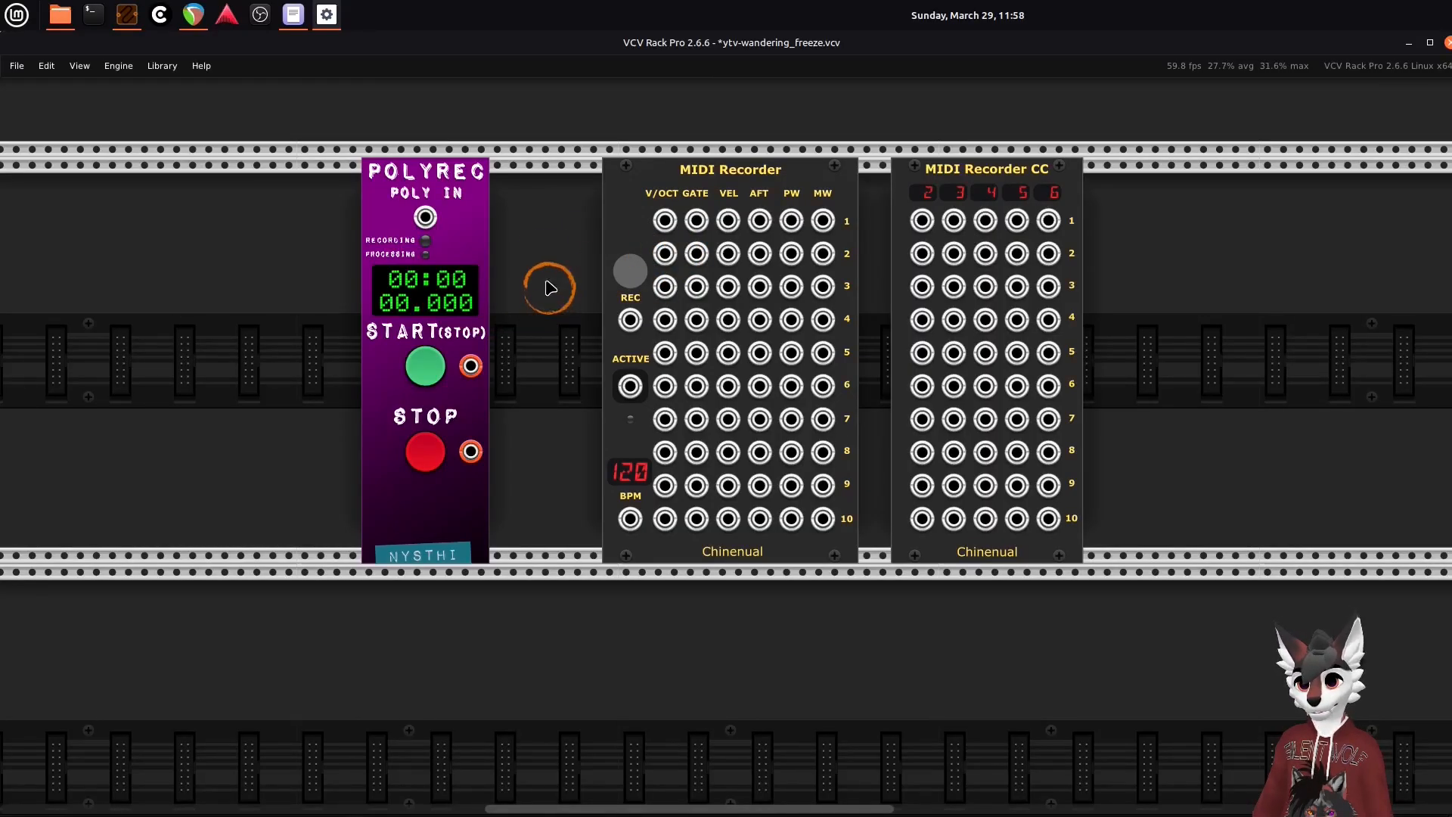
- Move the MIDI Recorder CC module directly against the right edge of the MIDI Recorder module
{"action": "scroll", "coordinate": [561, 284], "scroll_direction": "up", "scroll_amount": 1}
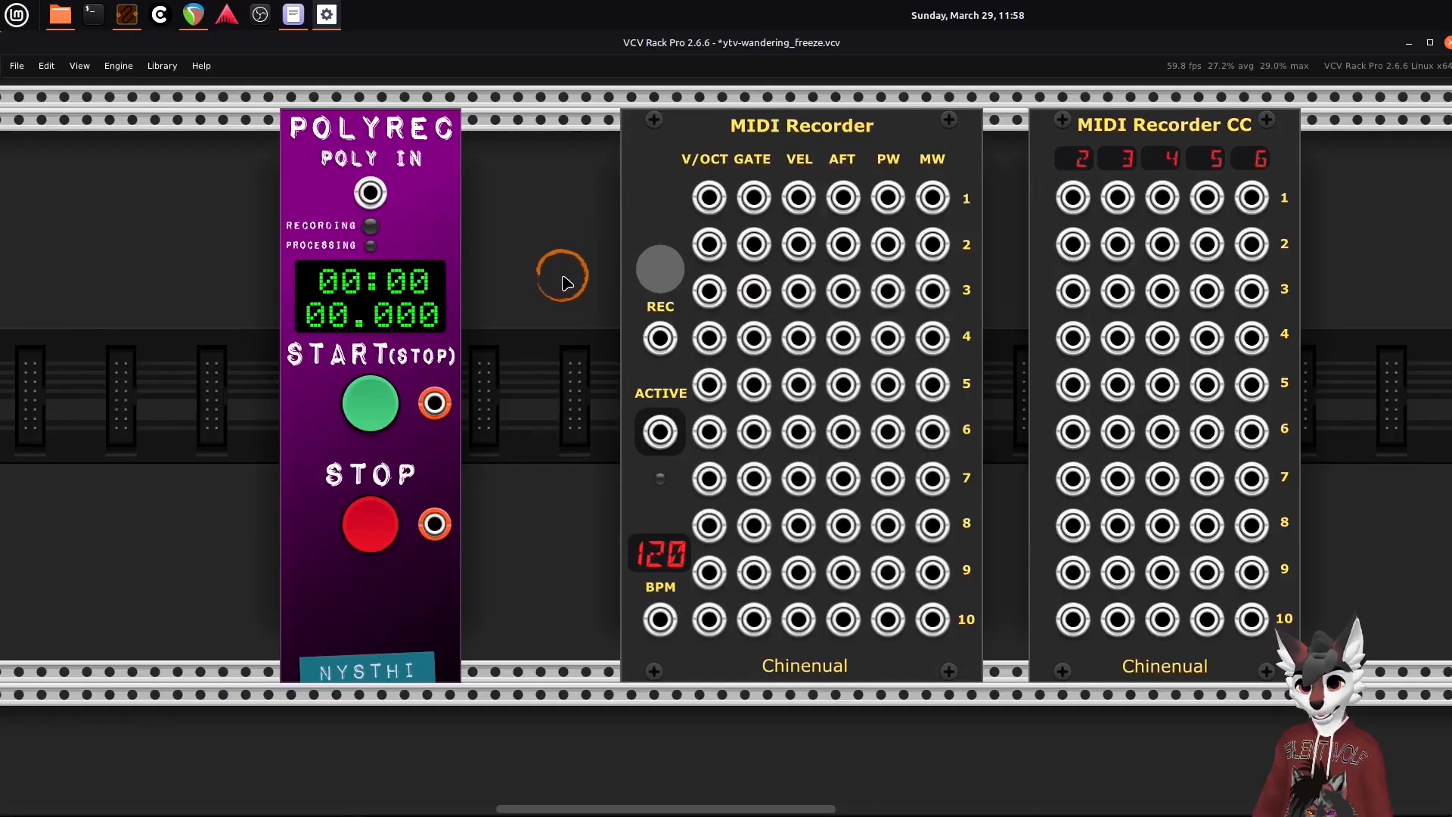
{"action": "scroll", "coordinate": [553, 285], "scroll_direction": "up", "scroll_amount": 1}
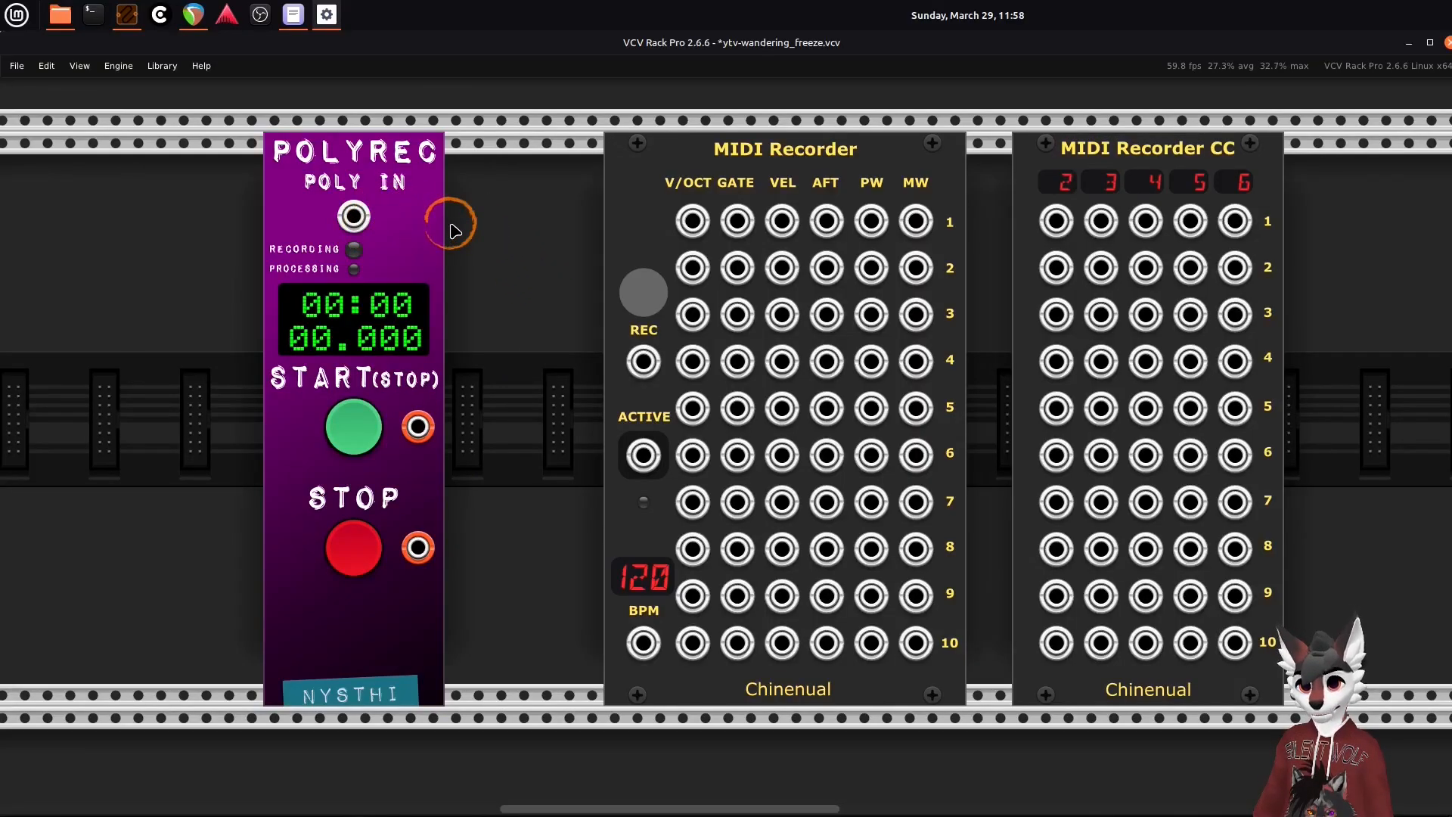
{"action": "left_click_drag", "start_coordinate": [552, 248], "coordinate": [509, 241]}
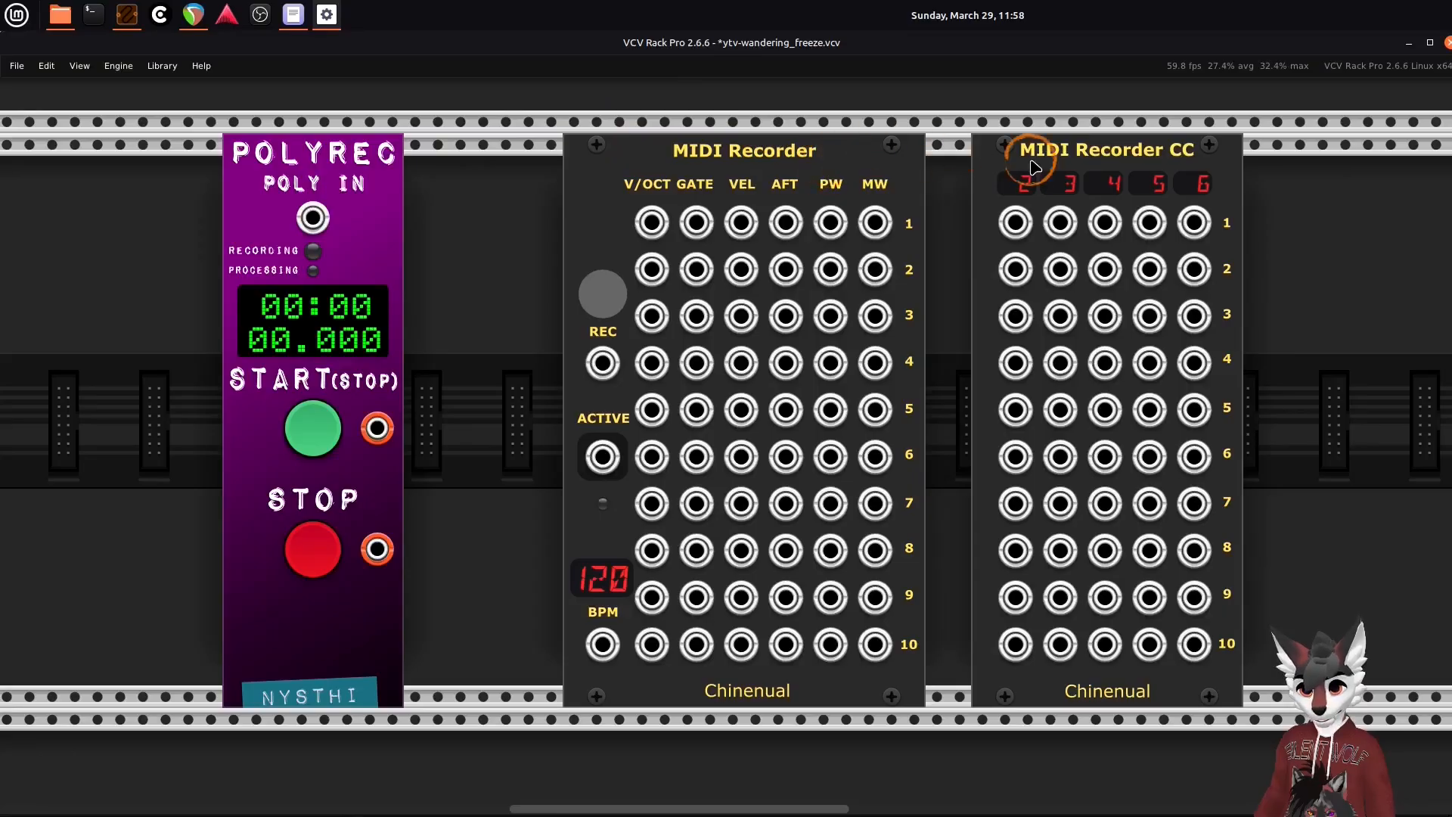
{"action": "left_click_drag", "start_coordinate": [868, 144], "coordinate": [797, 162]}
{"action": "left_click_drag", "start_coordinate": [987, 182], "coordinate": [1012, 182]}
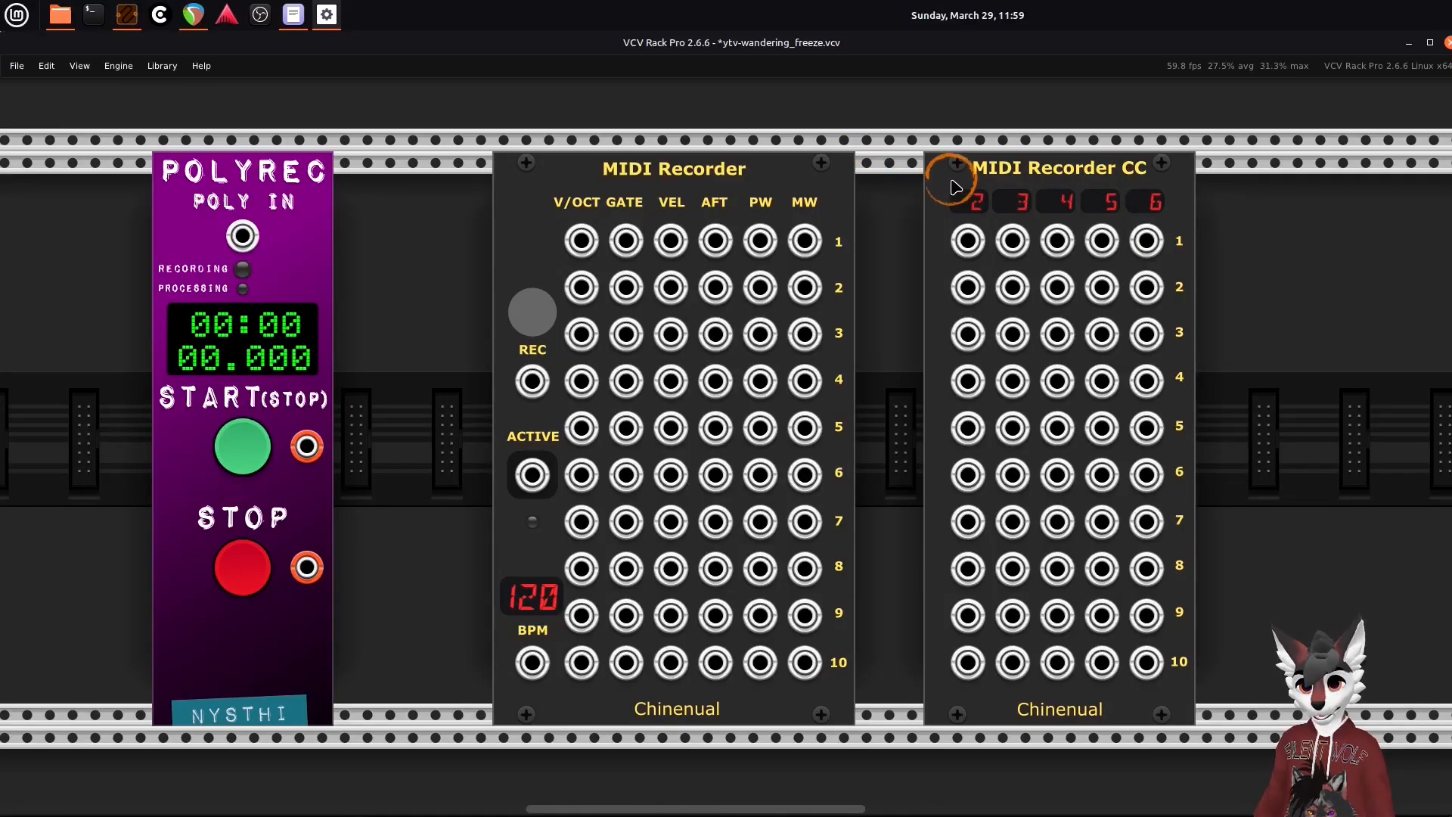
{"action": "left_click_drag", "start_coordinate": [954, 187], "coordinate": [886, 190]}
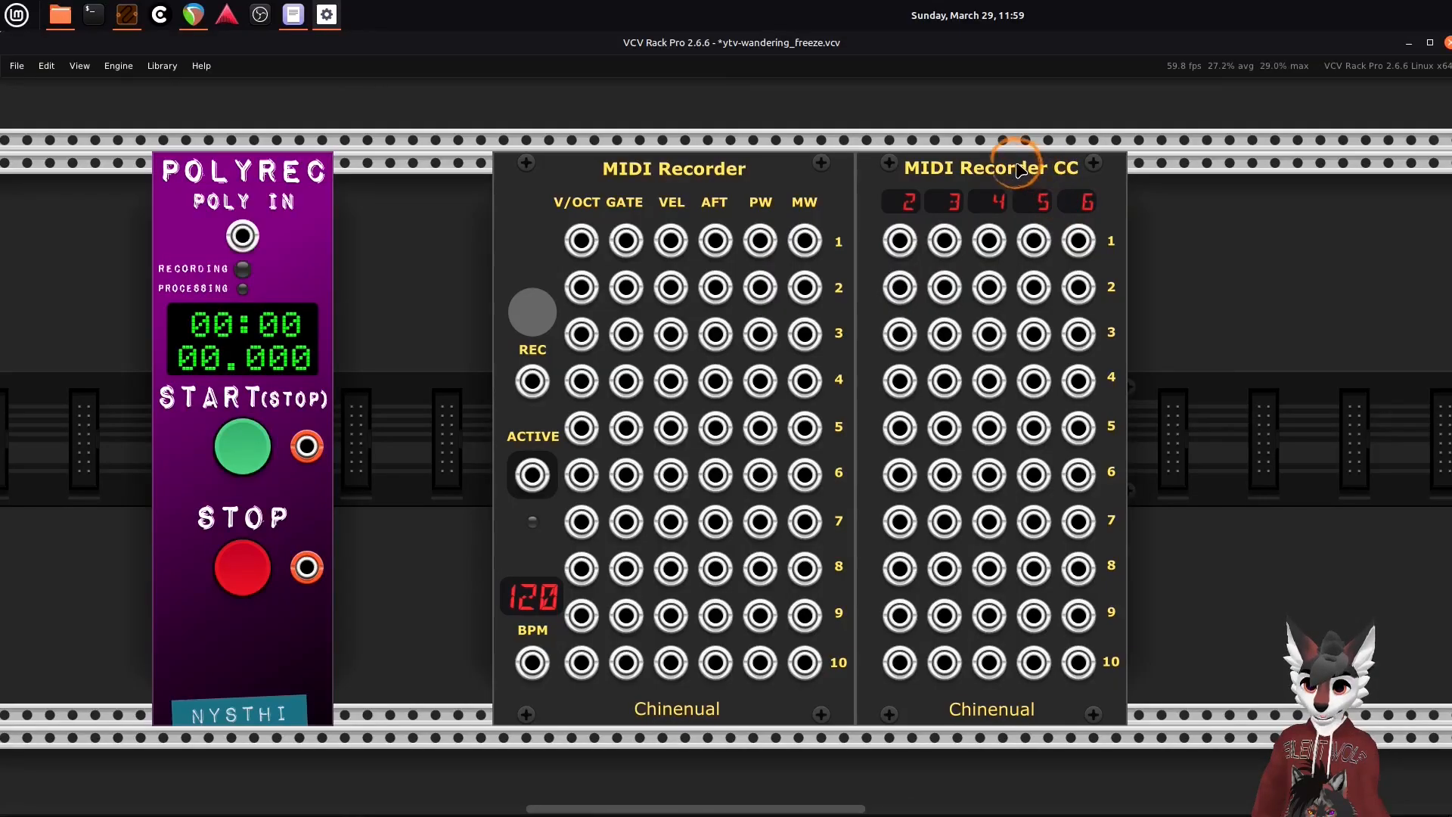
- Duplicate the MIDI Recorder CC module beside the original and delete the copy
{"action": "key", "text": "ctrl+d"}
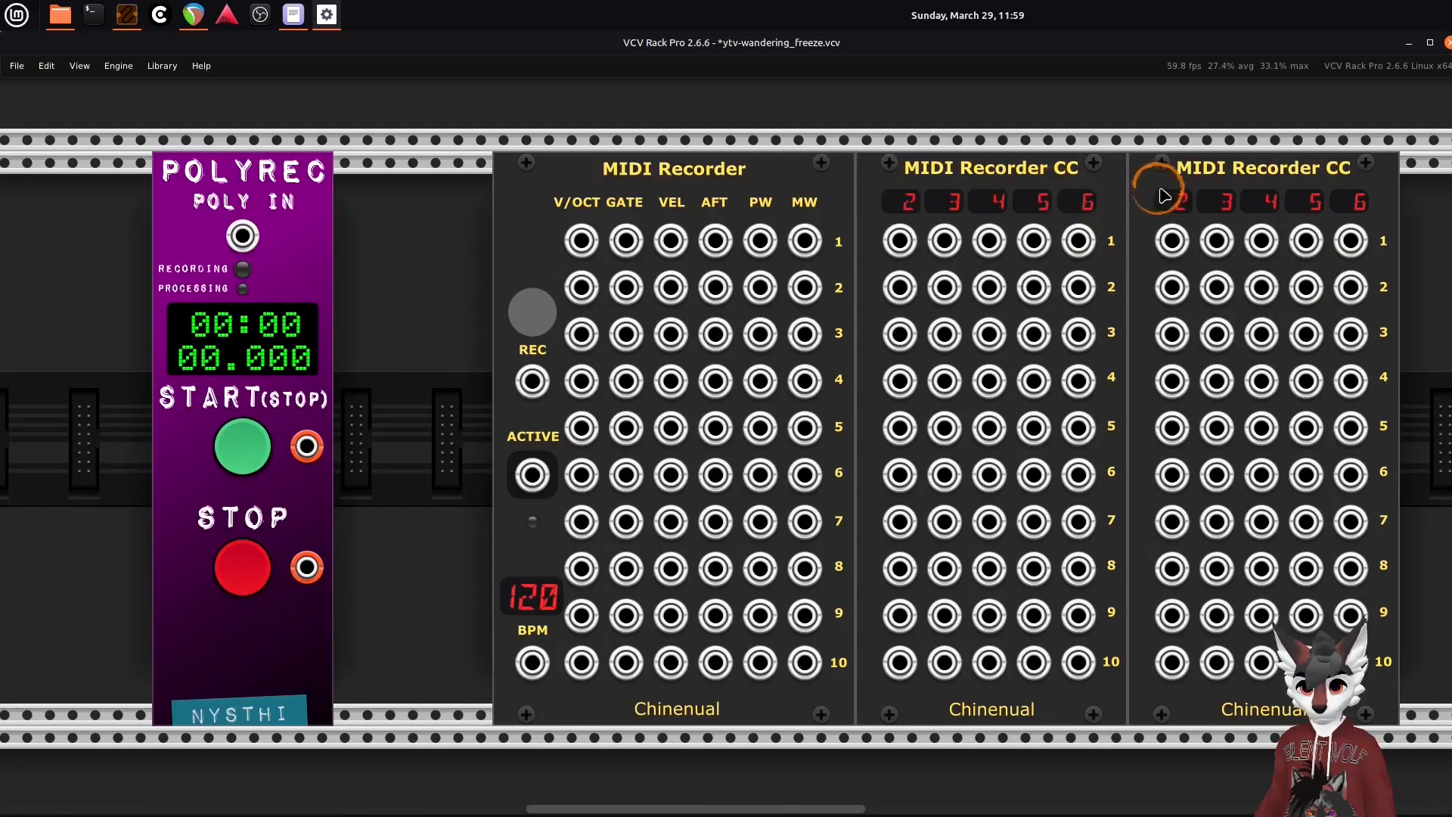
{"action": "right_click", "coordinate": [1193, 179]}
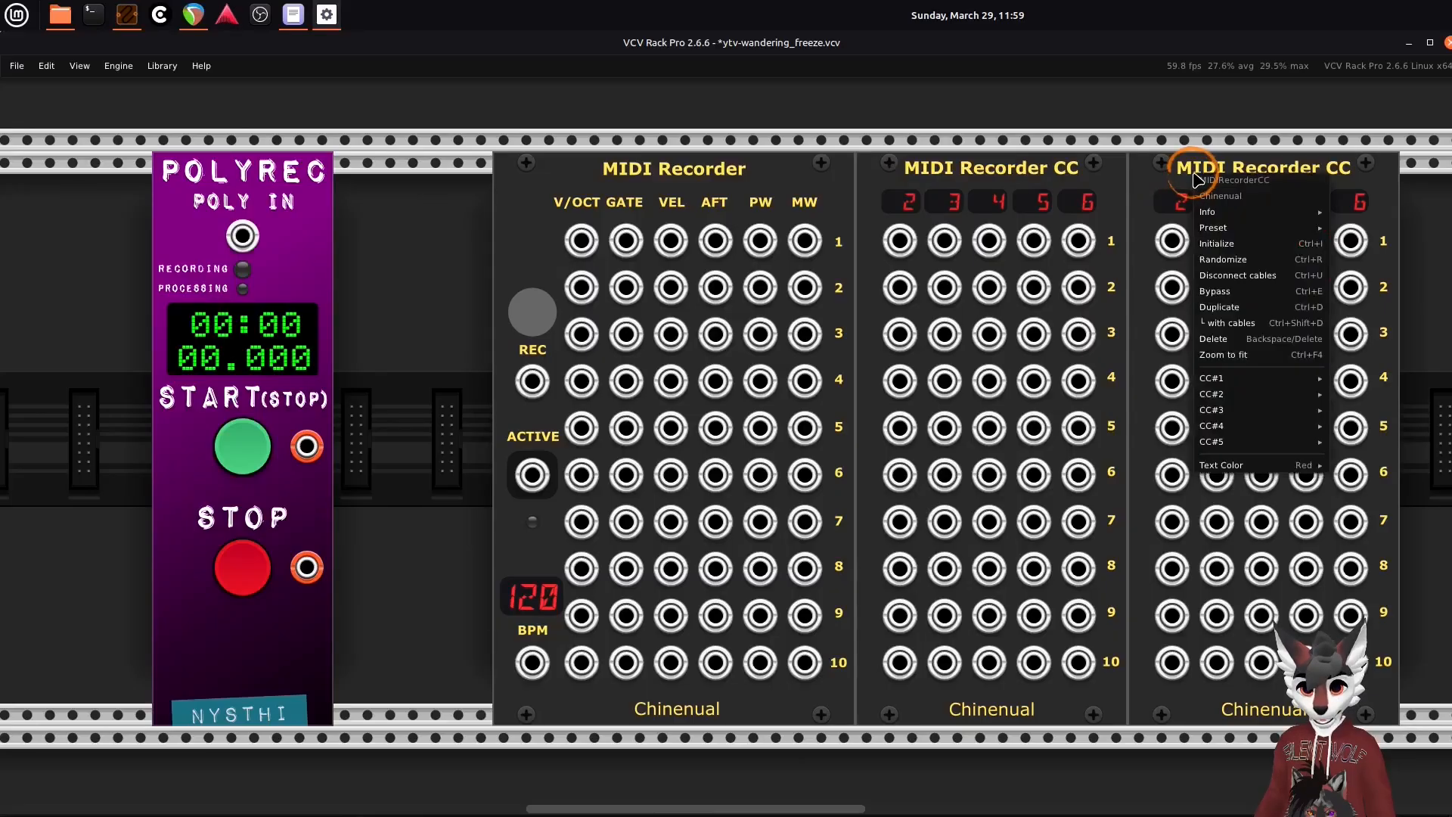
{"action": "left_click", "coordinate": [1242, 337]}
{"action": "left_click_drag", "start_coordinate": [1157, 321], "coordinate": [1270, 309]}
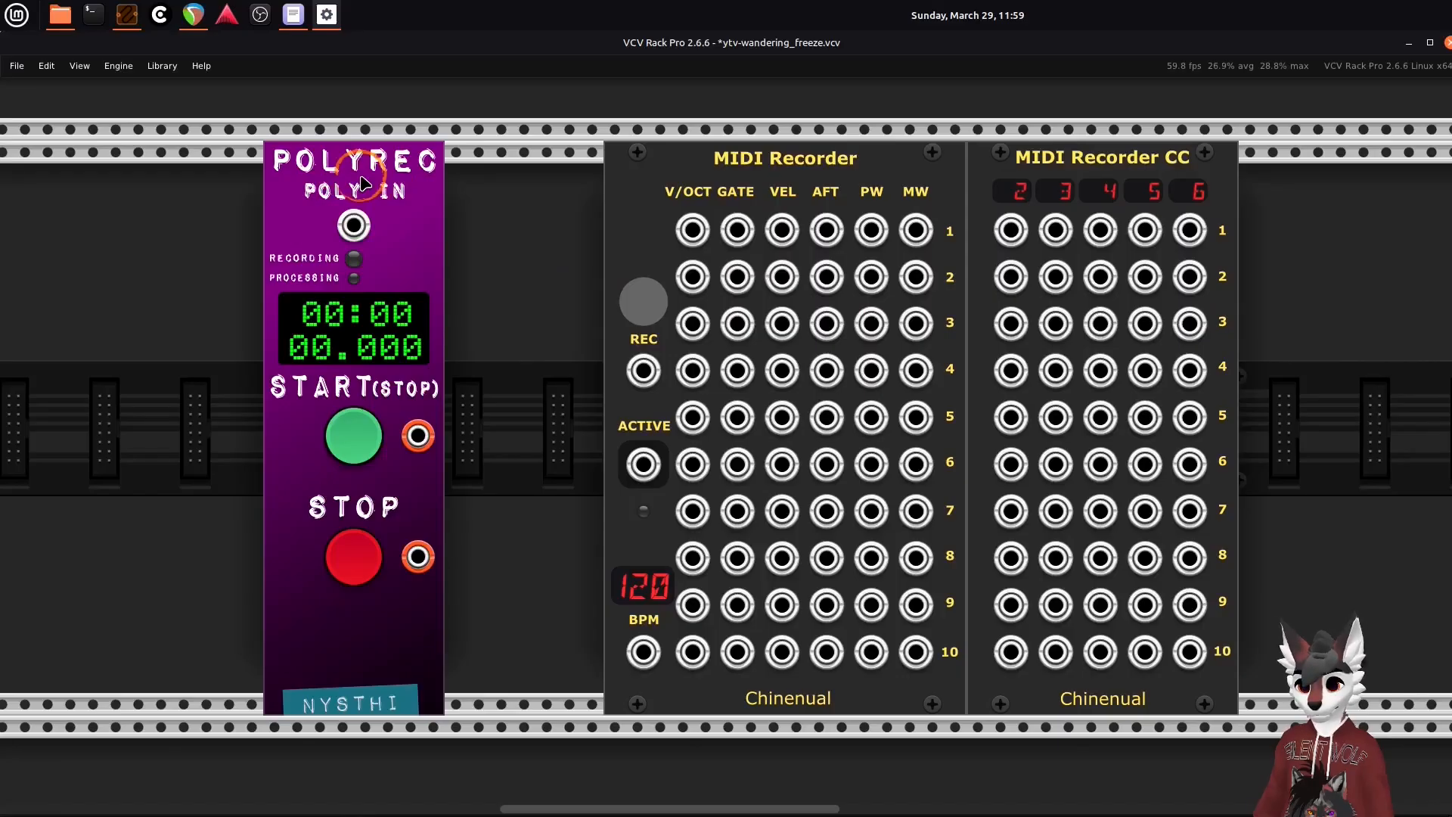
{"action": "left_click_drag", "start_coordinate": [353, 227], "coordinate": [522, 164]}
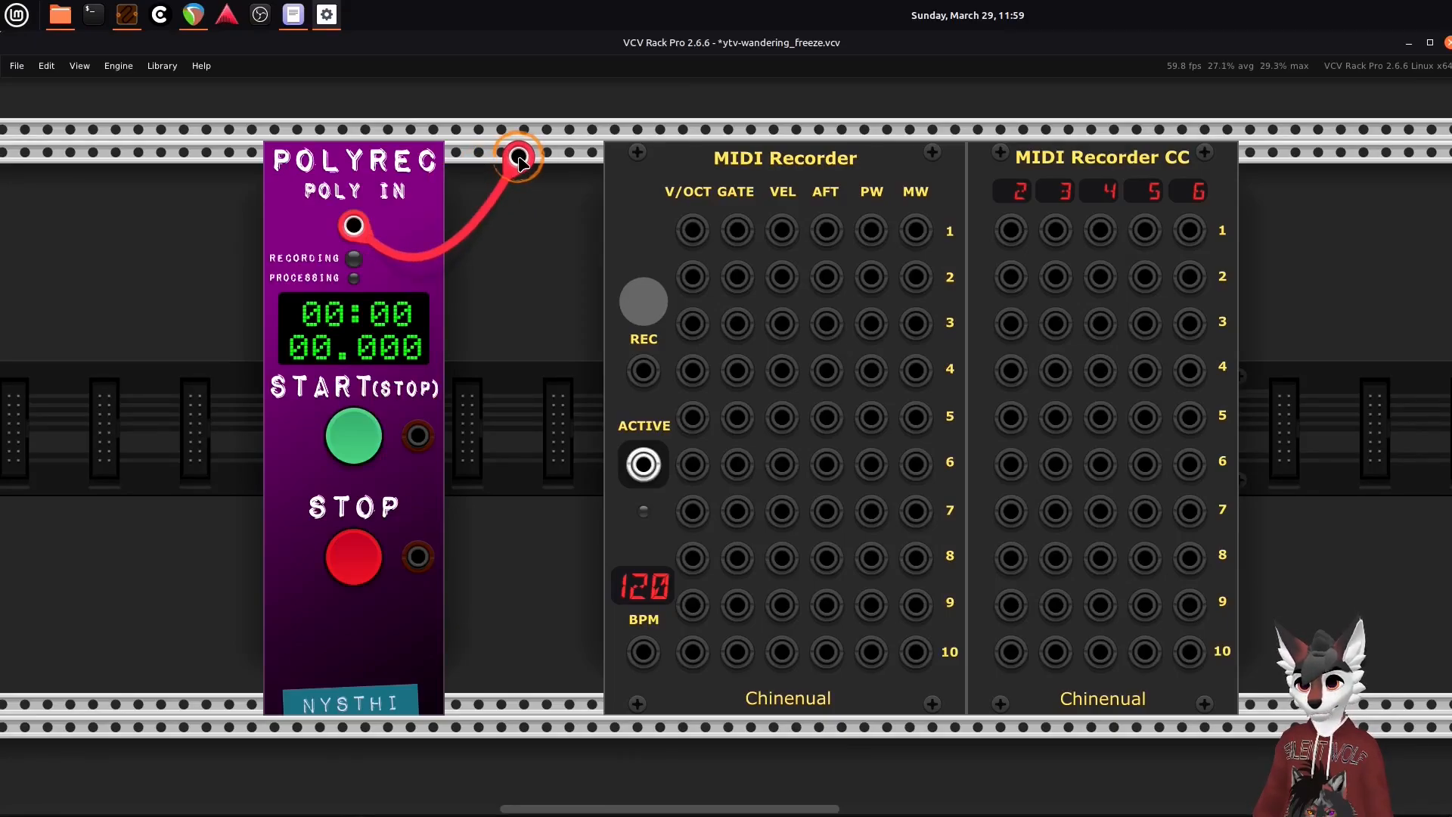
{"action": "left_click_drag", "start_coordinate": [520, 162], "coordinate": [513, 151]}
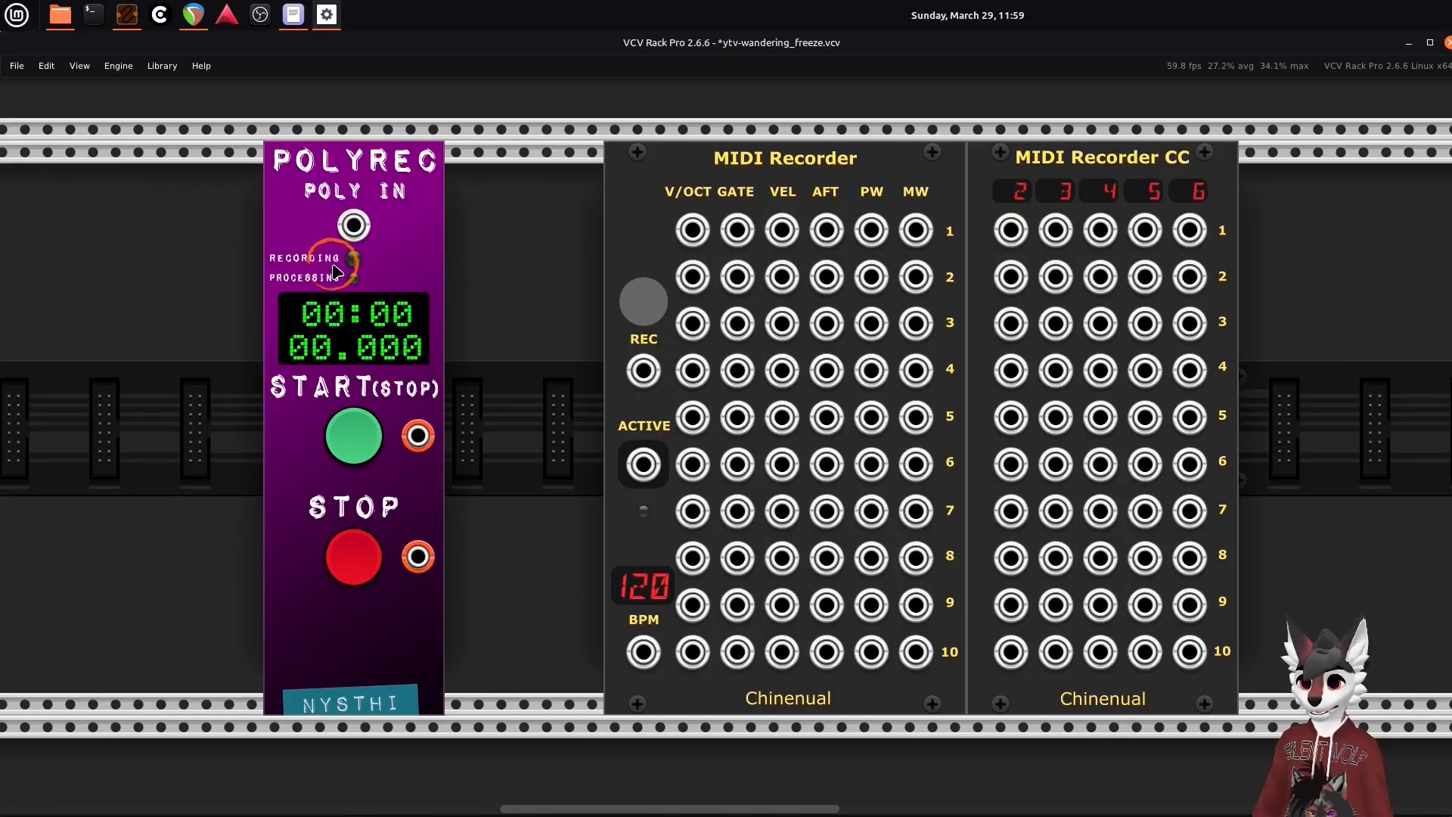
- Choose demo.wav in the Music folder as the PolyRec module's destination file
{"action": "right_click", "coordinate": [413, 189]}
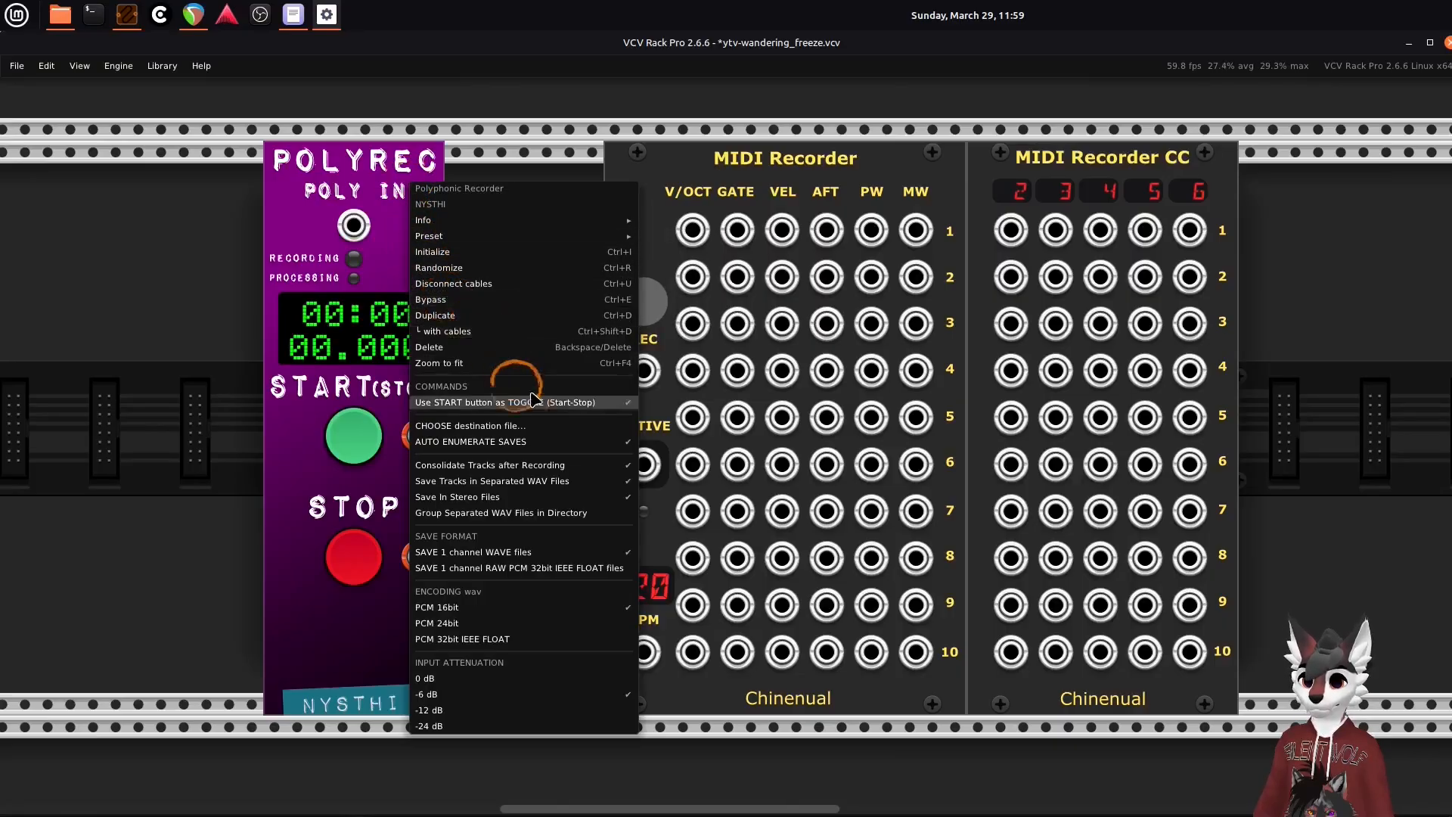
{"action": "left_click", "coordinate": [525, 428]}
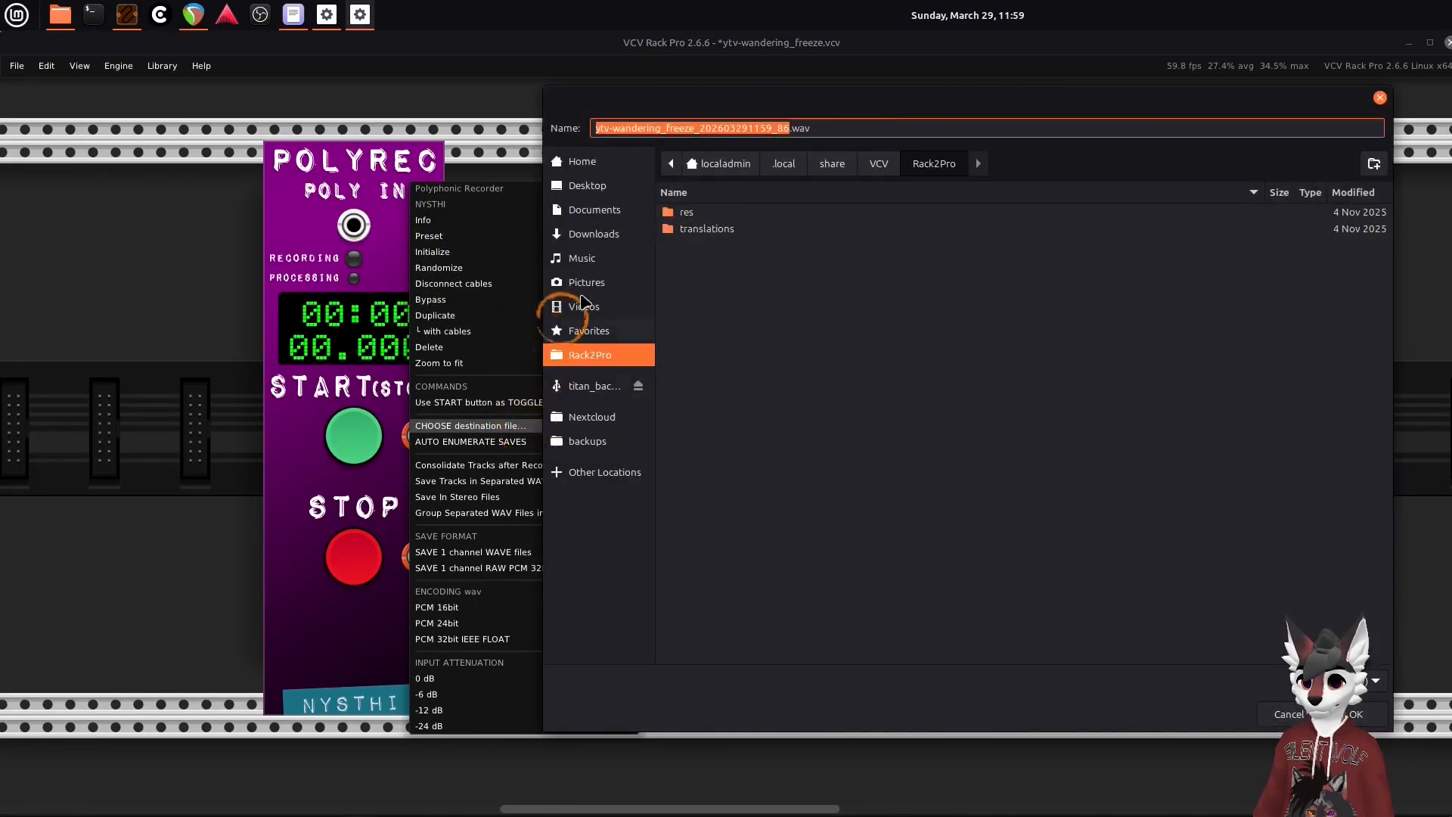
{"action": "left_click", "coordinate": [615, 261]}
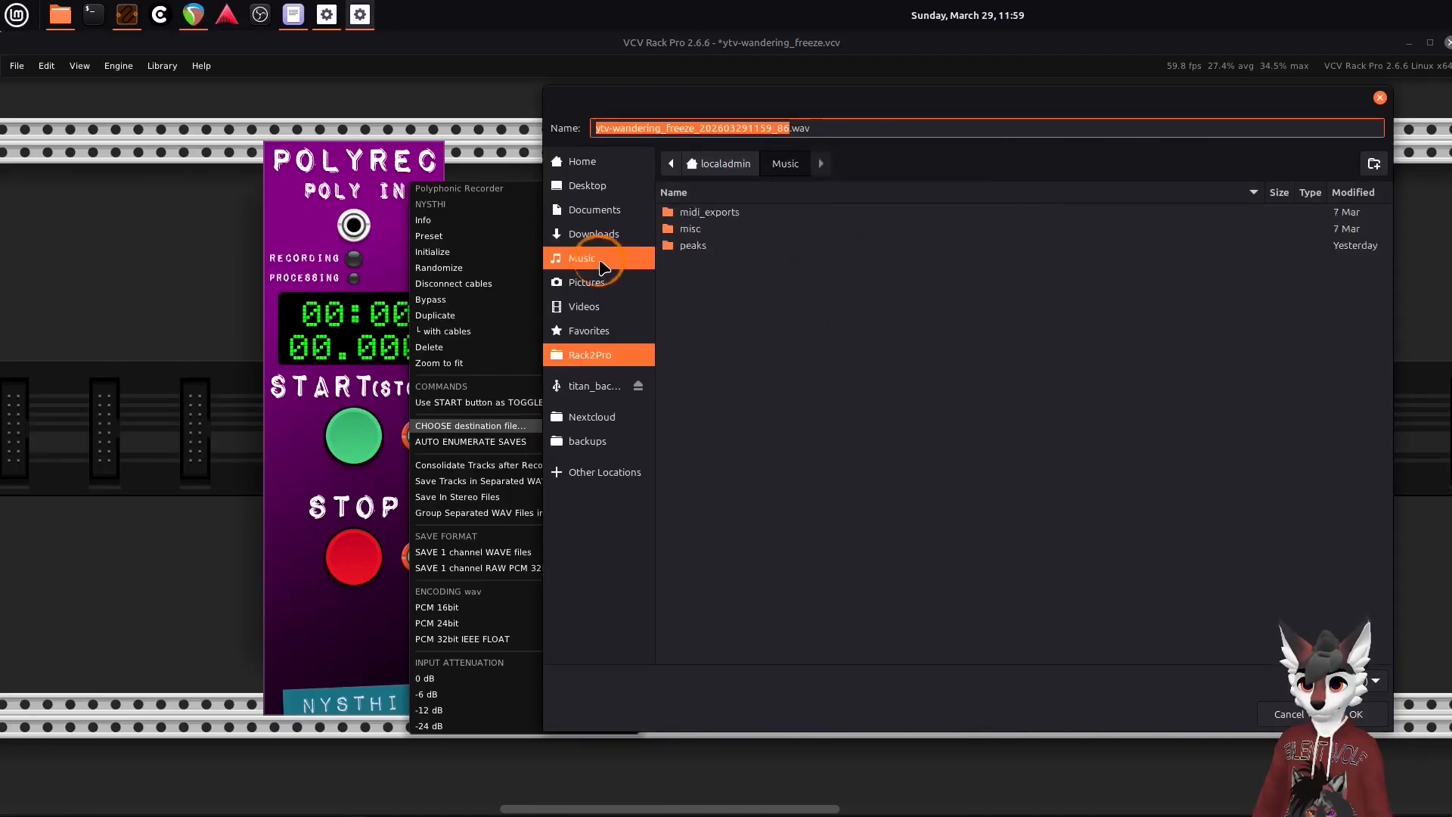
{"action": "type", "text": "demo"}
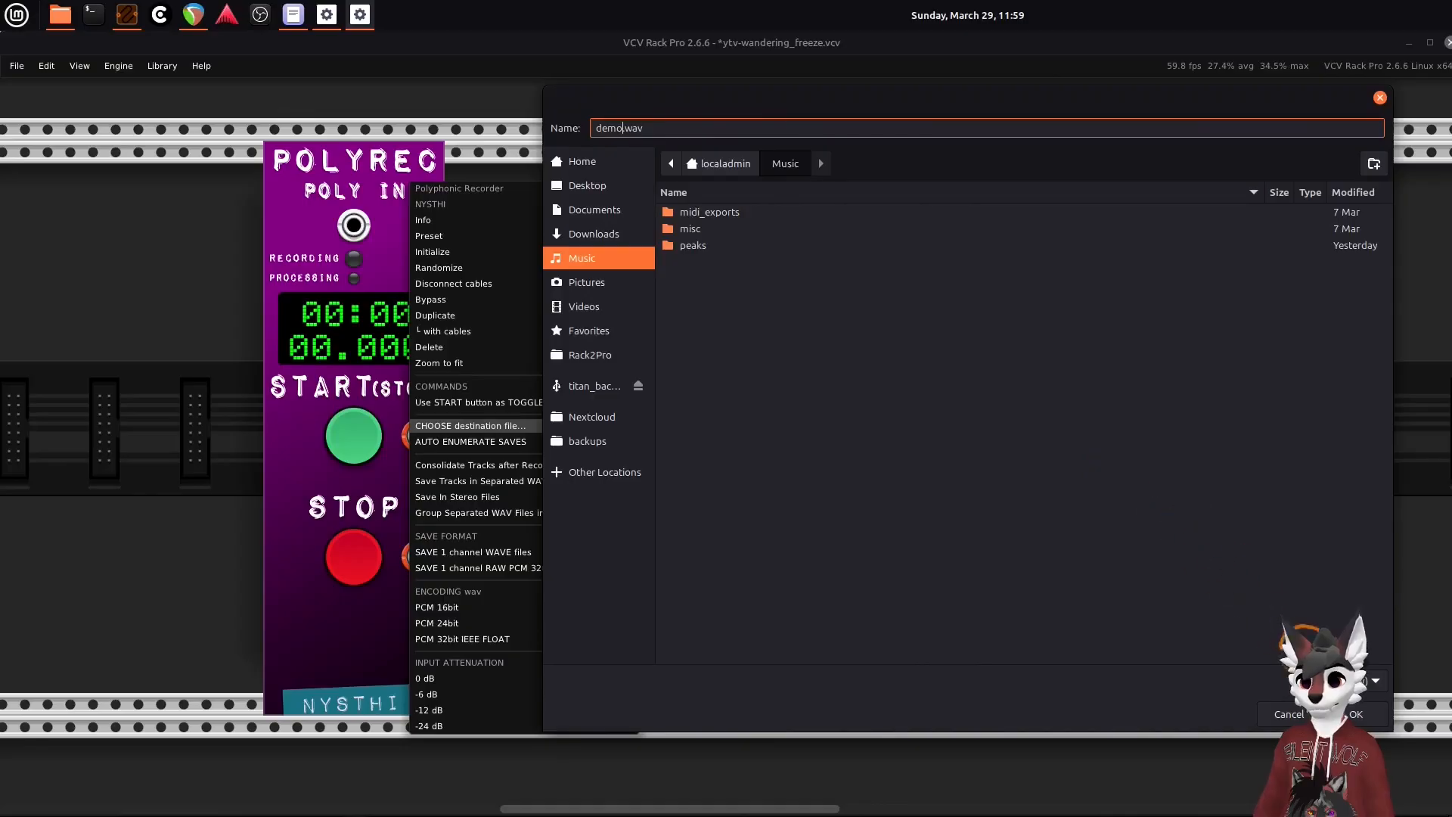
{"action": "left_click", "coordinate": [1356, 714]}
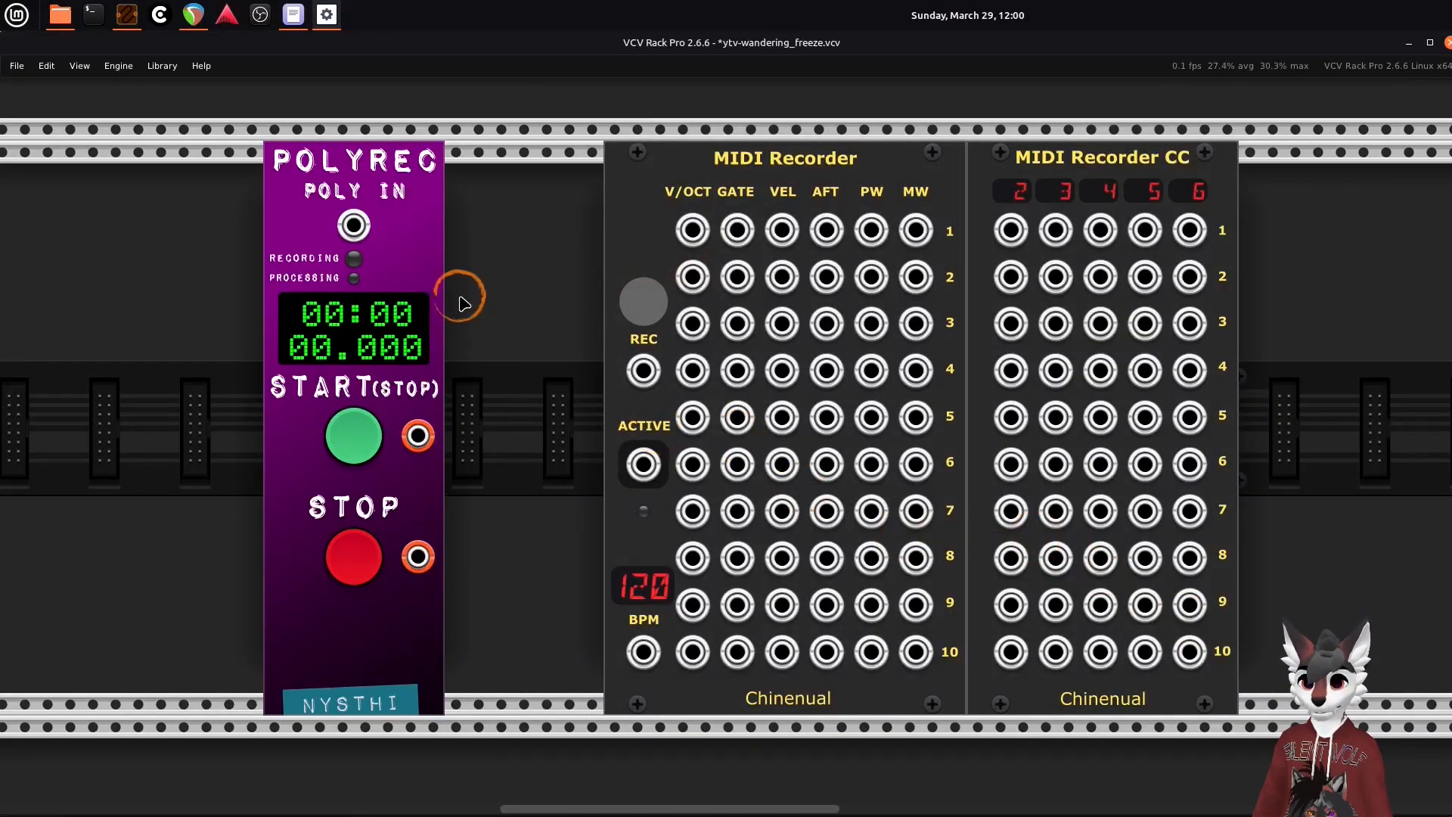
- Set the PolyRec module's WAV encoding to PCM 24bit and review its recording options
{"action": "right_click", "coordinate": [416, 218]}
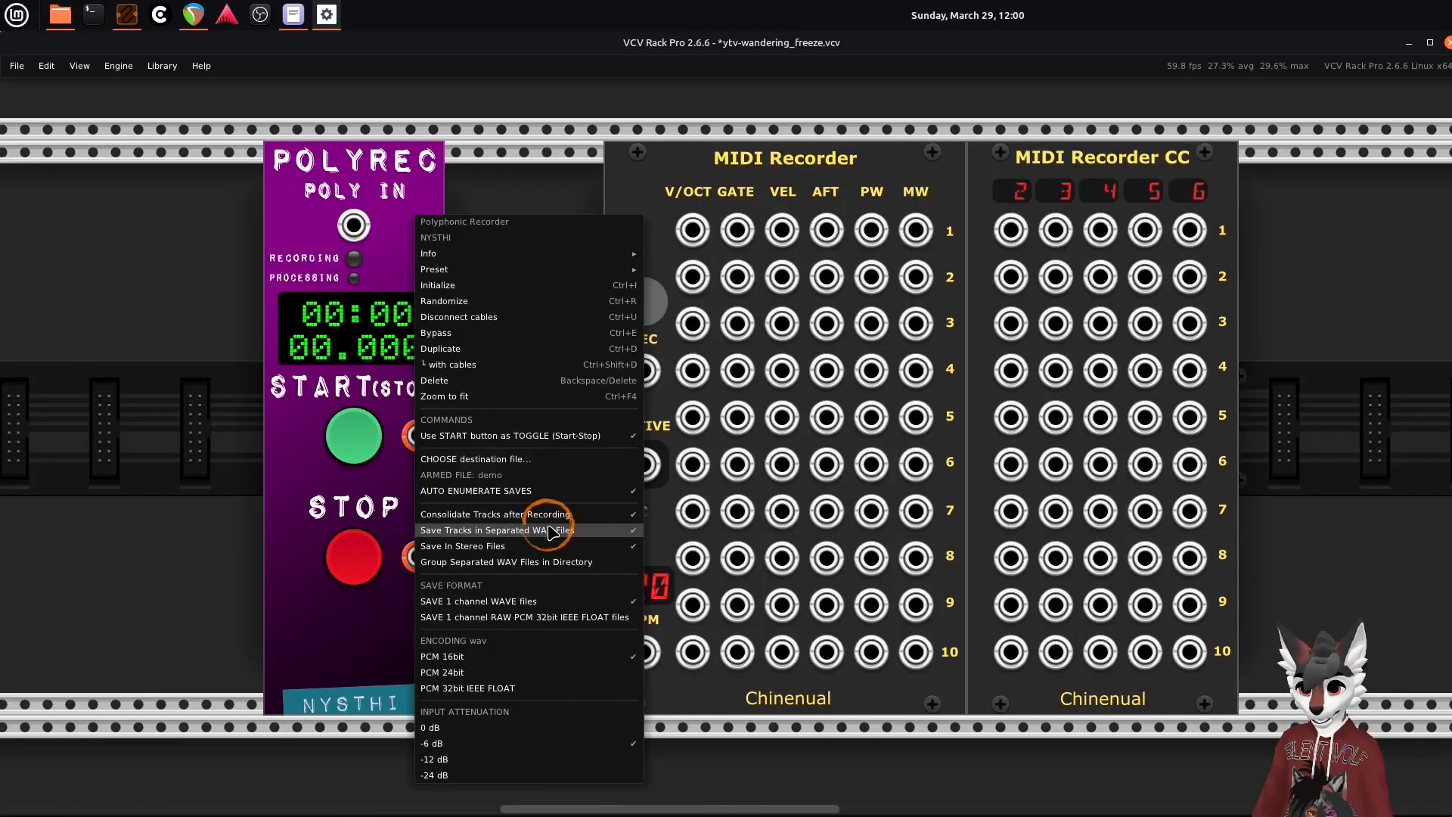
{"action": "left_click", "coordinate": [536, 674]}
{"action": "right_click", "coordinate": [415, 214]}
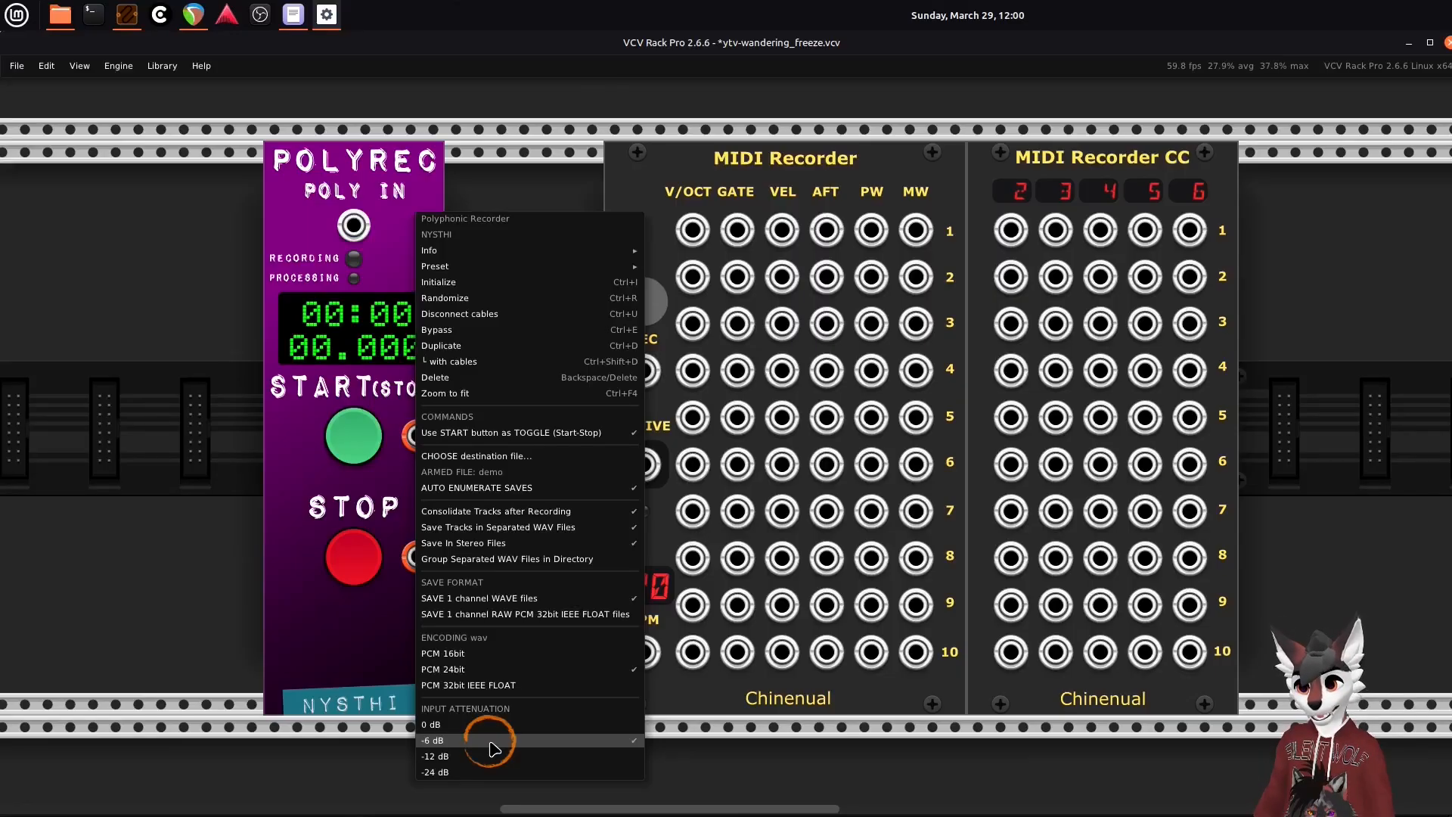
{"action": "left_click", "coordinate": [428, 180]}
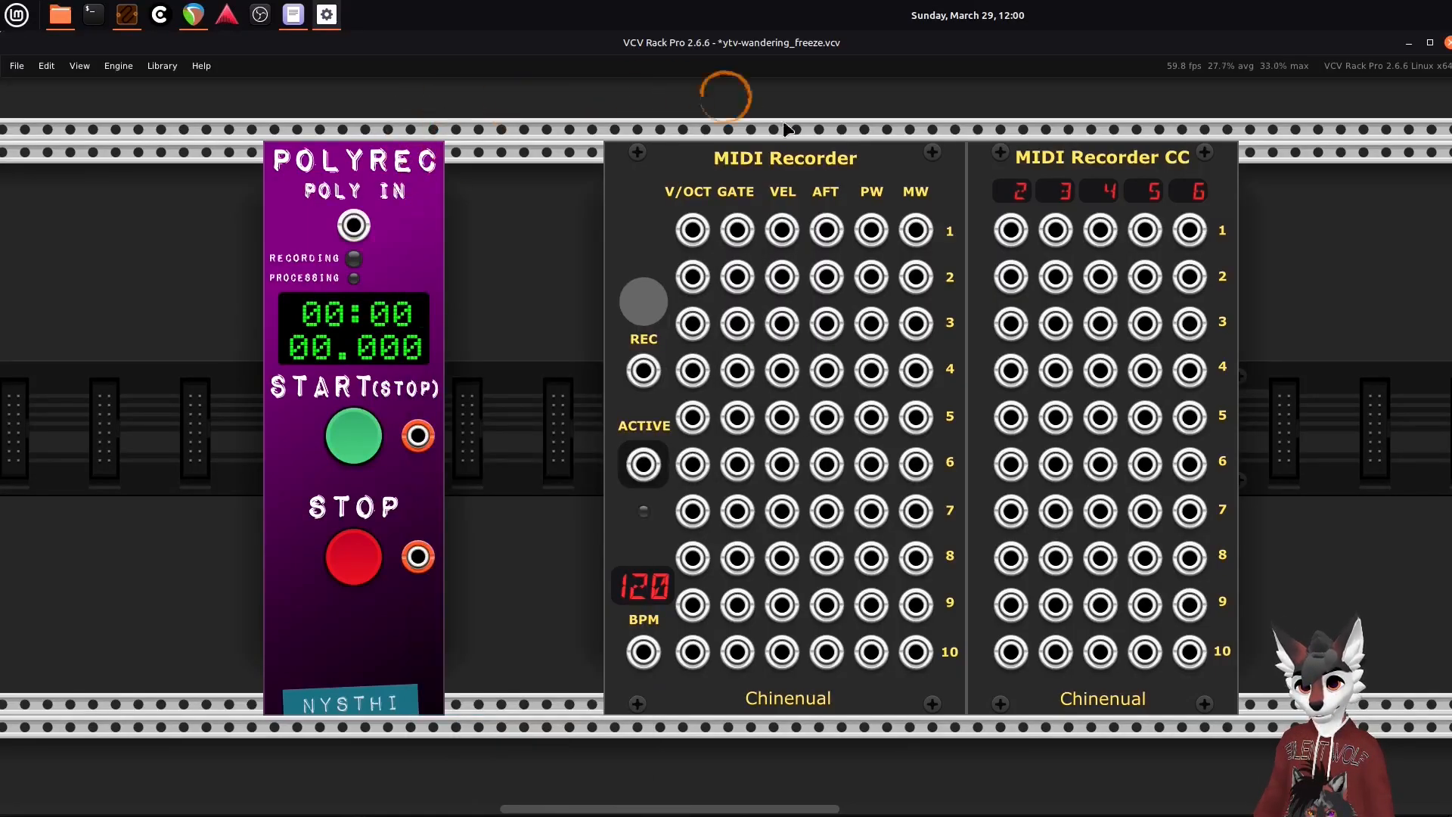
- Choose demo in the Music folder as the MIDI Recorder module's output file
{"action": "left_click_drag", "start_coordinate": [821, 160], "coordinate": [750, 165]}
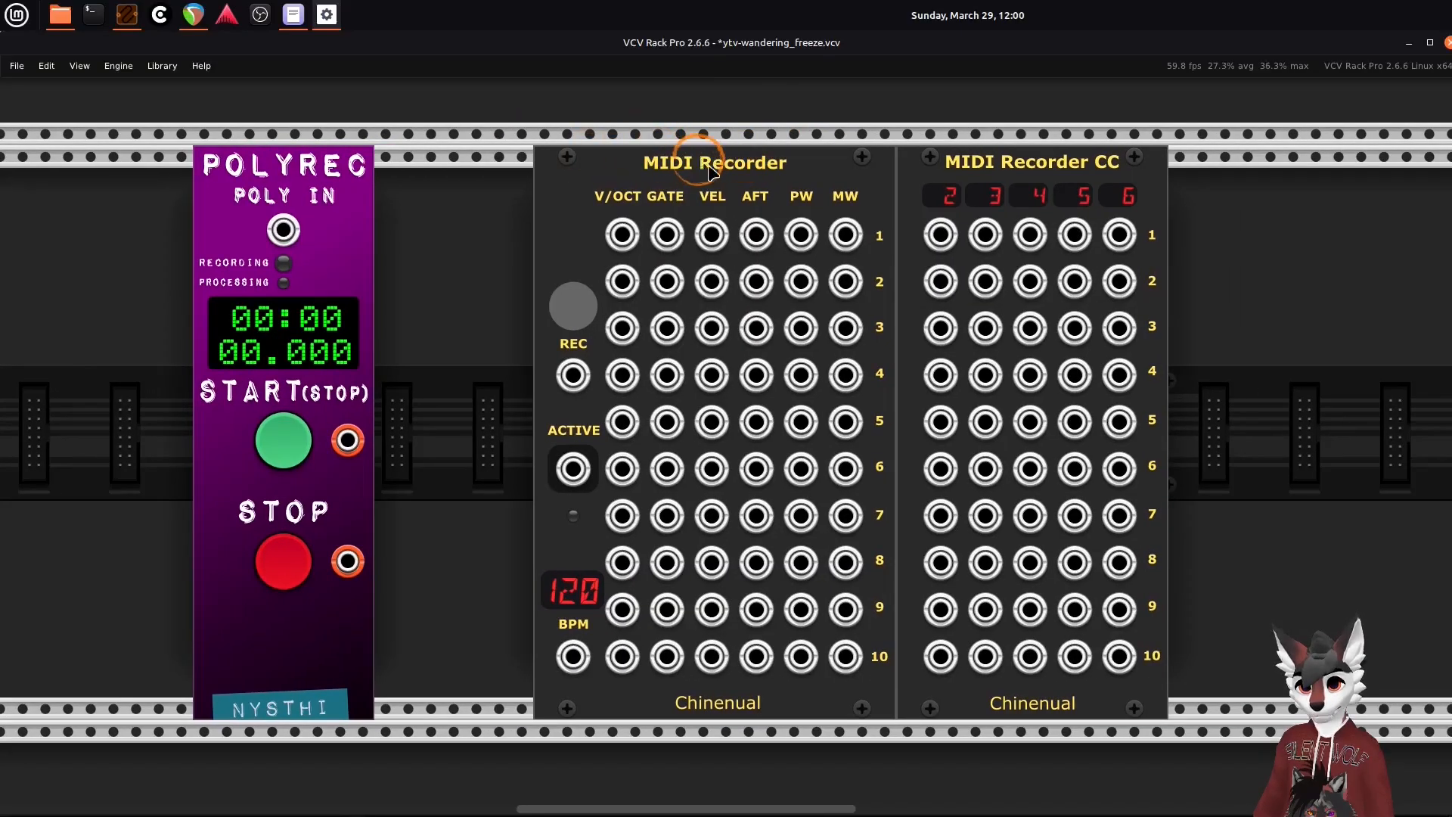
{"action": "right_click", "coordinate": [753, 177]}
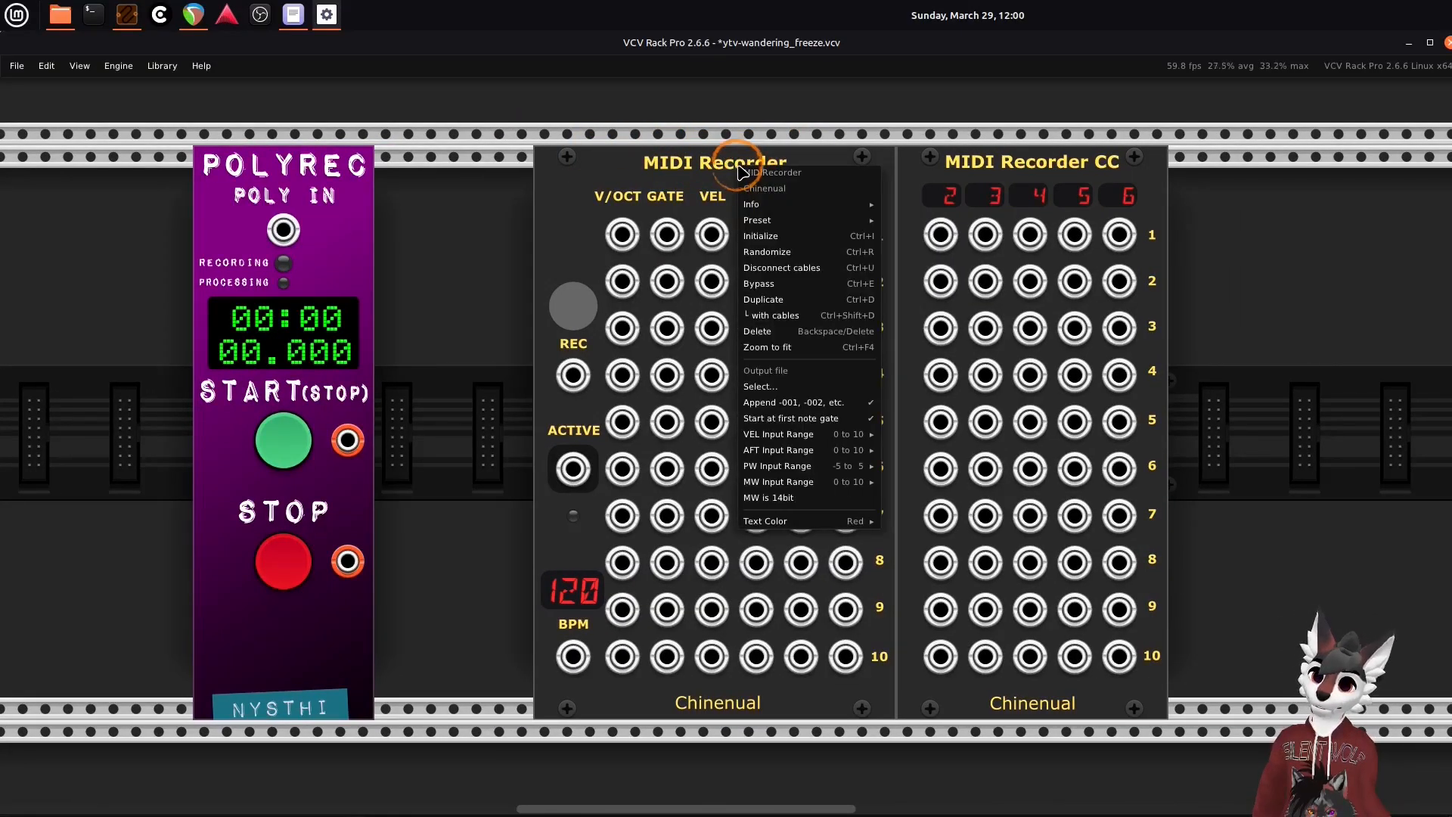
{"action": "left_click", "coordinate": [778, 388]}
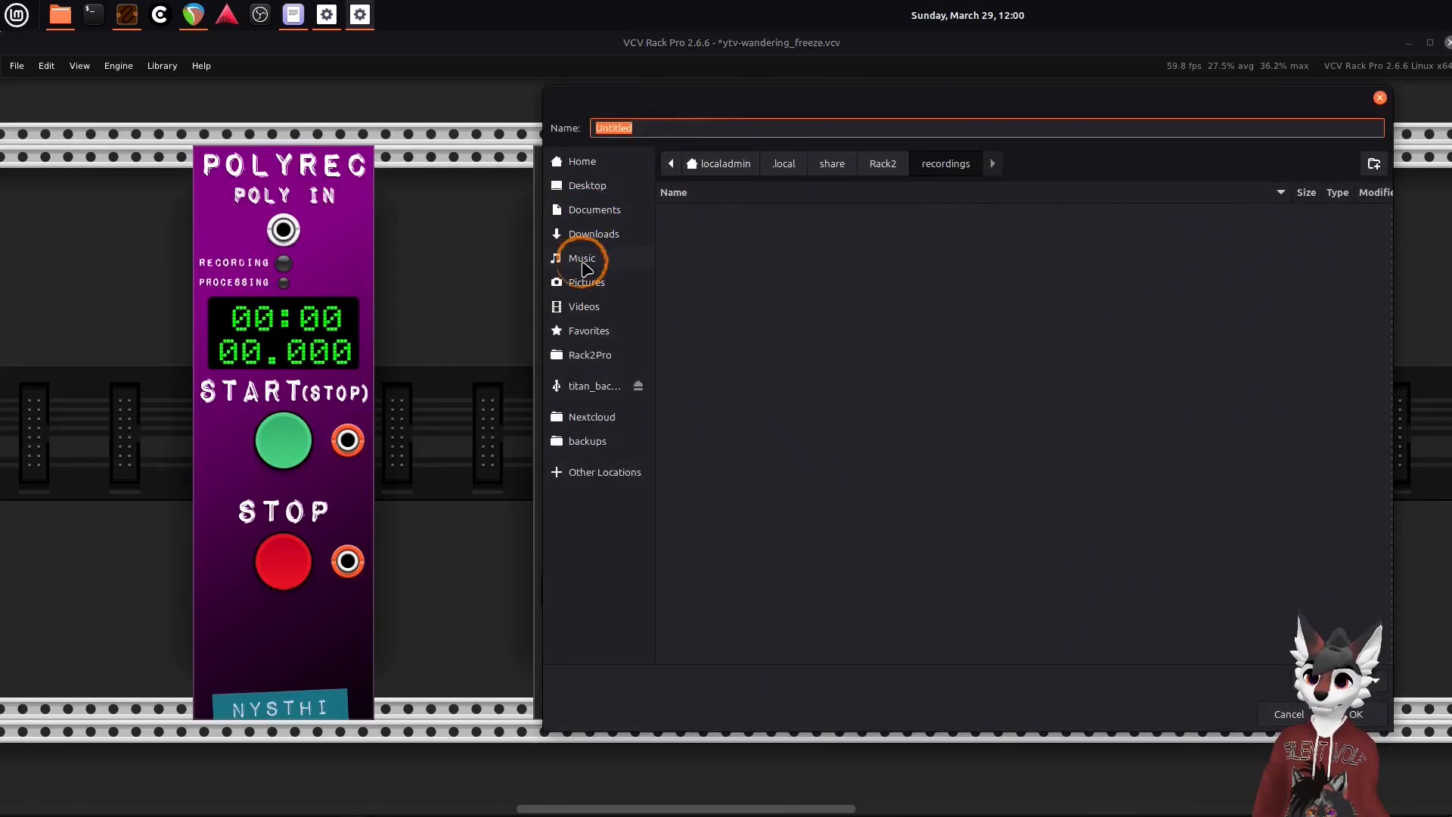
{"action": "left_click", "coordinate": [583, 258]}
{"action": "type", "text": "demo"}
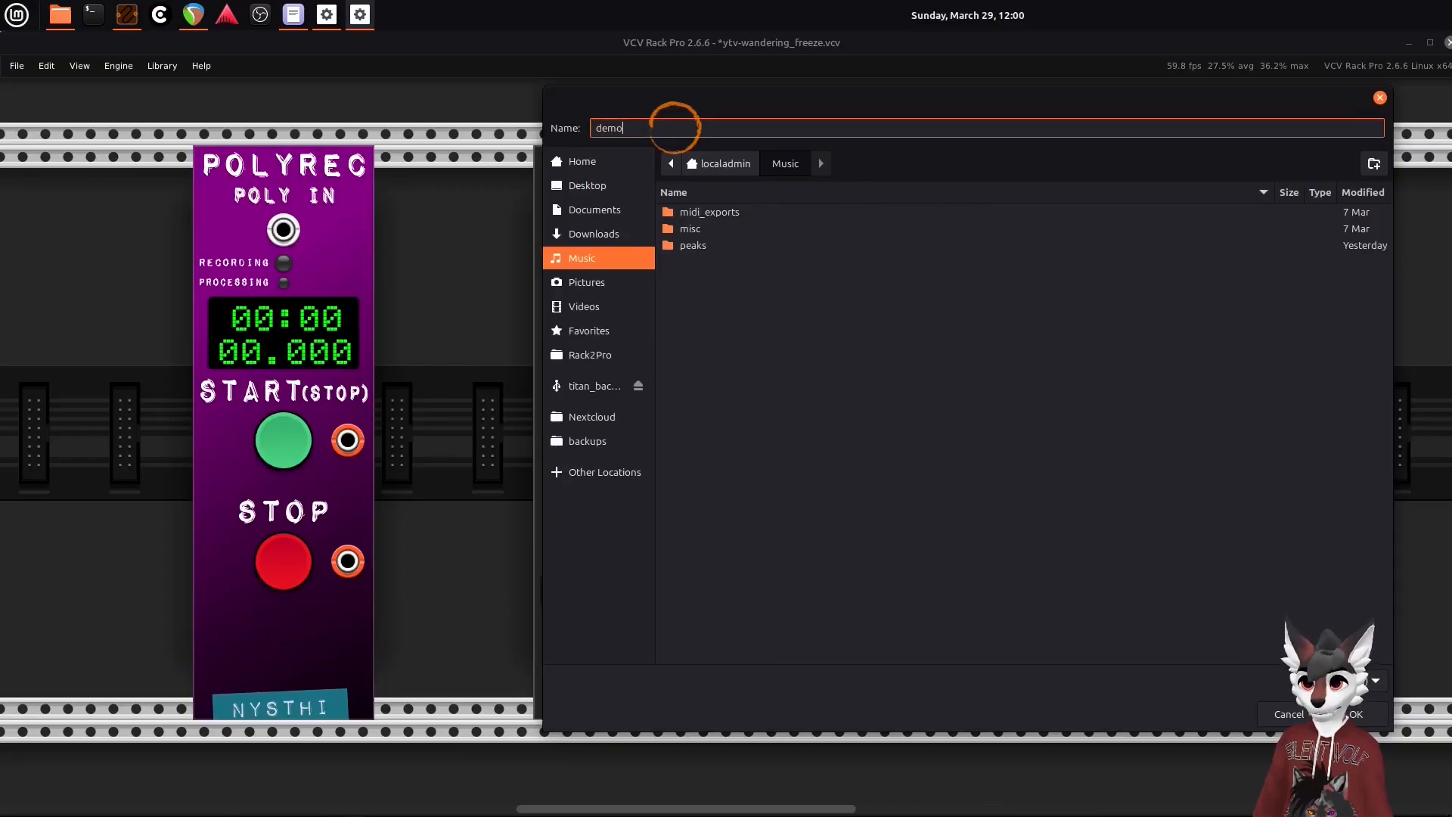
{"action": "left_click", "coordinate": [1357, 715]}
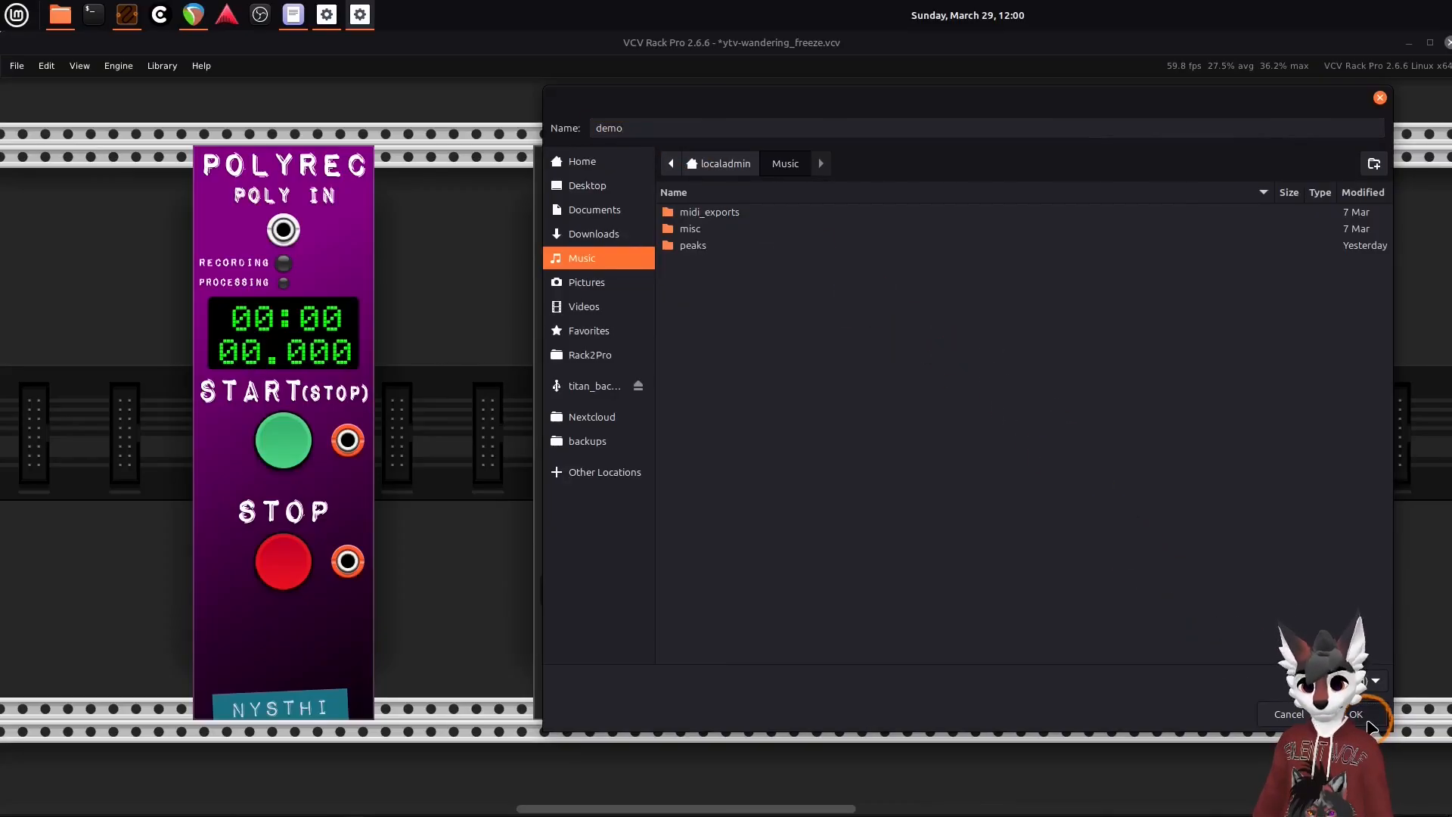
- Turn off the MIDI Recorder's "Start at first note gate" option
{"action": "right_click", "coordinate": [678, 178]}
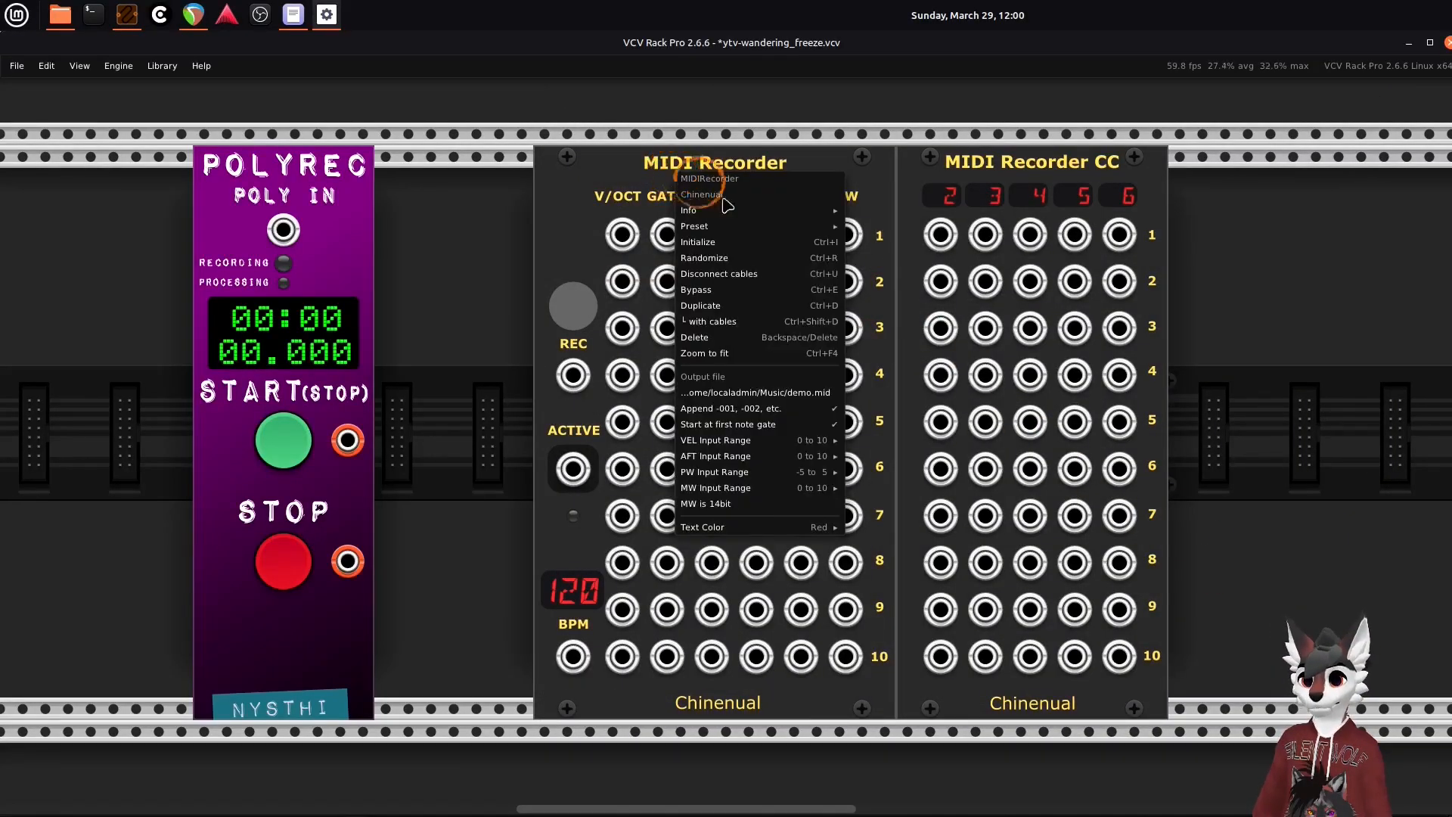
{"action": "left_click", "coordinate": [771, 410]}
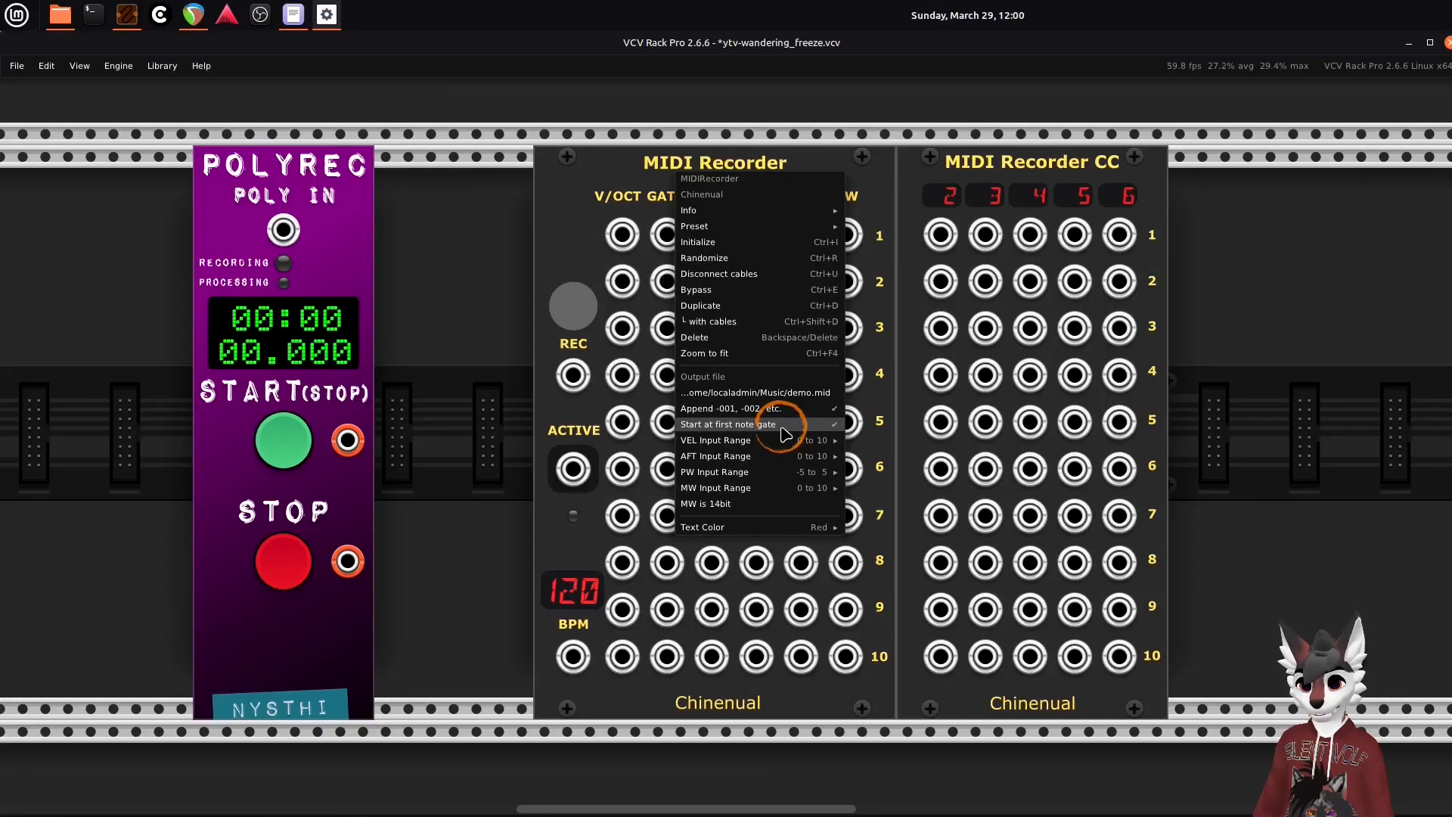
{"action": "left_click", "coordinate": [784, 428]}
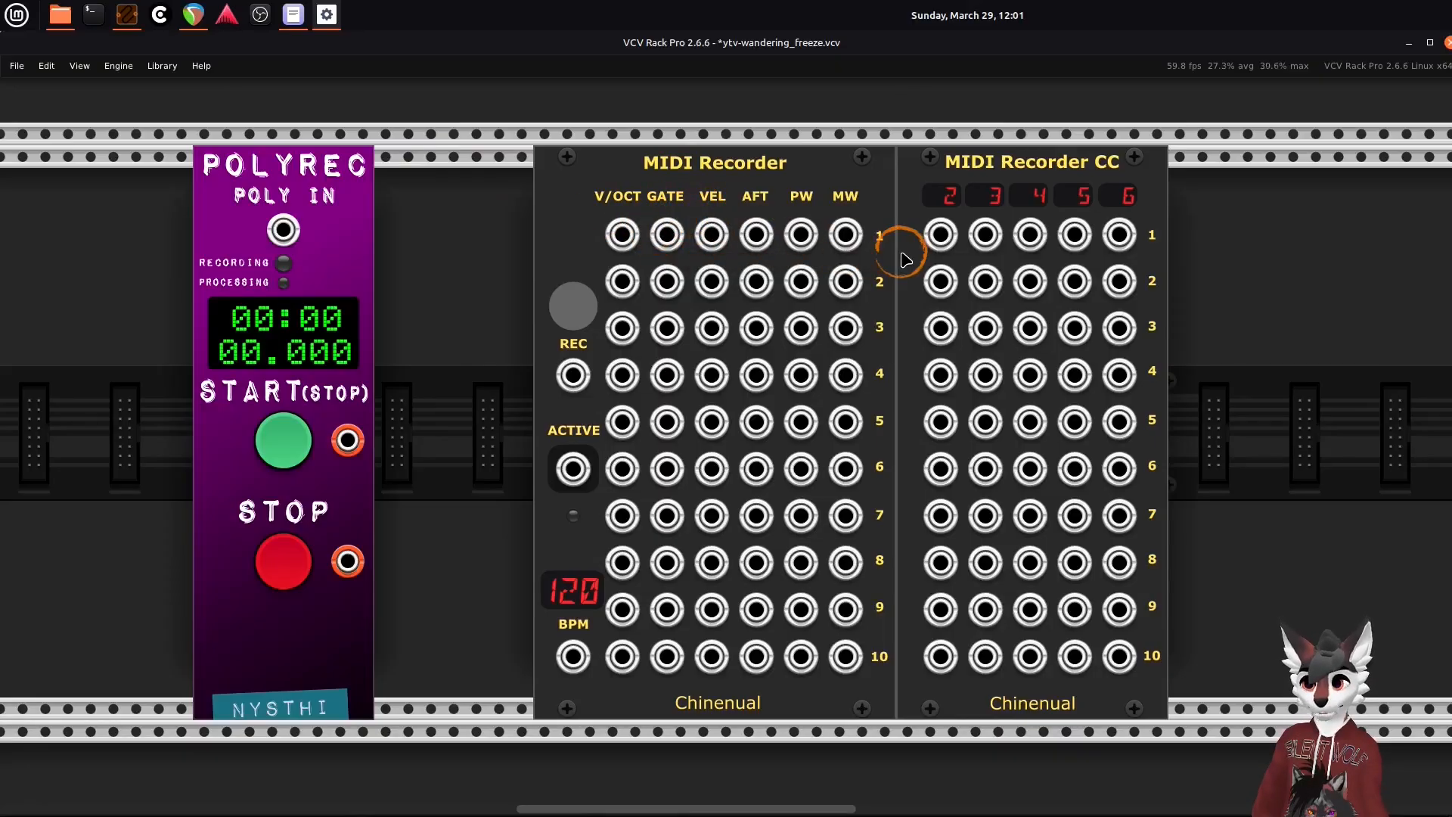
- Widen the gap between PolyRec and the two MIDI Recorder modules by moving both groups apart
{"action": "left_click_drag", "start_coordinate": [501, 322], "coordinate": [1177, 327]}
{"action": "left_click", "coordinate": [689, 323]}
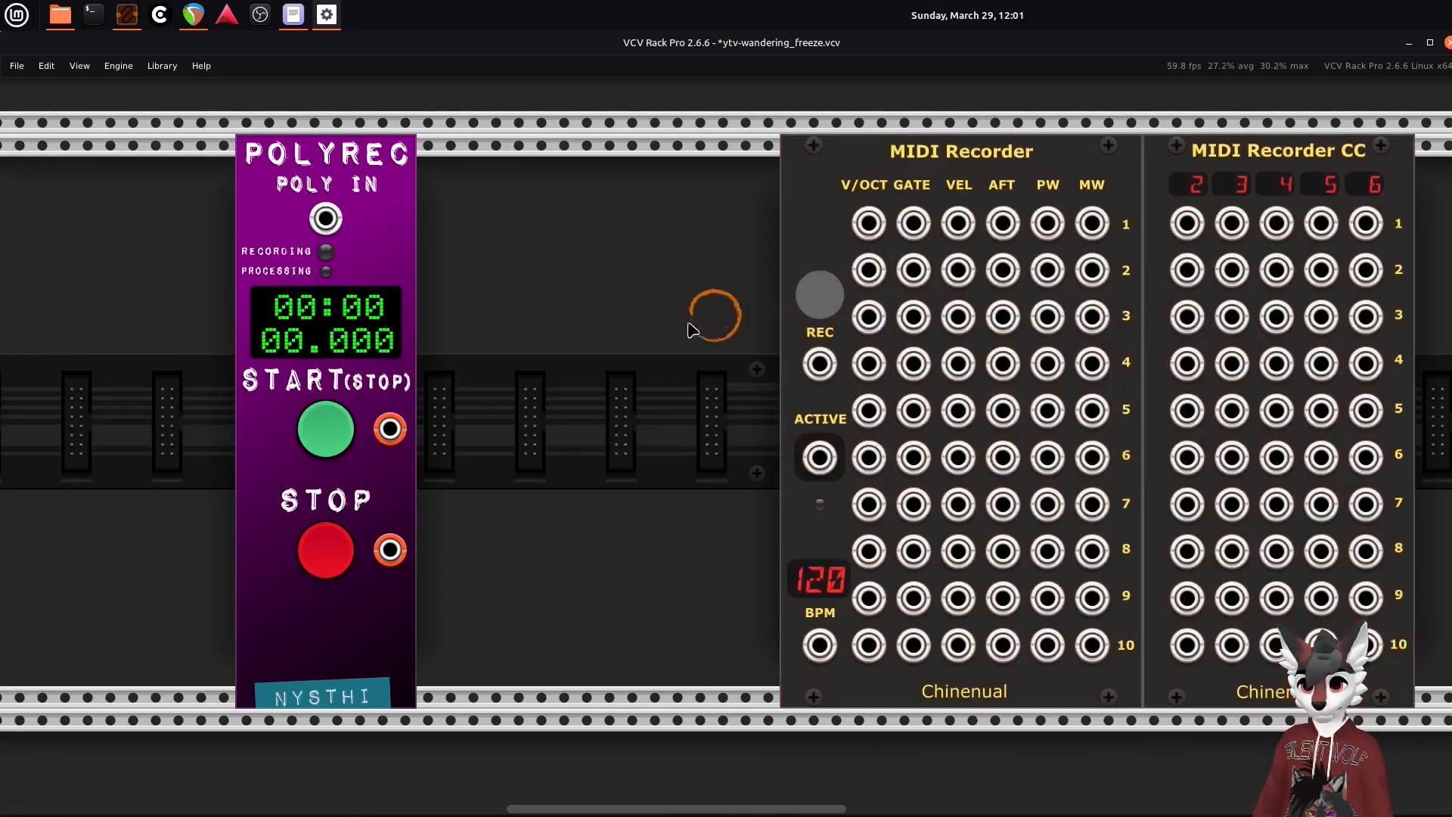
{"action": "left_click_drag", "start_coordinate": [348, 179], "coordinate": [302, 179]}
{"action": "left_click", "coordinate": [529, 225]}
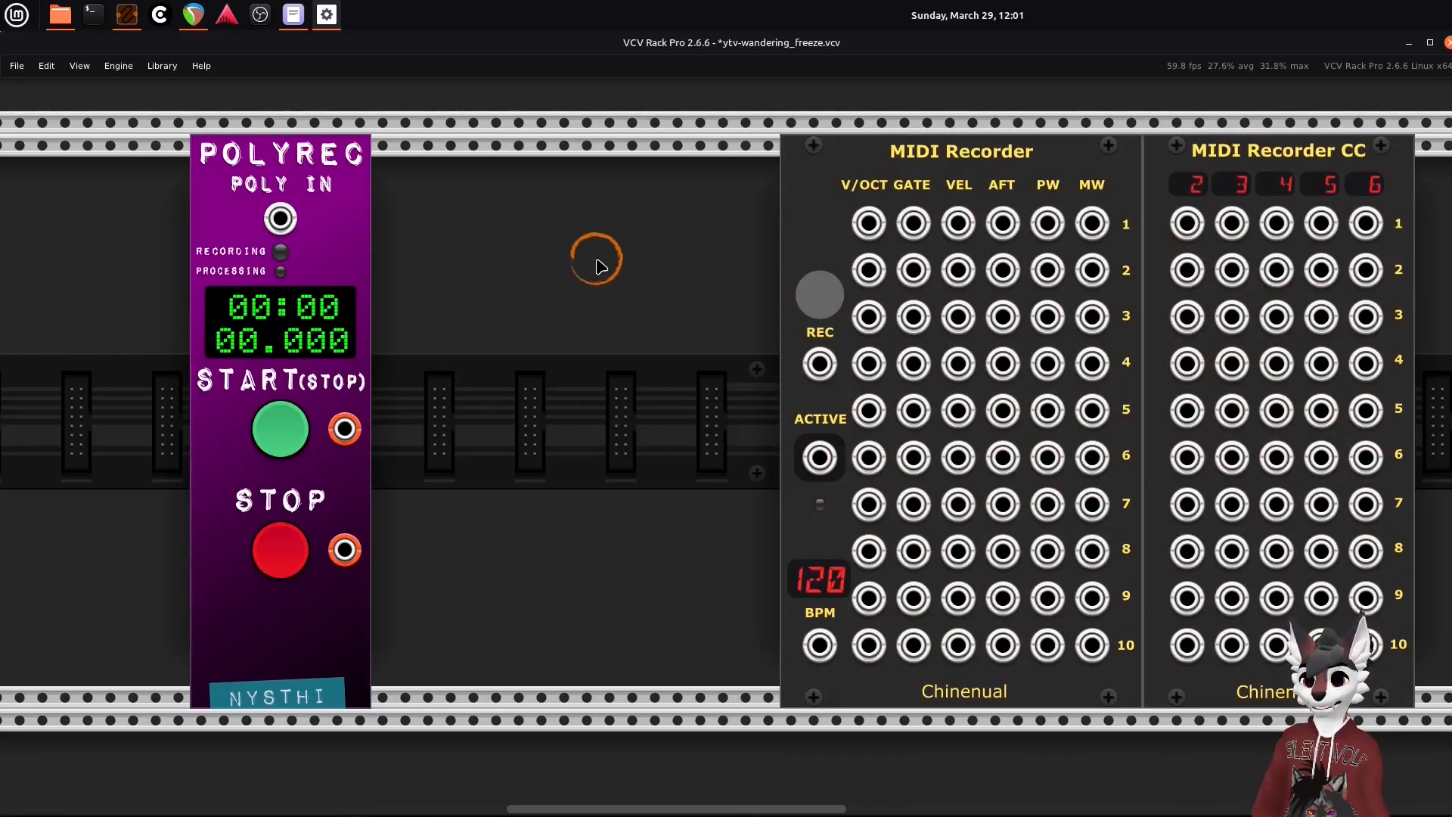
- Review the MIDI Recorder's BPM section and its module options, including the MW input range choices
{"action": "left_click", "coordinate": [871, 418]}
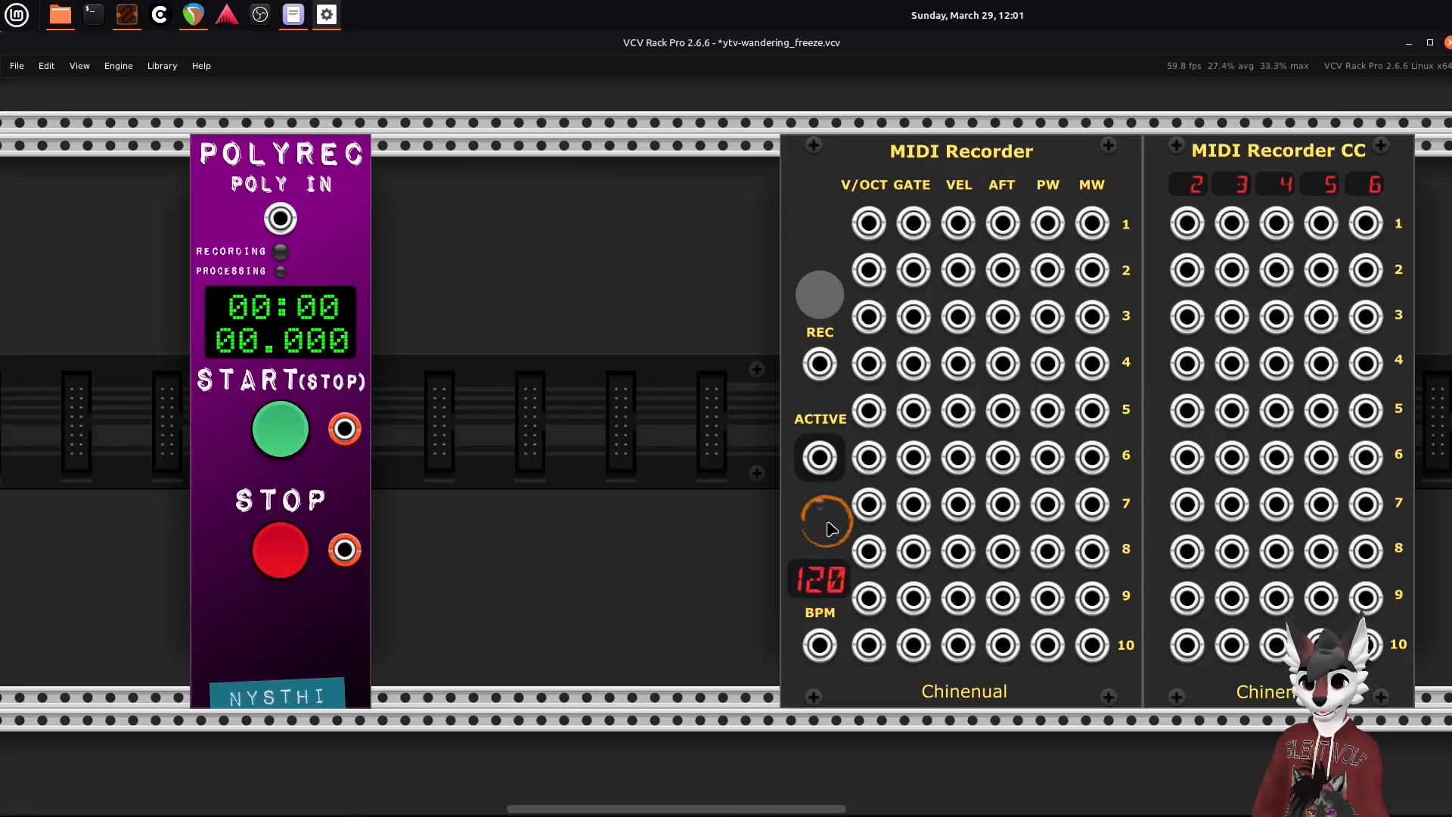
{"action": "mouse_move", "coordinate": [827, 577]}
{"action": "left_mouse_down"}
{"action": "mouse_move", "coordinate": [790, 595]}
{"action": "mouse_move", "coordinate": [815, 582]}
{"action": "left_mouse_up"}
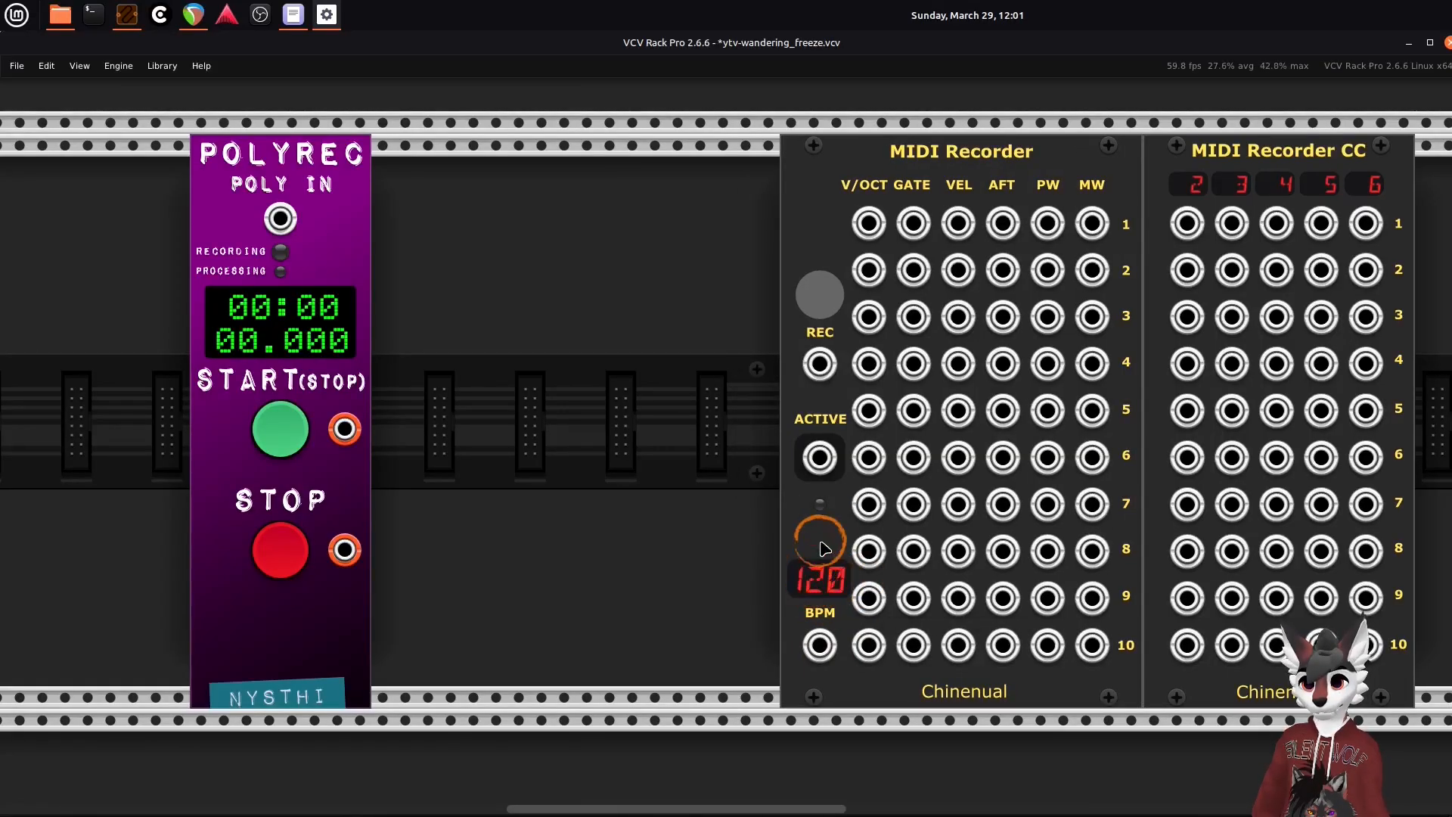
{"action": "right_click", "coordinate": [824, 549]}
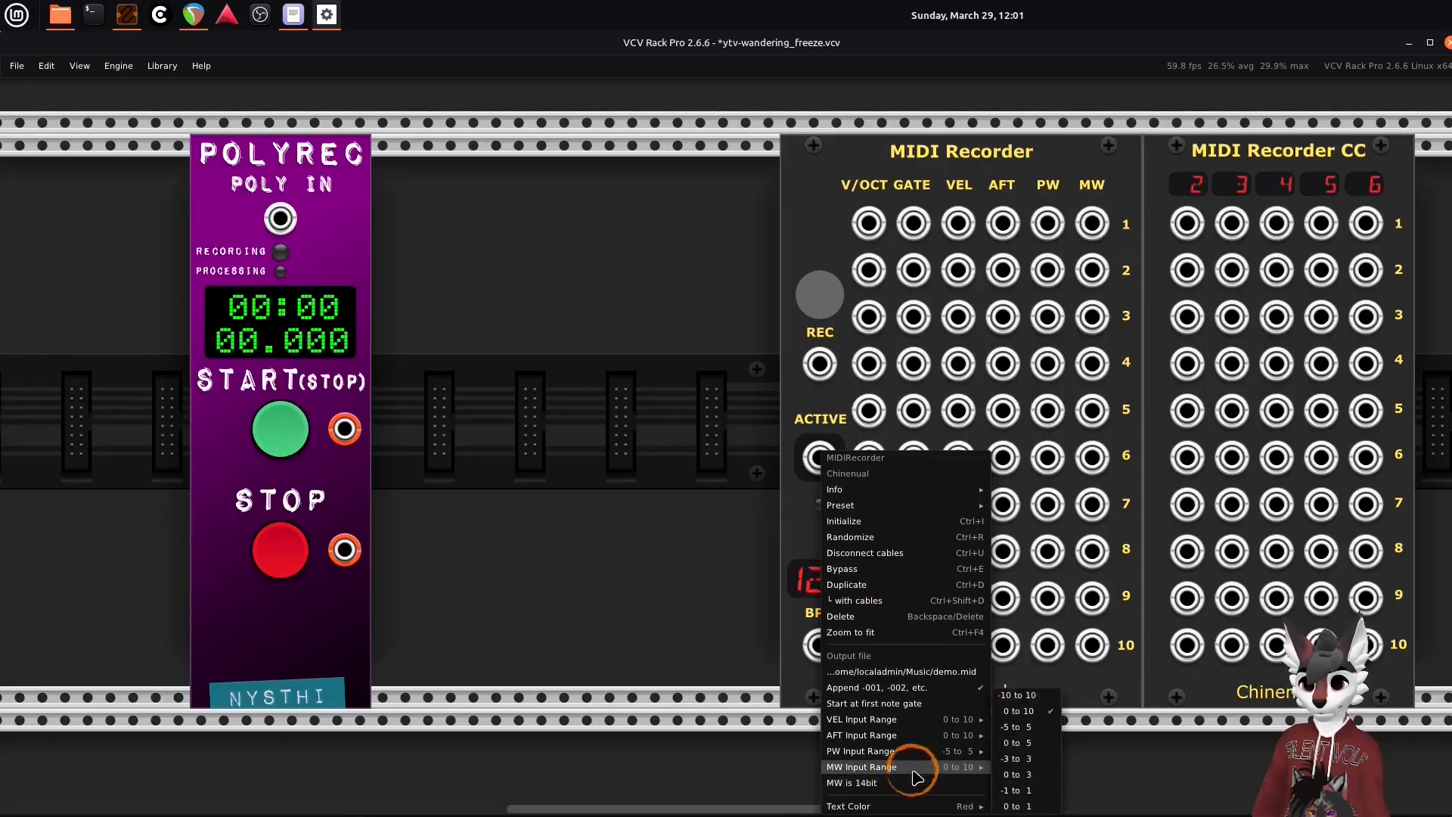
{"action": "left_click", "coordinate": [696, 486]}
- Place an Impromptu Clocked module left of PolyRec and shift PolyRec right to leave a small gap
{"action": "scroll", "coordinate": [690, 459], "scroll_direction": "down", "scroll_amount": 2}
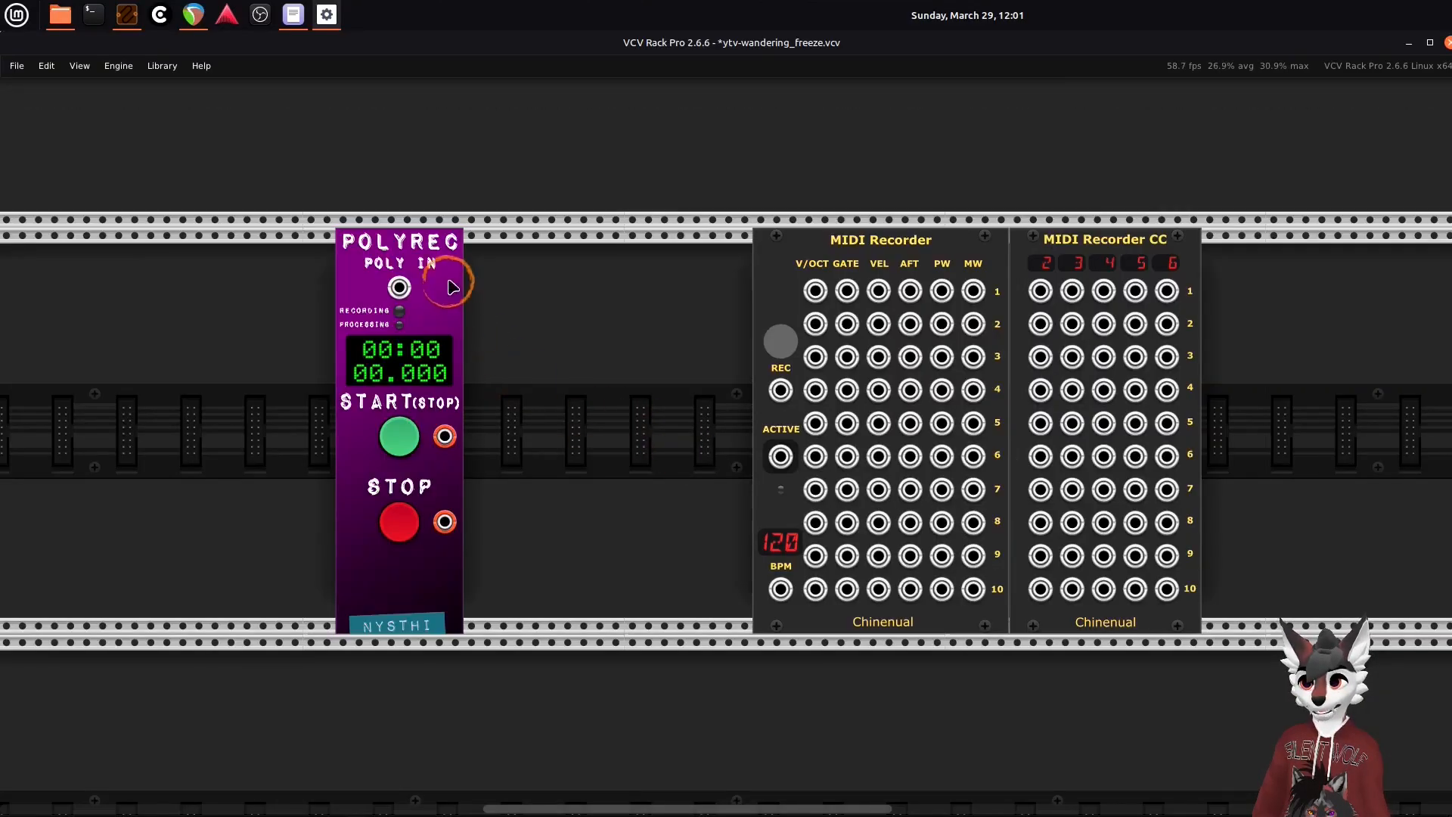
{"action": "left_click_drag", "start_coordinate": [448, 275], "coordinate": [551, 253]}
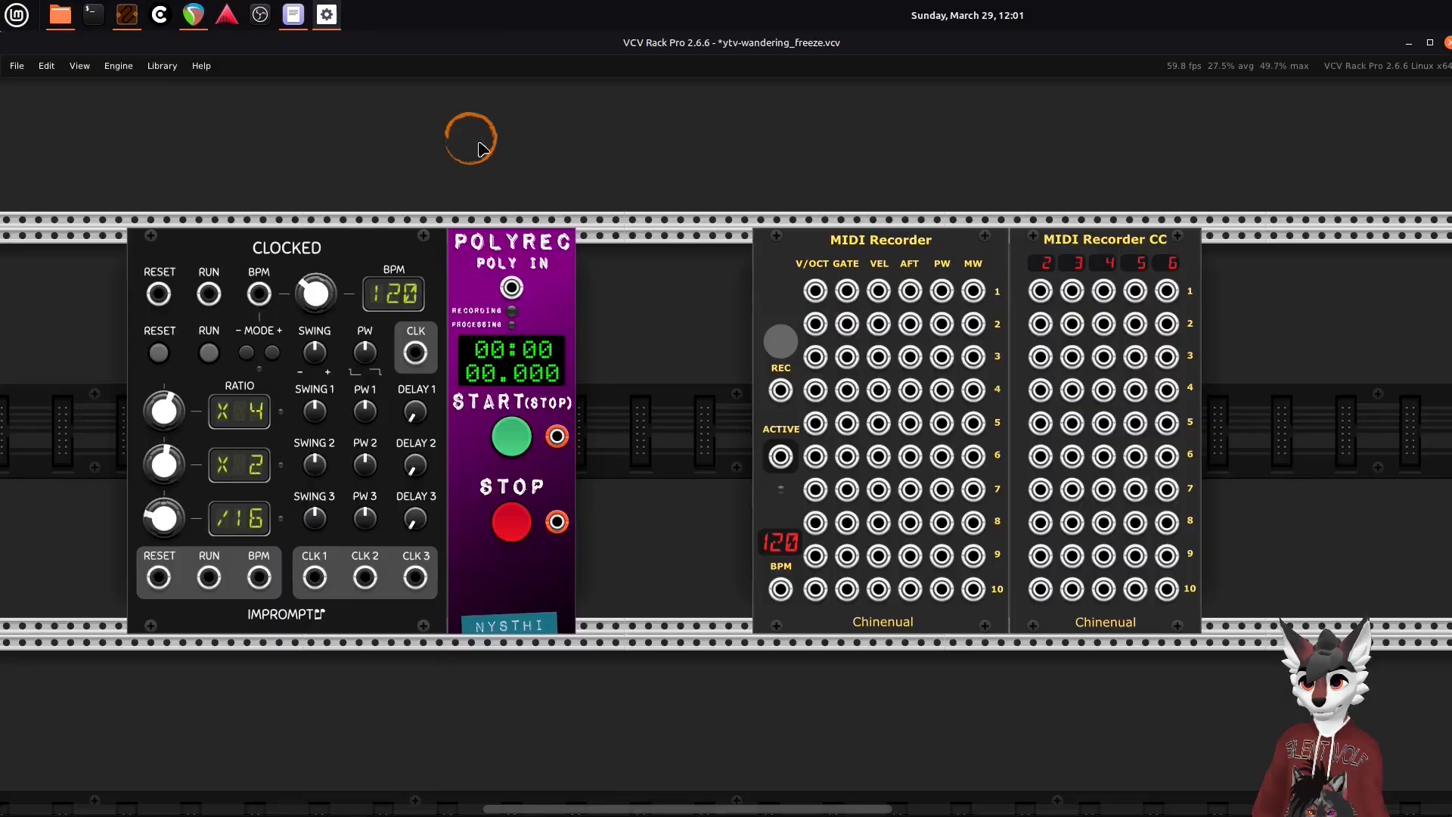
{"action": "left_click_drag", "start_coordinate": [506, 257], "coordinate": [564, 247]}
{"action": "left_click_drag", "start_coordinate": [487, 286], "coordinate": [616, 251]}
- Patch a blue cable from Clocked's BPM output to the MIDI Recorder's BPM input and set Clocked's tempo to 113 BPM
{"action": "left_click_drag", "start_coordinate": [390, 542], "coordinate": [425, 639]}
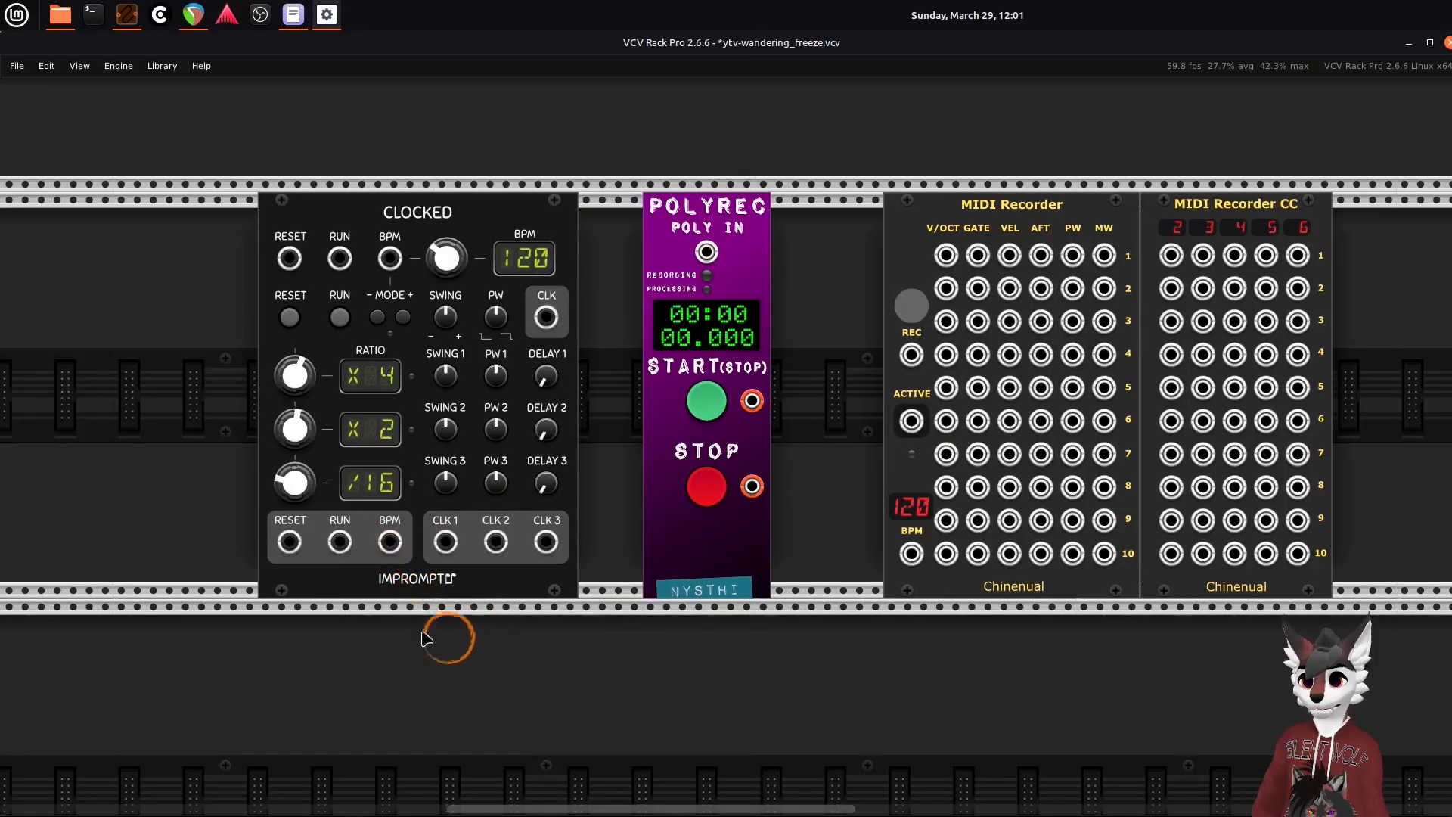
{"action": "left_click_drag", "start_coordinate": [390, 542], "coordinate": [915, 561]}
{"action": "key", "text": "4"}
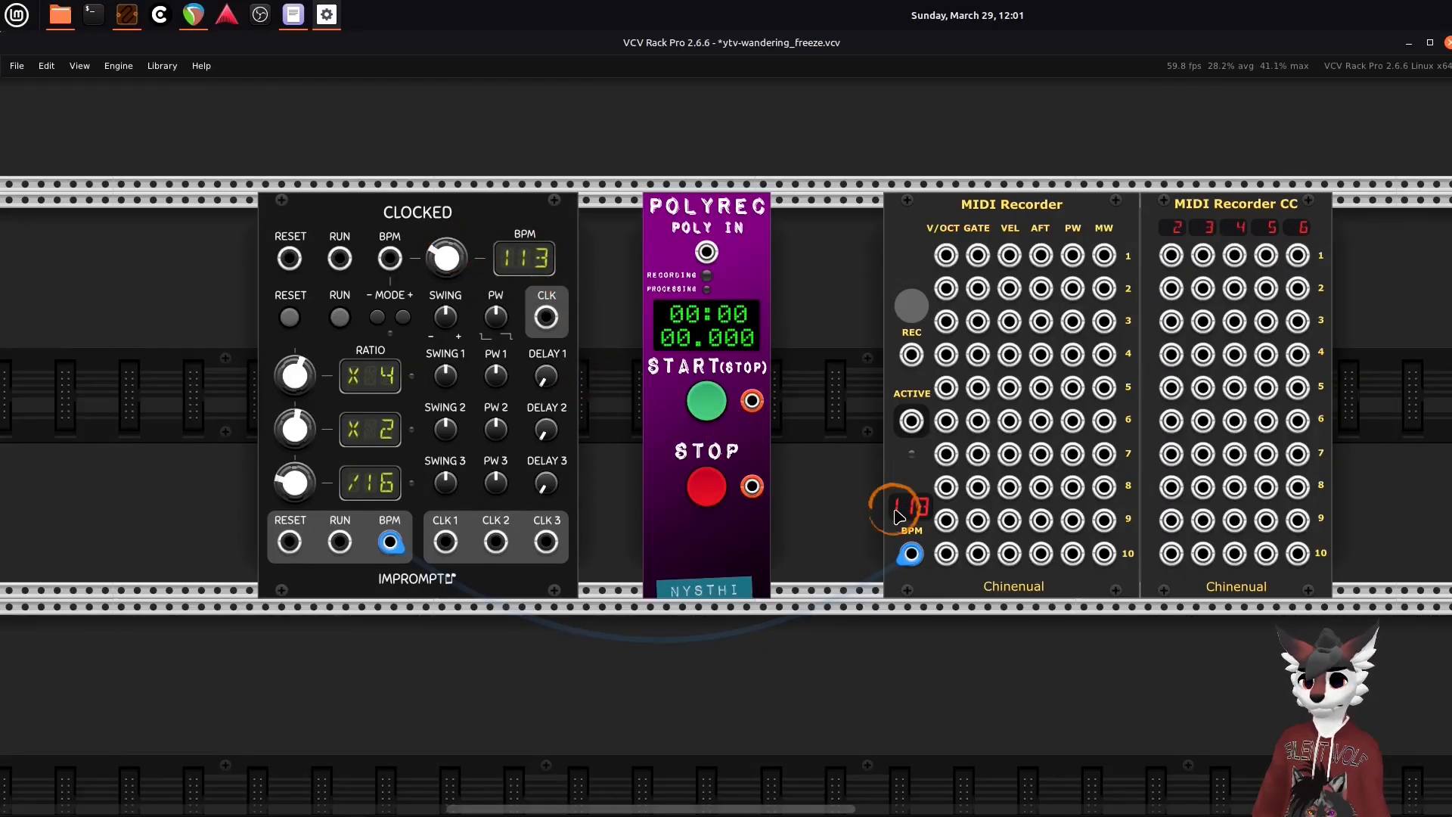
- Move PolyRec flush against Clocked, shift the pair farther from the MIDI Recorders, and start Clocked running
{"action": "left_click_drag", "start_coordinate": [678, 228], "coordinate": [611, 235]}
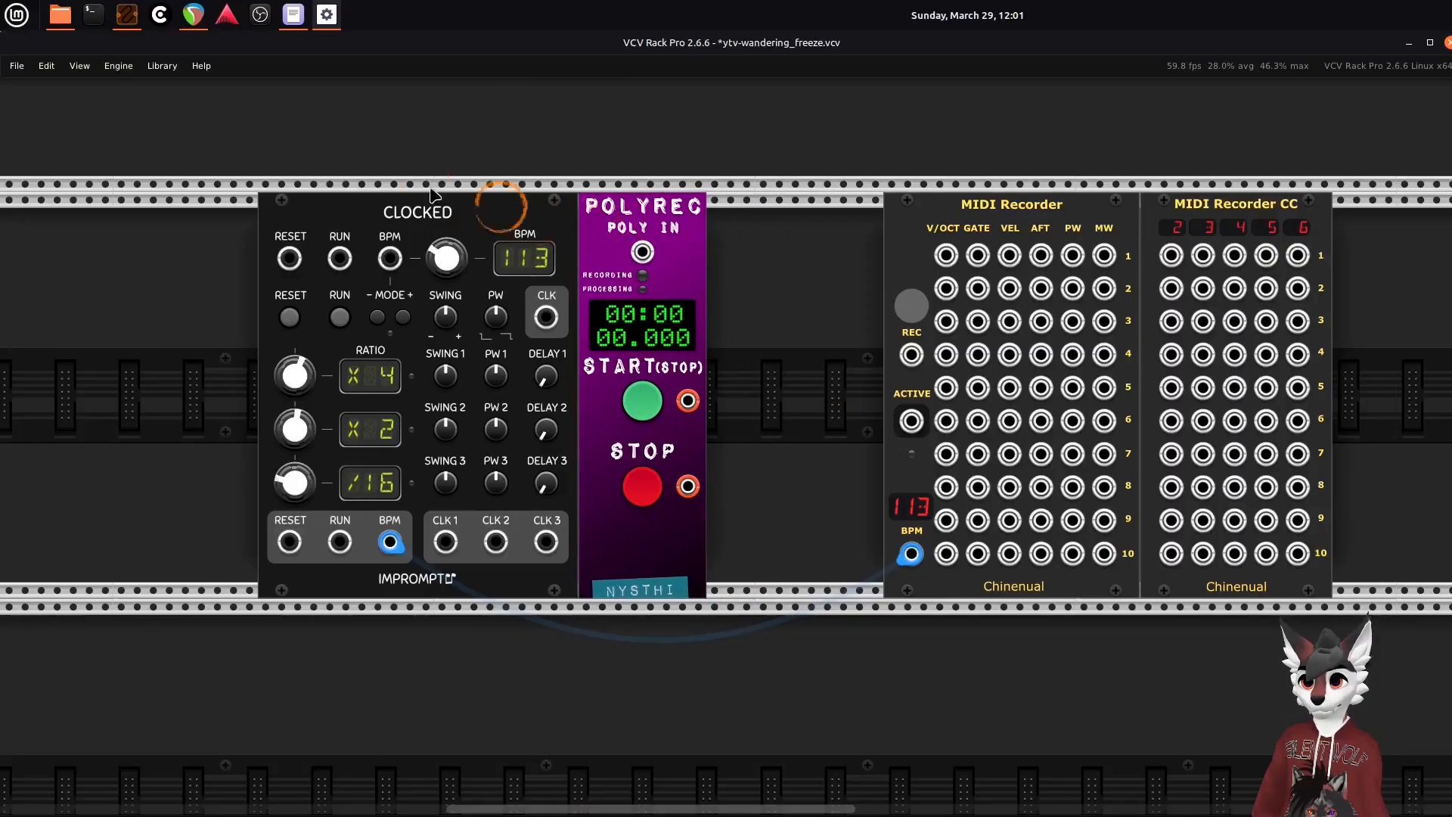
{"action": "left_click_drag", "start_coordinate": [249, 195], "coordinate": [541, 230]}
{"action": "left_click", "coordinate": [756, 314]}
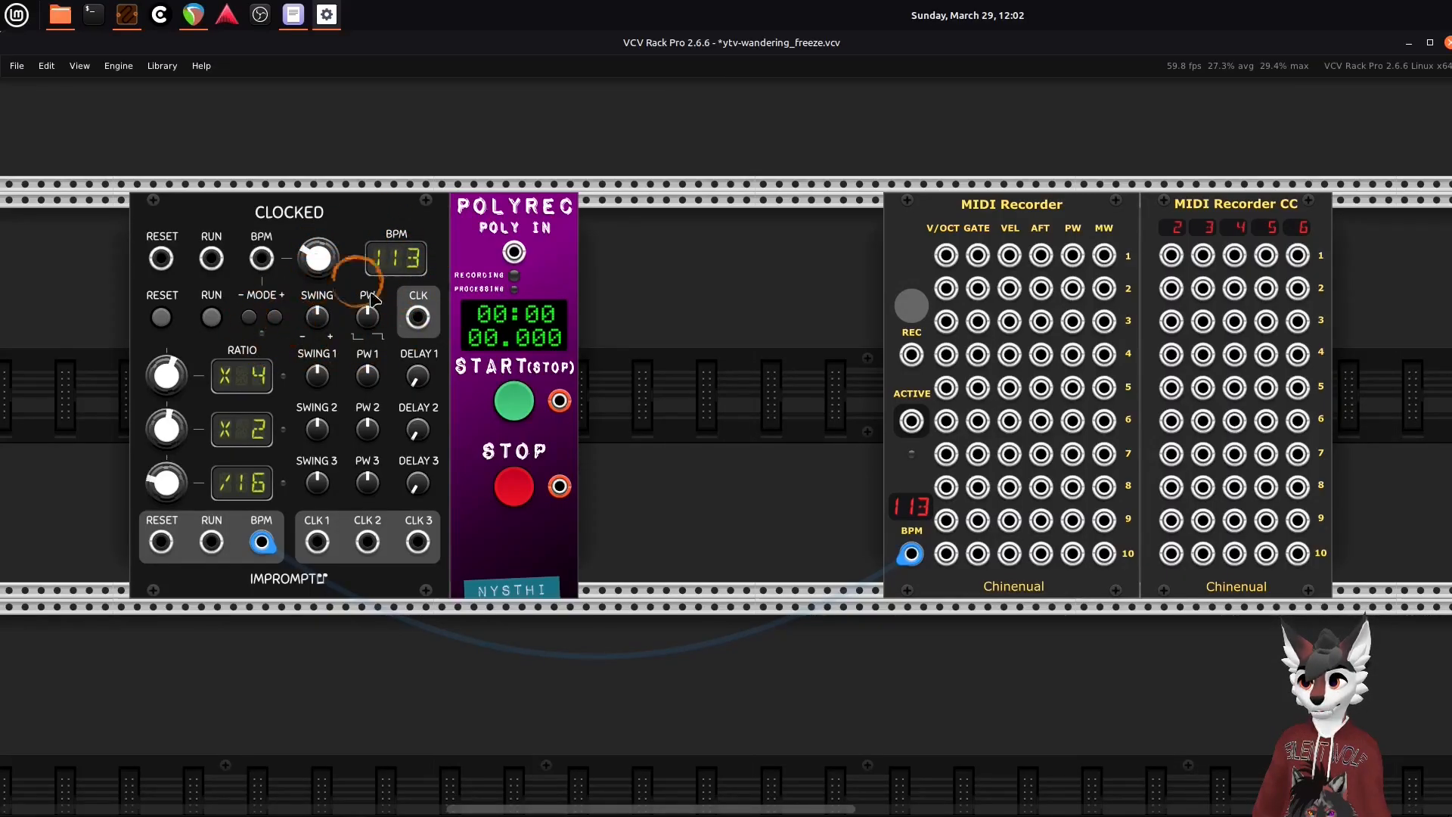
{"action": "left_click", "coordinate": [211, 318]}
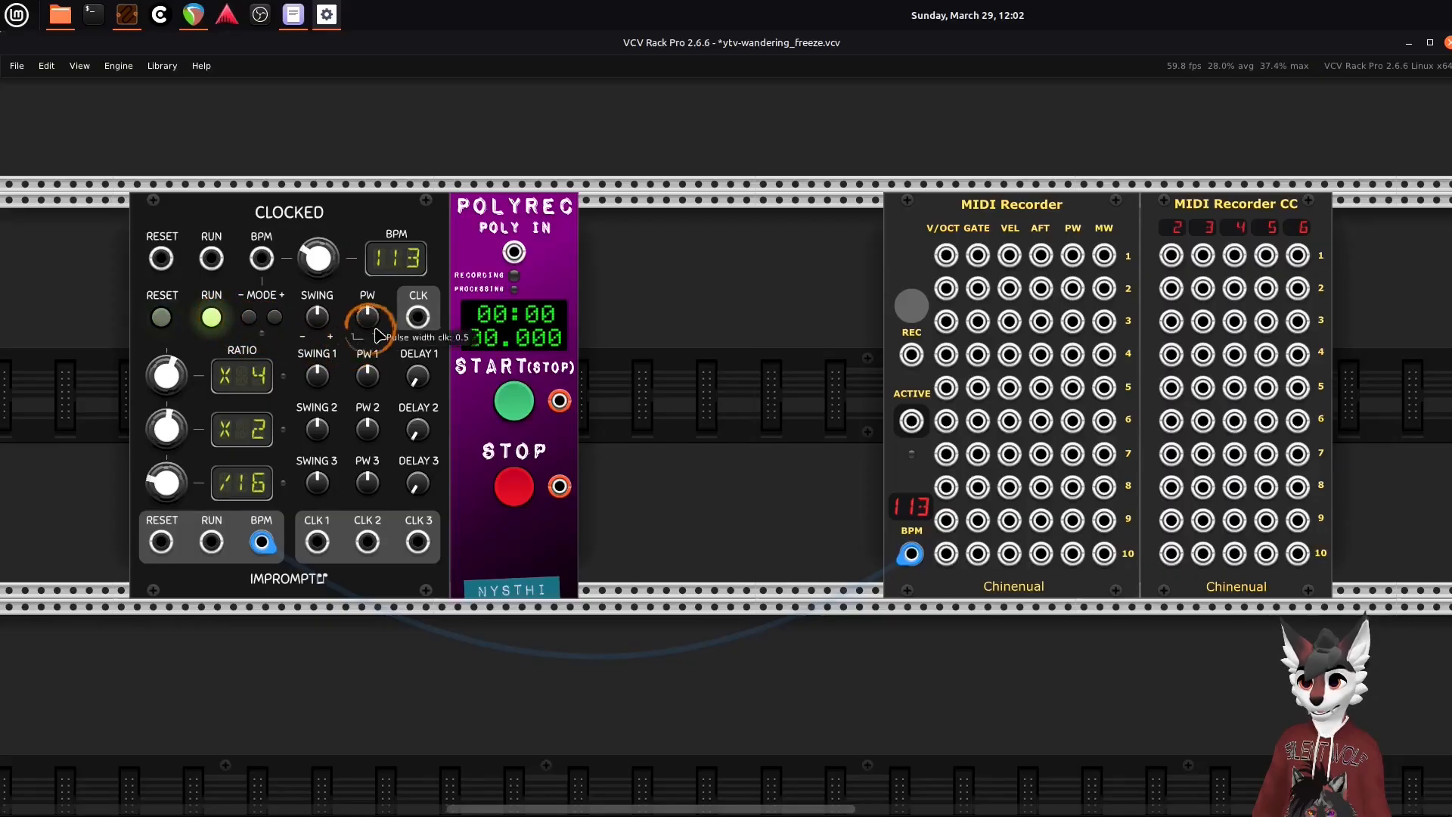
- Add a Trigger Buffer module just right of PolyRec and patch Clocked's CLK output into its upper In jack
{"action": "right_click", "coordinate": [740, 306]}
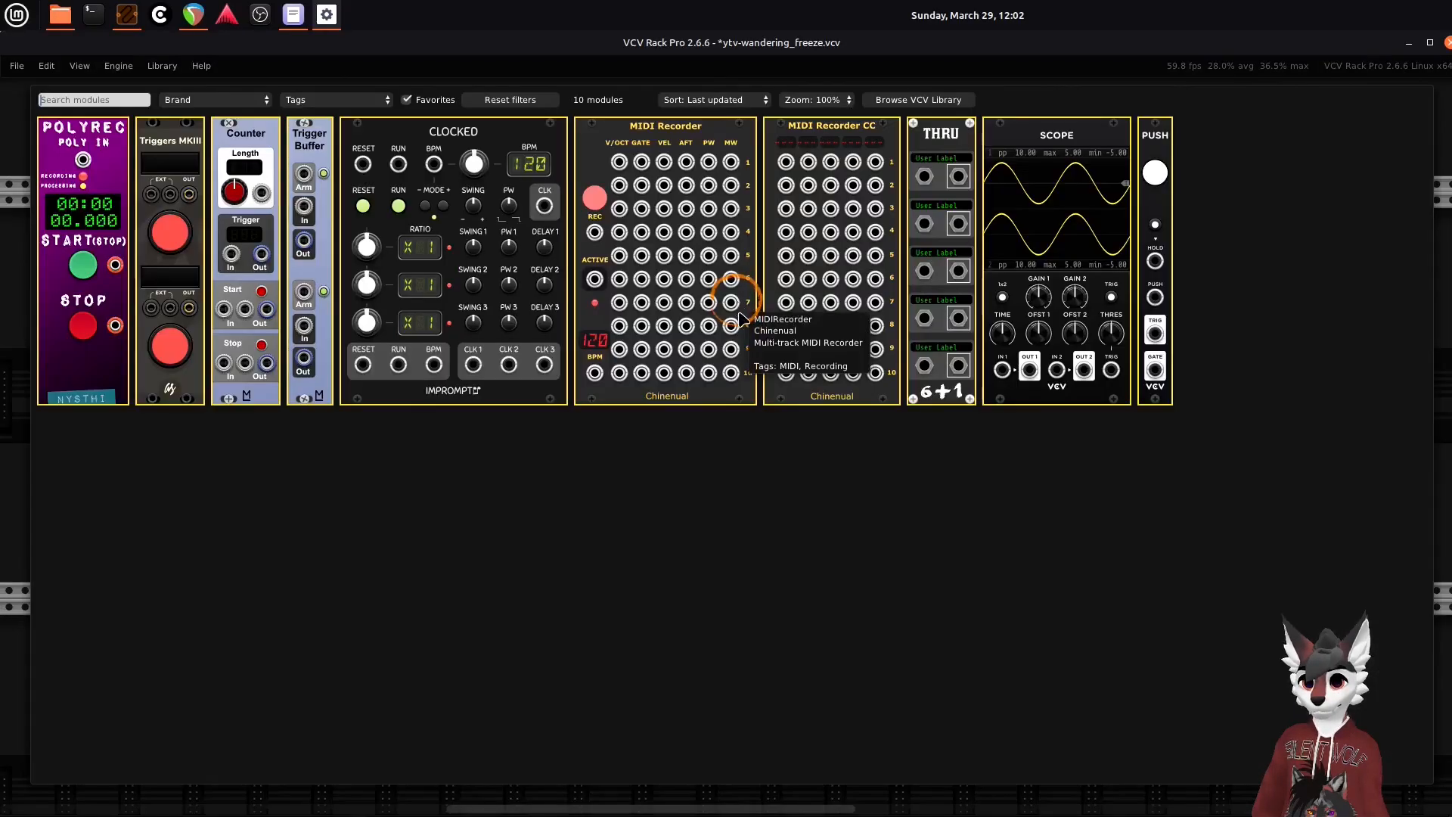
{"action": "left_click", "coordinate": [313, 135]}
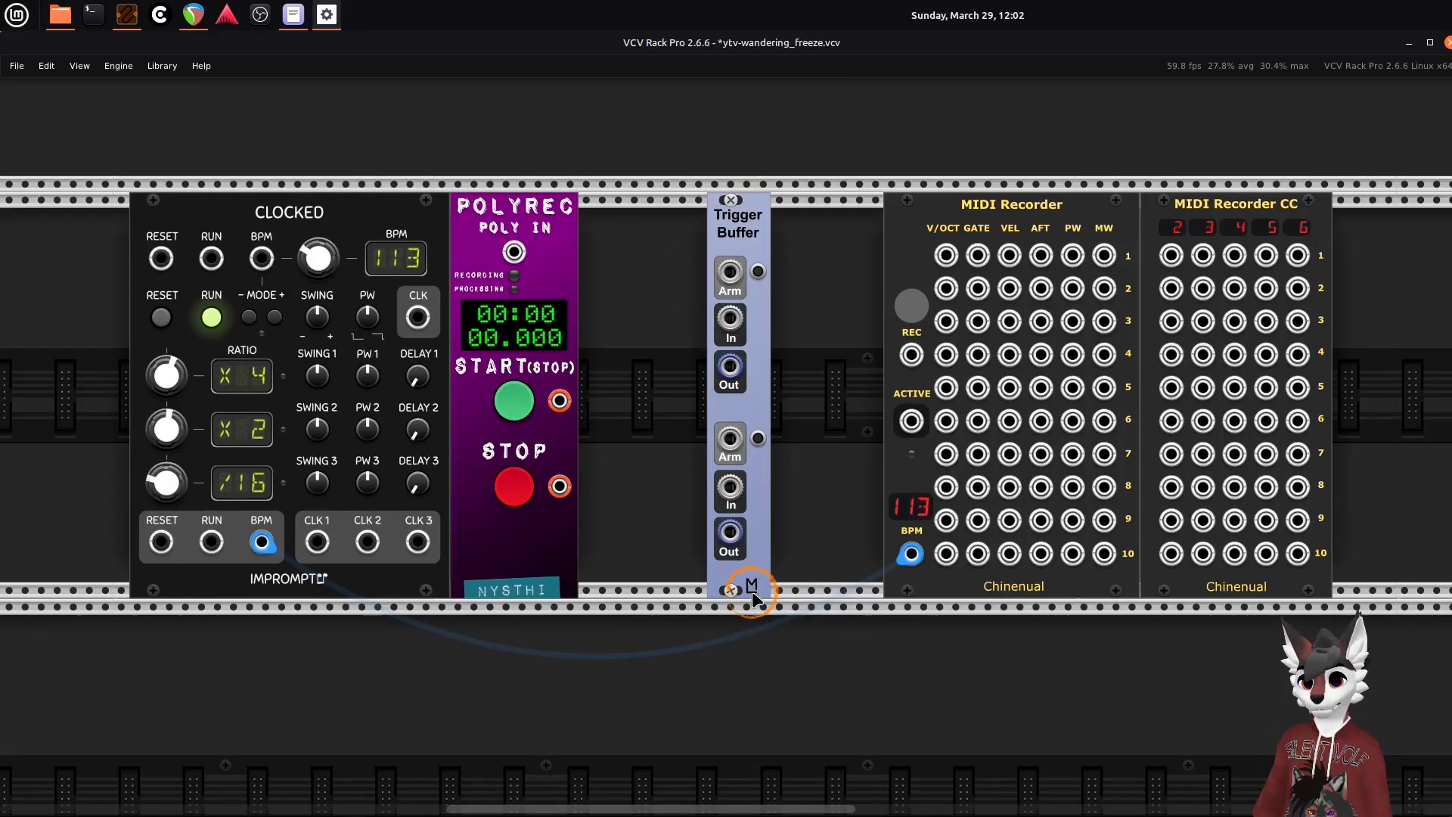
{"action": "right_click", "coordinate": [762, 238]}
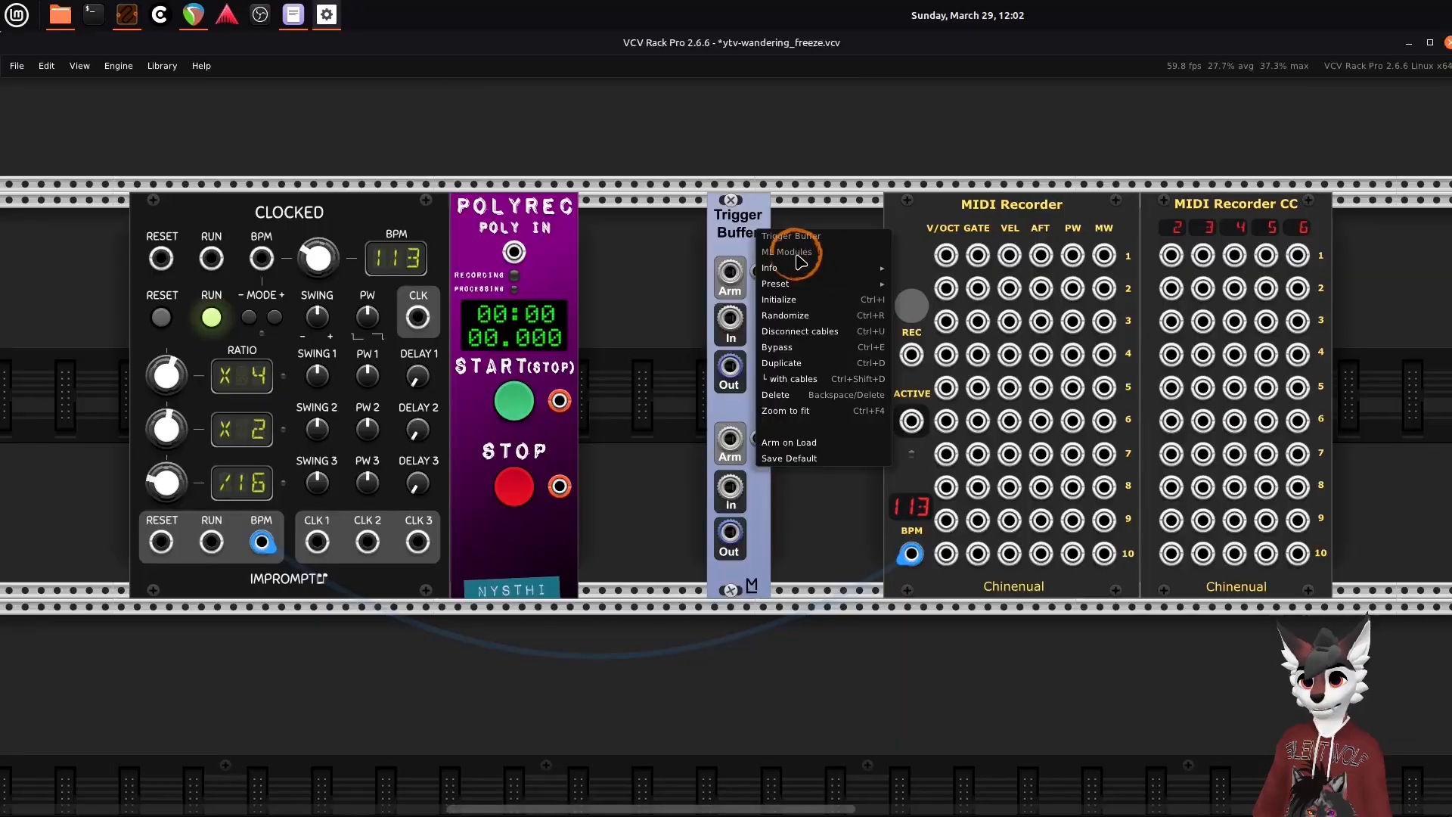
{"action": "left_click", "coordinate": [630, 222]}
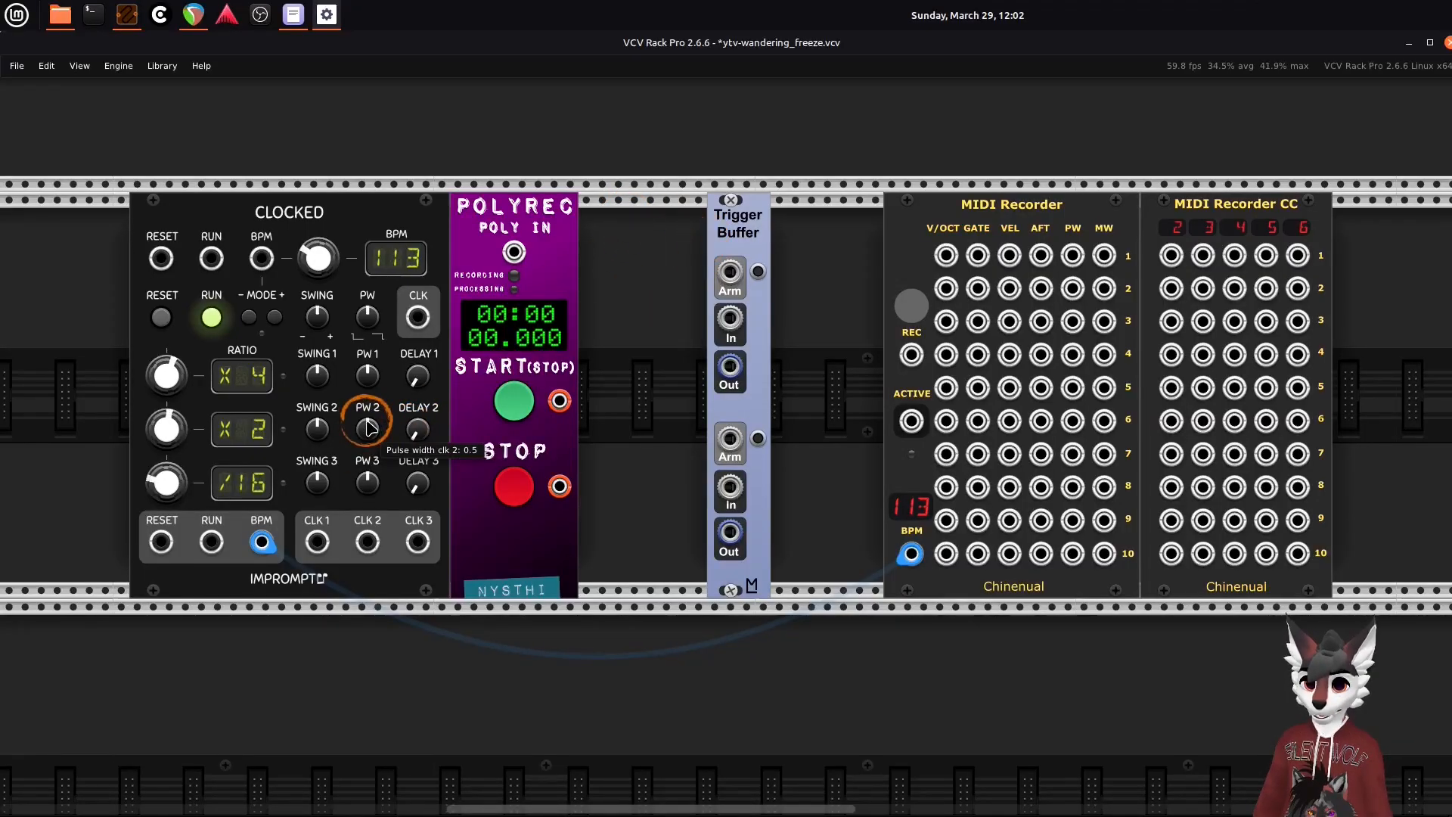
{"action": "left_click_drag", "start_coordinate": [743, 227], "coordinate": [661, 236]}
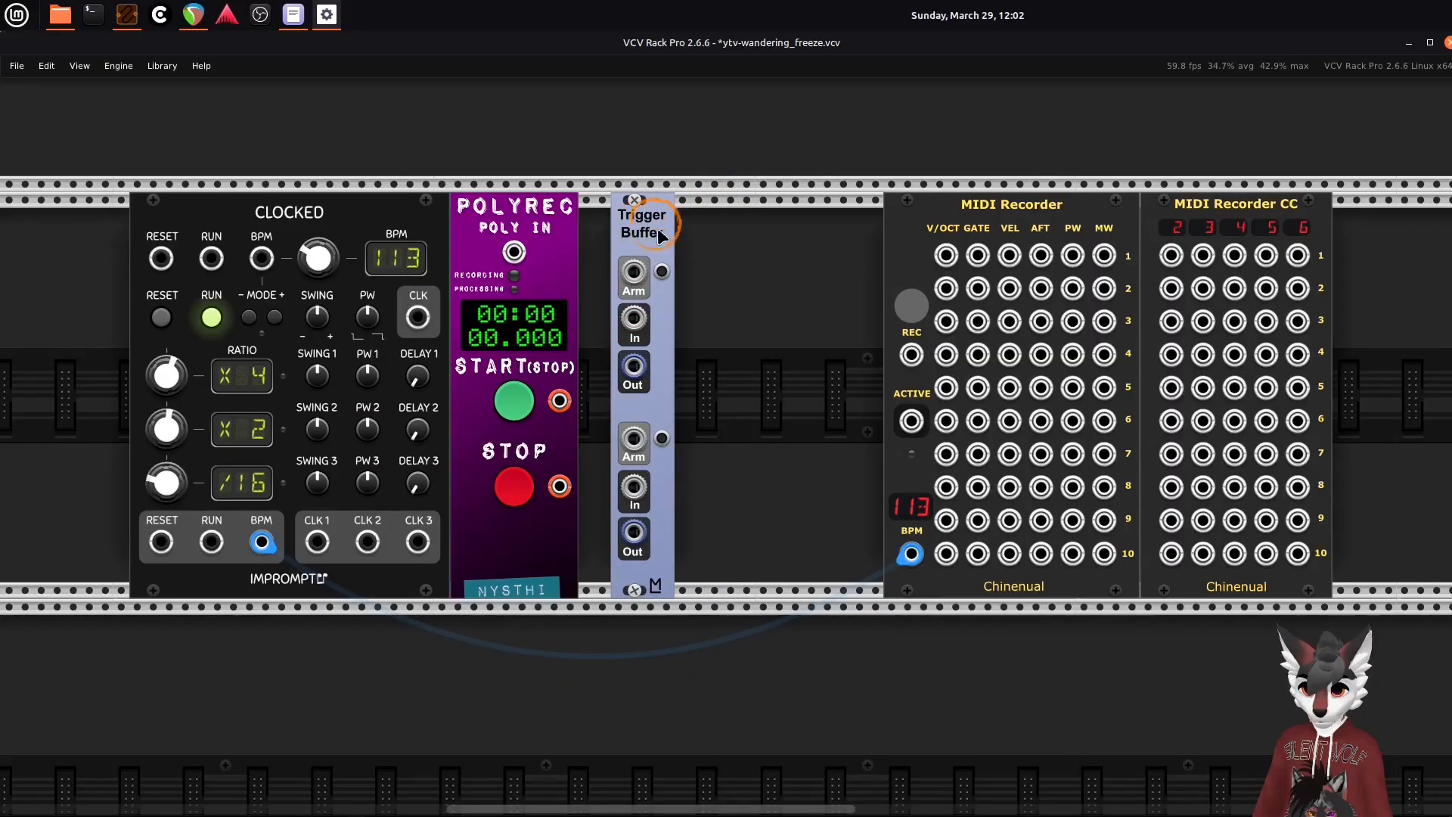
{"action": "left_click_drag", "start_coordinate": [409, 319], "coordinate": [634, 318]}
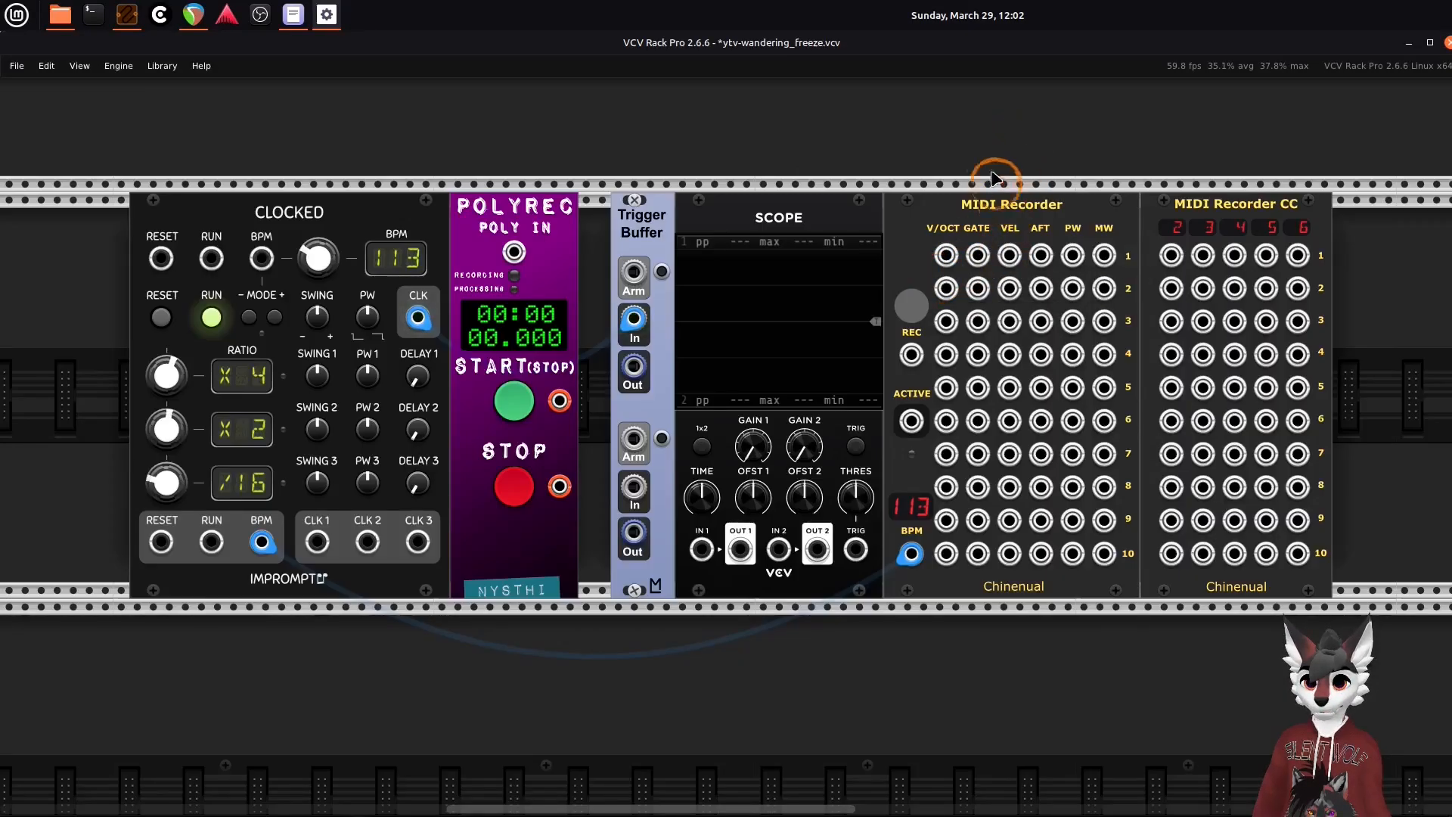
- Shift both MIDI Recorder modules right together to leave a gap beside the Scope
{"action": "left_click_drag", "start_coordinate": [987, 169], "coordinate": [1250, 291]}
{"action": "left_click_drag", "start_coordinate": [1163, 305], "coordinate": [1244, 325]}
{"action": "scroll", "coordinate": [851, 354], "scroll_direction": "up", "scroll_amount": 2}
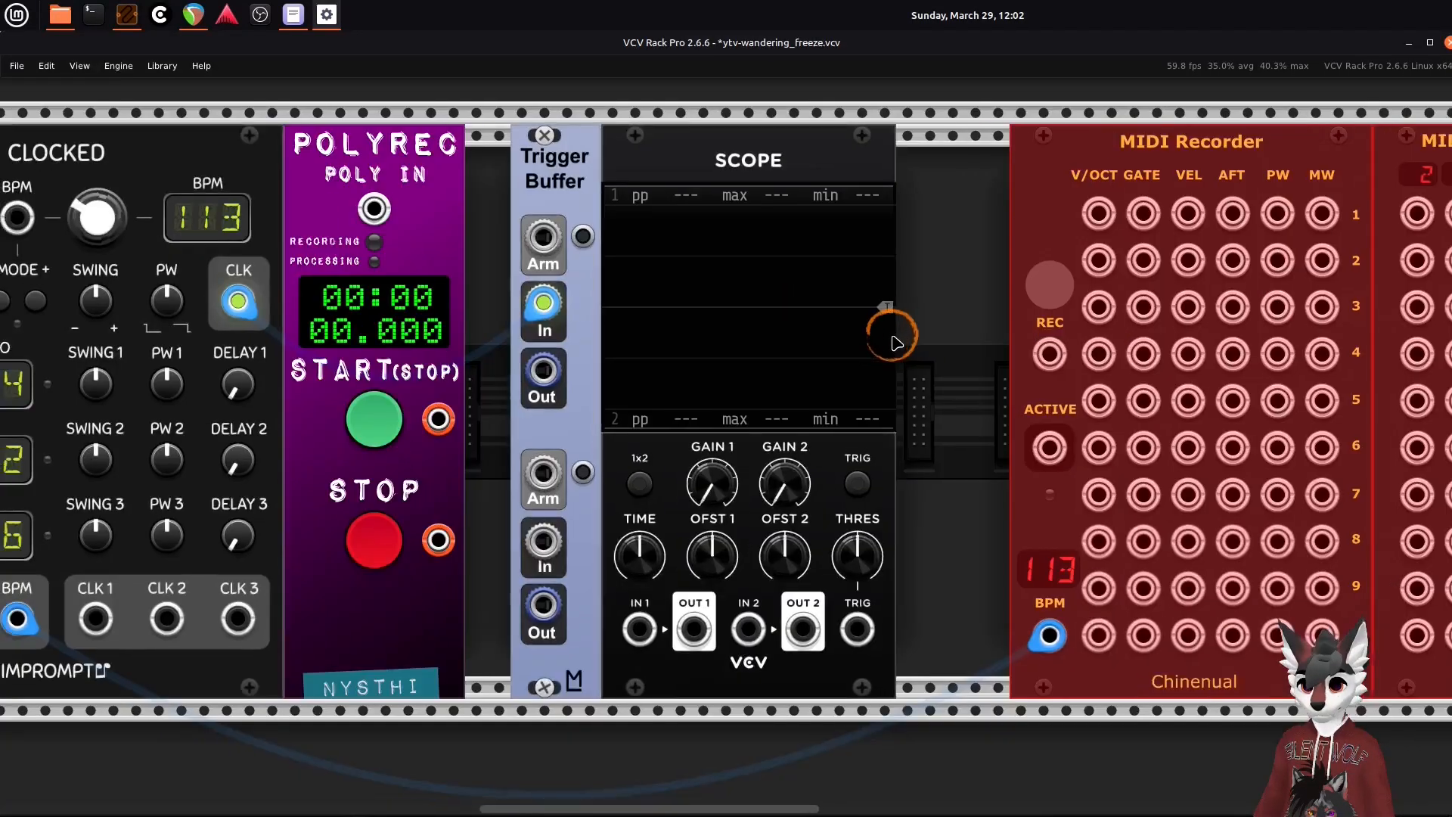
{"action": "left_click_drag", "start_coordinate": [964, 320], "coordinate": [1011, 342]}
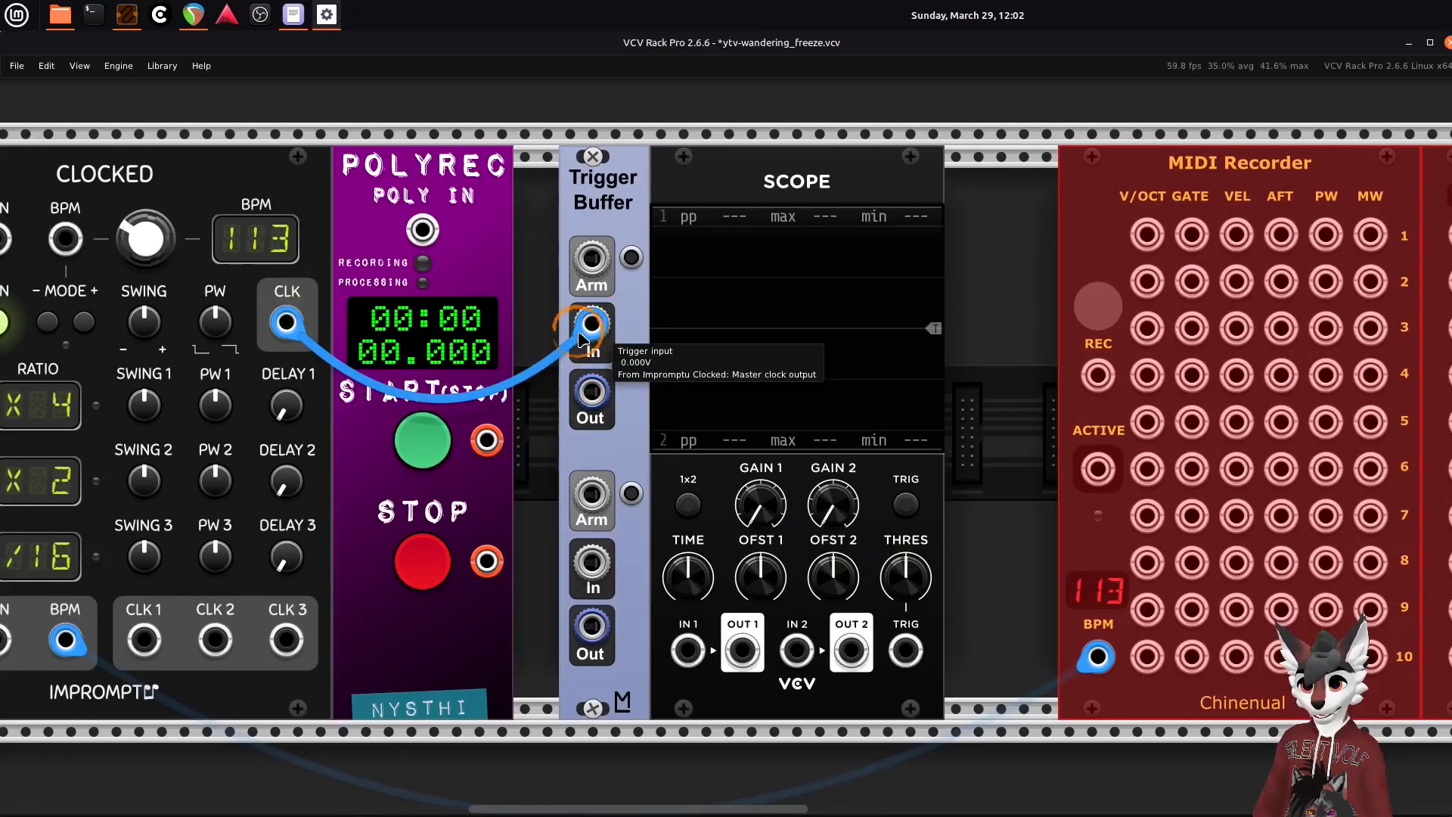
- Patch Trigger Buffer's upper Out to the Scope's In 1, lower the Scope's Time, and arm the upper buffer twice as a test
{"action": "mouse_move", "coordinate": [593, 391]}
{"action": "left_mouse_down"}
{"action": "mouse_move", "coordinate": [723, 620]}
{"action": "mouse_move", "coordinate": [687, 649]}
{"action": "left_mouse_up"}
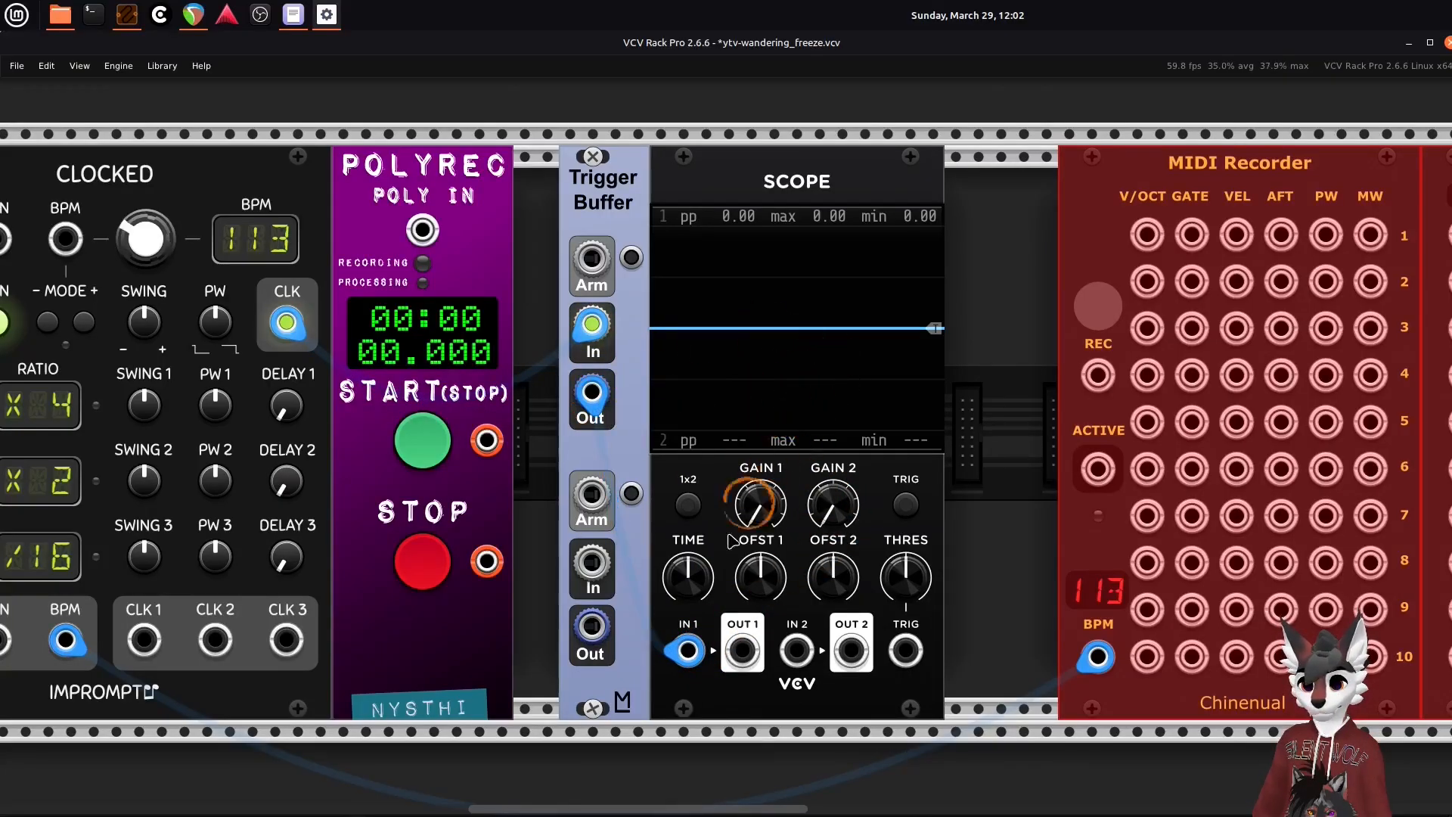
{"action": "left_click_drag", "start_coordinate": [690, 579], "coordinate": [690, 671]}
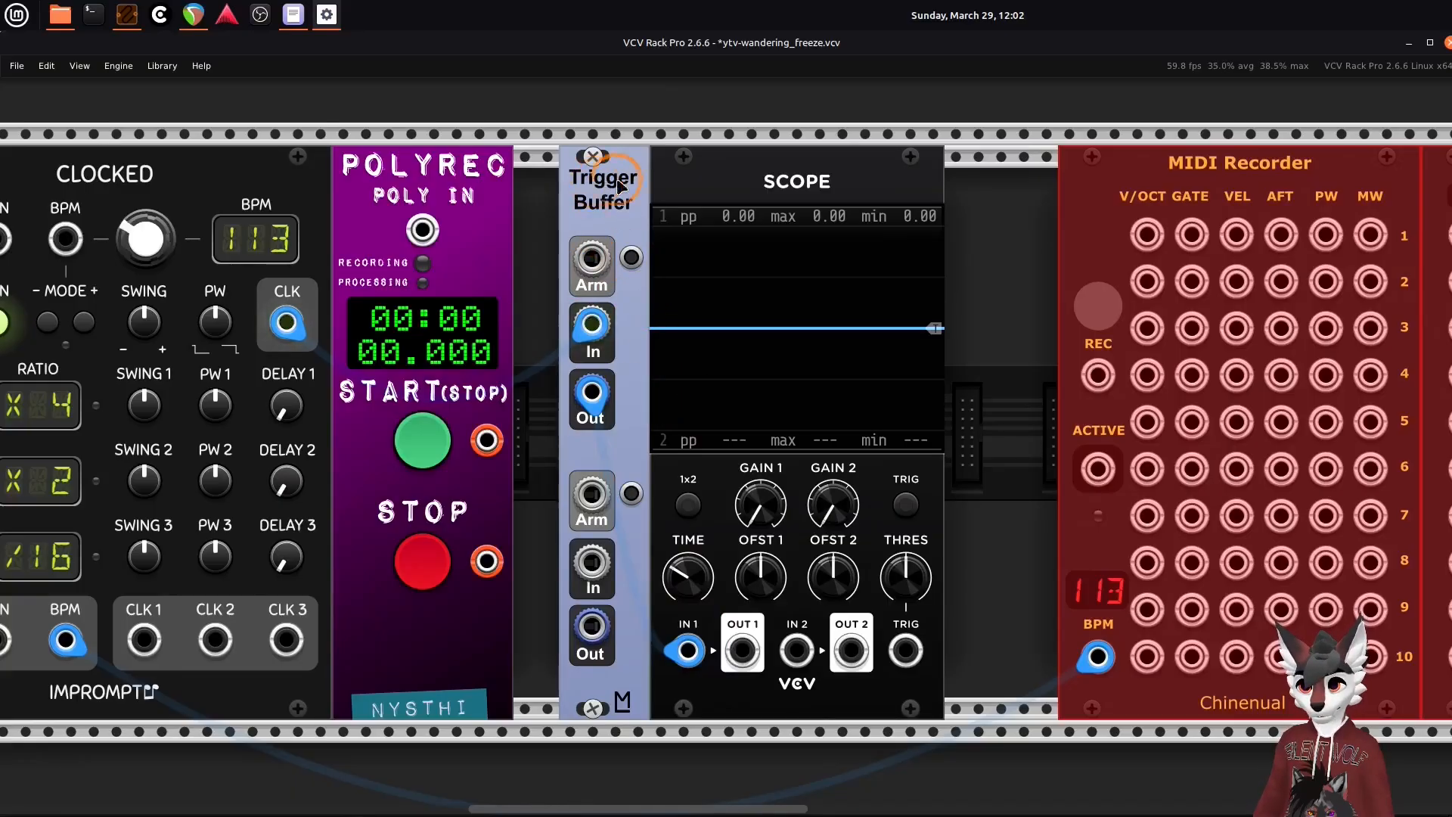
{"action": "left_click", "coordinate": [631, 263]}
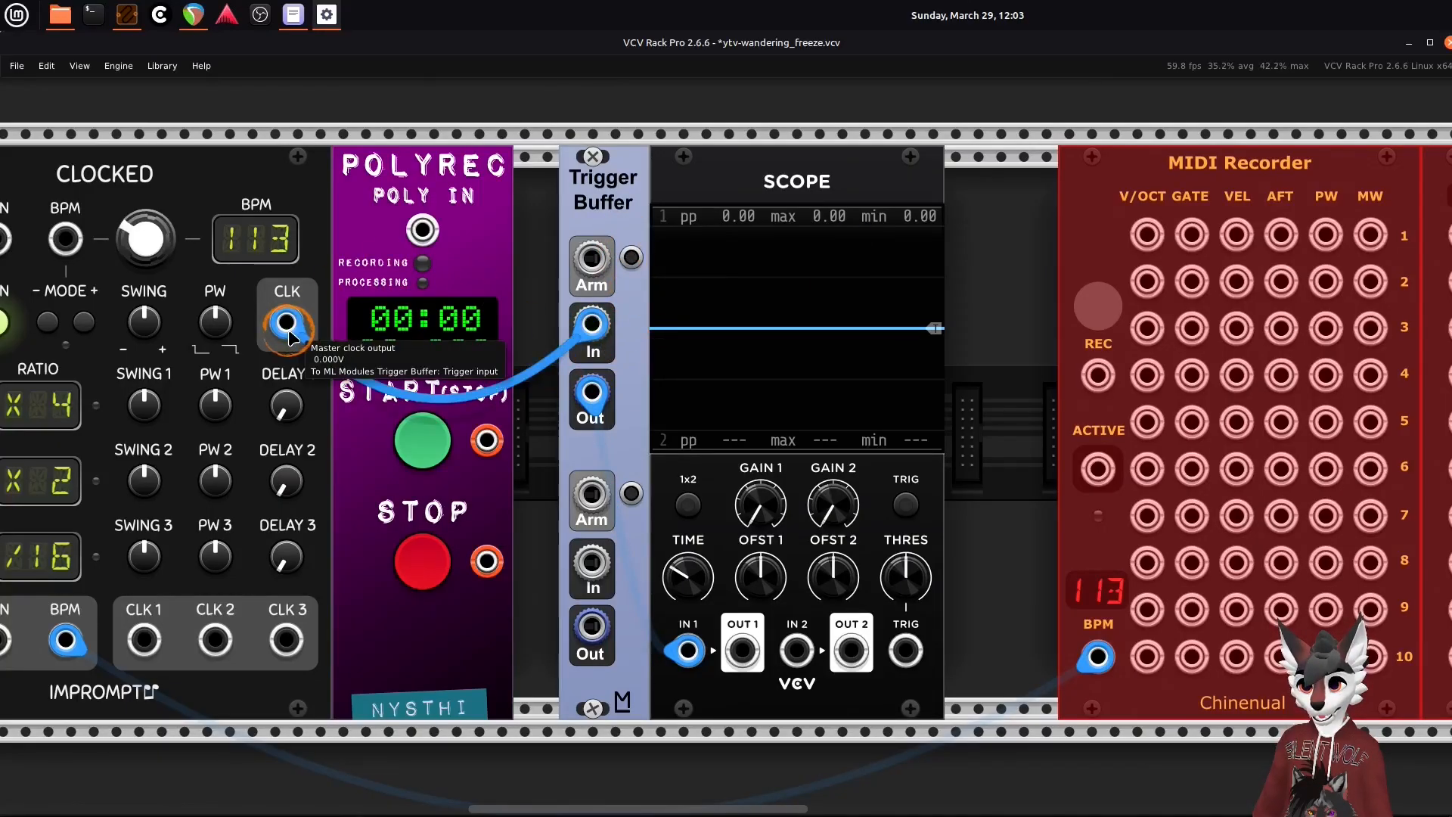
{"action": "left_click", "coordinate": [631, 258]}
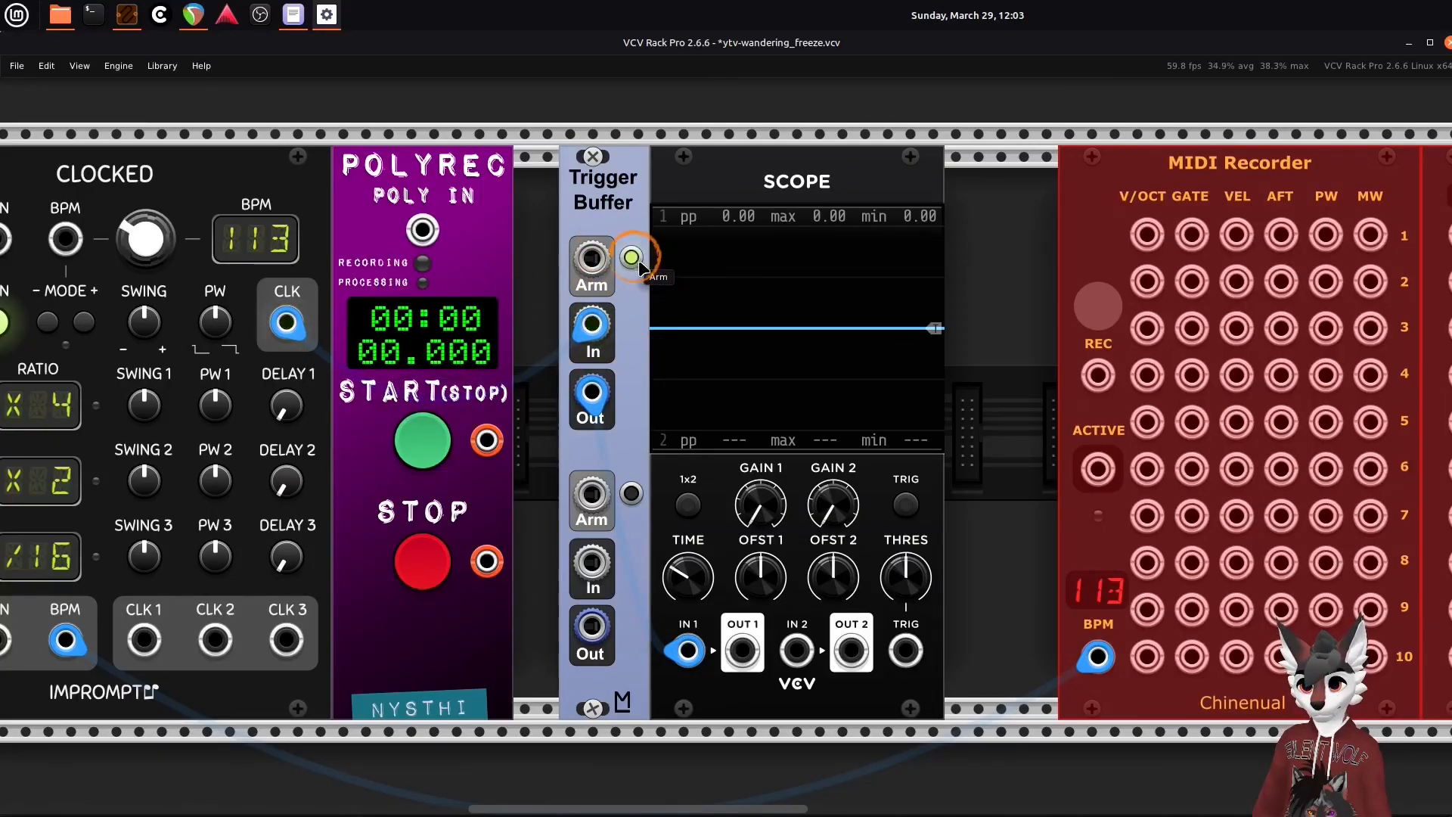
{"action": "scroll", "coordinate": [859, 318], "scroll_direction": "down", "scroll_amount": 3}
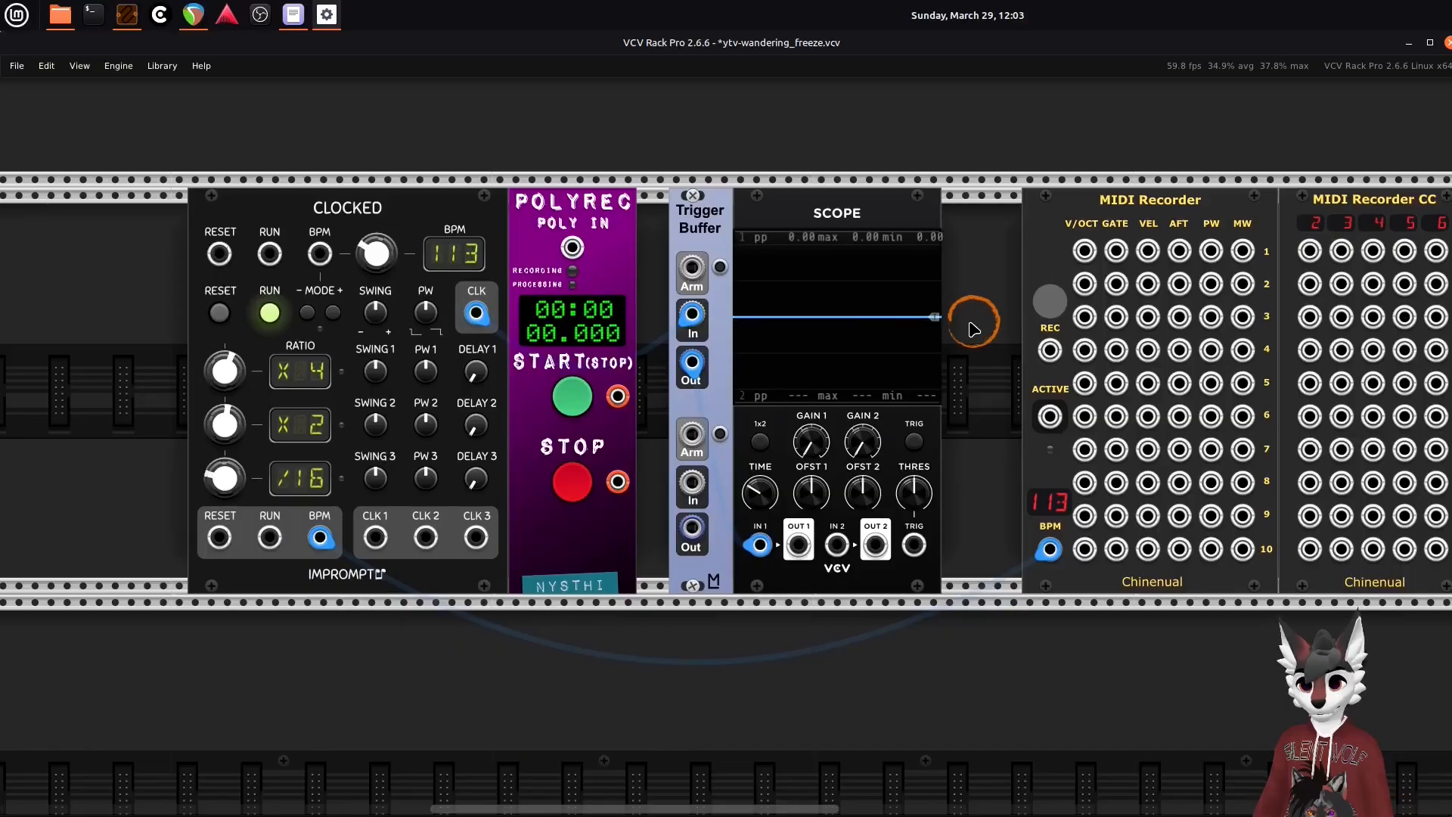
- Delete the Scope module and move PolyRec and Trigger Buffer, joined side by side, away from Clocked
{"action": "right_click", "coordinate": [837, 217]}
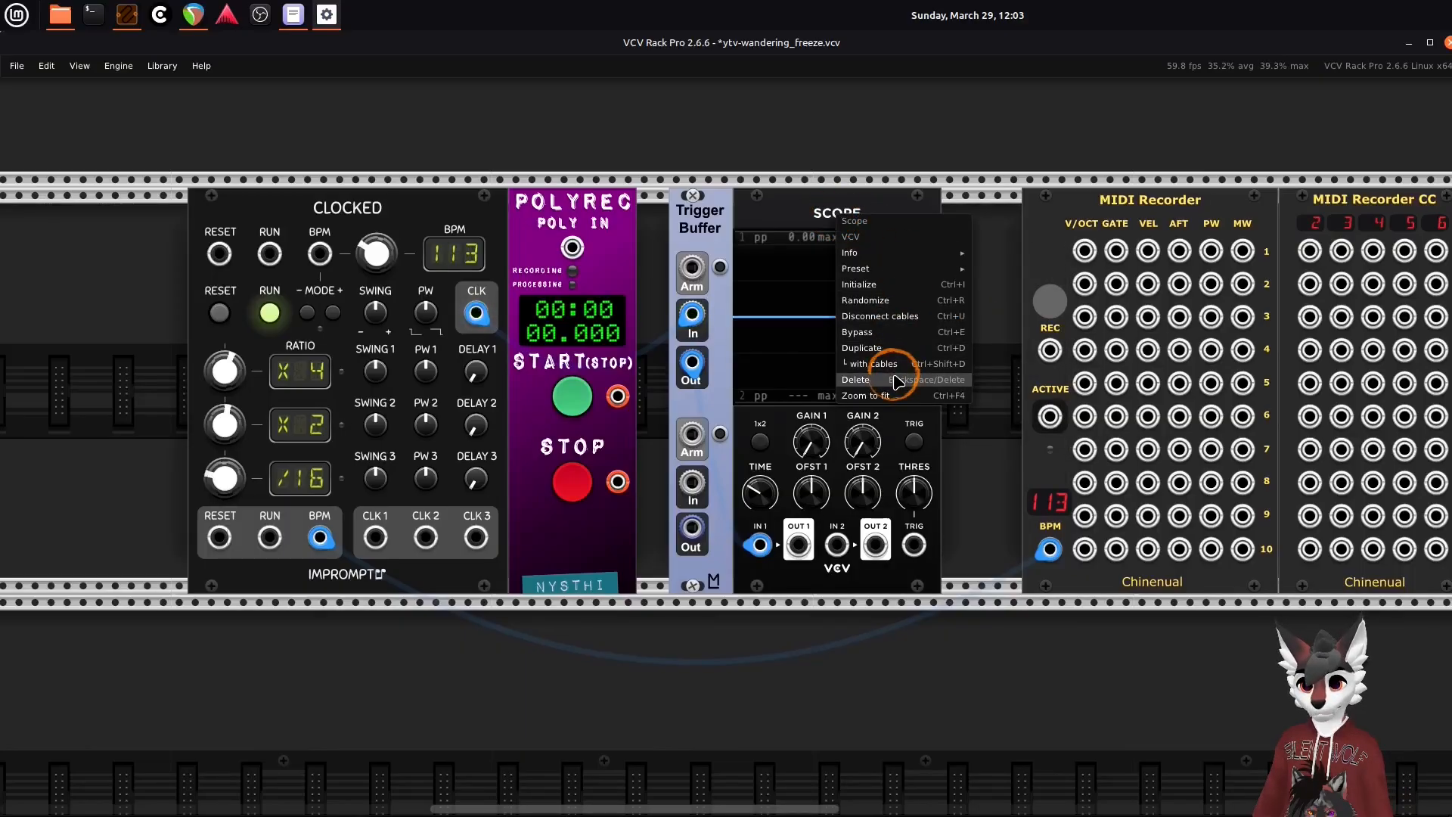
{"action": "left_click", "coordinate": [897, 378]}
{"action": "left_click_drag", "start_coordinate": [630, 208], "coordinate": [732, 225]}
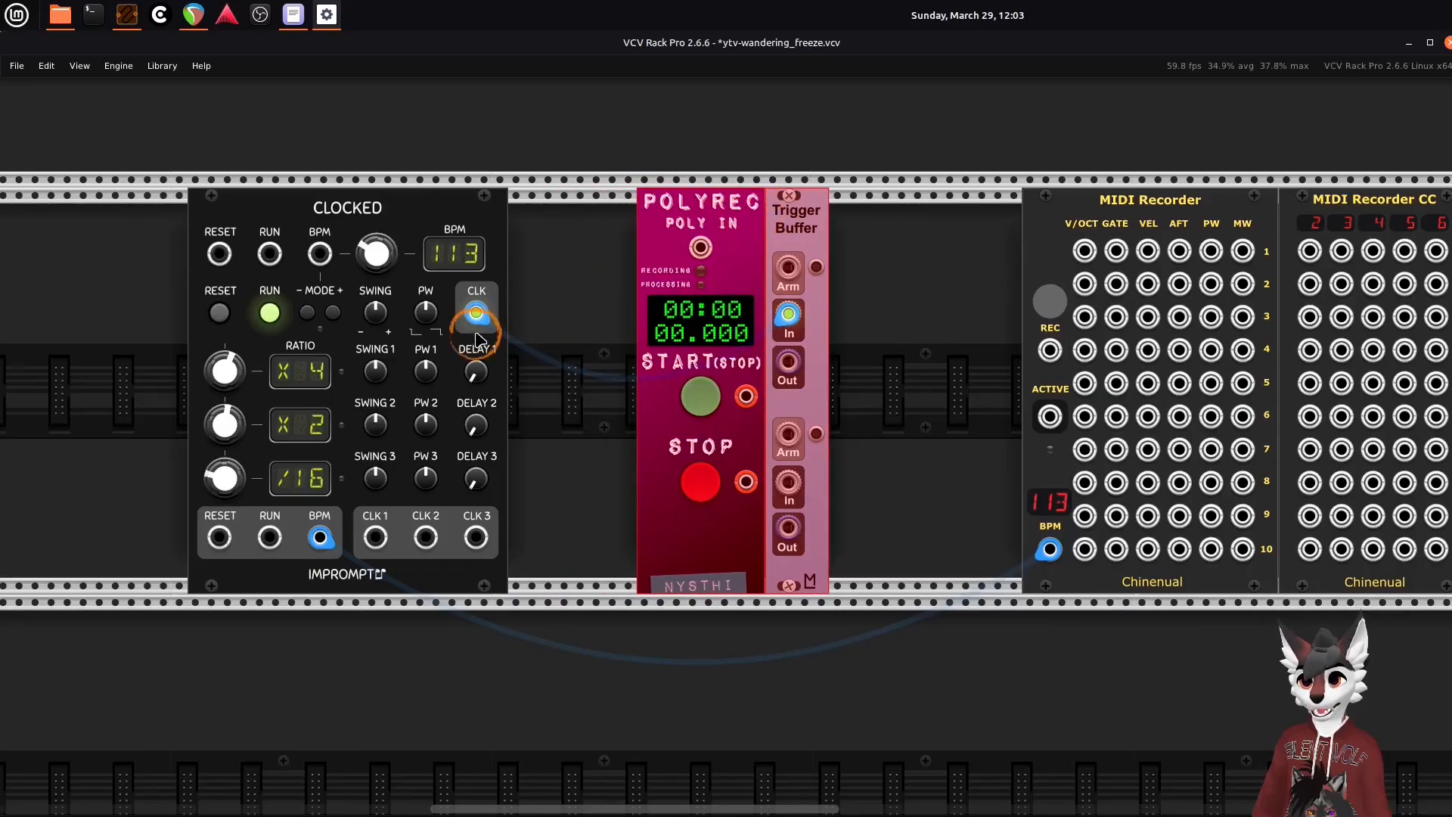
{"action": "left_click", "coordinate": [870, 302]}
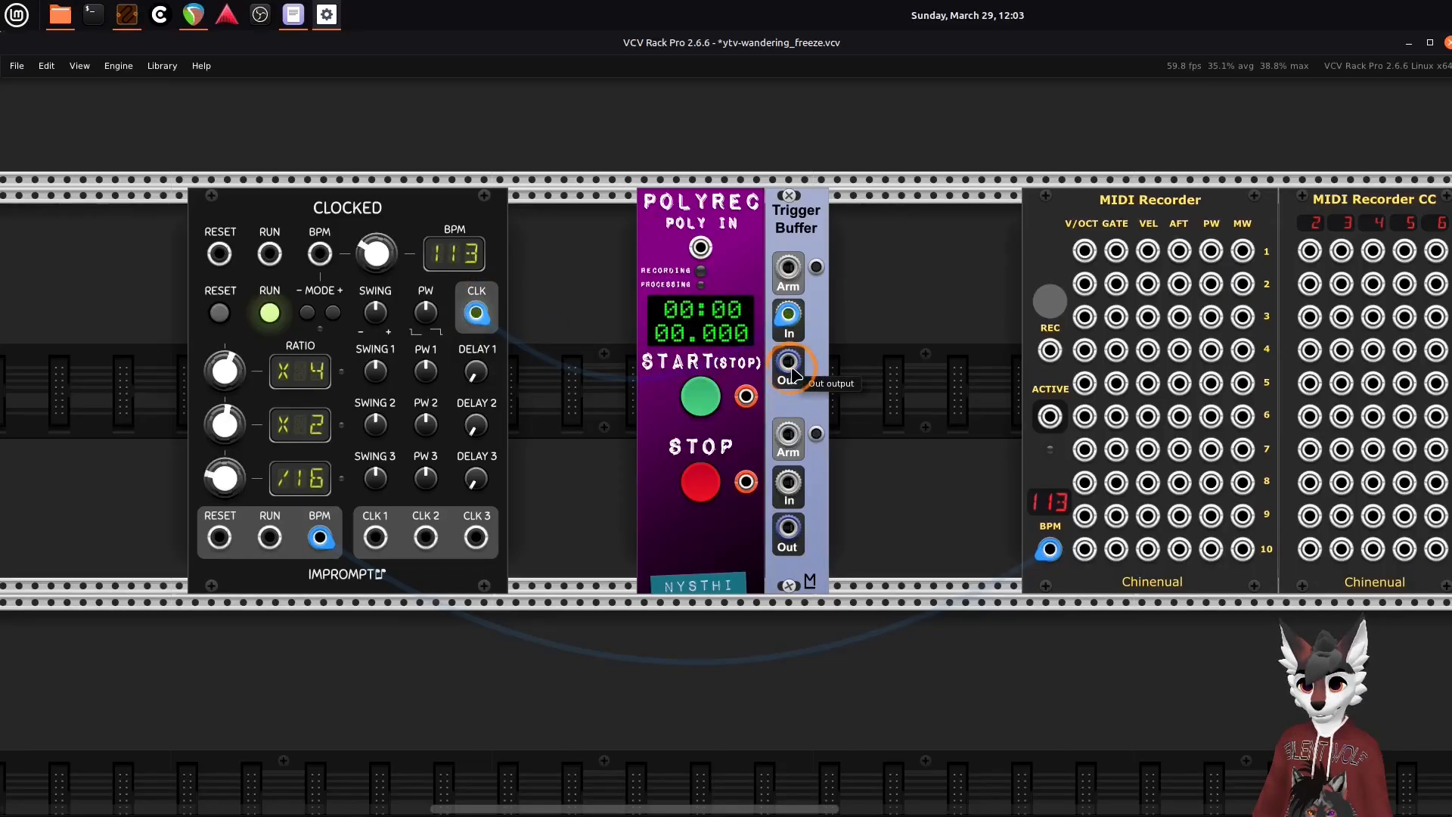
- Patch Trigger Buffer's upper Out to both PolyRec's START input and the MIDI Recorder's REC input
{"action": "left_click_drag", "start_coordinate": [794, 374], "coordinate": [746, 396]}
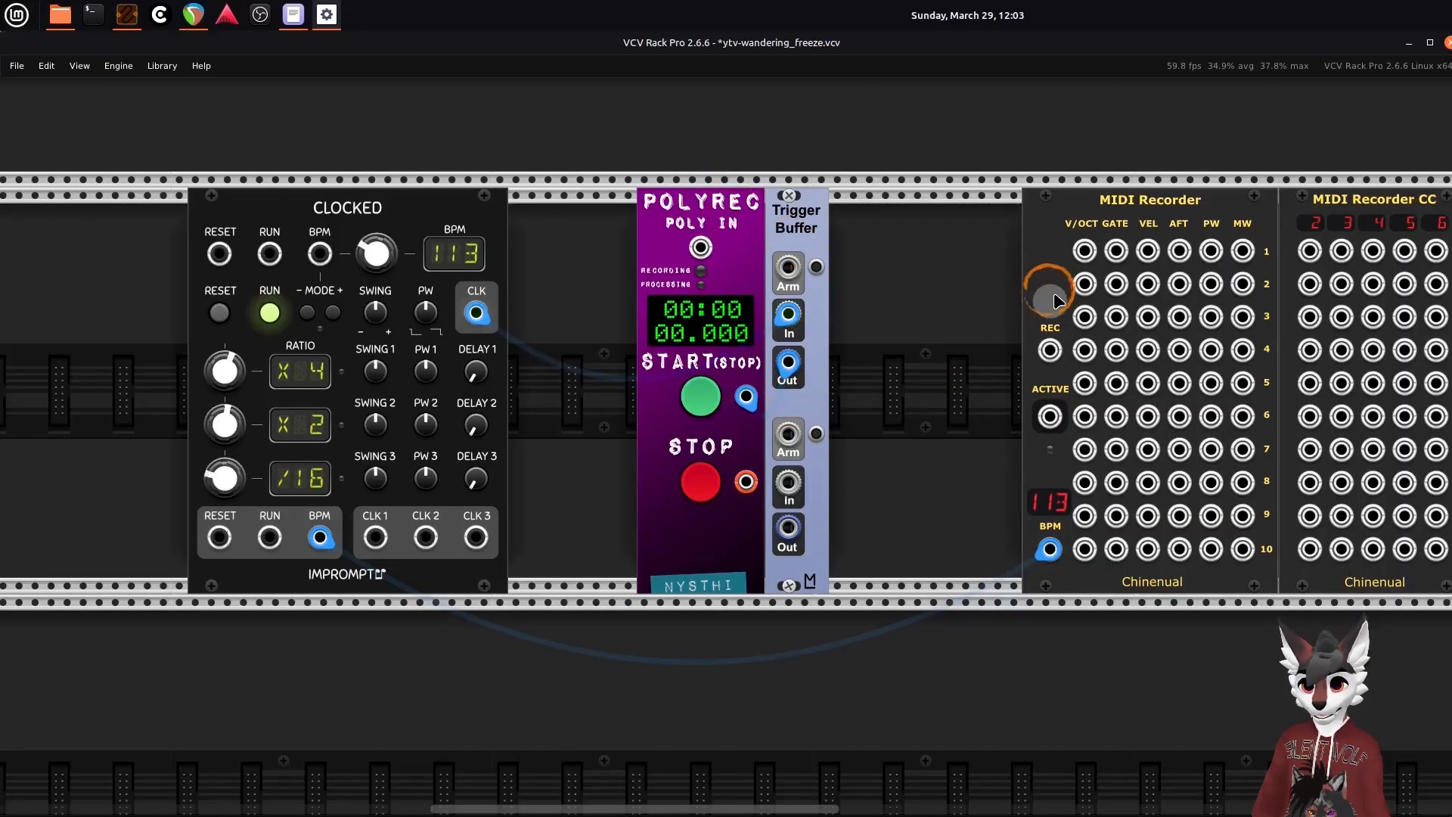
{"action": "left_click_drag", "start_coordinate": [794, 371], "coordinate": [1050, 350]}
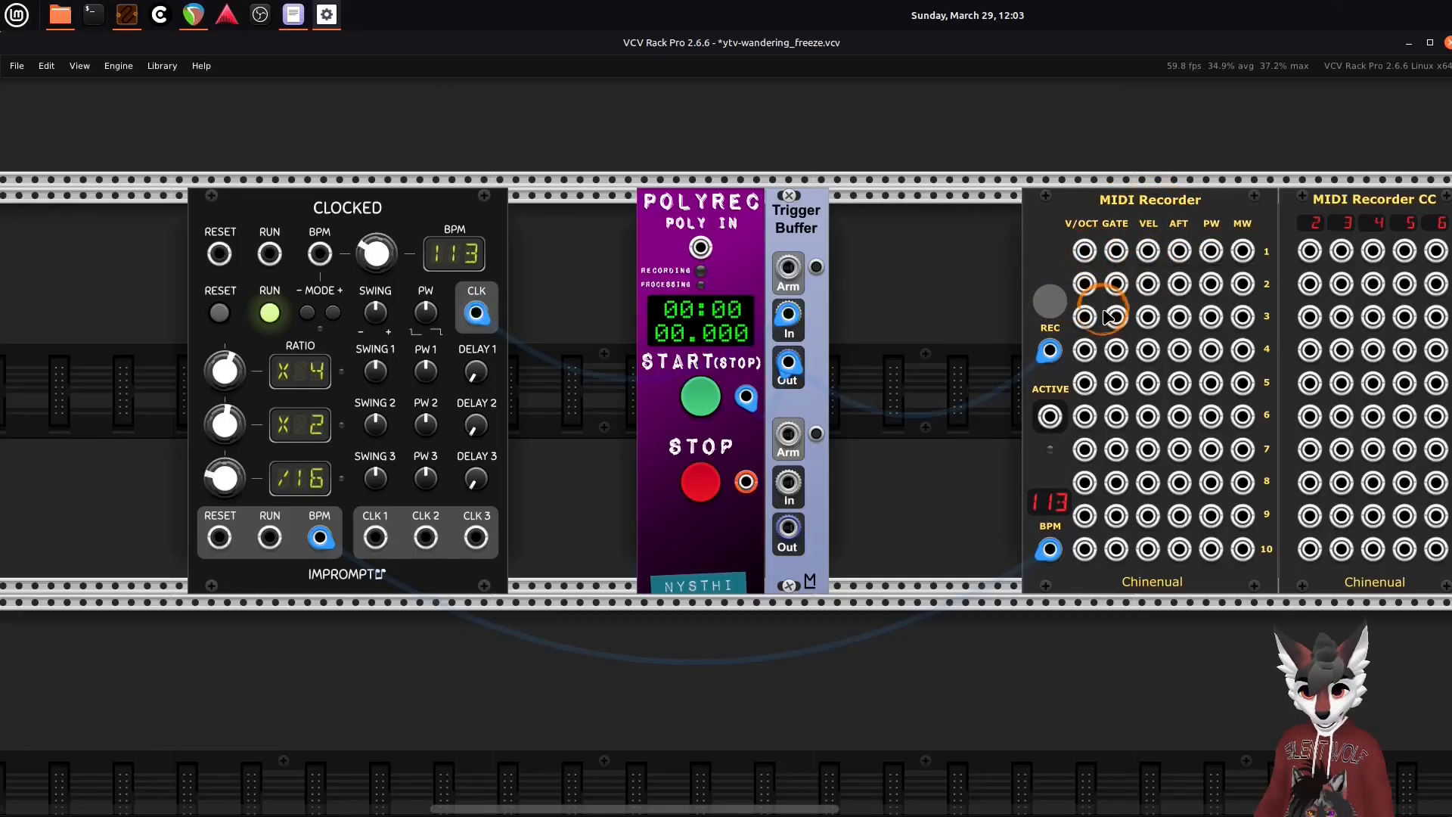
- Add a VCV Push module before the MIDI Recorder, reroute the REC cable to its HOLD input, and toggle its hold on and off
{"action": "right_click", "coordinate": [892, 292]}
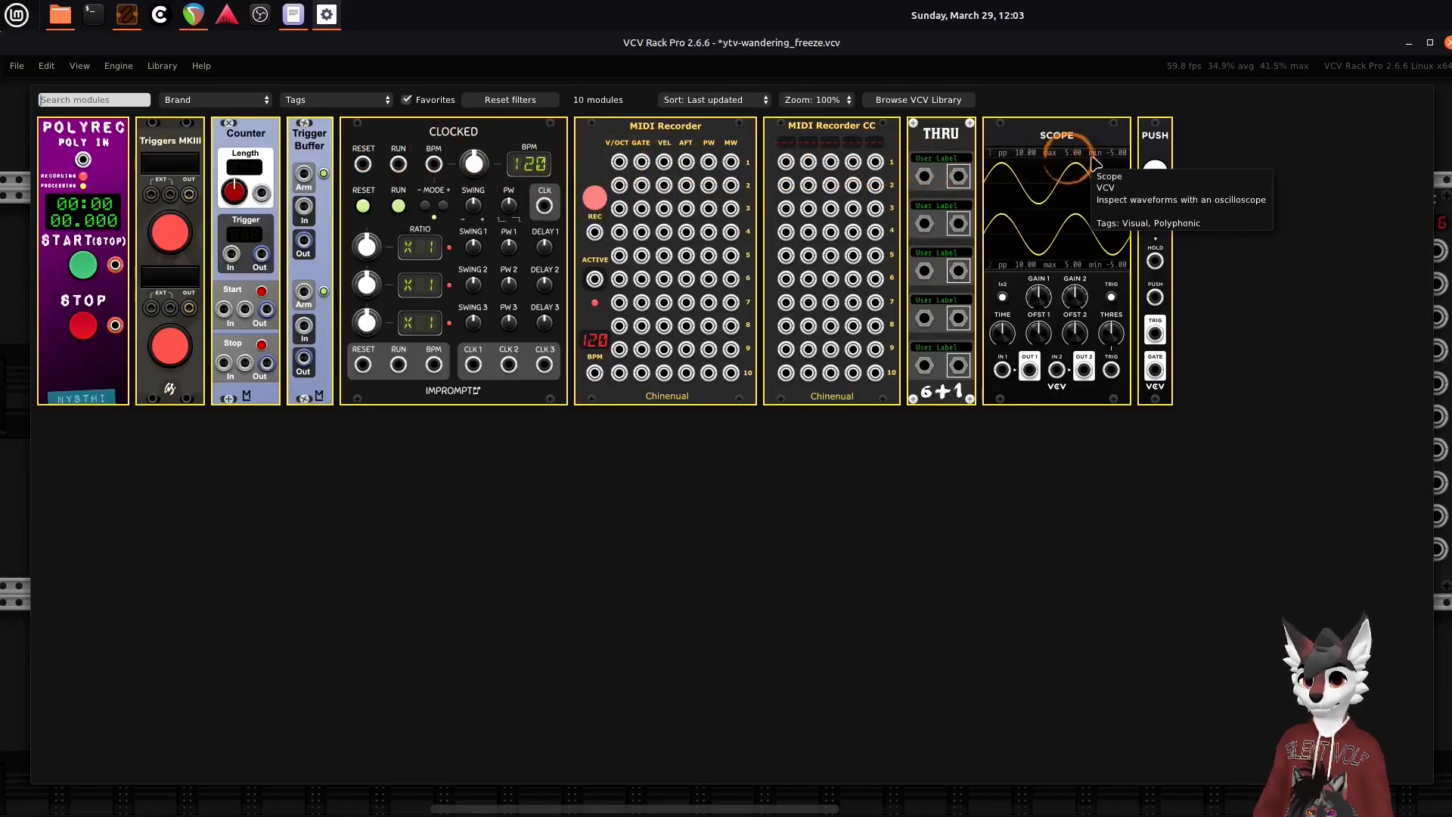
{"action": "left_click", "coordinate": [1163, 147]}
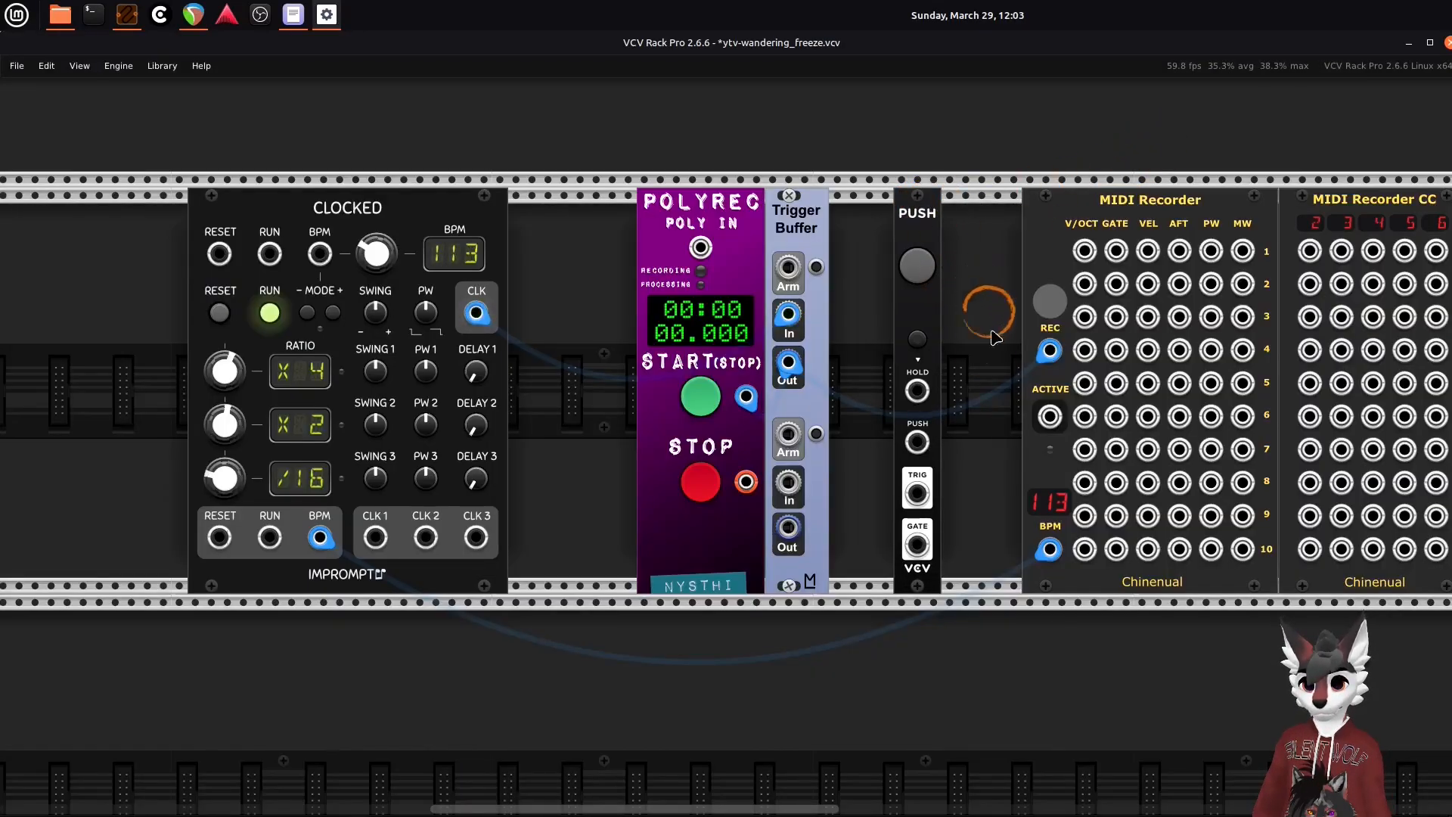
{"action": "left_click_drag", "start_coordinate": [1049, 351], "coordinate": [928, 394]}
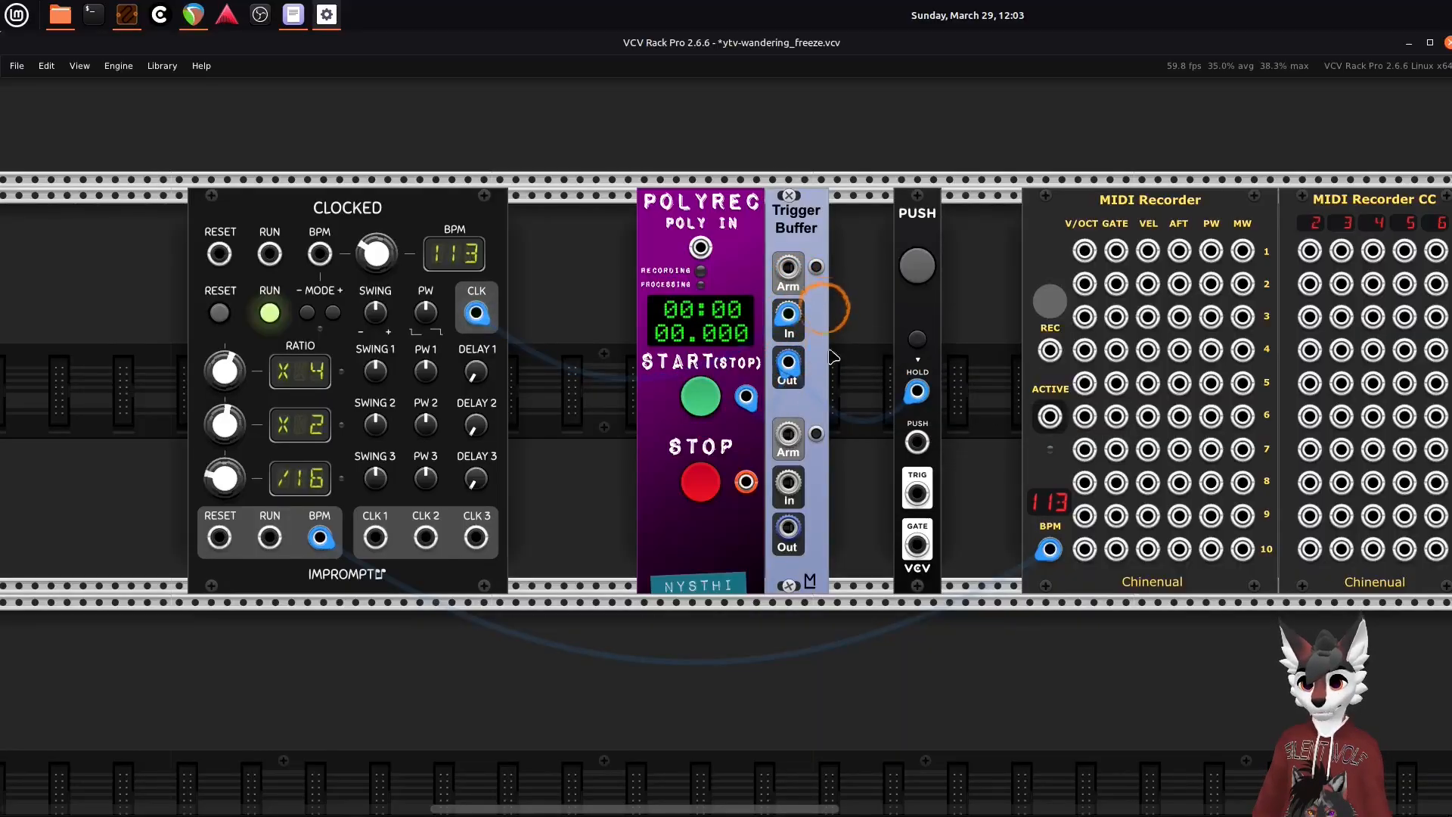
{"action": "left_click", "coordinate": [918, 342]}
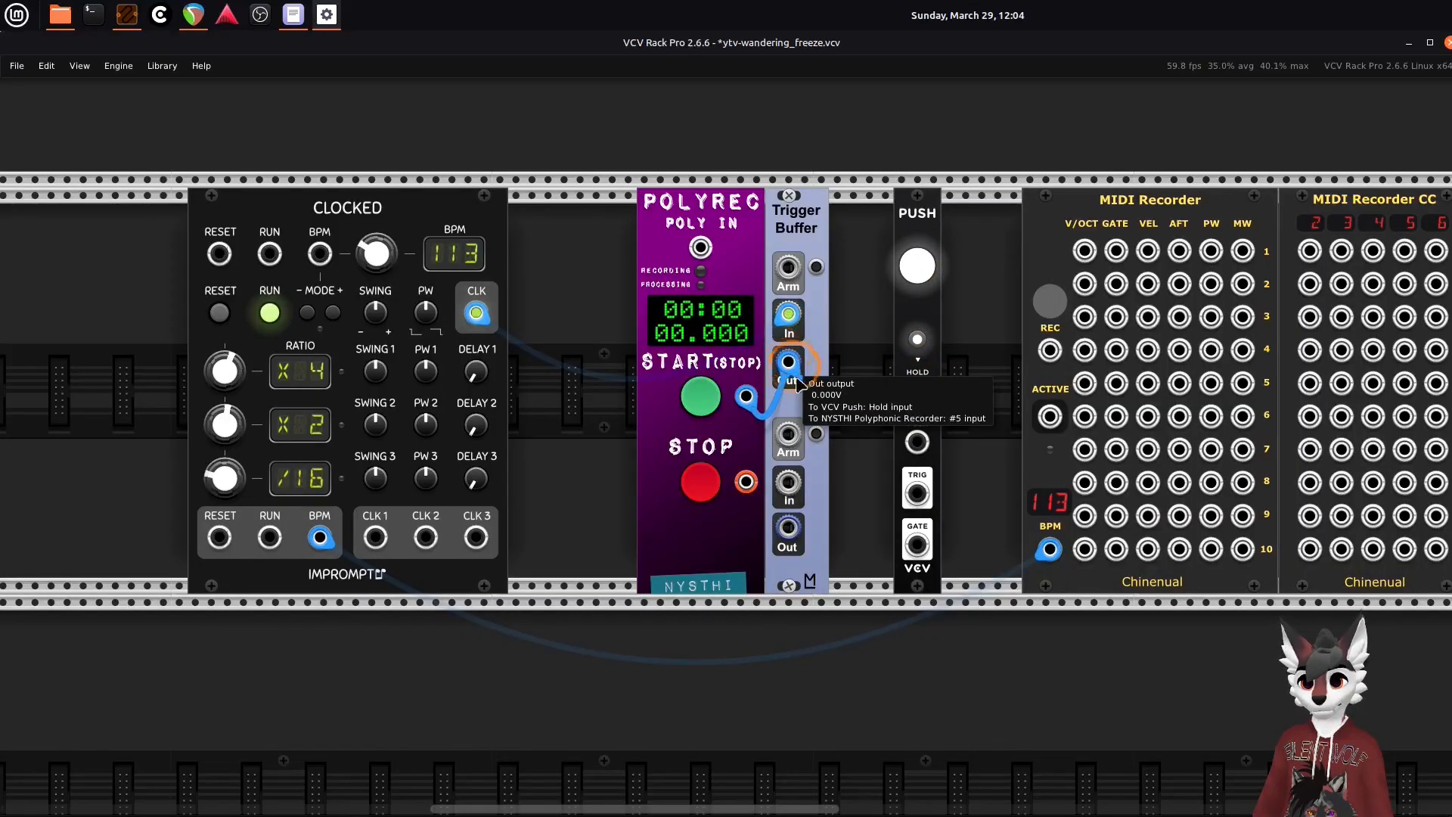
{"action": "left_click", "coordinate": [918, 340]}
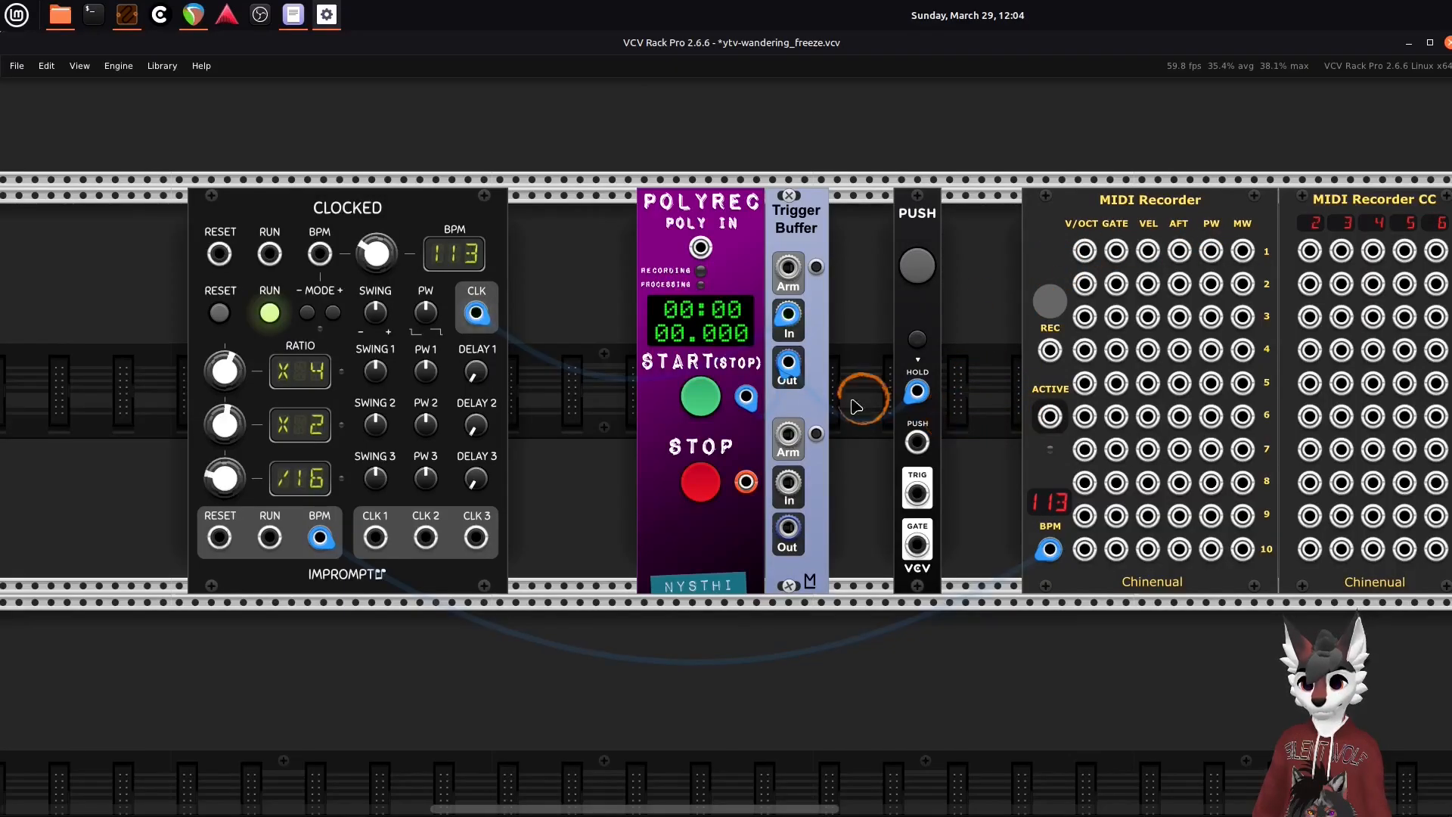
- Patch Clocked's CLK to Trigger Buffer's lower In, and its lower Out to PolyRec's STOP and Push's HOLD inputs
{"action": "left_click_drag", "start_coordinate": [476, 312], "coordinate": [788, 481]}
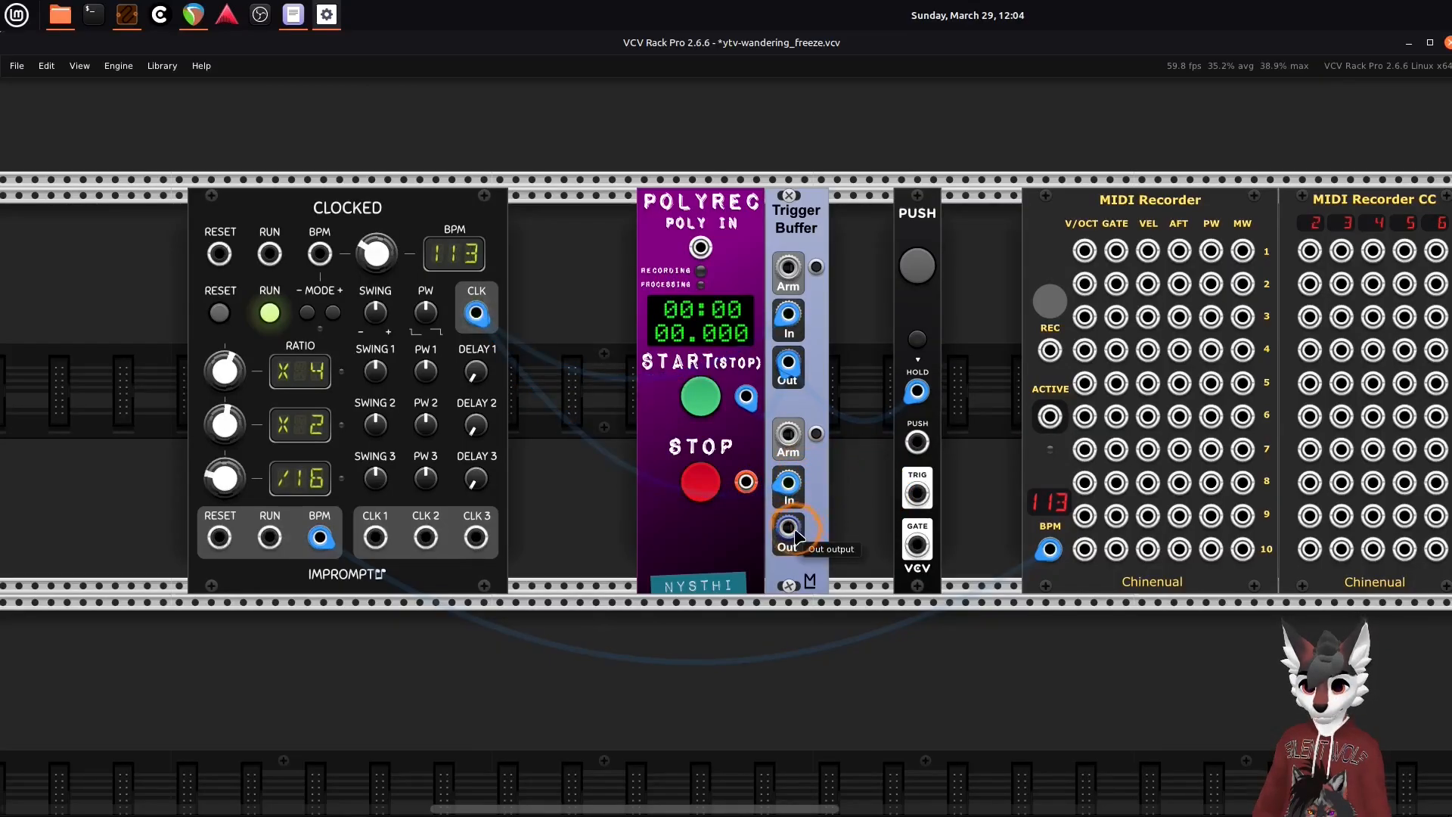
{"action": "left_click_drag", "start_coordinate": [790, 529], "coordinate": [745, 483]}
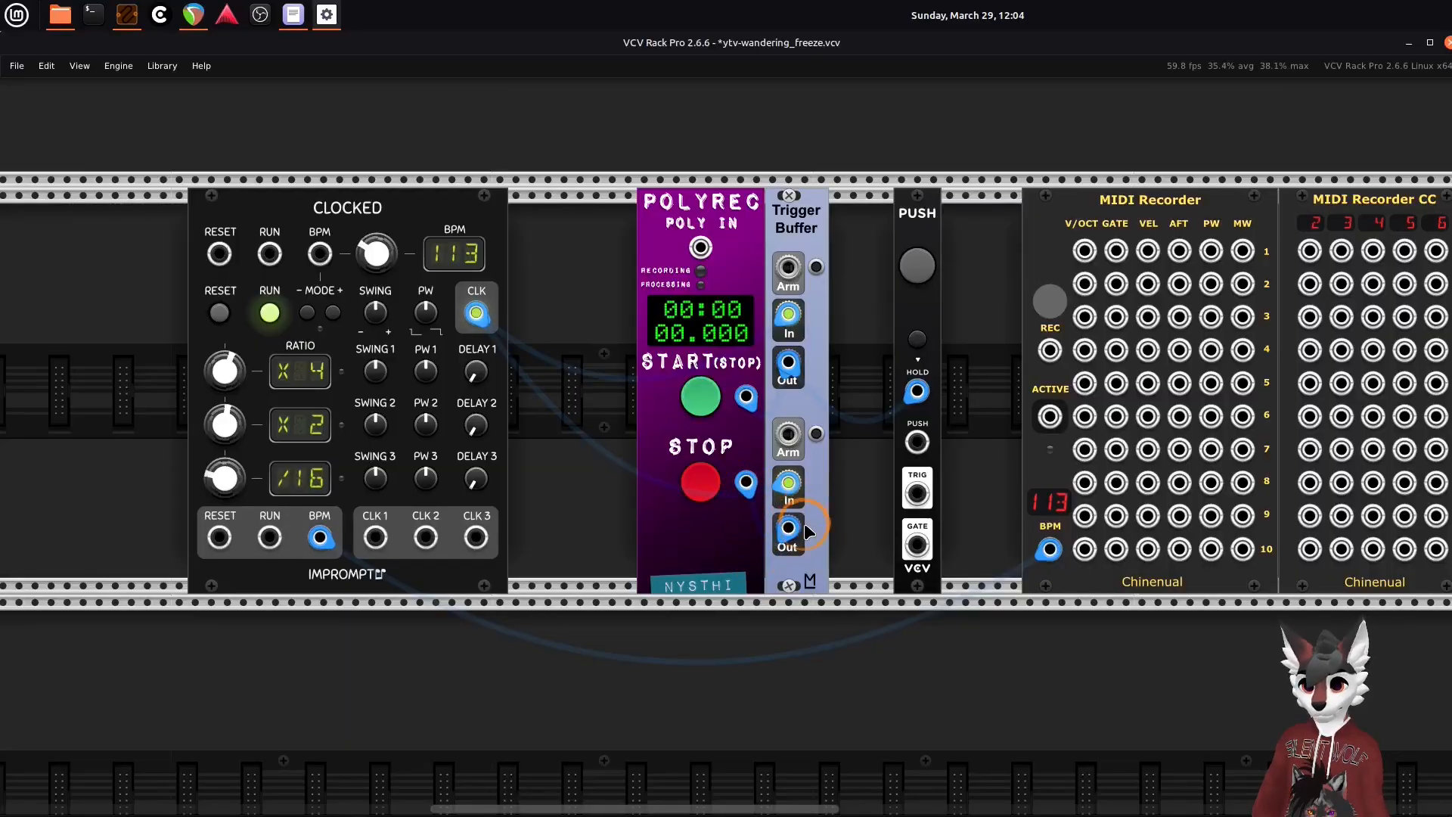
{"action": "left_click_drag", "start_coordinate": [789, 528], "coordinate": [917, 391]}
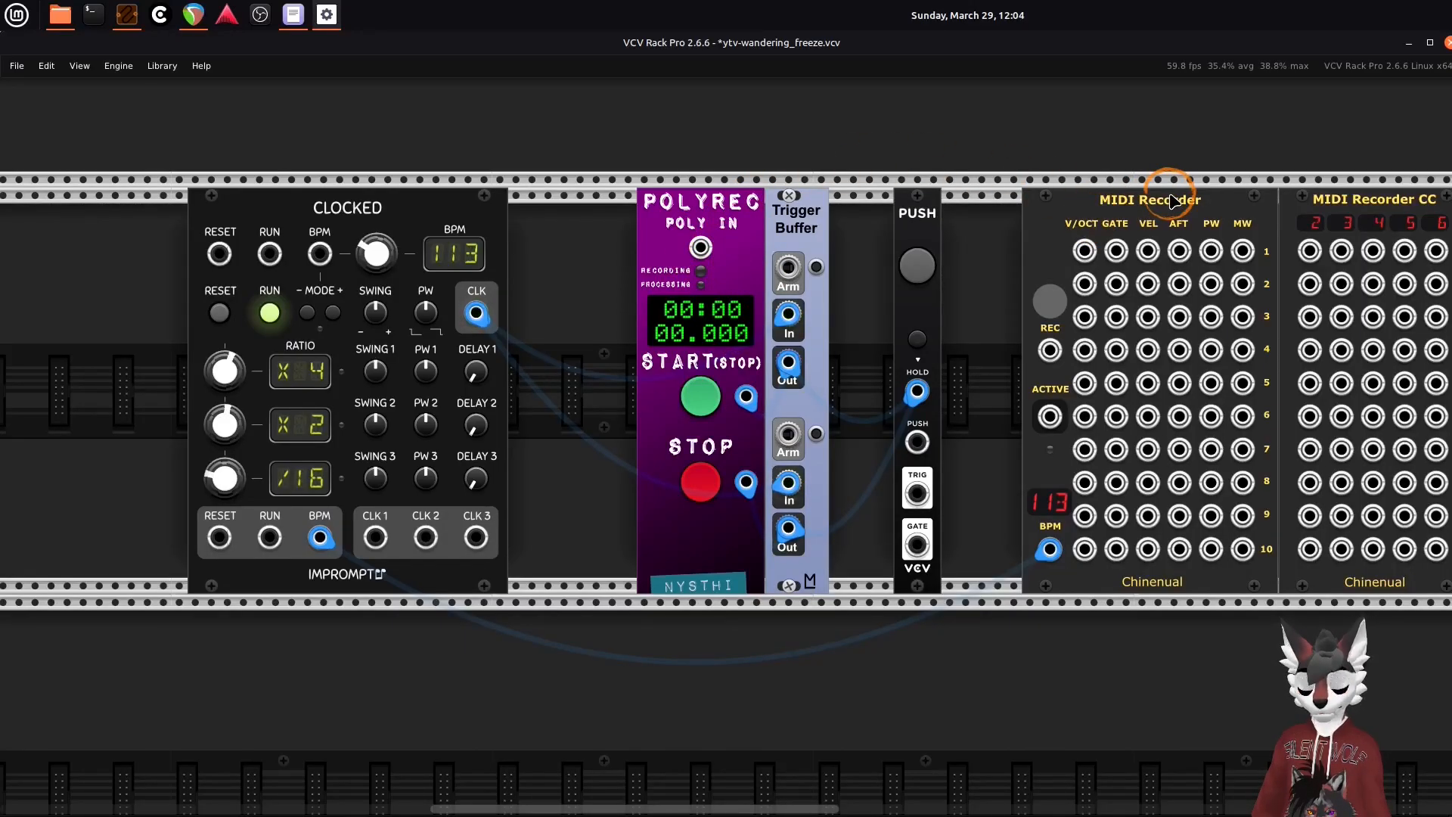
- Group PolyRec, Trigger Buffer and Push flush against the MIDI Recorder and add a Counter module between Clocked and PolyRec
{"action": "left_click_drag", "start_coordinate": [914, 215], "coordinate": [849, 250]}
{"action": "left_click", "coordinate": [685, 268]}
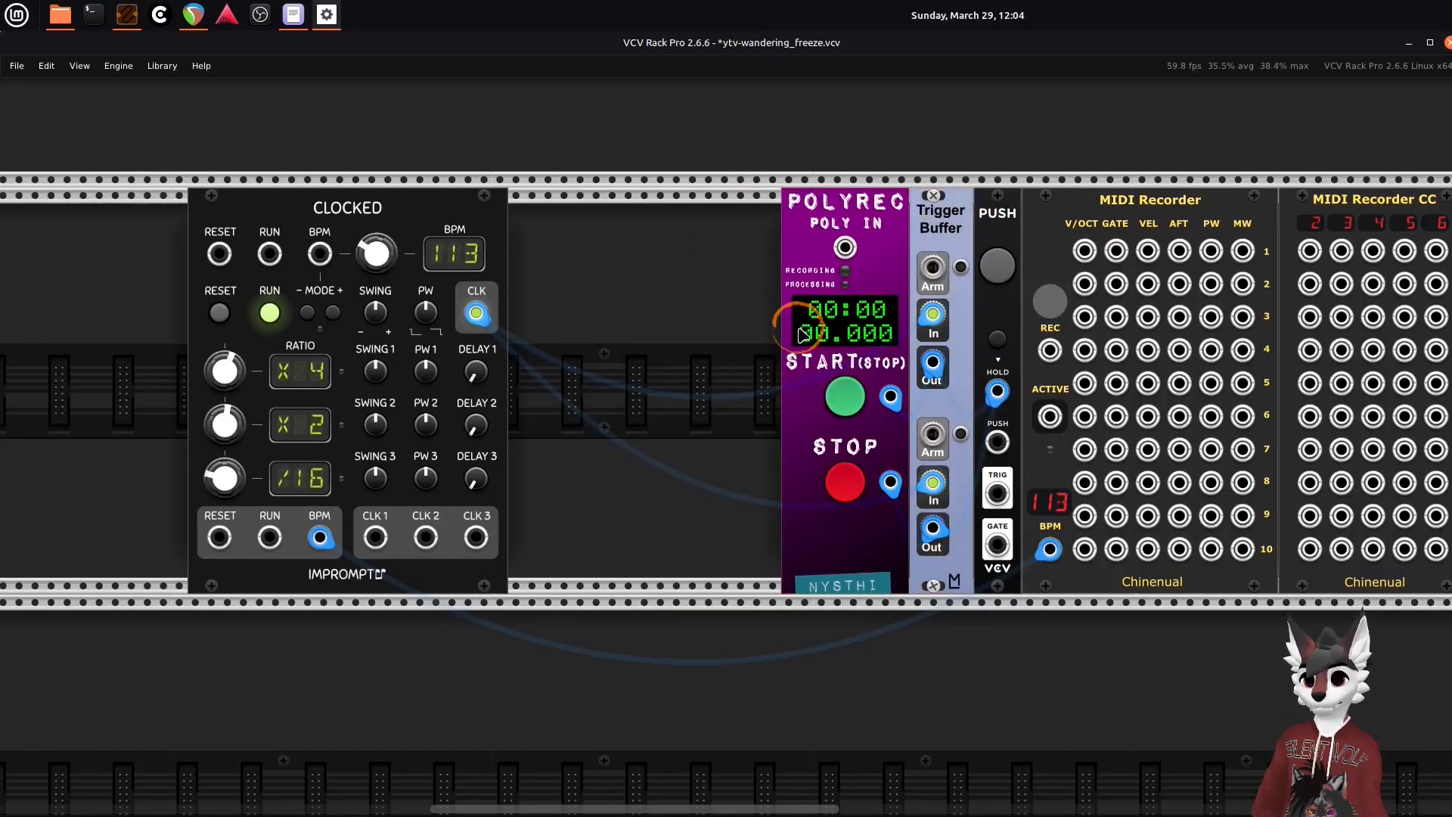
{"action": "right_click", "coordinate": [703, 299]}
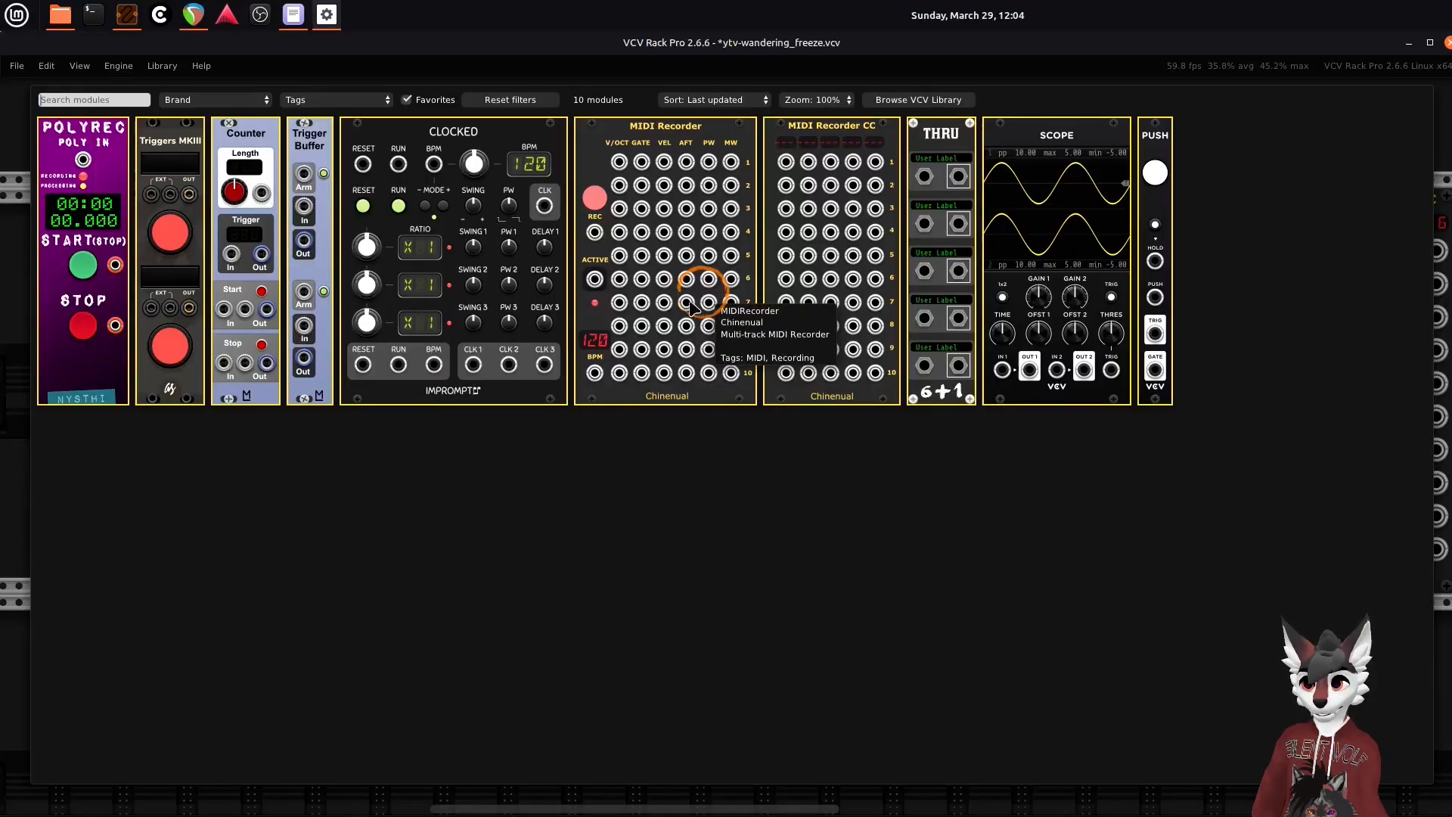
{"action": "left_click", "coordinate": [256, 129]}
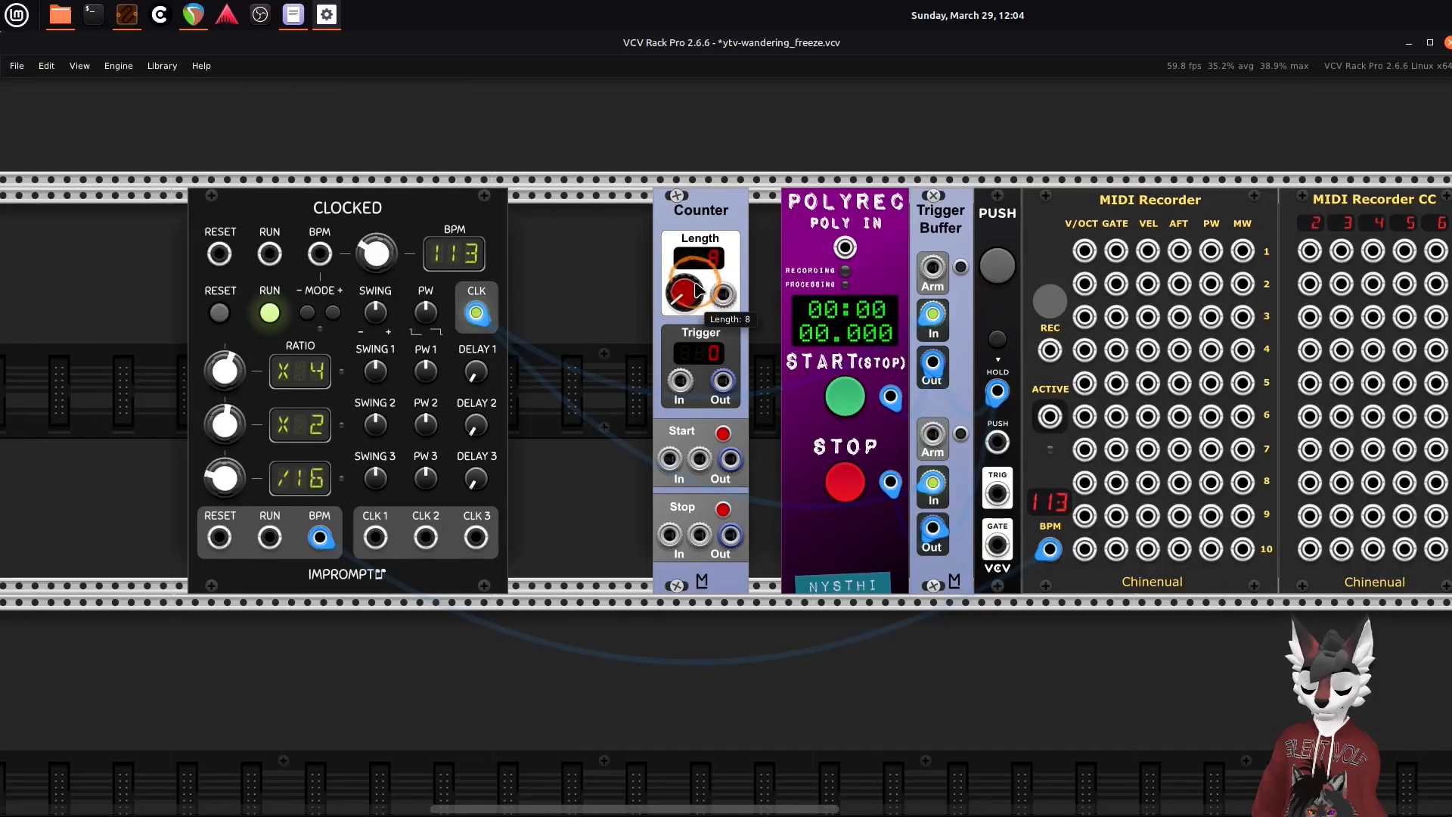
{"action": "mouse_move", "coordinate": [696, 289]}
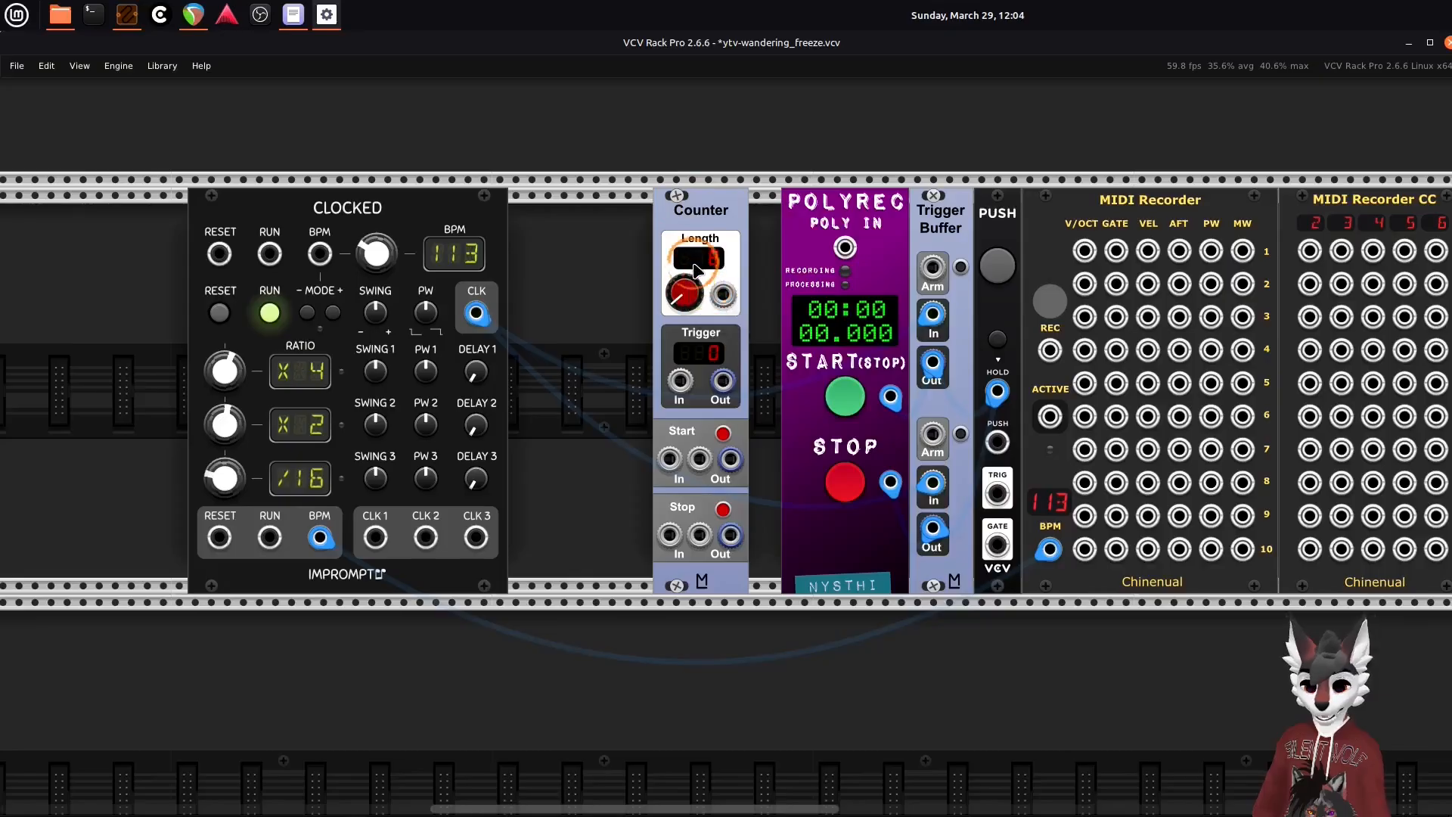
{"action": "left_click_drag", "start_coordinate": [626, 363], "coordinate": [586, 369]}
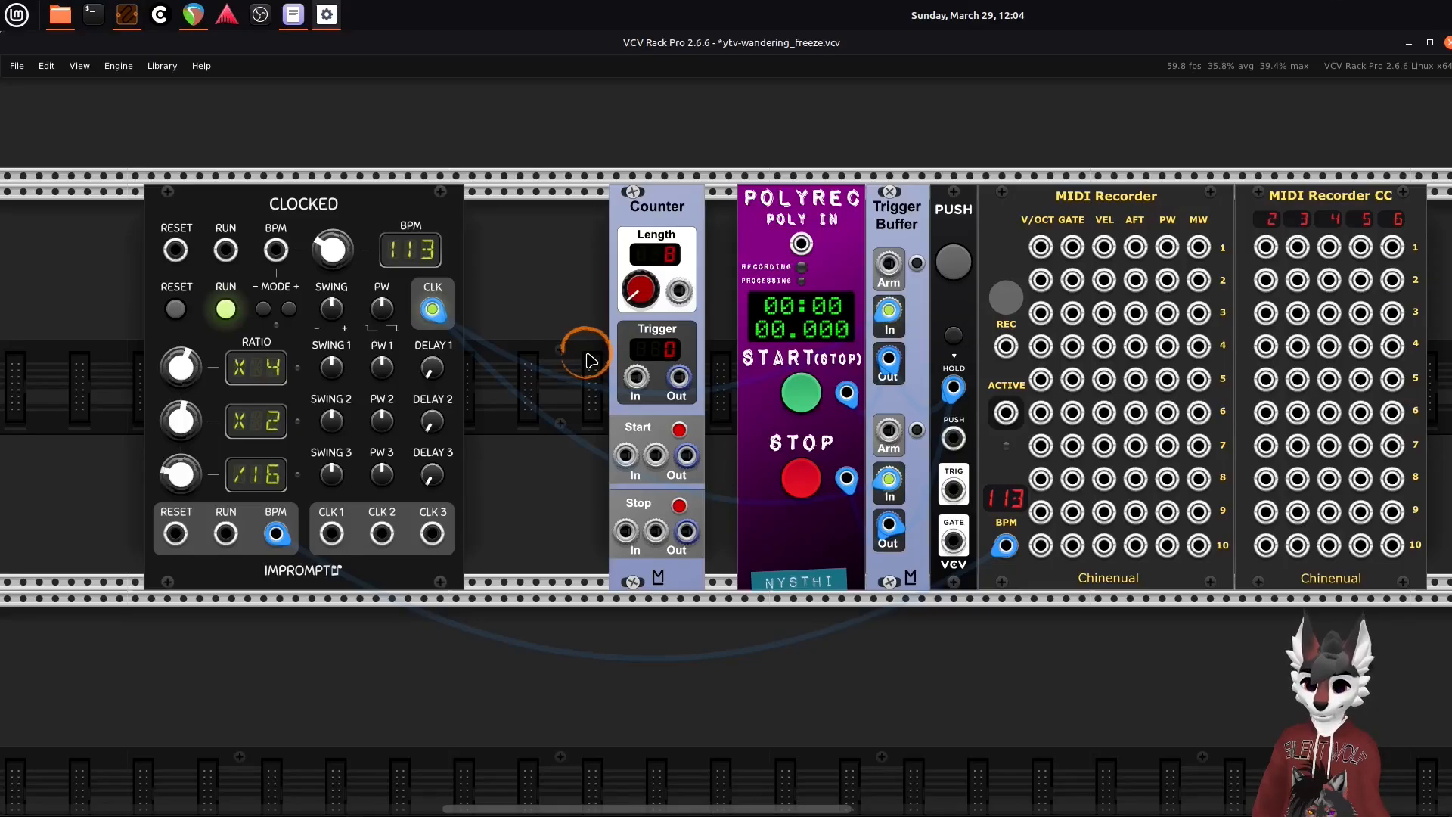
{"action": "left_click_drag", "start_coordinate": [651, 217], "coordinate": [634, 232]}
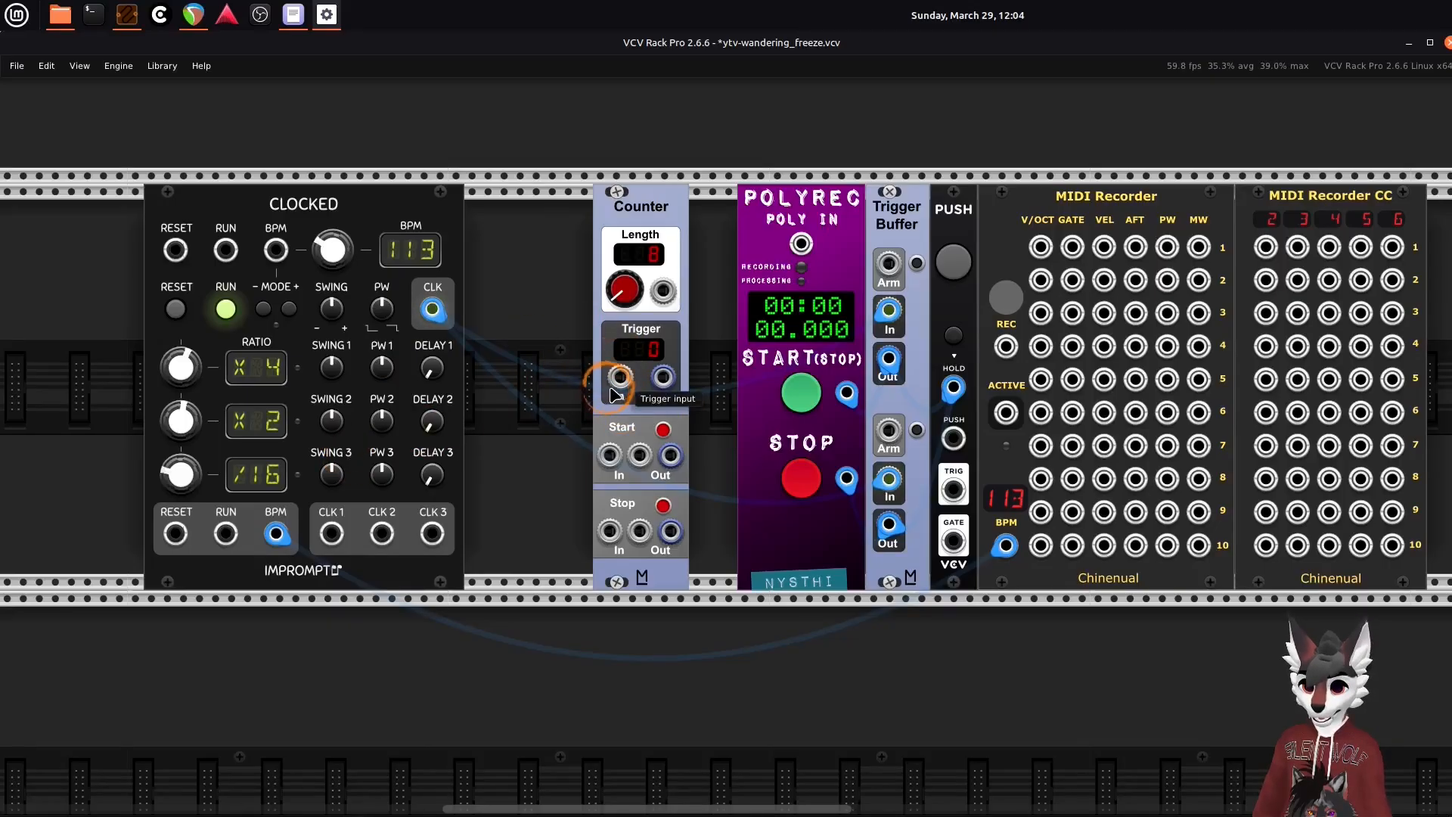
- Patch Clocked's CLK output to Counter's Trigger In and set Counter's Length to 10
{"action": "left_click_drag", "start_coordinate": [619, 377], "coordinate": [431, 310]}
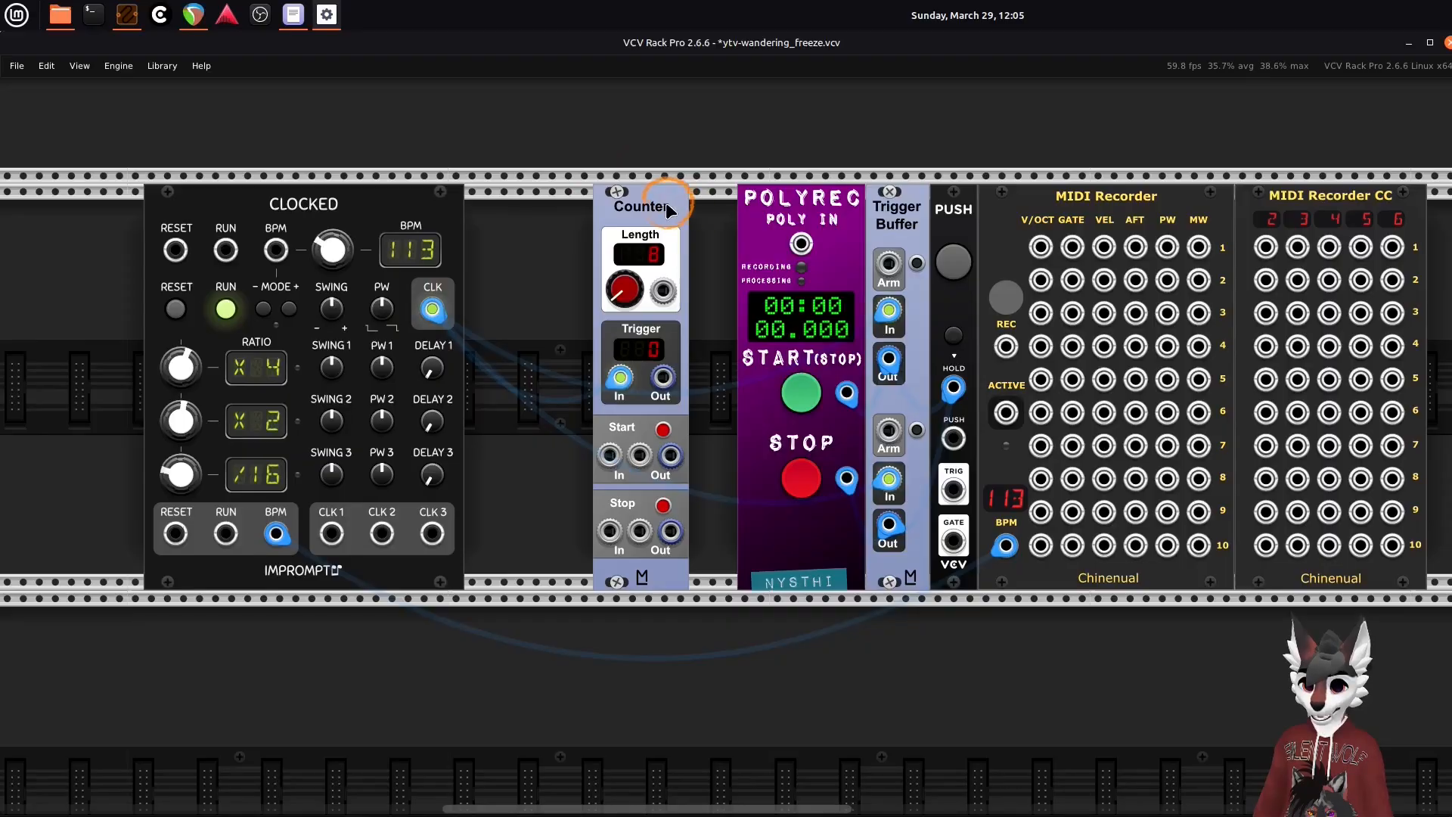
{"action": "left_click_drag", "start_coordinate": [666, 202], "coordinate": [649, 205]}
{"action": "left_click", "coordinate": [619, 300]}
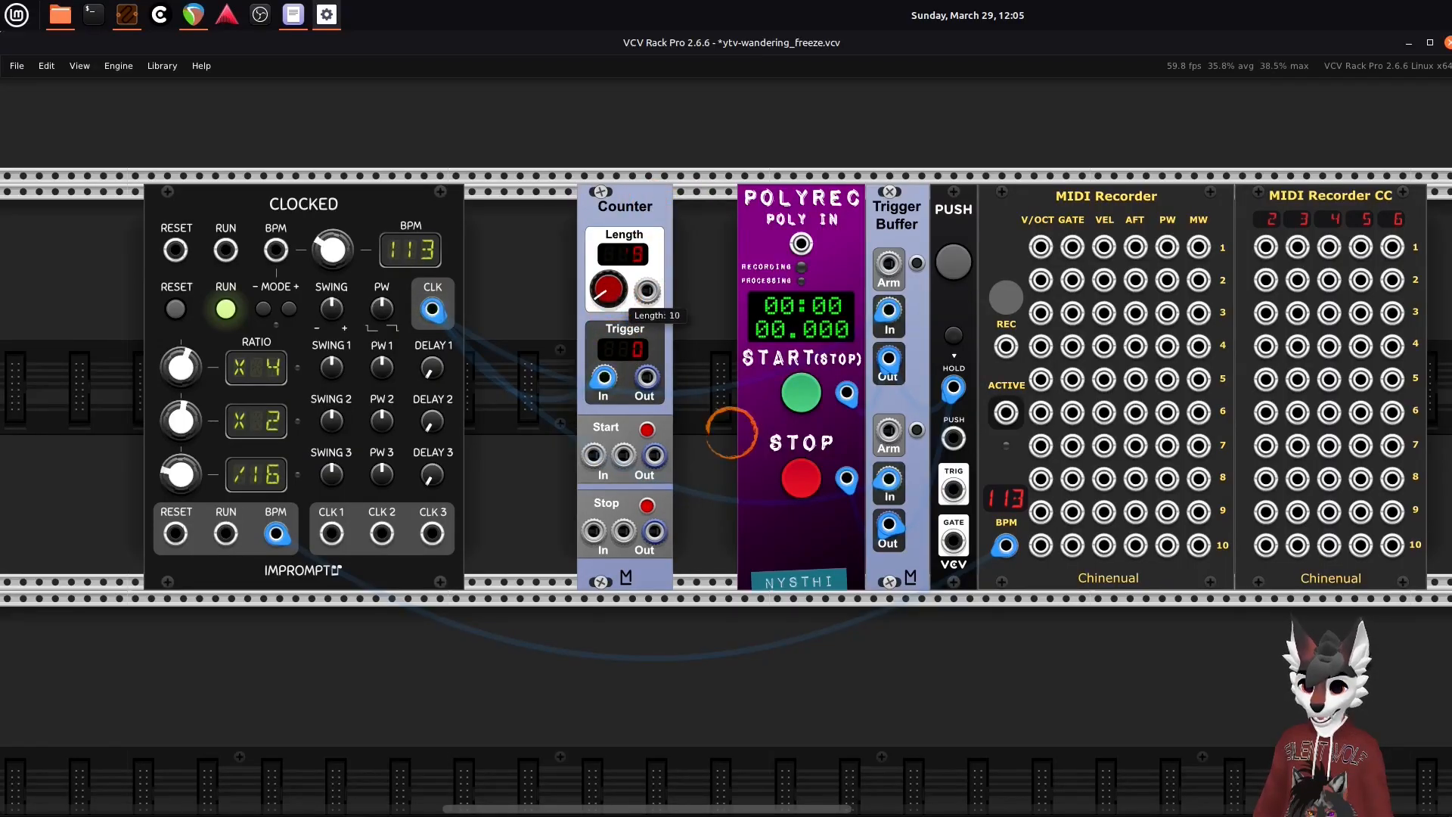
{"action": "left_click_drag", "start_coordinate": [731, 434], "coordinate": [613, 328]}
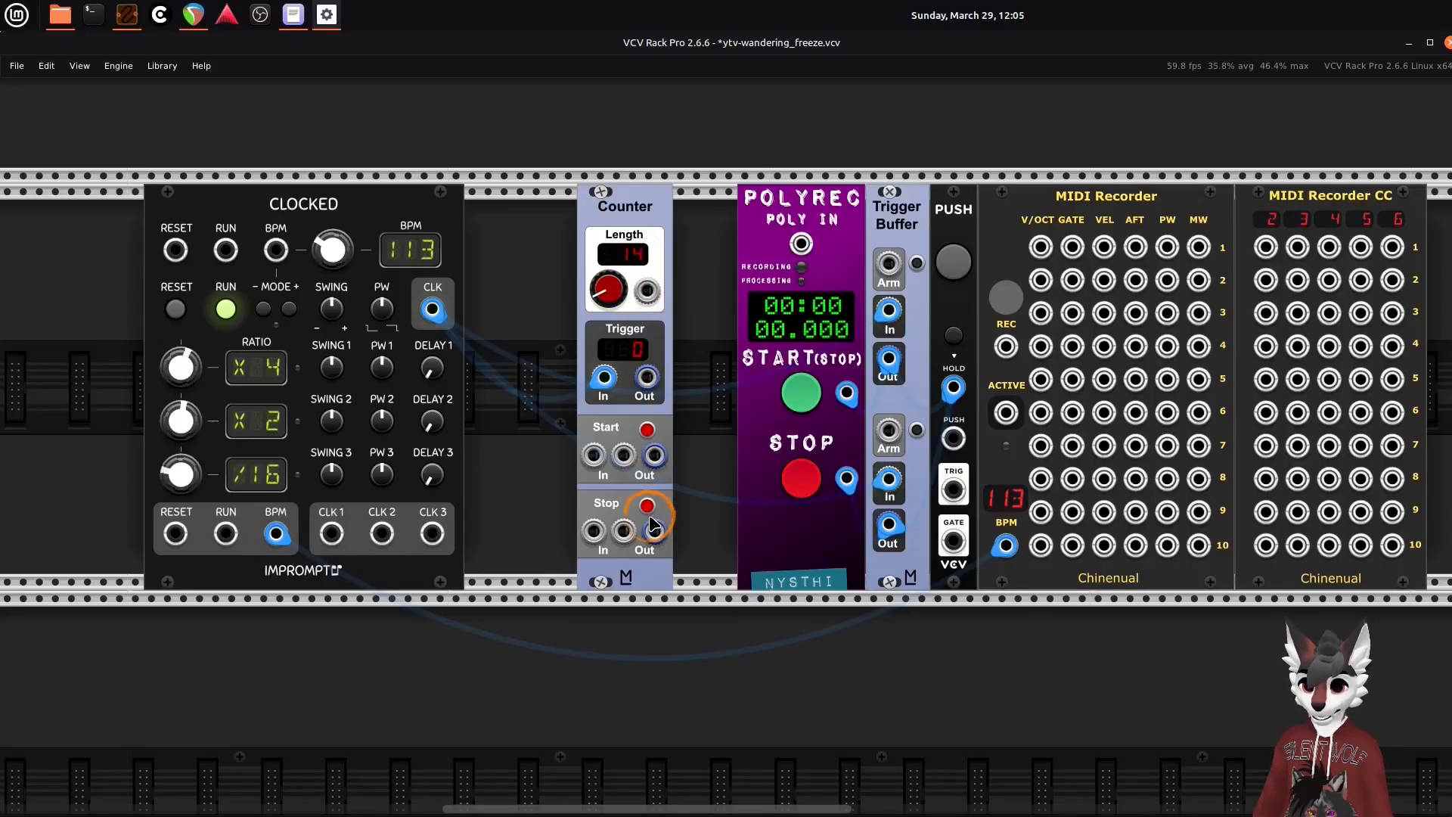
{"action": "left_click_drag", "start_coordinate": [653, 531], "coordinate": [706, 493]}
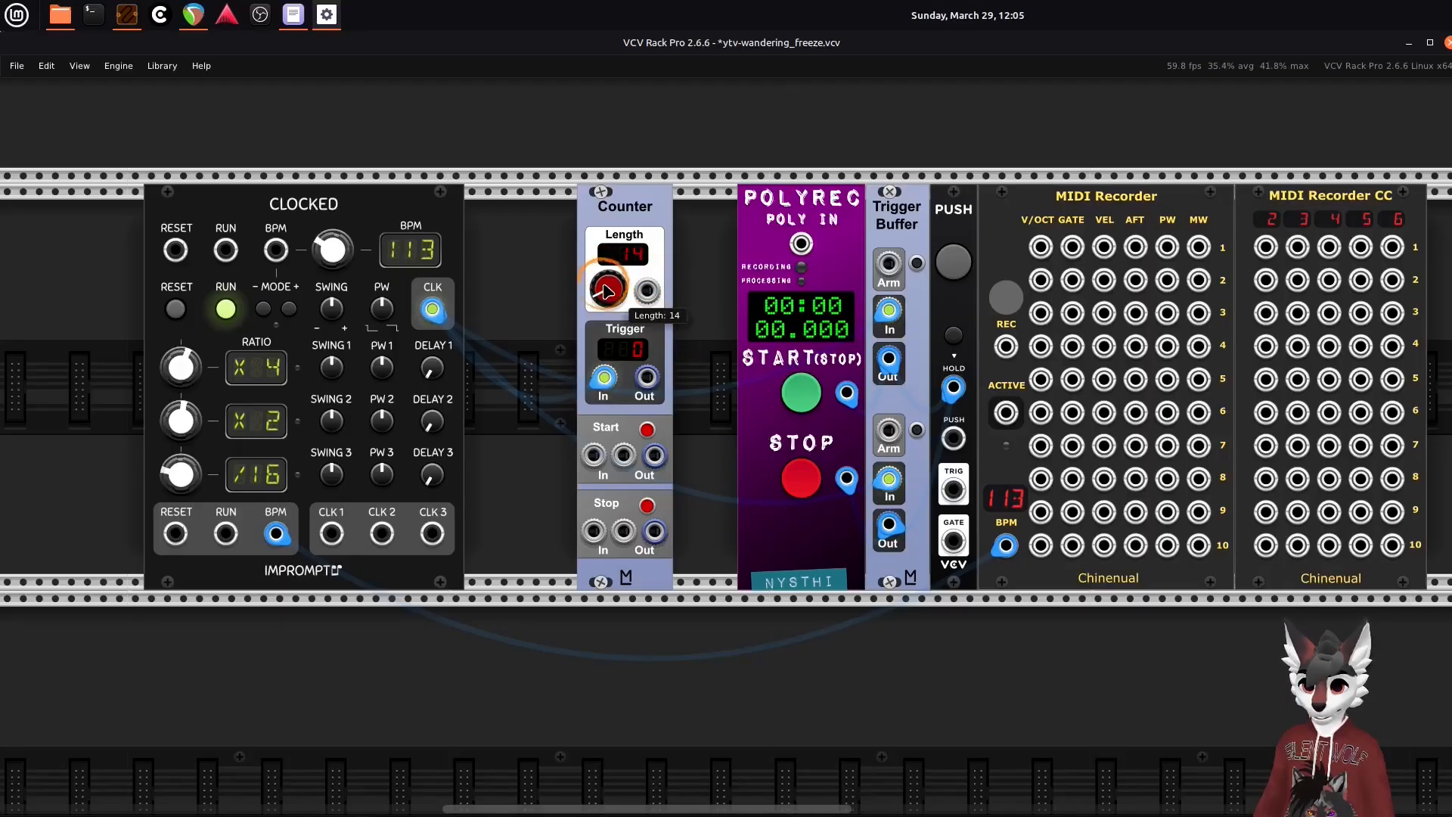
{"action": "left_click_drag", "start_coordinate": [608, 288], "coordinate": [608, 311]}
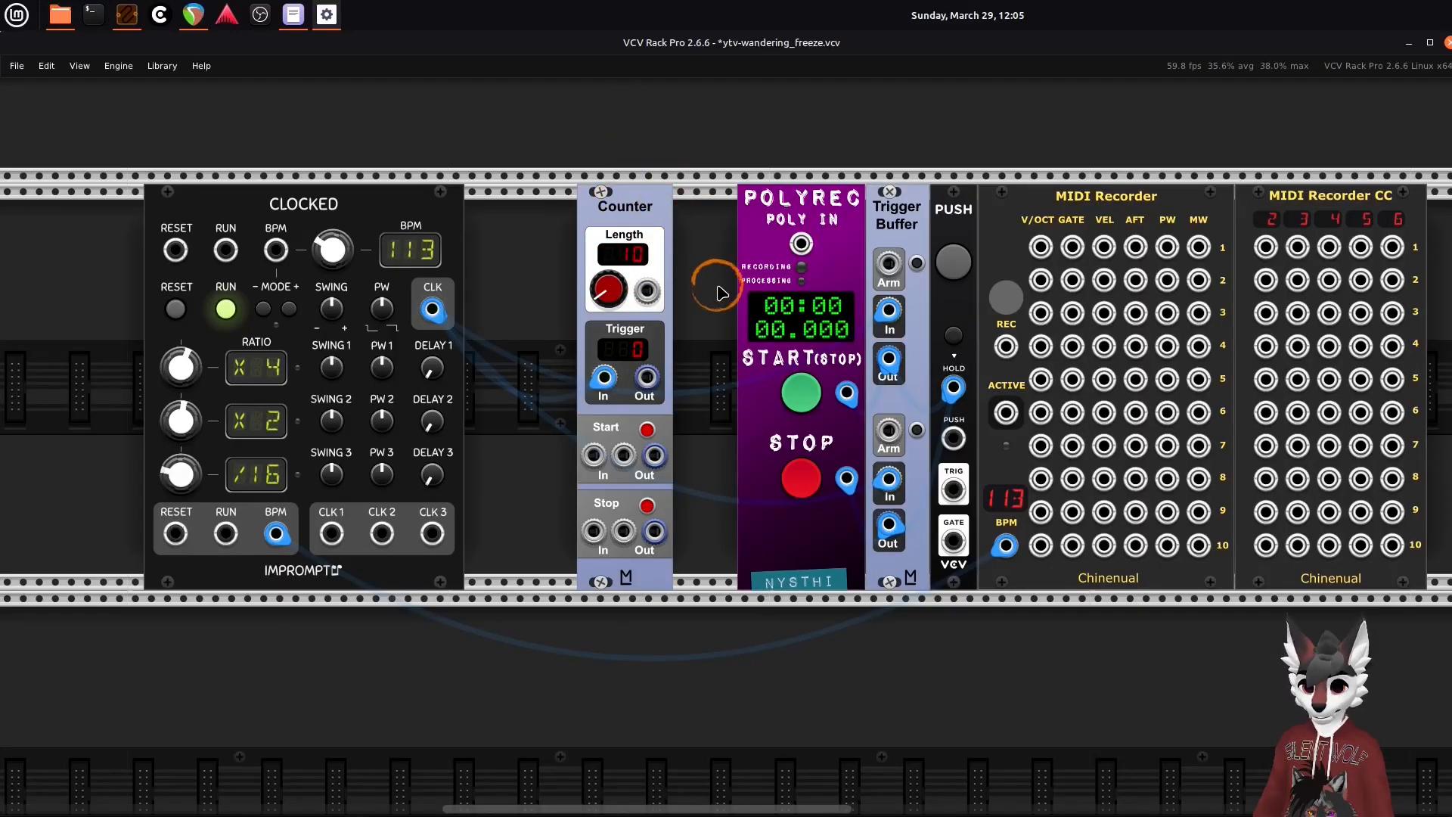
- Move PolyRec and the modules grouped with it away from Counter, and add a Scope module flush against Counter
{"action": "scroll", "coordinate": [717, 288], "scroll_direction": "down", "scroll_amount": 2}
{"action": "left_click_drag", "start_coordinate": [718, 370], "coordinate": [1100, 400]}
{"action": "left_click_drag", "start_coordinate": [1012, 399], "coordinate": [1281, 412]}
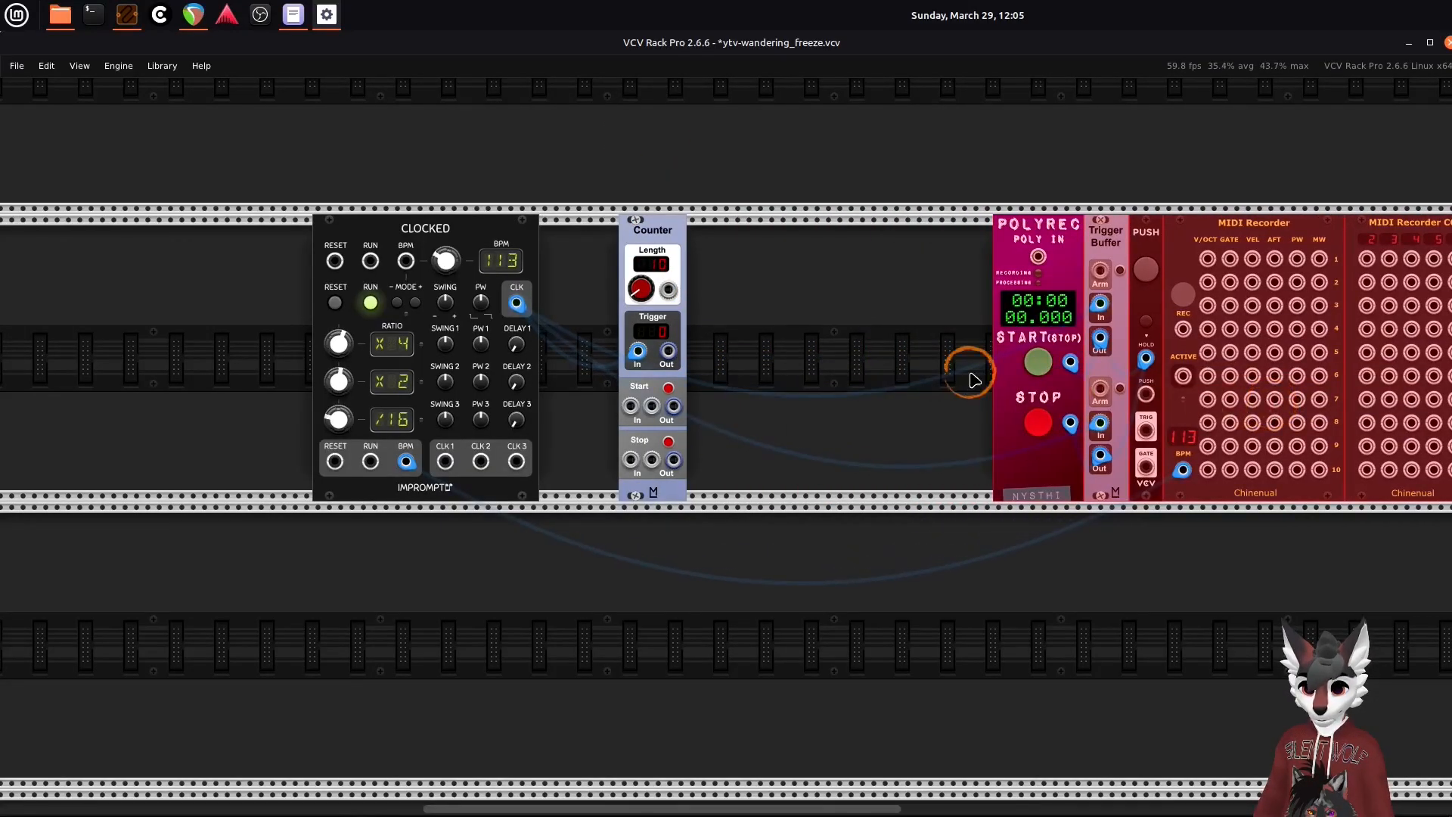
{"action": "left_click", "coordinate": [918, 372]}
{"action": "right_click", "coordinate": [855, 370]}
{"action": "left_click", "coordinate": [1028, 239]}
{"action": "left_click_drag", "start_coordinate": [828, 234], "coordinate": [735, 245]}
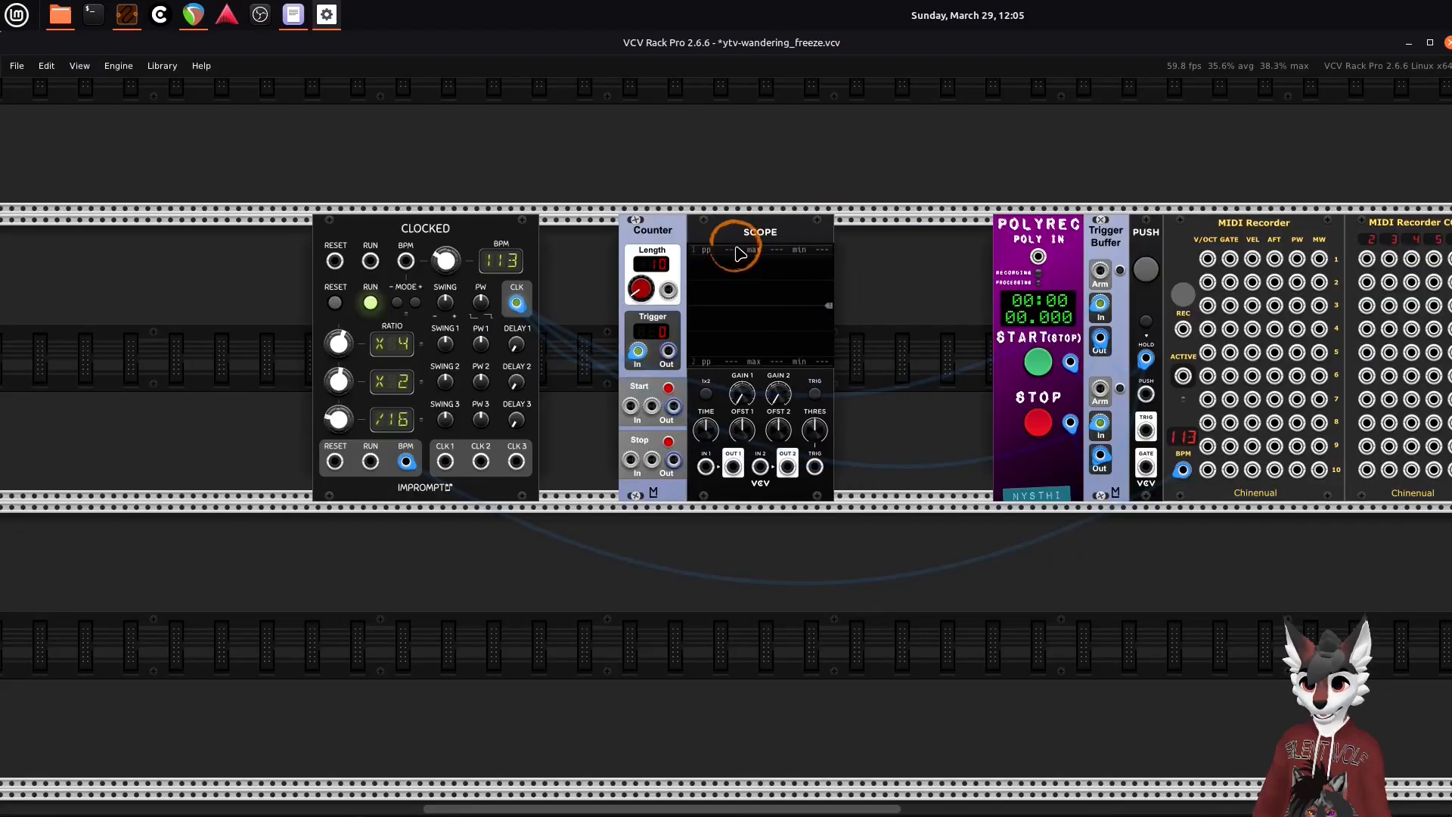
- Patch Counter's Start Out to Scope's IN 1 and Stop Out to IN 2, and lower Scope's OFST 2 to separate the traces
{"action": "scroll", "coordinate": [627, 307], "scroll_direction": "up", "scroll_amount": 2}
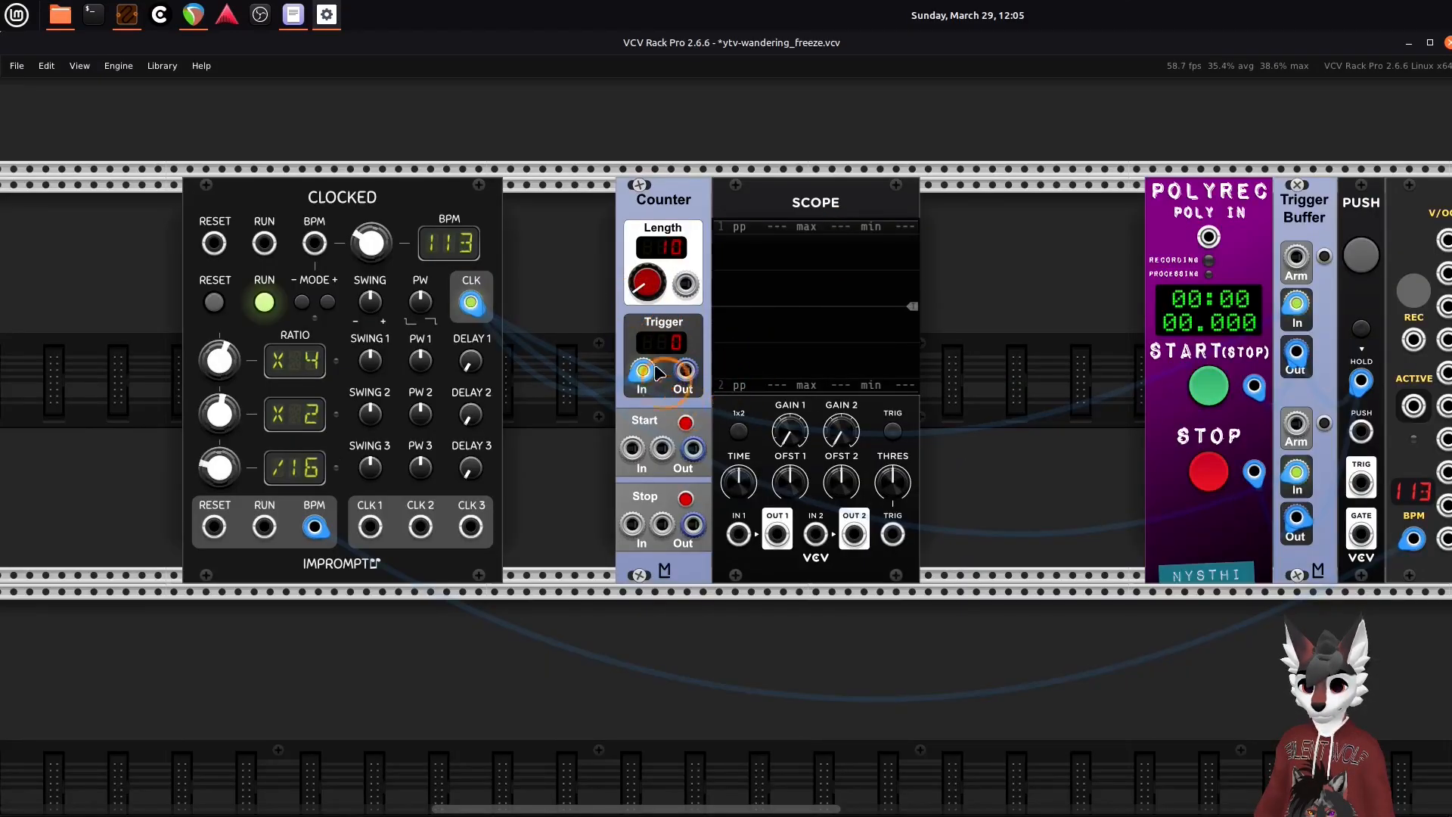
{"action": "mouse_move", "coordinate": [683, 433]}
{"action": "left_mouse_down"}
{"action": "mouse_move", "coordinate": [711, 465]}
{"action": "mouse_move", "coordinate": [734, 416]}
{"action": "mouse_move", "coordinate": [722, 484]}
{"action": "mouse_move", "coordinate": [738, 534]}
{"action": "mouse_move", "coordinate": [696, 525]}
{"action": "mouse_move", "coordinate": [815, 534]}
{"action": "left_mouse_up"}
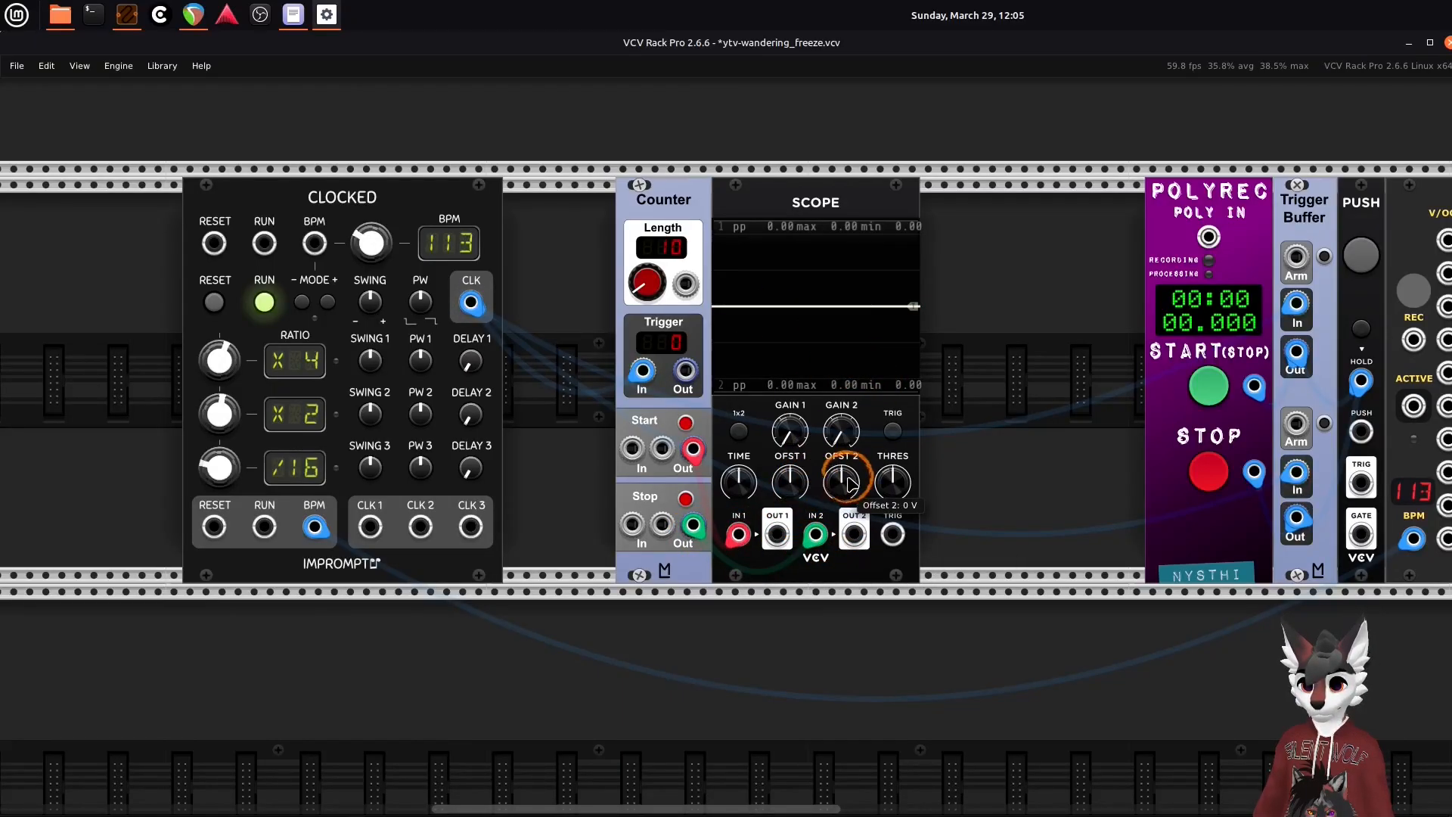
{"action": "left_click_drag", "start_coordinate": [849, 479], "coordinate": [849, 529]}
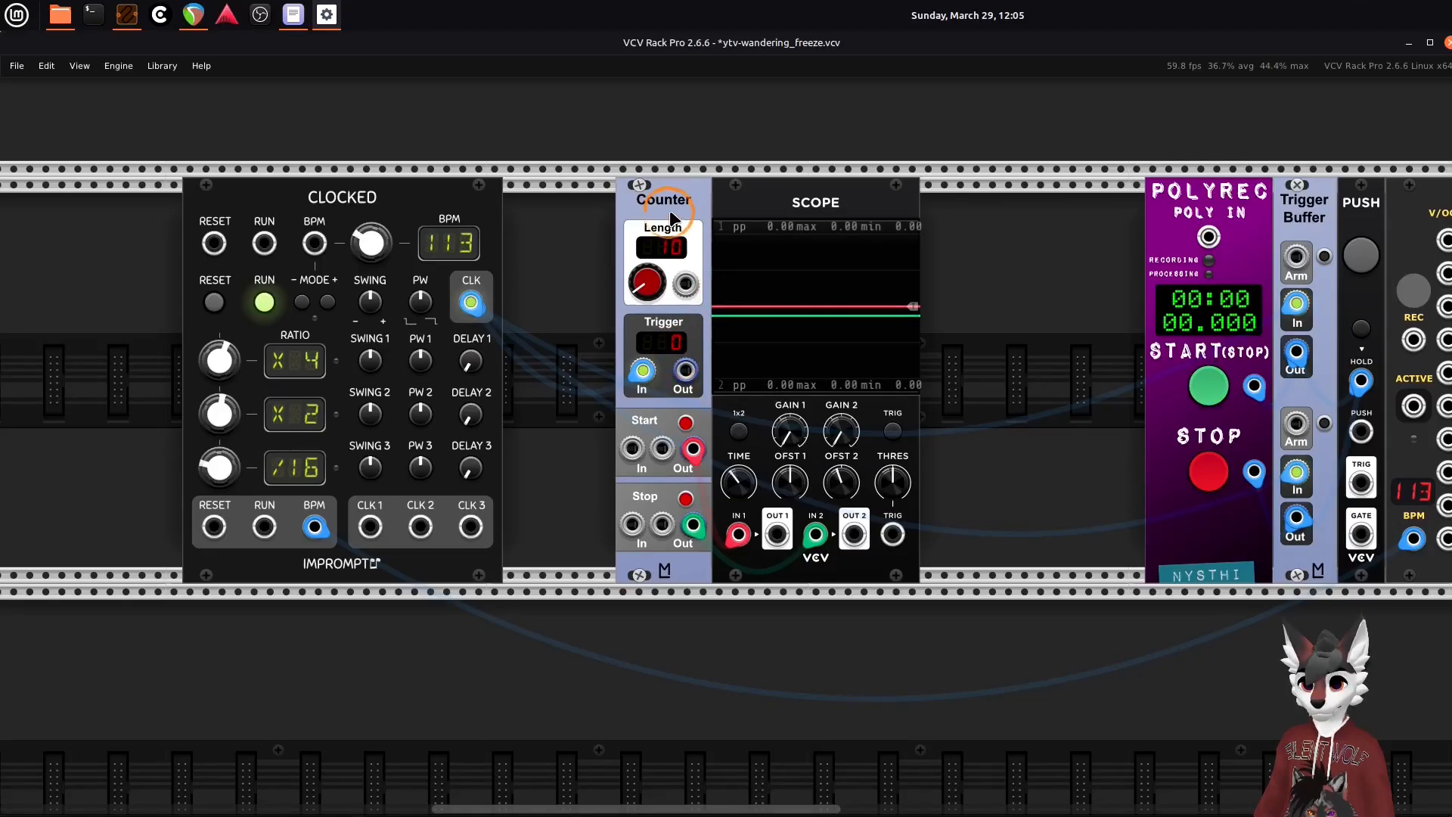
- Delete the Scope module from the rack
{"action": "right_click", "coordinate": [827, 212]}
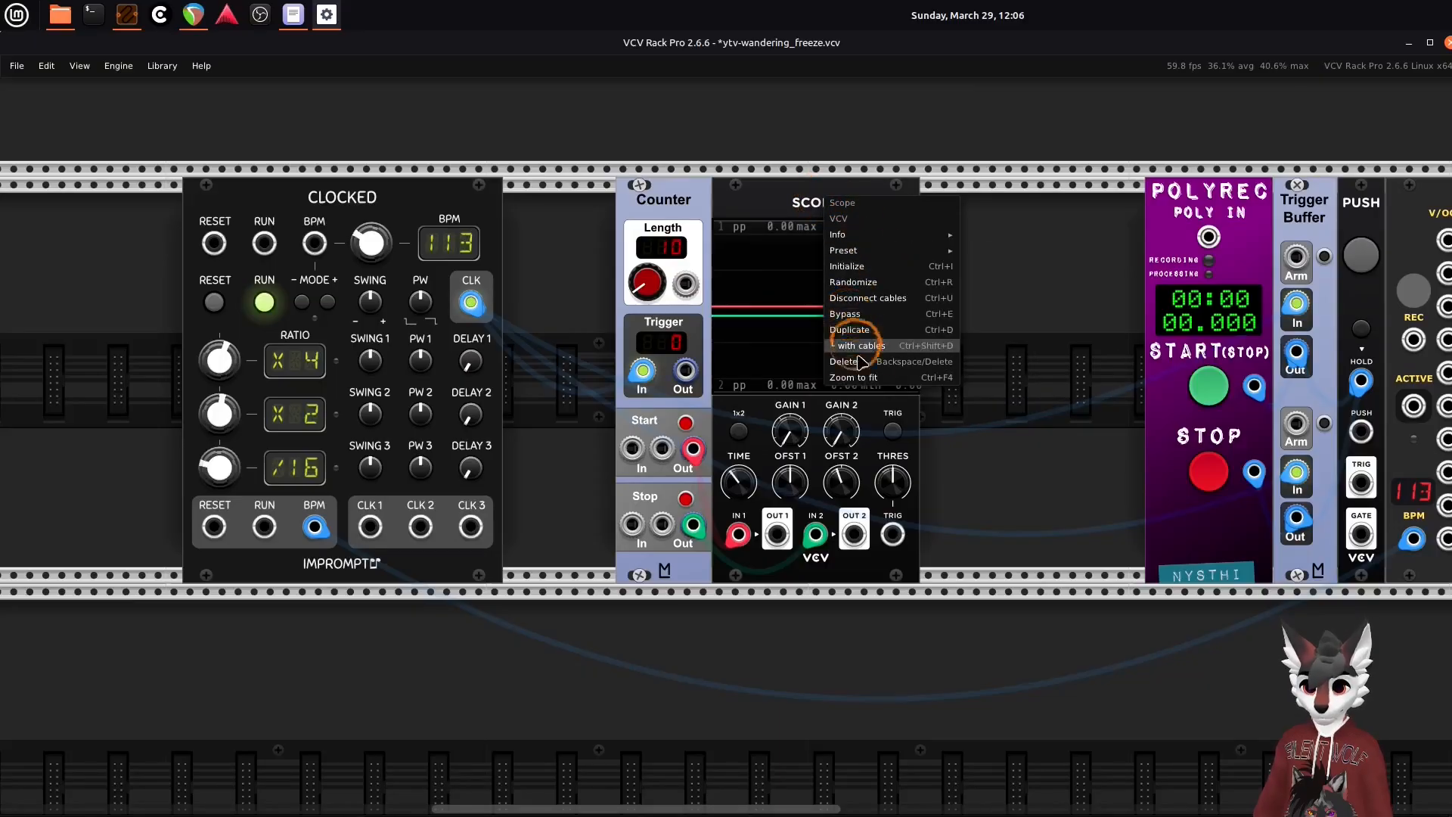
{"action": "left_click", "coordinate": [880, 335]}
{"action": "scroll", "coordinate": [885, 325], "scroll_direction": "down", "scroll_amount": 3}
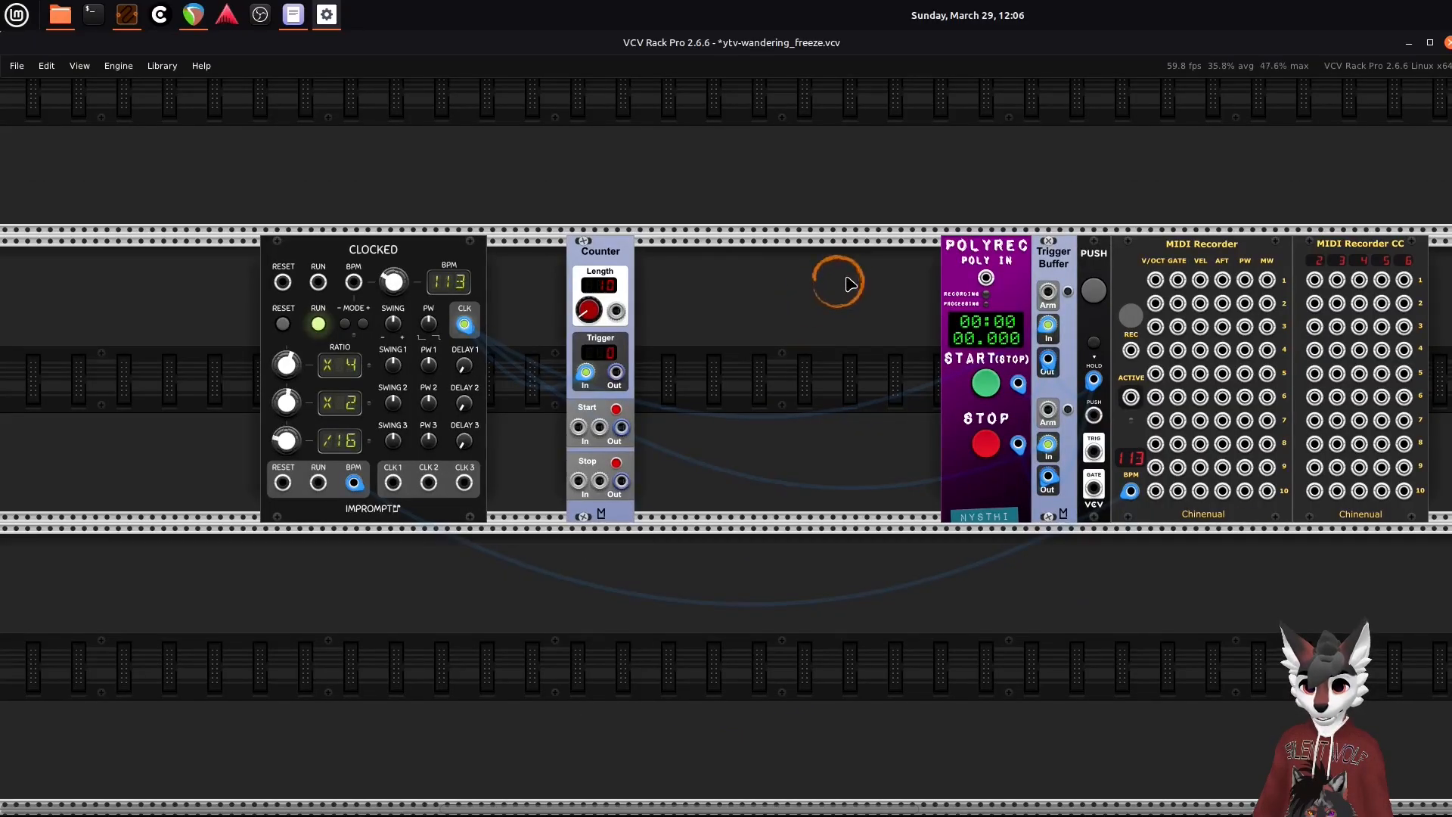
- Move Counter close to PolyRec, and move Clocked along the same row to just before Counter
{"action": "left_click_drag", "start_coordinate": [617, 257], "coordinate": [855, 257]}
{"action": "left_click_drag", "start_coordinate": [900, 187], "coordinate": [751, 260]}
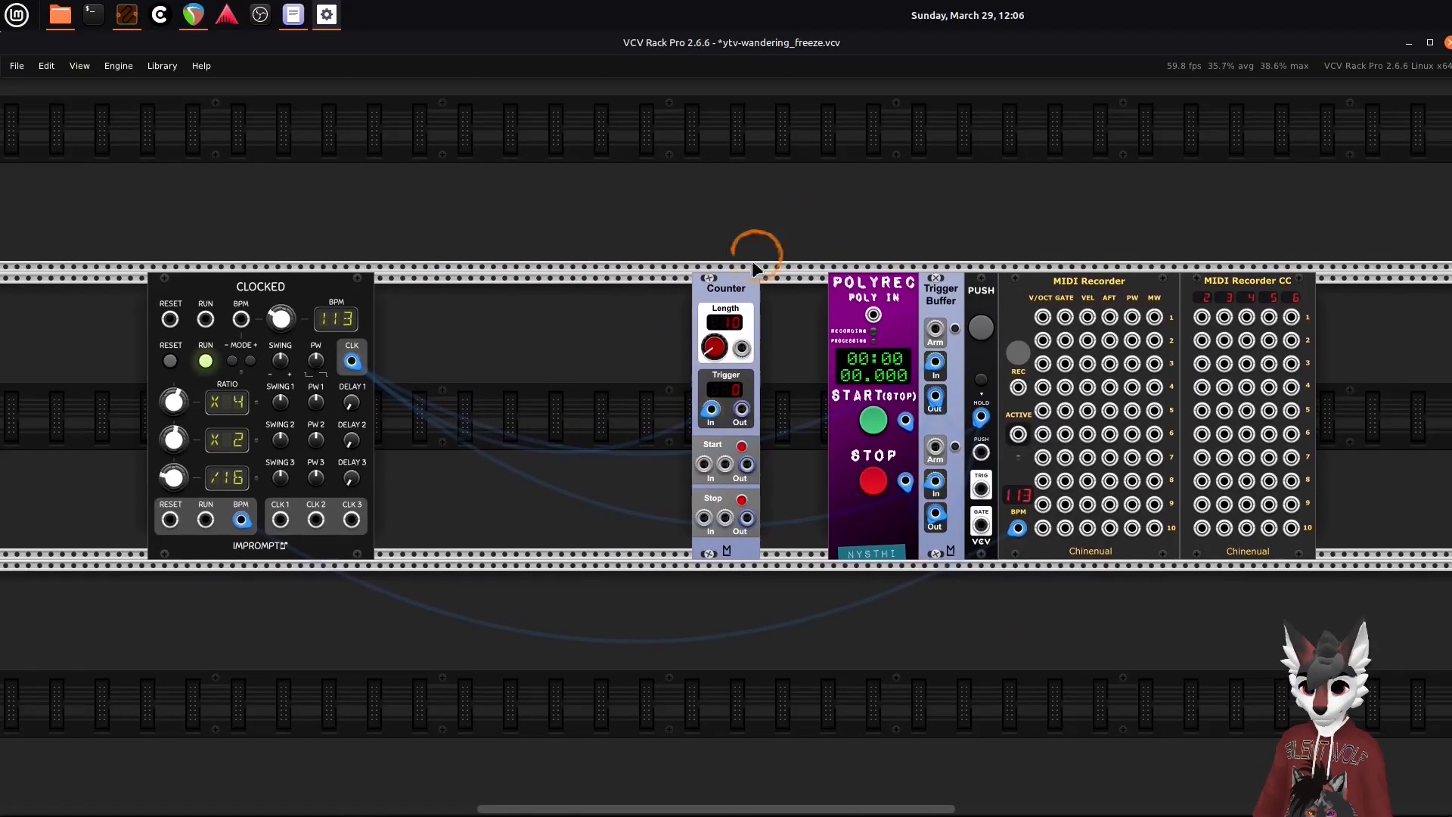
{"action": "left_click_drag", "start_coordinate": [333, 287], "coordinate": [642, 293]}
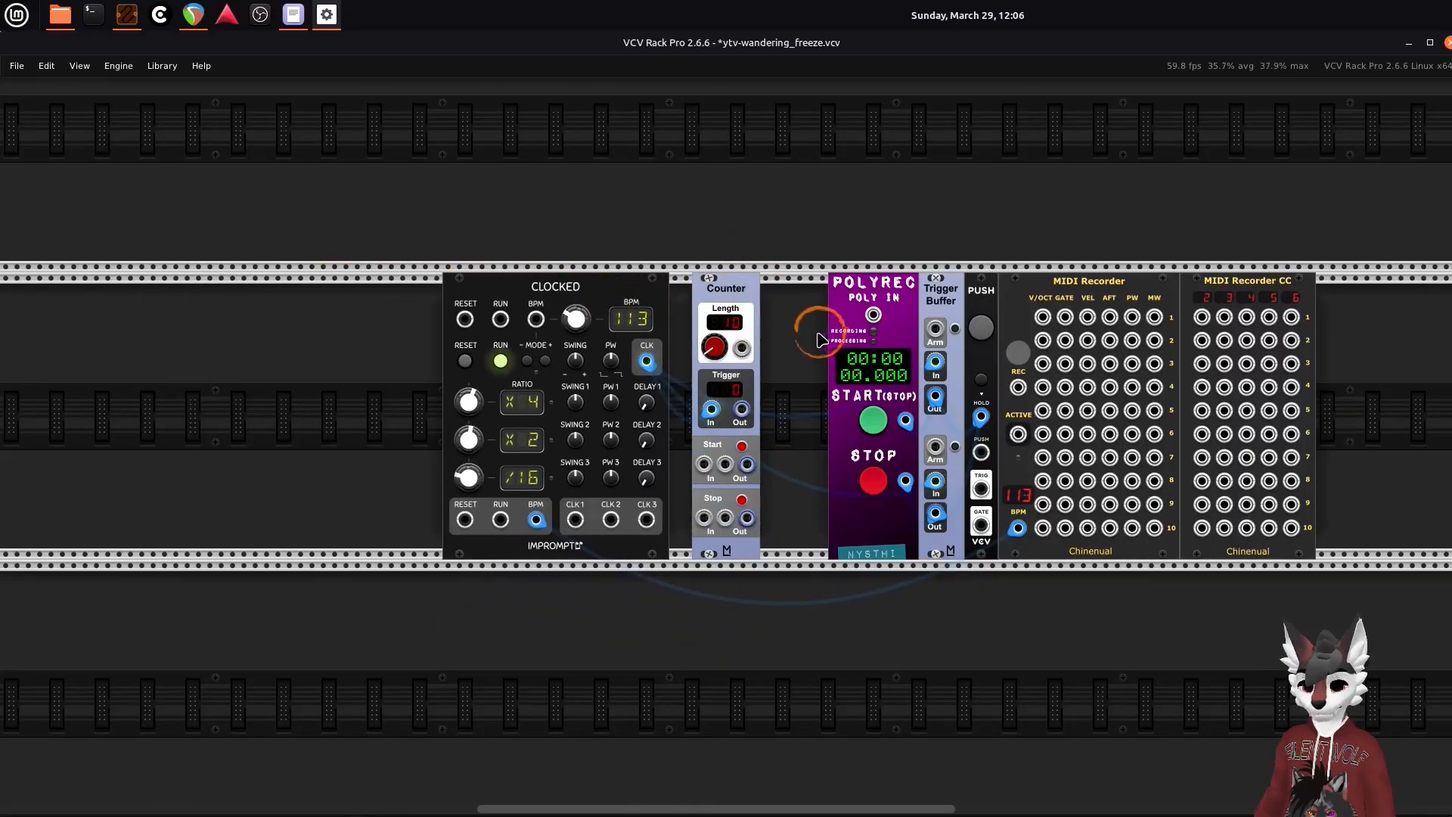
{"action": "scroll", "coordinate": [789, 347], "scroll_direction": "up", "scroll_amount": 4}
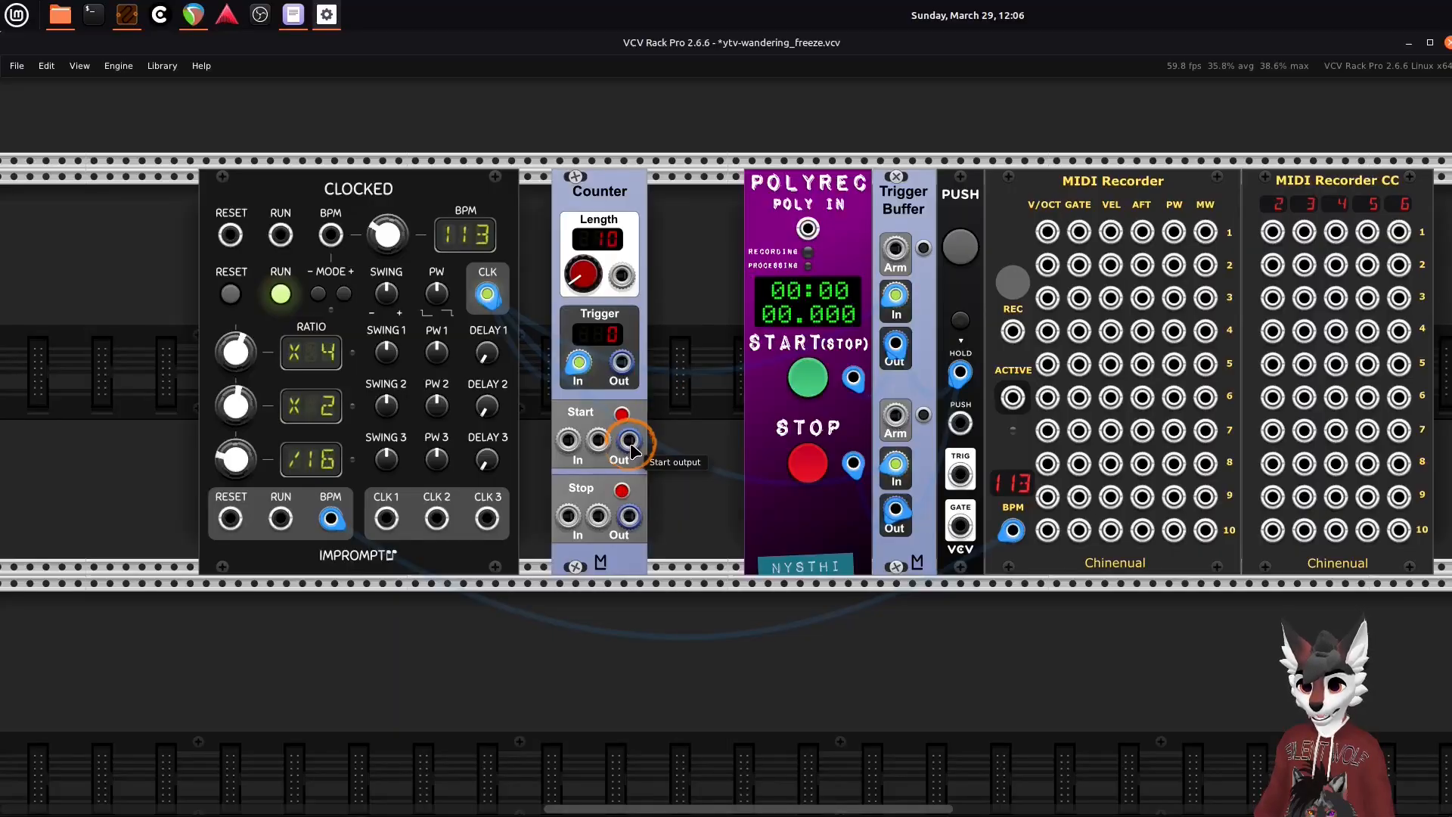
- Patch Counter's Start Out to Trigger Buffer's upper Arm input, and shift PolyRec, Trigger Buffer and Push toward Counter, leaving gaps around Push
{"action": "left_click_drag", "start_coordinate": [633, 450], "coordinate": [895, 250]}
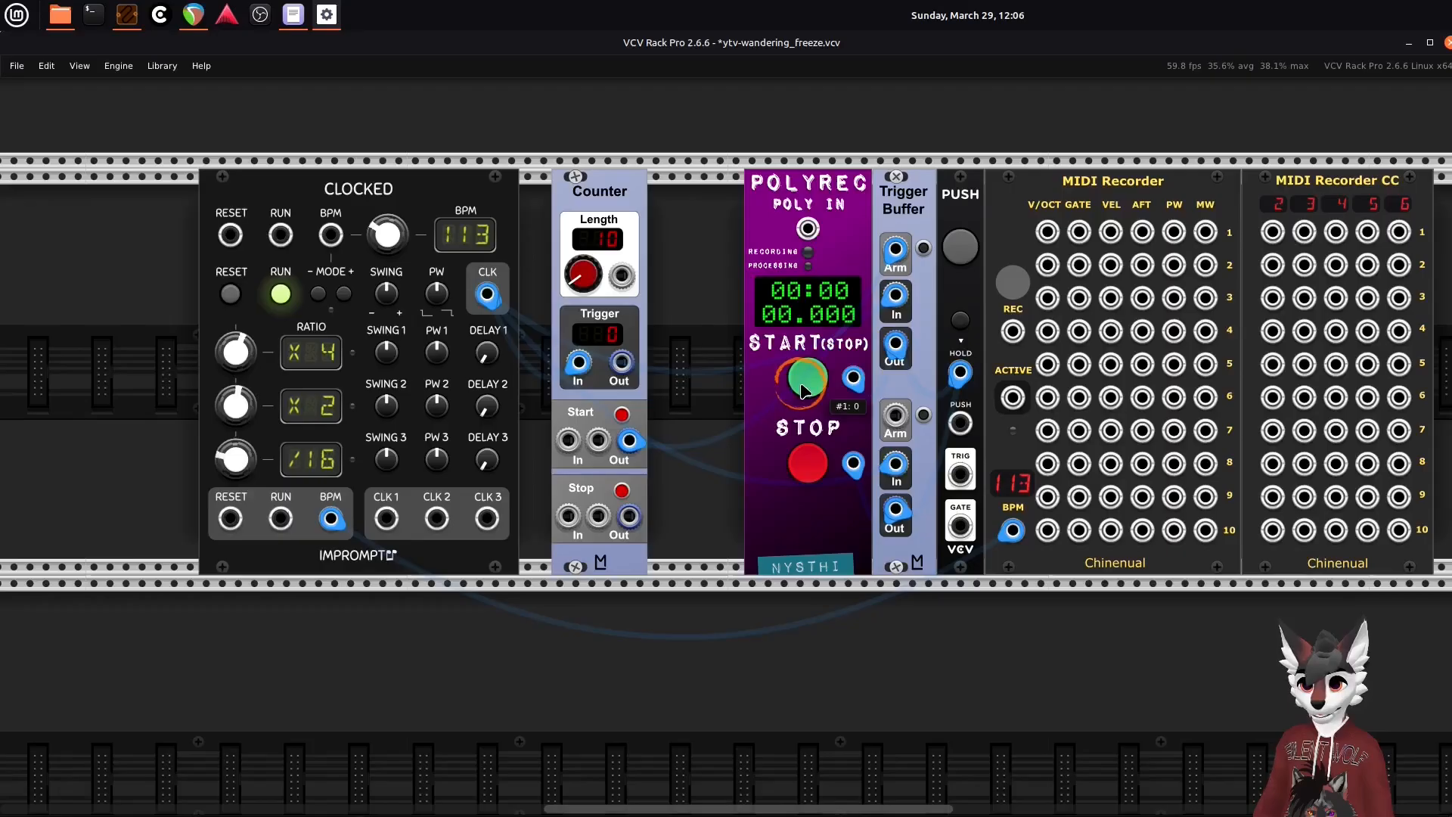
{"action": "left_click_drag", "start_coordinate": [866, 225], "coordinate": [834, 225]}
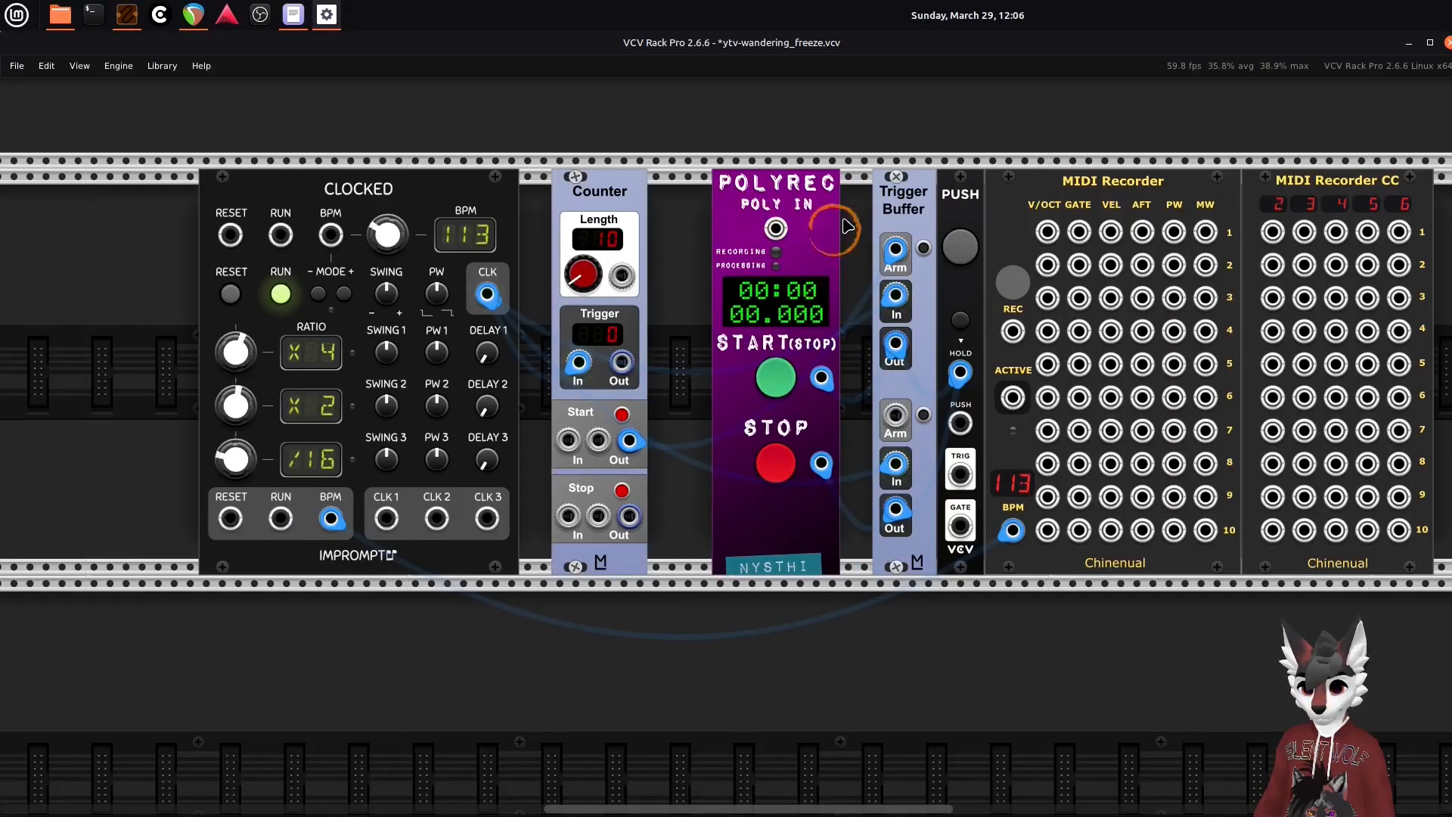
{"action": "mouse_move", "coordinate": [918, 192]}
{"action": "left_mouse_down"}
{"action": "mouse_move", "coordinate": [882, 198]}
{"action": "mouse_move", "coordinate": [950, 208]}
{"action": "mouse_move", "coordinate": [934, 208]}
{"action": "left_mouse_up"}
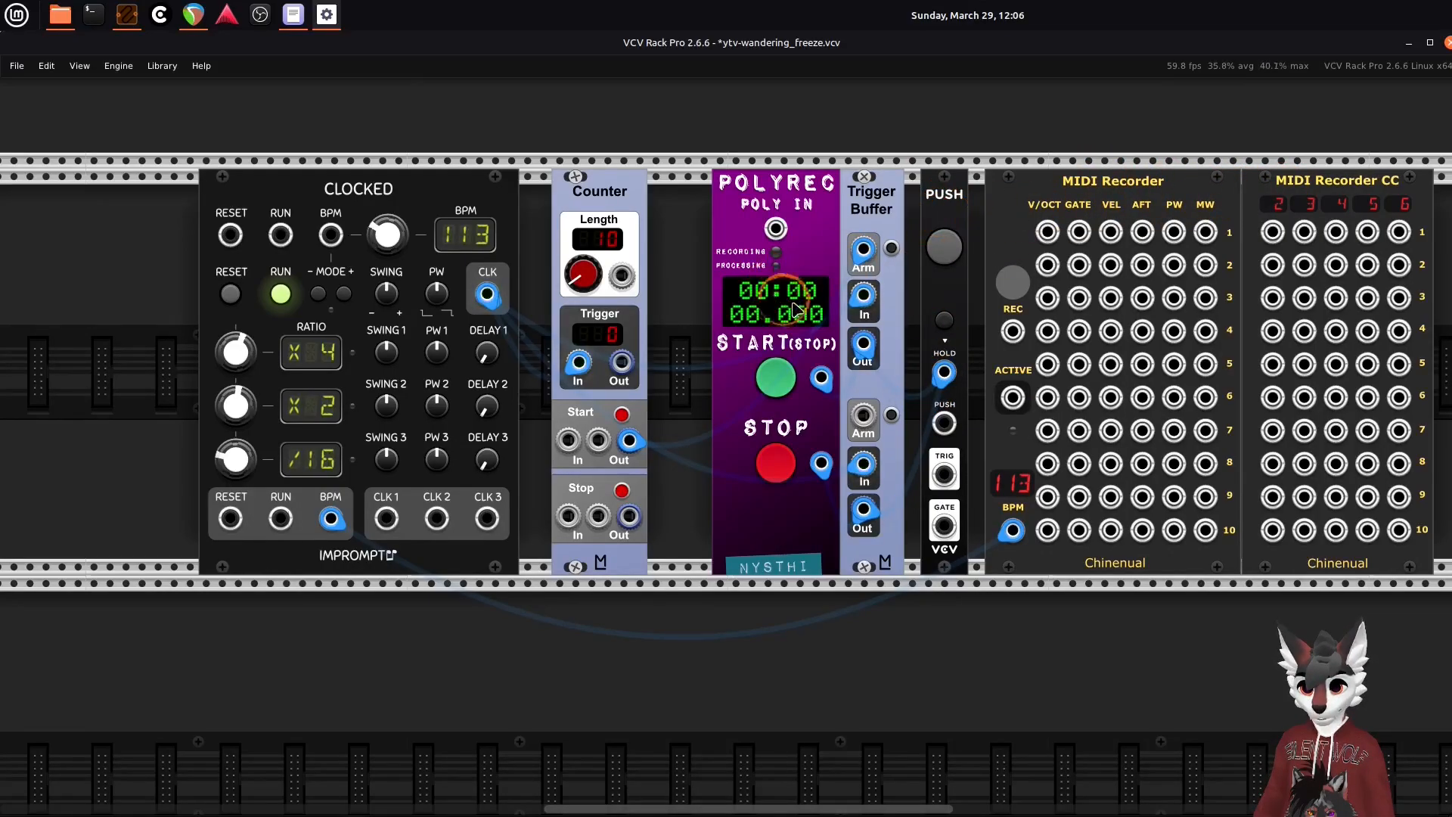
- Patch Counter's Stop Out to Trigger Buffer's lower Arm input
{"action": "left_click", "coordinate": [622, 233]}
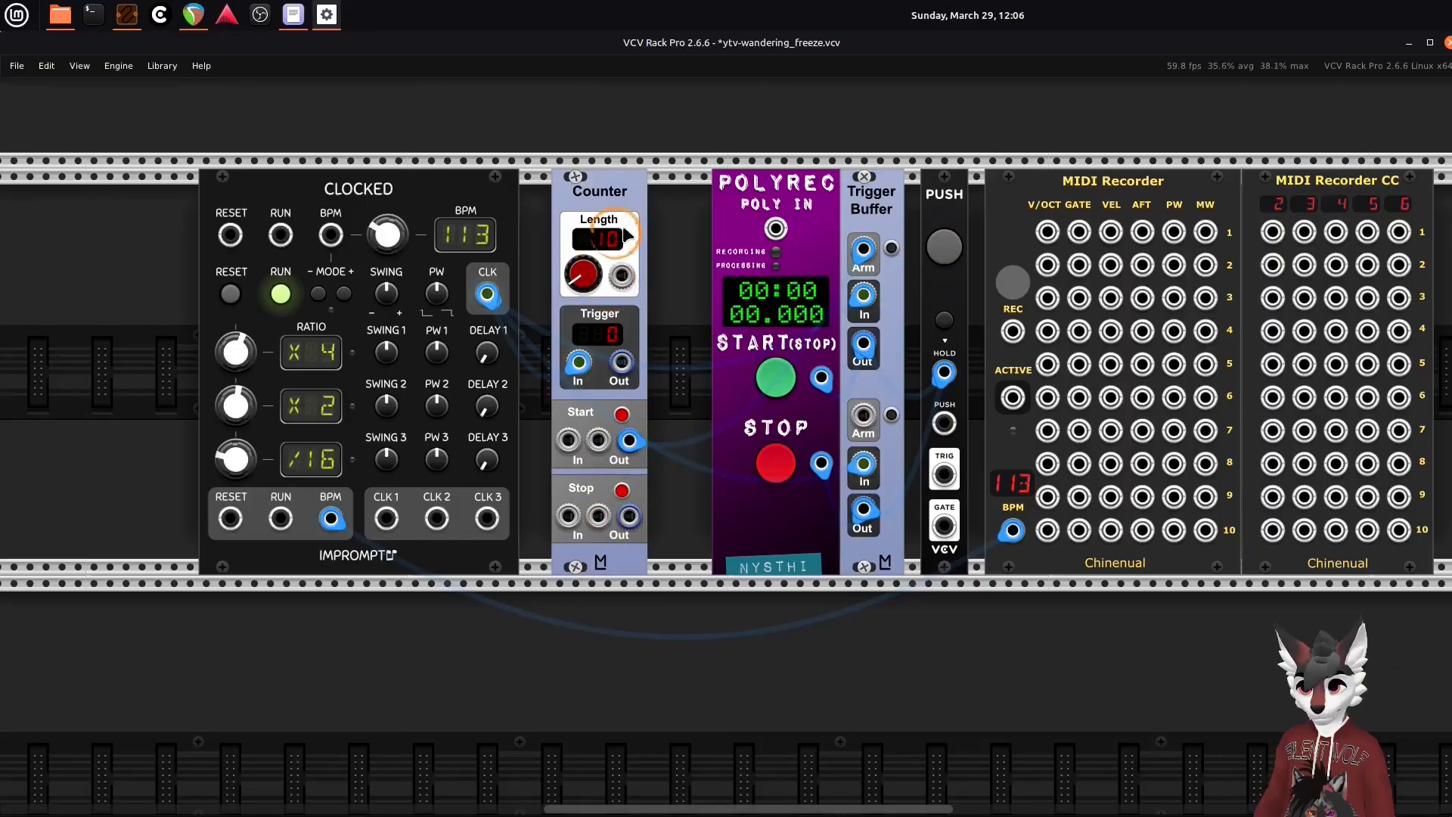
{"action": "left_click", "coordinate": [620, 520]}
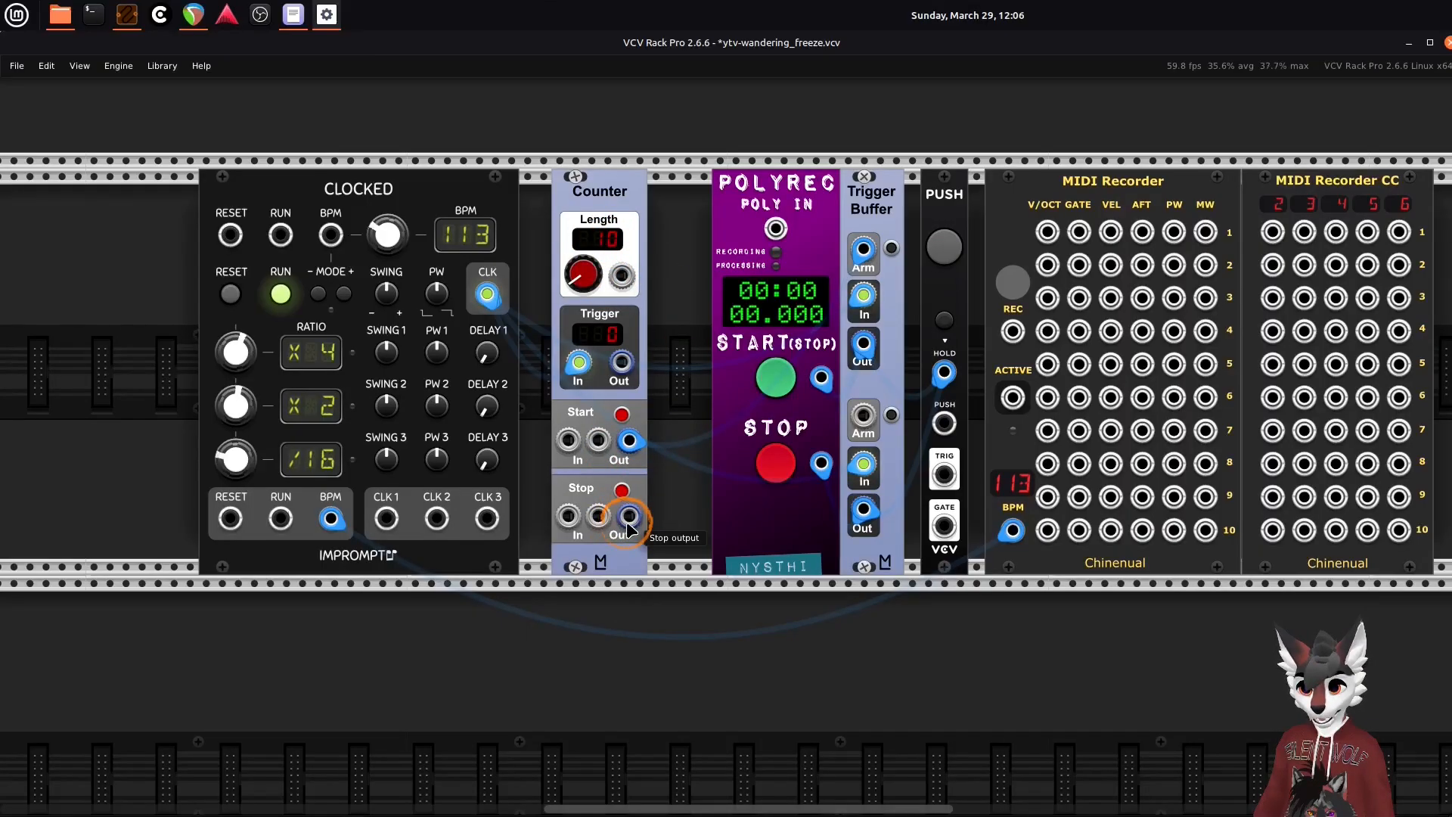
{"action": "left_click_drag", "start_coordinate": [628, 525], "coordinate": [899, 385]}
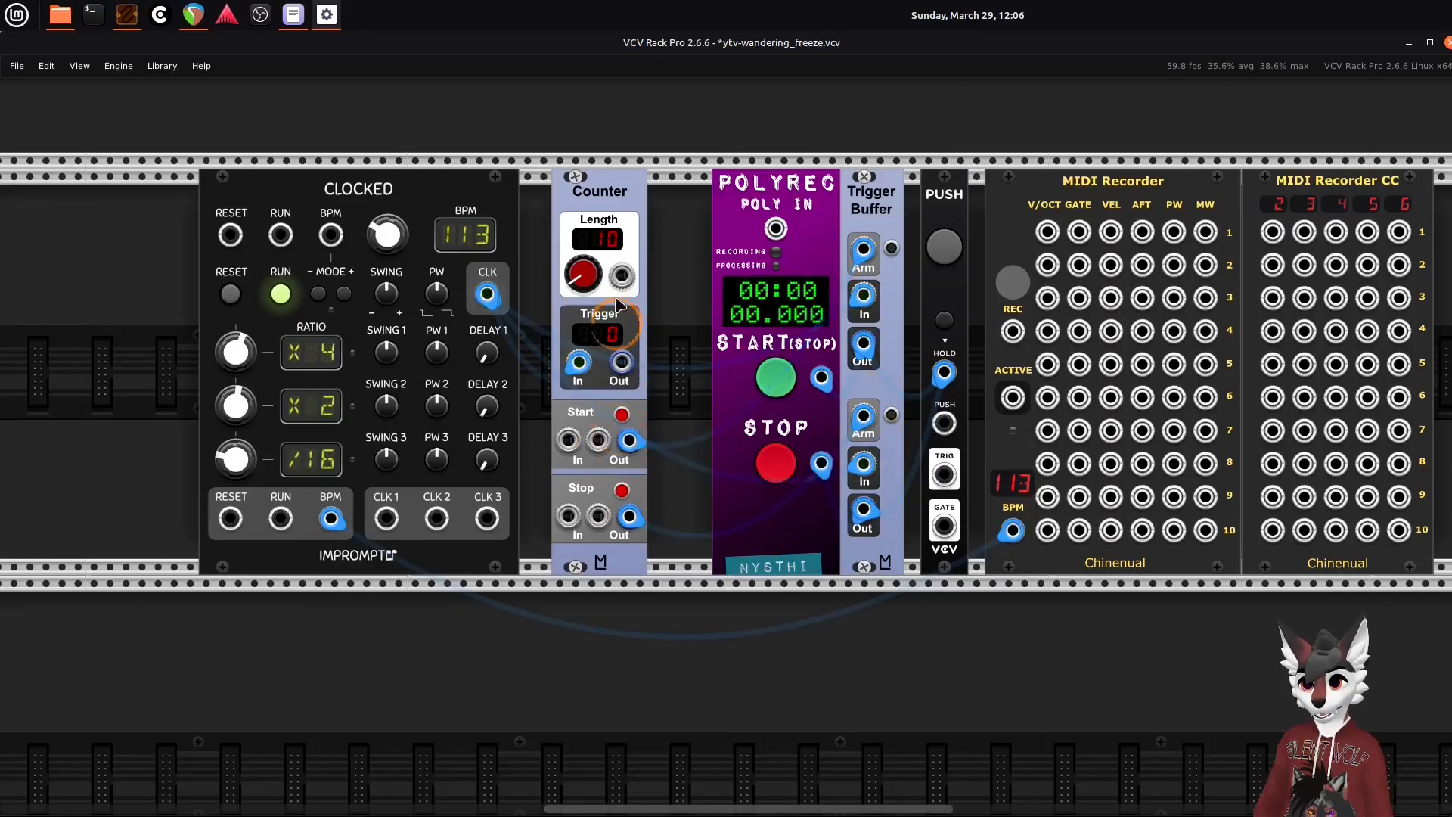
{"action": "key", "text": "ctrl+z"}
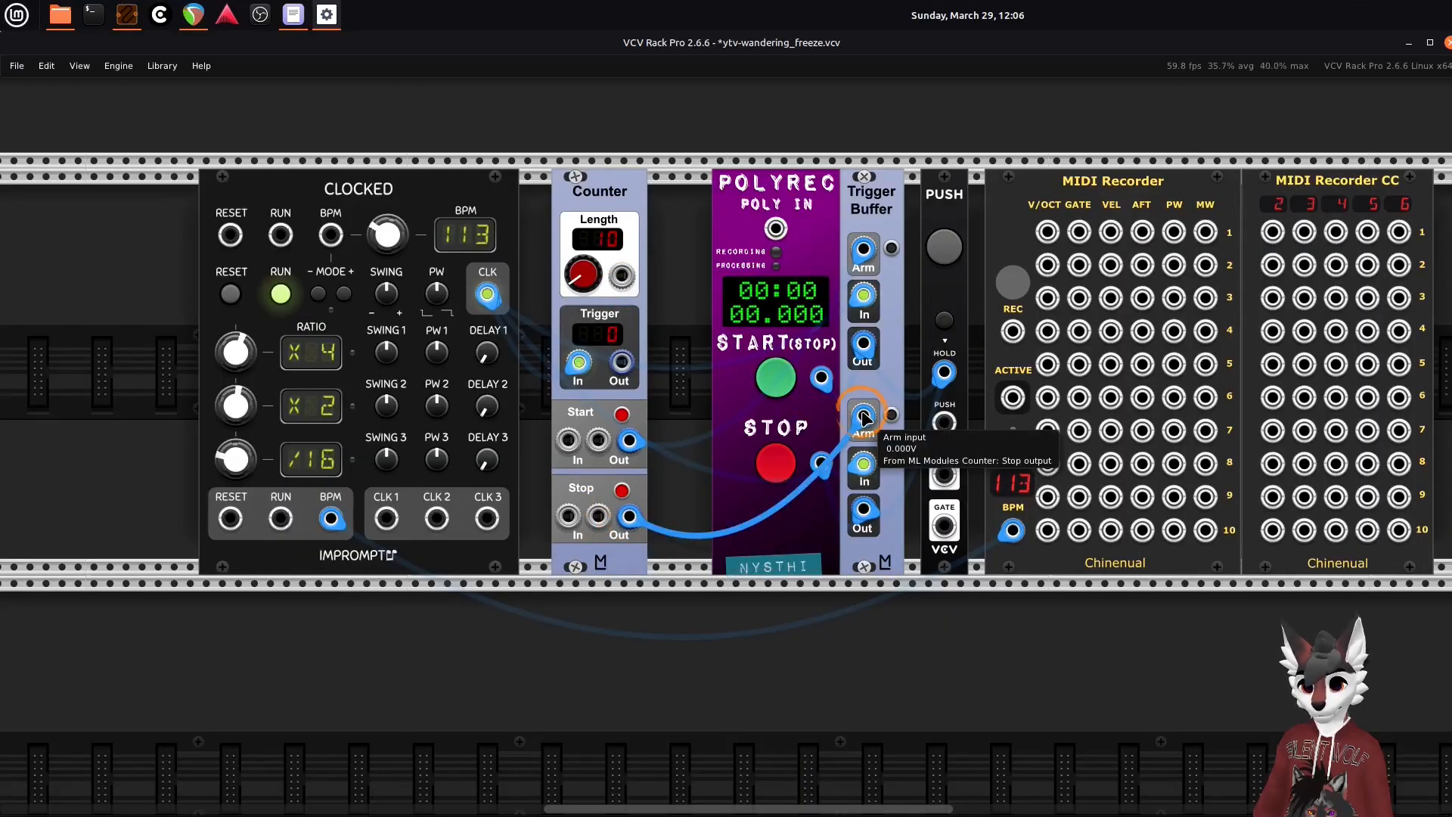
{"action": "left_click_drag", "start_coordinate": [865, 417], "coordinate": [889, 441]}
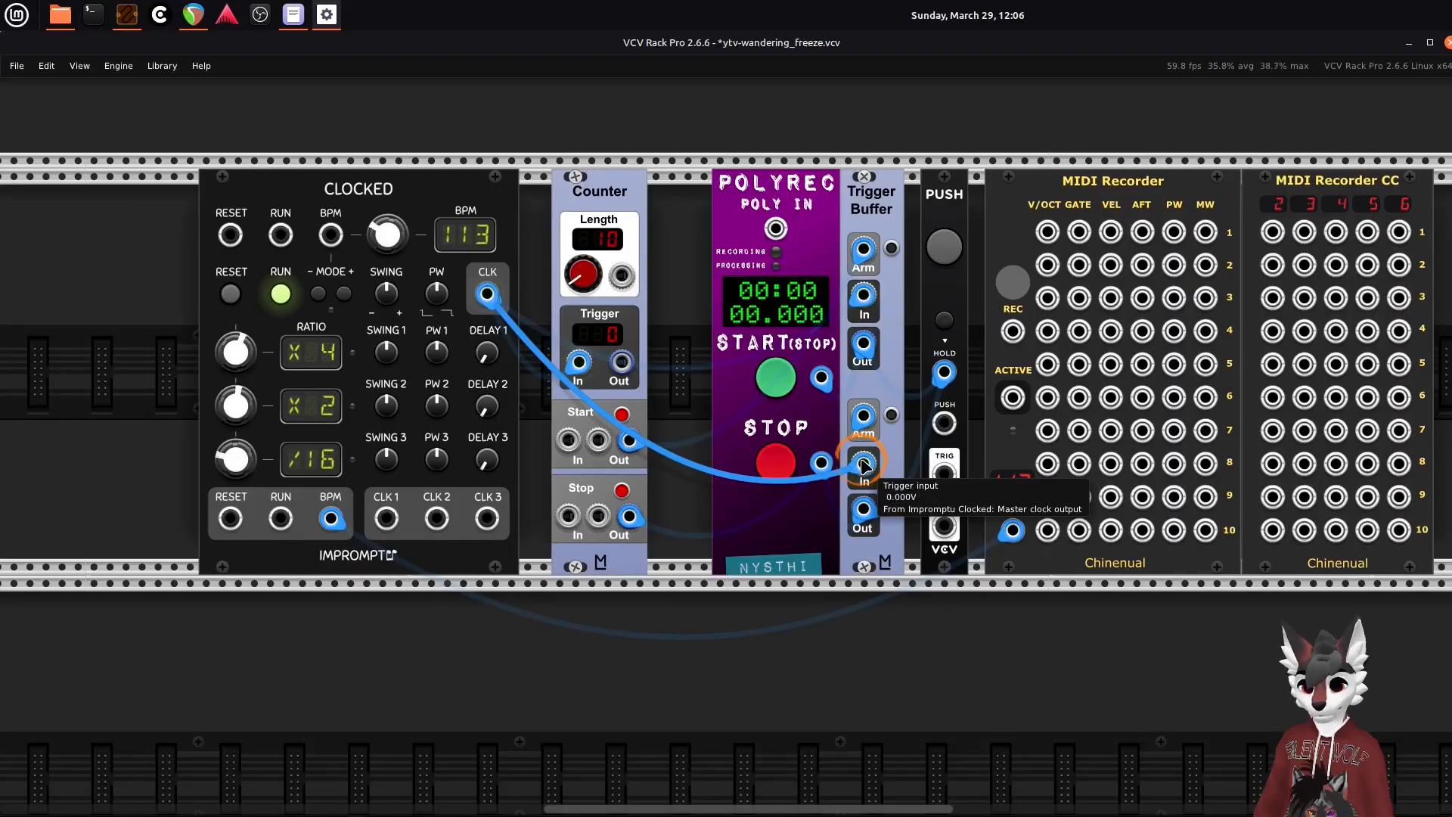
{"action": "left_click_drag", "start_coordinate": [865, 464], "coordinate": [866, 522]}
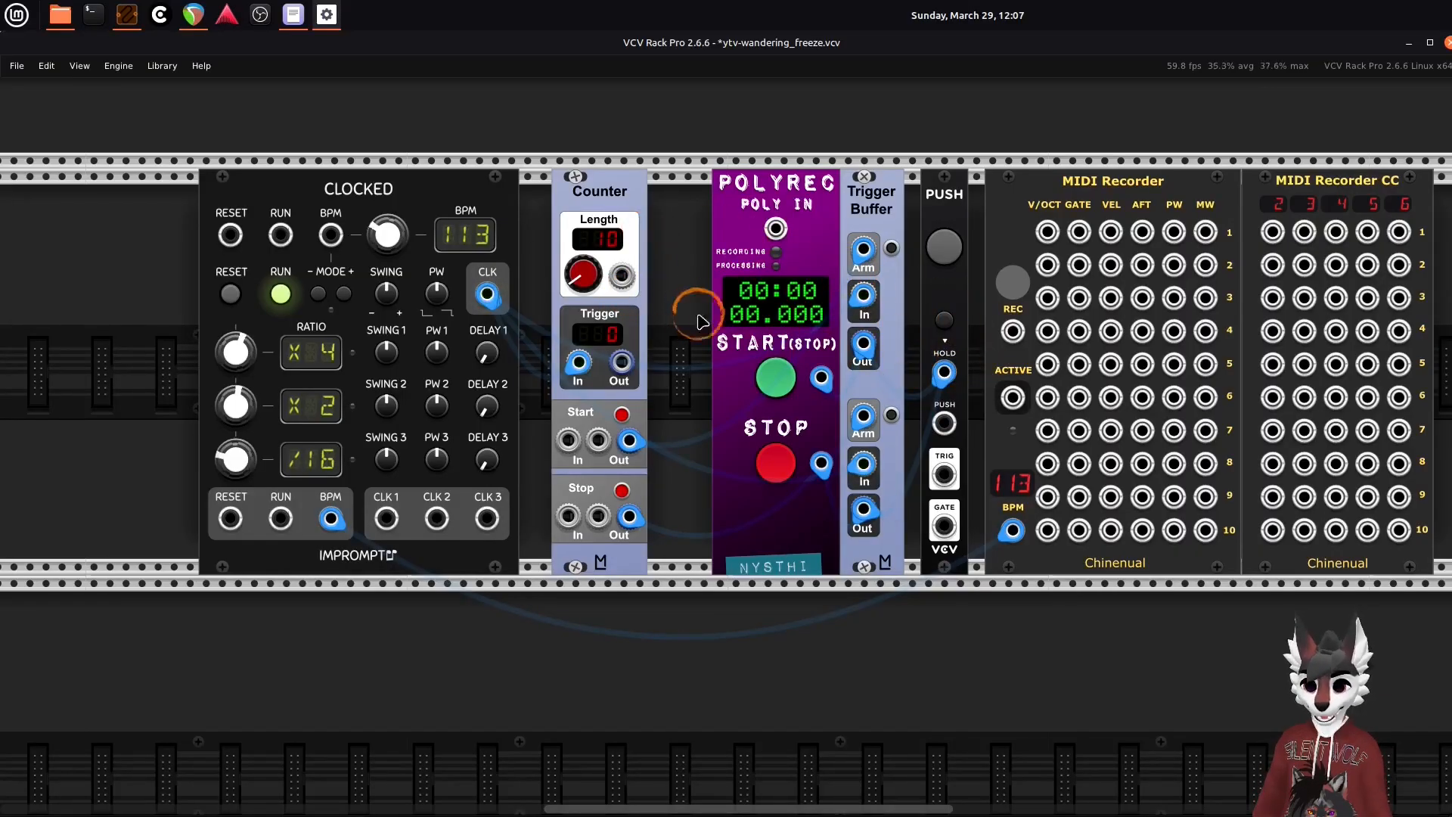
{"action": "left_click_drag", "start_coordinate": [487, 294], "coordinate": [572, 372]}
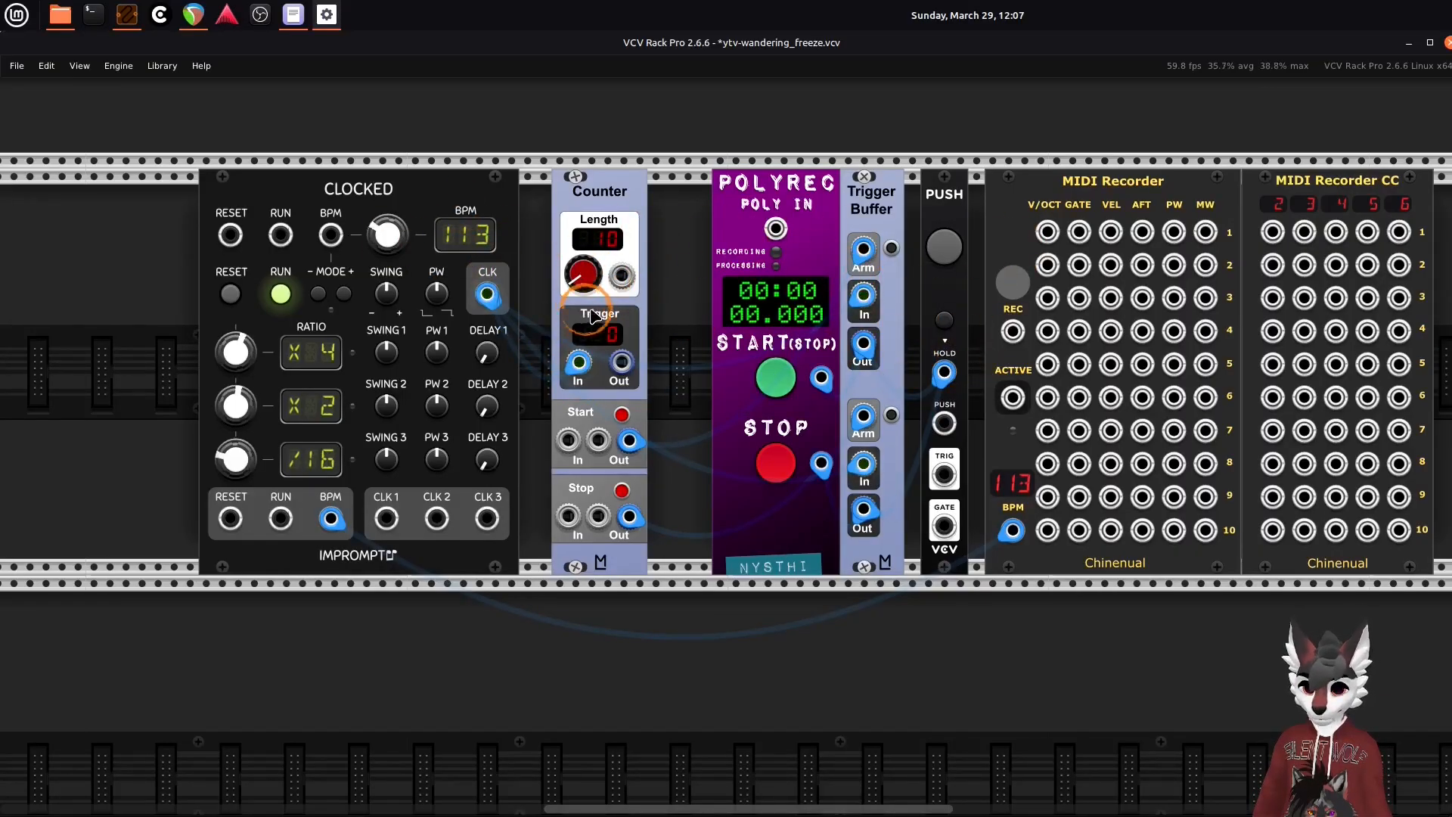
- Solo the BASL channel on the MixMaster in the main patch below the recording modules
{"action": "scroll", "coordinate": [607, 303], "scroll_direction": "down", "scroll_amount": 4}
{"action": "scroll", "coordinate": [612, 303], "scroll_direction": "down", "scroll_amount": 2}
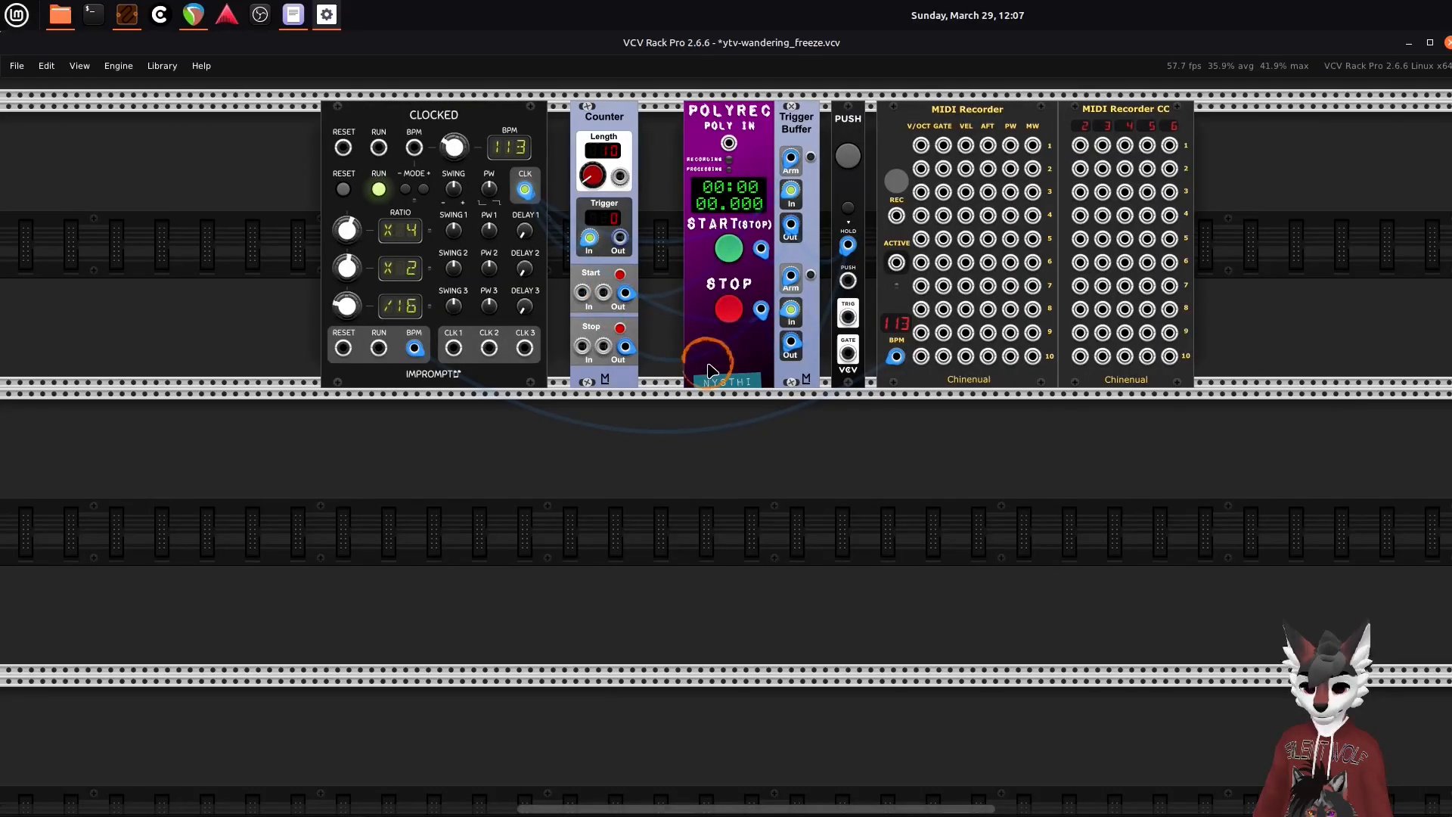
{"action": "scroll", "coordinate": [693, 362], "scroll_direction": "down", "scroll_amount": 10}
{"action": "scroll", "coordinate": [691, 357], "scroll_direction": "down", "scroll_amount": 2}
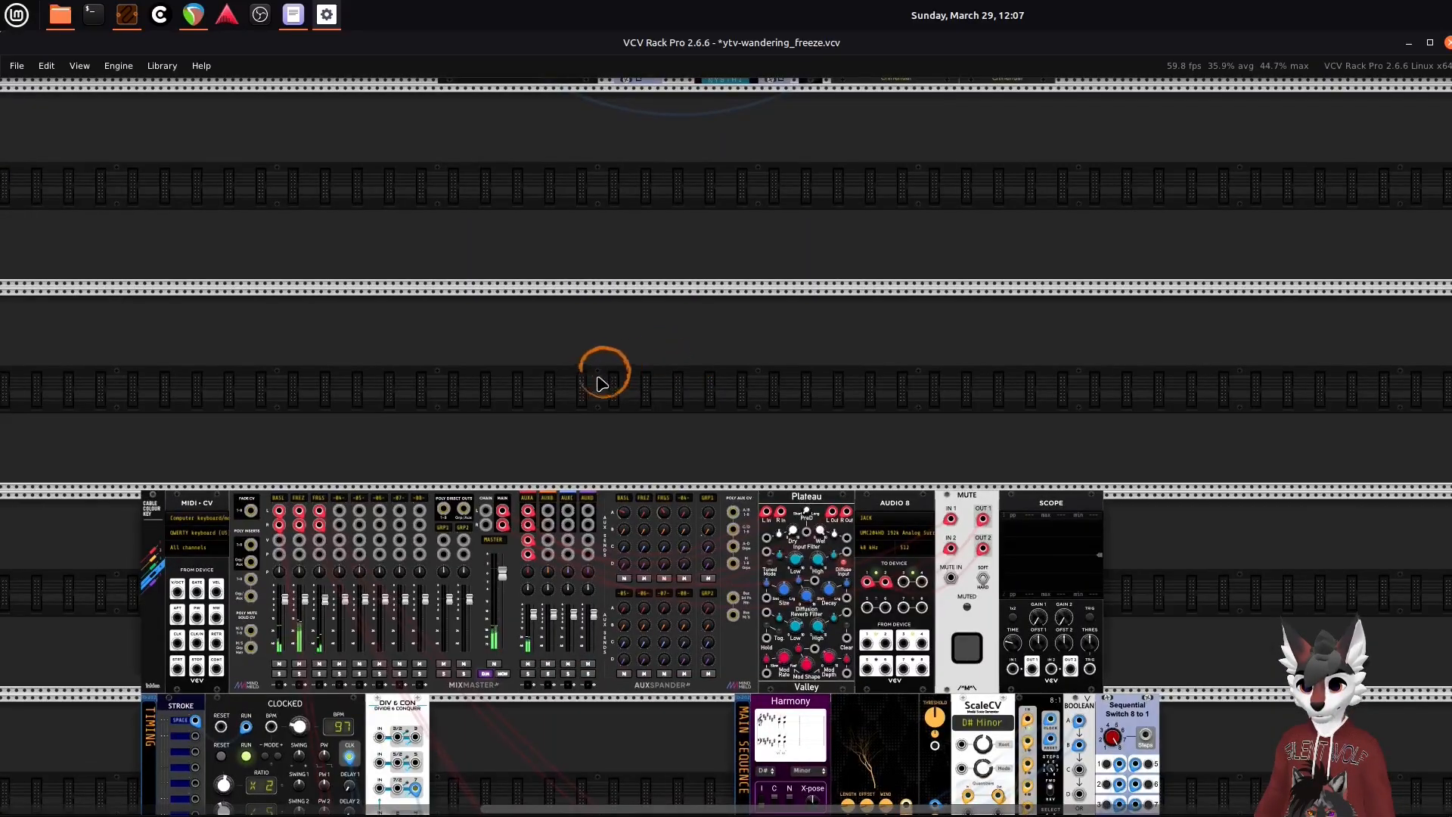
{"action": "left_click_drag", "start_coordinate": [582, 382], "coordinate": [682, 183]}
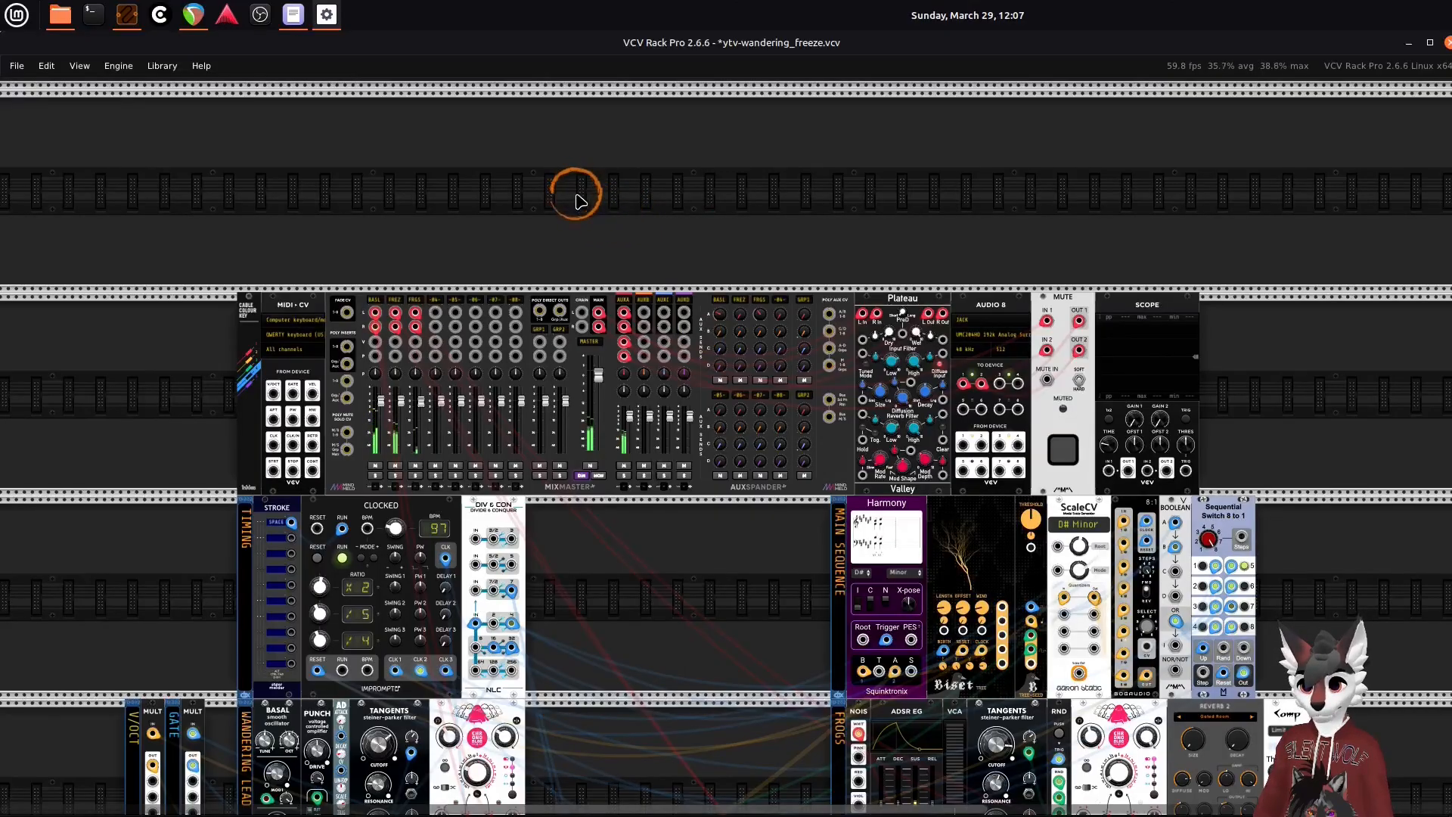
{"action": "left_click_drag", "start_coordinate": [648, 208], "coordinate": [705, 17]}
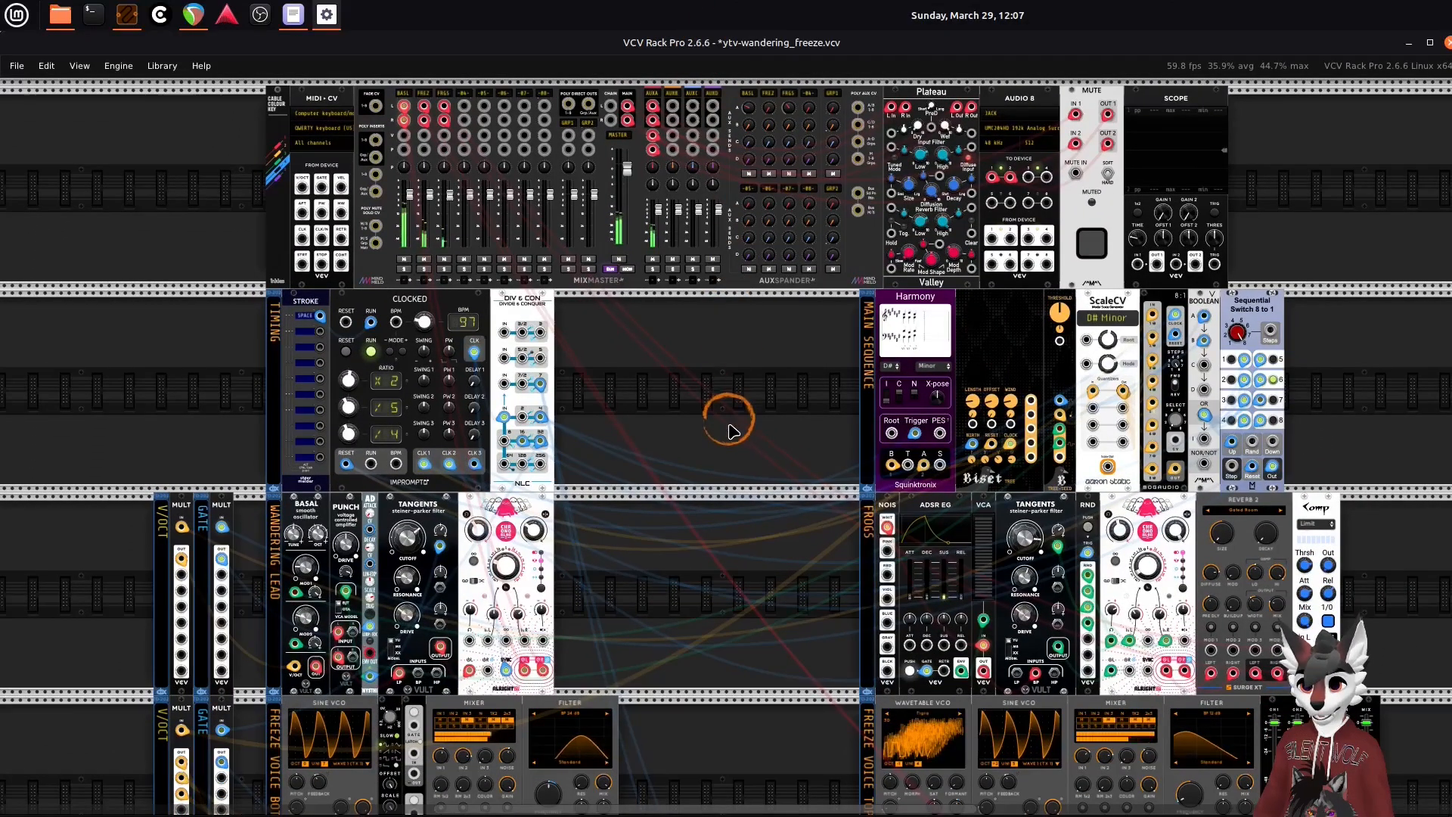
{"action": "left_click_drag", "start_coordinate": [729, 416], "coordinate": [736, 319]}
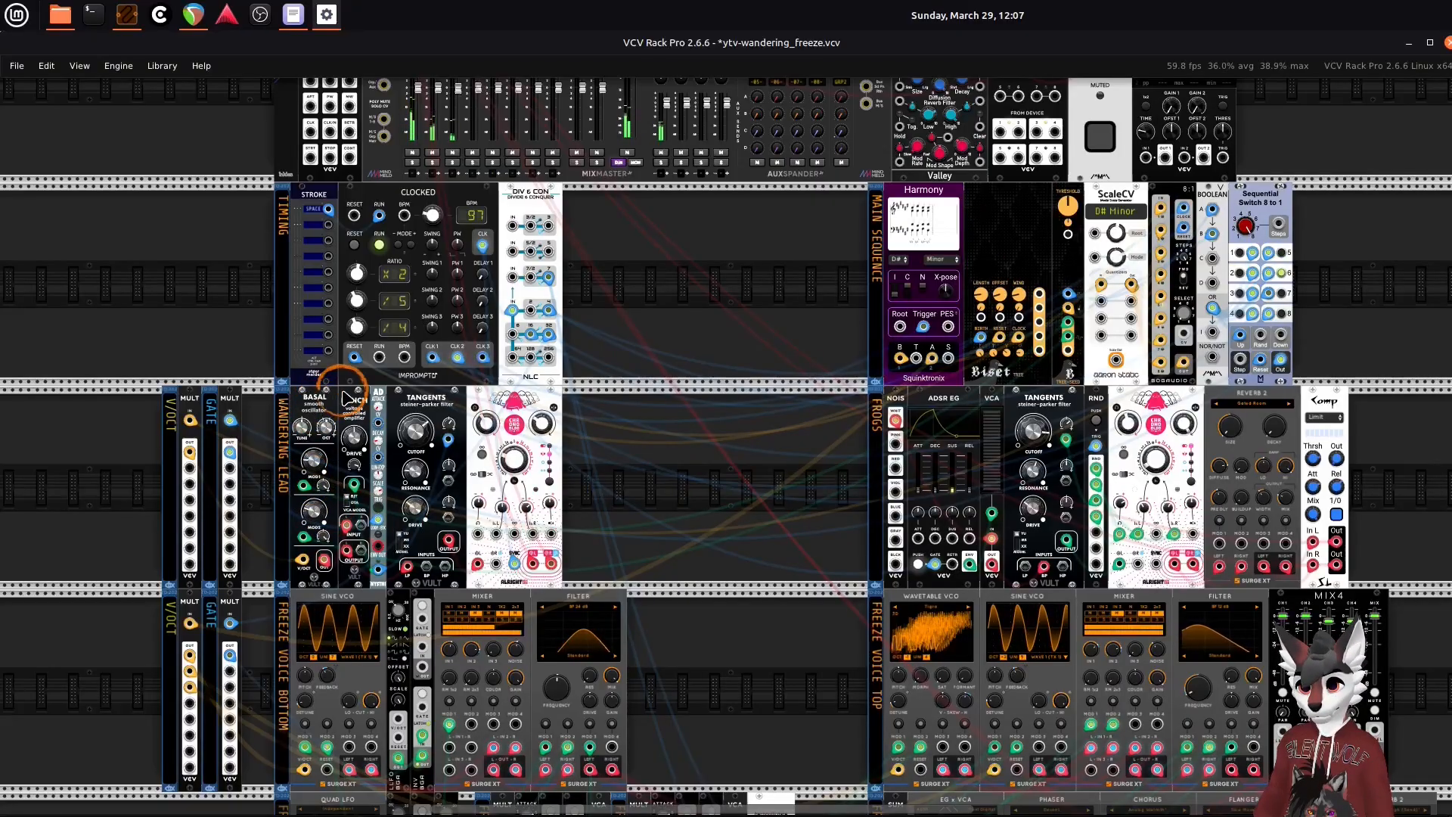
{"action": "scroll", "coordinate": [378, 302], "scroll_direction": "up", "scroll_amount": 2}
{"action": "left_click", "coordinate": [412, 237]}
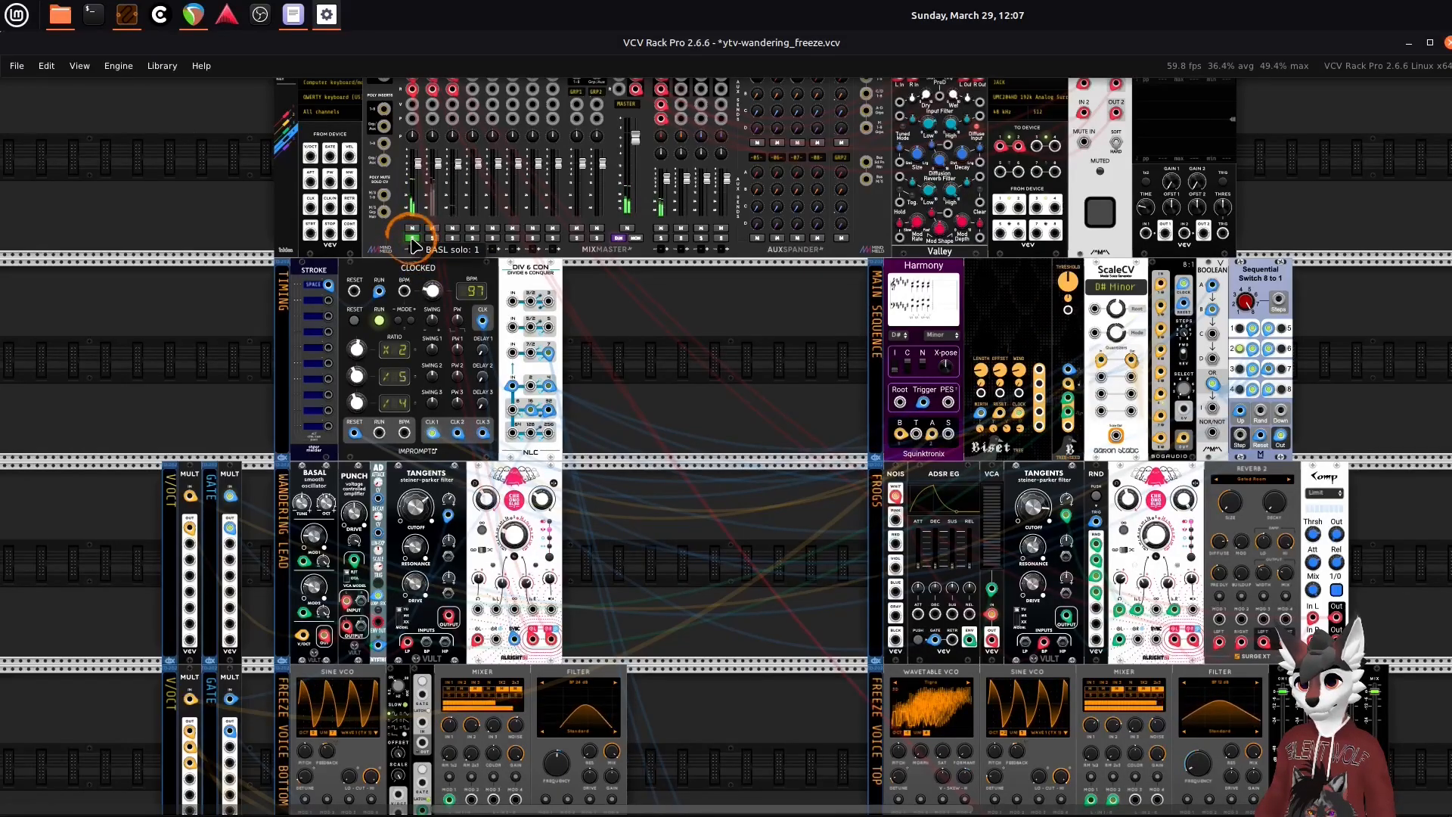
- Examine the Wandering Lead and Freeze voice rows, and trace the cable feeding the Freeze voice's V/OCT Mult input
{"action": "scroll", "coordinate": [639, 361], "scroll_direction": "down", "scroll_amount": 1}
{"action": "scroll", "coordinate": [639, 361], "scroll_direction": "down", "scroll_amount": 4}
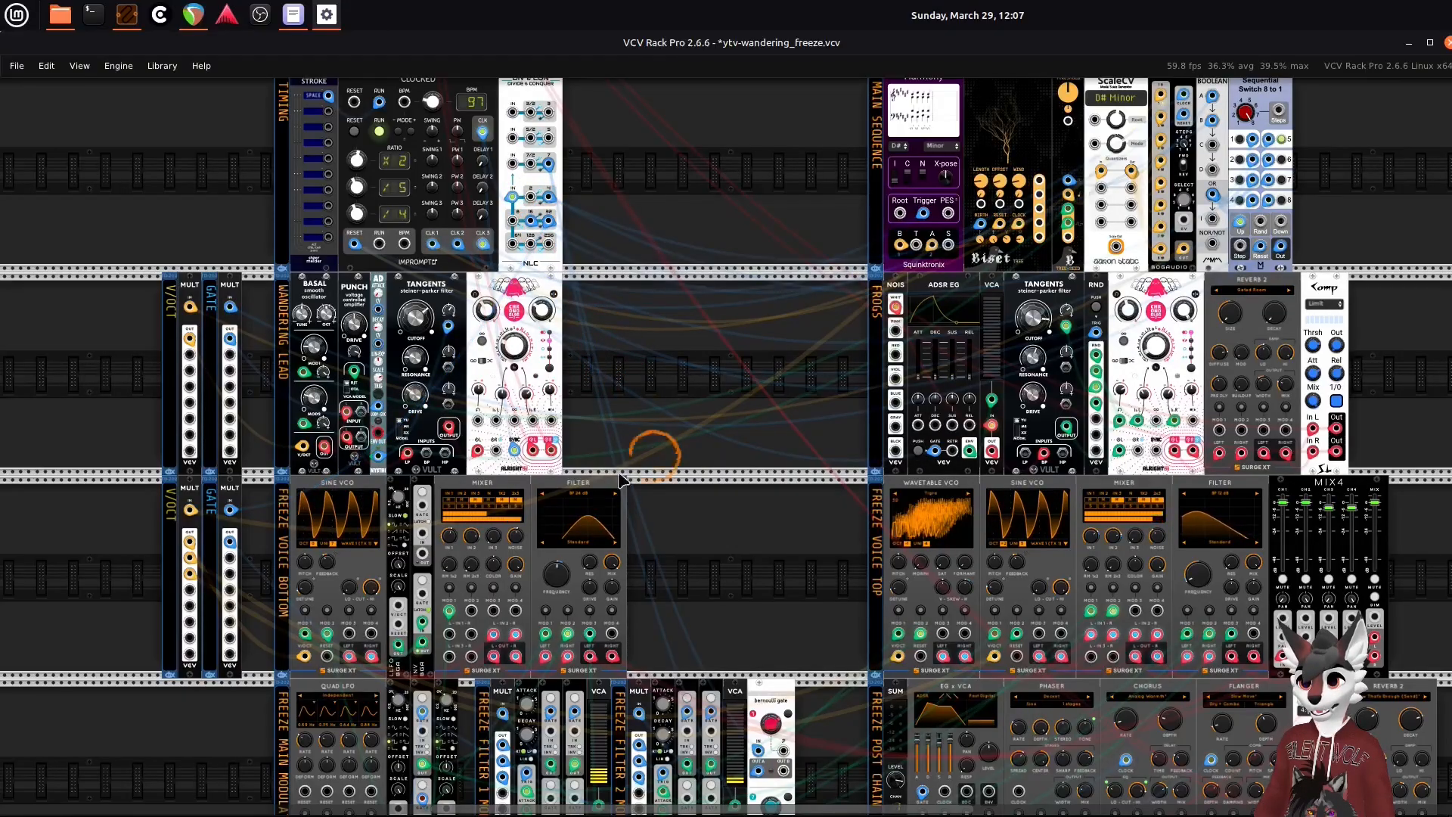
{"action": "scroll", "coordinate": [655, 481], "scroll_direction": "down", "scroll_amount": 1}
{"action": "scroll", "coordinate": [655, 481], "scroll_direction": "down", "scroll_amount": 2}
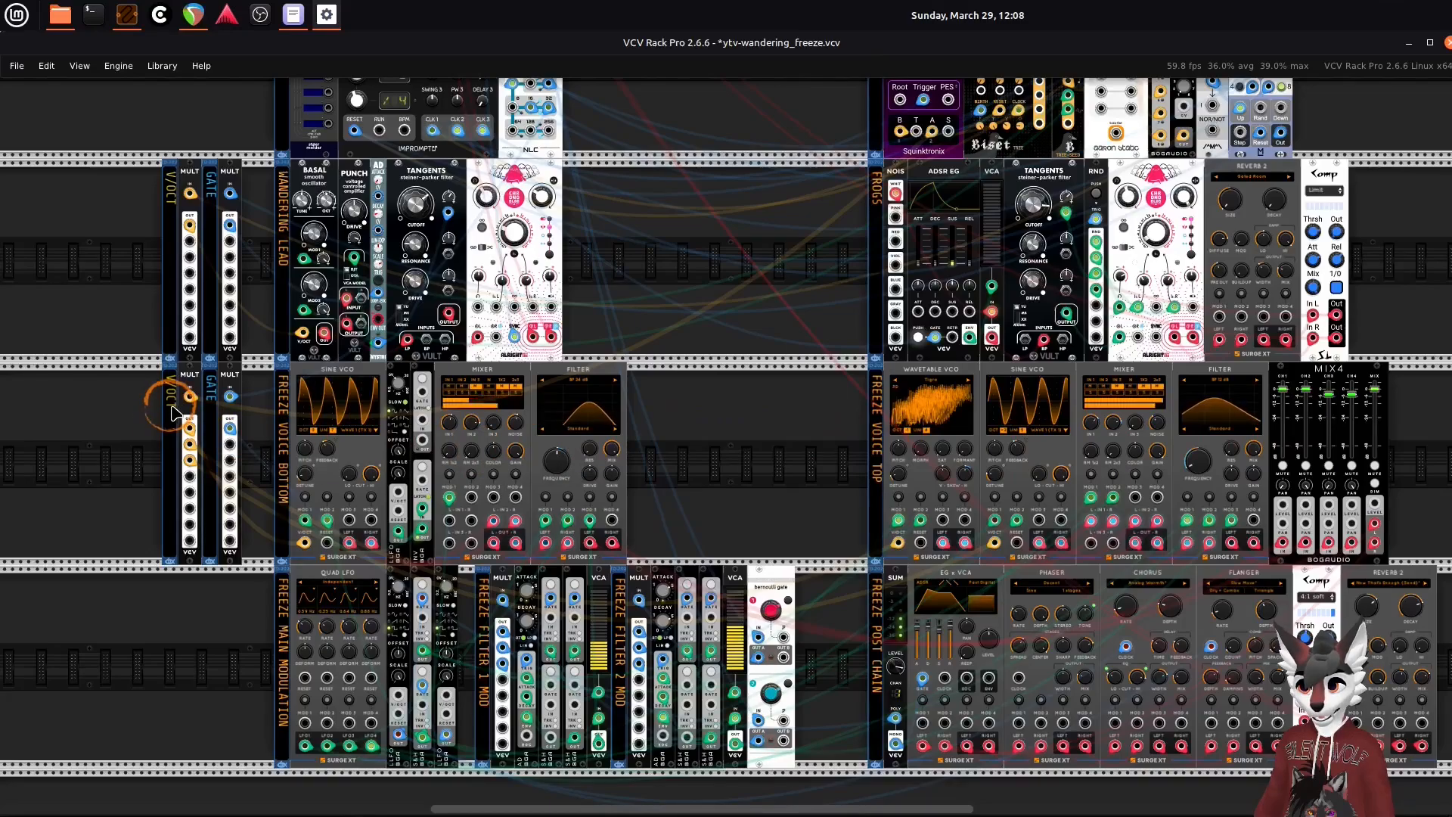
{"action": "mouse_move", "coordinate": [189, 401]}
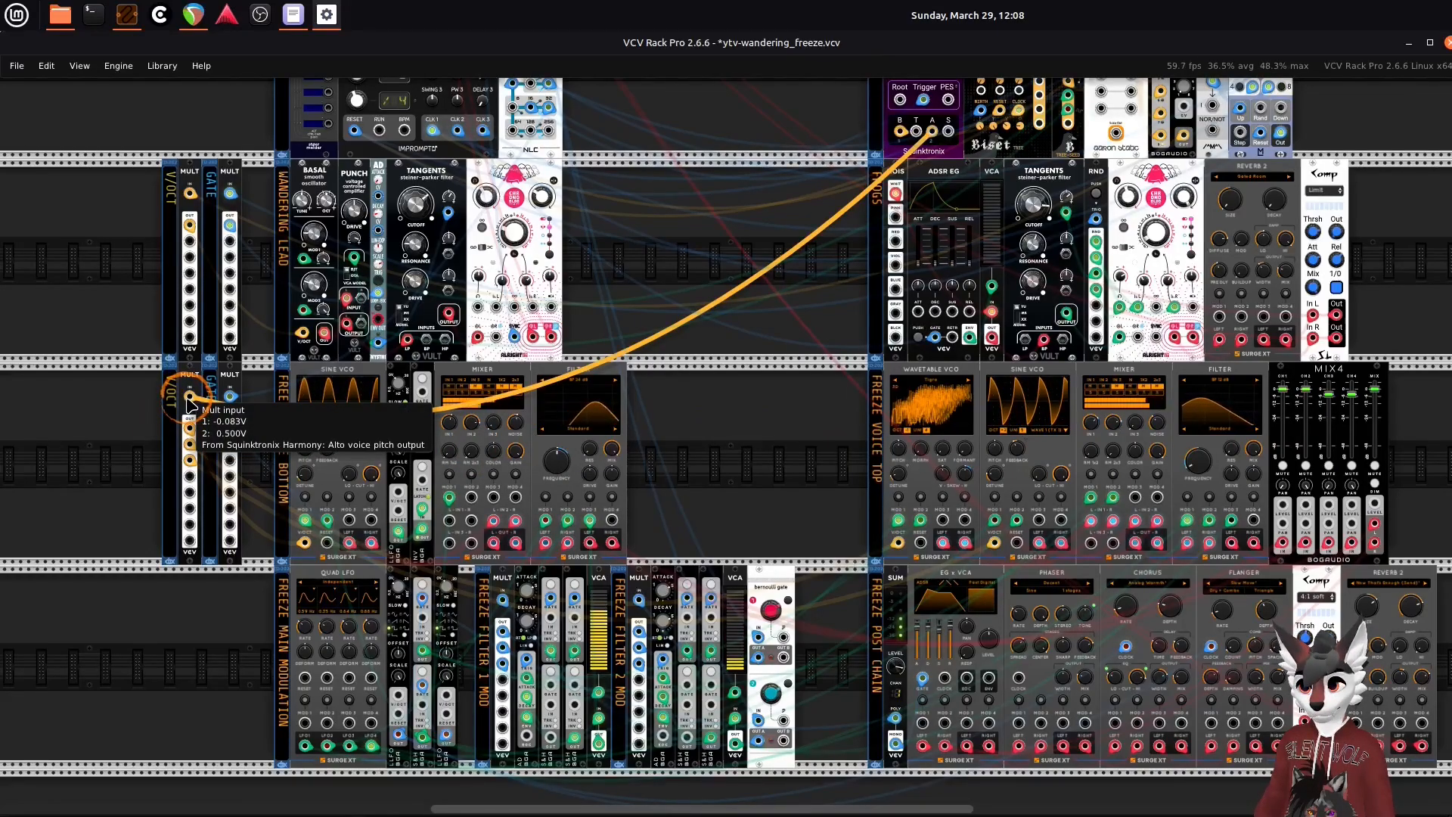
{"action": "scroll", "coordinate": [706, 379], "scroll_direction": "up", "scroll_amount": 3}
{"action": "scroll", "coordinate": [706, 379], "scroll_direction": "right", "scroll_amount": 1}
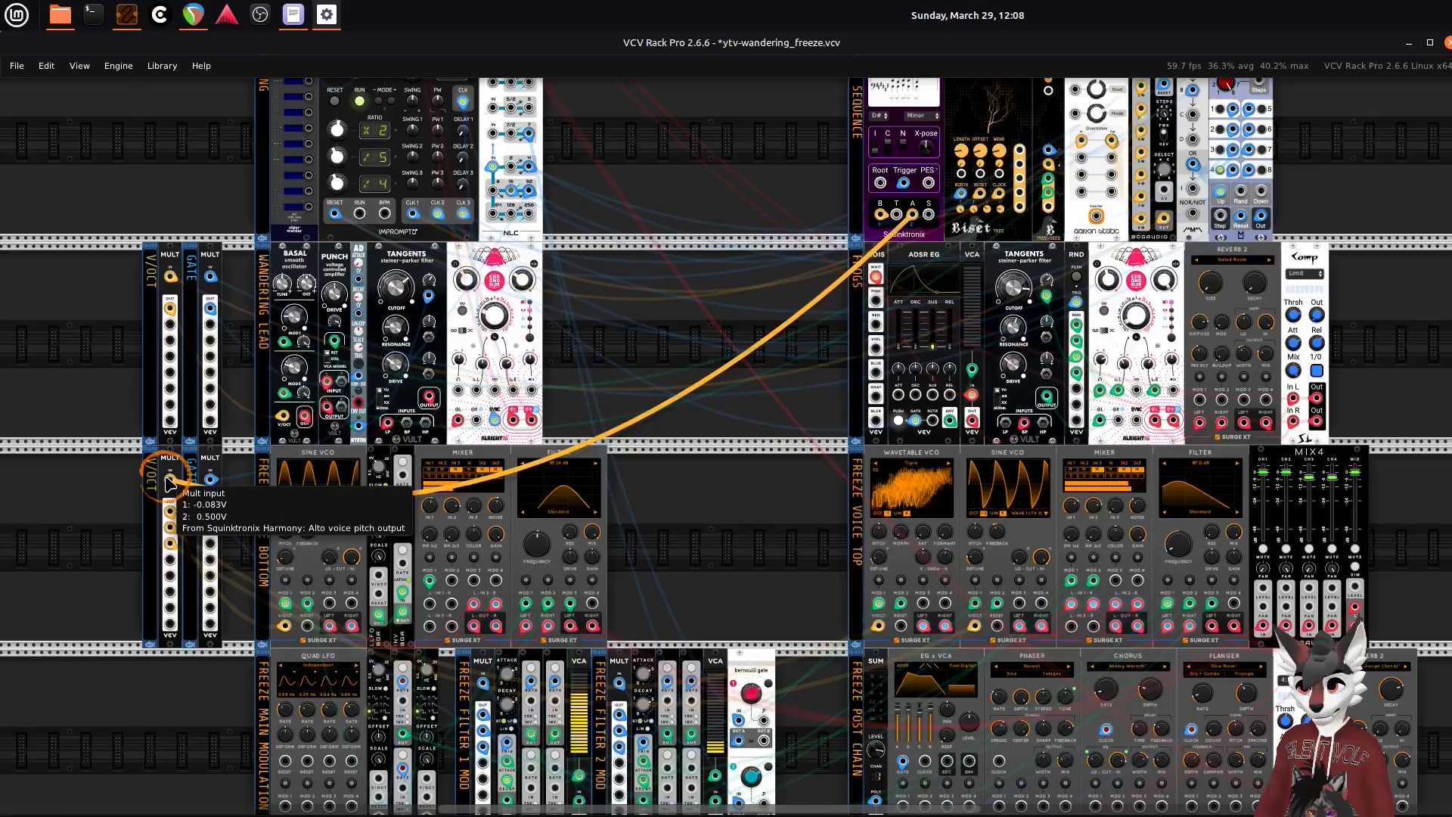
- Import the selection file UTIL-record_multitrack_and_midi.vcvs into the patch
{"action": "left_click_drag", "start_coordinate": [720, 326], "coordinate": [647, 402]}
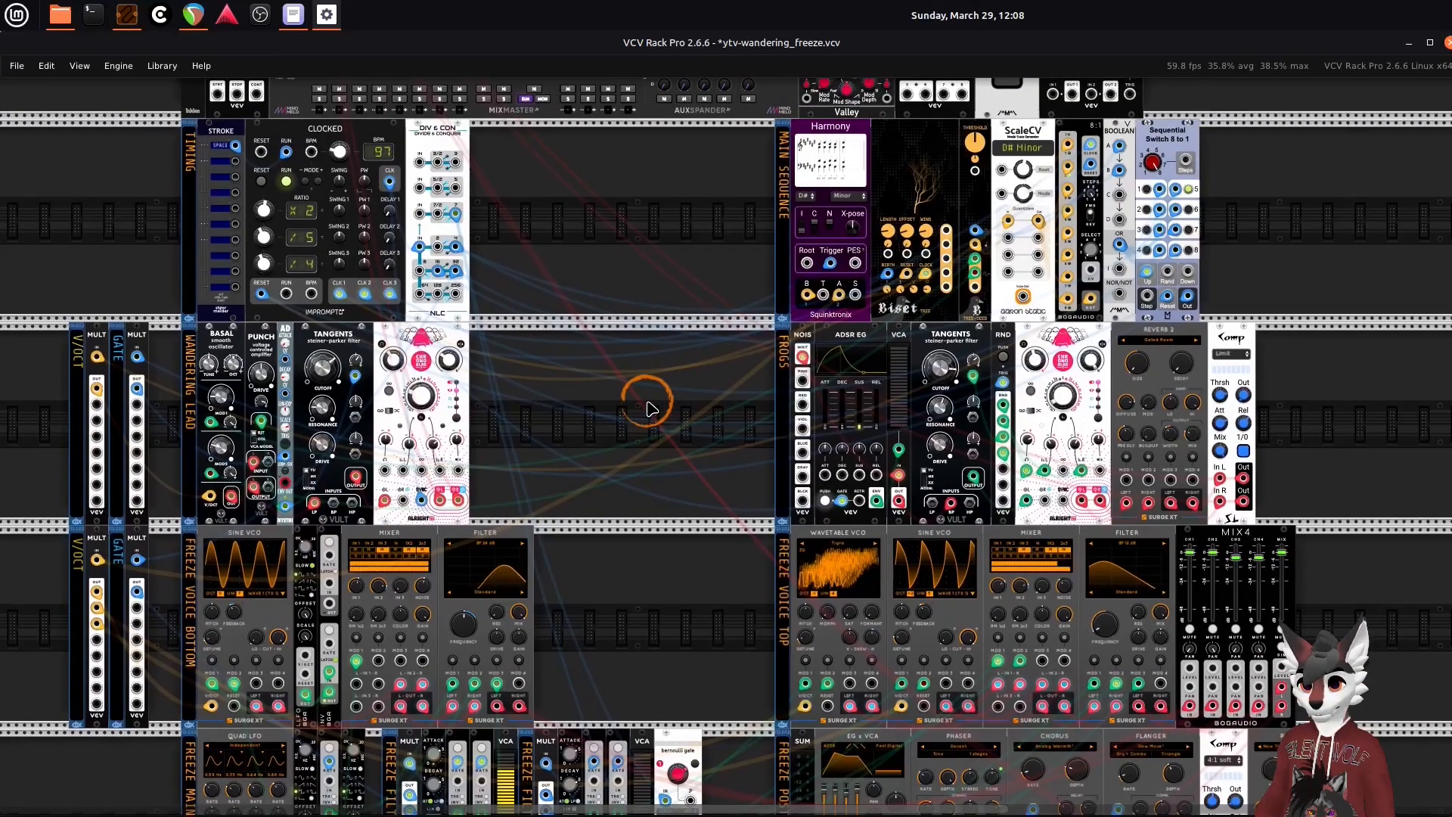
{"action": "left_click_drag", "start_coordinate": [640, 290], "coordinate": [750, 613]}
{"action": "left_click_drag", "start_coordinate": [714, 189], "coordinate": [753, 346]}
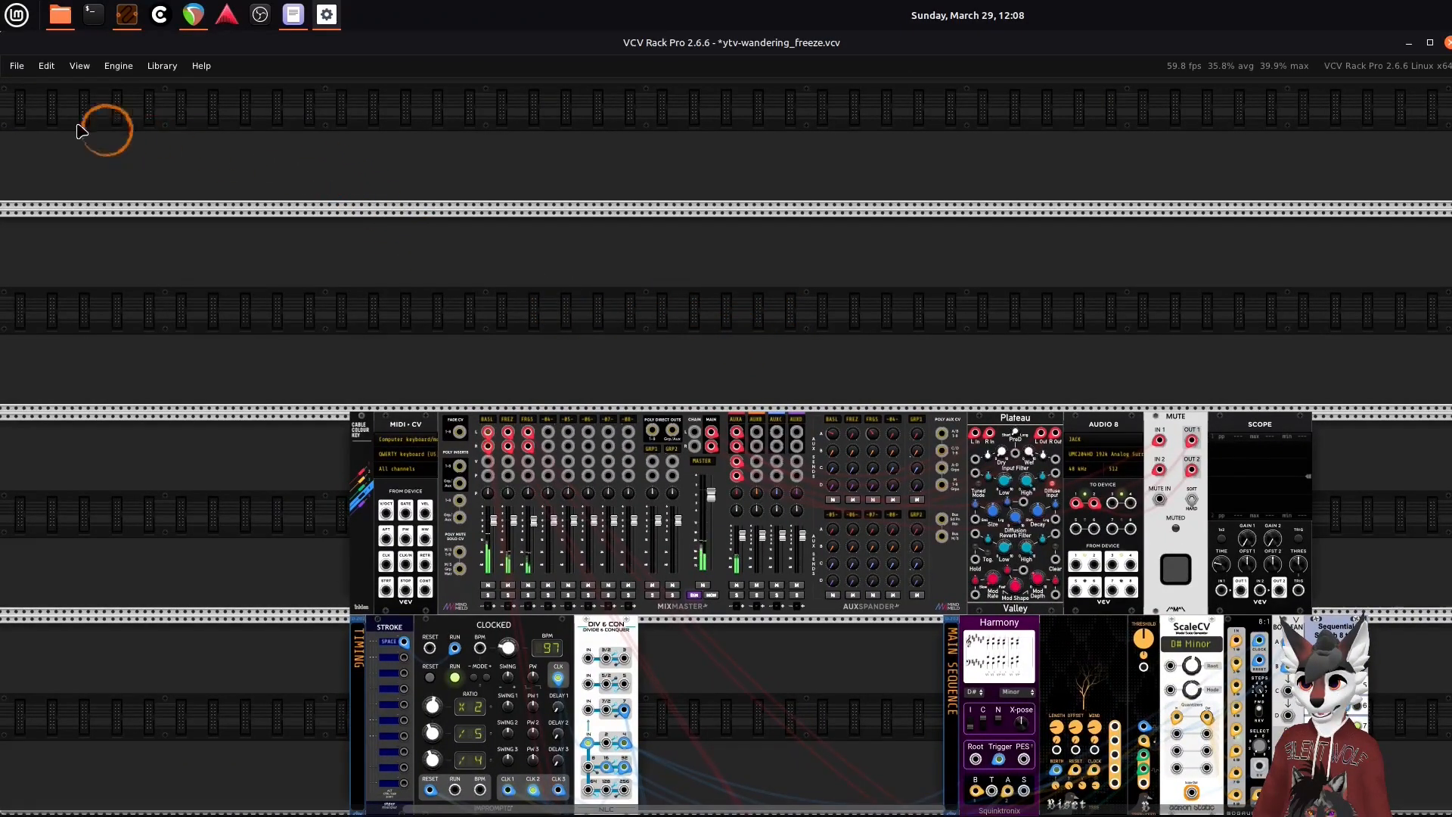
{"action": "left_click", "coordinate": [17, 68]}
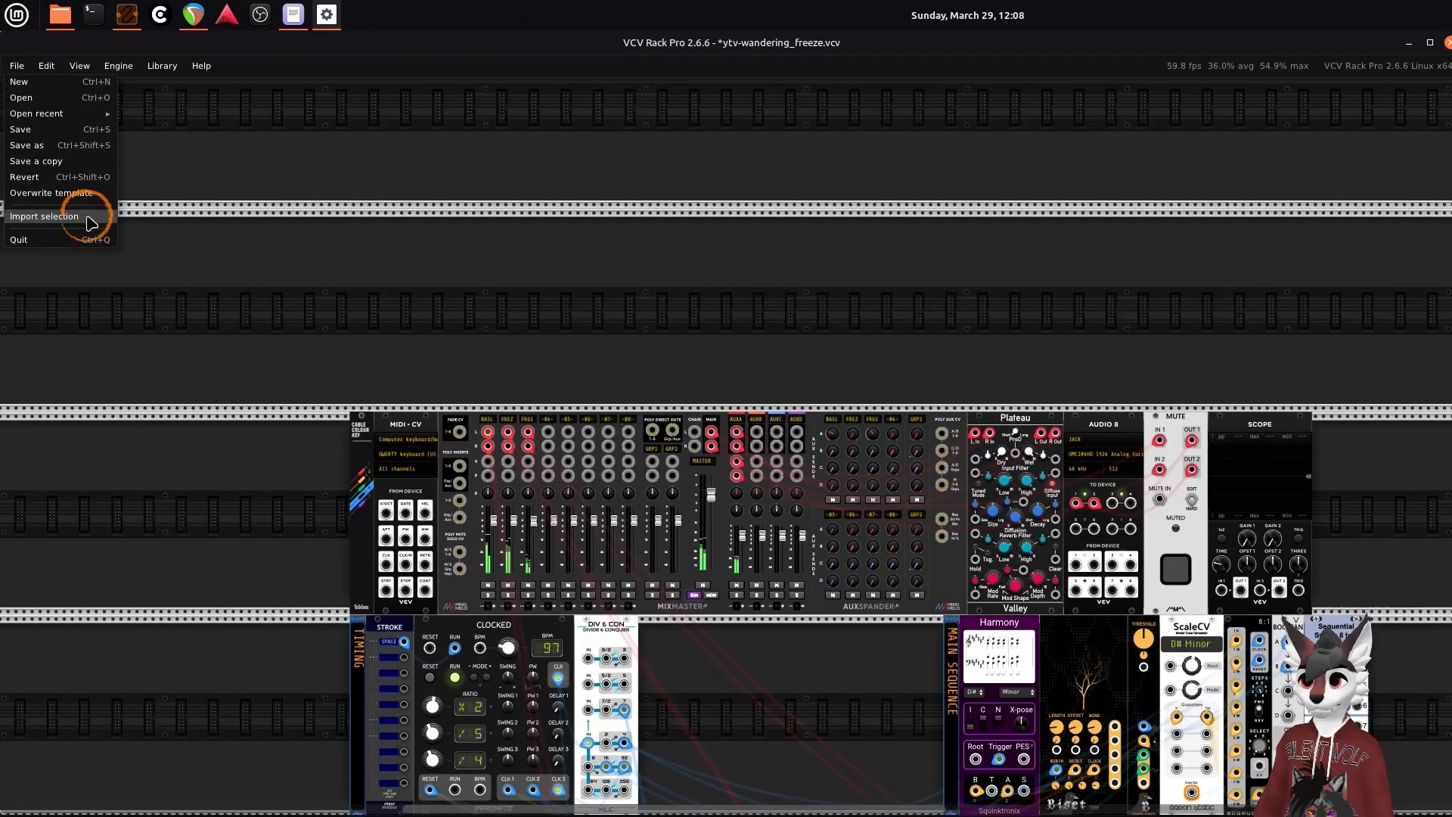
{"action": "left_click", "coordinate": [46, 216]}
{"action": "scroll", "coordinate": [791, 333], "scroll_direction": "down", "scroll_amount": 10}
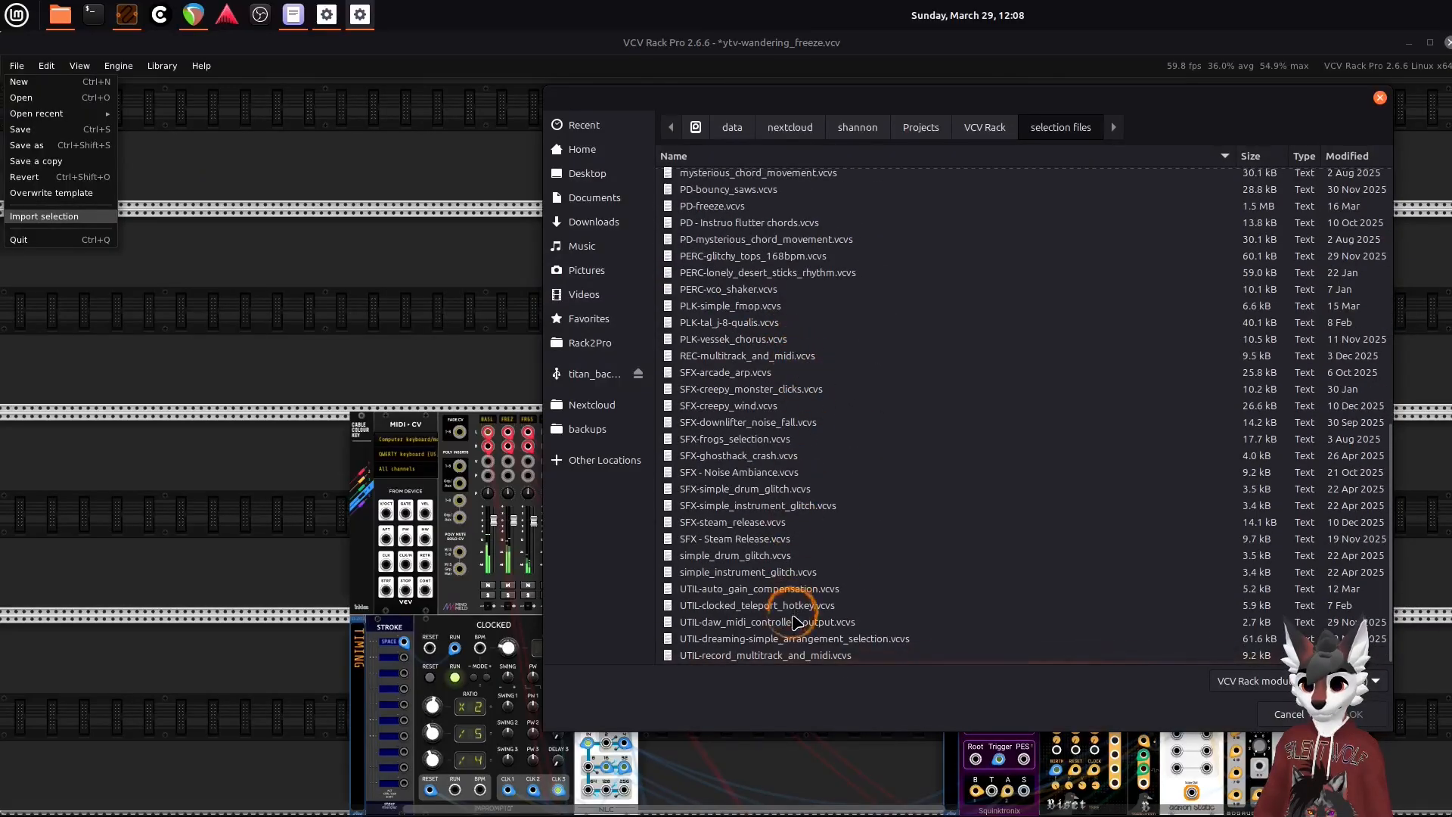
{"action": "left_click", "coordinate": [791, 657]}
{"action": "left_click", "coordinate": [1355, 715]}
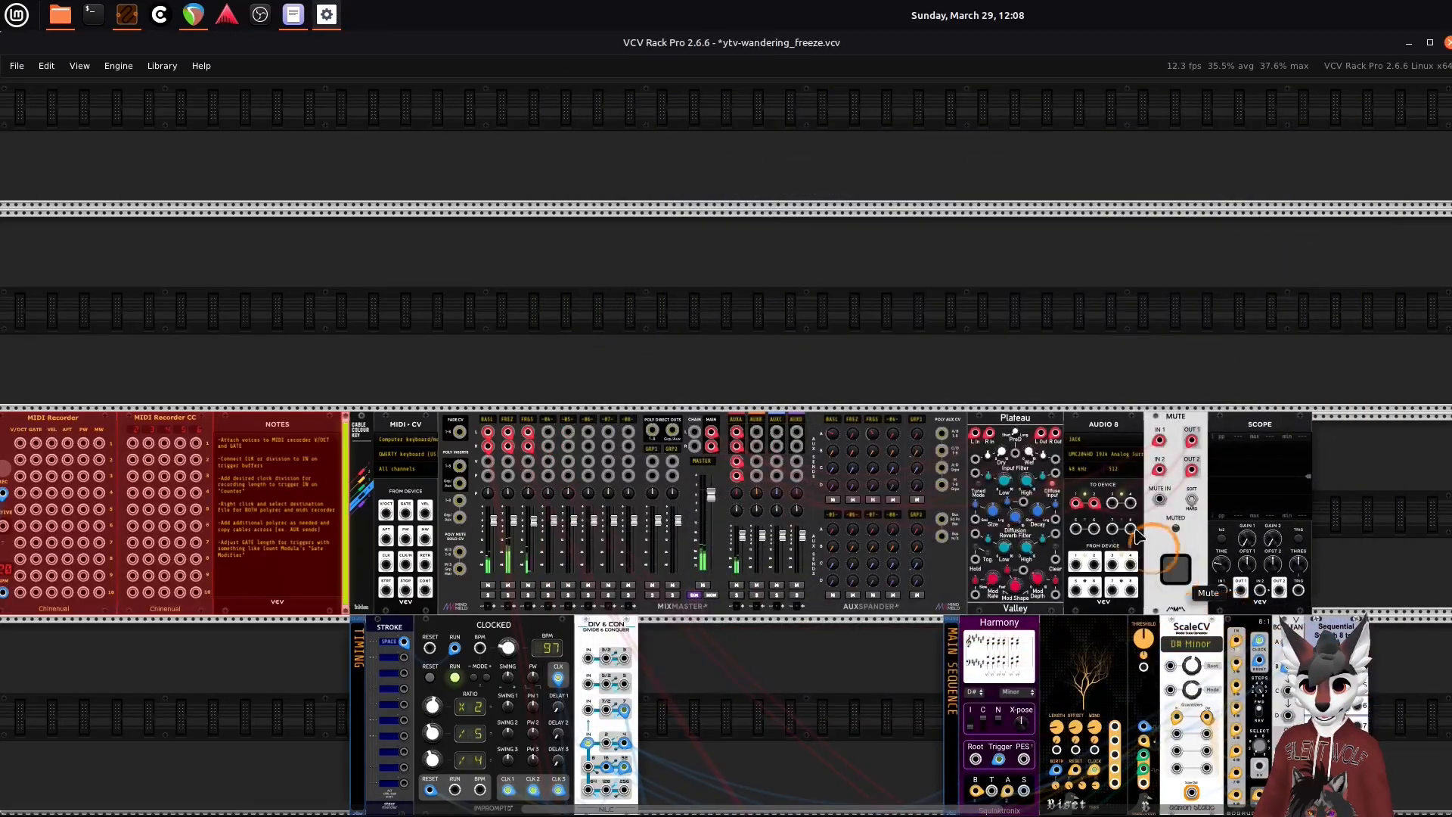
- Move the imported recording modules to the empty row directly above MixMaster and deselect them
{"action": "left_click", "coordinate": [560, 540]}
{"action": "left_click_drag", "start_coordinate": [274, 528], "coordinate": [1106, 314]}
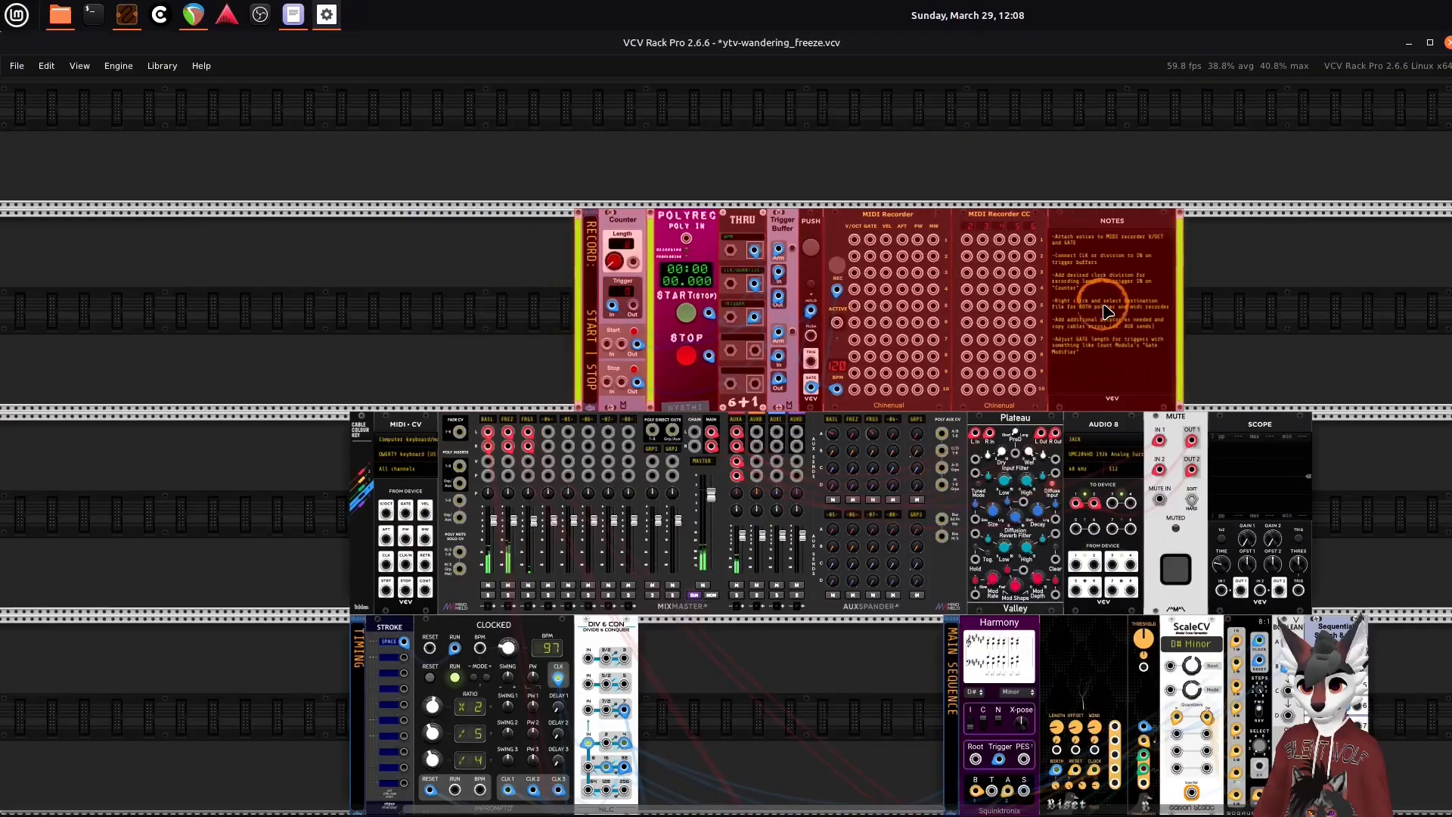
{"action": "scroll", "coordinate": [801, 432], "scroll_direction": "up", "scroll_amount": 2}
{"action": "left_click", "coordinate": [428, 301]}
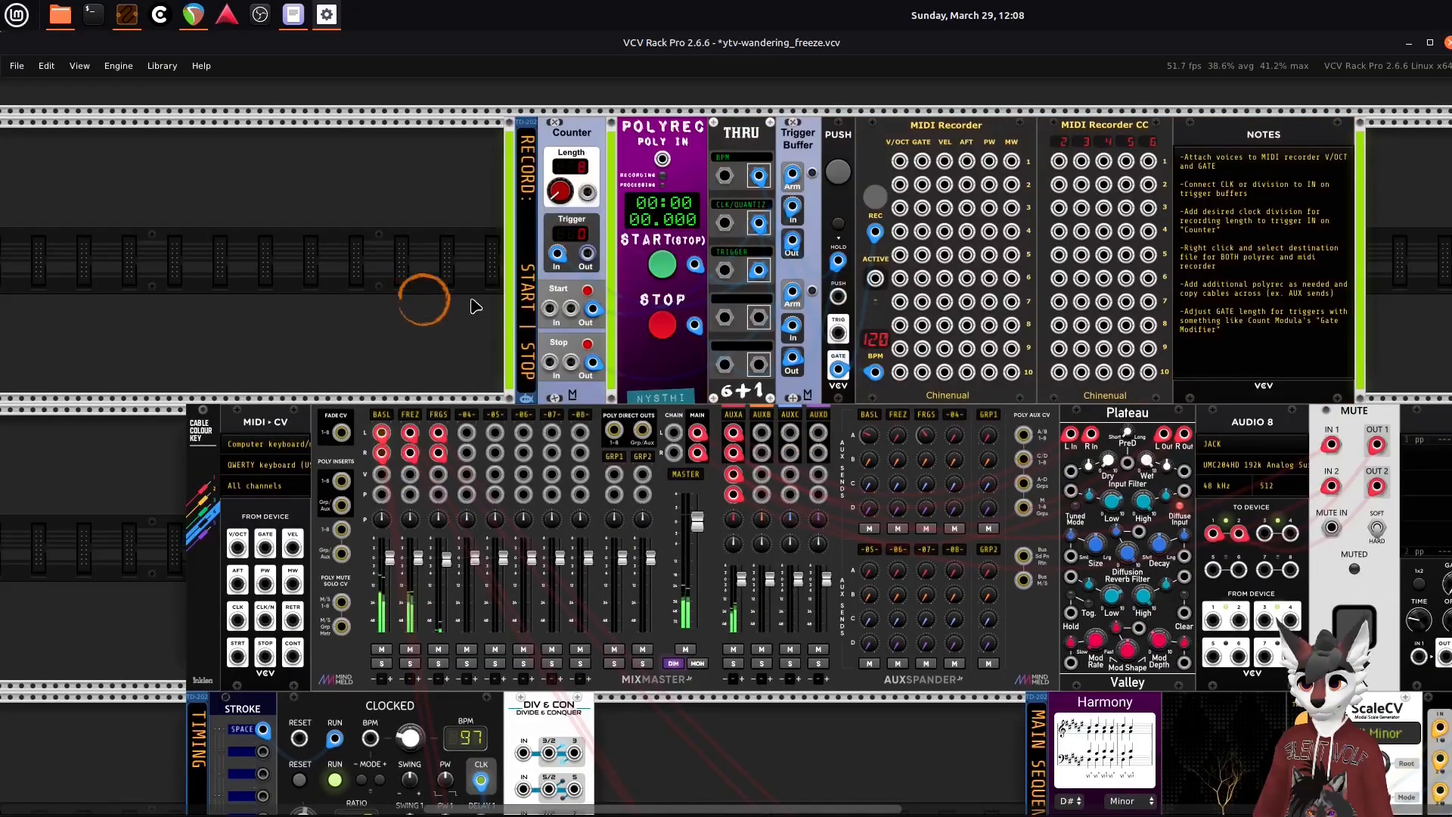
{"action": "left_click_drag", "start_coordinate": [660, 283], "coordinate": [622, 357]}
{"action": "scroll", "coordinate": [585, 364], "scroll_direction": "up", "scroll_amount": 2}
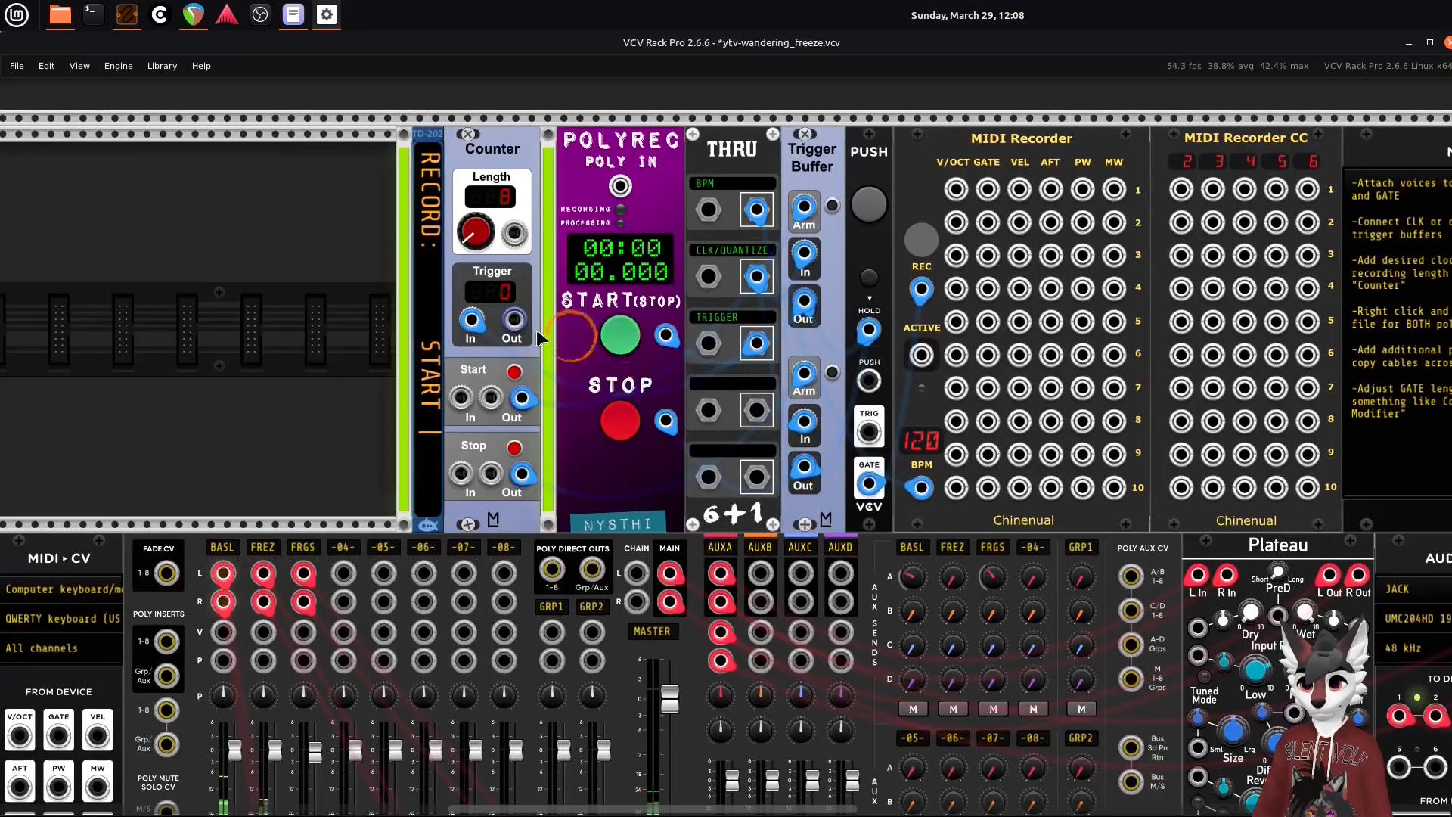
- Move the Timing label, Stroke and Clocked up into the recording row, directly before the Record block
{"action": "left_click_drag", "start_coordinate": [538, 330], "coordinate": [370, 375]}
{"action": "left_click_drag", "start_coordinate": [678, 441], "coordinate": [569, 456]}
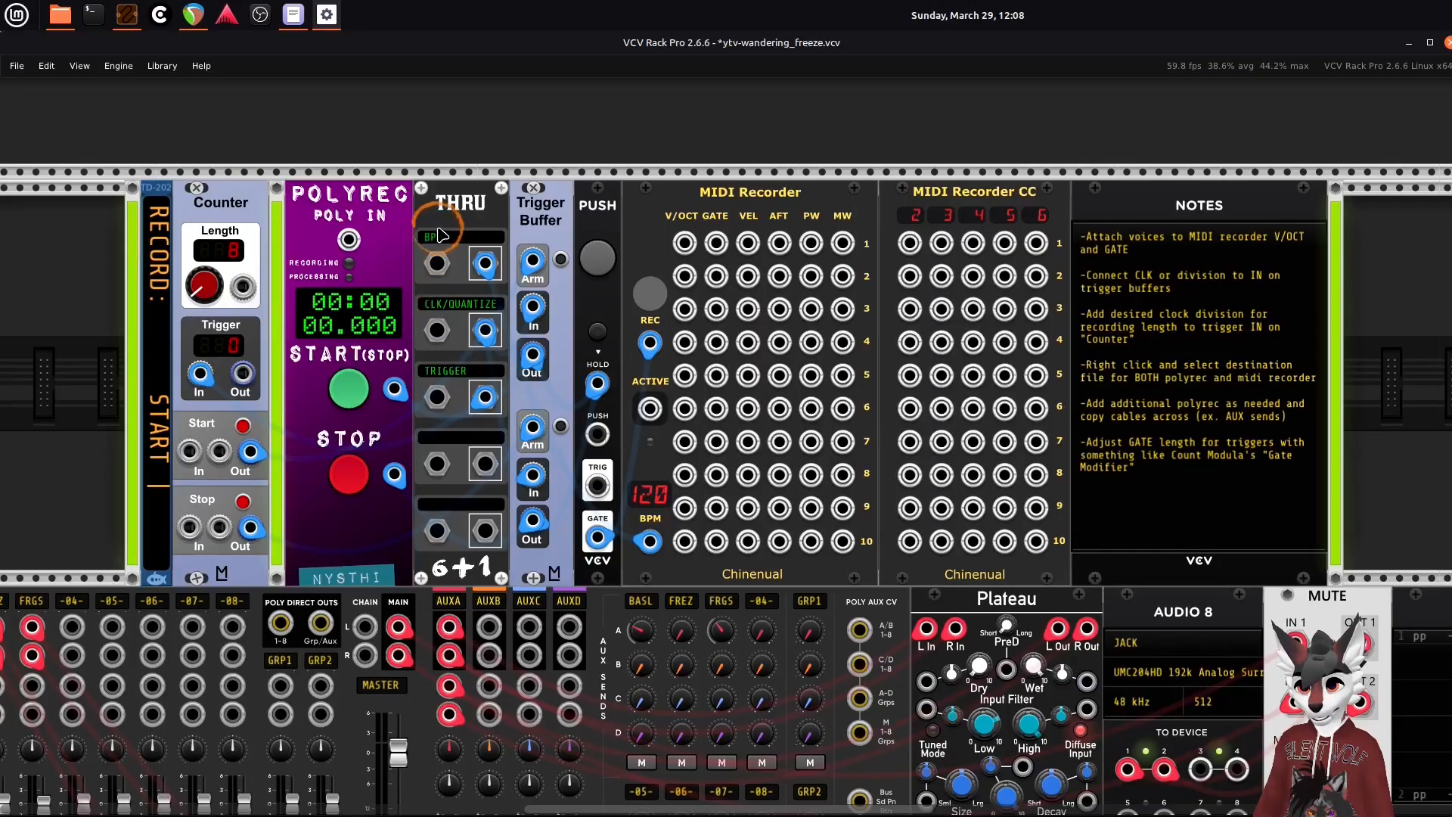
{"action": "left_click_drag", "start_coordinate": [313, 326], "coordinate": [479, 326]}
{"action": "scroll", "coordinate": [429, 312], "scroll_direction": "down", "scroll_amount": 2}
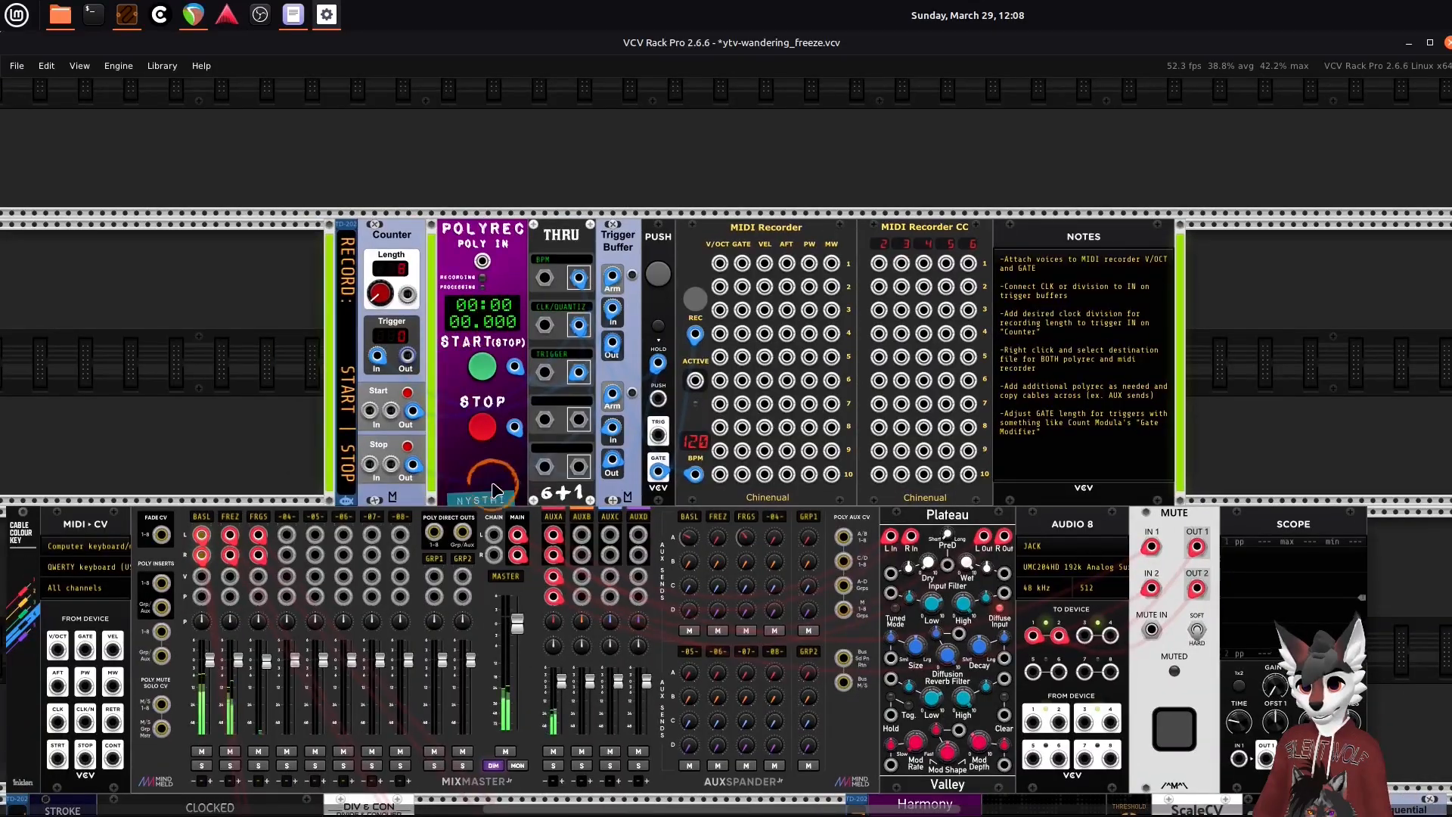
{"action": "scroll", "coordinate": [522, 481], "scroll_direction": "down", "scroll_amount": 2}
{"action": "mouse_move", "coordinate": [541, 496]}
{"action": "left_mouse_down"}
{"action": "mouse_move", "coordinate": [574, 516]}
{"action": "mouse_move", "coordinate": [625, 428]}
{"action": "mouse_move", "coordinate": [645, 343]}
{"action": "left_mouse_up"}
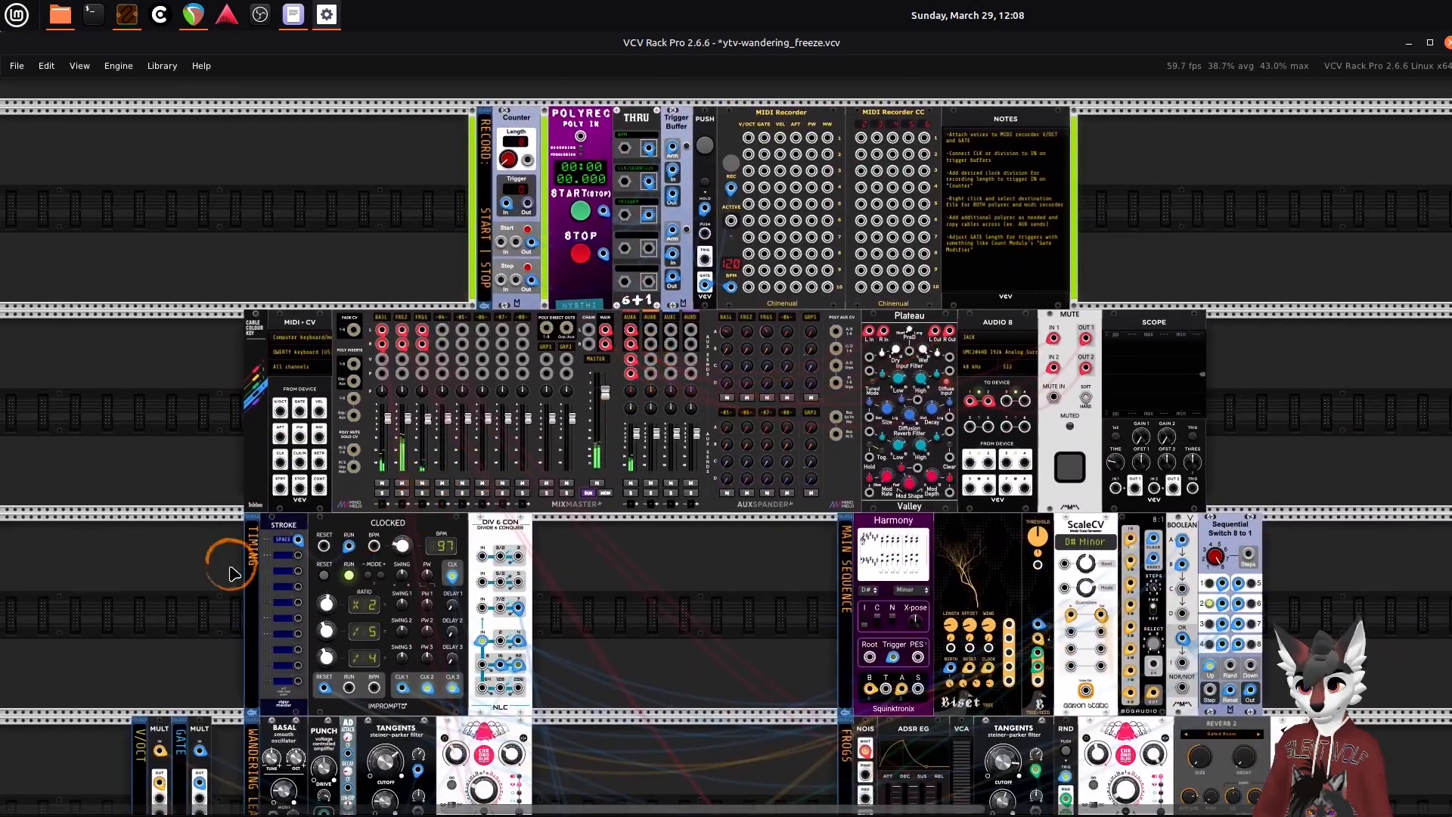
{"action": "mouse_move", "coordinate": [220, 579]}
{"action": "left_mouse_down"}
{"action": "mouse_move", "coordinate": [360, 584]}
{"action": "mouse_move", "coordinate": [132, 378]}
{"action": "mouse_move", "coordinate": [382, 261]}
{"action": "left_mouse_up"}
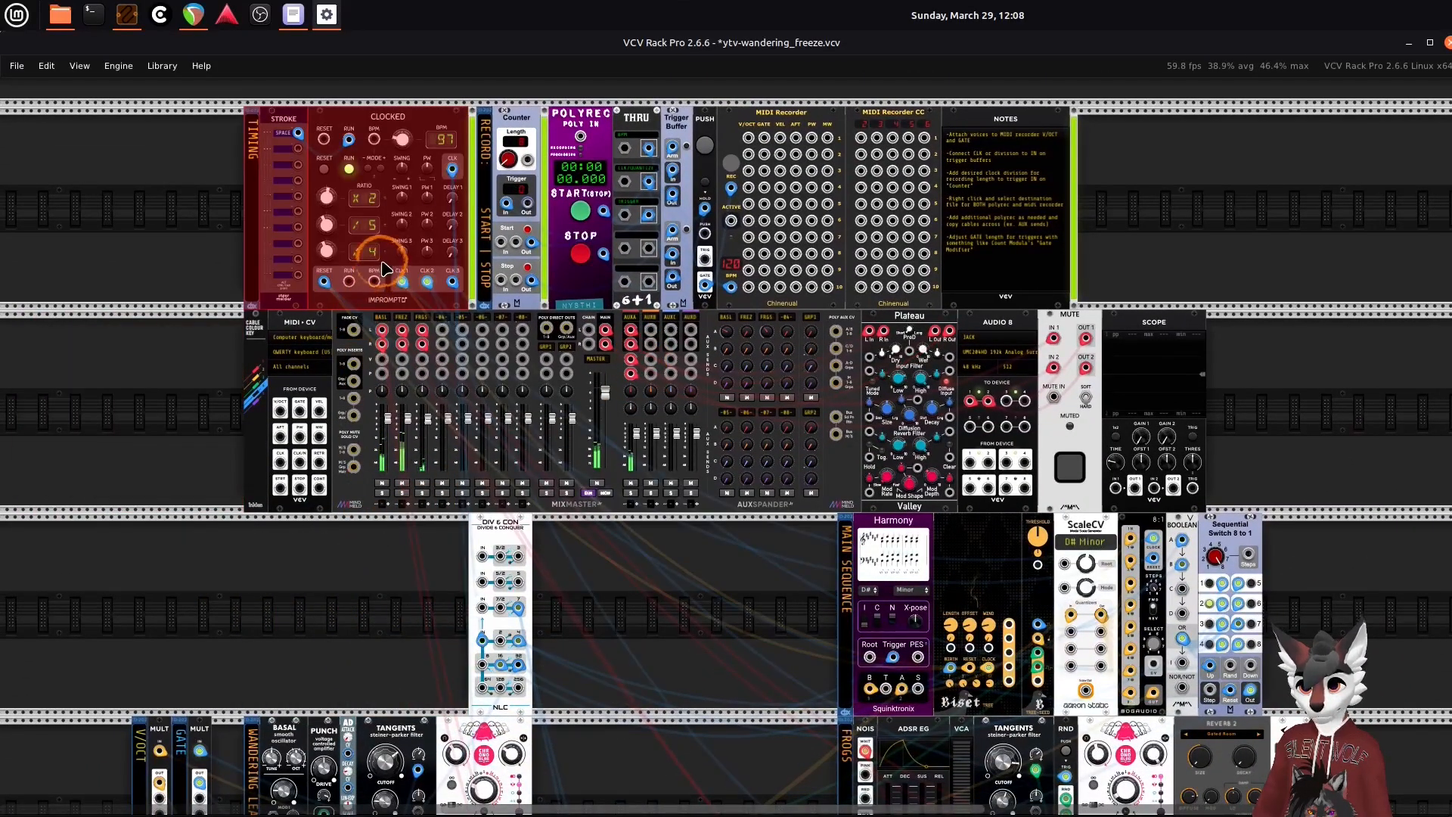
- Patch Clocked's BPM output to THRU's BPM input and trace the BPM connection onward to MIDI Recorder
{"action": "scroll", "coordinate": [648, 243], "scroll_direction": "up", "scroll_amount": 3}
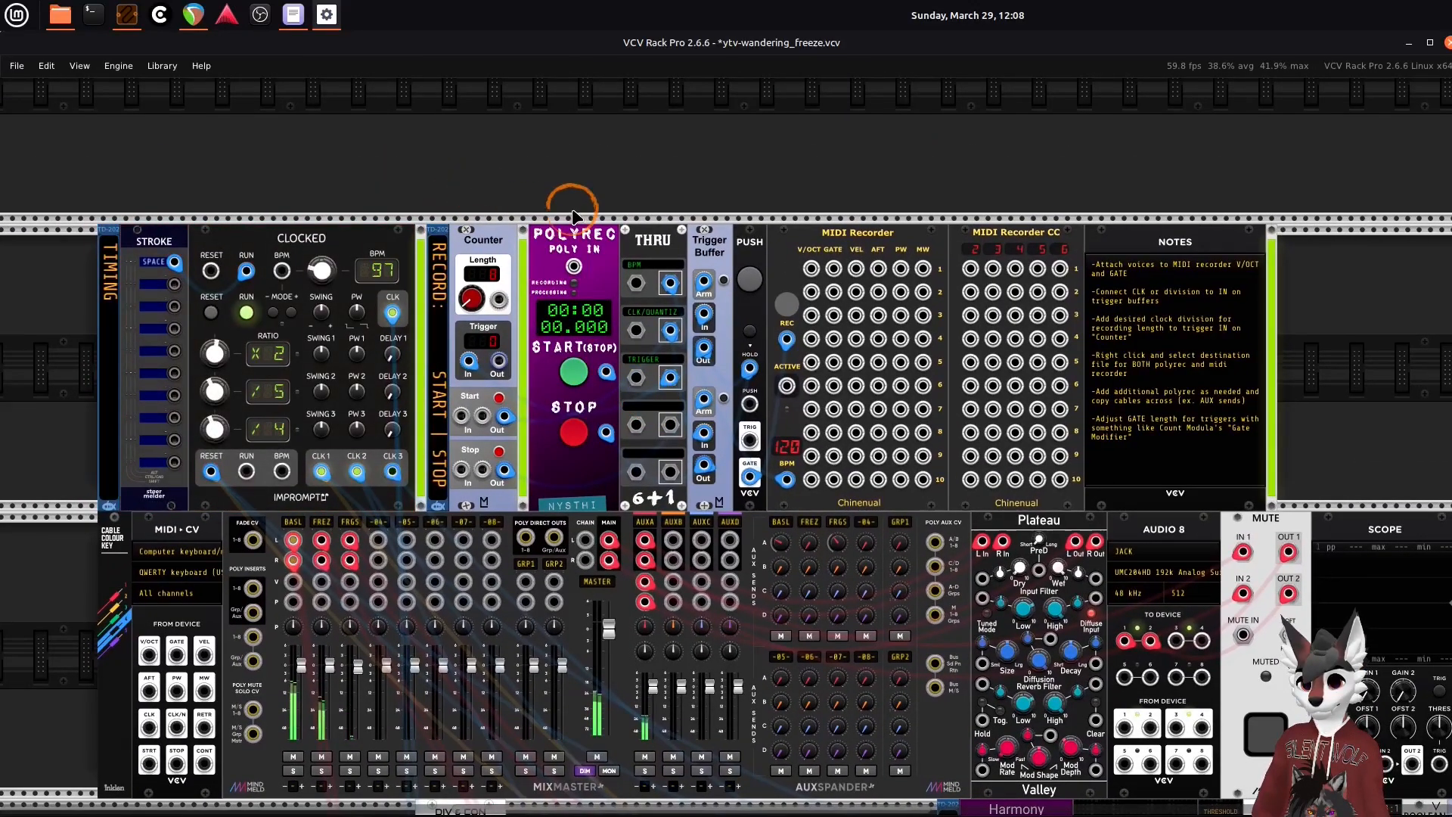
{"action": "scroll", "coordinate": [567, 204], "scroll_direction": "up", "scroll_amount": 3}
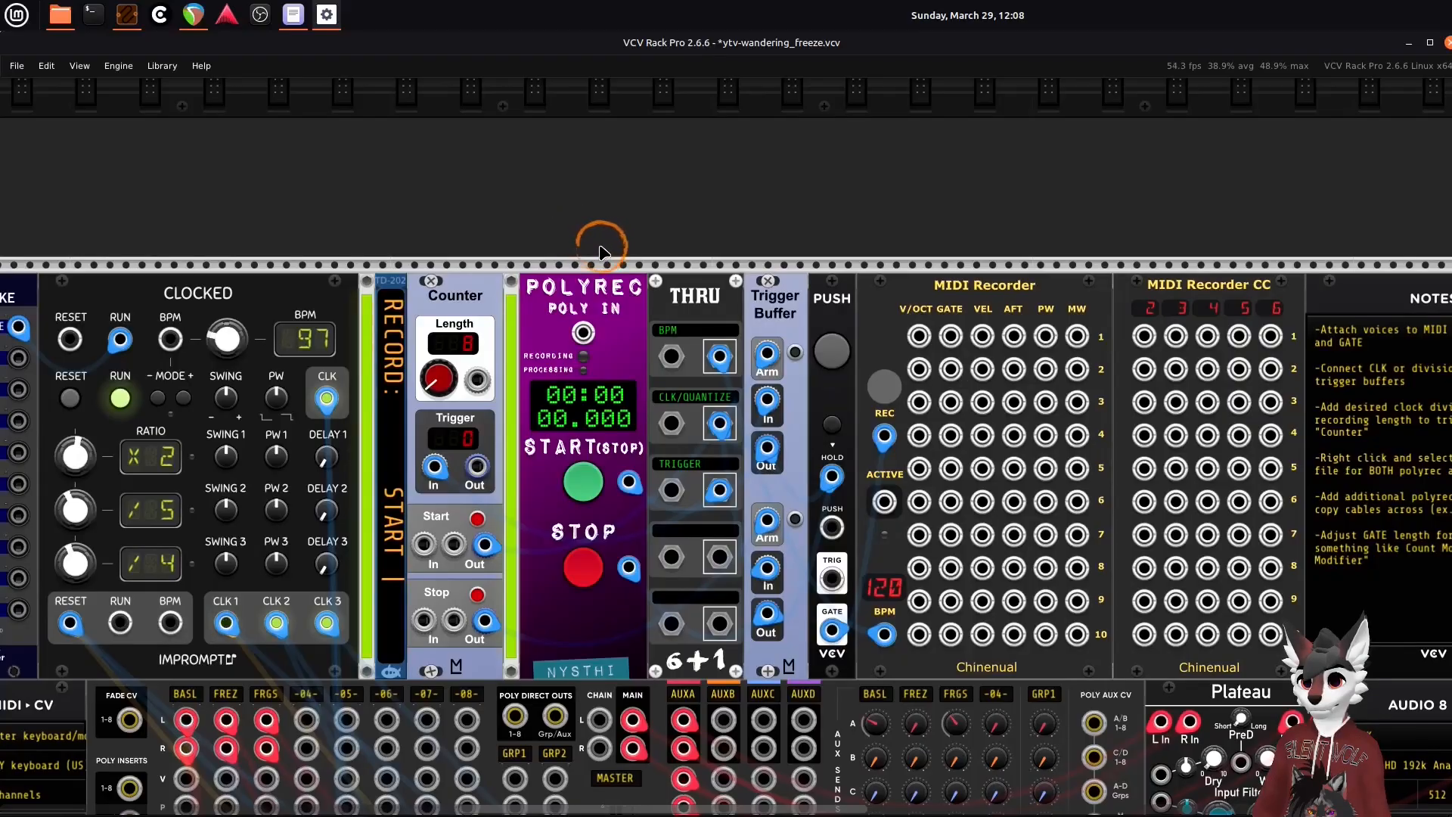
{"action": "left_click_drag", "start_coordinate": [582, 240], "coordinate": [707, 209]}
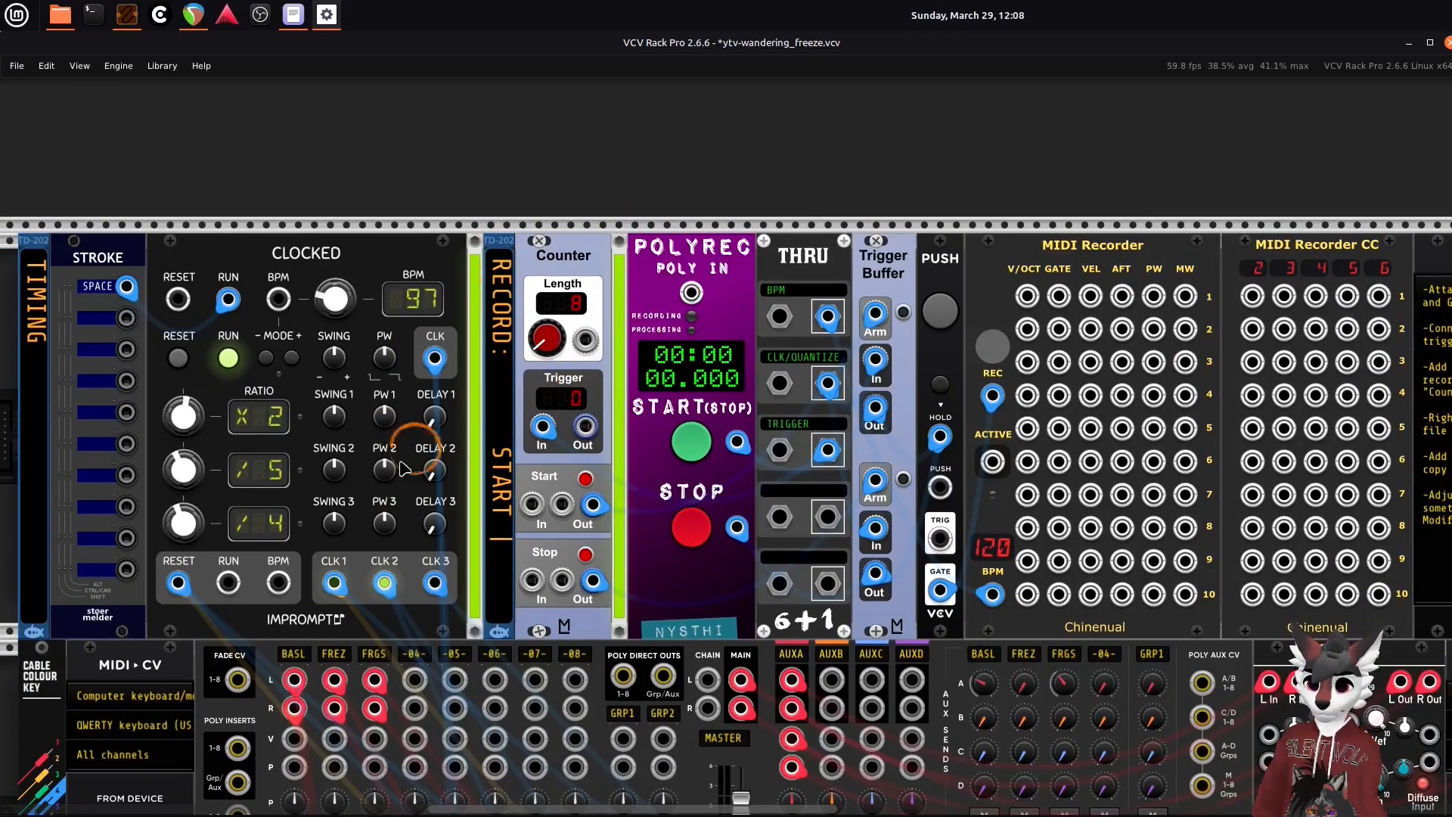
{"action": "left_click_drag", "start_coordinate": [280, 593], "coordinate": [774, 321]}
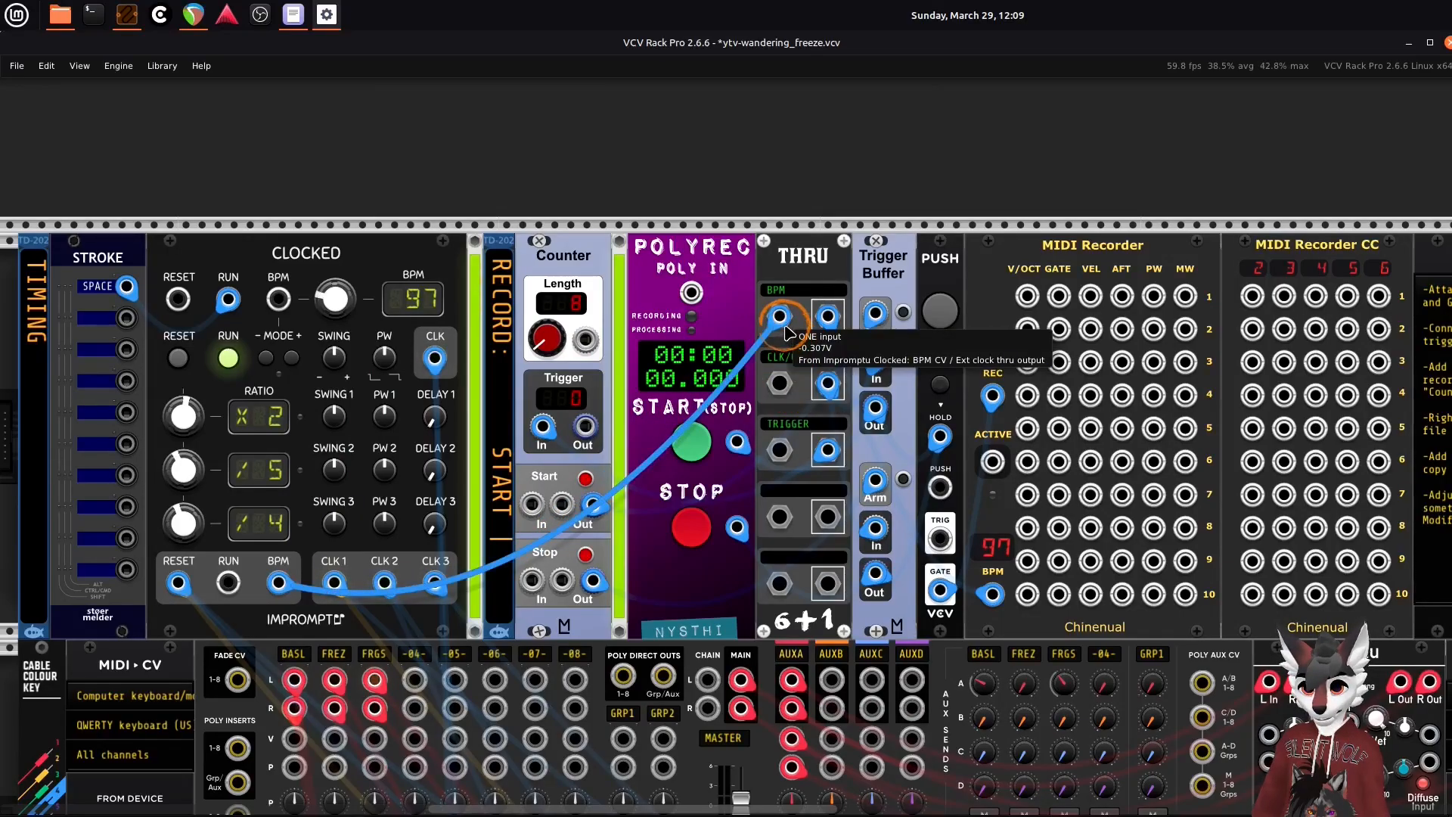
{"action": "left_click_drag", "start_coordinate": [828, 318], "coordinate": [992, 594]}
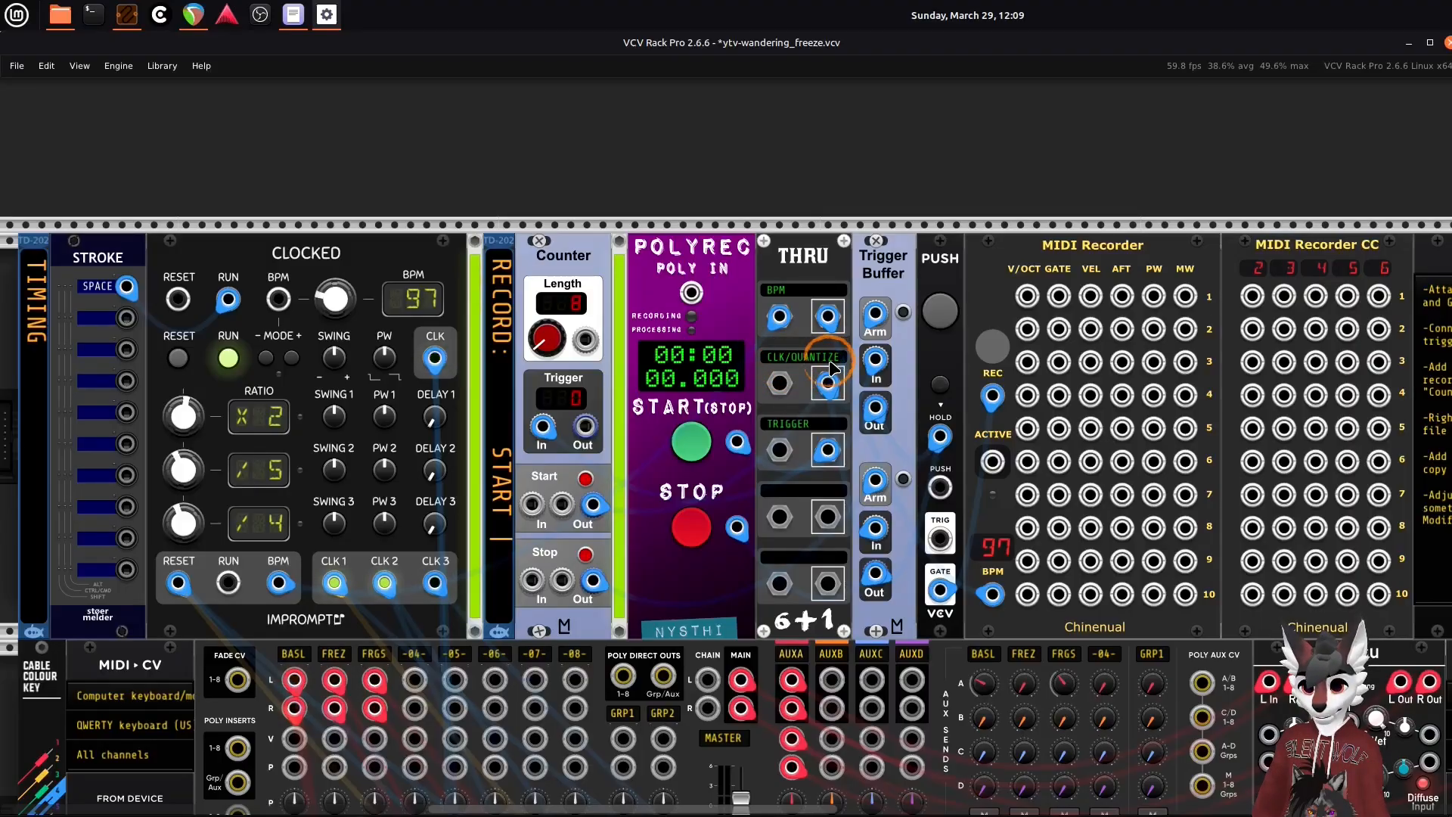
- Patch Clocked's master CLK output to THRU's CLK/Quantize input and its CLK 3 output to THRU's Trigger input
{"action": "left_click_drag", "start_coordinate": [779, 381], "coordinate": [435, 358]}
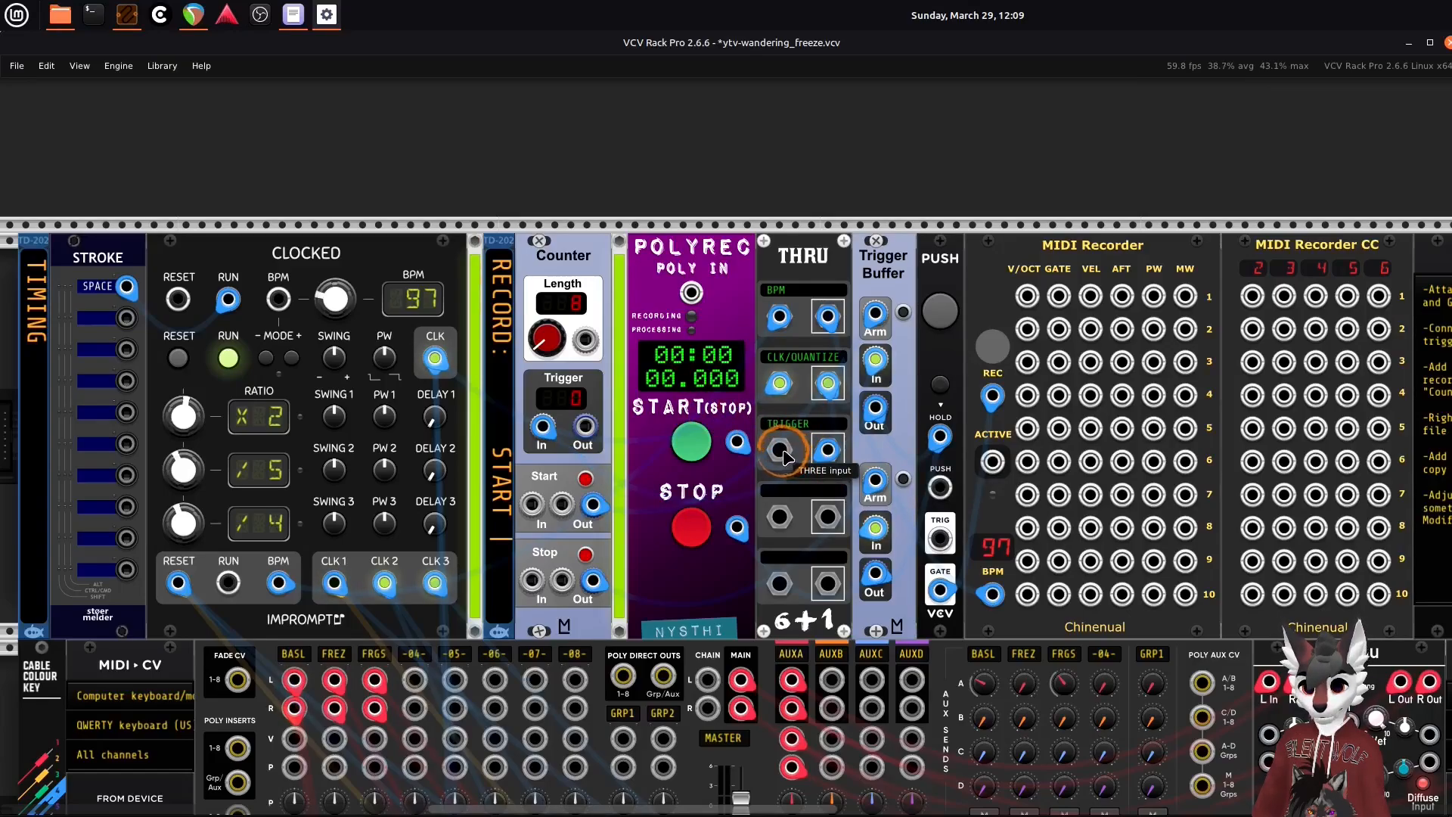
{"action": "left_click_drag", "start_coordinate": [787, 459], "coordinate": [811, 418]}
{"action": "left_click", "coordinate": [227, 551]}
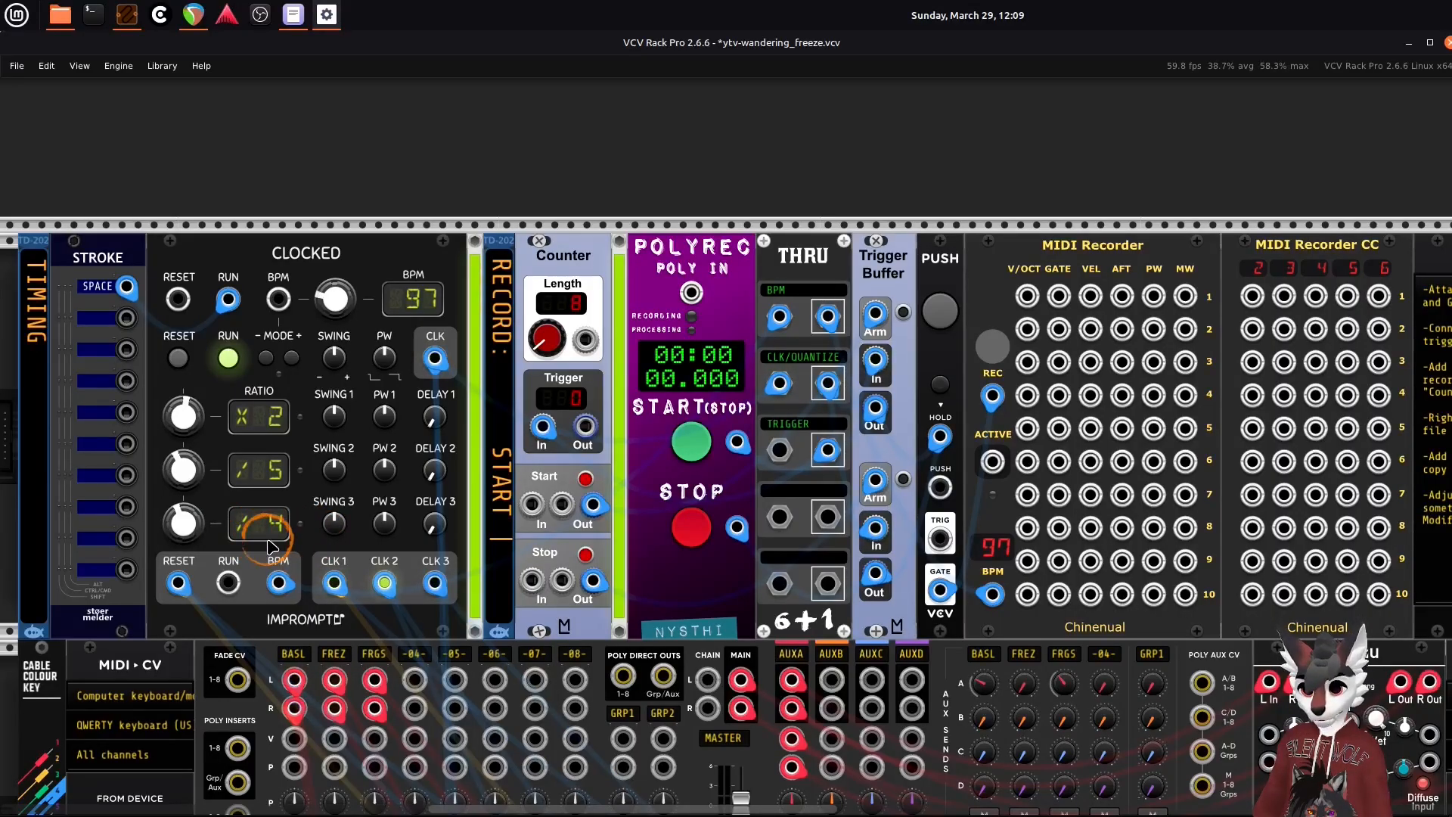
{"action": "left_click_drag", "start_coordinate": [779, 450], "coordinate": [445, 586]}
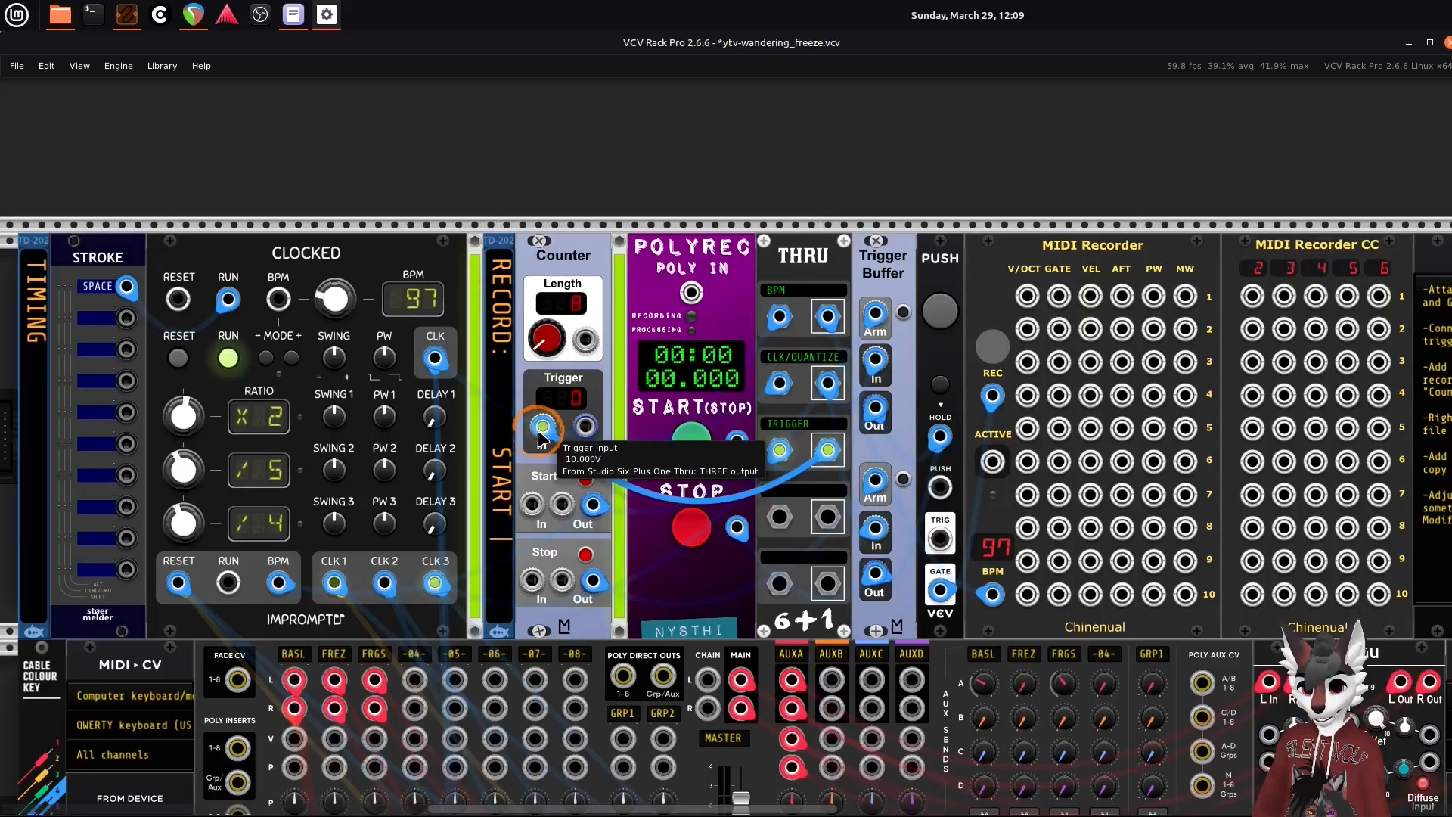
- Set the cable opacity to 28.6% and trace the cable between THRU's Trigger output and Counter's Trigger input
{"action": "left_click", "coordinate": [92, 70]}
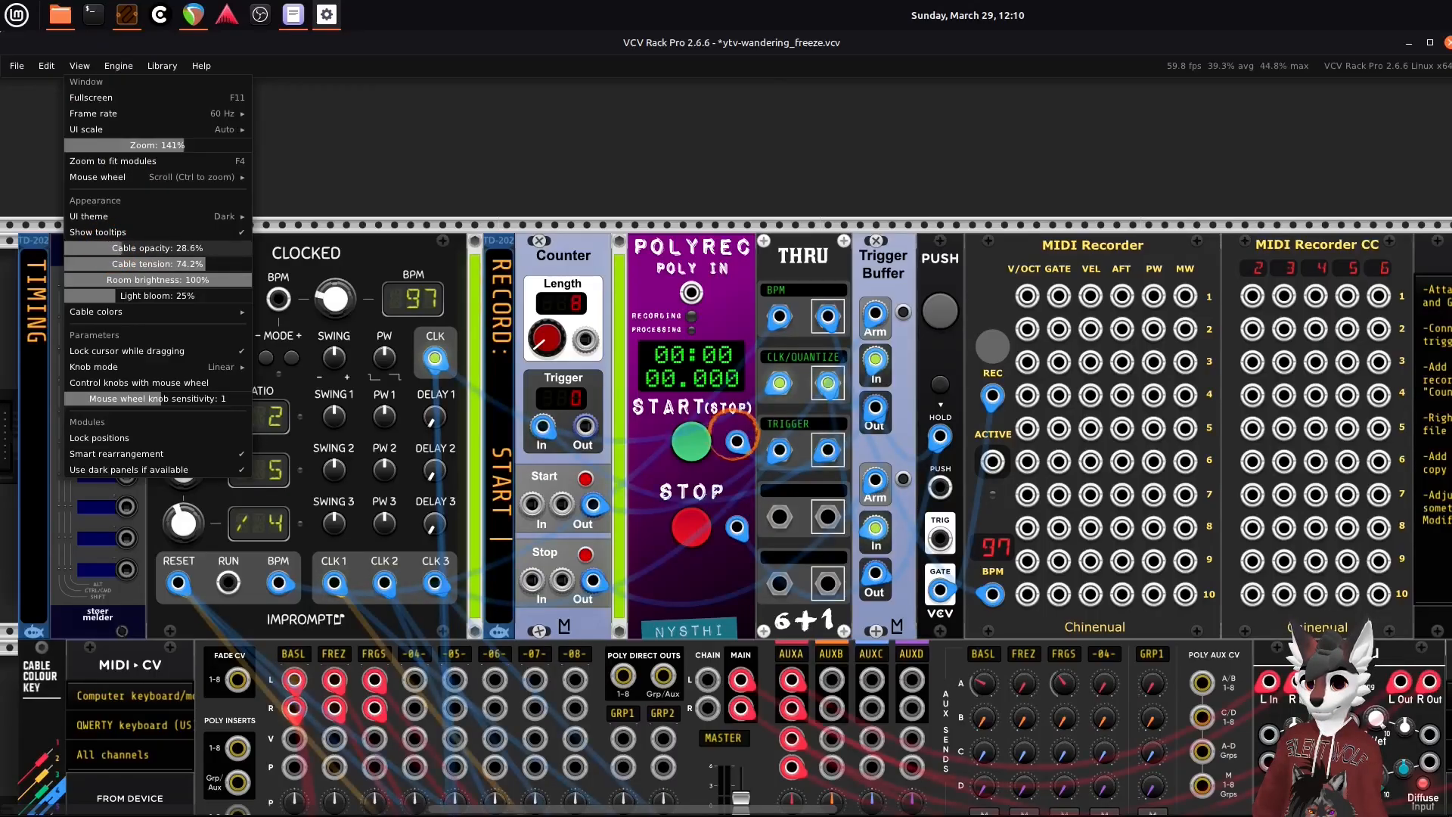
{"action": "left_click", "coordinate": [638, 117]}
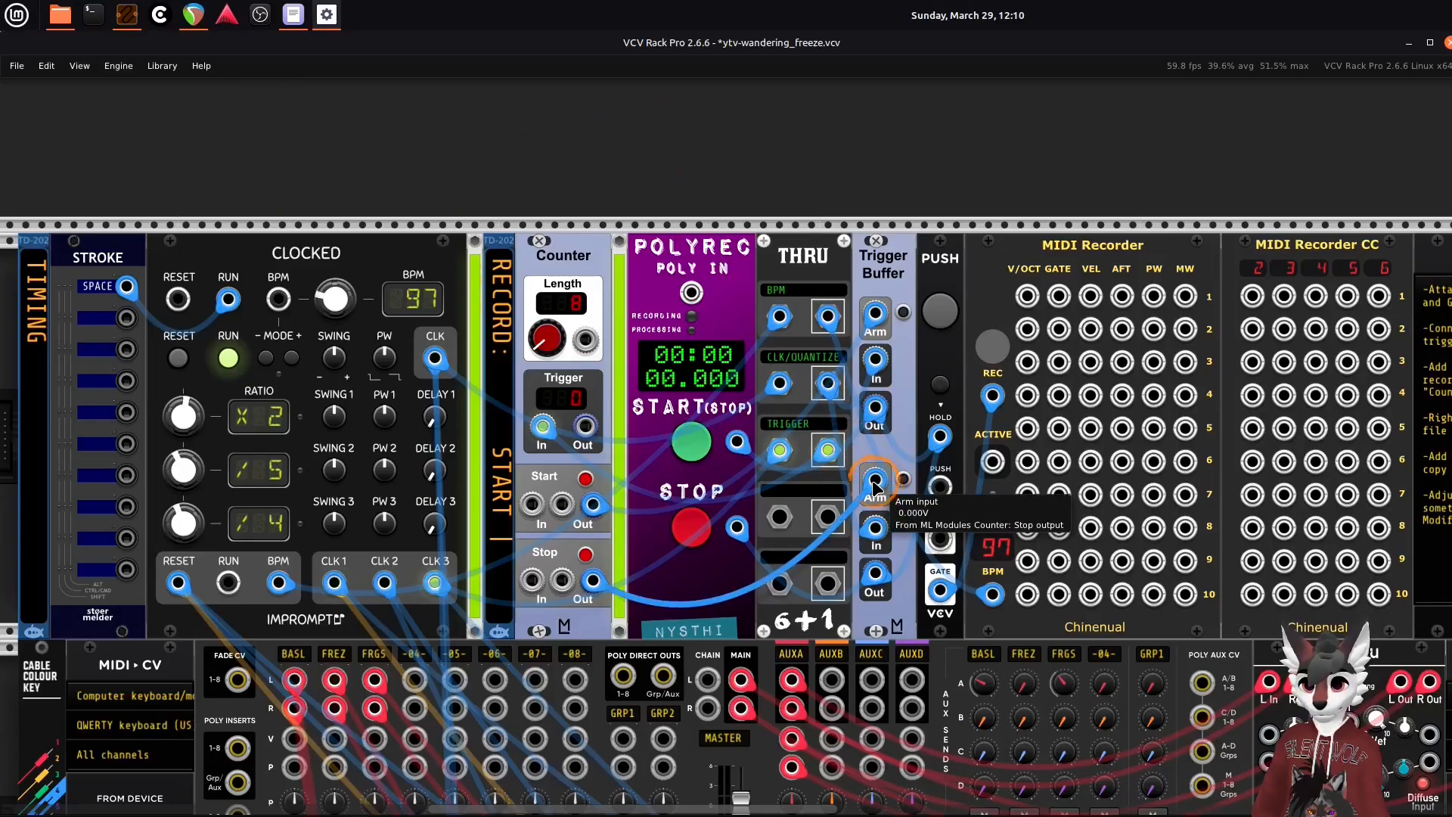
{"action": "mouse_move", "coordinate": [820, 454]}
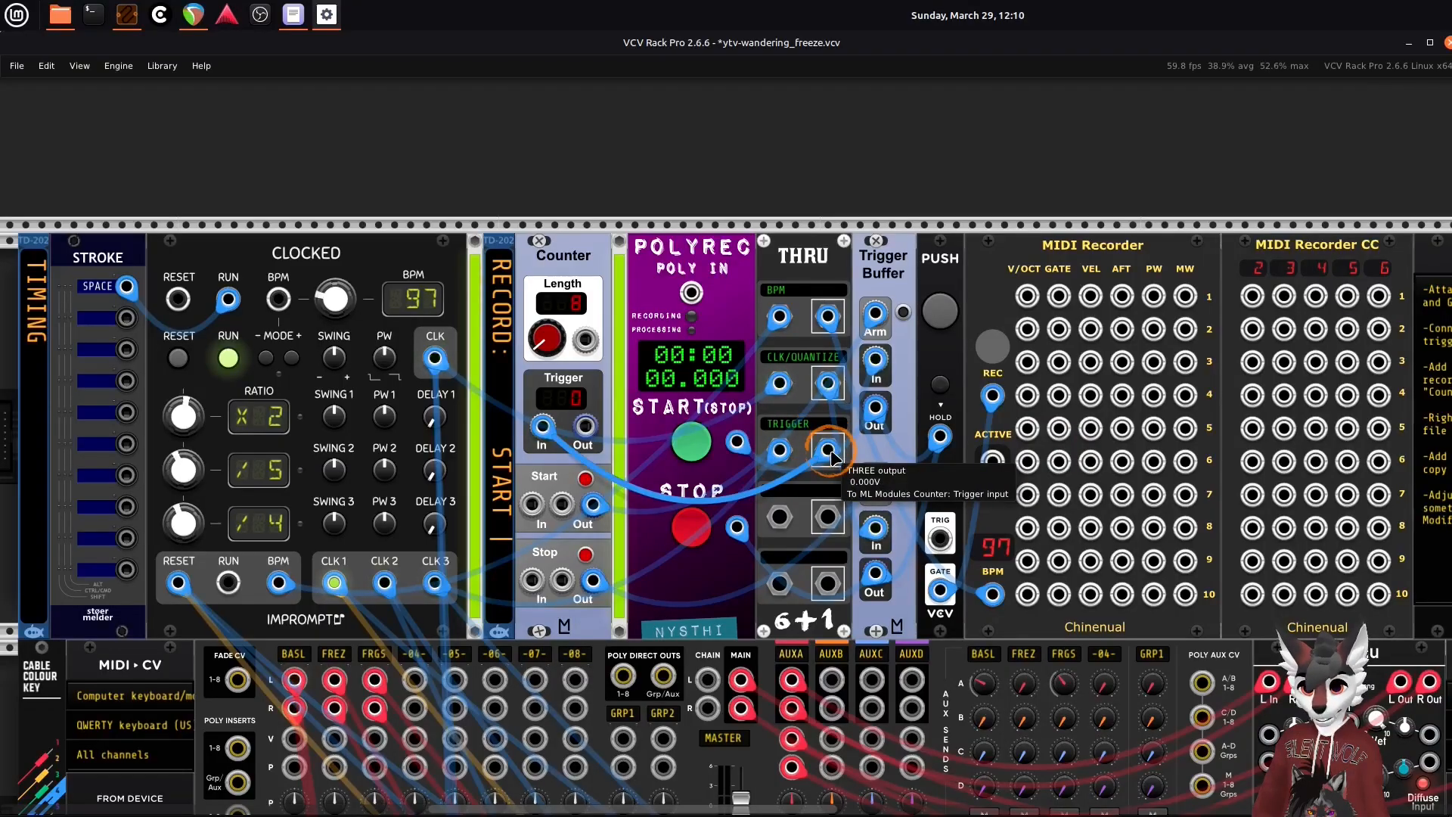
{"action": "mouse_move", "coordinate": [541, 436]}
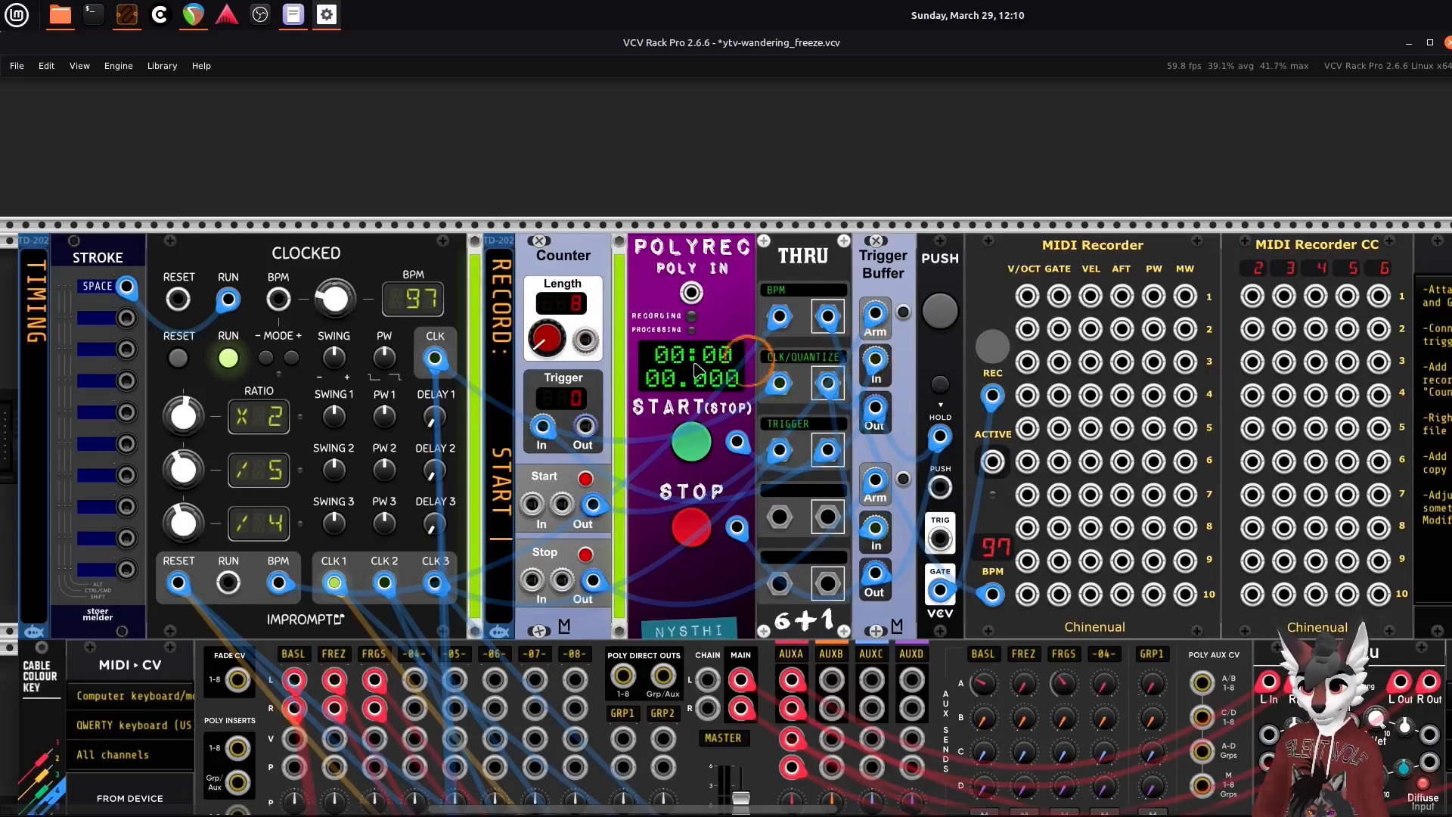
- Shift MIDI Recorder, MIDI Recorder CC and Notes together slightly away from Push, leaving a narrow gap
{"action": "scroll", "coordinate": [756, 355], "scroll_direction": "down", "scroll_amount": 1}
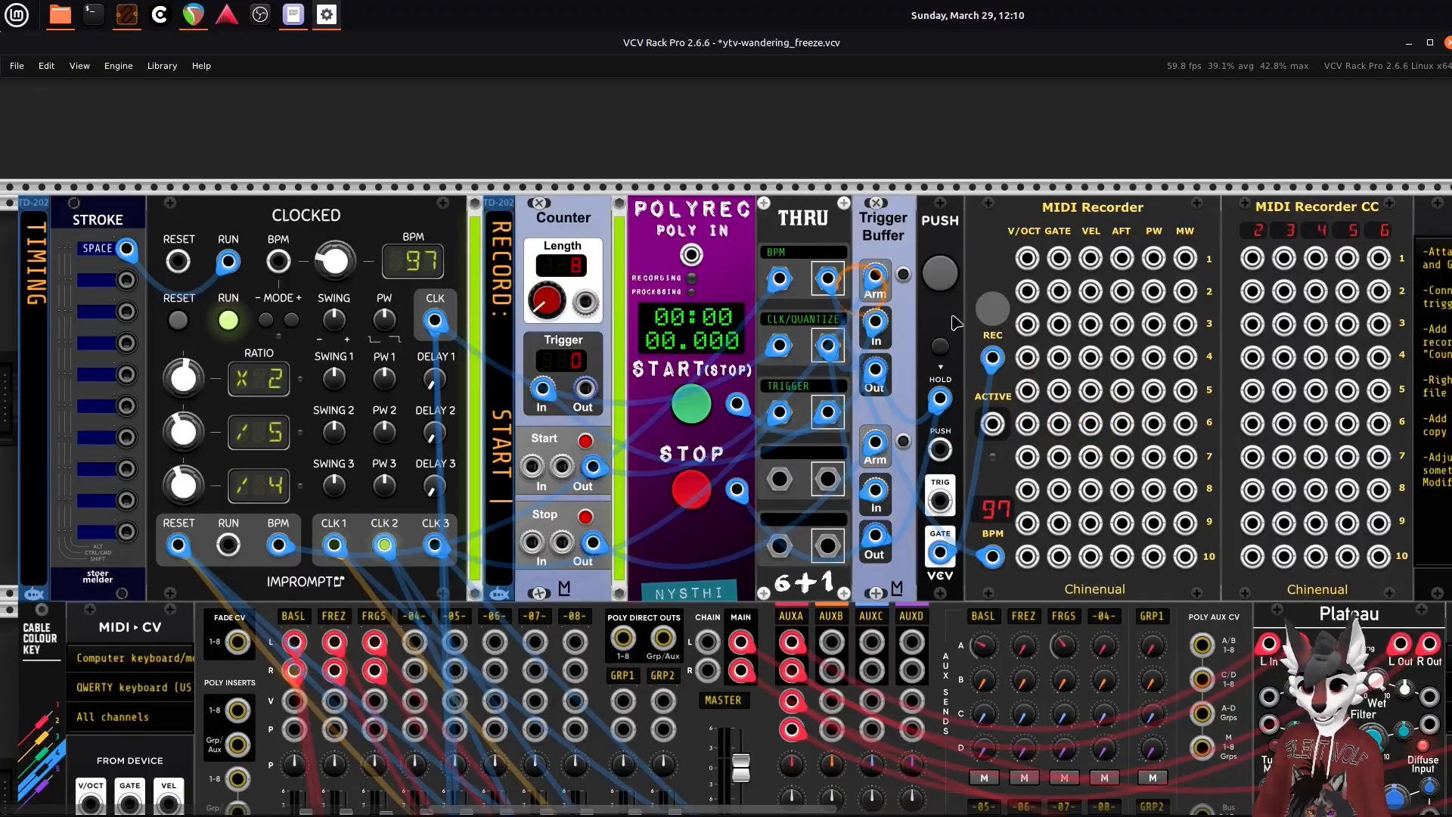
{"action": "scroll", "coordinate": [957, 324], "scroll_direction": "down", "scroll_amount": 1}
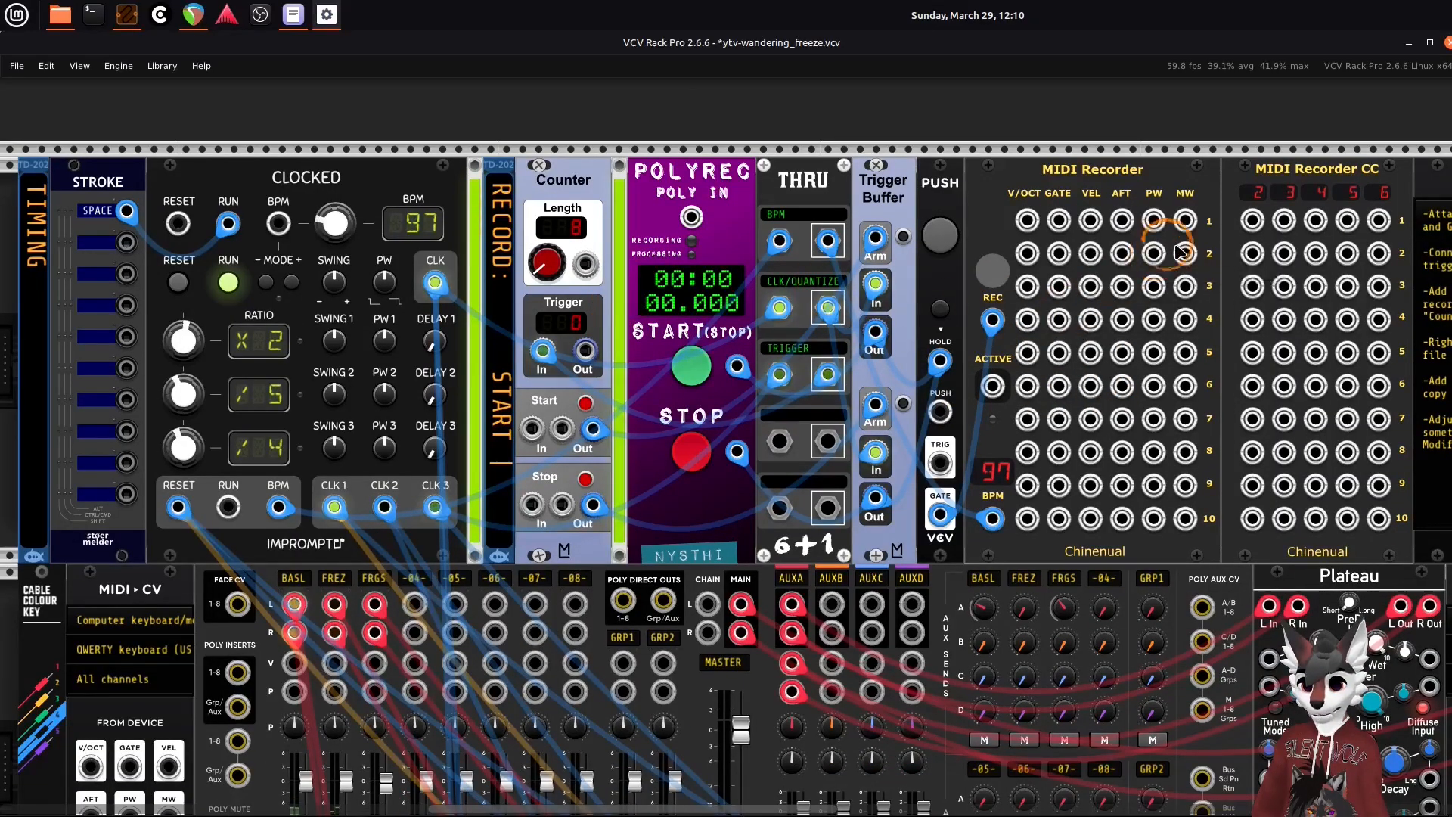
{"action": "scroll", "coordinate": [1179, 251], "scroll_direction": "down", "scroll_amount": 2}
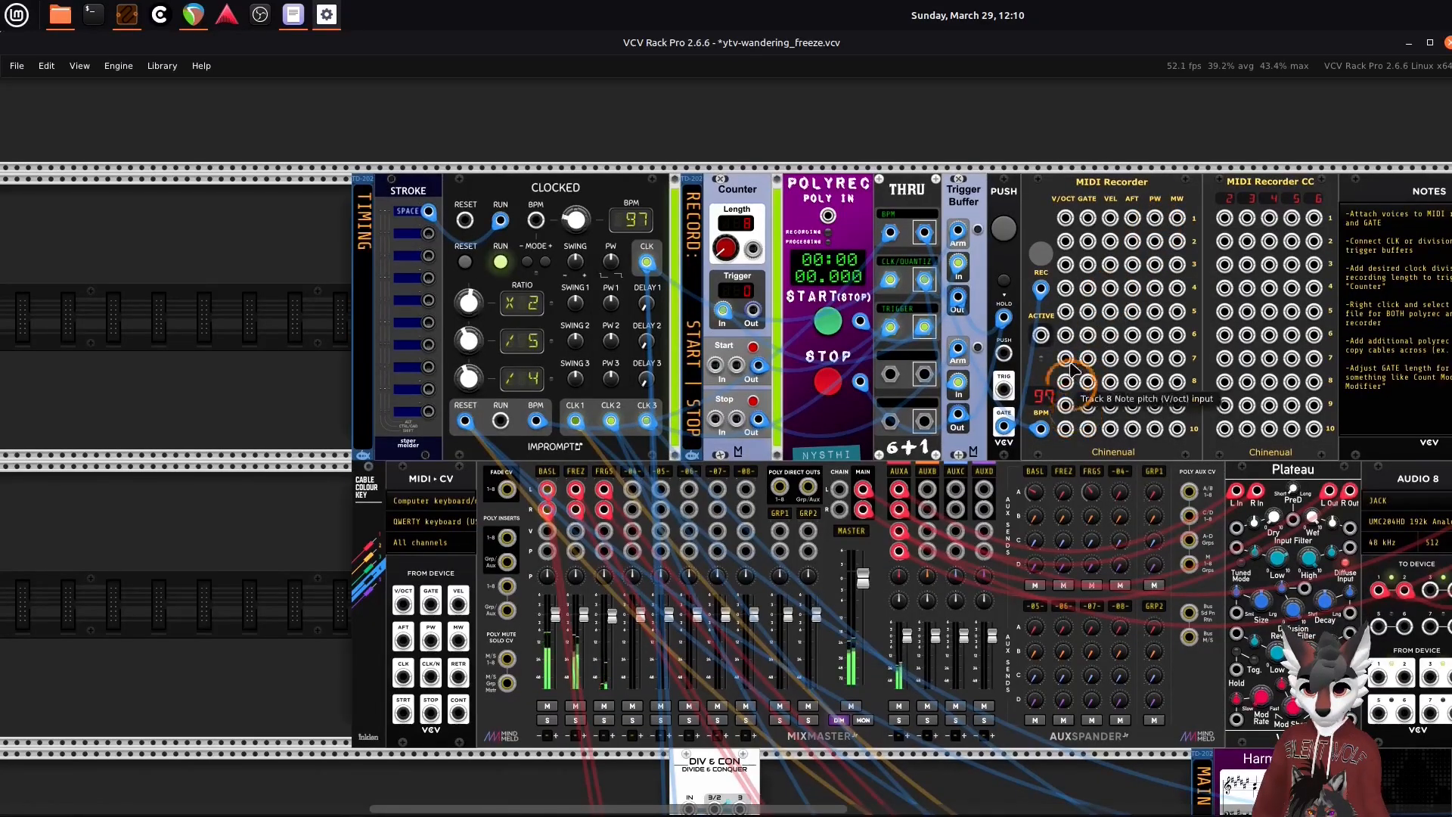
{"action": "left_click_drag", "start_coordinate": [1082, 309], "coordinate": [891, 296]}
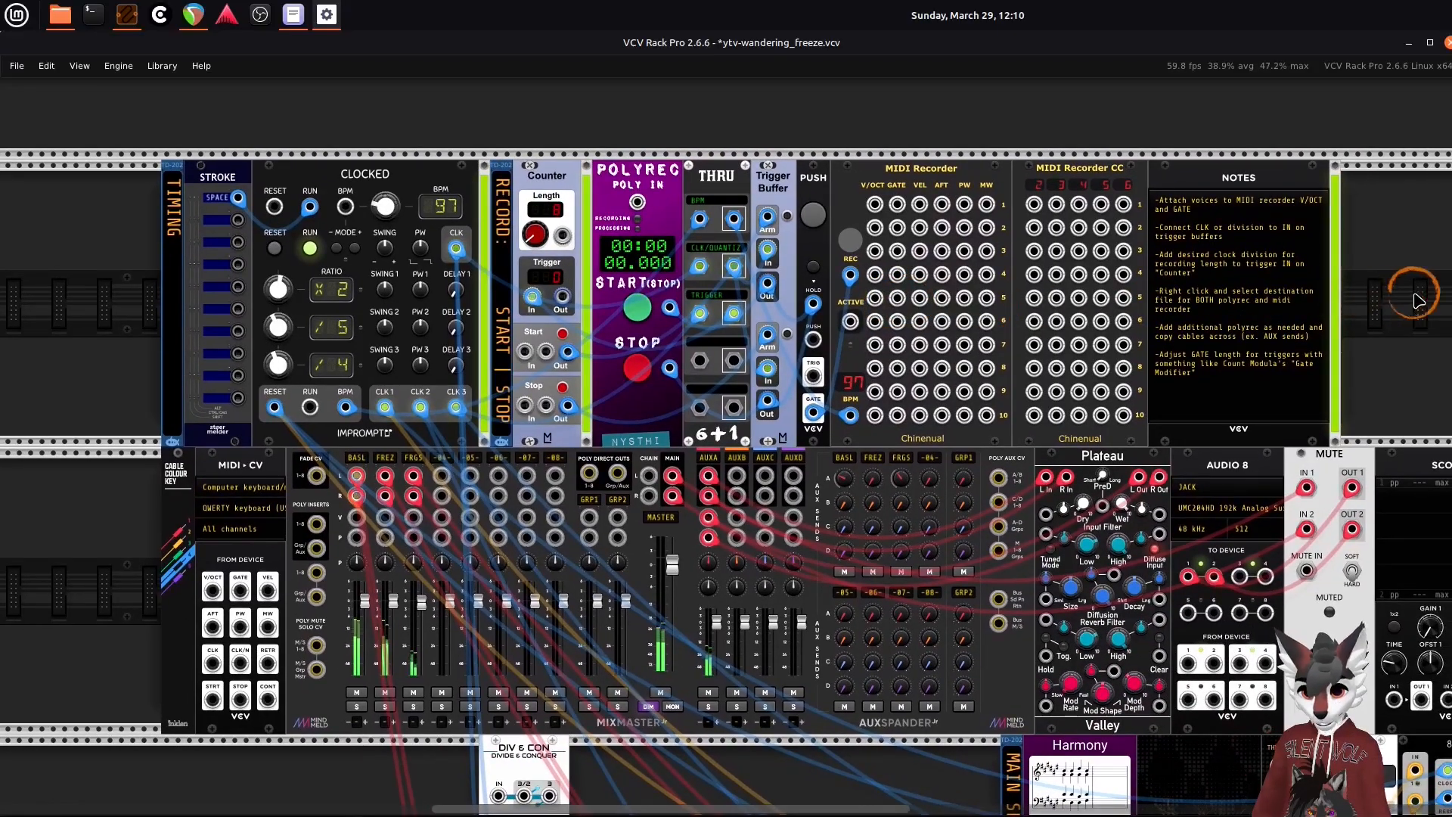
{"action": "left_click_drag", "start_coordinate": [1415, 294], "coordinate": [975, 315]}
{"action": "left_click_drag", "start_coordinate": [930, 317], "coordinate": [955, 318]}
{"action": "left_click", "coordinate": [939, 98]}
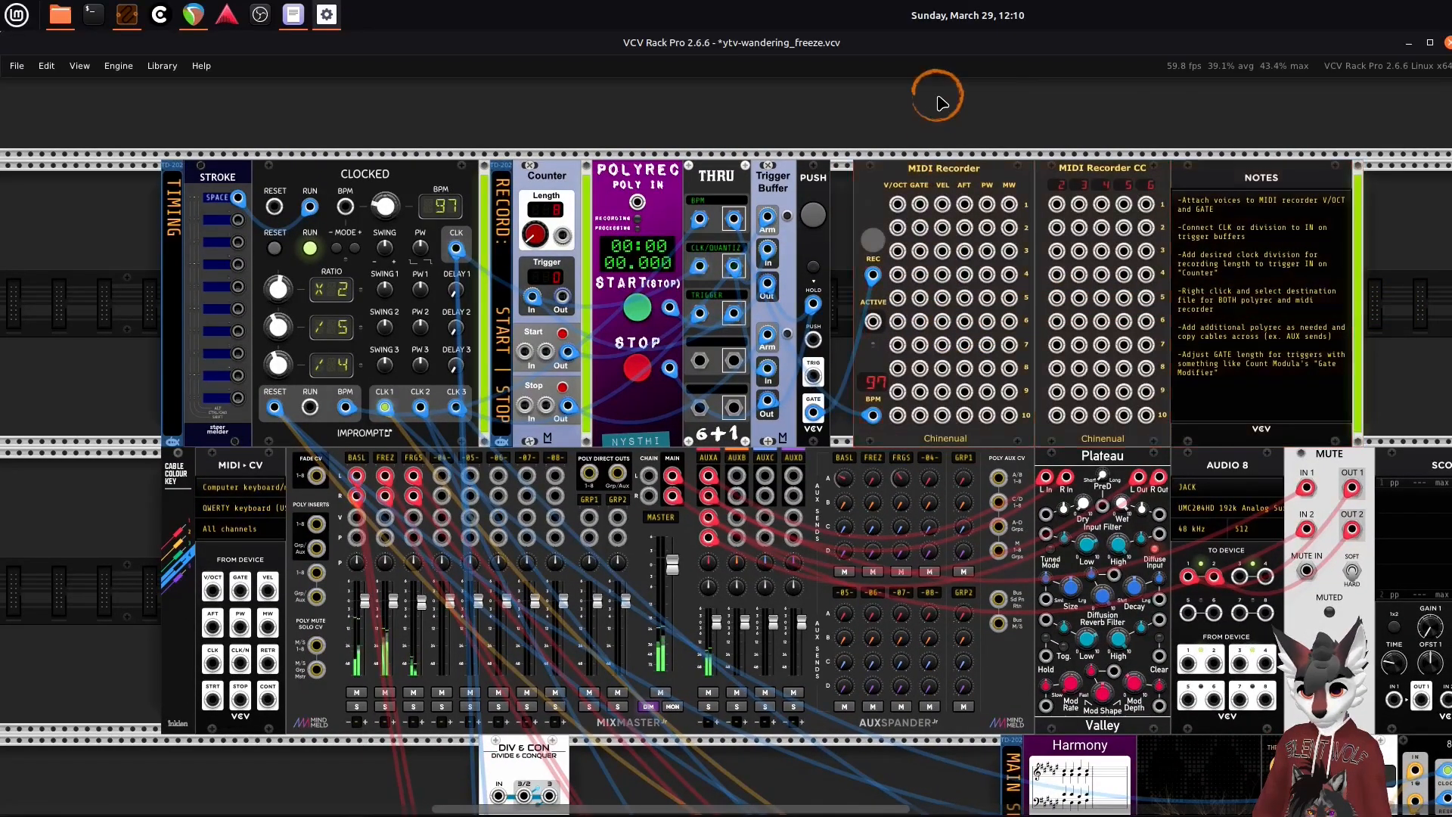
- Move MIDI Recorder down to the Wandering Lead row, in the empty space before its V/OCT Mult
{"action": "left_click", "coordinate": [943, 171]}
{"action": "left_click_drag", "start_coordinate": [944, 177], "coordinate": [154, 406]}
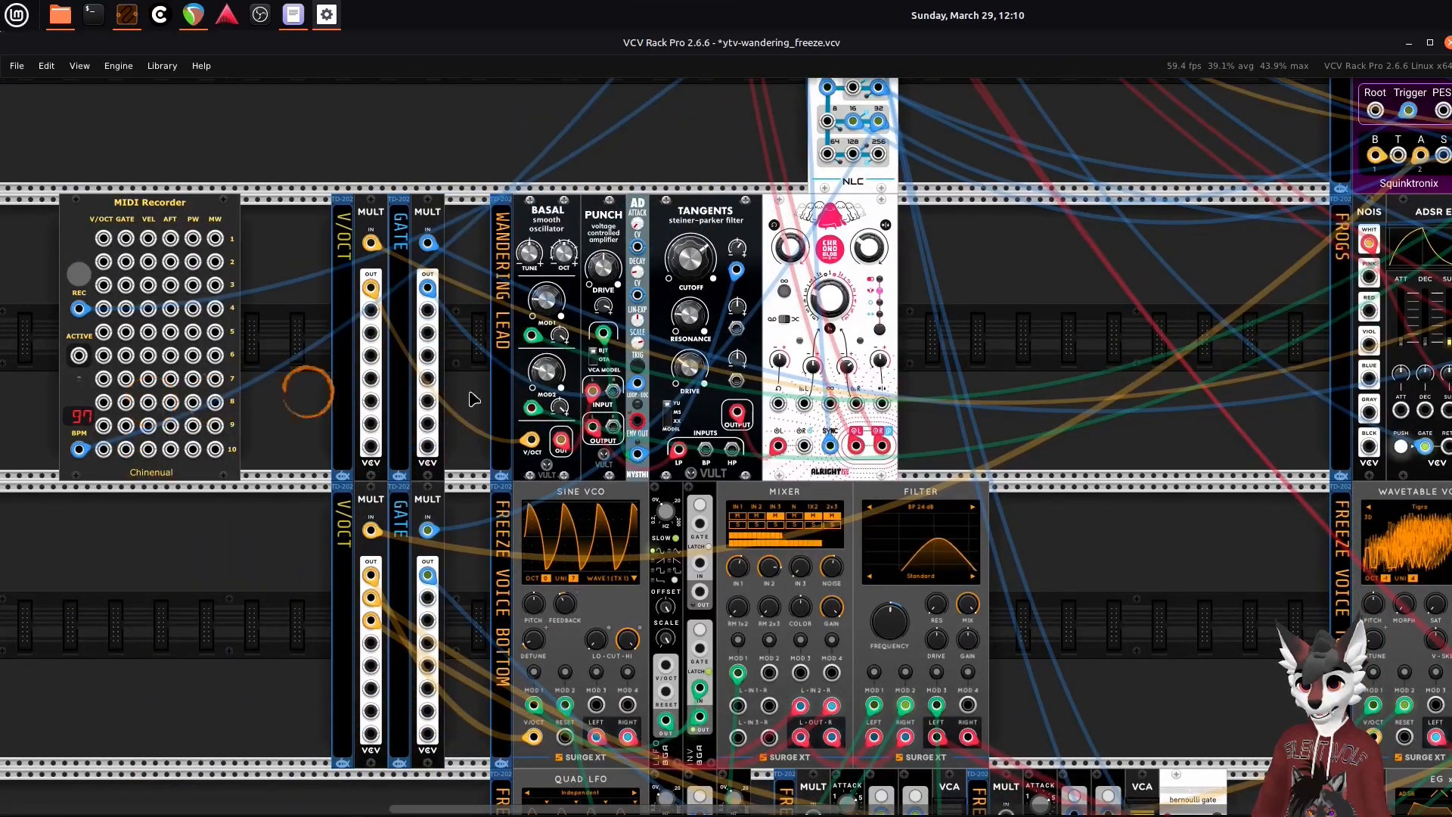
{"action": "left_click_drag", "start_coordinate": [924, 356], "coordinate": [1205, 416]}
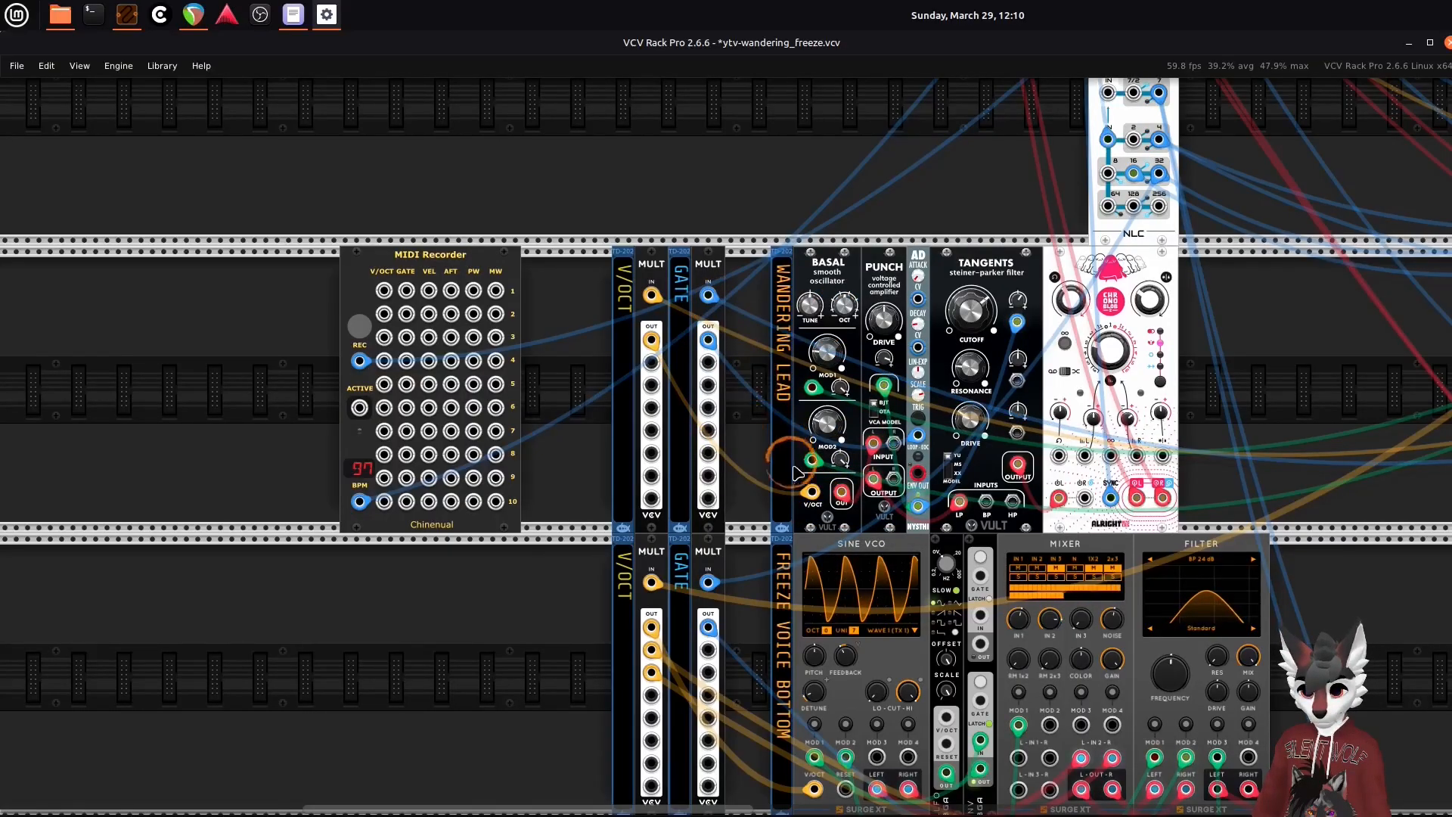
- Patch the second outputs of the Wandering Lead's V/OCT and Gate Mults to MIDI Recorder's track 1 V/OCT and Gate inputs
{"action": "left_click_drag", "start_coordinate": [582, 307], "coordinate": [617, 330]}
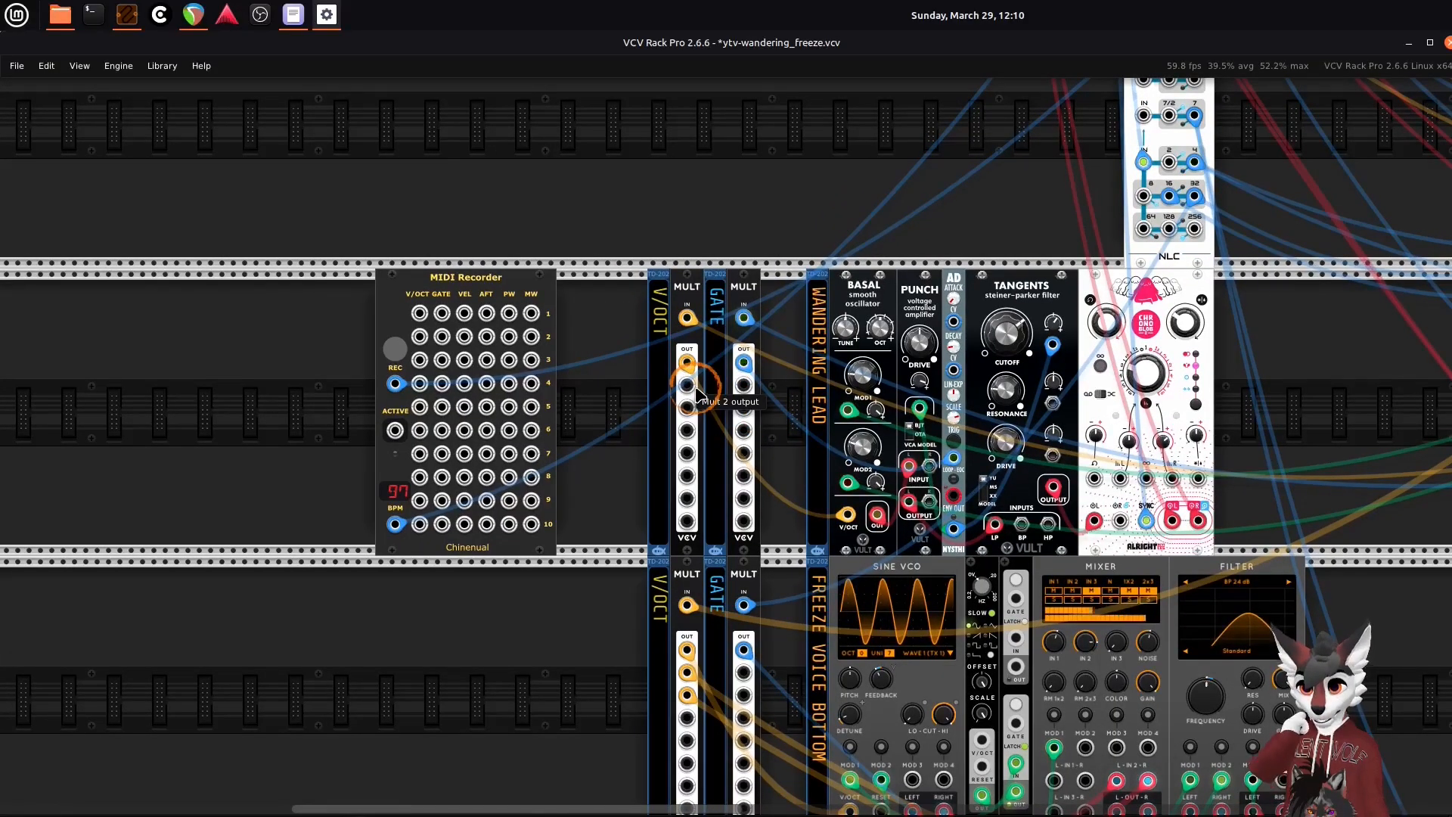
{"action": "left_click_drag", "start_coordinate": [687, 385], "coordinate": [421, 321]}
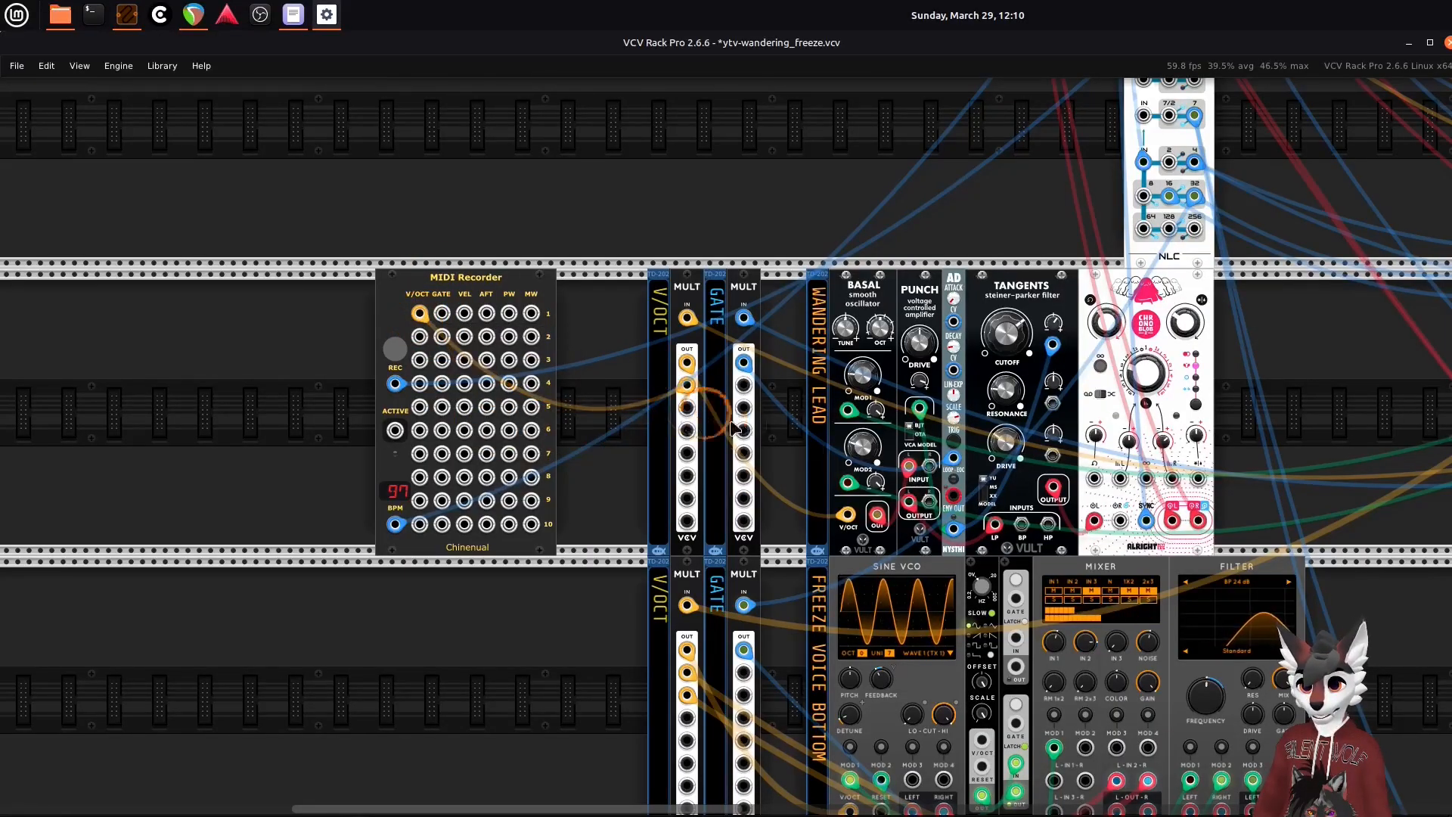
{"action": "left_click_drag", "start_coordinate": [743, 386], "coordinate": [443, 315]}
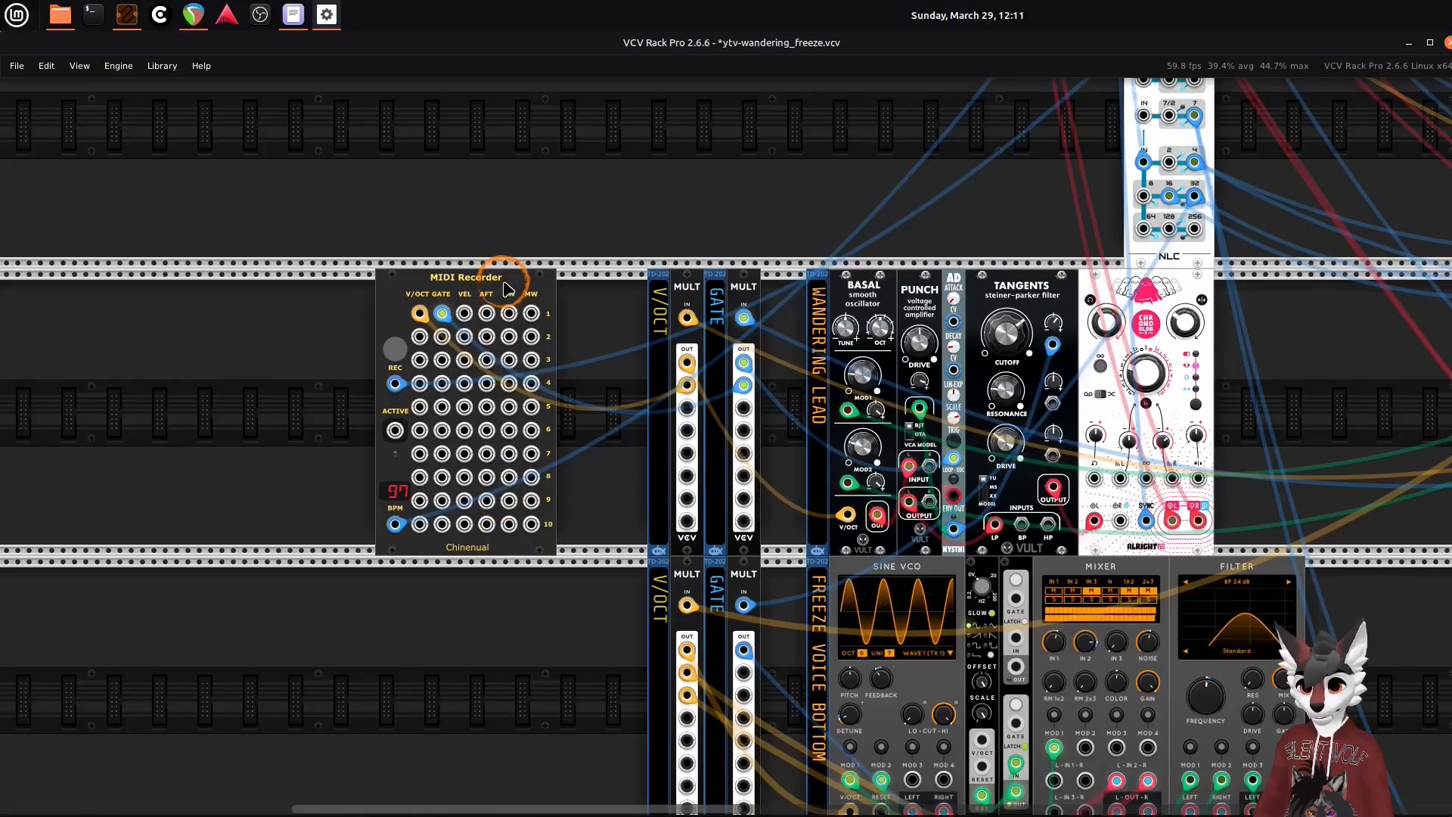
- Move MIDI Recorder to the Freeze Voice Bottom row and patch its V/OCT and Gate Mults' next free outputs to the track 2 V/OCT and Gate inputs
{"action": "left_click_drag", "start_coordinate": [506, 290], "coordinate": [518, 581]}
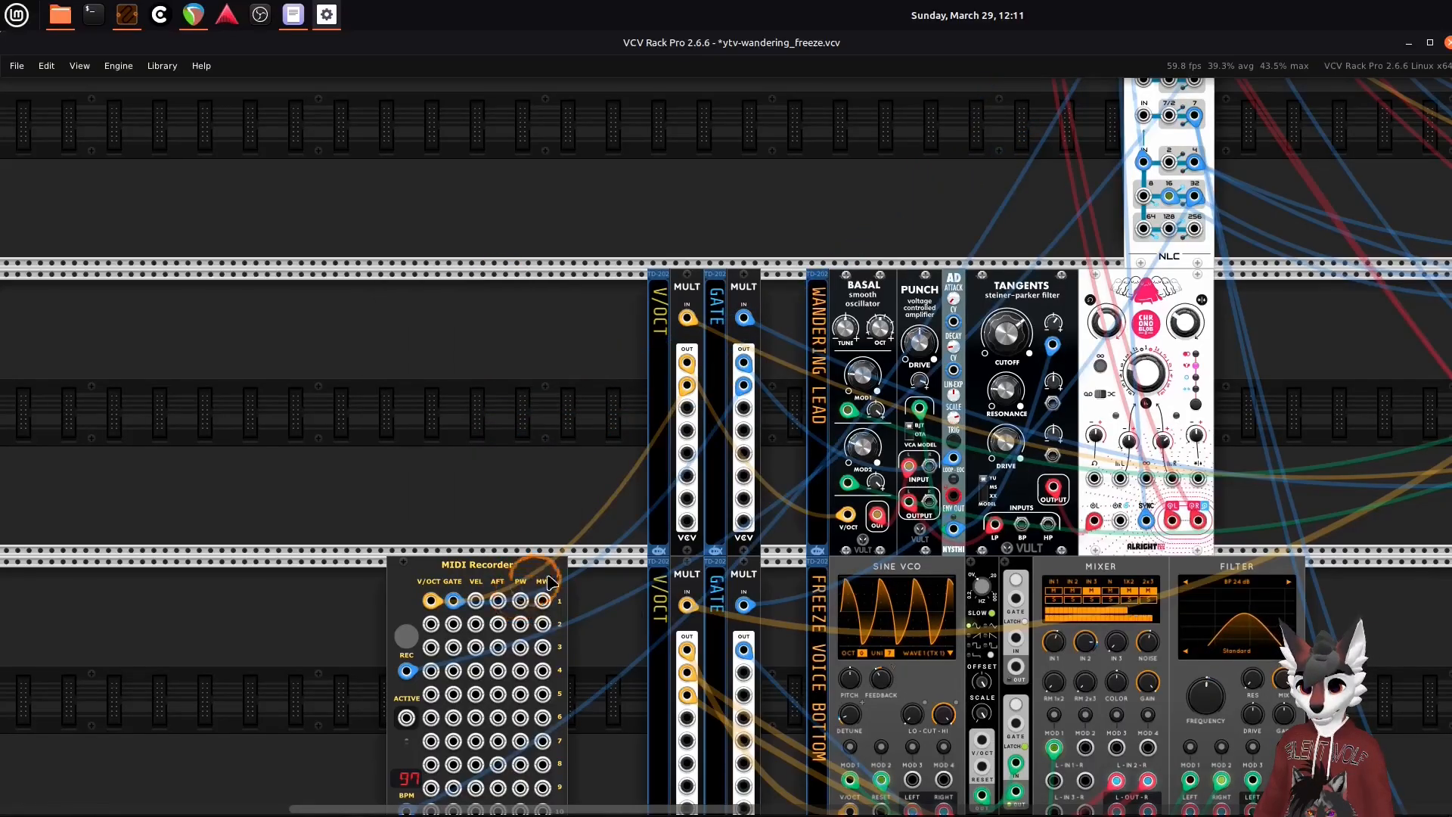
{"action": "scroll", "coordinate": [551, 582], "scroll_direction": "down", "scroll_amount": 6}
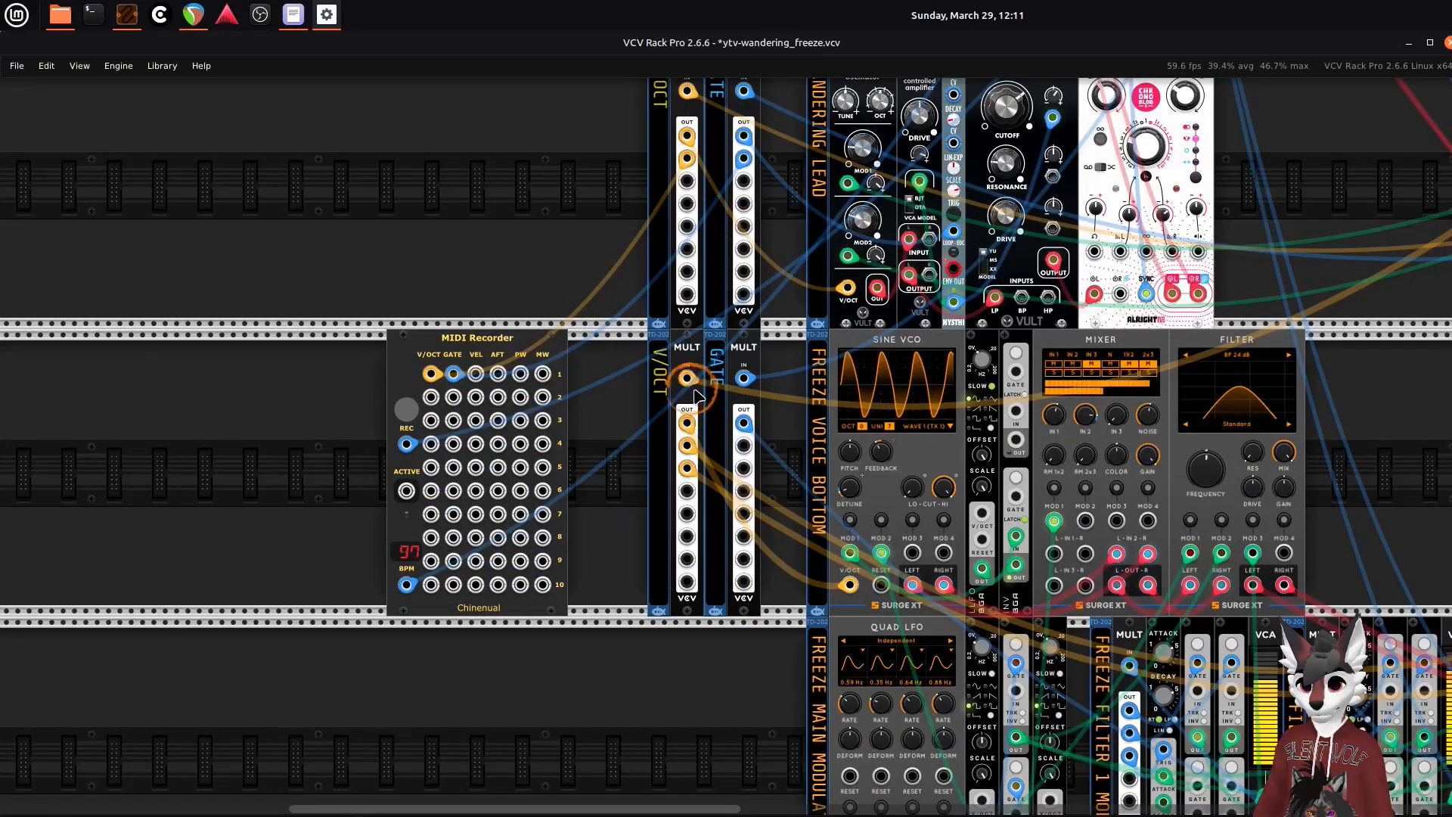
{"action": "left_click_drag", "start_coordinate": [689, 491], "coordinate": [433, 400]}
{"action": "scroll", "coordinate": [493, 481], "scroll_direction": "up", "scroll_amount": 2}
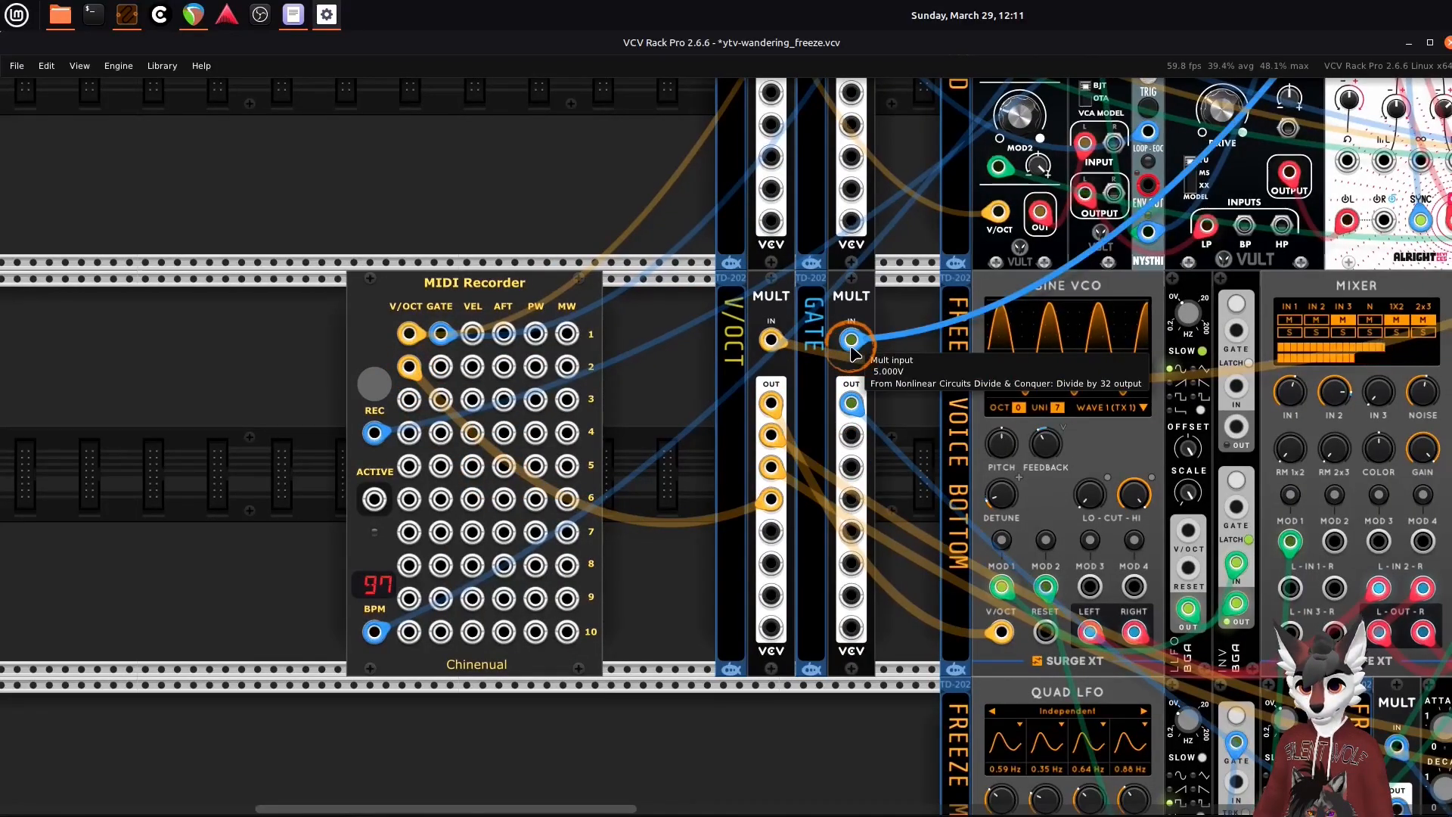
{"action": "left_click_drag", "start_coordinate": [852, 435], "coordinate": [445, 377]}
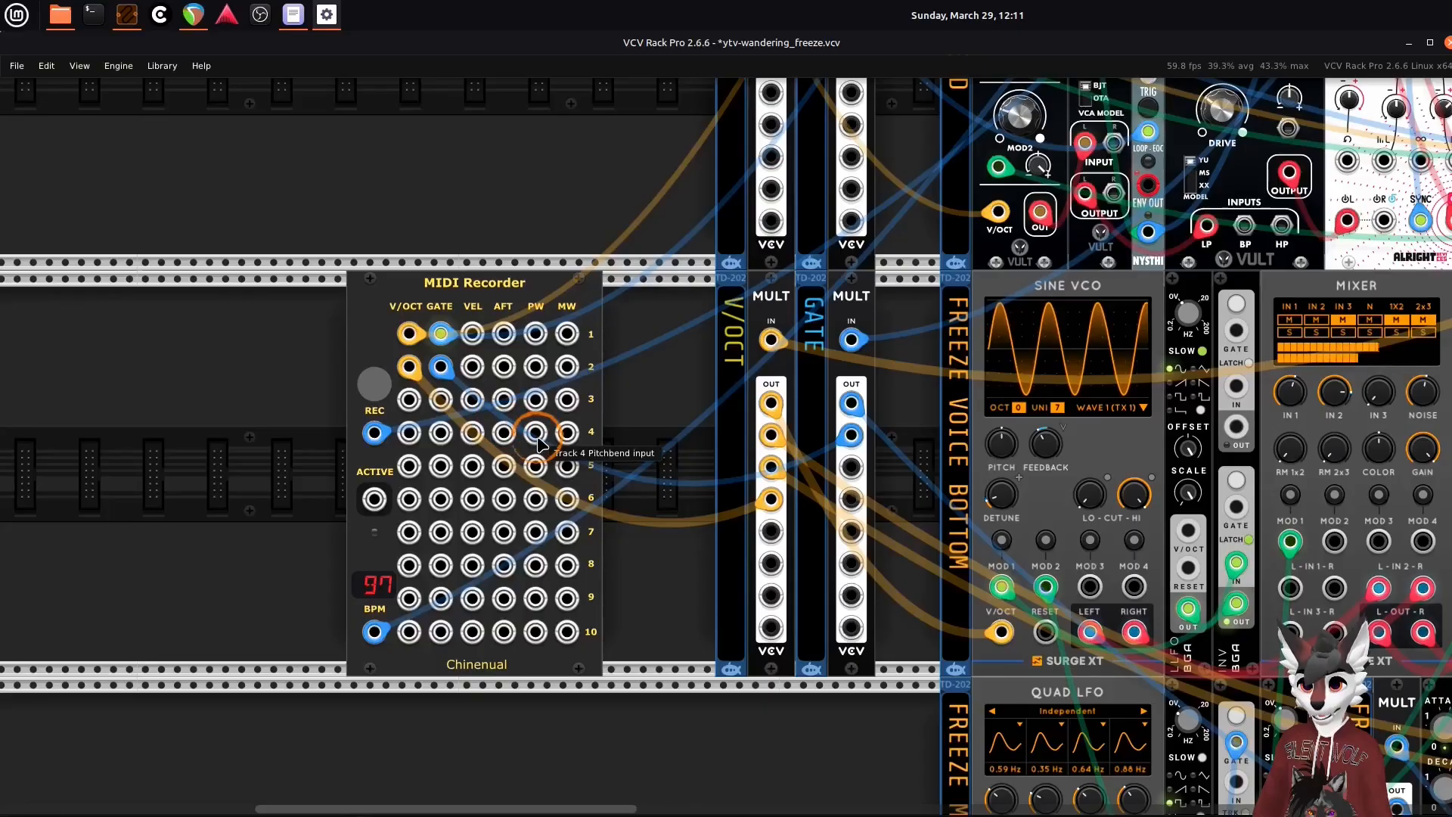
{"action": "left_click_drag", "start_coordinate": [528, 433], "coordinate": [408, 376]}
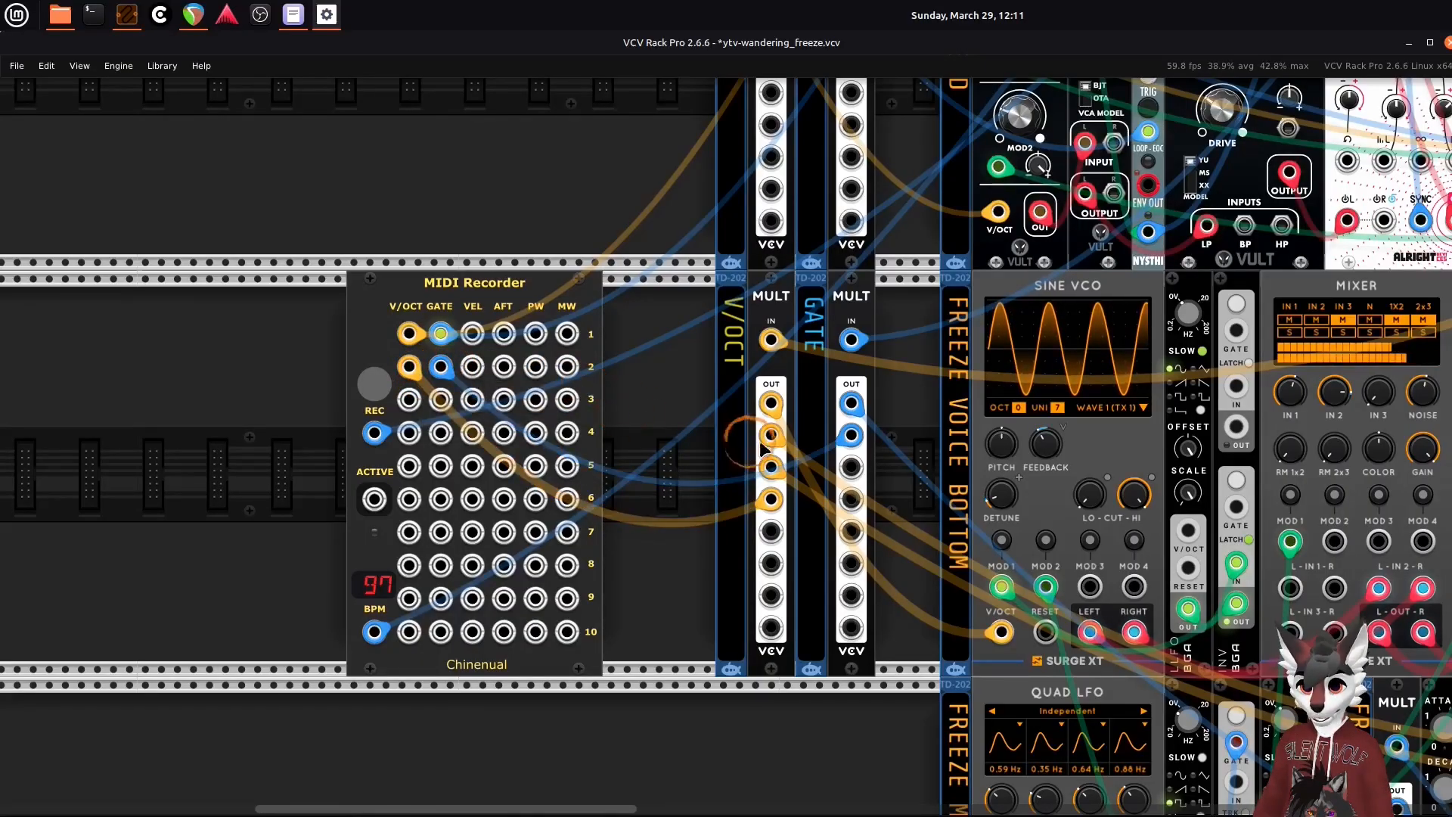
{"action": "scroll", "coordinate": [664, 424], "scroll_direction": "down", "scroll_amount": 2}
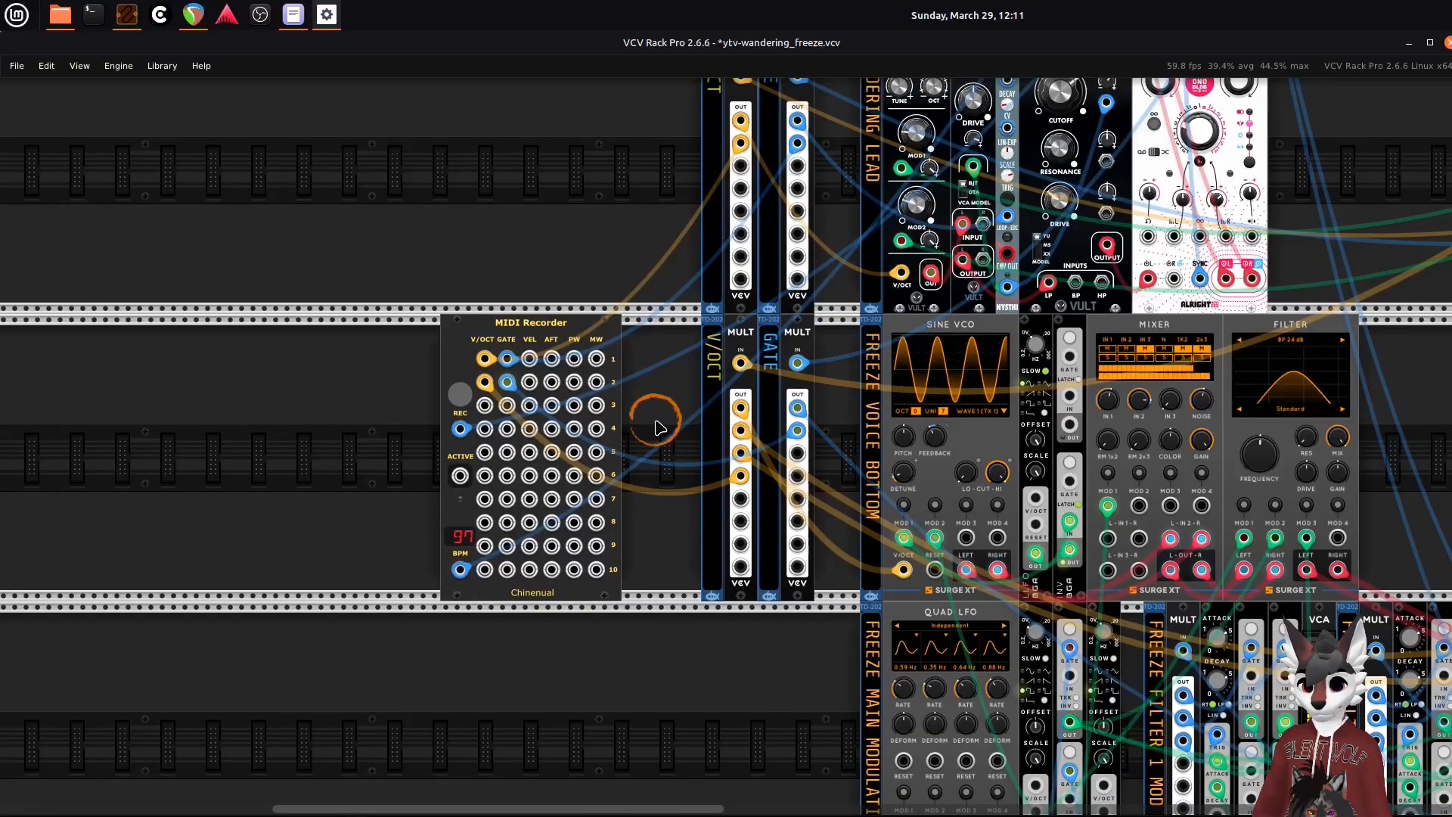
- Move MIDI Recorder back up beside Push, and place MIDI Recorder CC and Notes directly against it
{"action": "scroll", "coordinate": [655, 420], "scroll_direction": "down", "scroll_amount": 2}
{"action": "left_click_drag", "start_coordinate": [1205, 355], "coordinate": [1006, 539]}
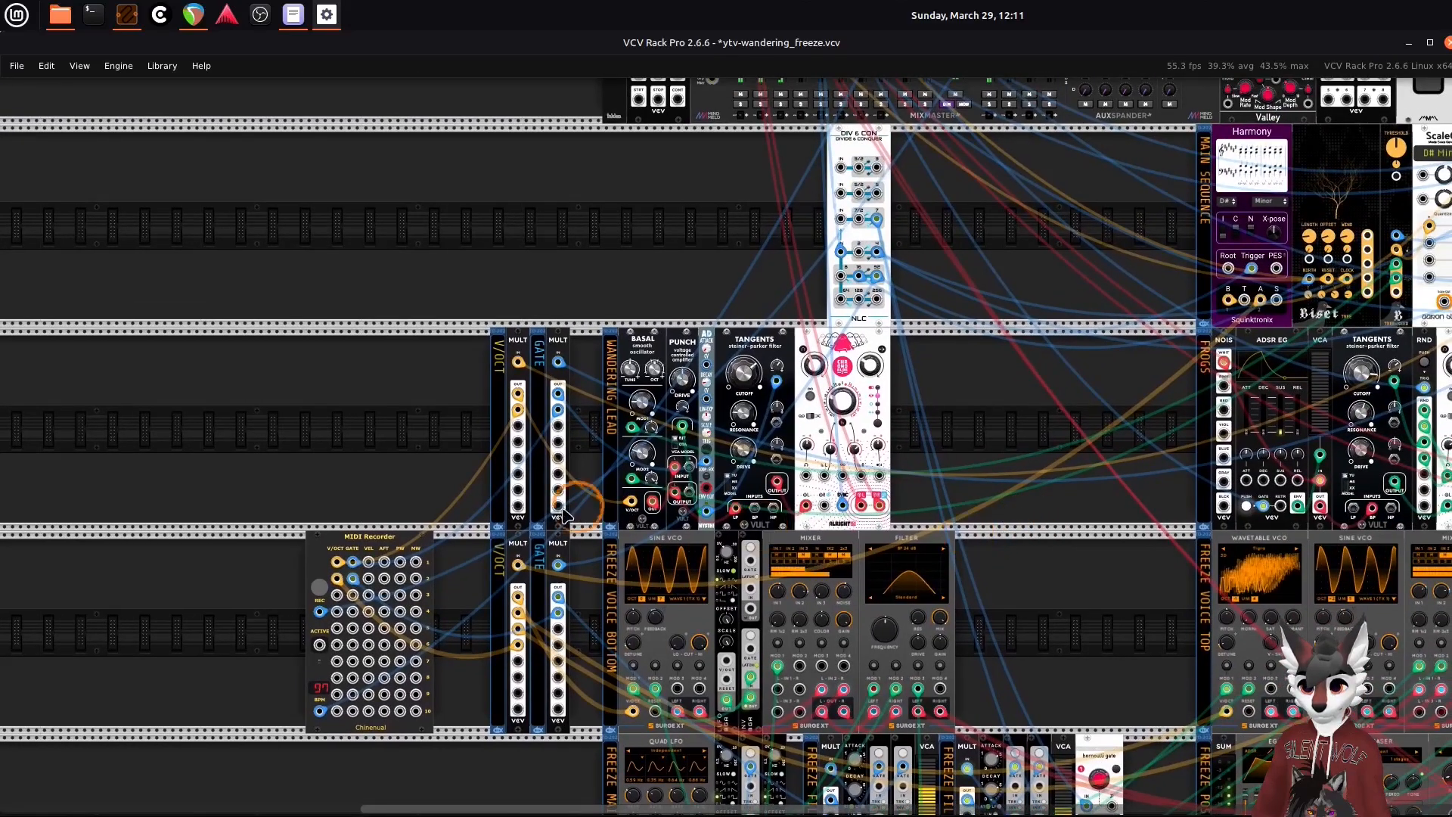
{"action": "left_click_drag", "start_coordinate": [382, 533], "coordinate": [1147, 415]}
{"action": "left_click_drag", "start_coordinate": [1285, 325], "coordinate": [1136, 319]}
{"action": "scroll", "coordinate": [1096, 339], "scroll_direction": "down", "scroll_amount": 1}
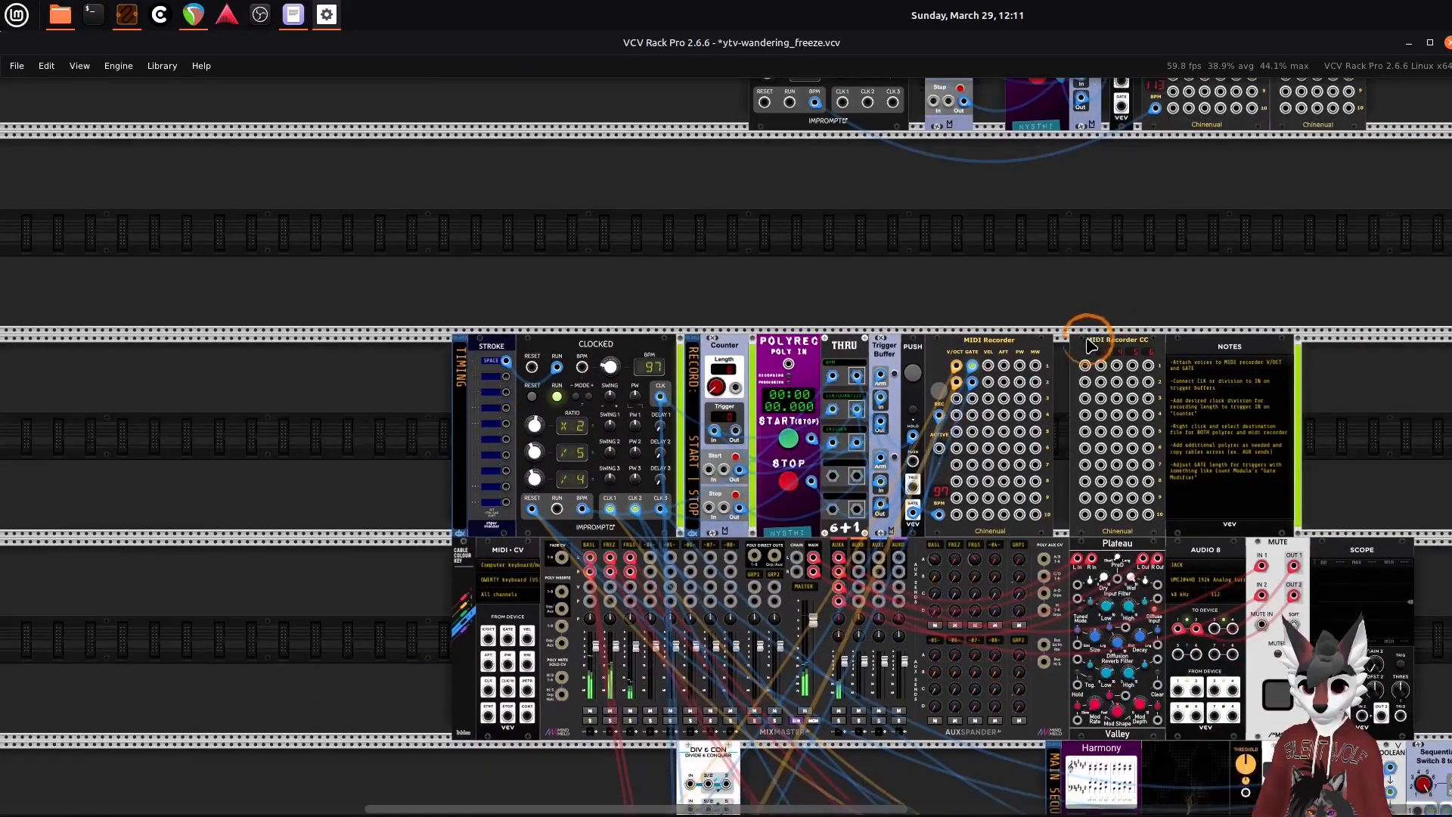
{"action": "scroll", "coordinate": [1089, 346], "scroll_direction": "down", "scroll_amount": 3}
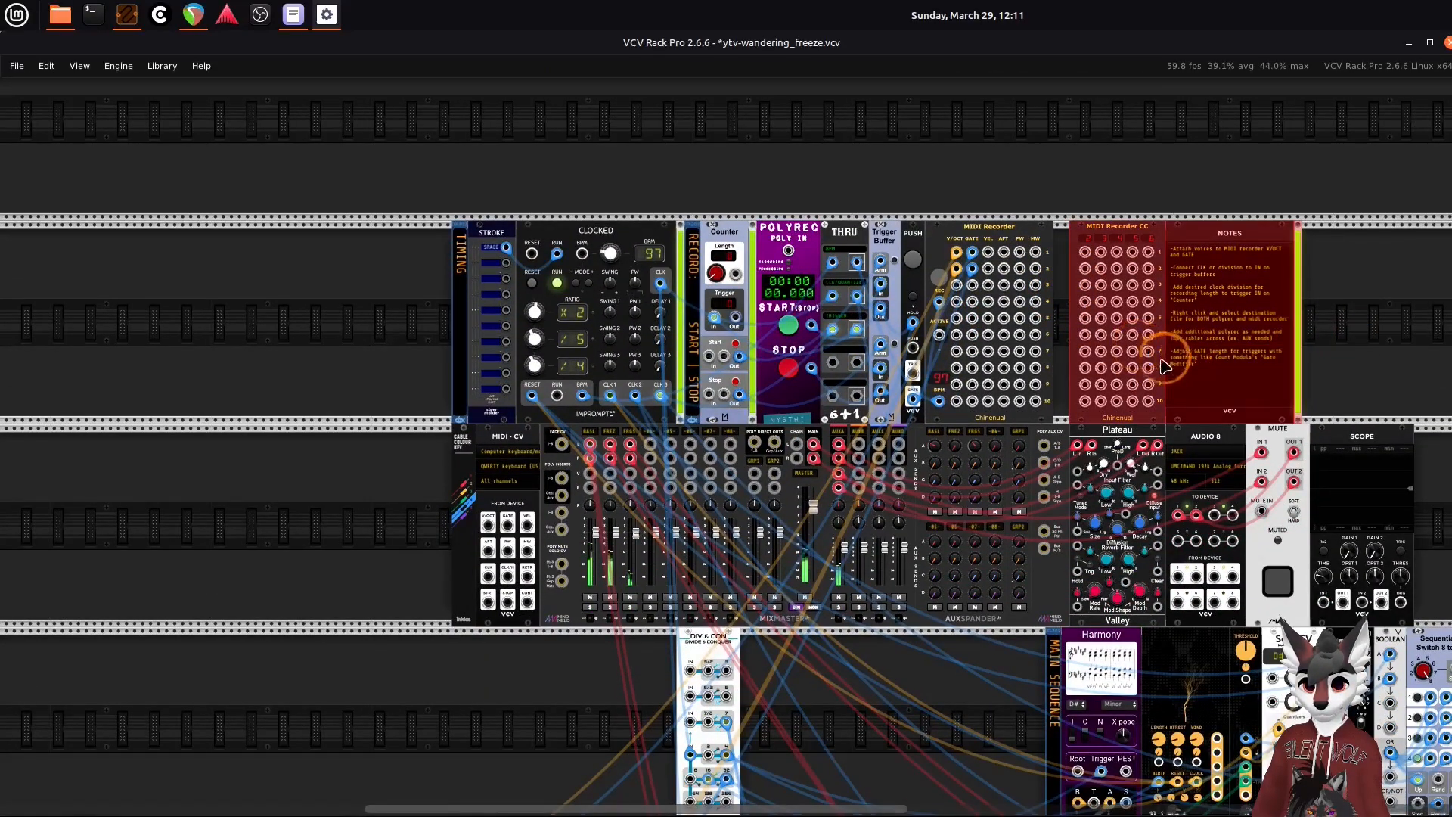
{"action": "scroll", "coordinate": [1052, 327], "scroll_direction": "down", "scroll_amount": 4}
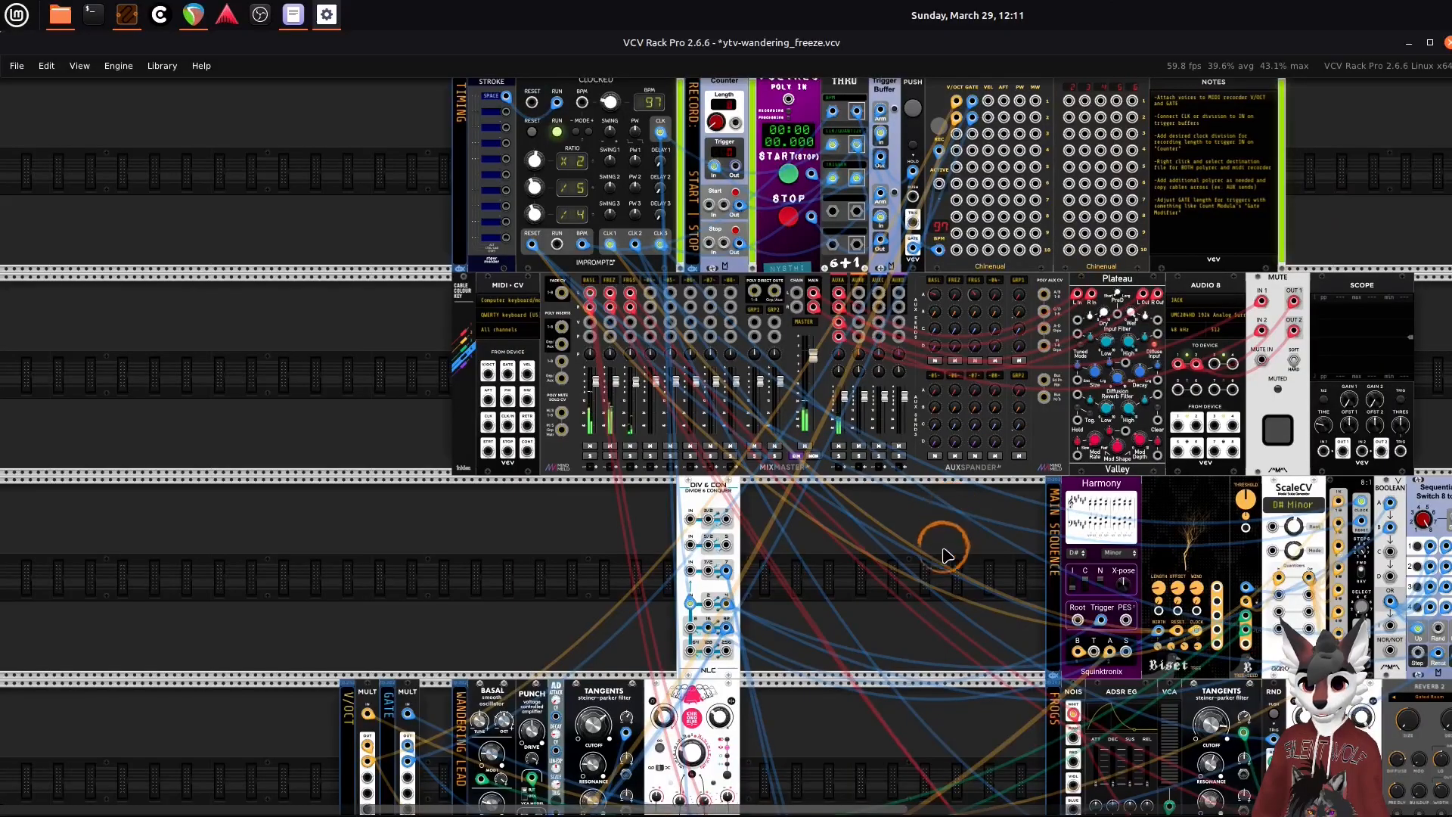
- Patch the Main Sequence row's CV 1 output, which also feeds Basal's Mod 1, to MIDI Recorder CC's track 1 CC#1 input
{"action": "left_click_drag", "start_coordinate": [940, 552], "coordinate": [791, 318]}
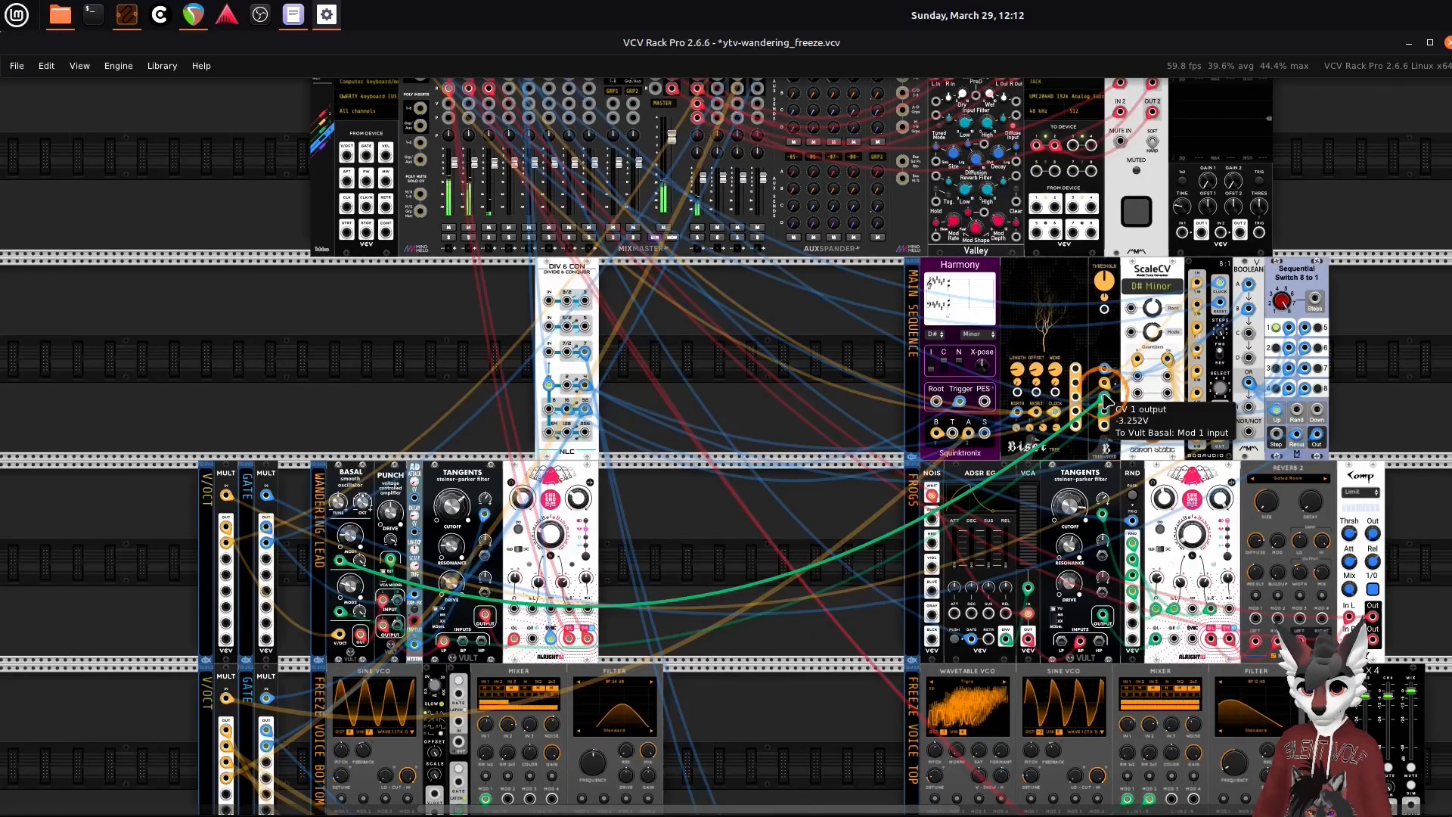
{"action": "left_click_drag", "start_coordinate": [1105, 401], "coordinate": [927, 292]}
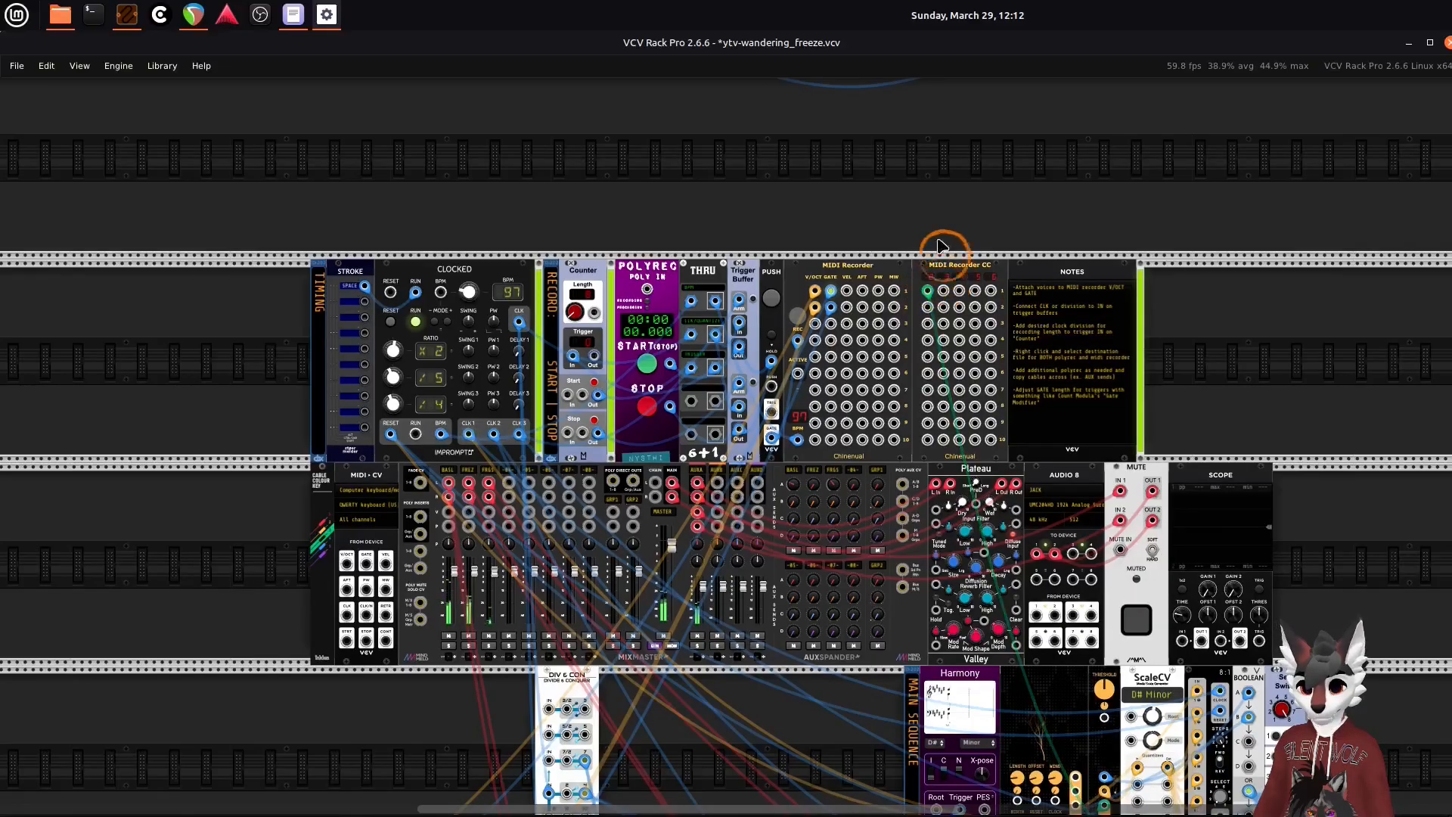
- Set the MIDI CC number of CC#1 on MIDI Recorder CC to 21
{"action": "scroll", "coordinate": [941, 240], "scroll_direction": "up", "scroll_amount": 2}
{"action": "scroll", "coordinate": [942, 241], "scroll_direction": "up", "scroll_amount": 2}
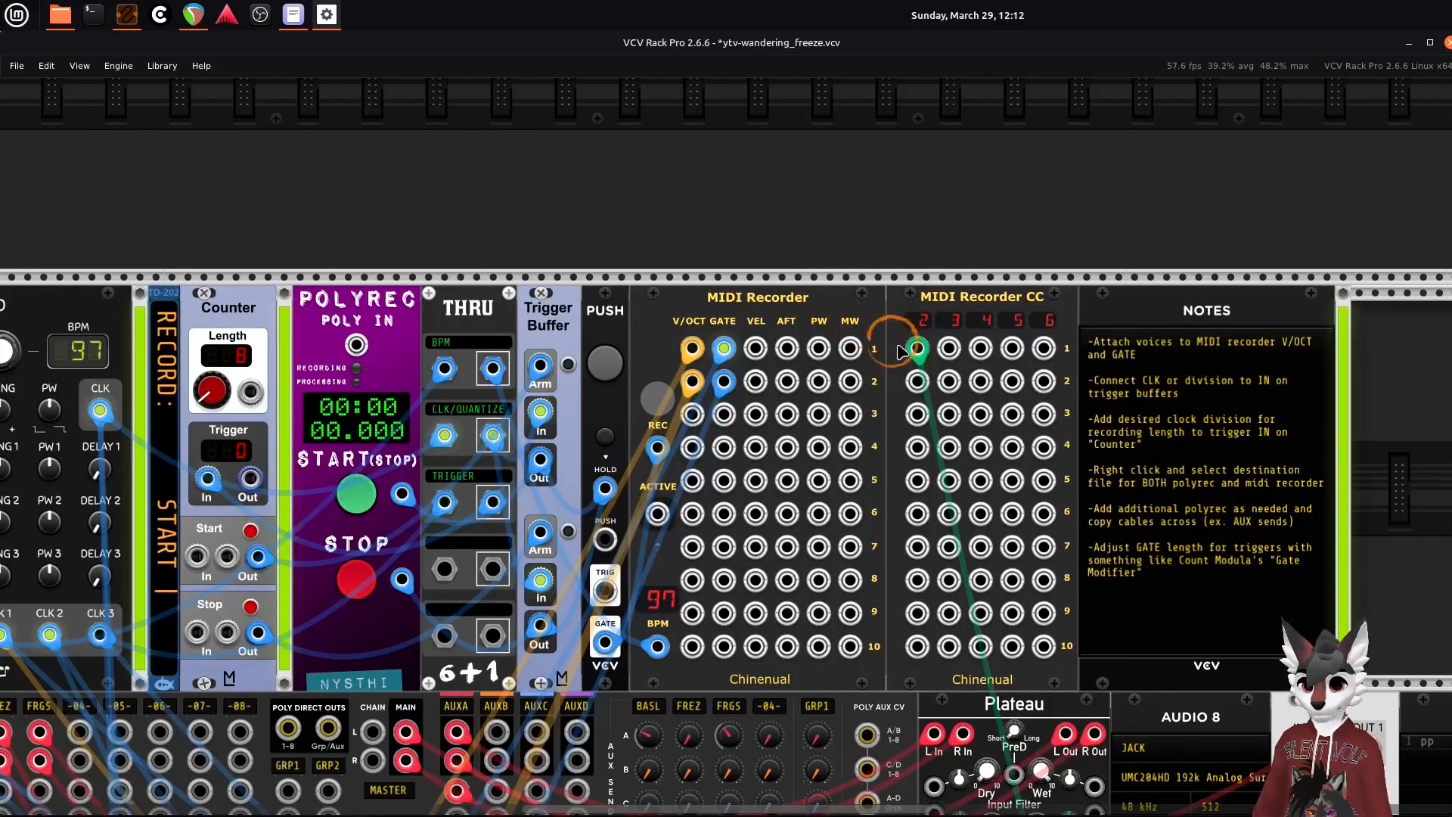
{"action": "left_click_drag", "start_coordinate": [839, 254], "coordinate": [849, 277]}
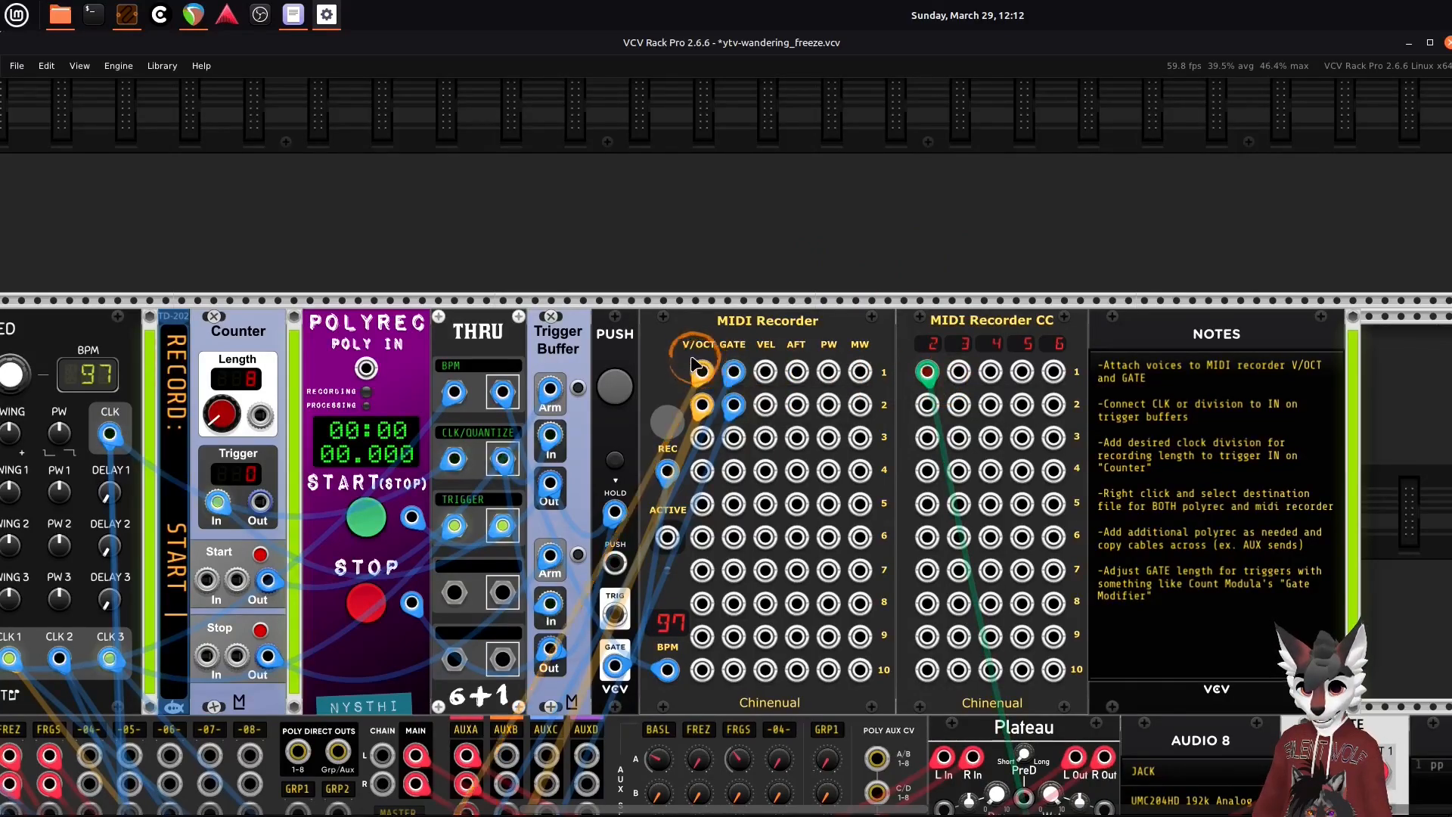
{"action": "left_click_drag", "start_coordinate": [727, 275], "coordinate": [817, 272]}
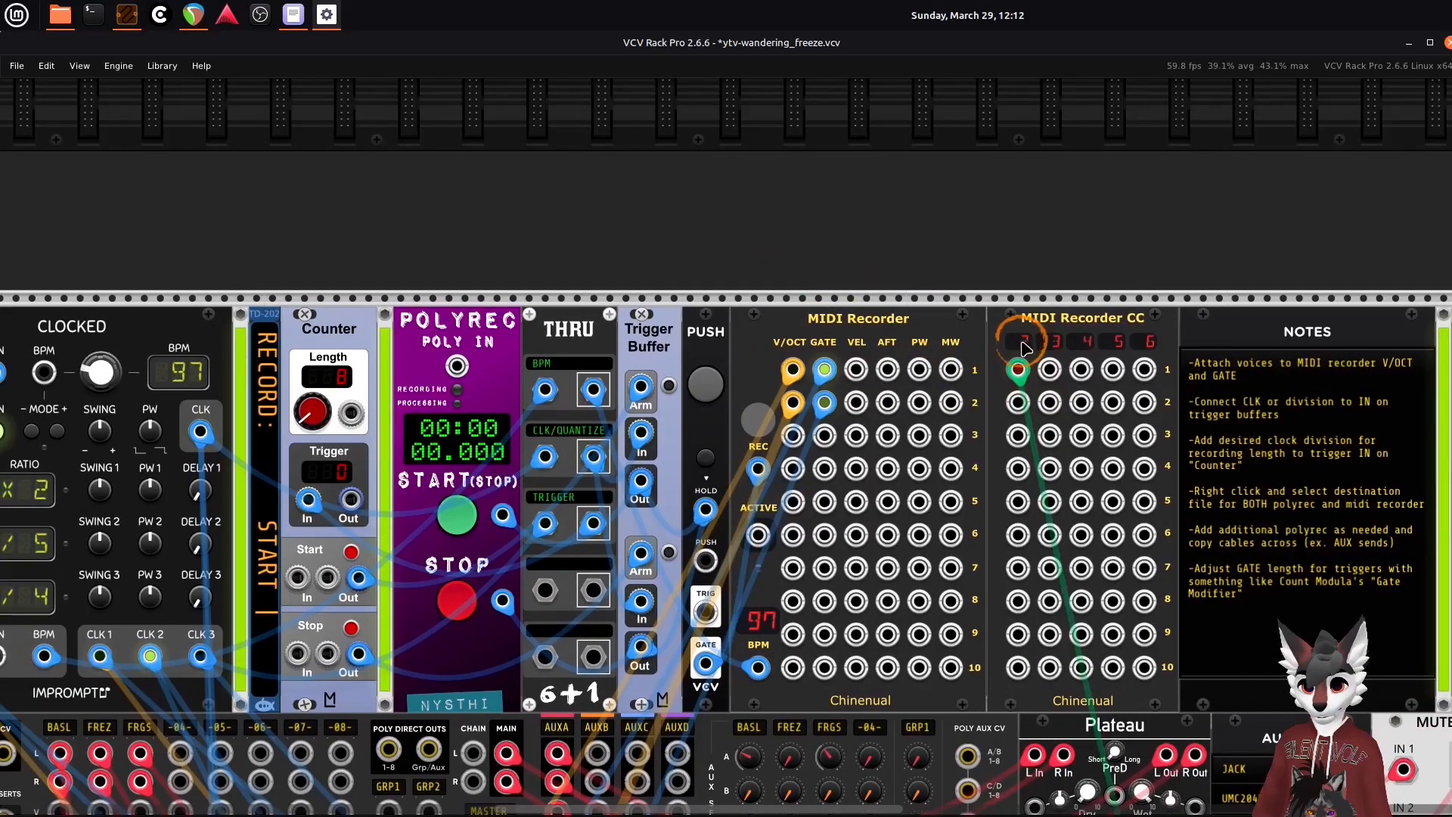
{"action": "left_click_drag", "start_coordinate": [1008, 278], "coordinate": [950, 259]}
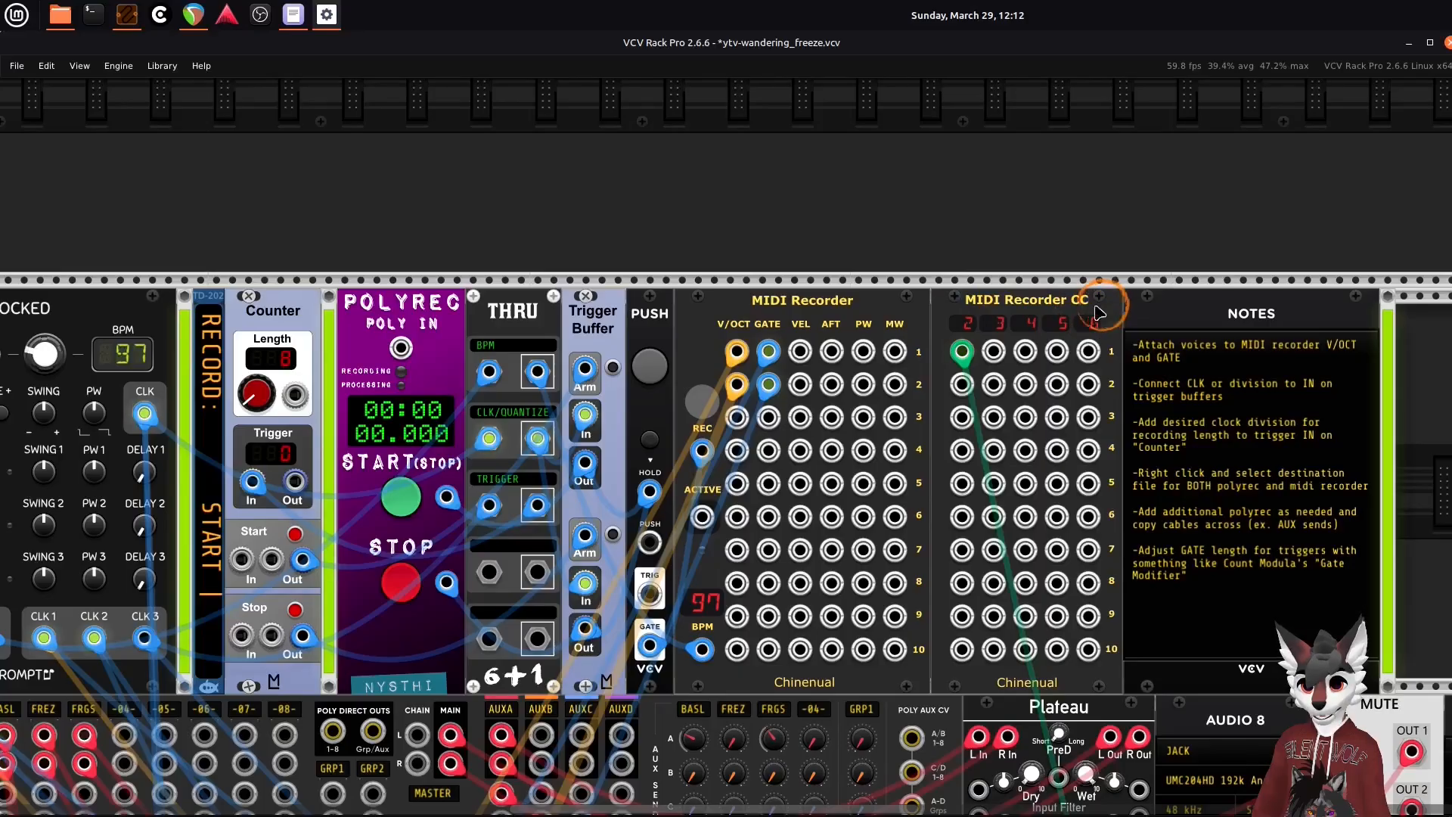
{"action": "right_click", "coordinate": [971, 327]}
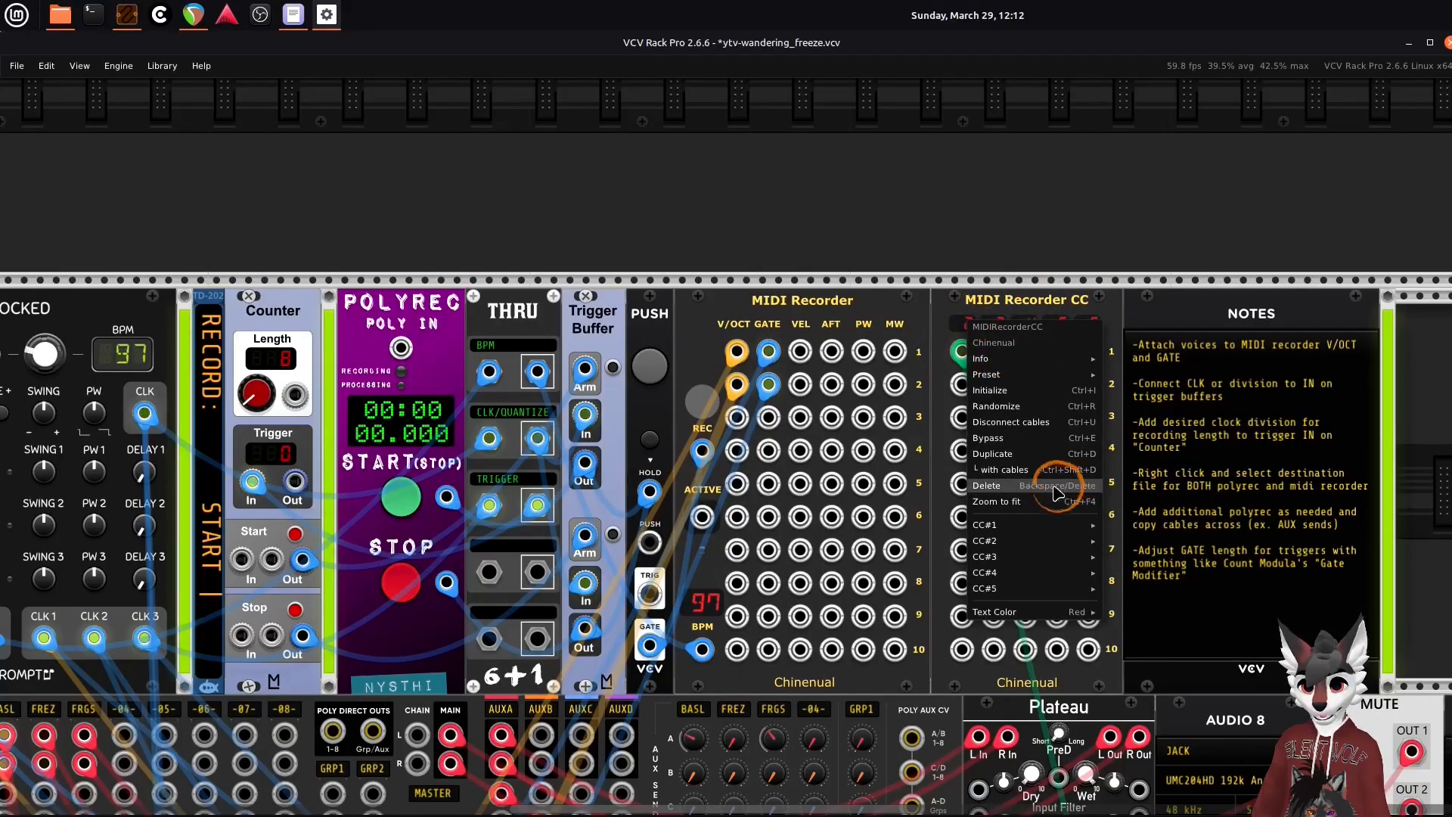
{"action": "mouse_move", "coordinate": [1015, 525]}
{"action": "left_click", "coordinate": [1196, 560]}
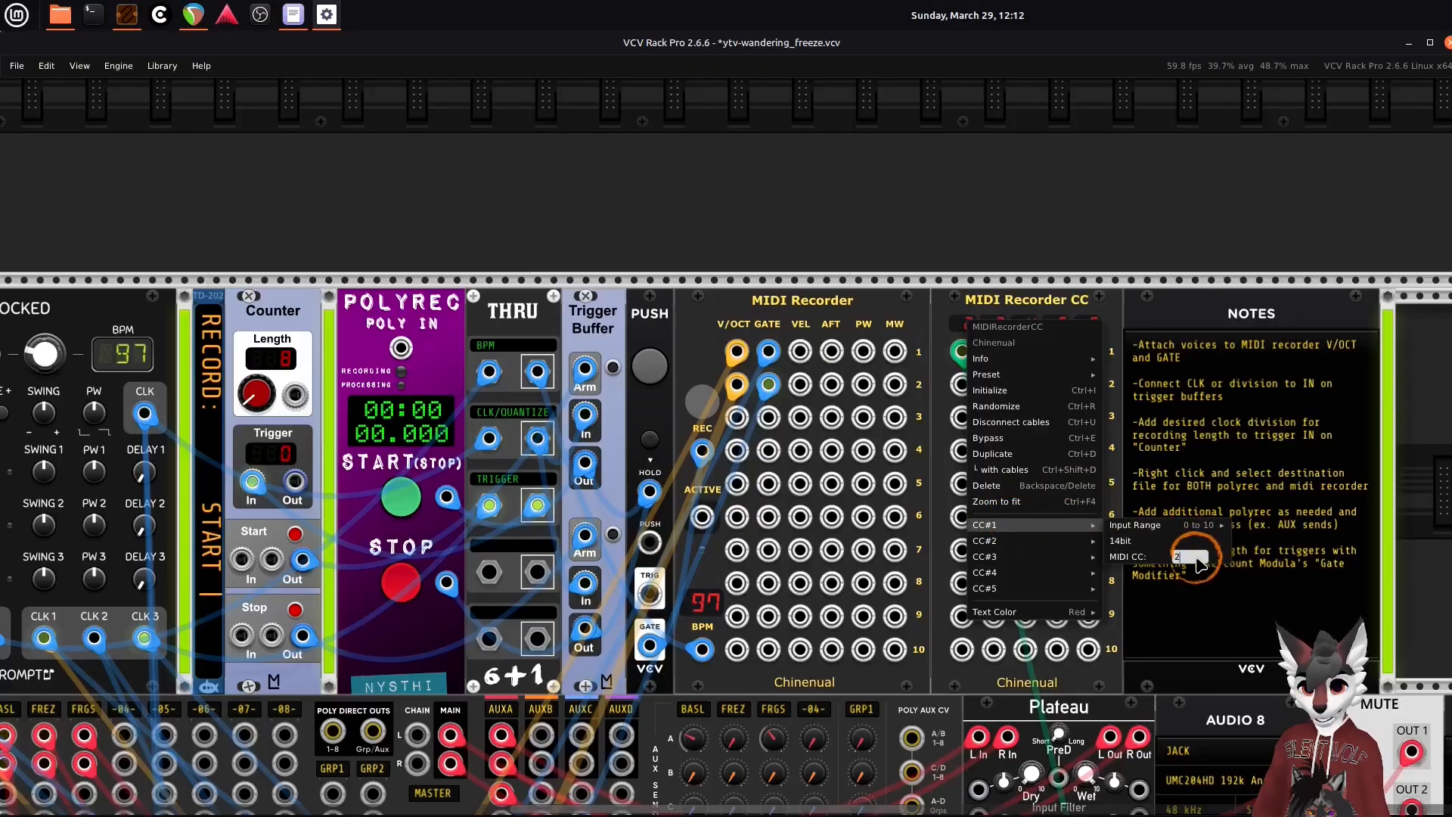
{"action": "type", "text": "21"}
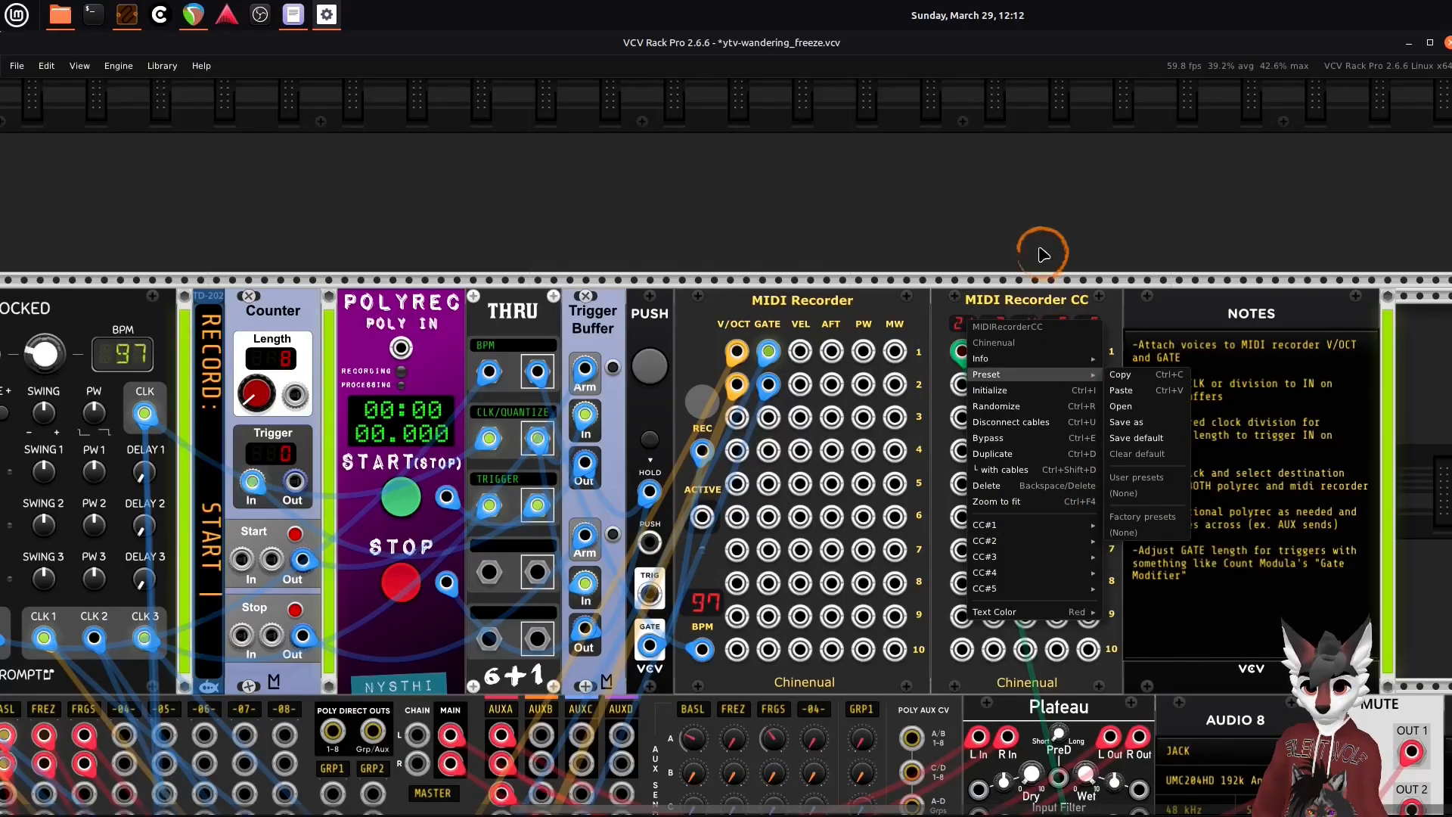
{"action": "left_click", "coordinate": [1030, 235]}
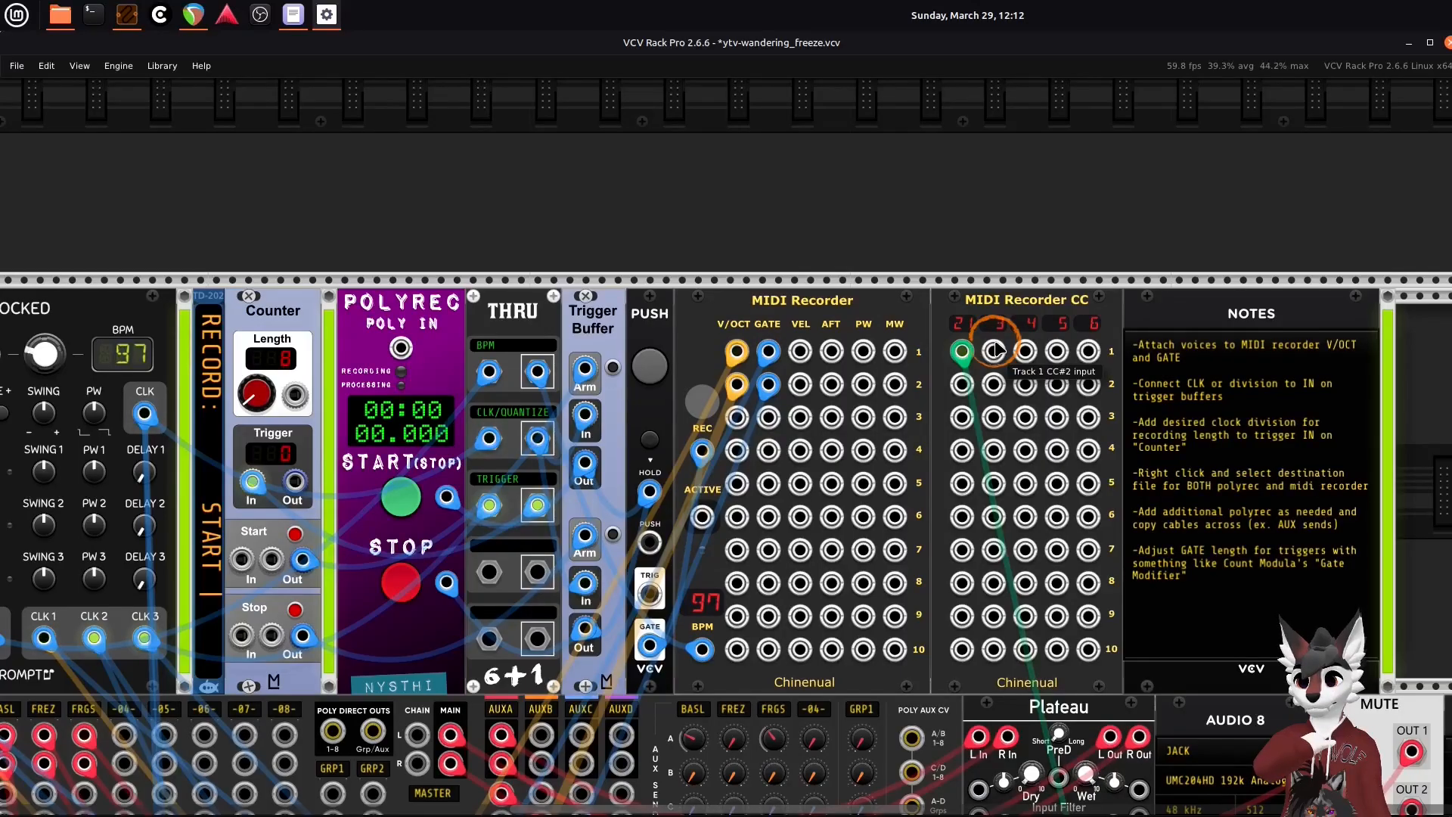
- Patch POLYREC's POLY IN to MixMaster's 1-8 poly direct output
{"action": "left_click_drag", "start_coordinate": [653, 228], "coordinate": [853, 209]}
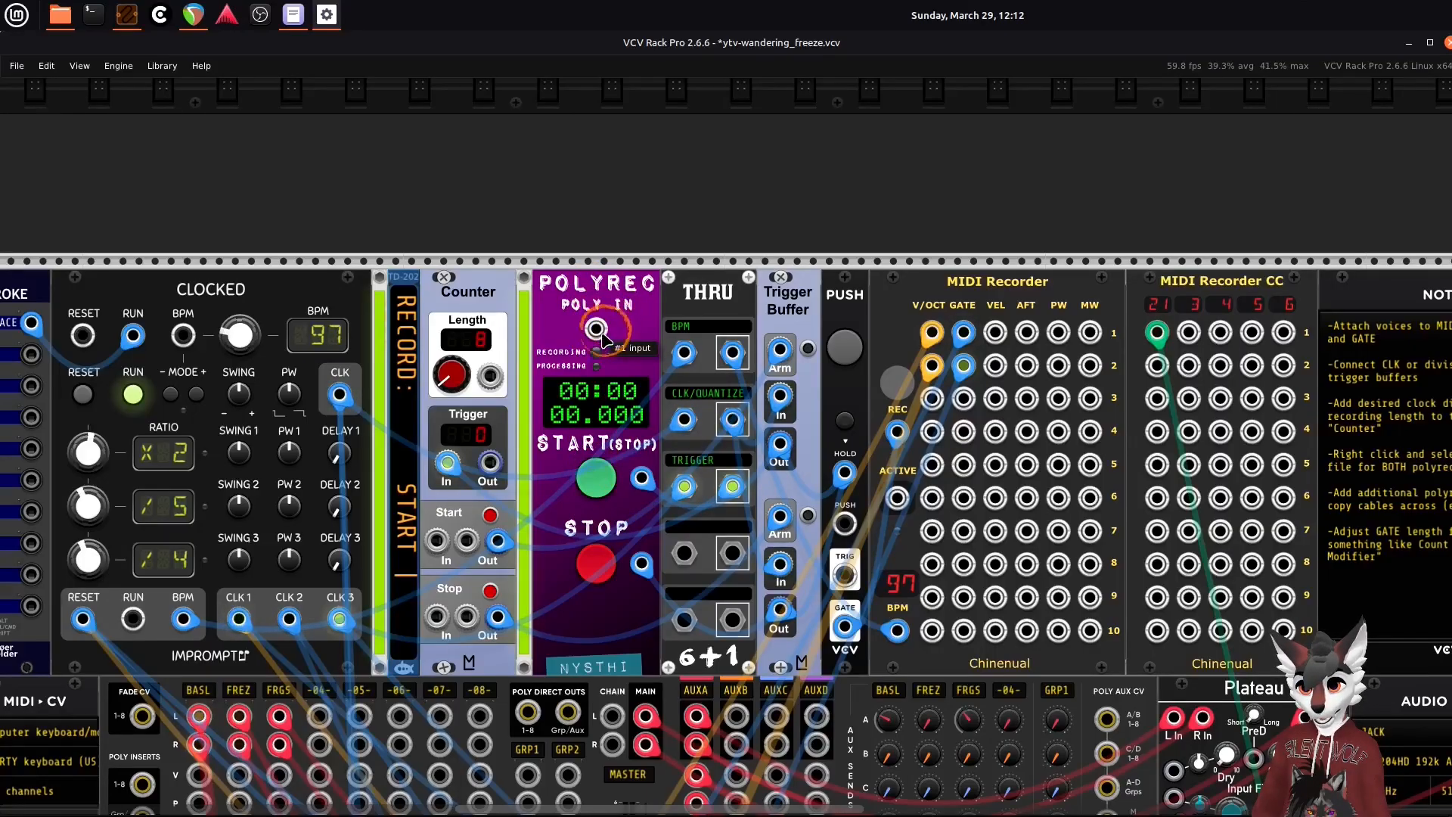
{"action": "left_click_drag", "start_coordinate": [596, 333], "coordinate": [534, 285]}
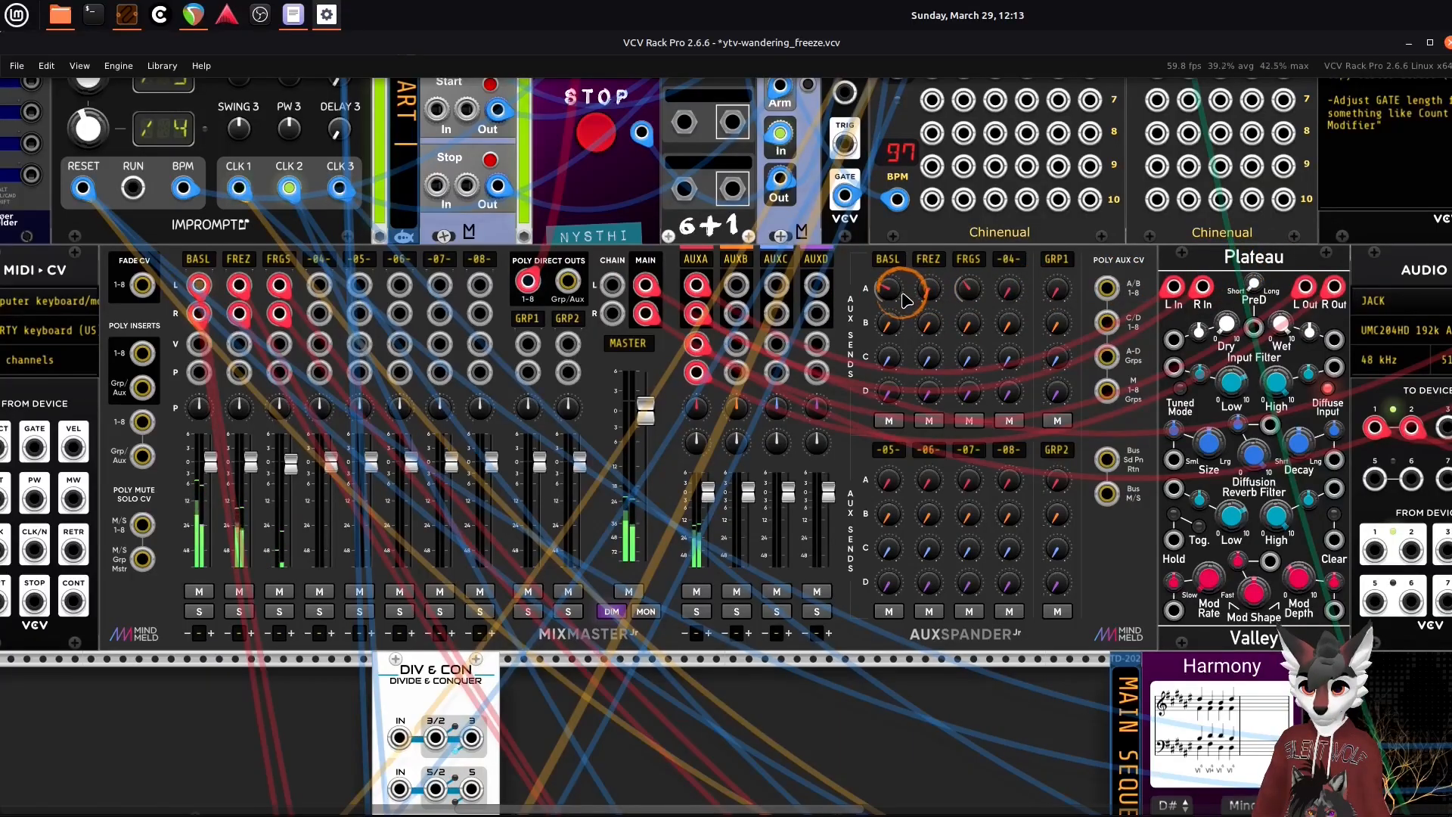
- Duplicate POLYREC and patch the copy, with the original's trigger sources on START and STOP and MixMaster's Grp/Aux direct output on POLY IN
{"action": "mouse_move", "coordinate": [892, 293]}
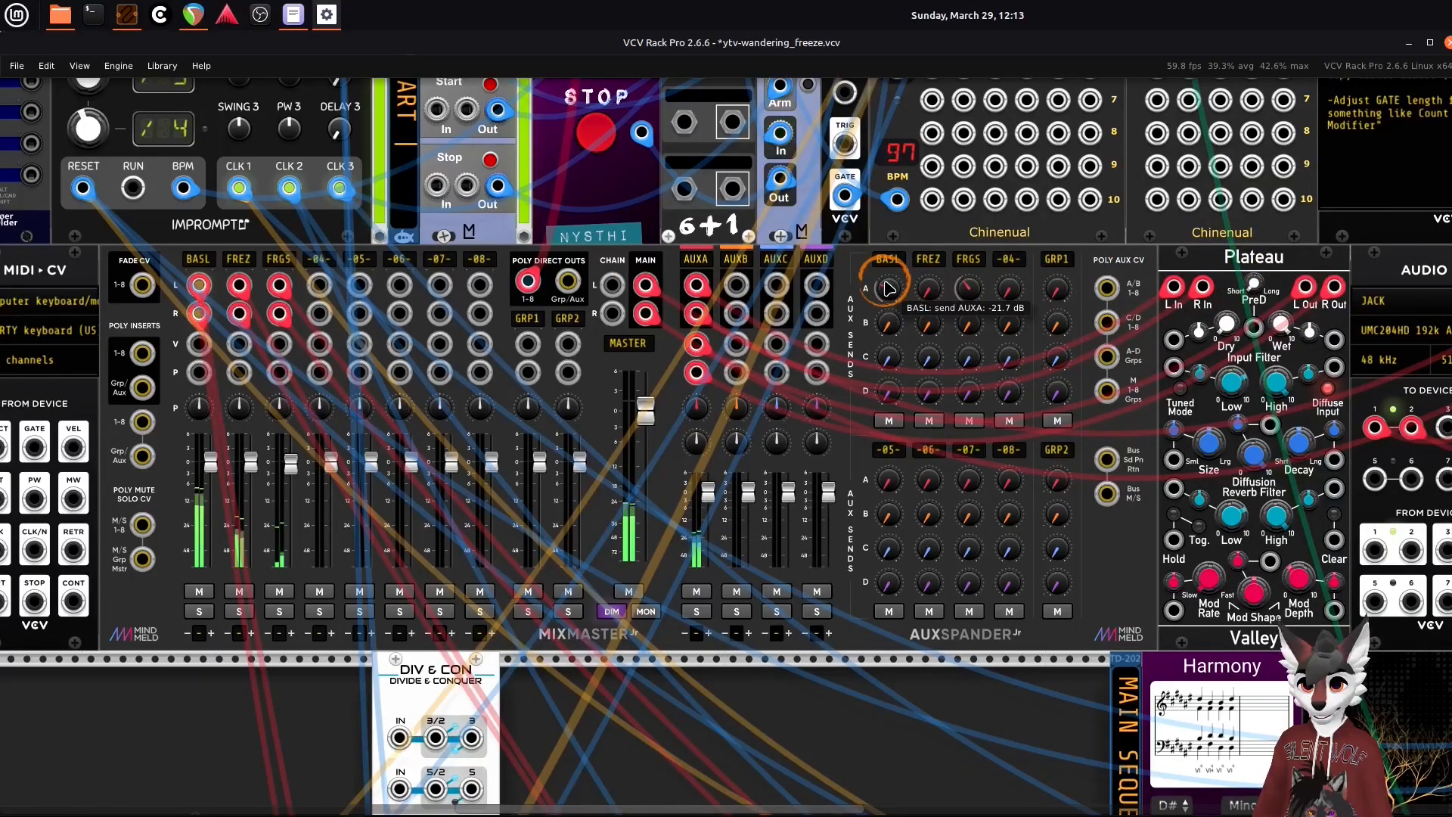
{"action": "mouse_move", "coordinate": [973, 293]}
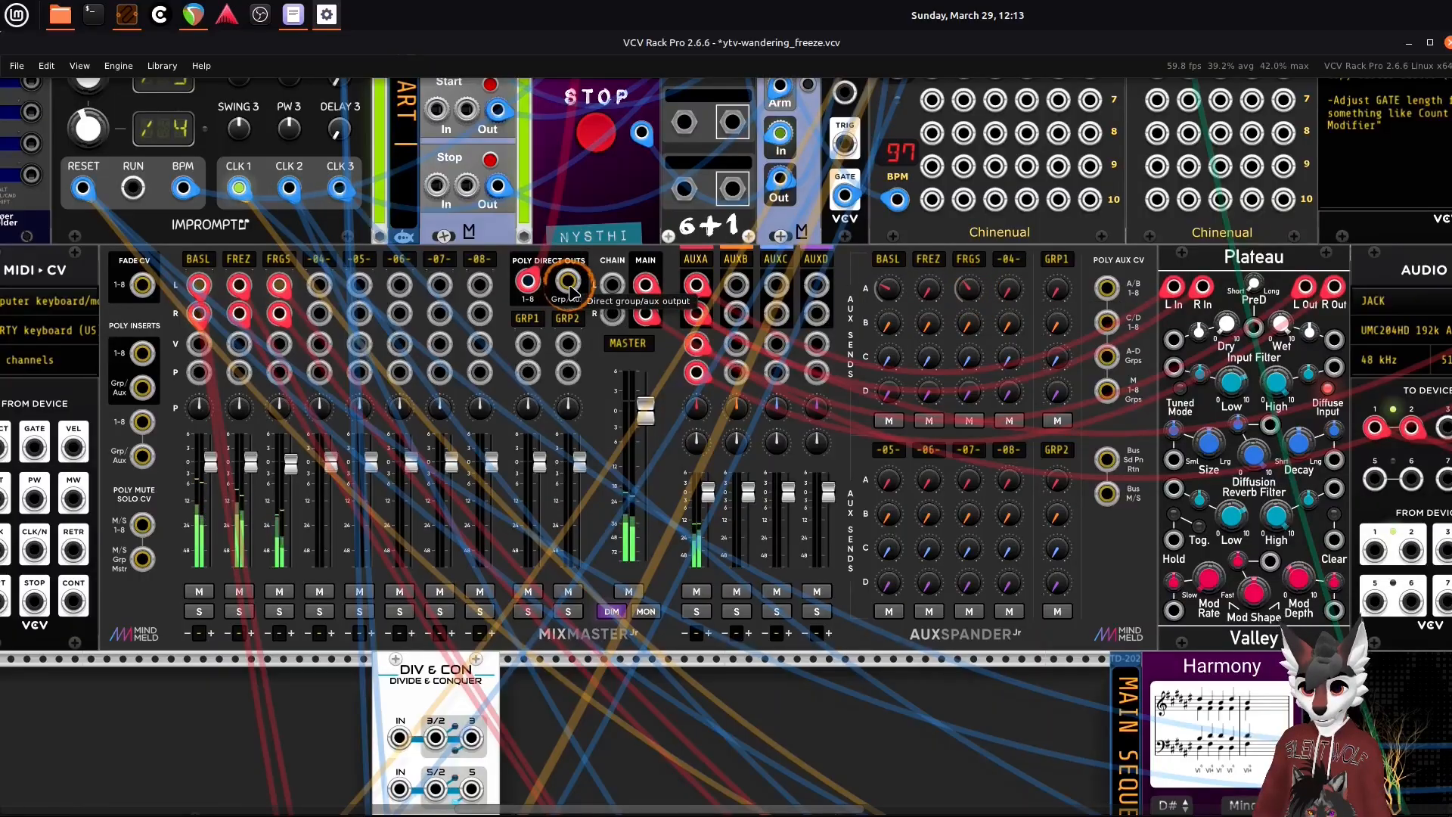
{"action": "scroll", "coordinate": [645, 210], "scroll_direction": "up", "scroll_amount": 5}
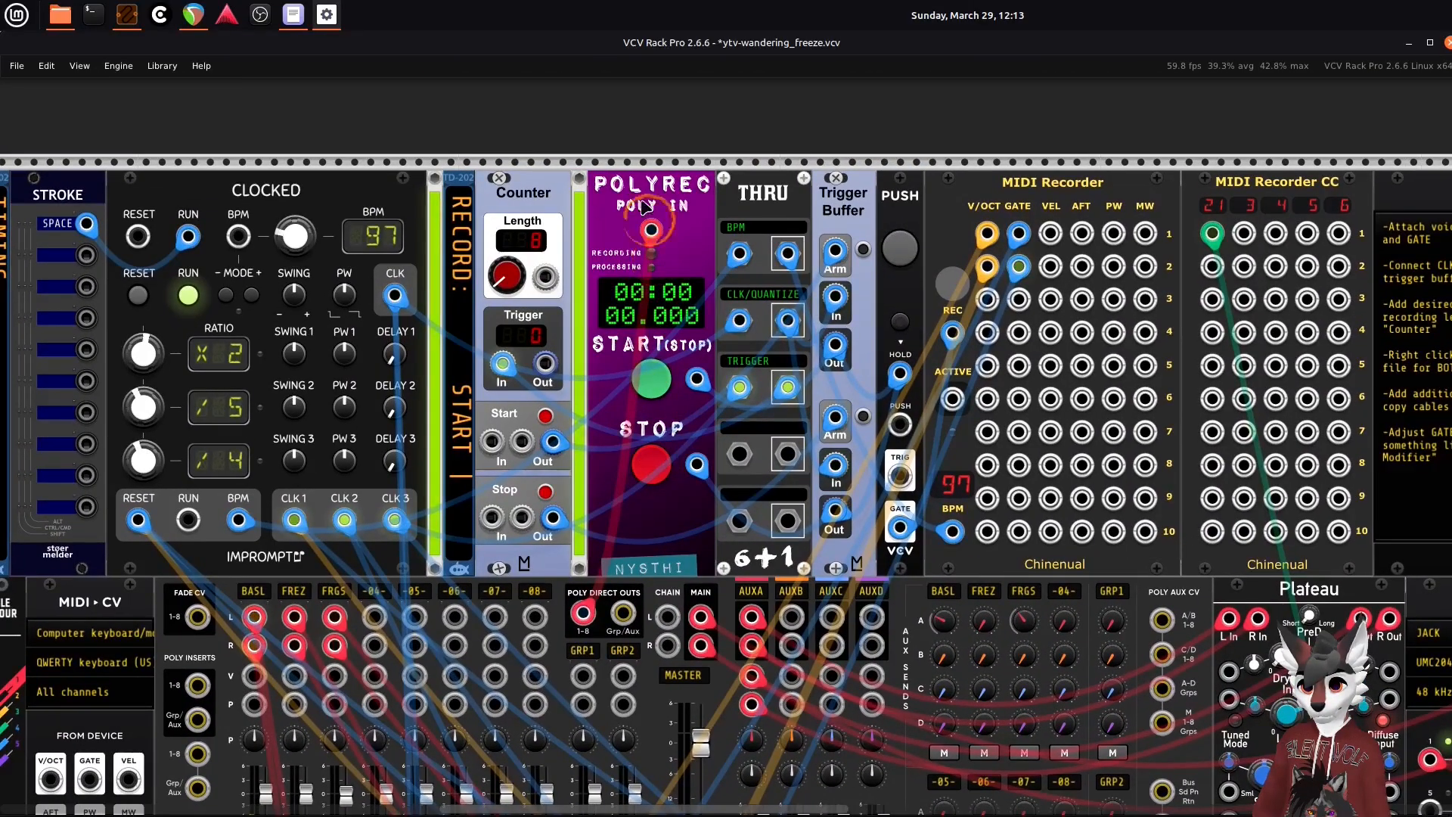
{"action": "right_click", "coordinate": [639, 191]}
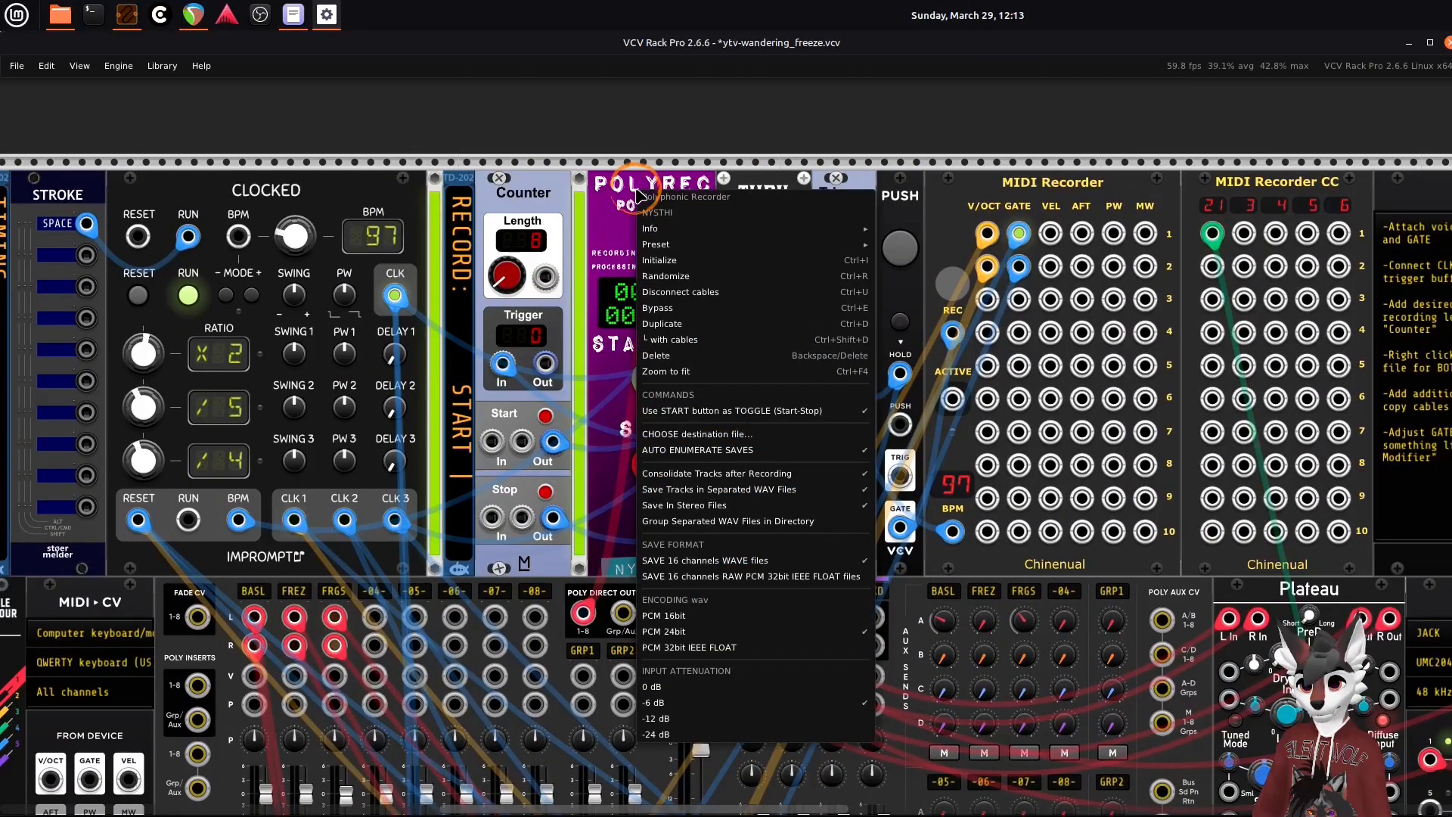
{"action": "left_click", "coordinate": [693, 325]}
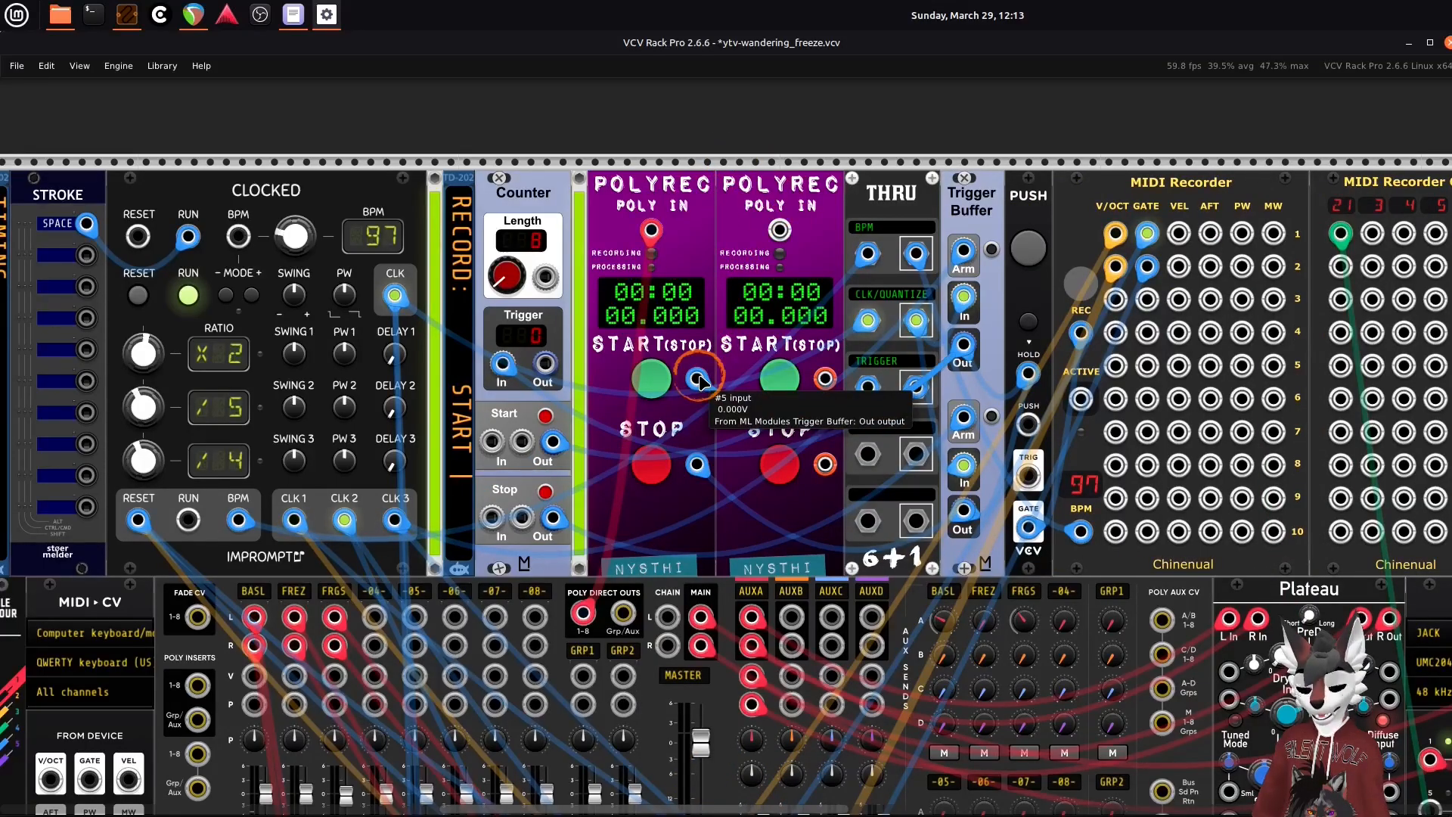
{"action": "left_click_drag", "start_coordinate": [701, 380], "coordinate": [824, 380]}
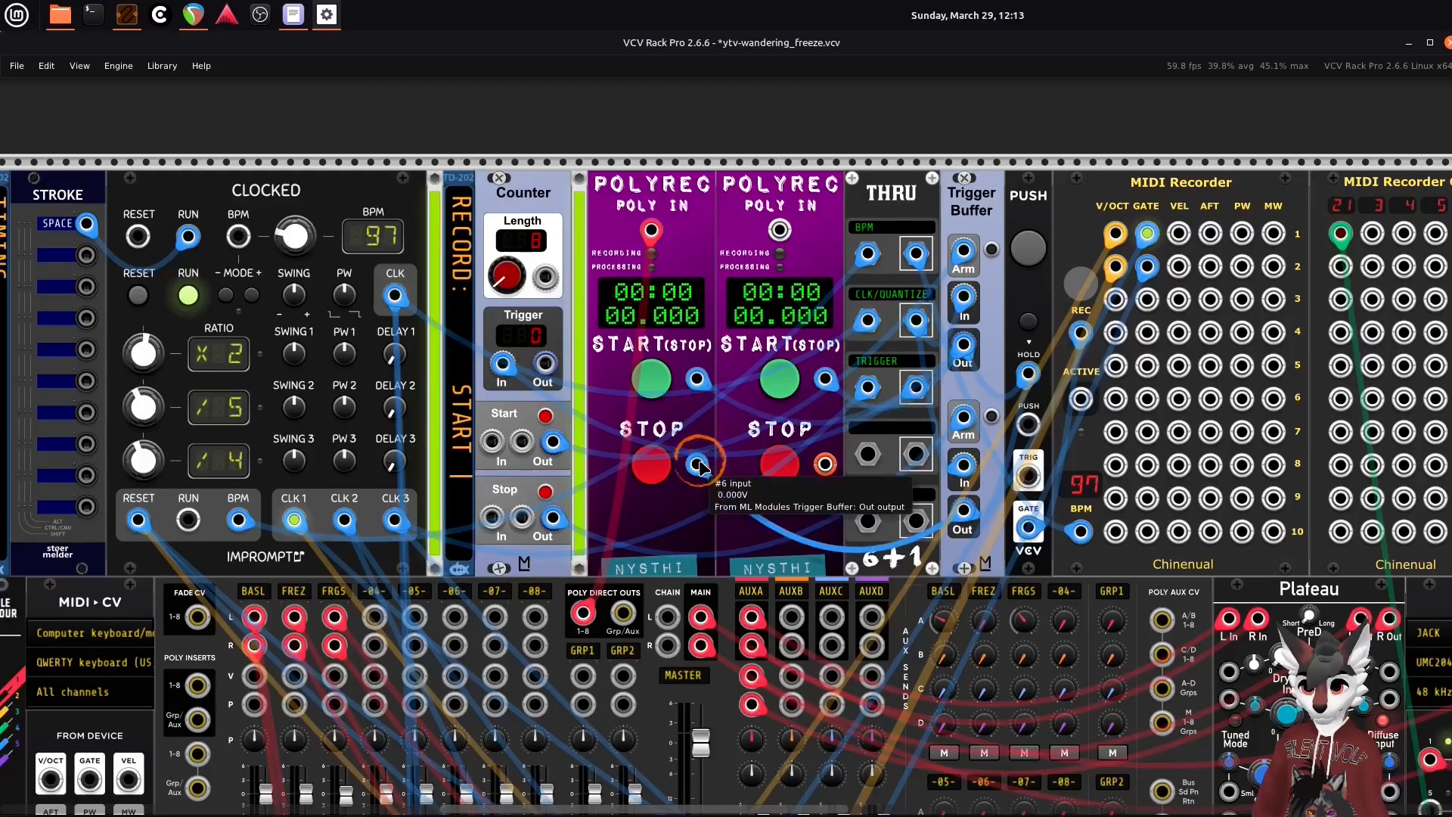
{"action": "left_click_drag", "start_coordinate": [699, 463], "coordinate": [824, 463]}
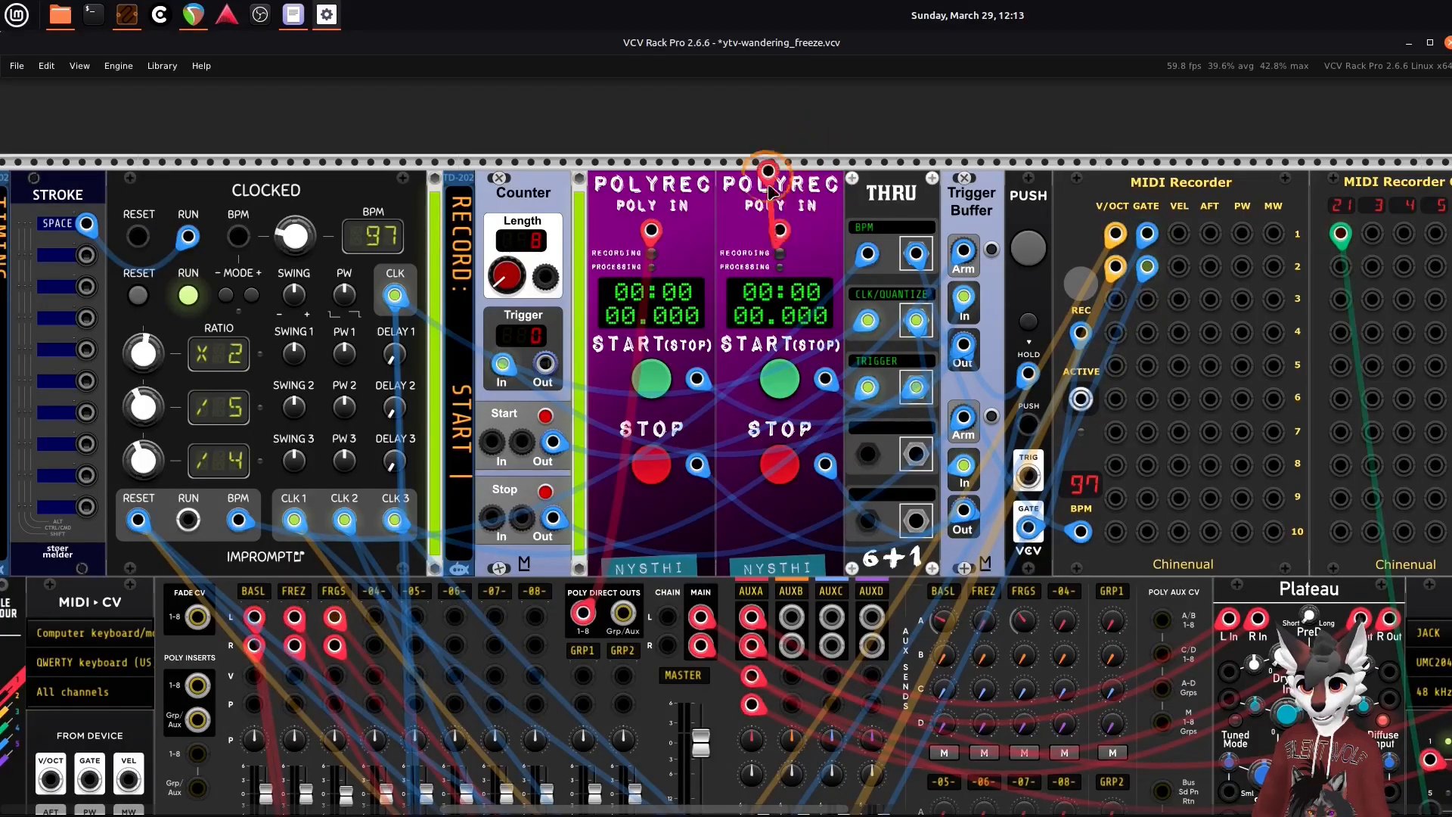
{"action": "left_click_drag", "start_coordinate": [780, 229], "coordinate": [624, 616]}
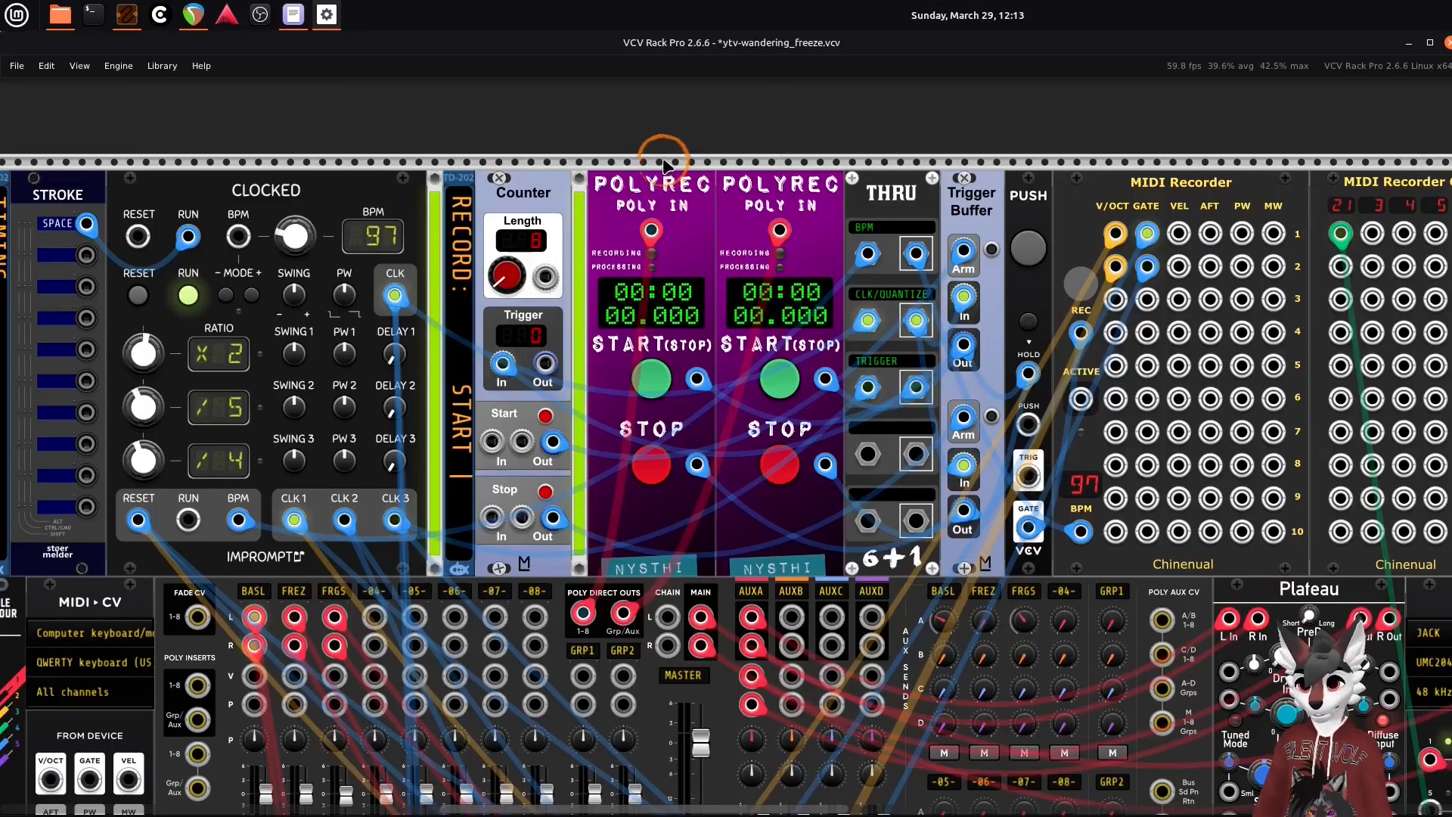
- Set the first POLYREC's destination file to demo.wav in the Music folder
{"action": "right_click", "coordinate": [628, 195]}
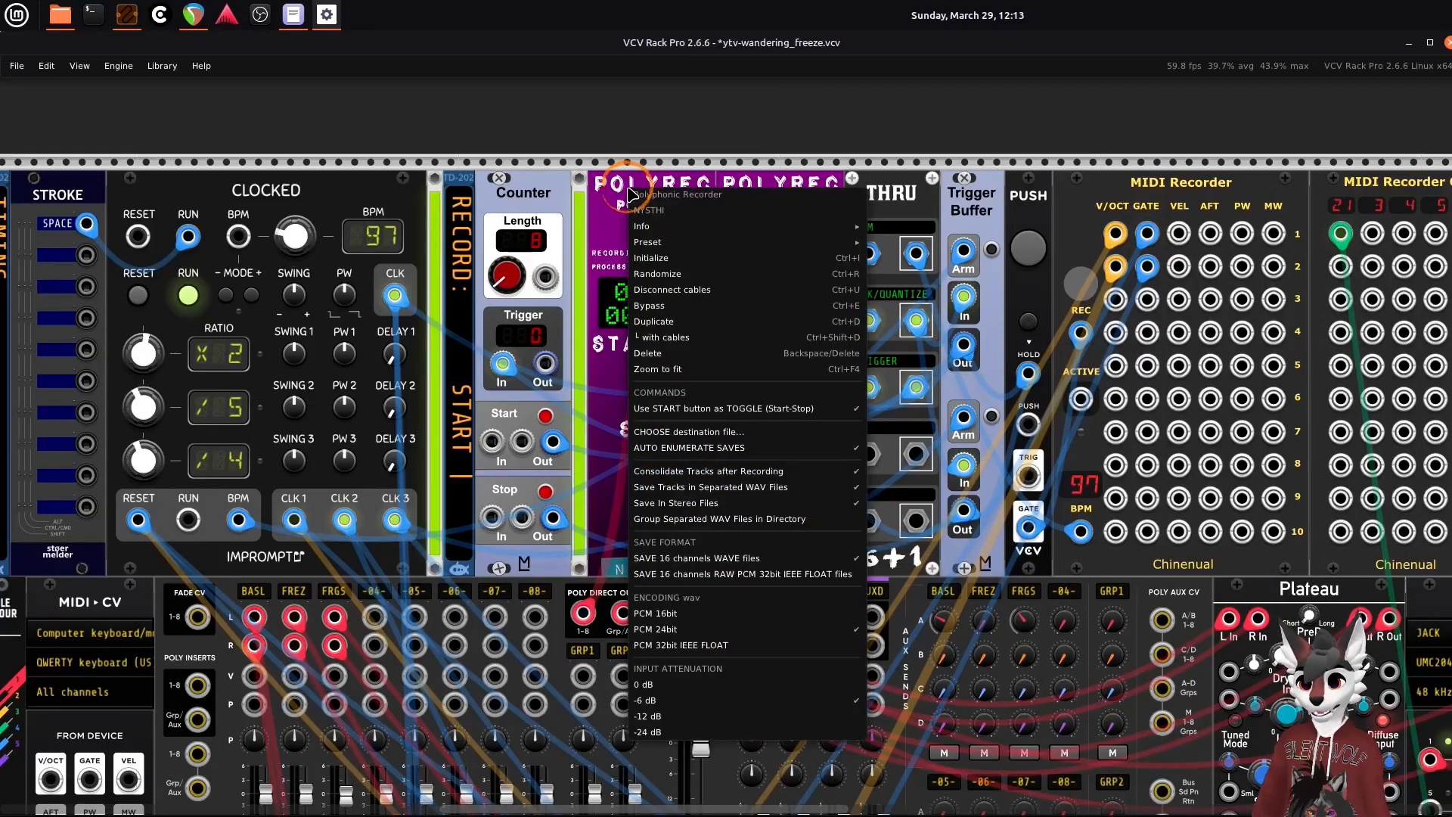
{"action": "left_click", "coordinate": [704, 434]}
{"action": "left_click", "coordinate": [592, 261]}
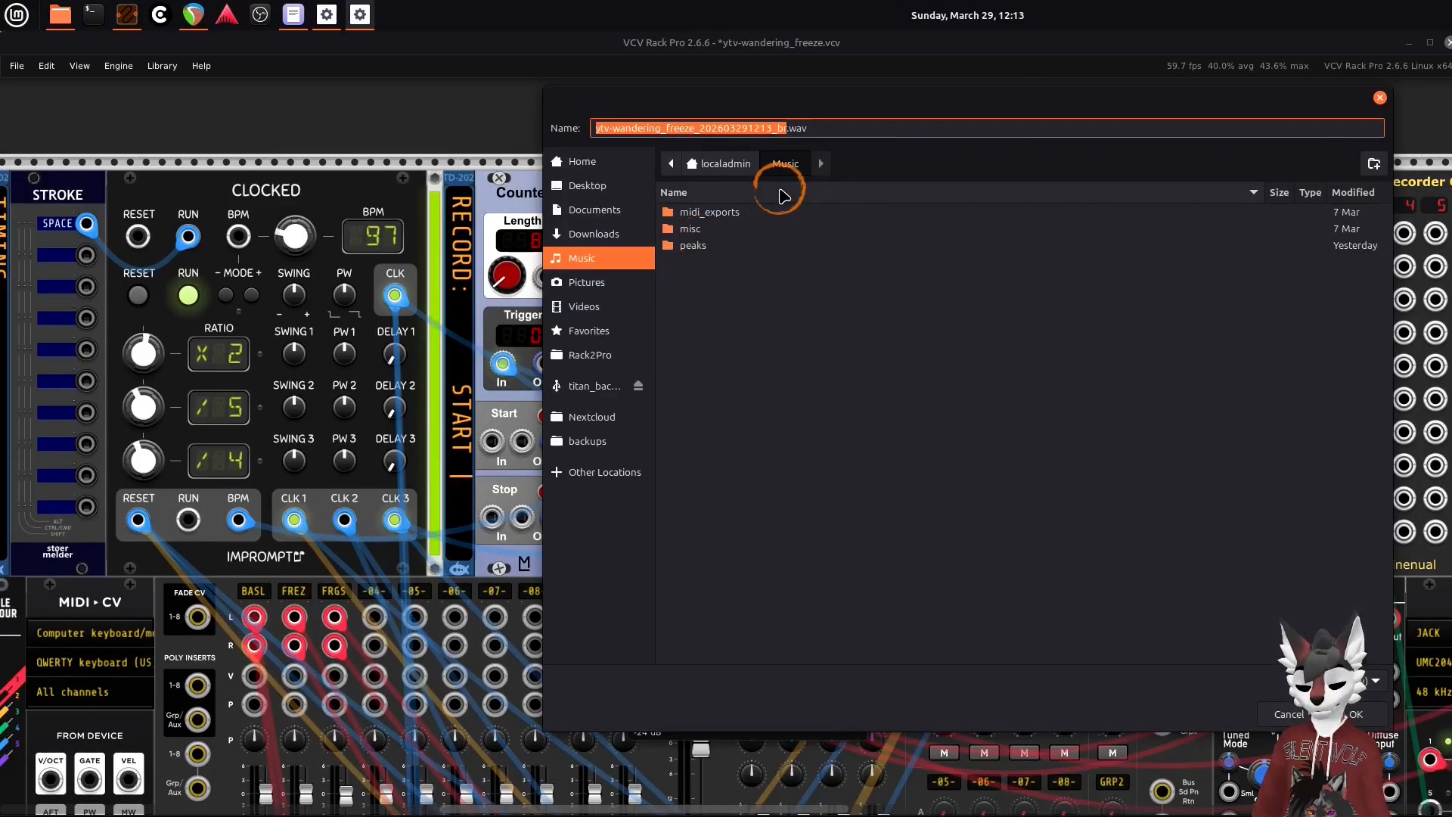
{"action": "type", "text": "d"}
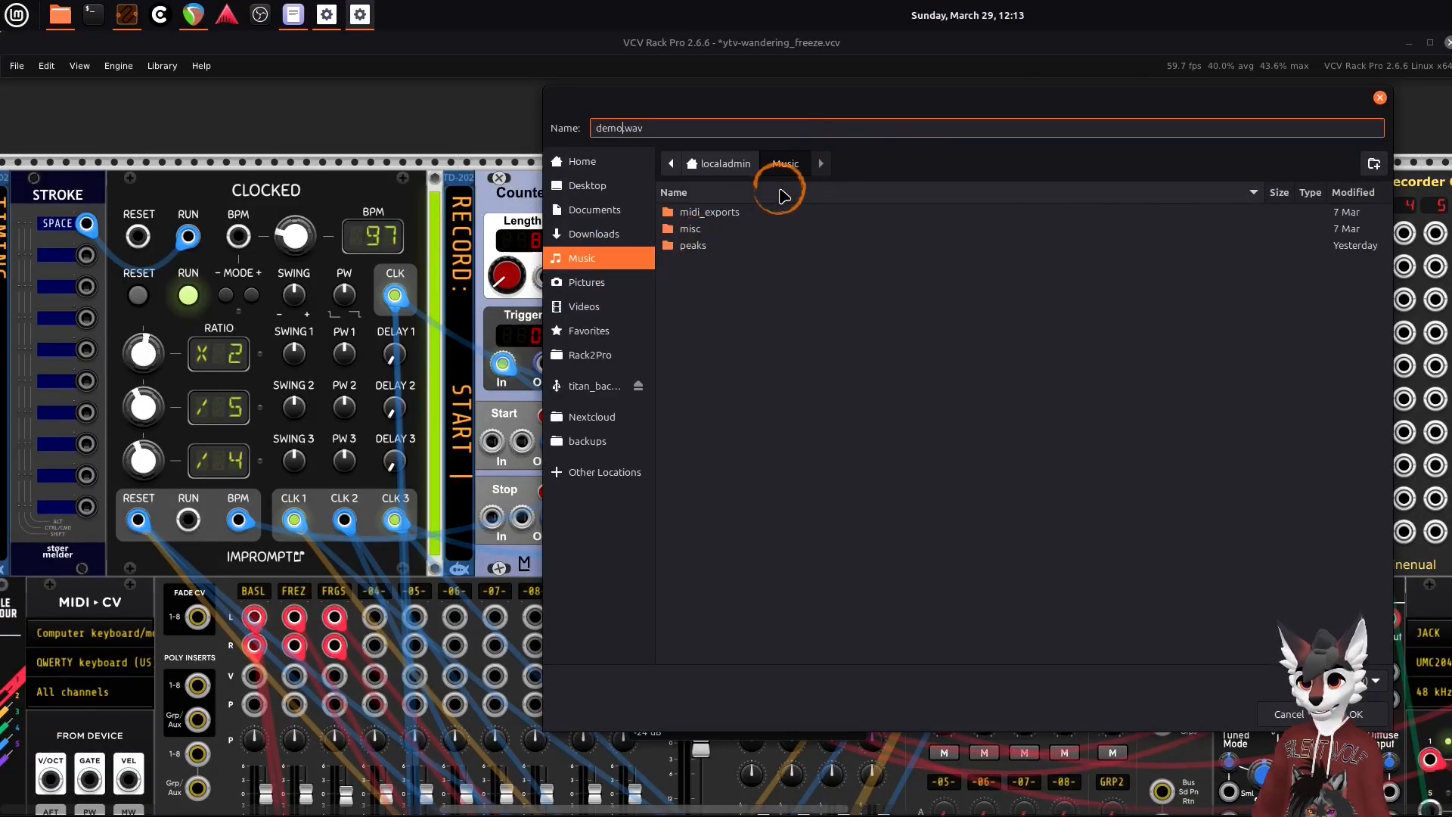
{"action": "type", "text": "emo"}
{"action": "key", "text": "Return"}
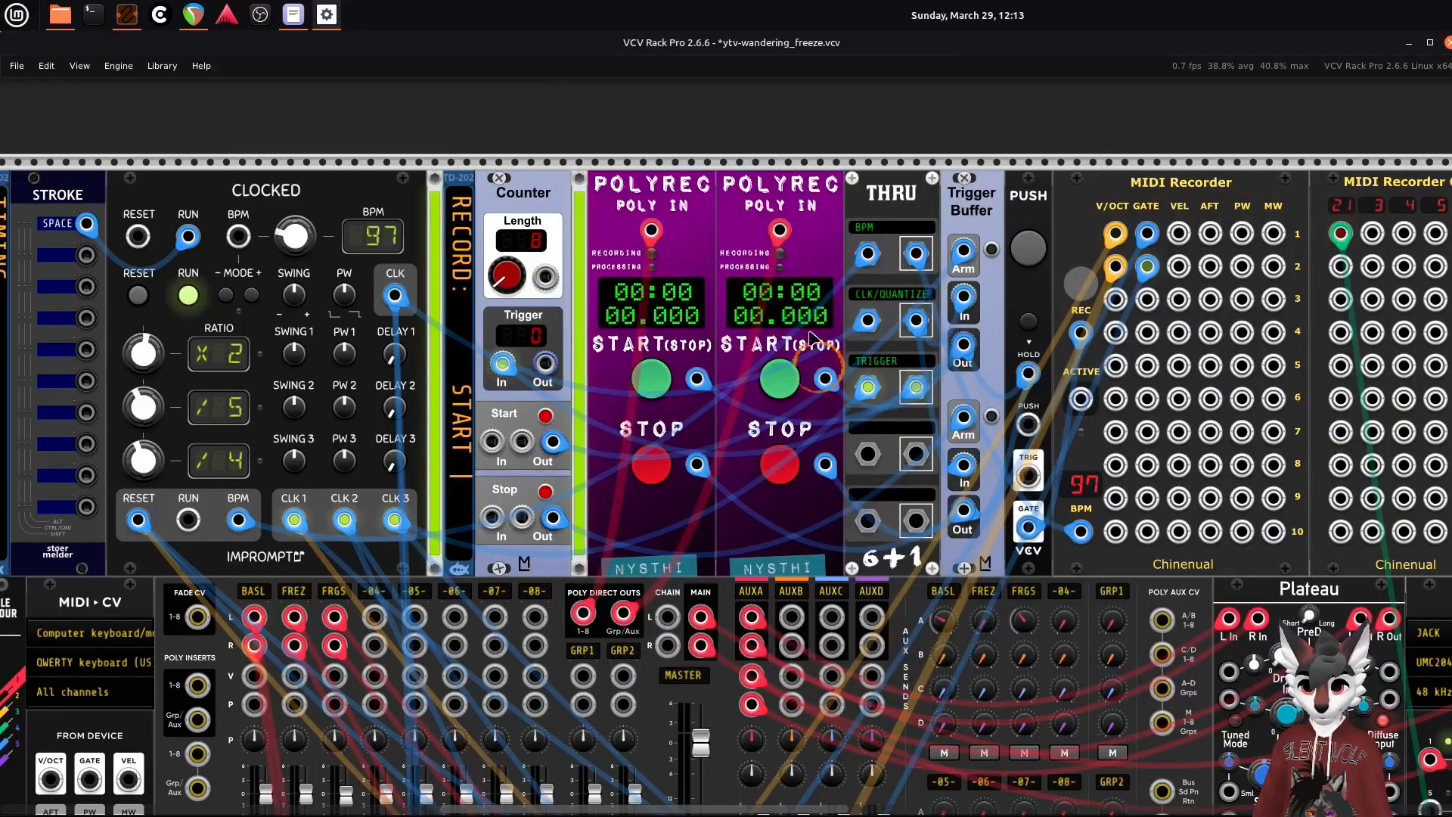
- Set the second POLYREC's destination file to demo_aux.wav in the Music folder
{"action": "right_click", "coordinate": [749, 202]}
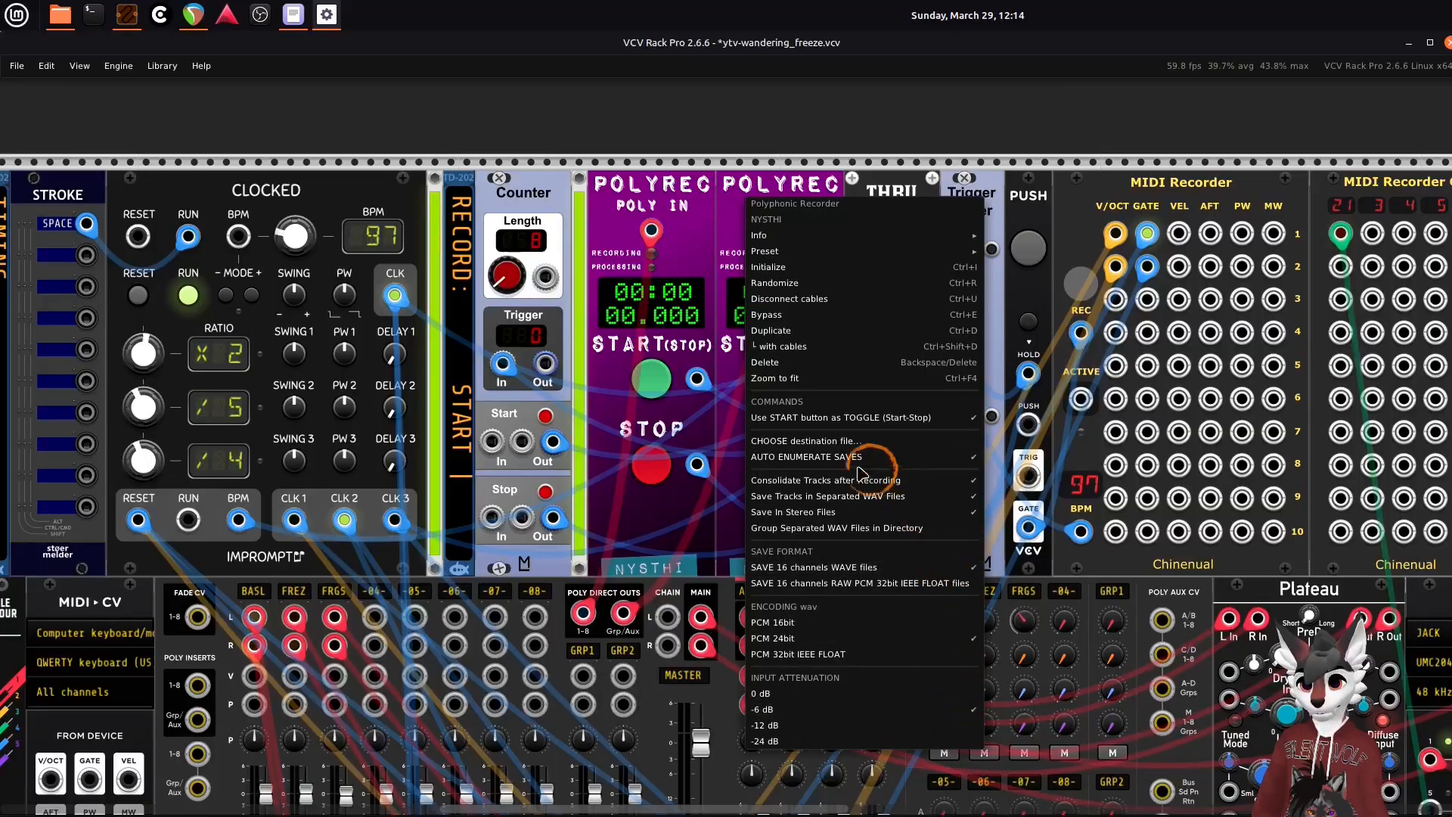
{"action": "left_click", "coordinate": [806, 441]}
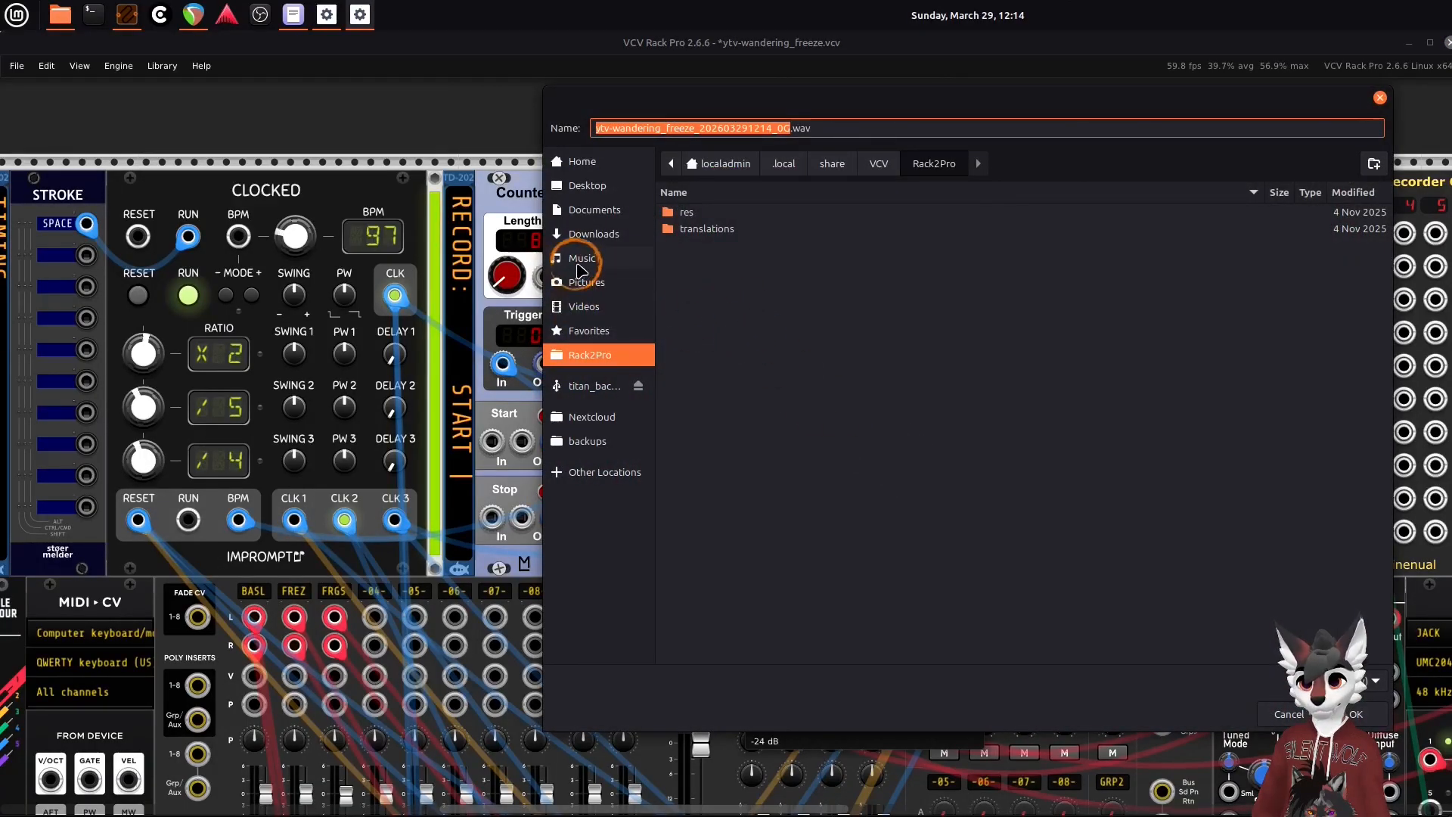
{"action": "left_click", "coordinate": [579, 264]}
{"action": "type", "text": "dem"}
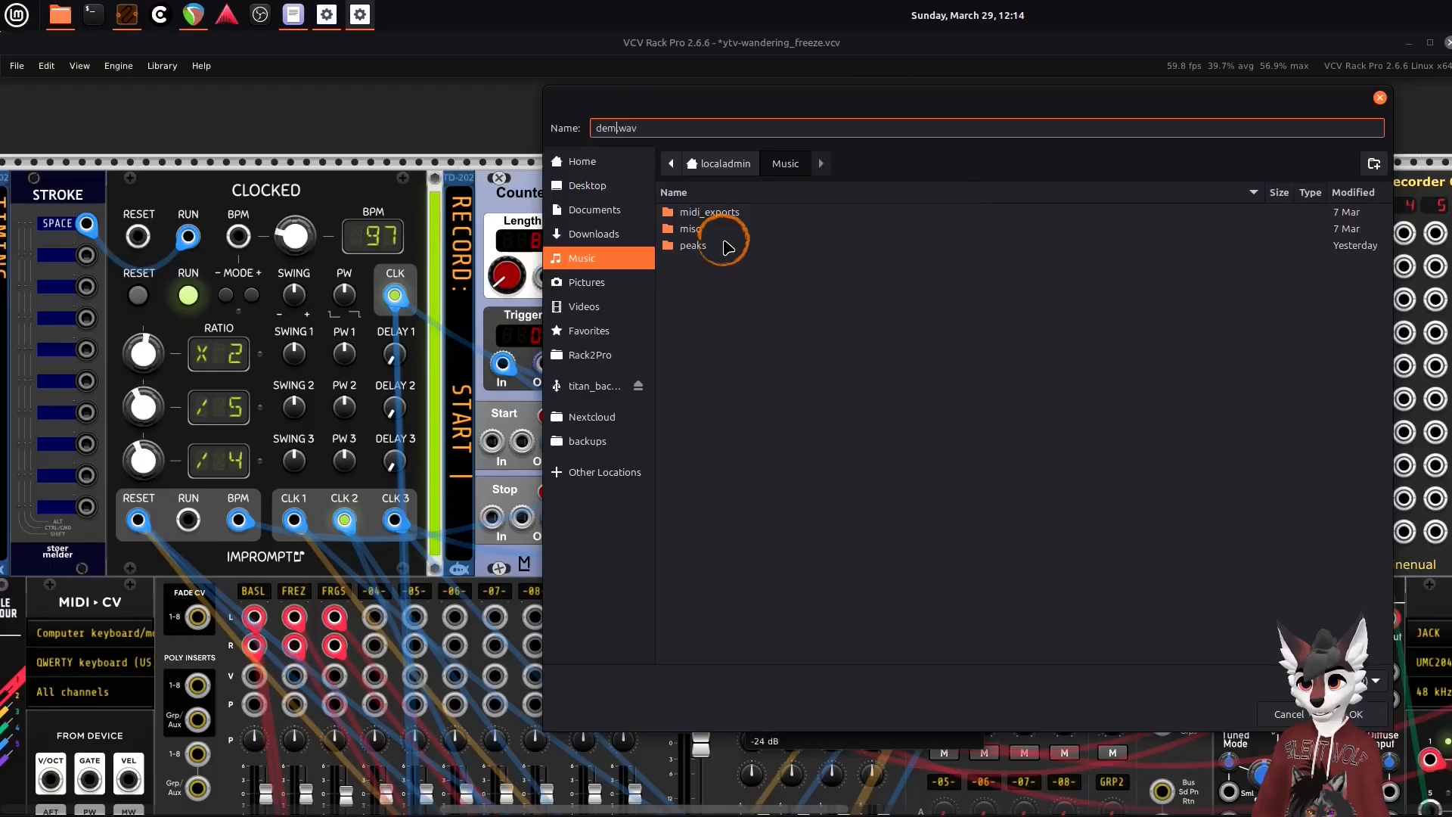
{"action": "type", "text": "o_aux"}
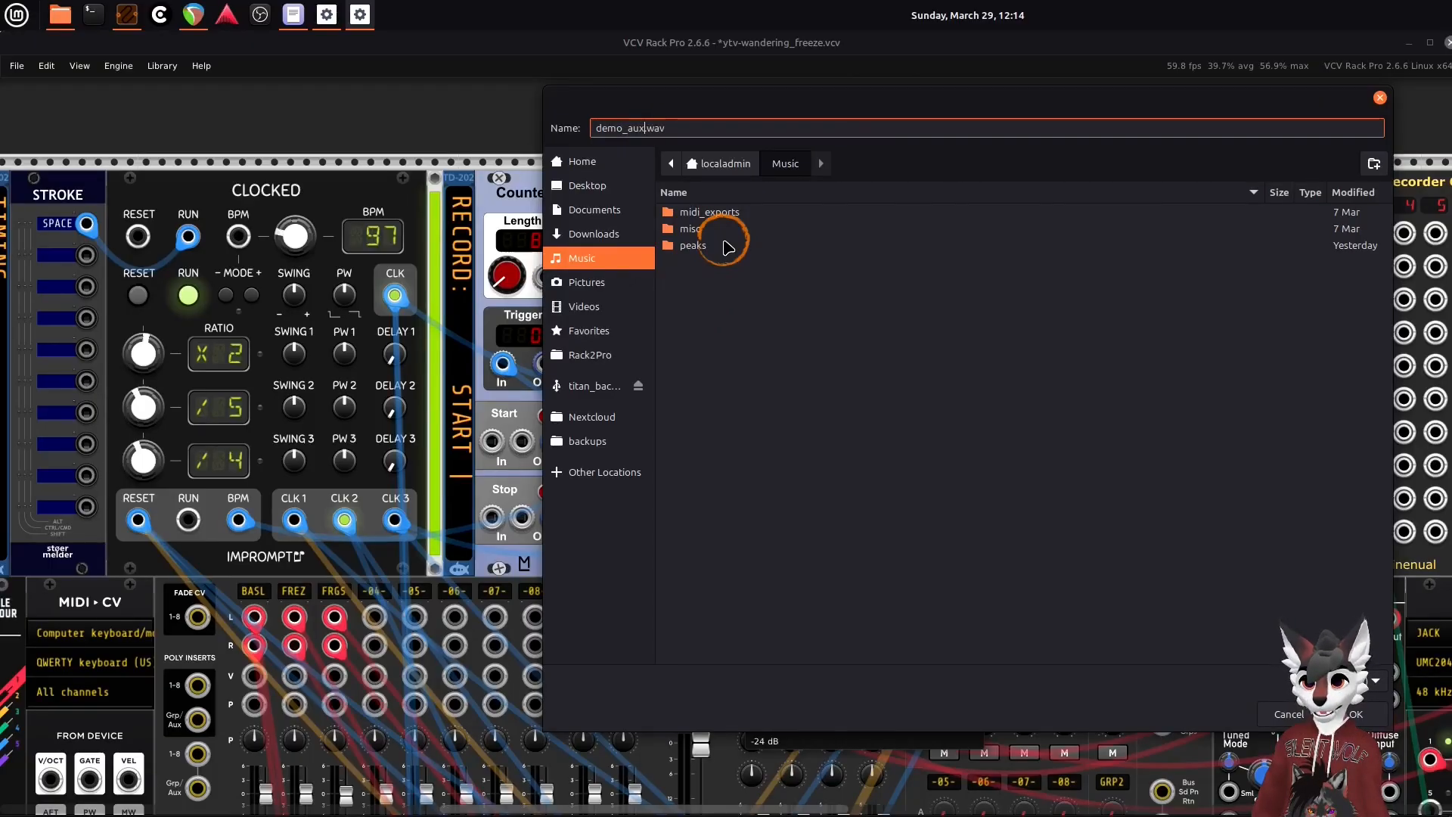
{"action": "left_click", "coordinate": [1354, 715]}
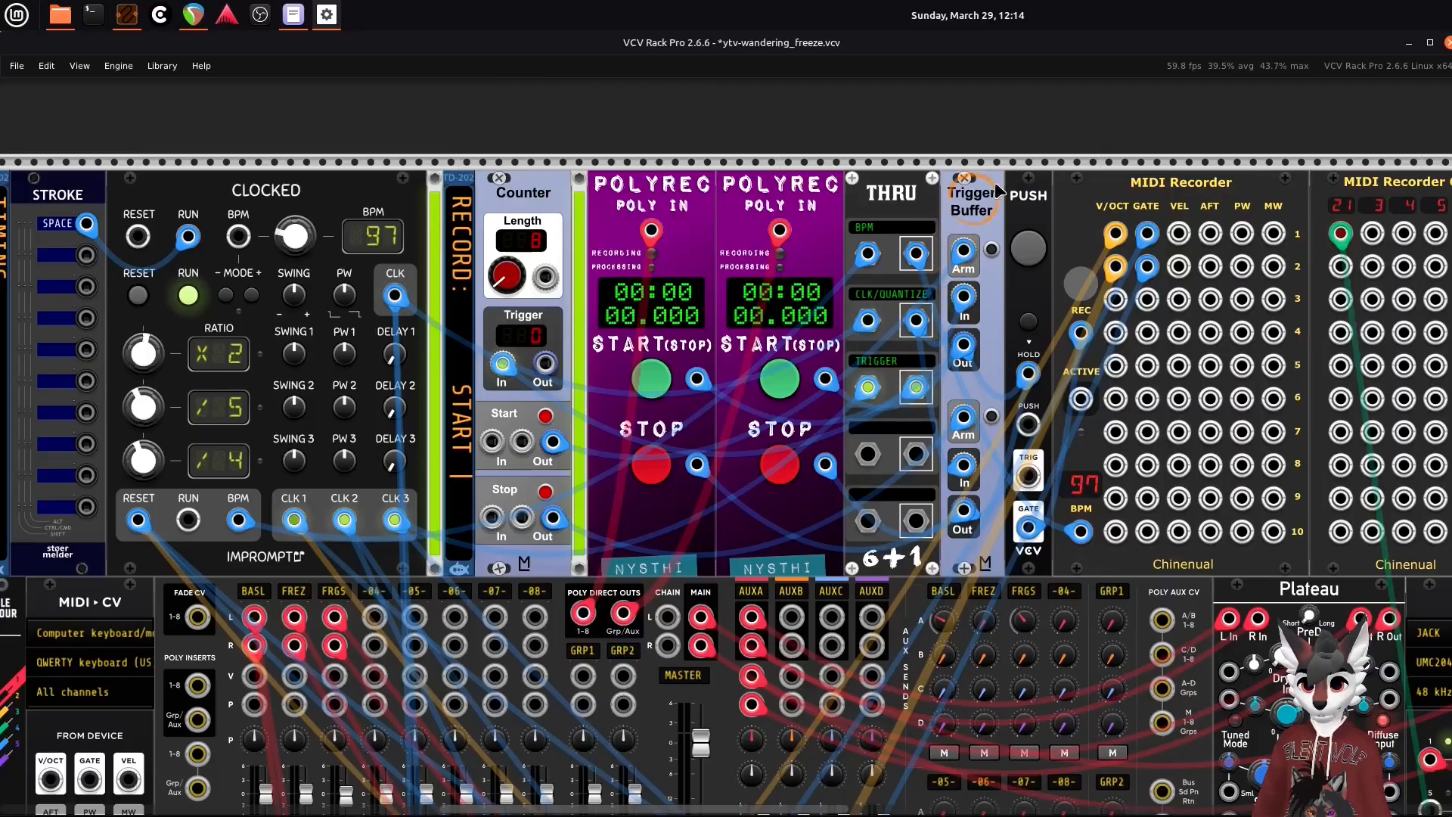
- Set the MIDI Recorder's output file to demo in the Music folder
{"action": "right_click", "coordinate": [1145, 183]}
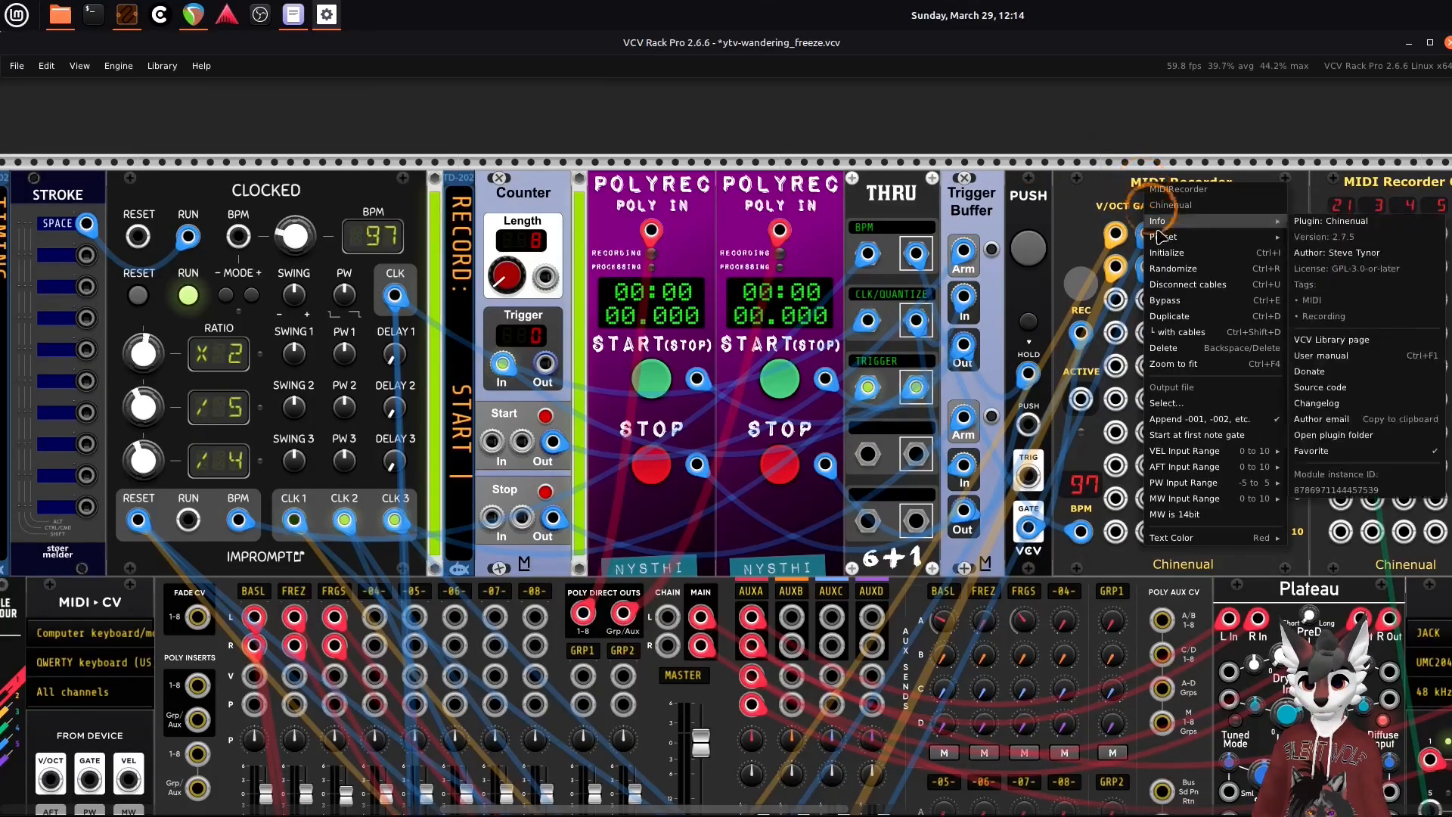
{"action": "left_click", "coordinate": [1193, 405]}
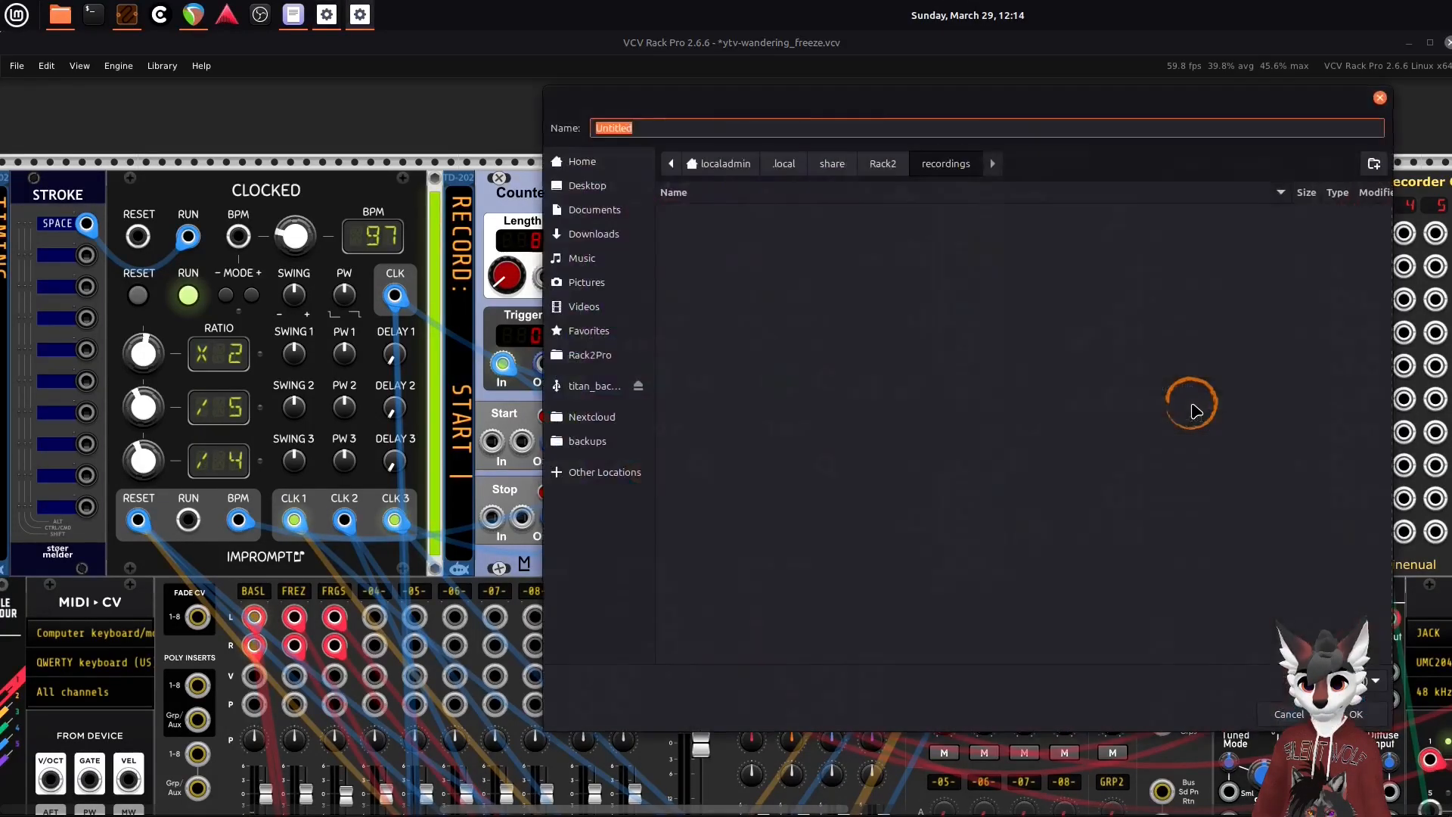
{"action": "left_click", "coordinate": [582, 258]}
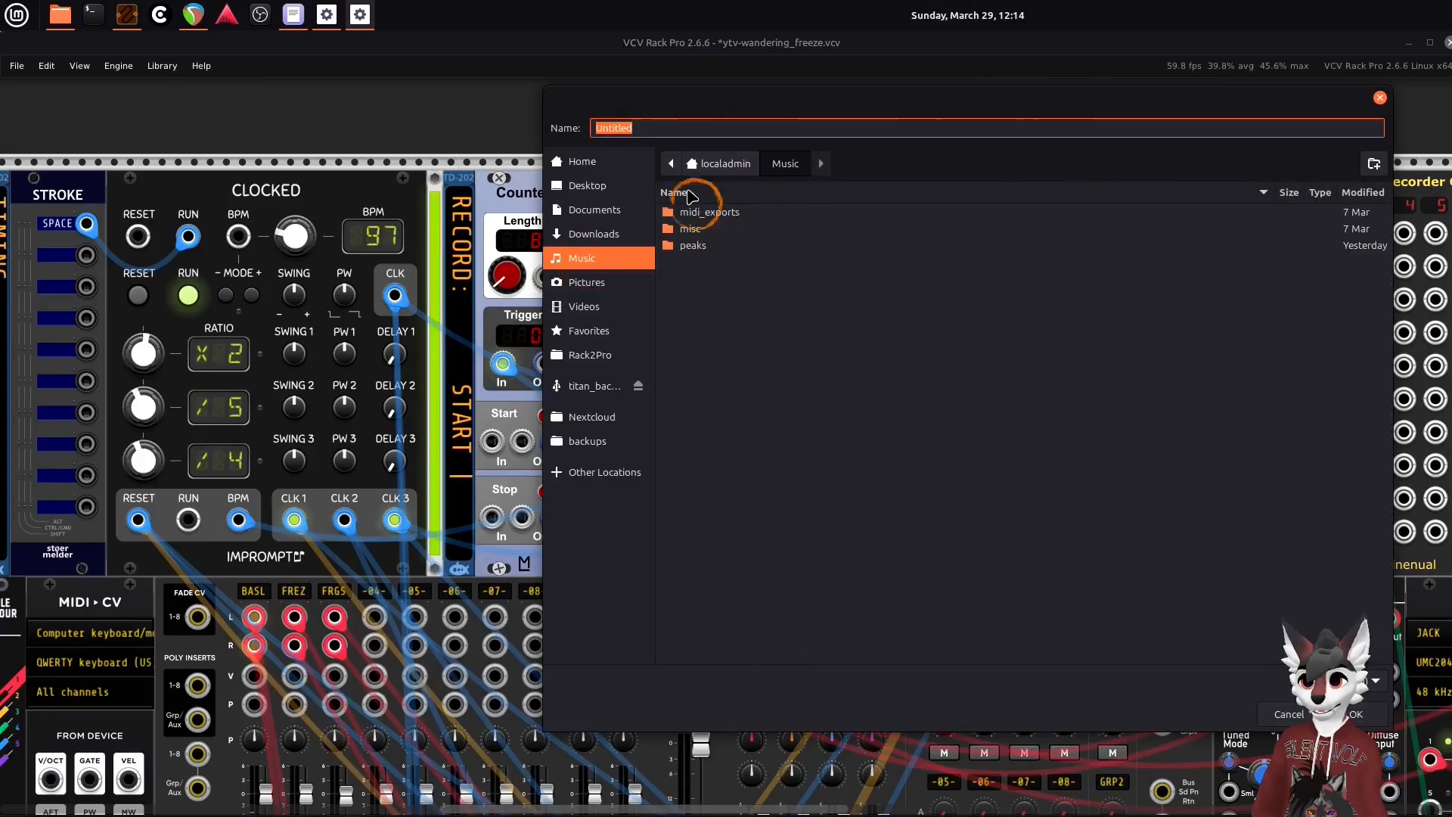
{"action": "type", "text": "demo"}
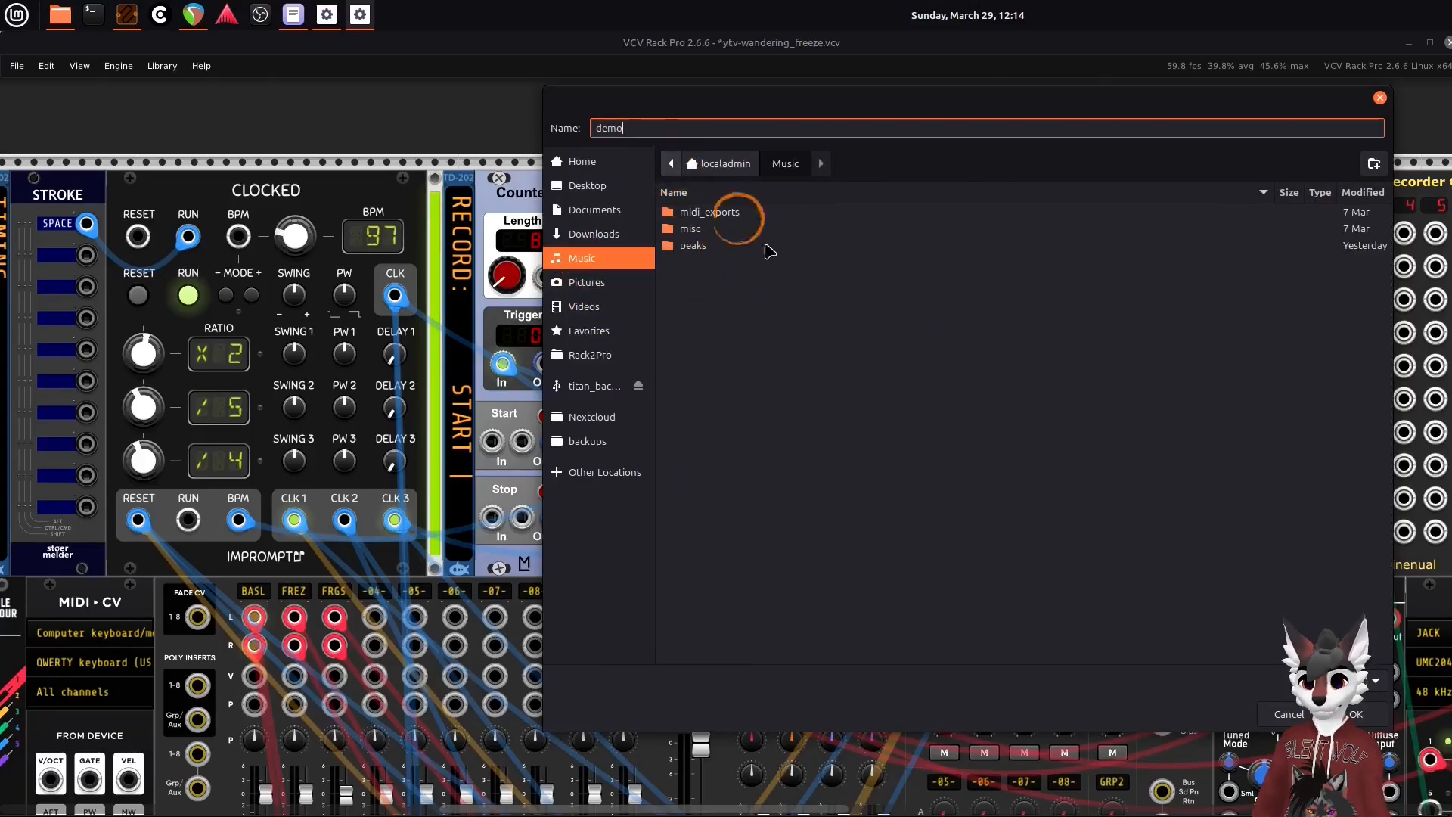
{"action": "left_click", "coordinate": [1356, 715]}
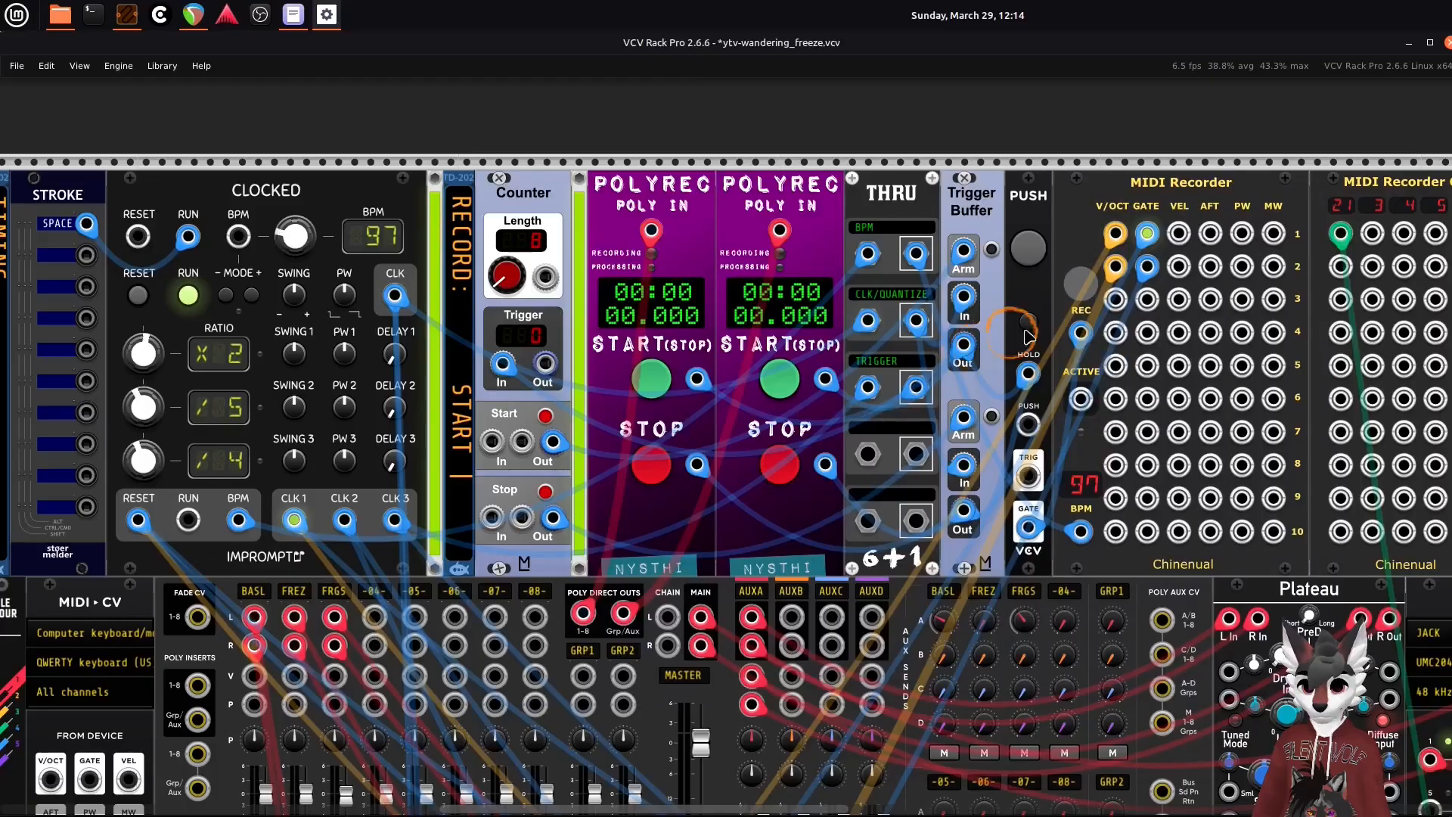
- Trigger the Counter's Start section manually to record a clocked take
{"action": "scroll", "coordinate": [1038, 309], "scroll_direction": "down", "scroll_amount": 2}
{"action": "left_click_drag", "start_coordinate": [1033, 310], "coordinate": [829, 316]}
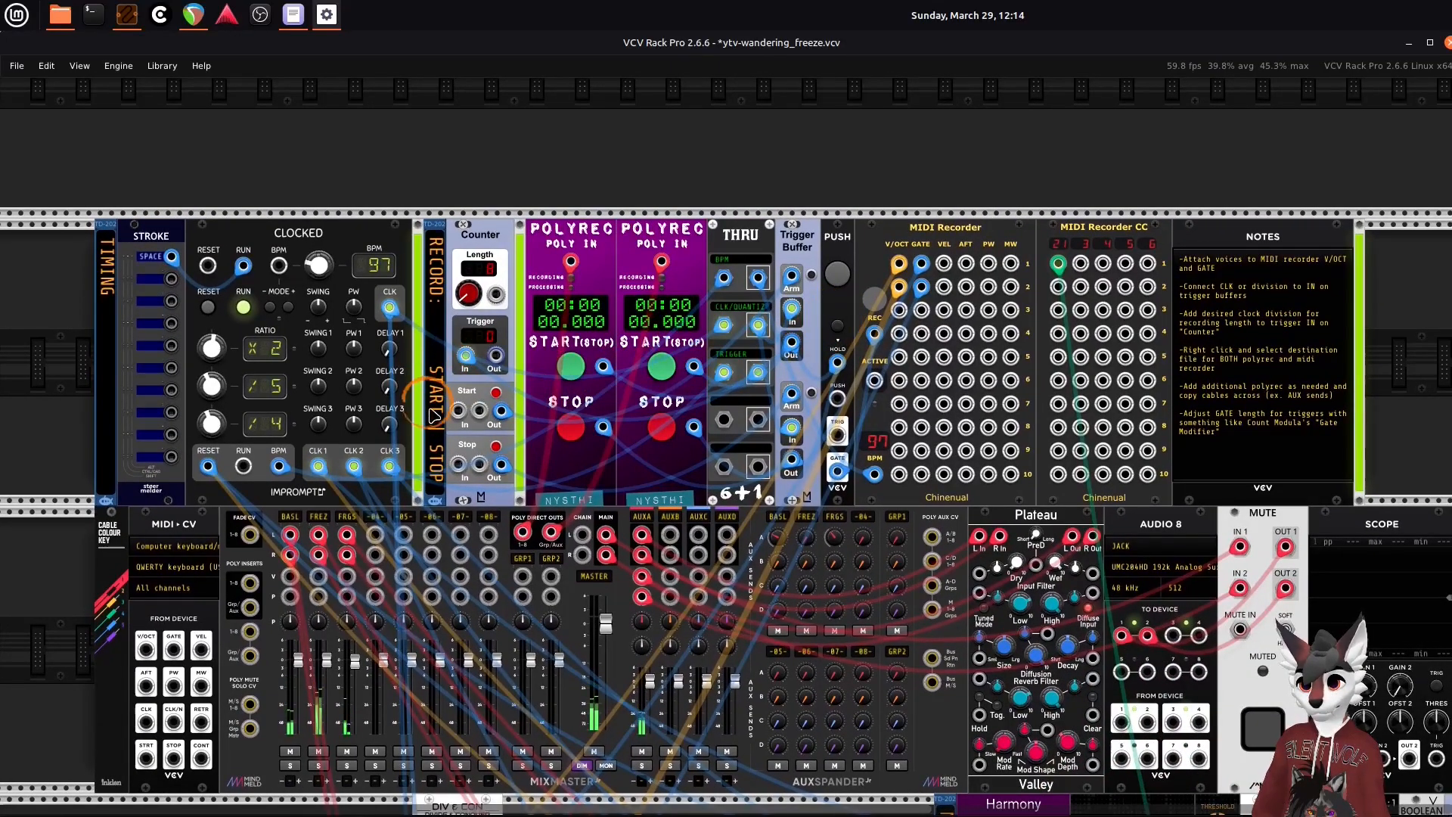
{"action": "left_click", "coordinate": [496, 393]}
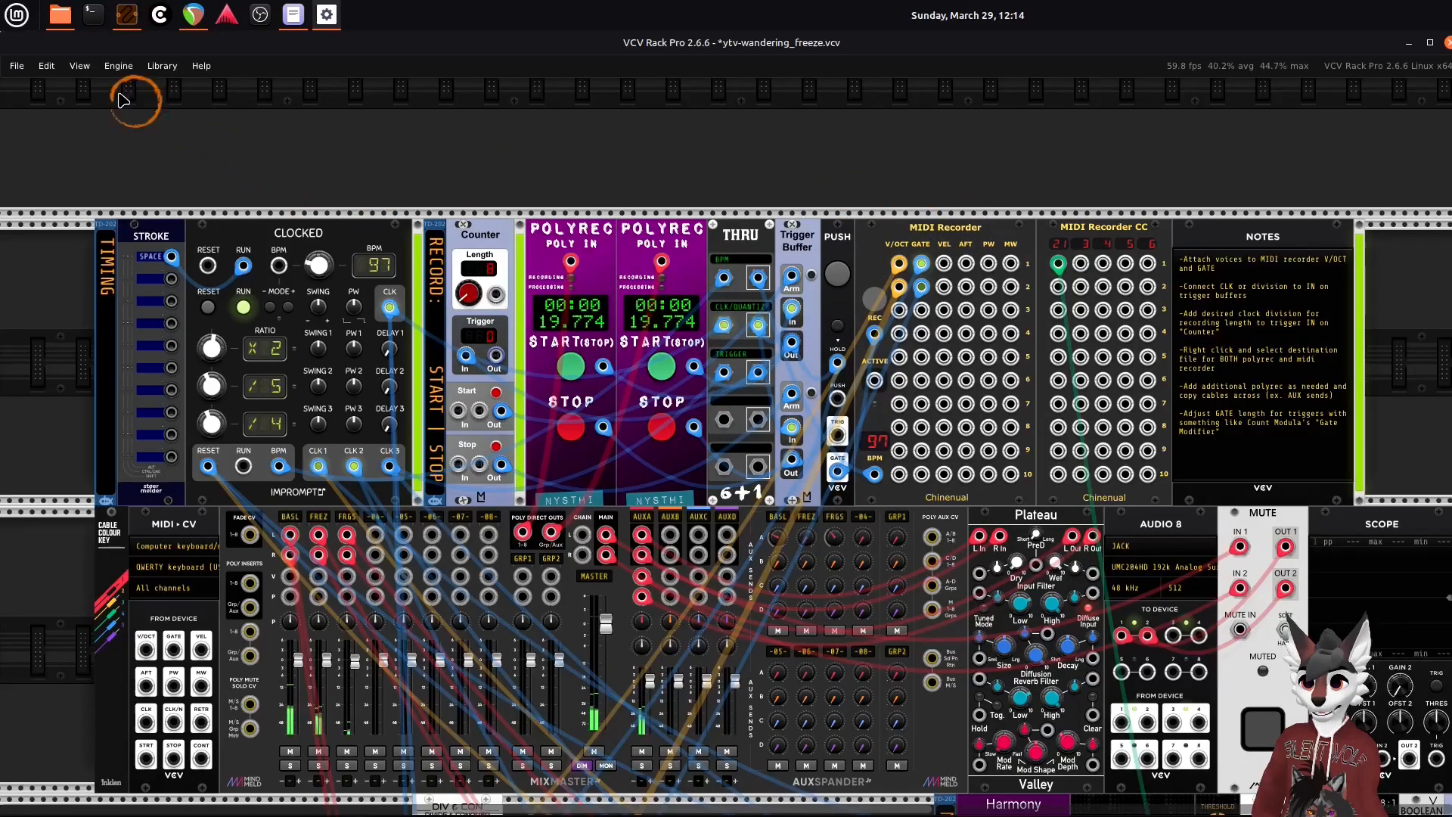
- Switch to the file manager and review the recorded demo WAV, MIDI and aux files in the Music folder
{"action": "left_click", "coordinate": [64, 30]}
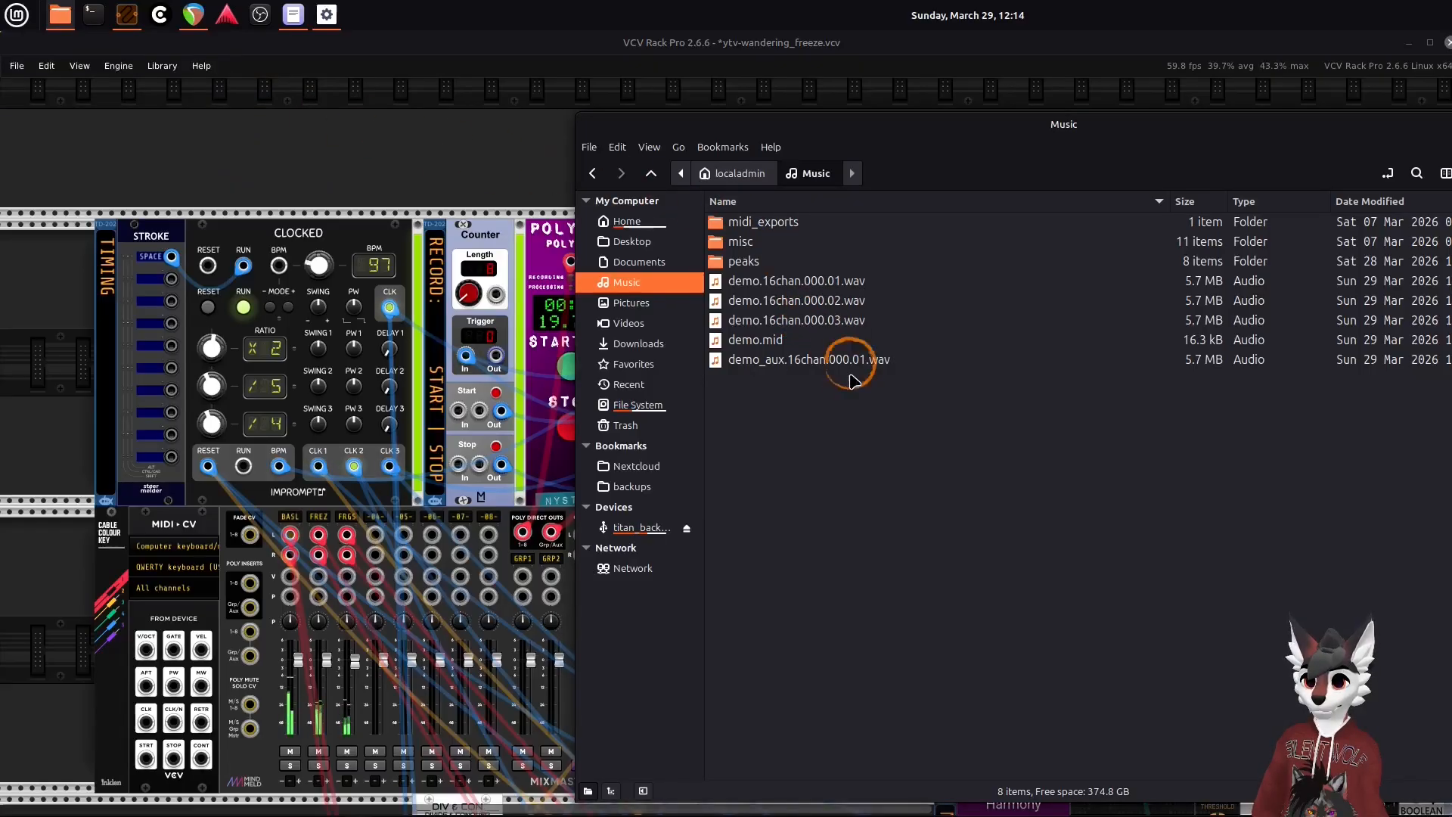
{"action": "left_click", "coordinate": [762, 347]}
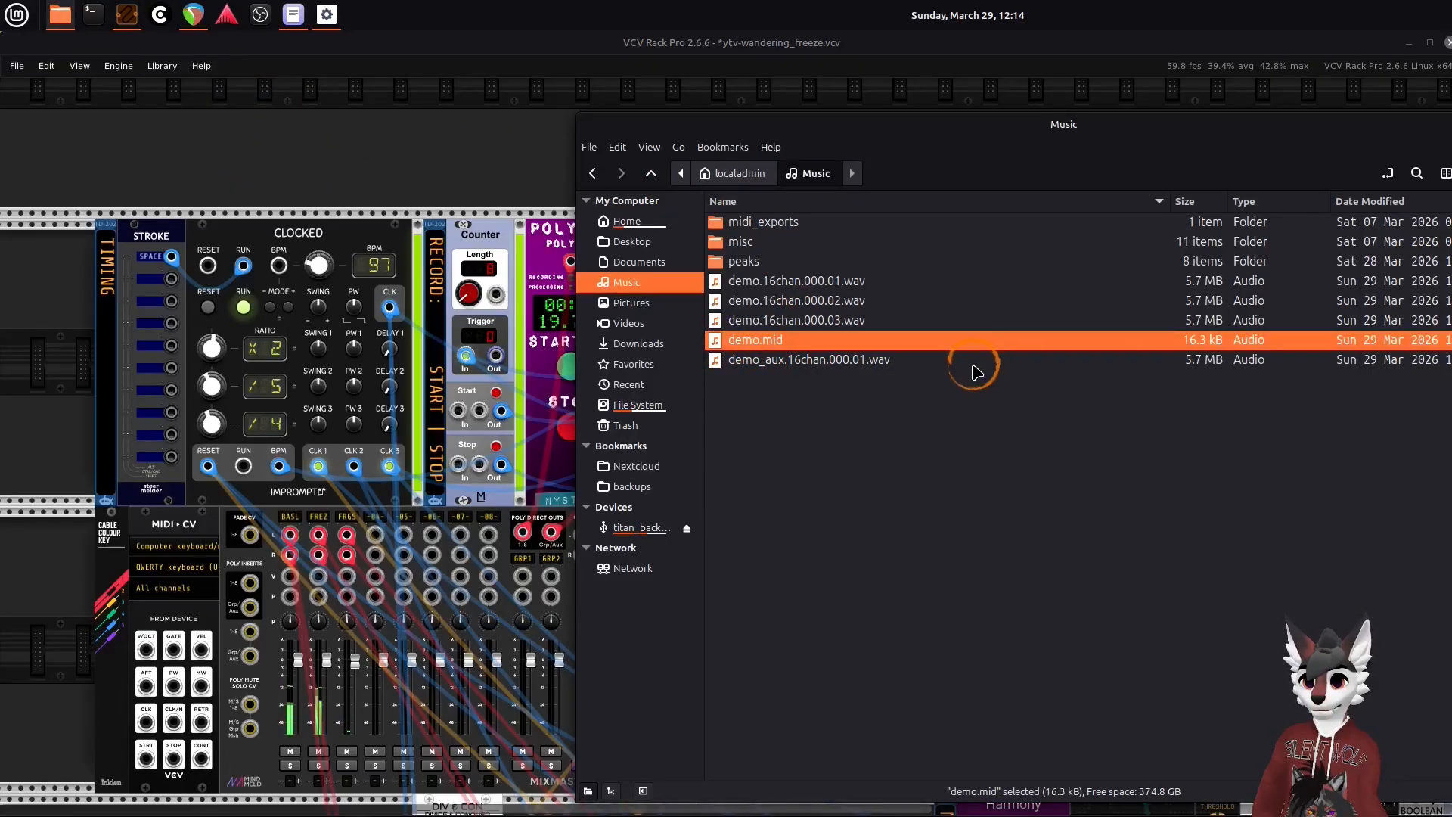
{"action": "left_click", "coordinate": [810, 281]}
{"action": "left_click", "coordinate": [807, 303]}
{"action": "left_click", "coordinate": [804, 321]}
{"action": "left_click", "coordinate": [800, 281]}
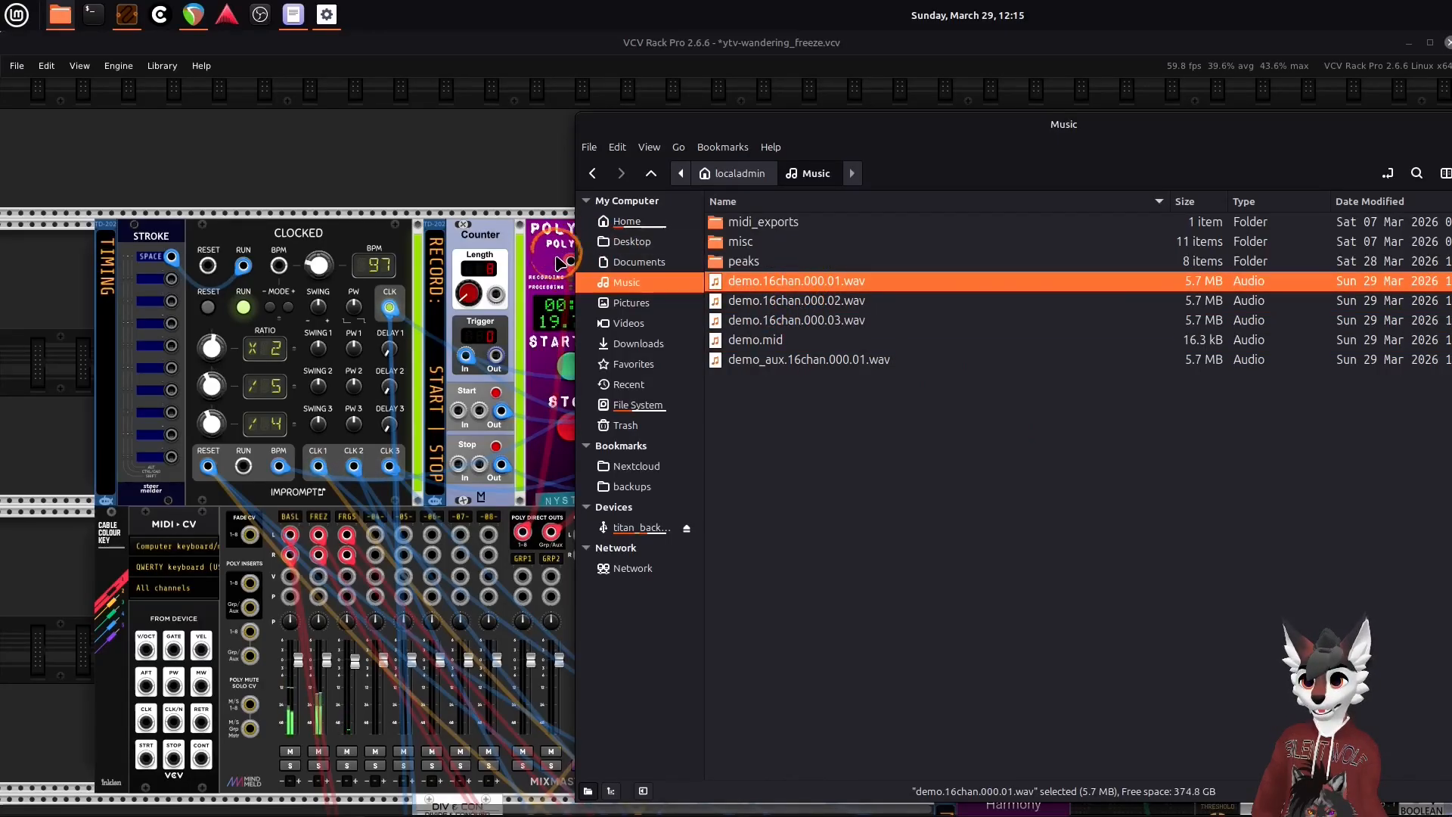
{"action": "left_click", "coordinate": [765, 363]}
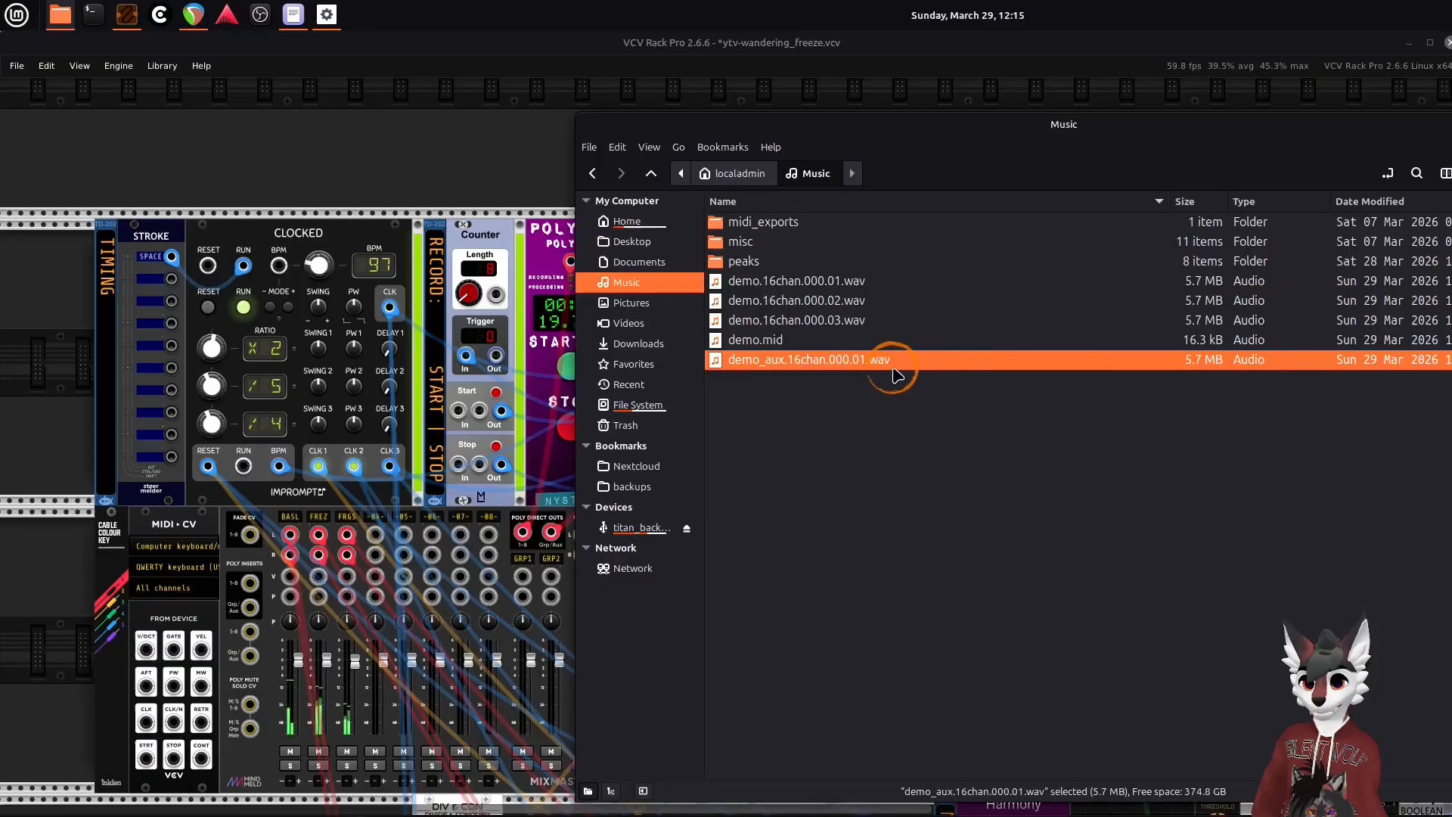
- Return to the VCV Rack patch and stop the CLOCKED module from running
{"action": "left_click", "coordinate": [475, 180]}
{"action": "scroll", "coordinate": [647, 424], "scroll_direction": "down", "scroll_amount": 3}
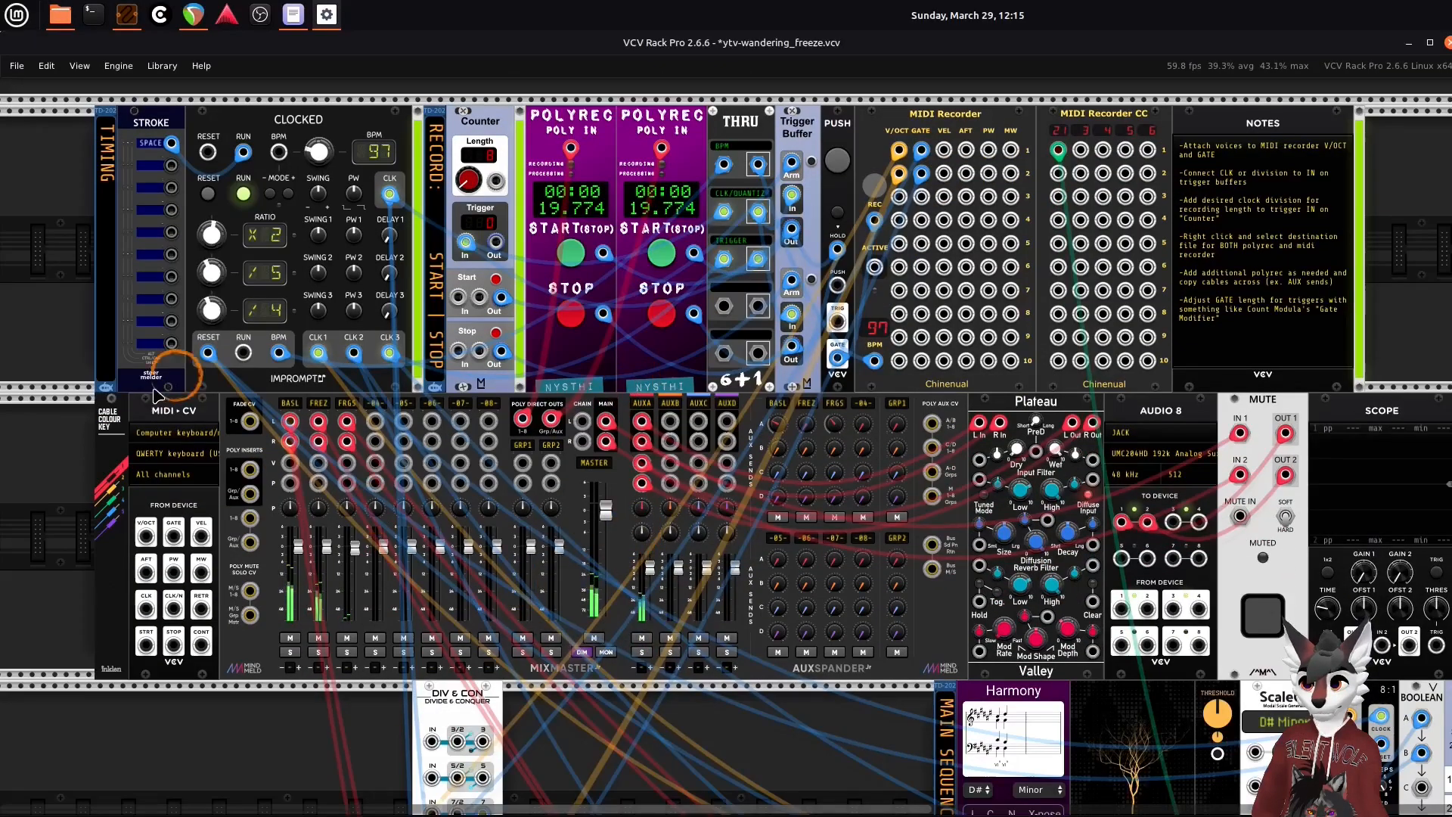
{"action": "key", "text": "space"}
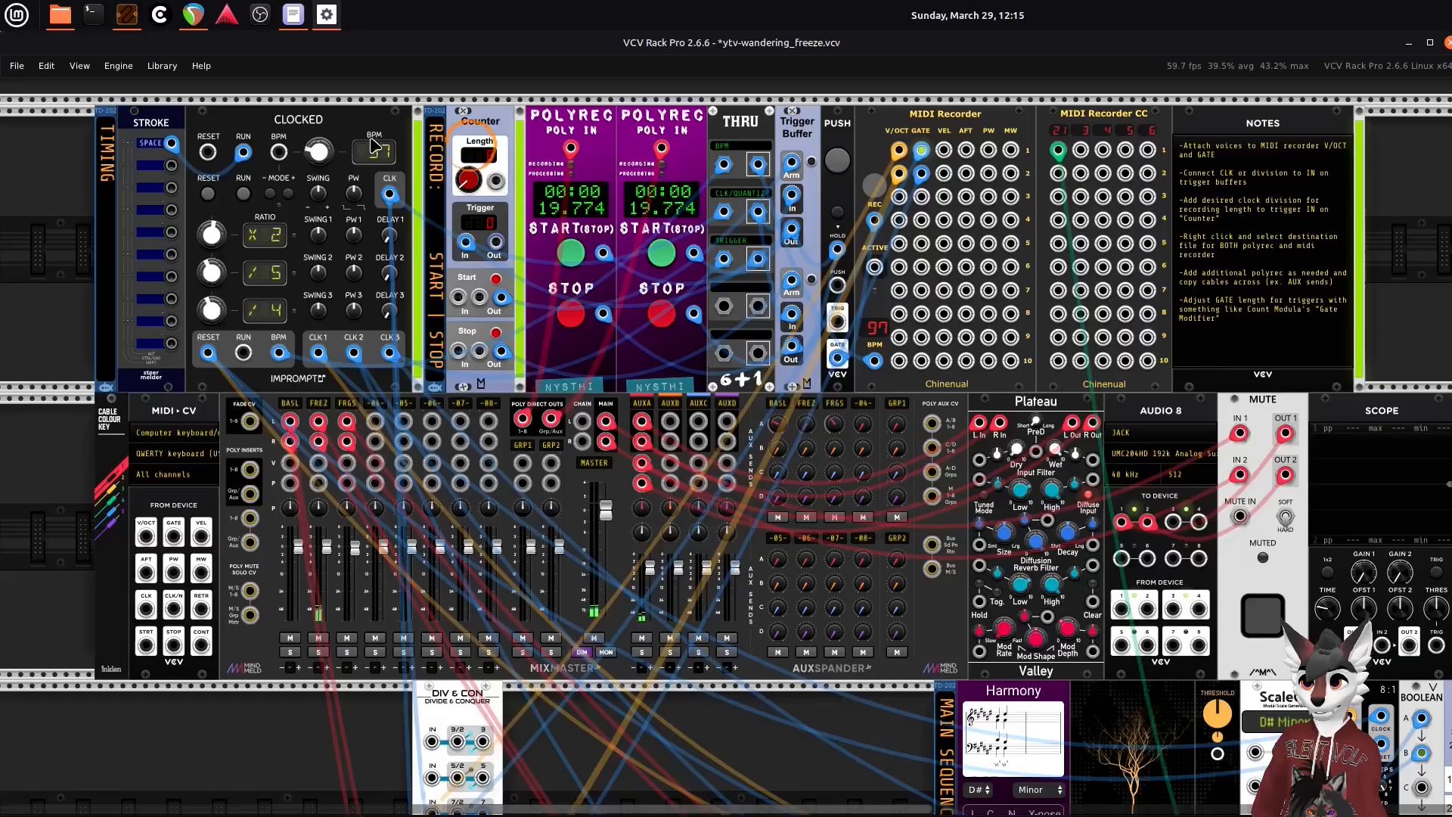
{"action": "left_click", "coordinate": [202, 25]}
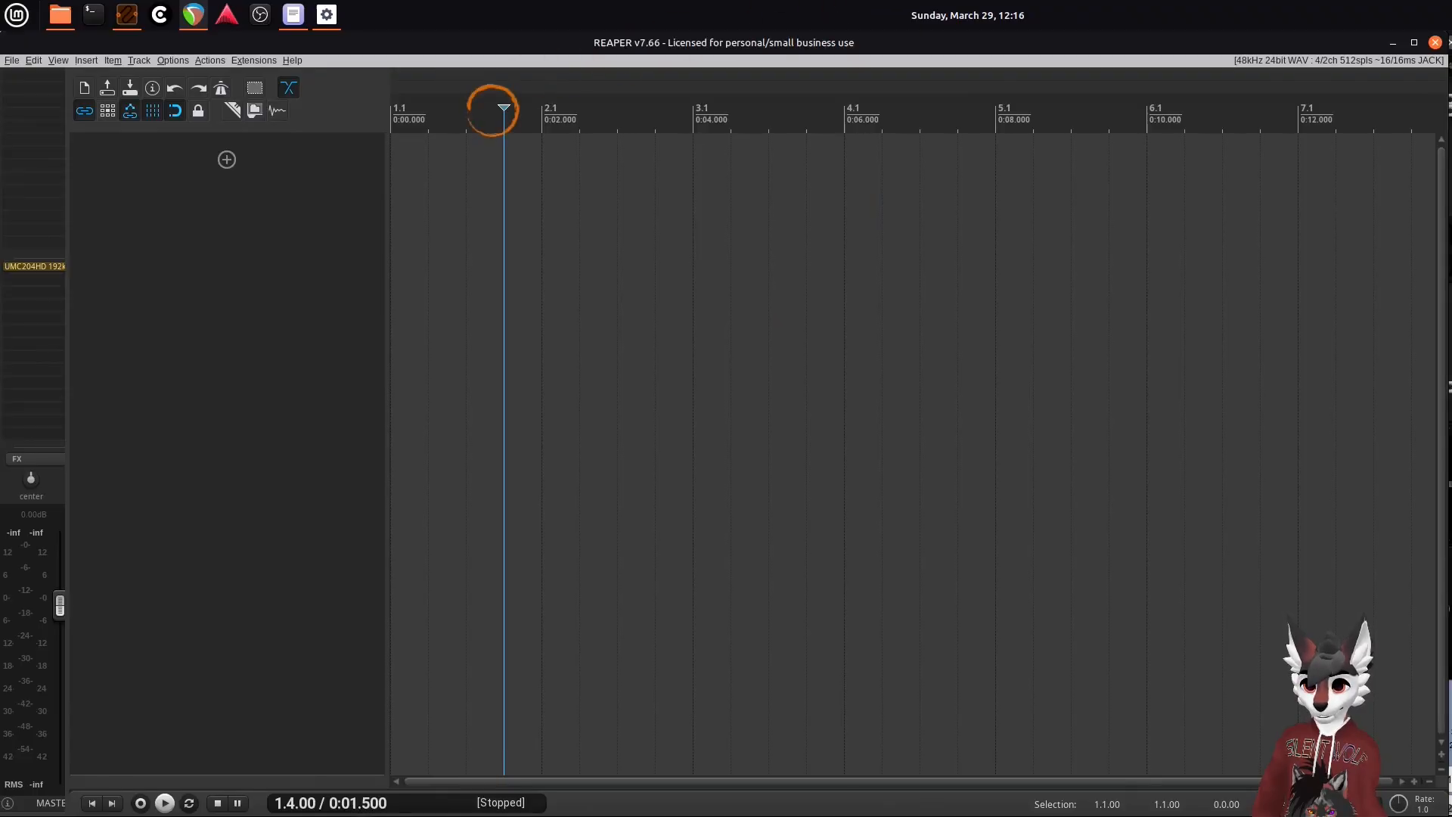
{"action": "key", "text": "alt+Tab"}
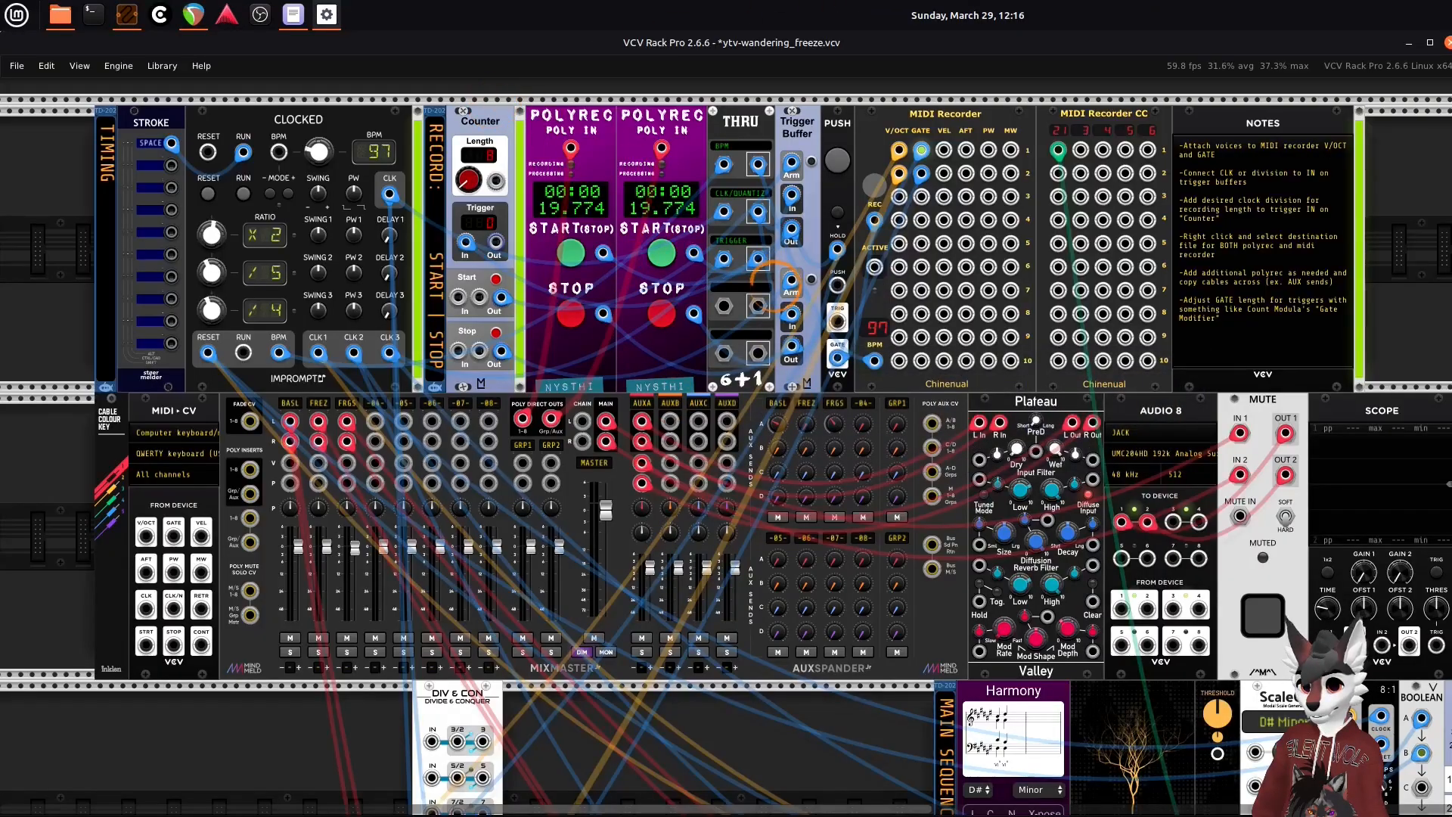
- Switch to REAPER and import demo.mid at the project start, expanding its MIDI tracks to new tracks and importing its tempo map
{"action": "left_click", "coordinate": [195, 23]}
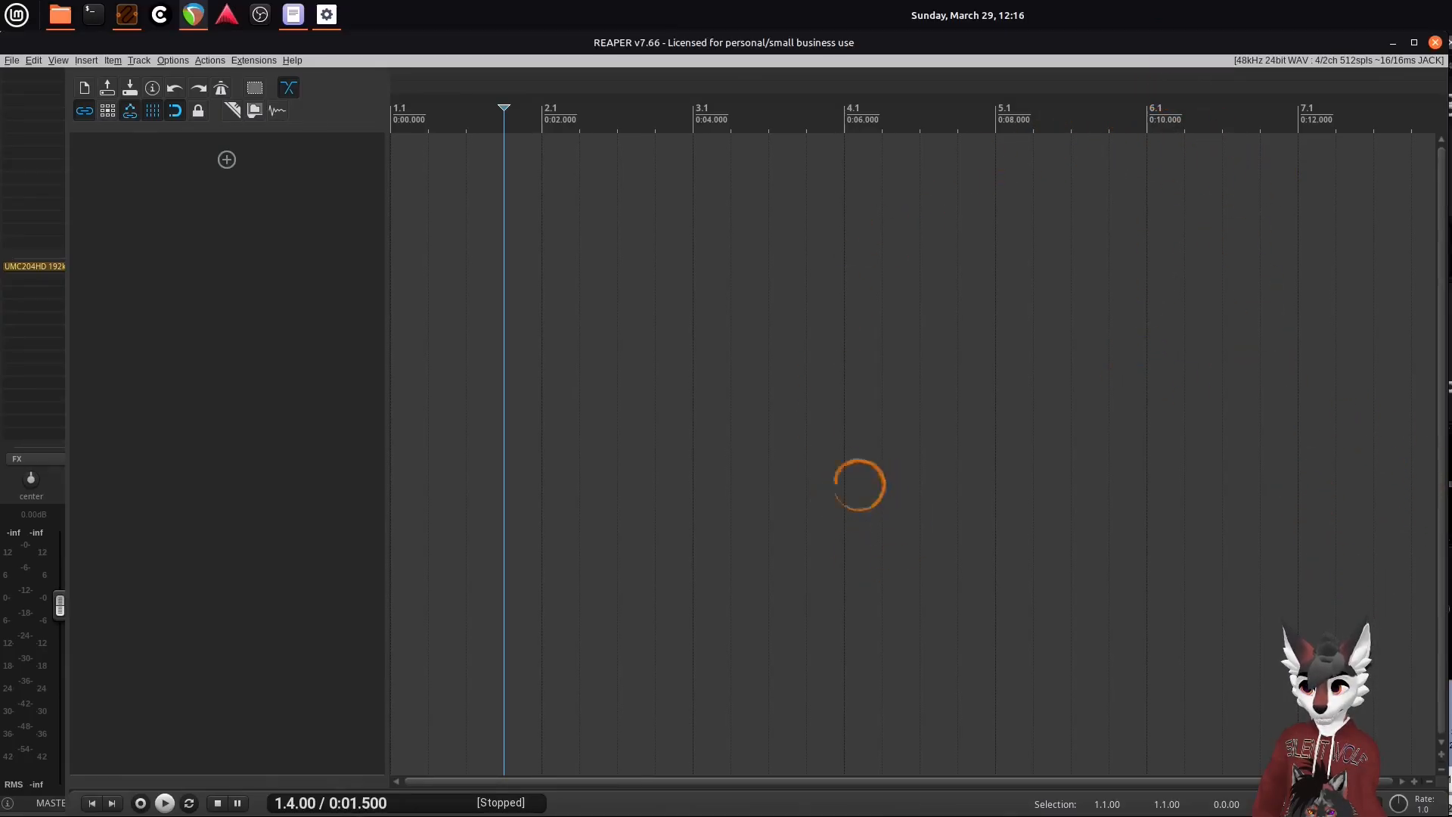
{"action": "right_click", "coordinate": [199, 18]}
{"action": "left_click", "coordinate": [201, 214]}
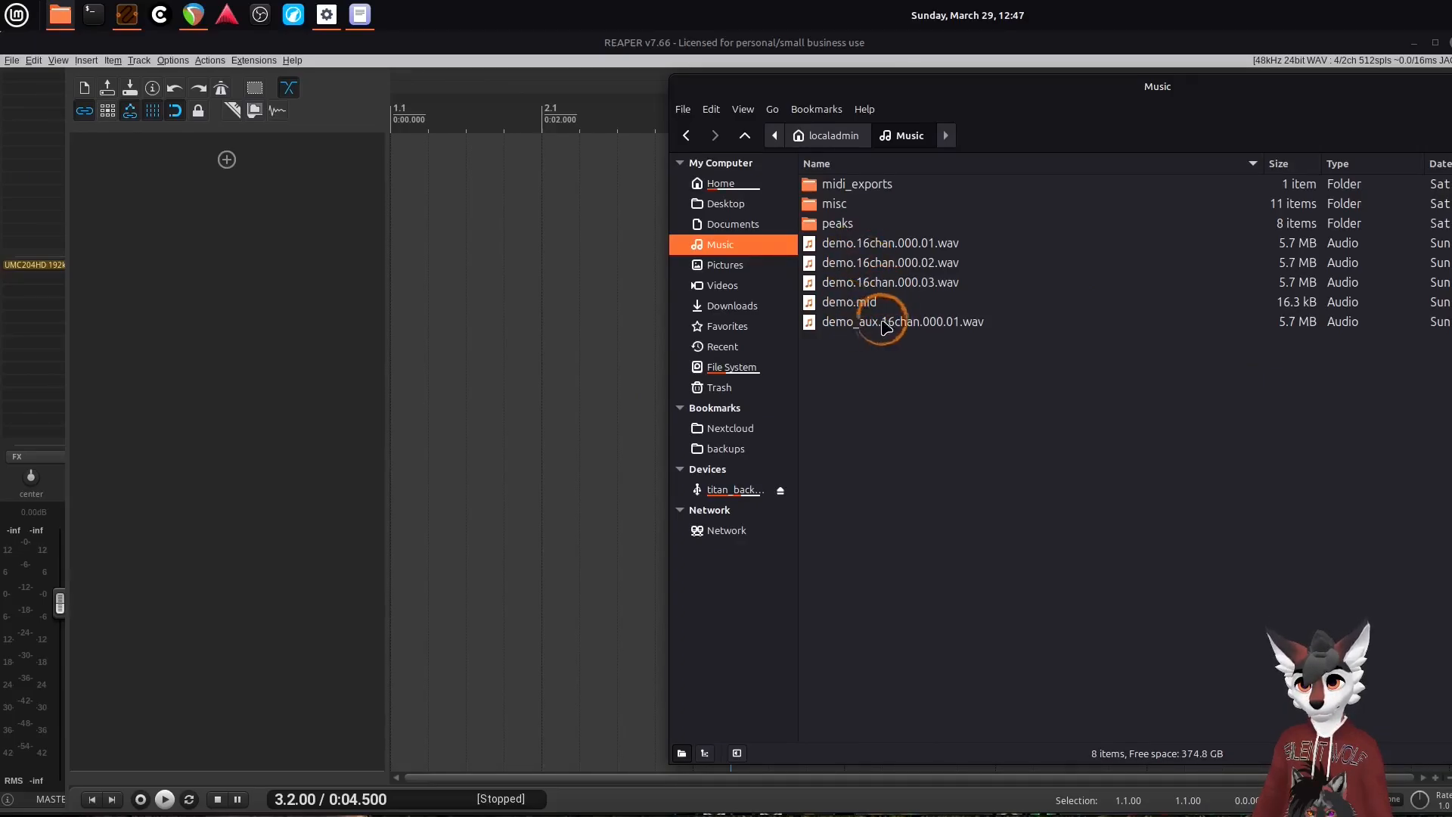
{"action": "left_click_drag", "start_coordinate": [844, 303], "coordinate": [464, 347]}
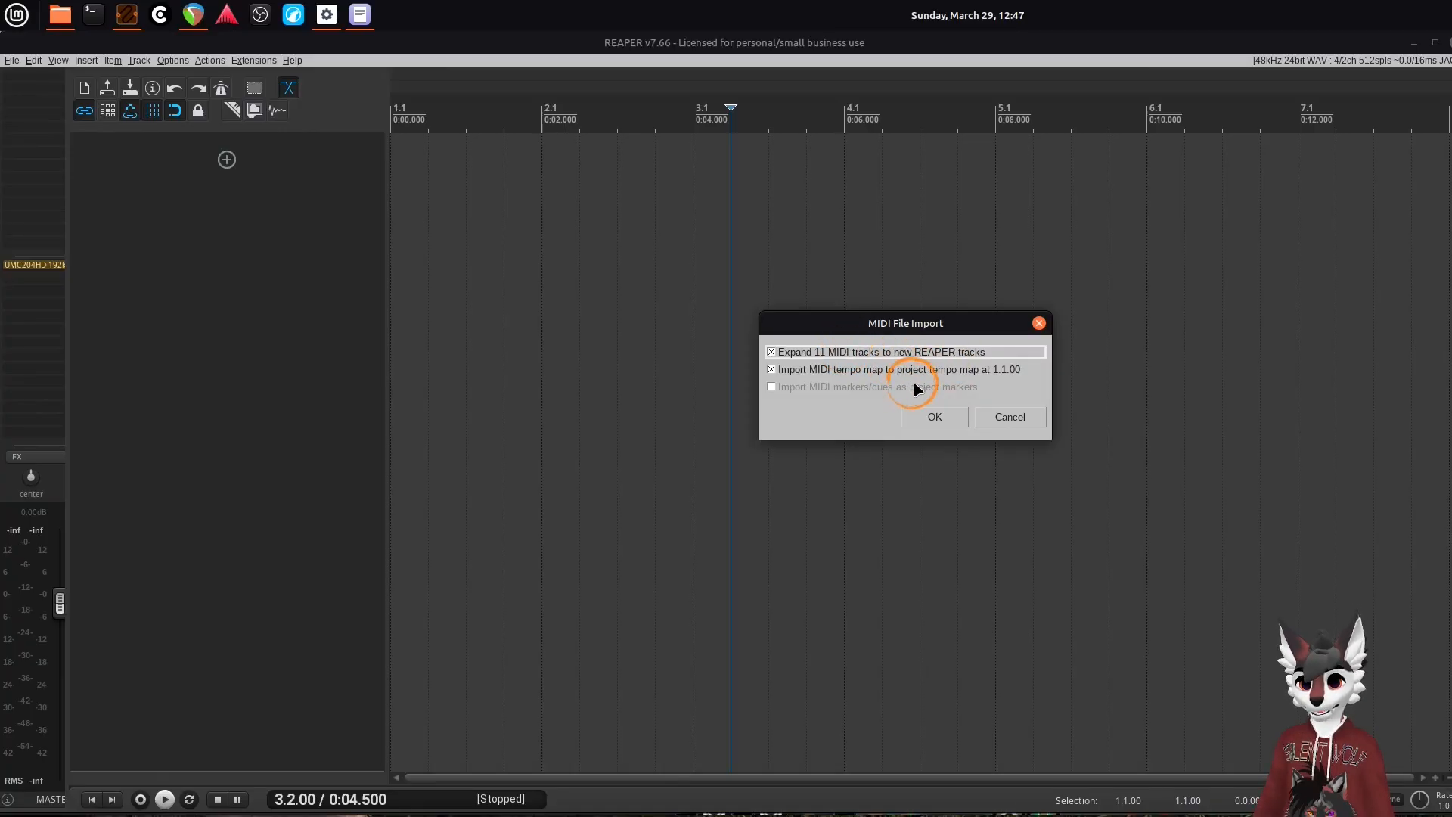
{"action": "left_click", "coordinate": [937, 415]}
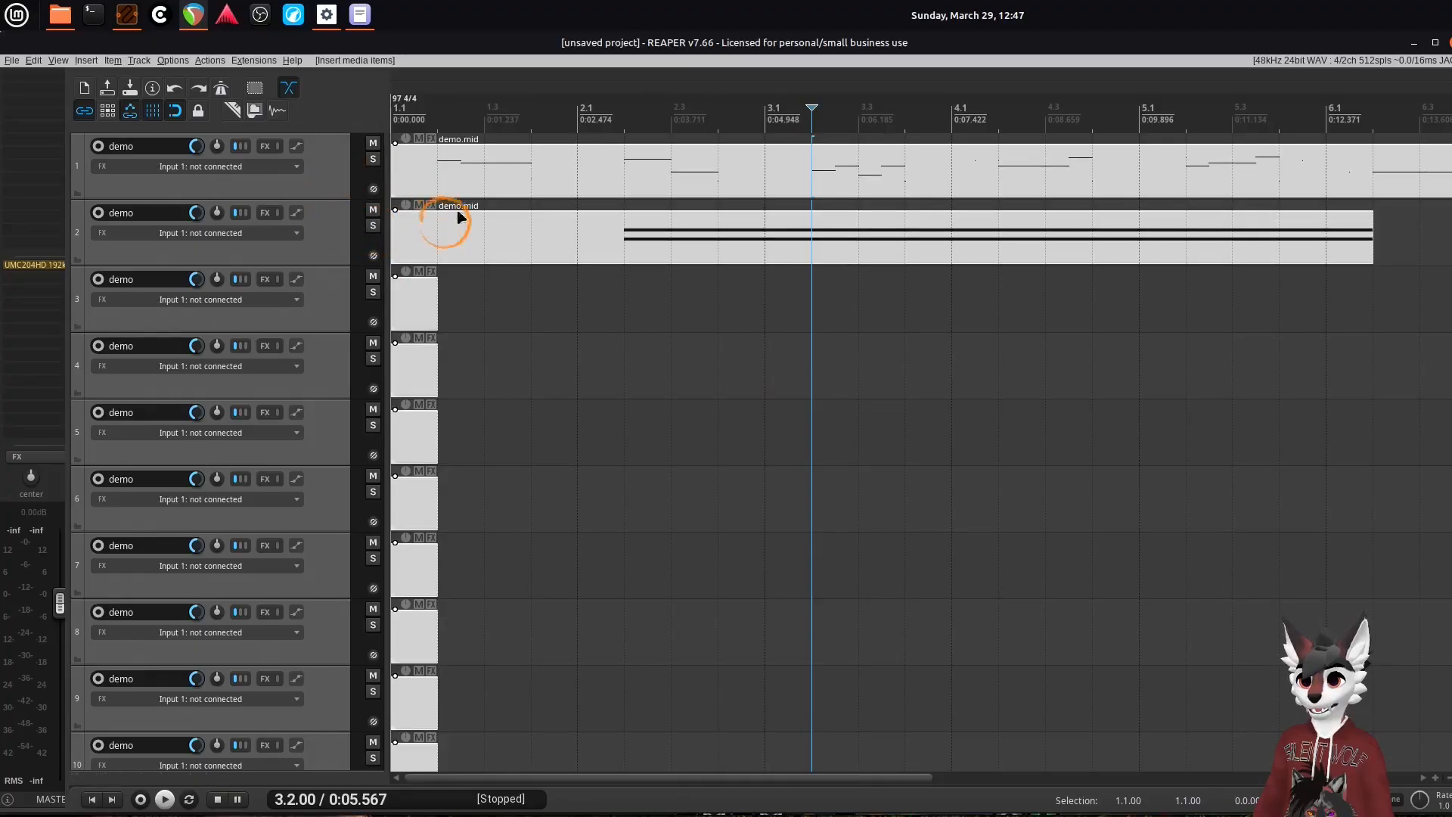
- Delete the nine empty MIDI tracks, 3 through 11, from the project
{"action": "left_click", "coordinate": [324, 314]}
{"action": "scroll", "coordinate": [289, 433], "scroll_direction": "down", "scroll_amount": 1}
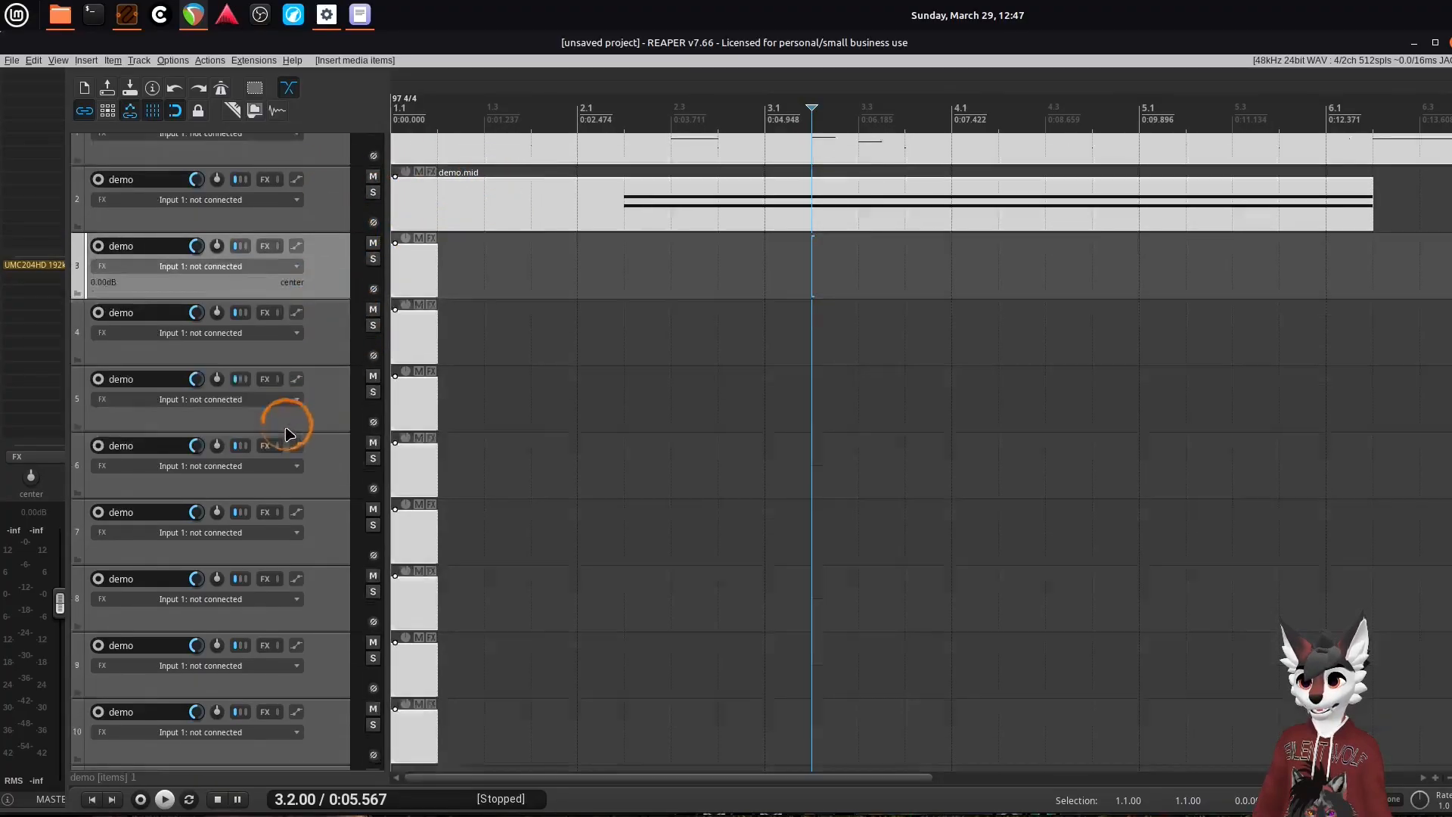
{"action": "scroll", "coordinate": [290, 433], "scroll_direction": "down", "scroll_amount": 1}
{"action": "left_click", "coordinate": [324, 711], "text": "shift"}
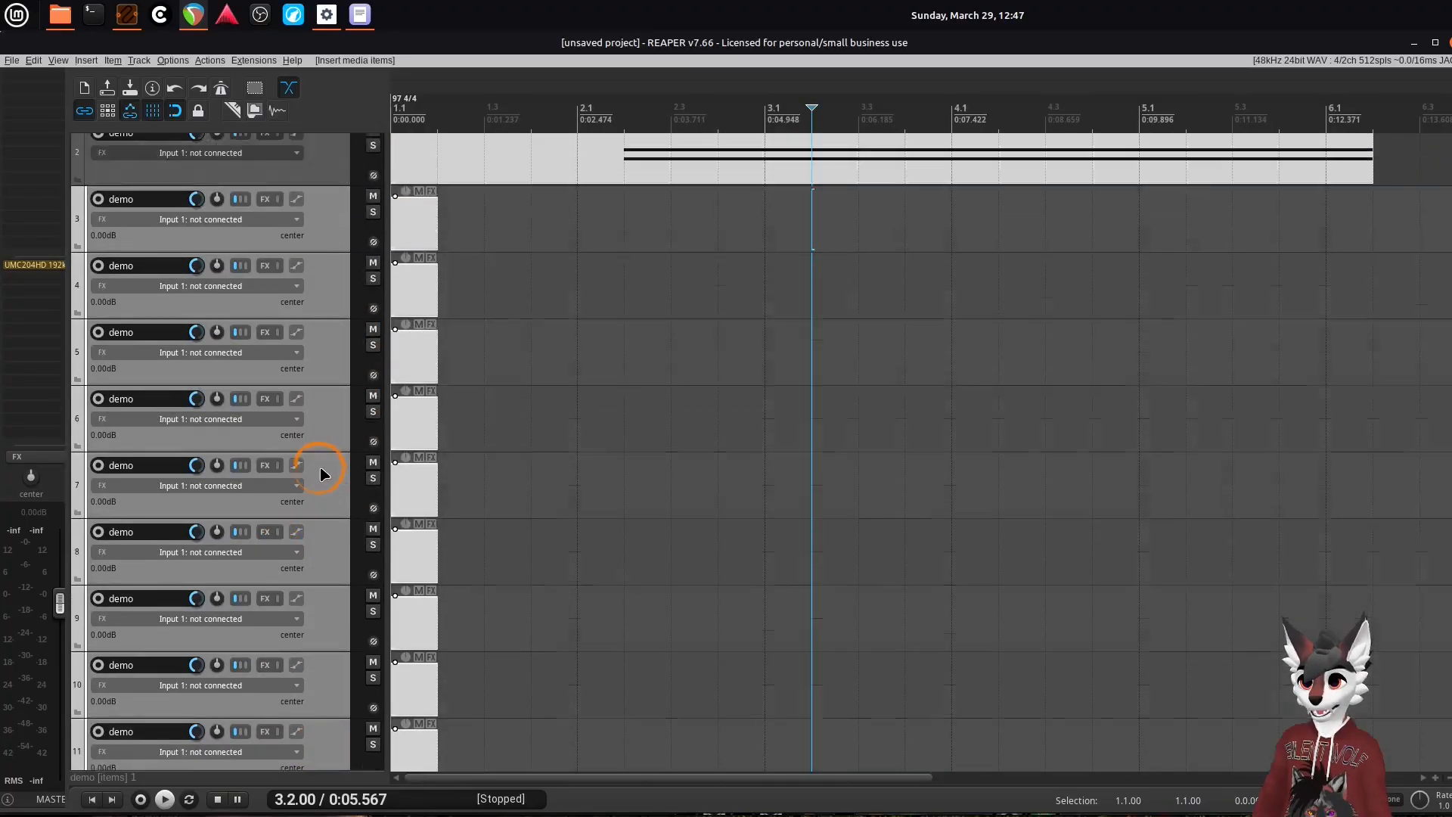
{"action": "scroll", "coordinate": [323, 474], "scroll_direction": "up", "scroll_amount": 2}
{"action": "key", "text": "Delete"}
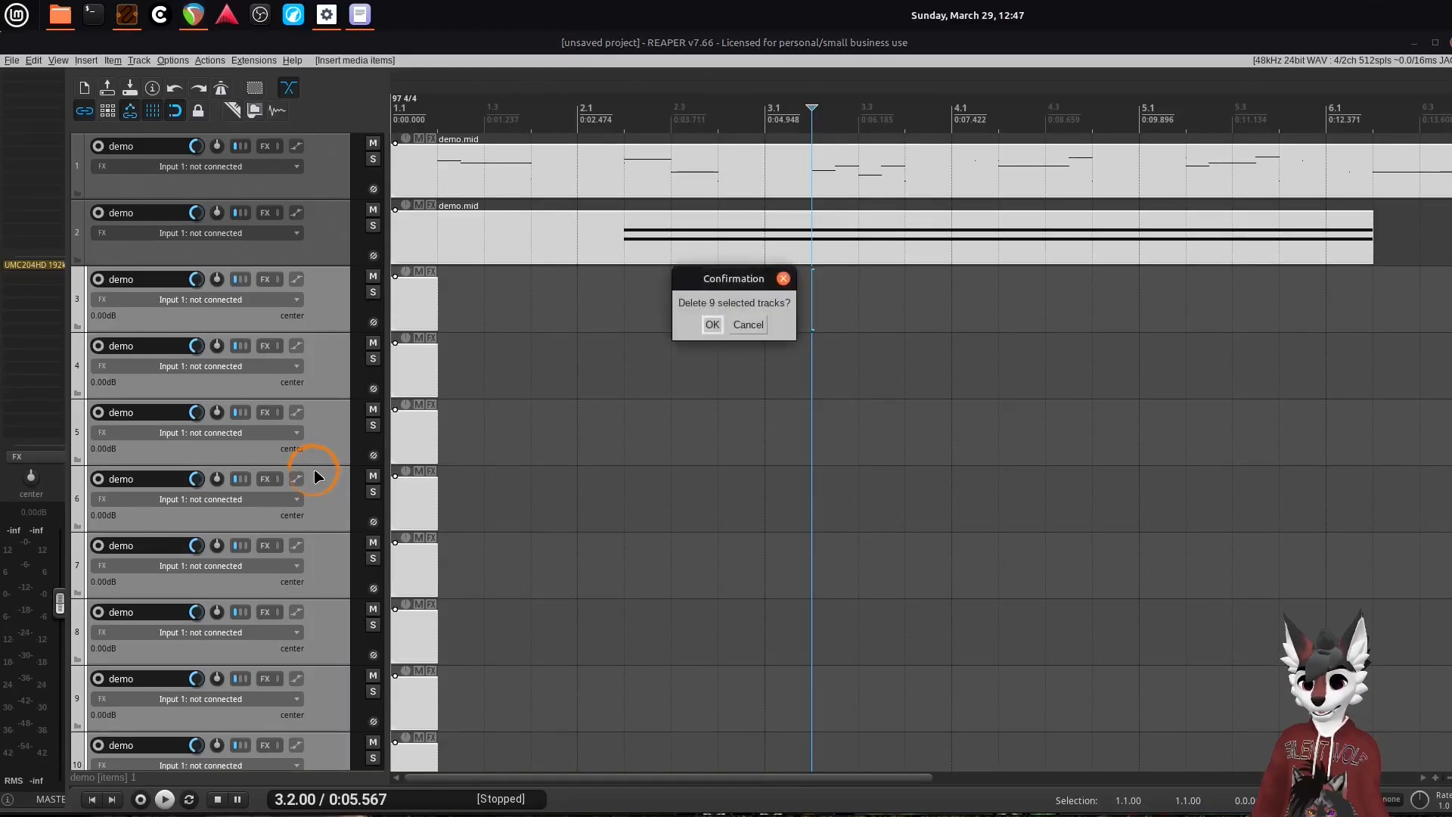
{"action": "left_click", "coordinate": [711, 324]}
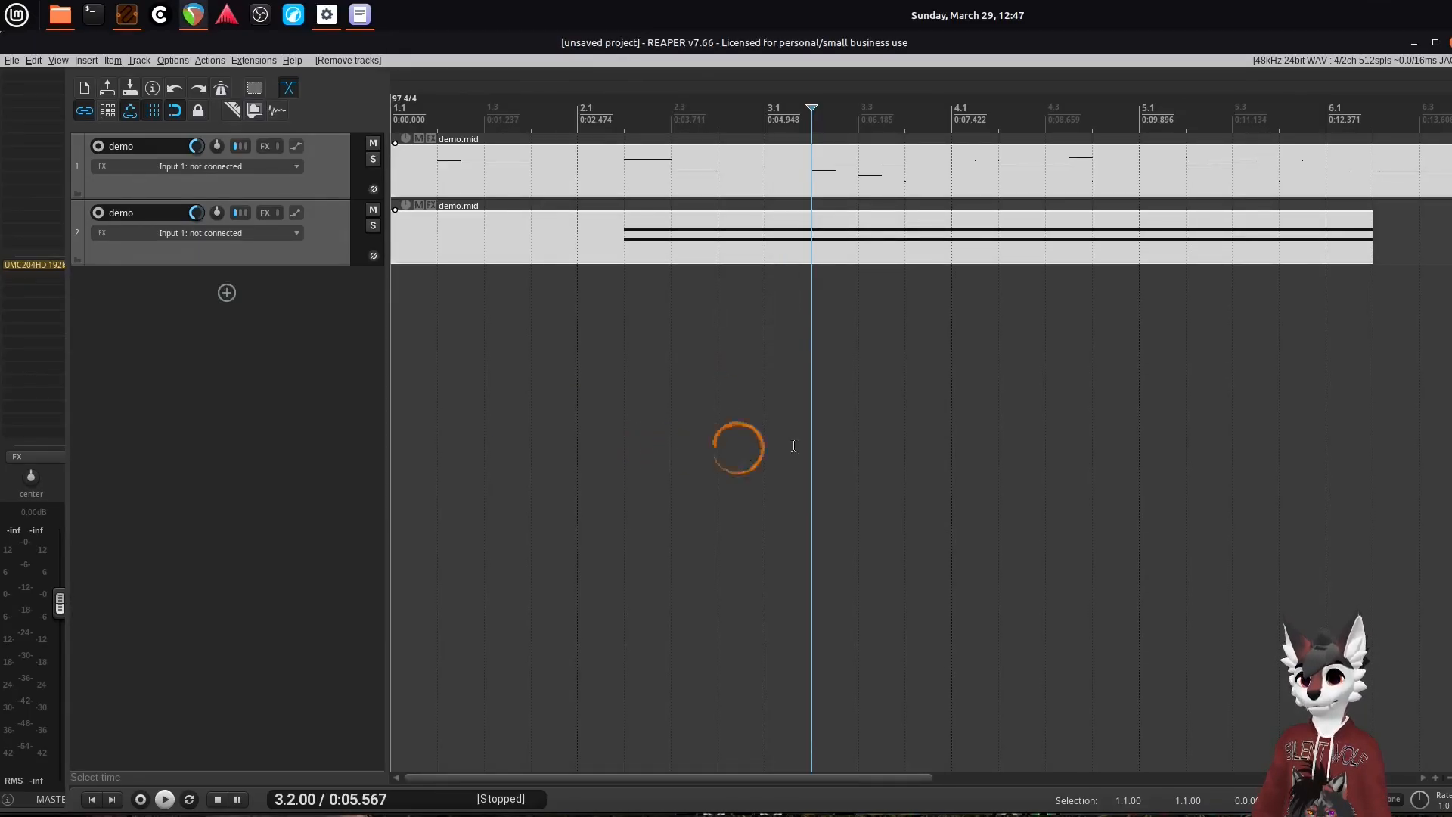
- Import demo.16chan.000.01.wav, .02.wav and .03.wav from the Music folder at the same time position on separate tracks below the MIDI
{"action": "key", "text": "alt+Tab"}
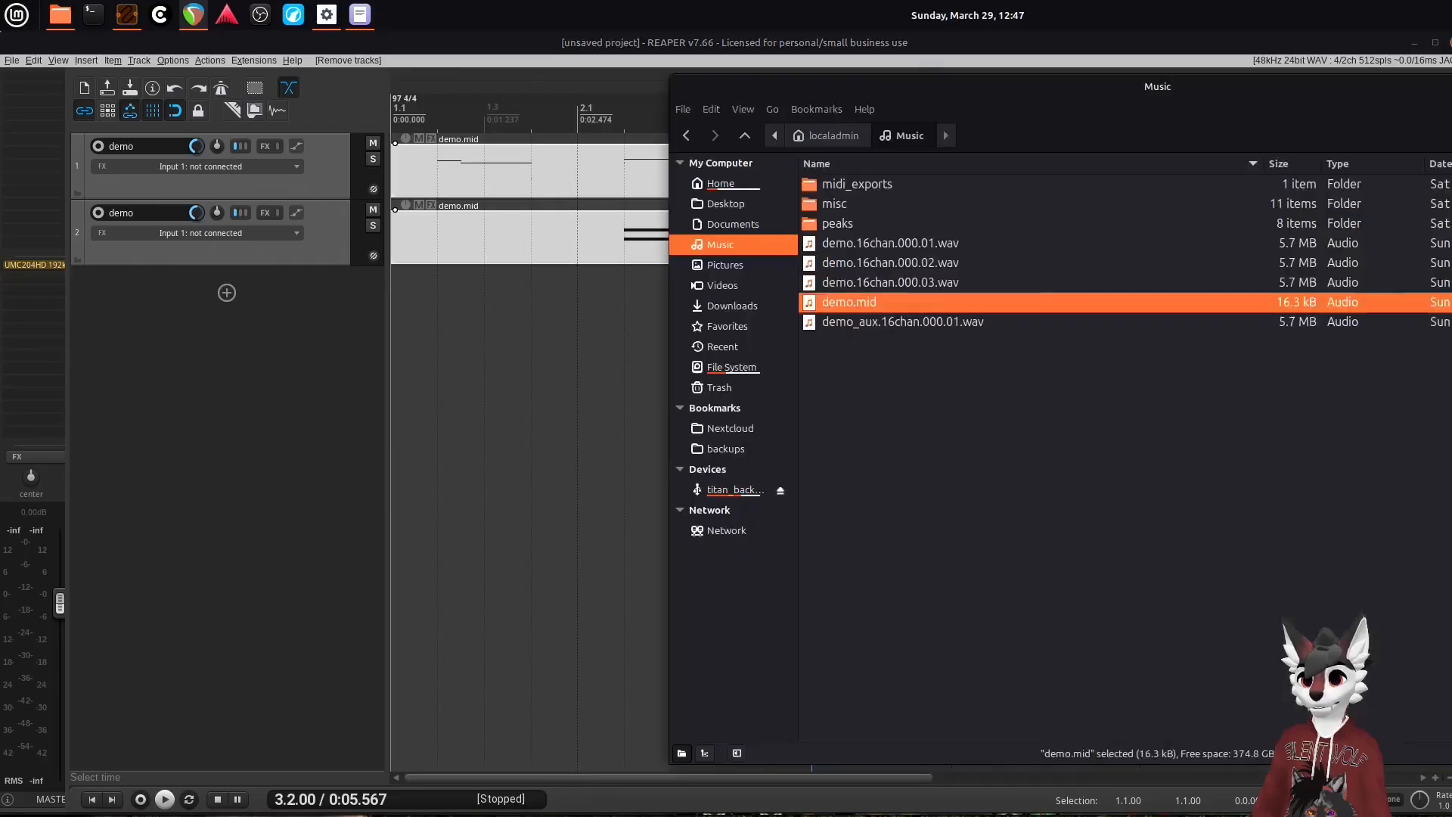
{"action": "left_click", "coordinate": [1051, 374]}
{"action": "left_click", "coordinate": [870, 243]}
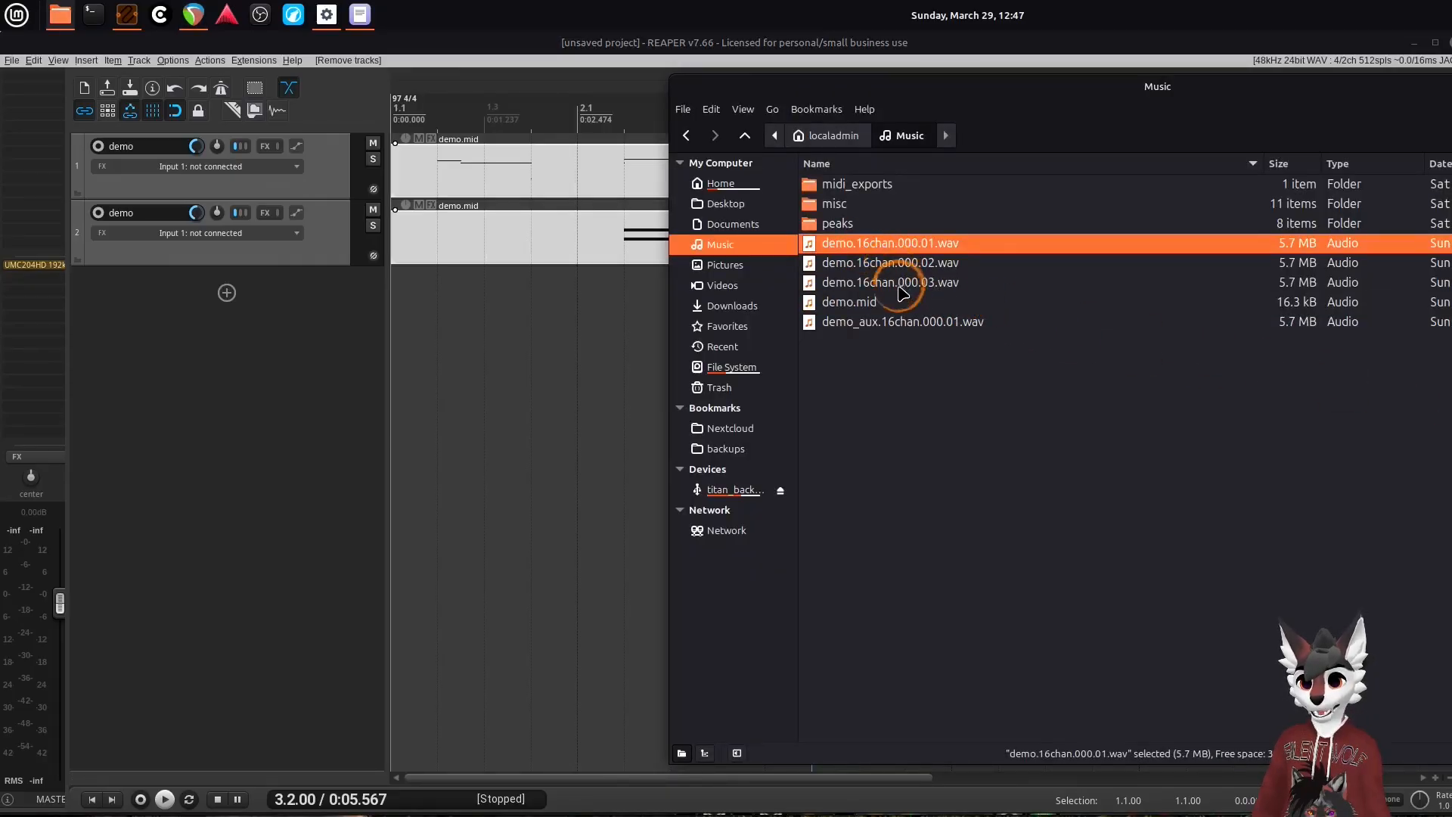
{"action": "left_click", "coordinate": [937, 282], "text": "shift"}
{"action": "left_click_drag", "start_coordinate": [832, 243], "coordinate": [444, 415]}
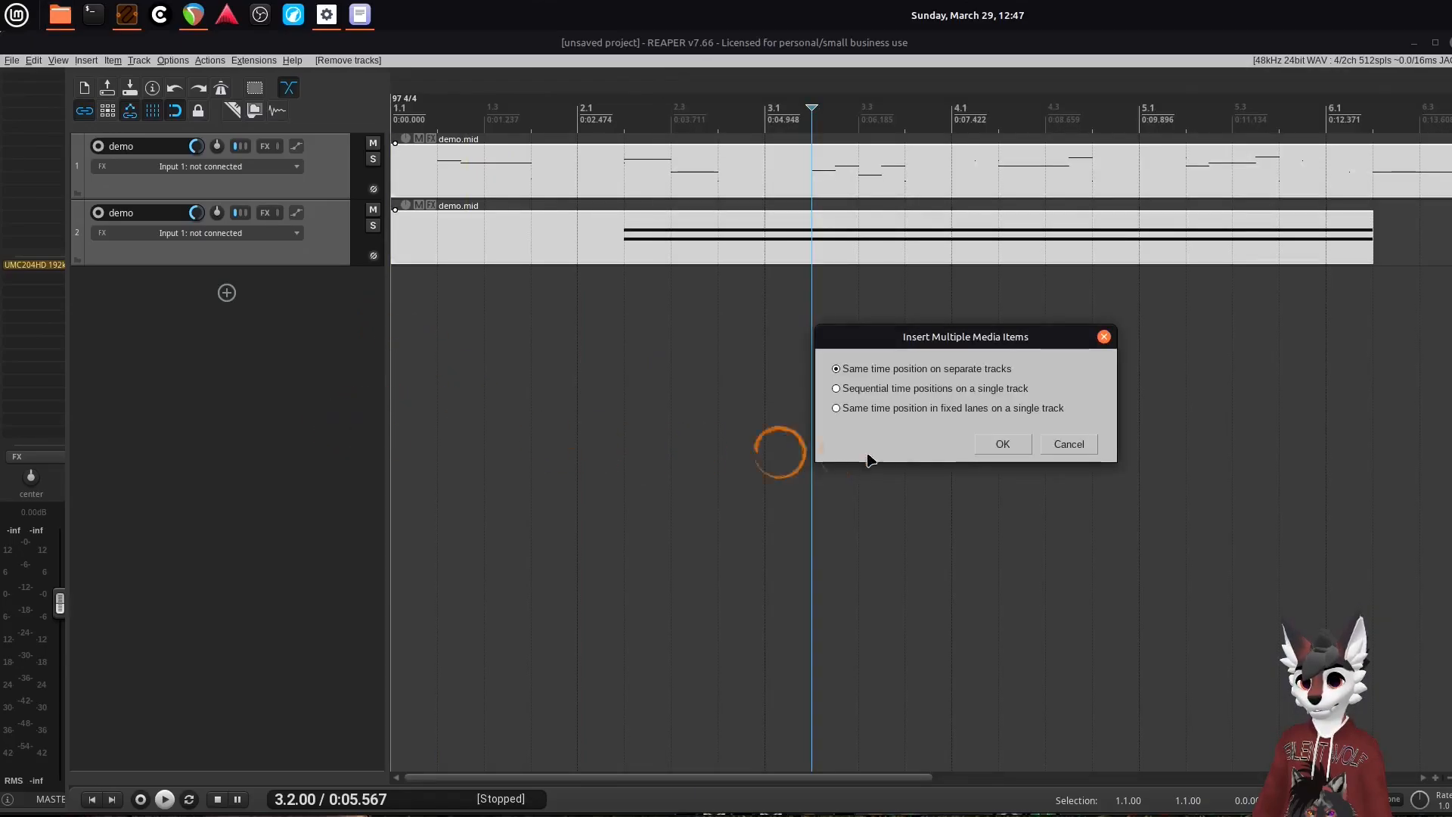
{"action": "left_click", "coordinate": [990, 444]}
{"action": "scroll", "coordinate": [1318, 427], "scroll_direction": "down", "scroll_amount": 5}
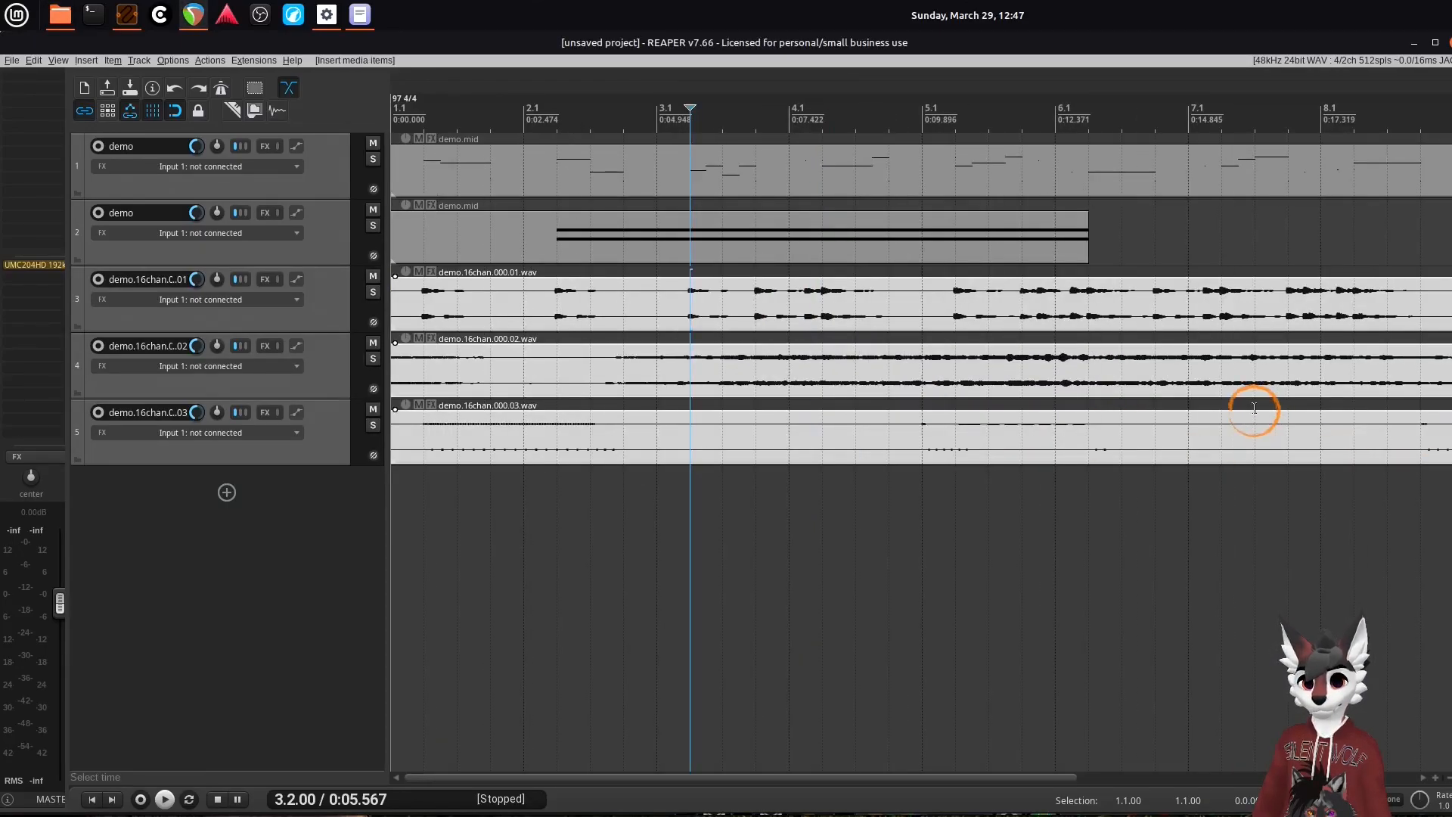
- Import demo_aux.16chan.000.01.wav at the project start on a new track below the other audio
{"action": "key", "text": "alt+Tab"}
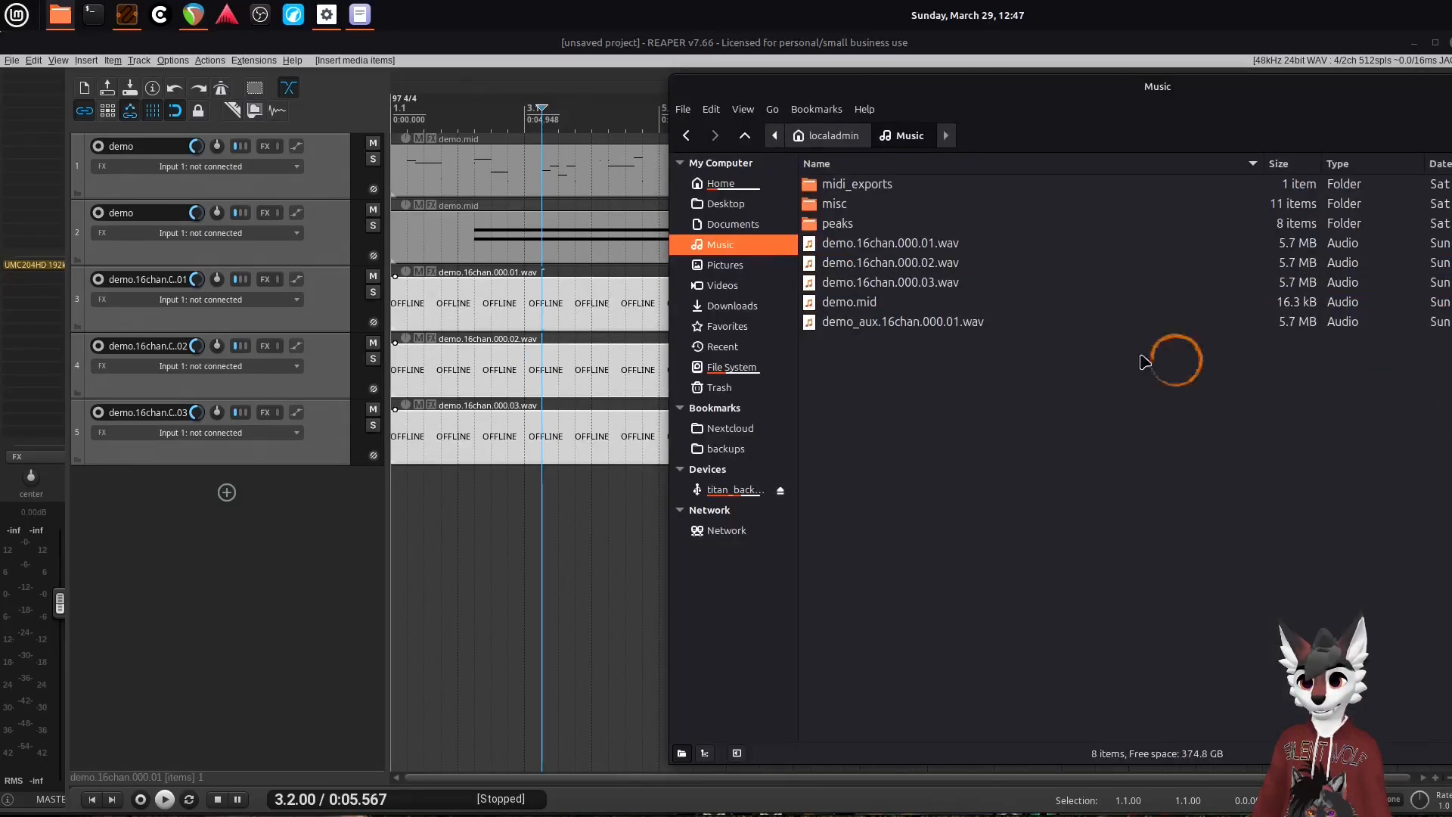
{"action": "left_click", "coordinate": [849, 327]}
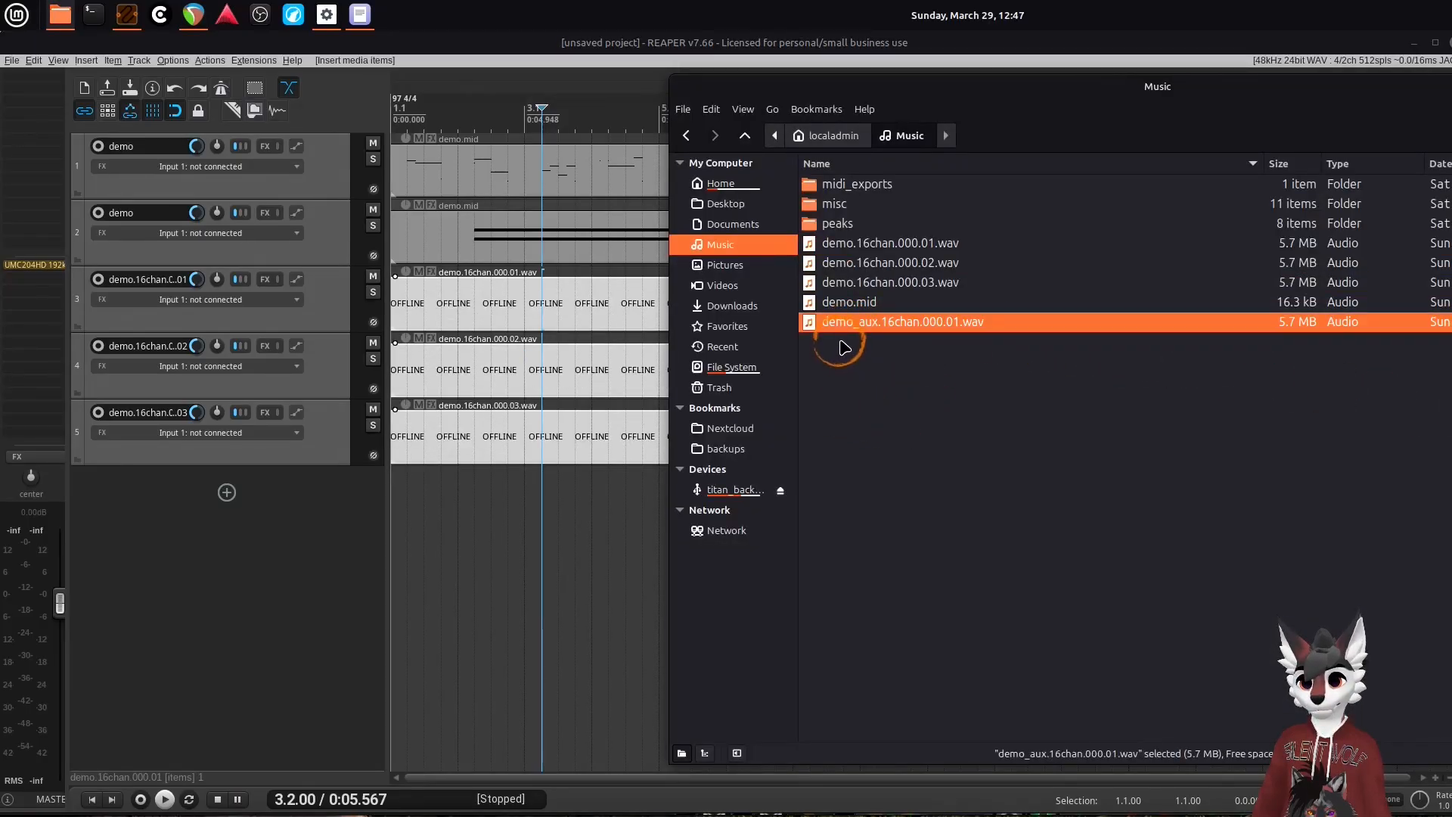
{"action": "left_click_drag", "start_coordinate": [838, 332], "coordinate": [416, 535]}
{"action": "left_click", "coordinate": [308, 573]}
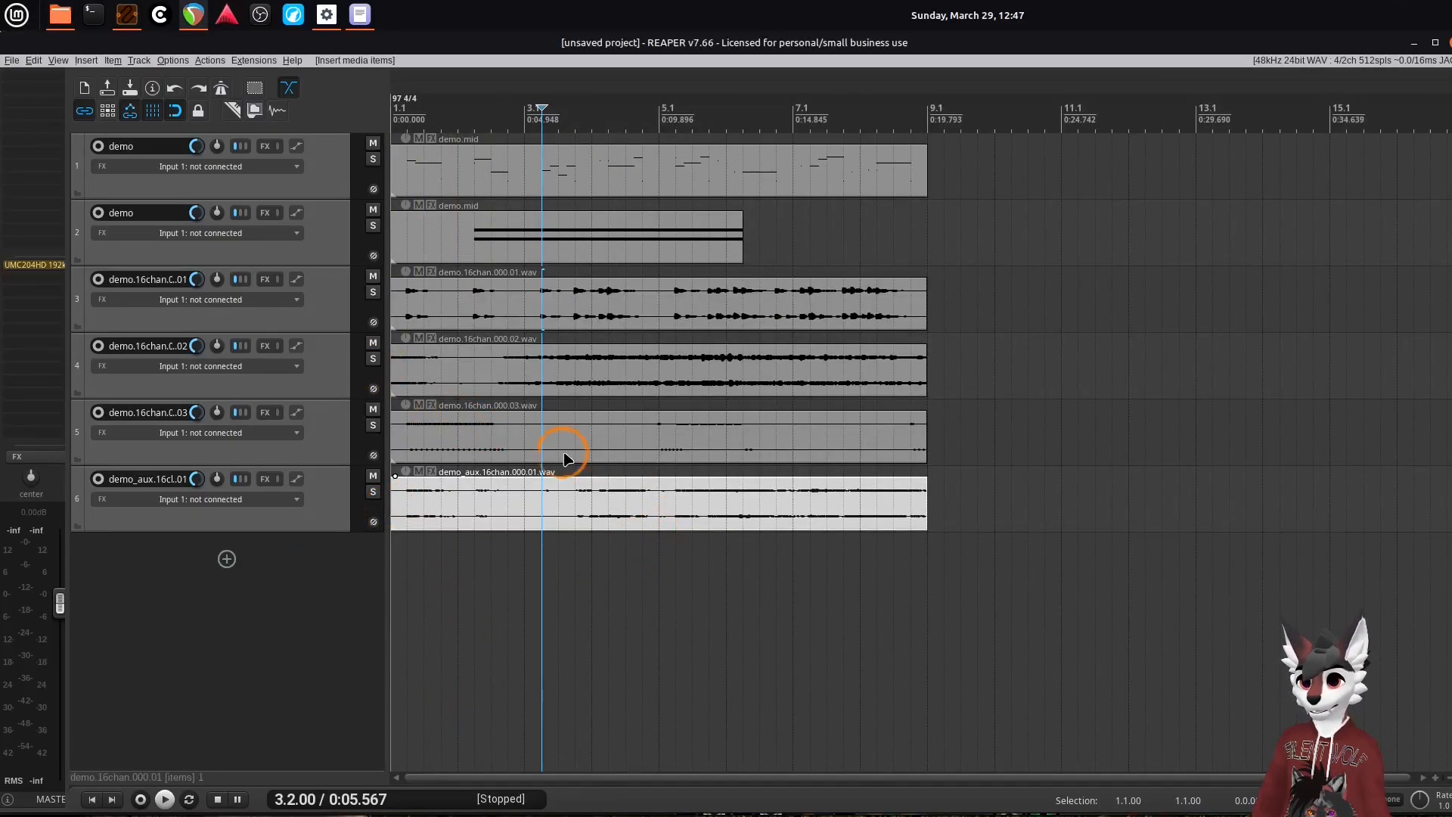
- Play the imported tracks from the project start, and stop playback after listening
{"action": "left_click", "coordinate": [391, 124]}
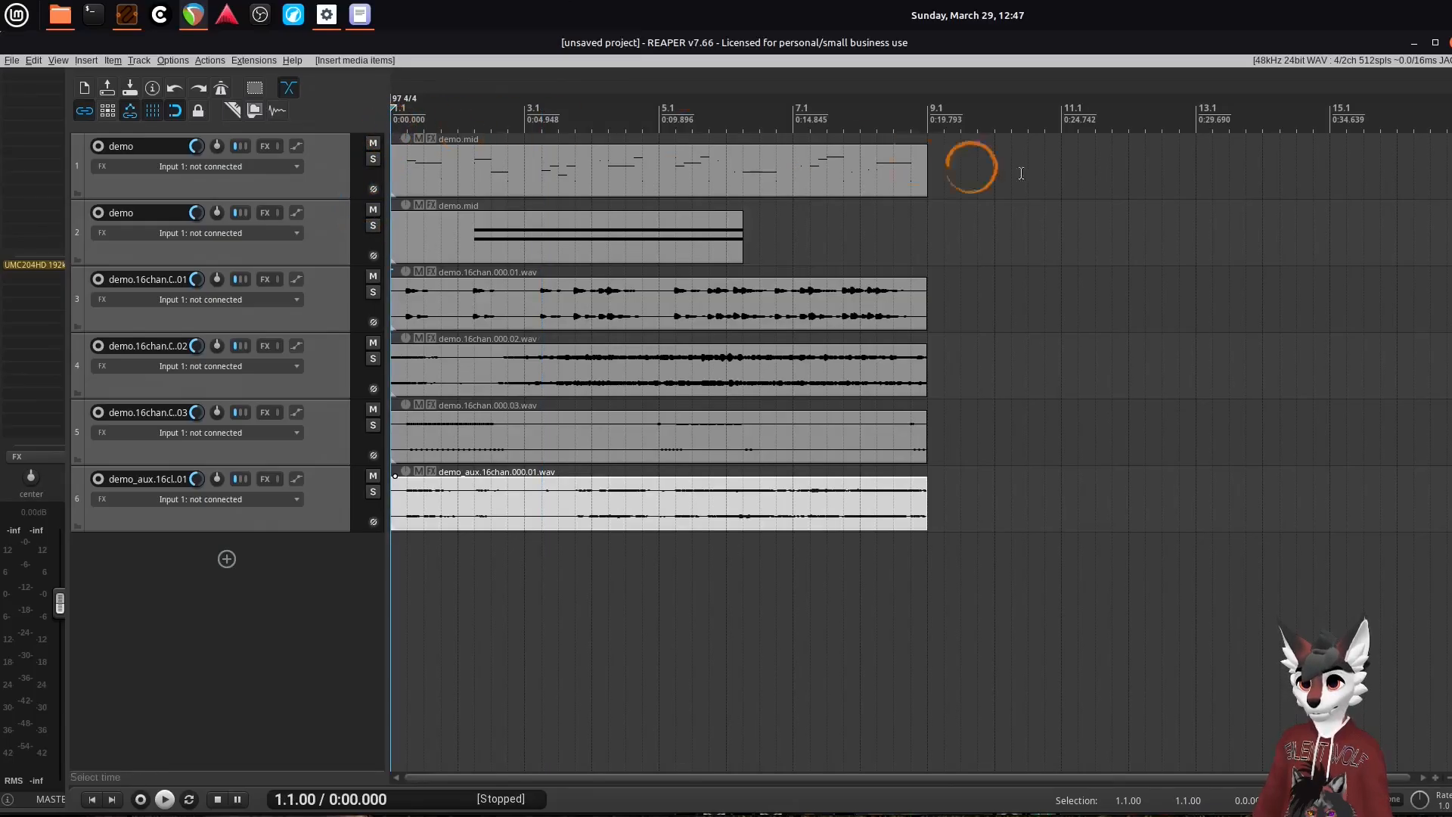
{"action": "key", "text": "space"}
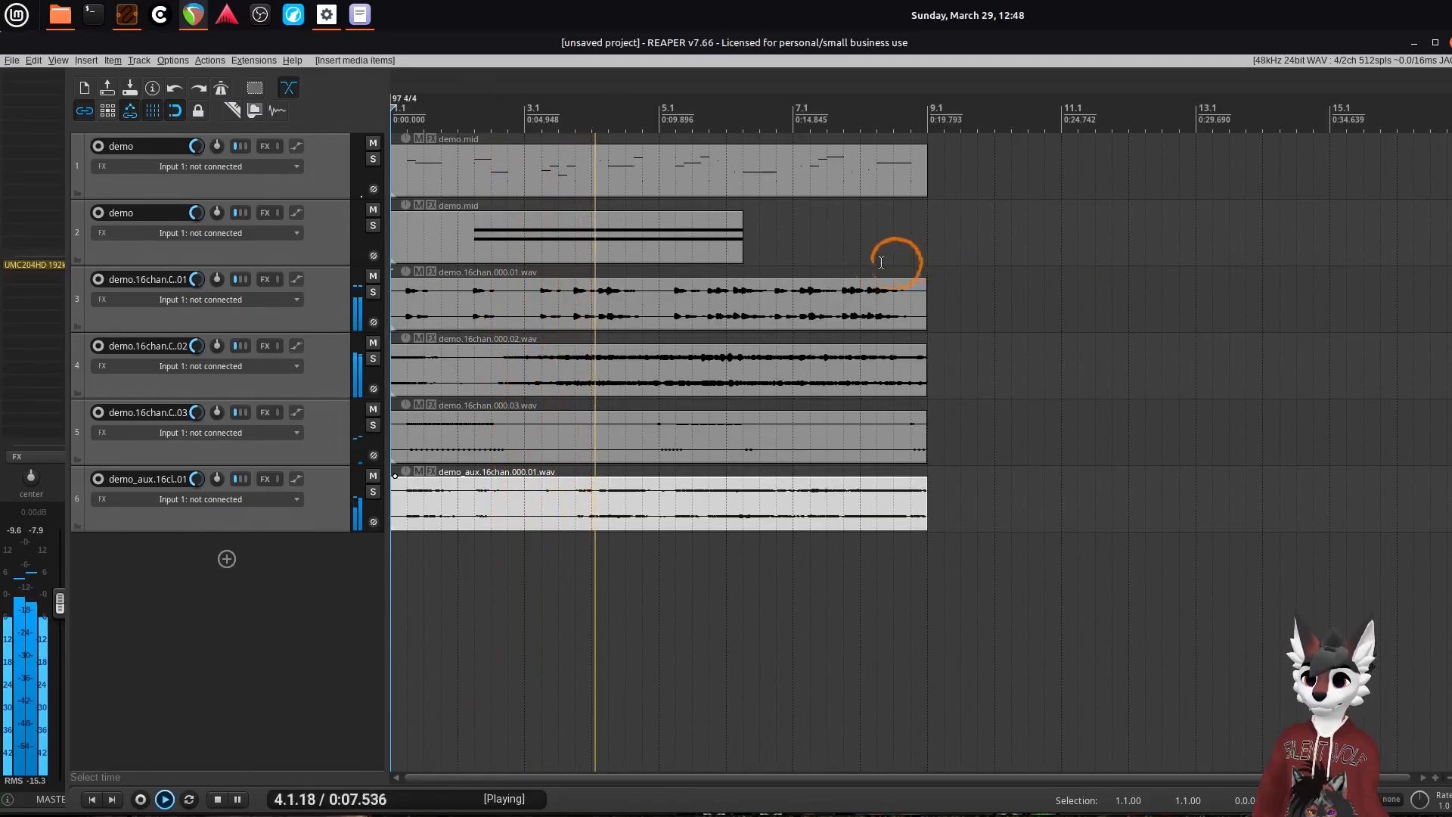
{"action": "key", "text": "space"}
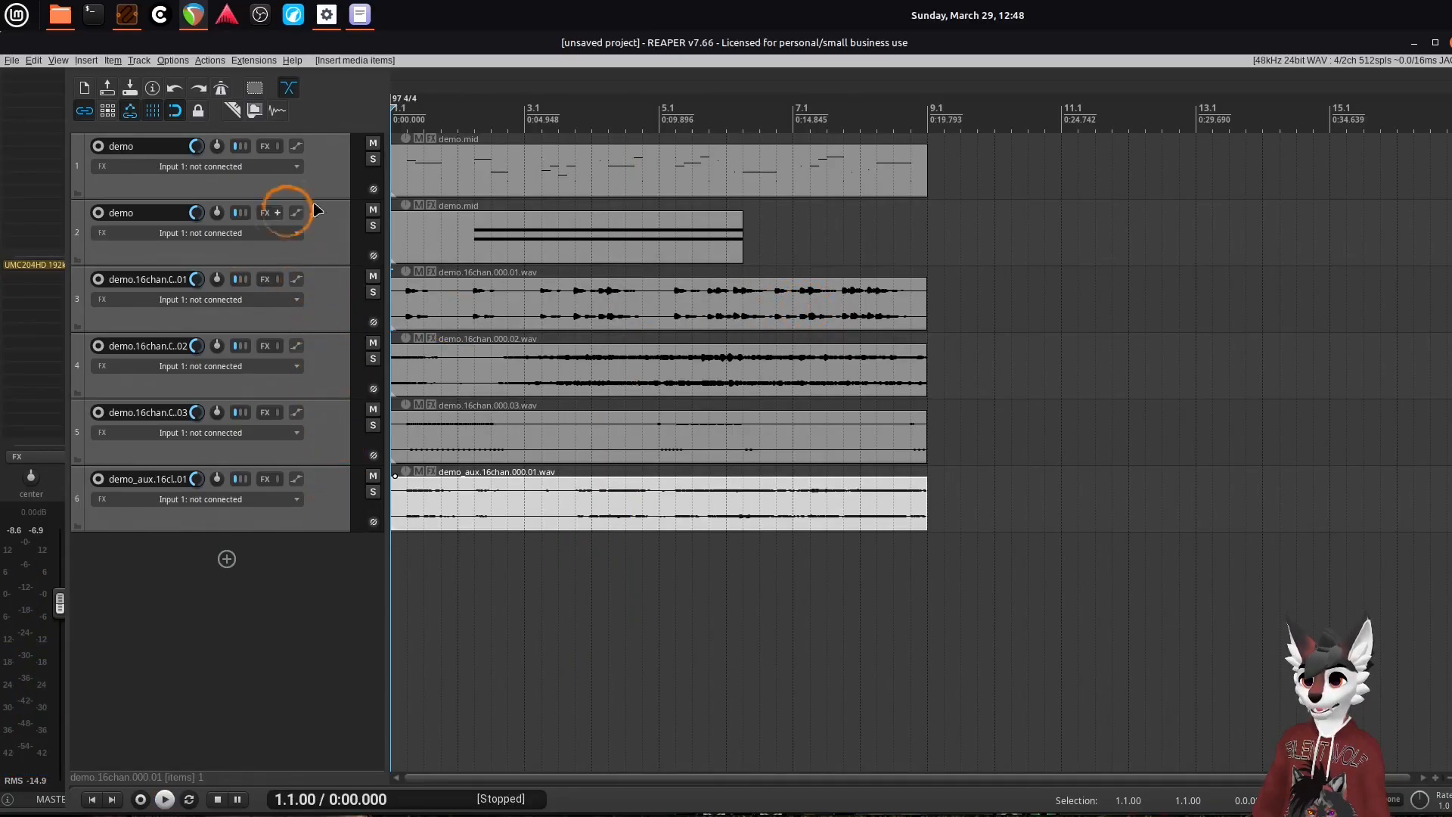
- Select the demo.mid item on the second track
{"action": "left_click", "coordinate": [442, 191]}
{"action": "left_click", "coordinate": [611, 244]}
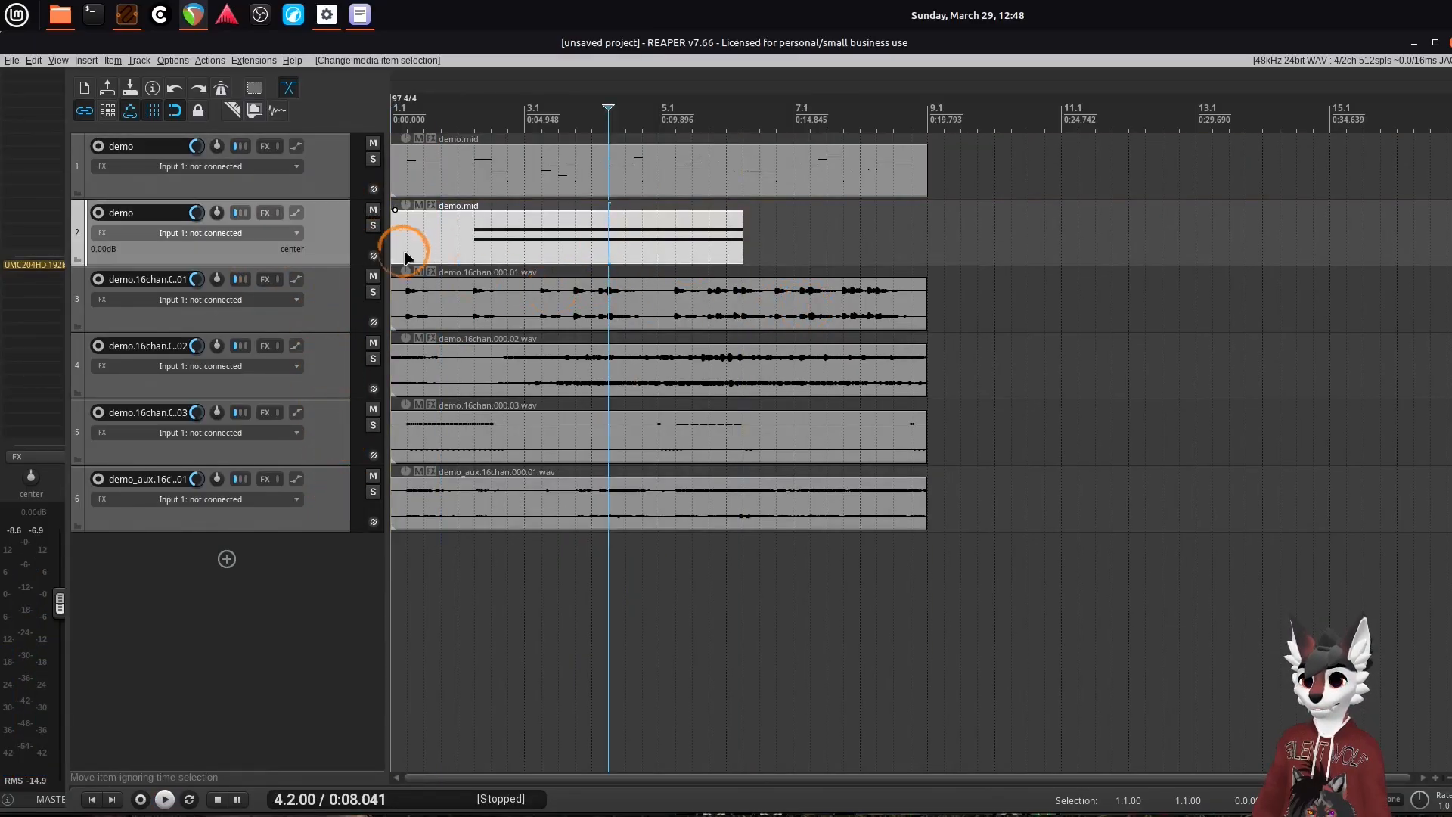
- Increase the heights of the two demo MIDI tracks and select the first one
{"action": "left_click_drag", "start_coordinate": [307, 203], "coordinate": [310, 312]}
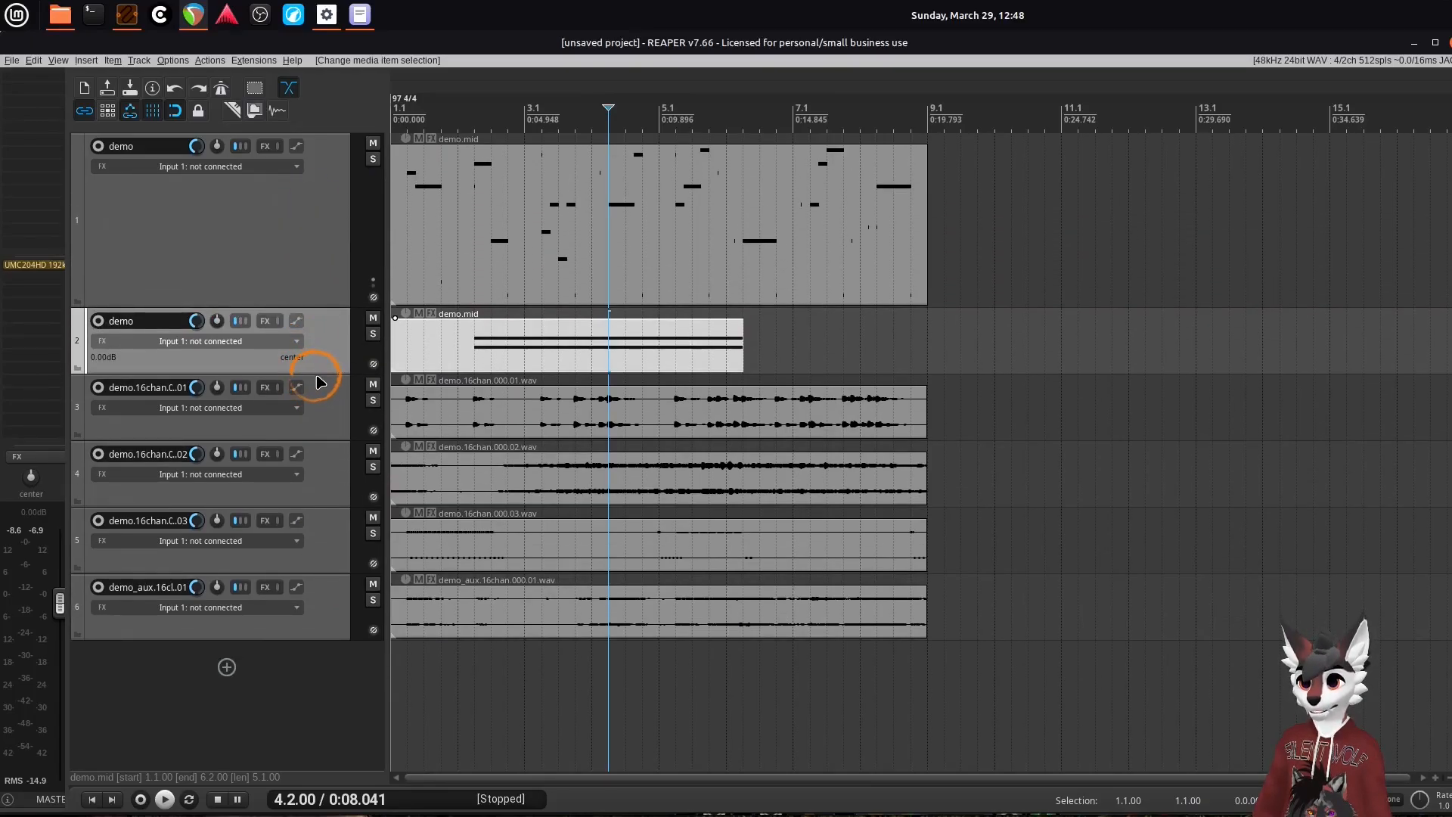
{"action": "left_click_drag", "start_coordinate": [319, 378], "coordinate": [317, 537]}
{"action": "left_click", "coordinate": [297, 248]}
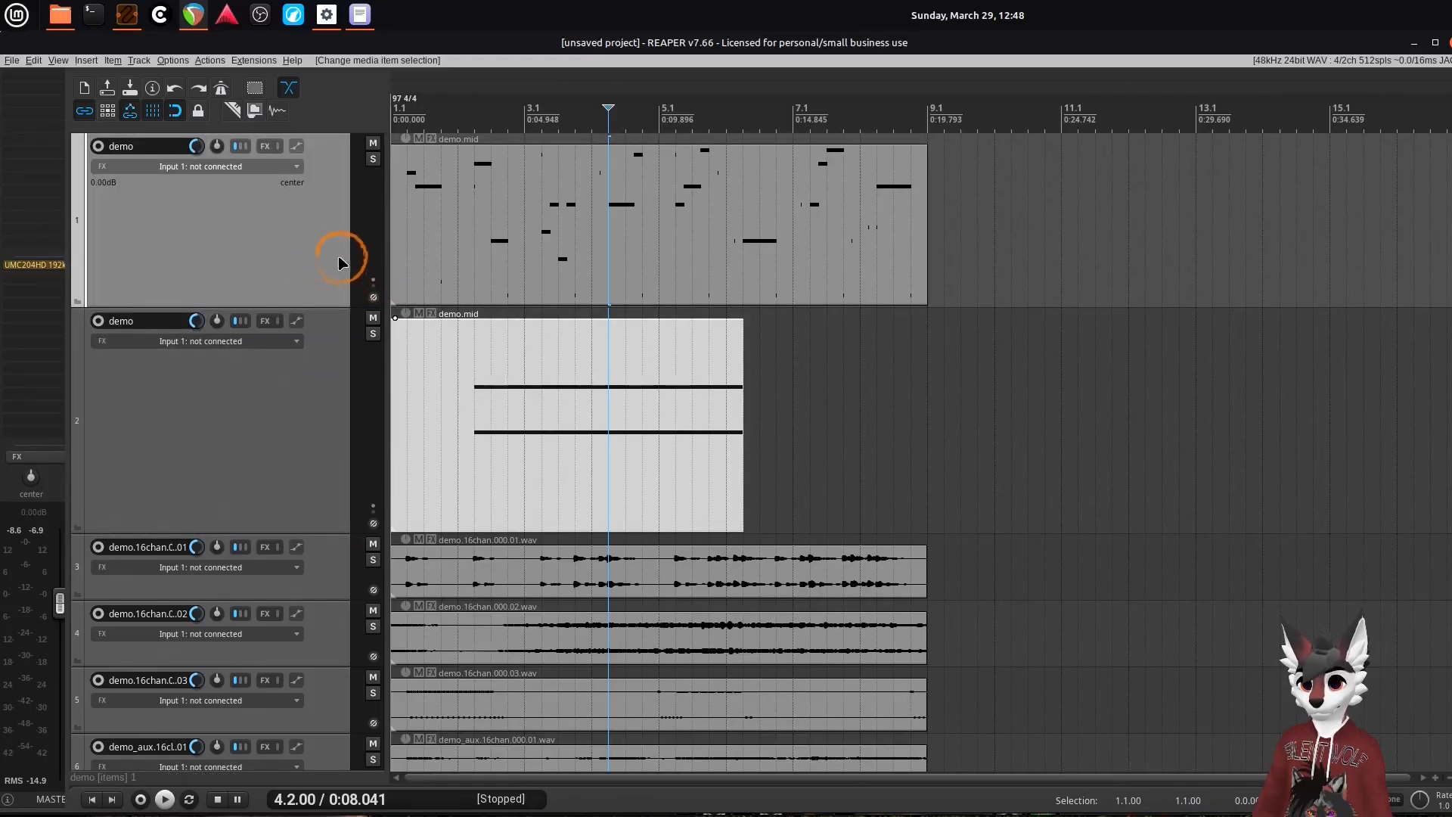
- Rename the first MIDI track as basil and the second as freeze pad
{"action": "scroll", "coordinate": [469, 271], "scroll_direction": "up", "scroll_amount": 2}
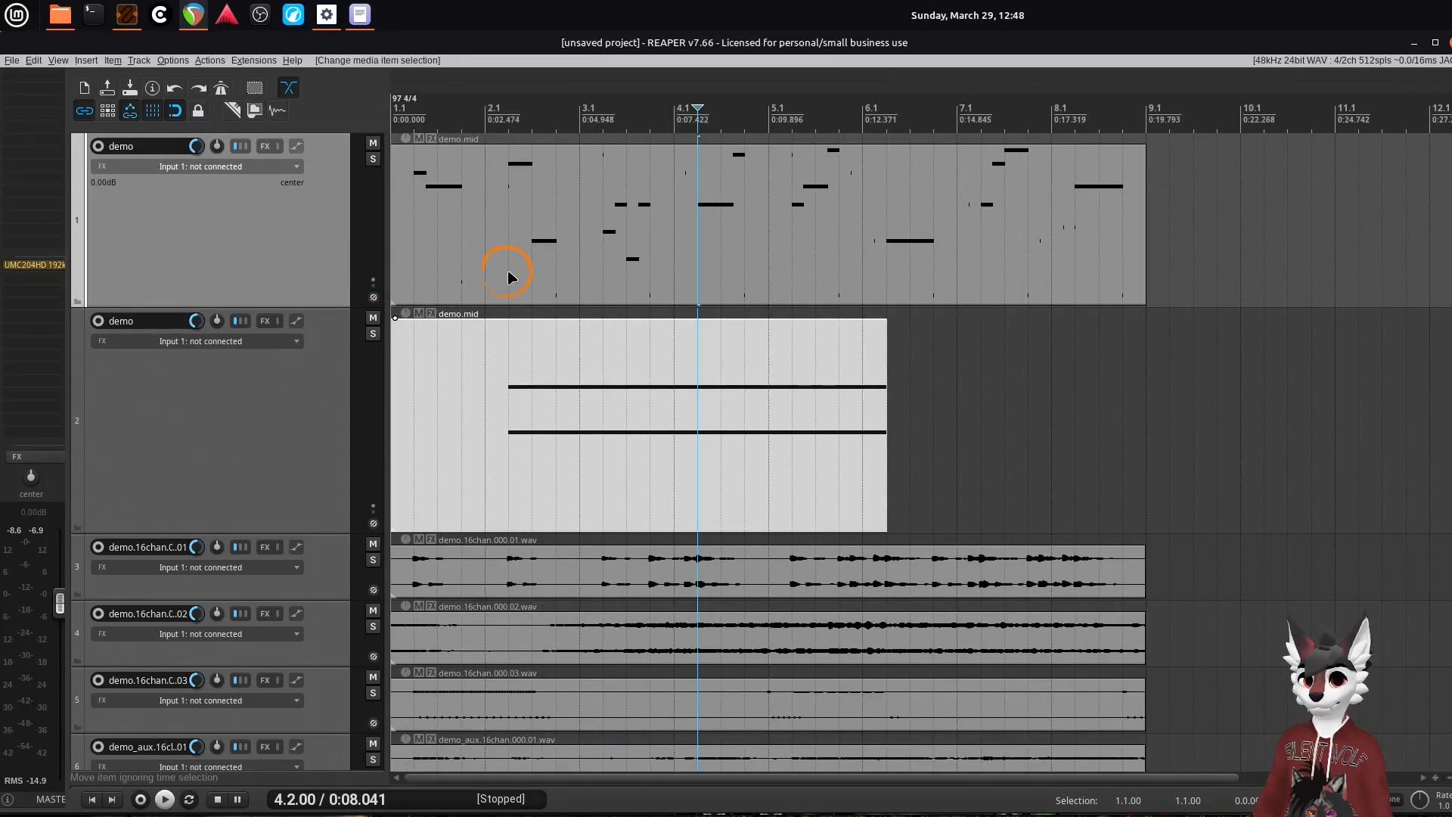
{"action": "scroll", "coordinate": [509, 277], "scroll_direction": "up", "scroll_amount": 2}
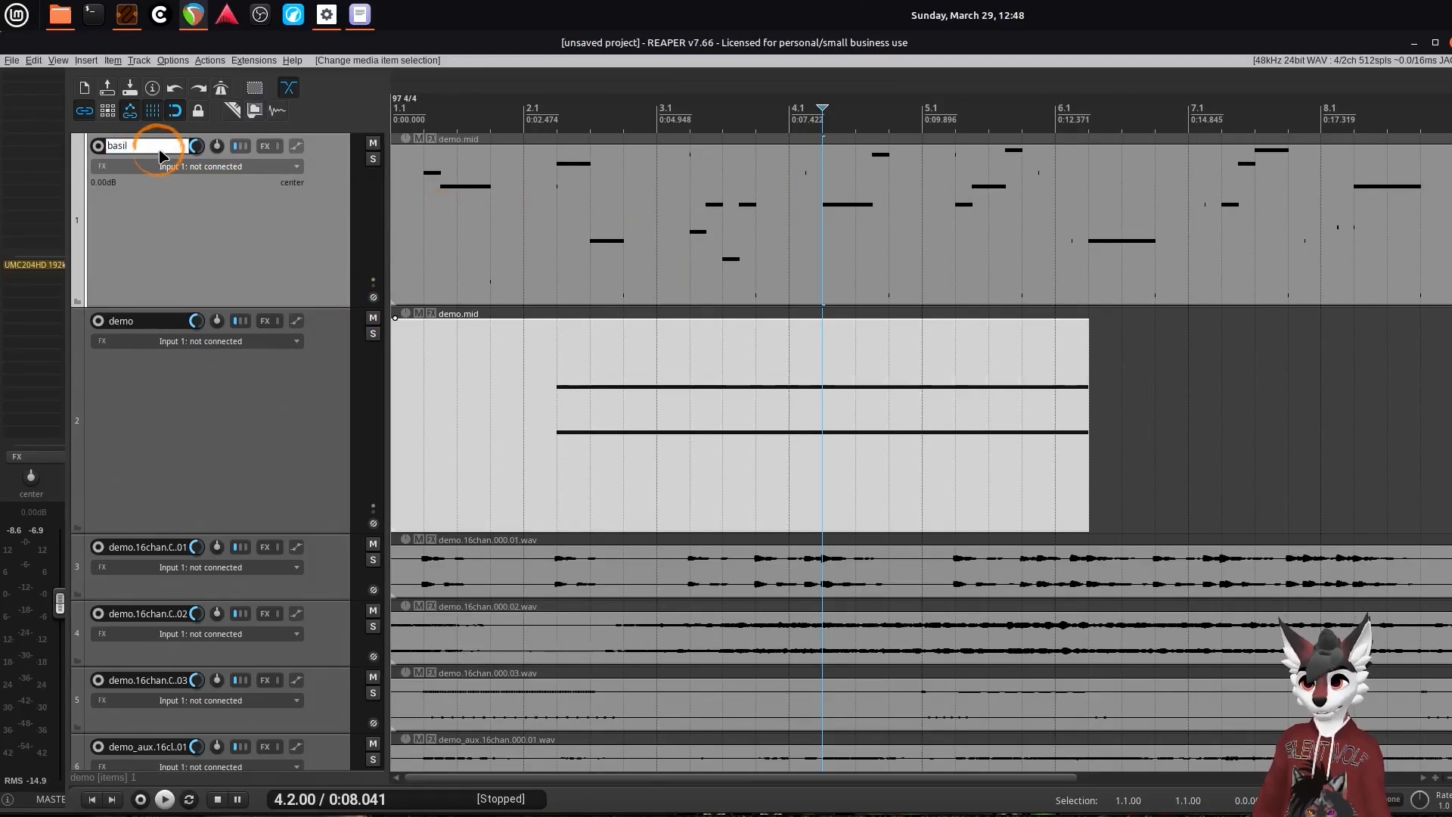
{"action": "left_click", "coordinate": [156, 334]}
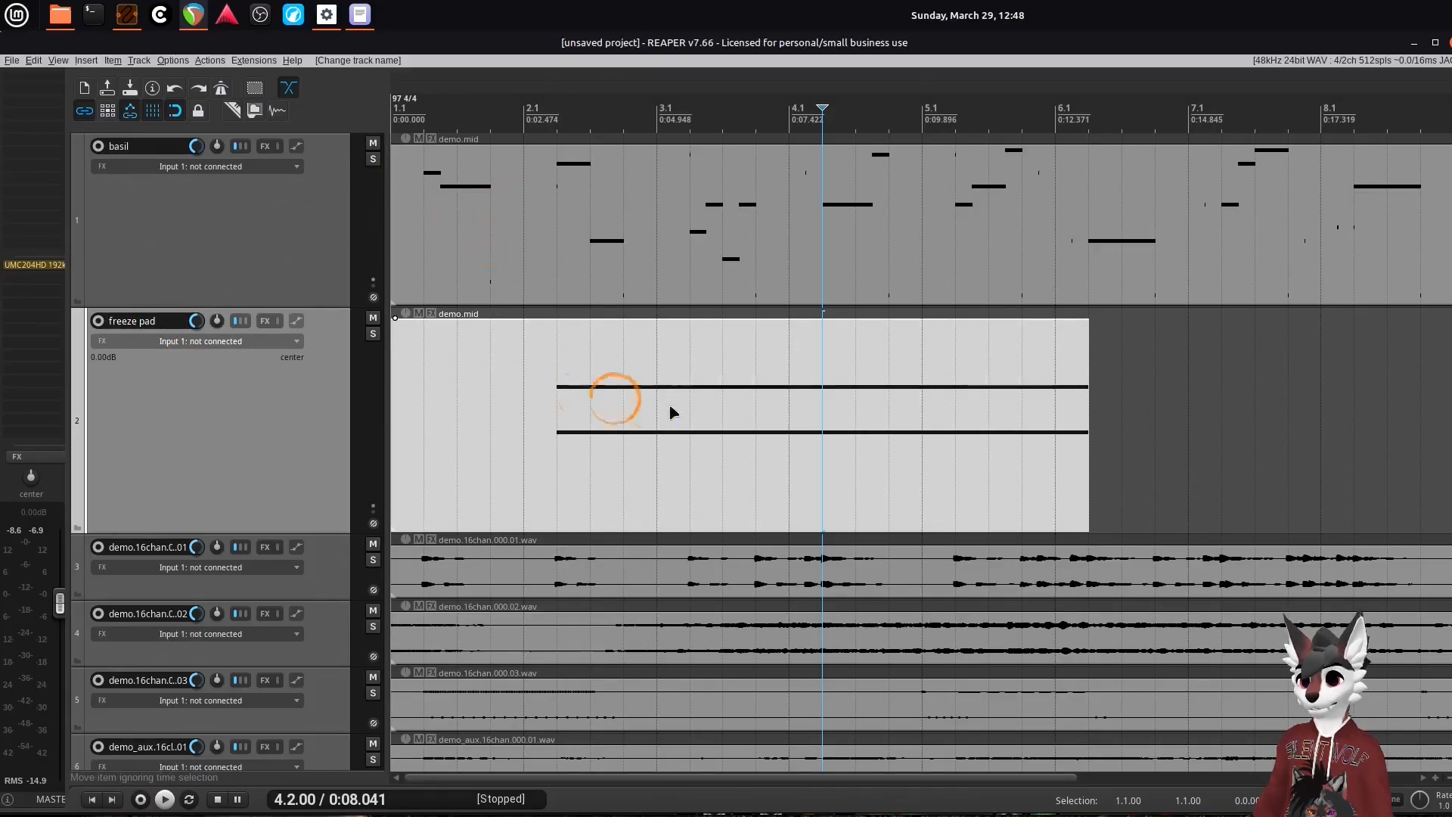
- Open the freeze pad MIDI item in the editor, play it from the start of the project, and inspect its two long notes
{"action": "double_click", "coordinate": [567, 417]}
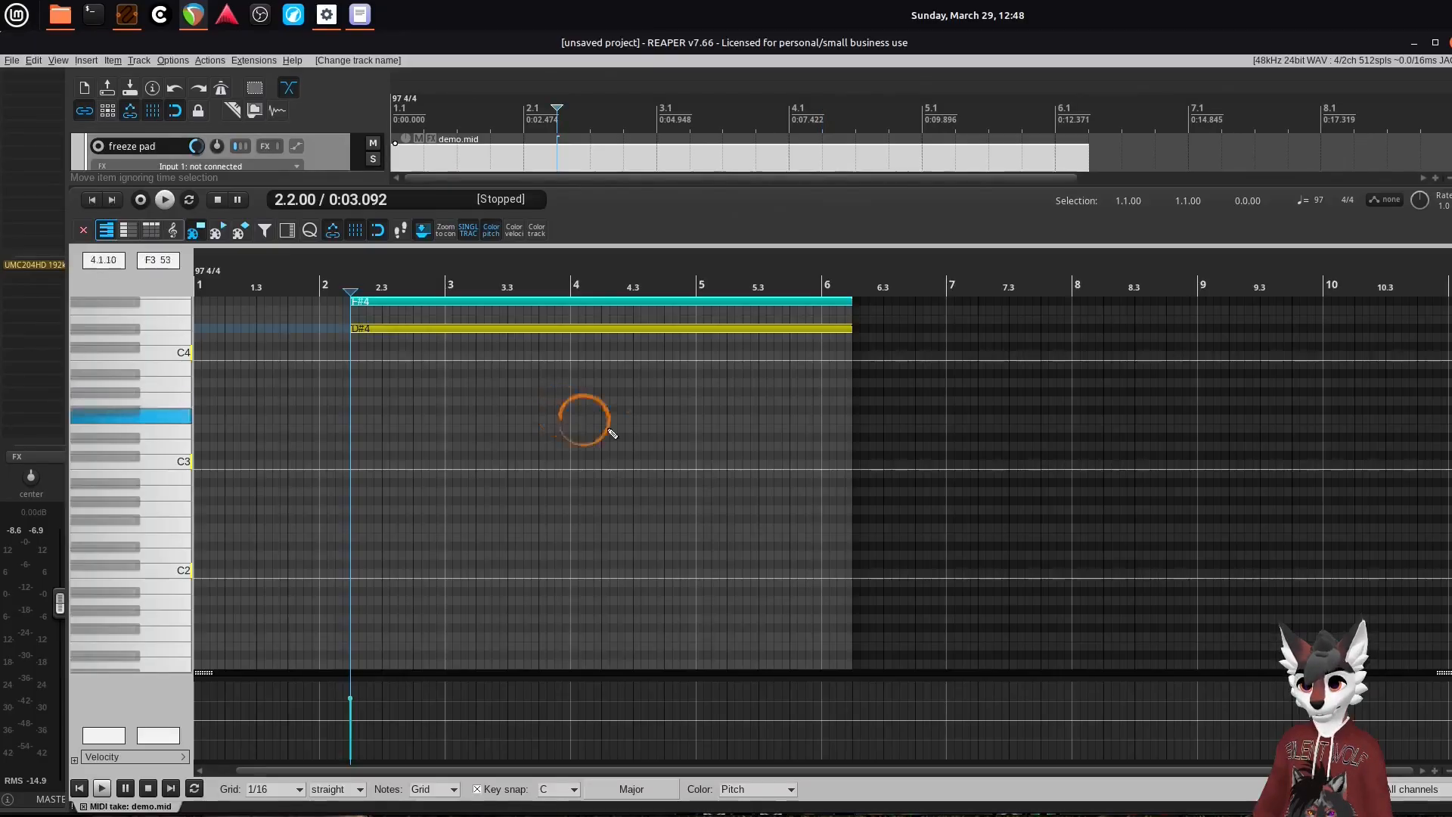
{"action": "left_click", "coordinate": [203, 286]}
{"action": "key", "text": "space"}
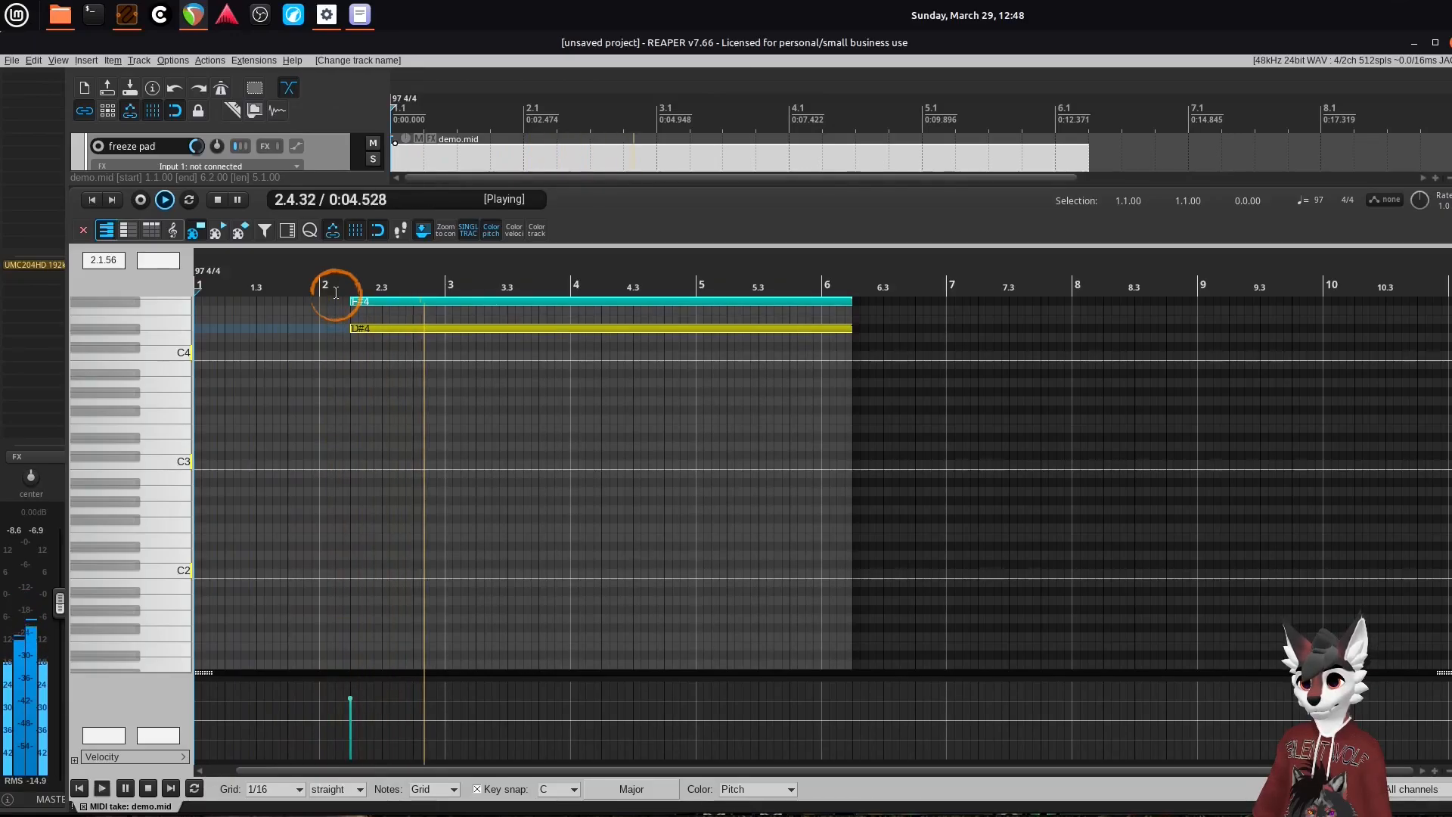
{"action": "key", "text": "space"}
{"action": "scroll", "coordinate": [303, 382], "scroll_direction": "up", "scroll_amount": 2}
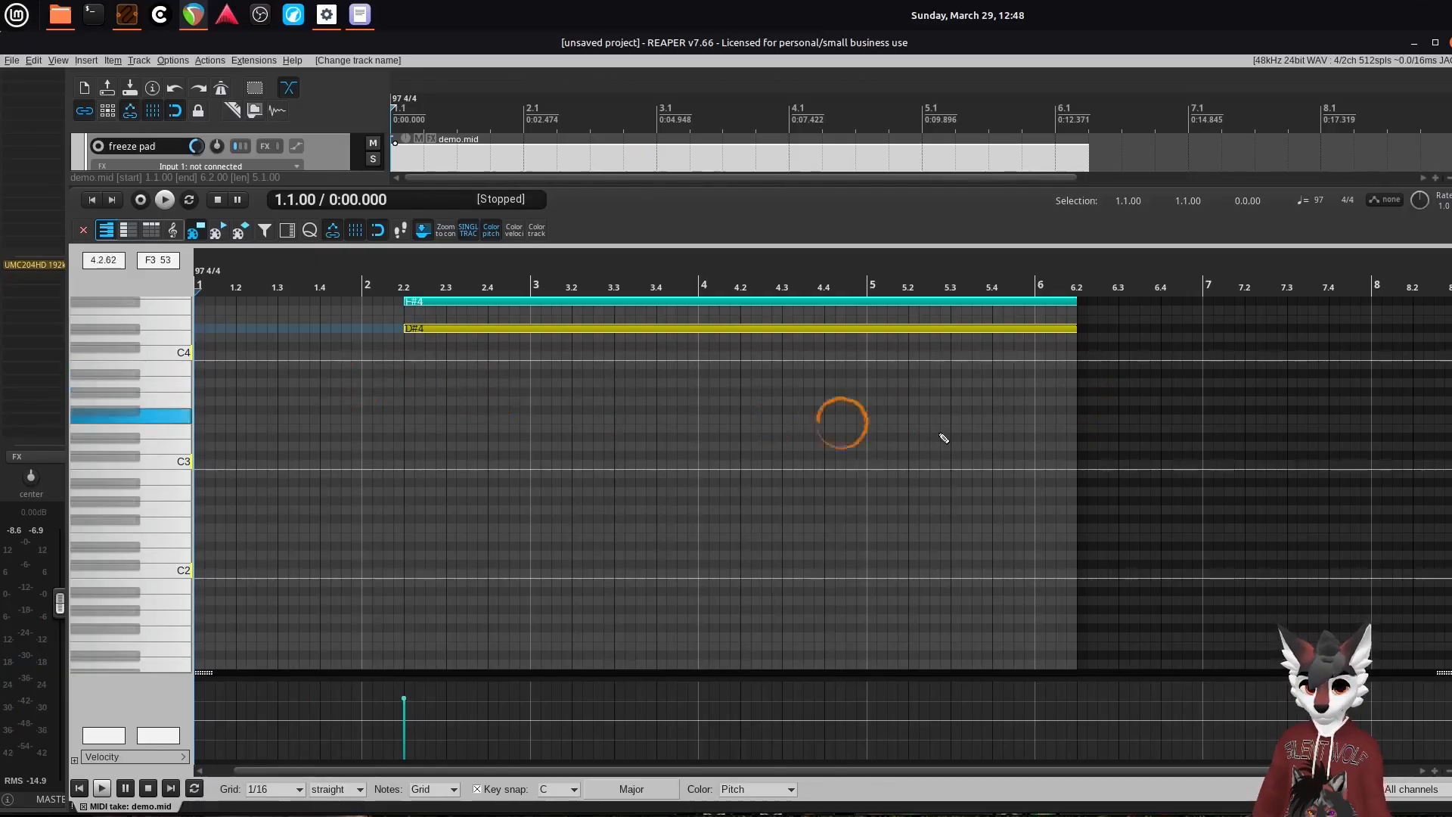
{"action": "scroll", "coordinate": [1422, 514], "scroll_direction": "up", "scroll_amount": 2}
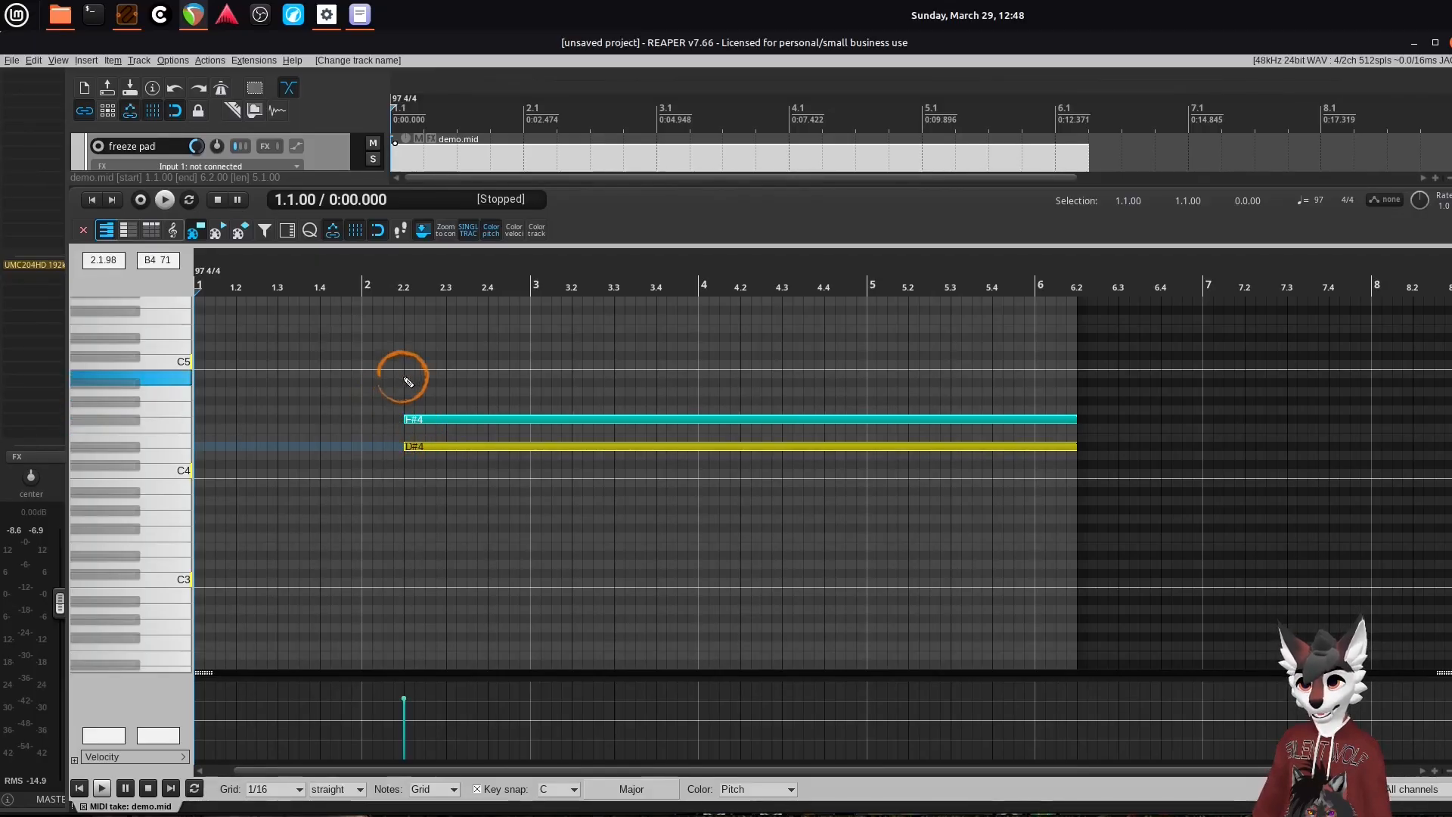
- Switch to VCV Rack and examine the freeze voice's gate source, the Divide & Conquer module, and the timing and recording modules
{"action": "left_click", "coordinate": [327, 17]}
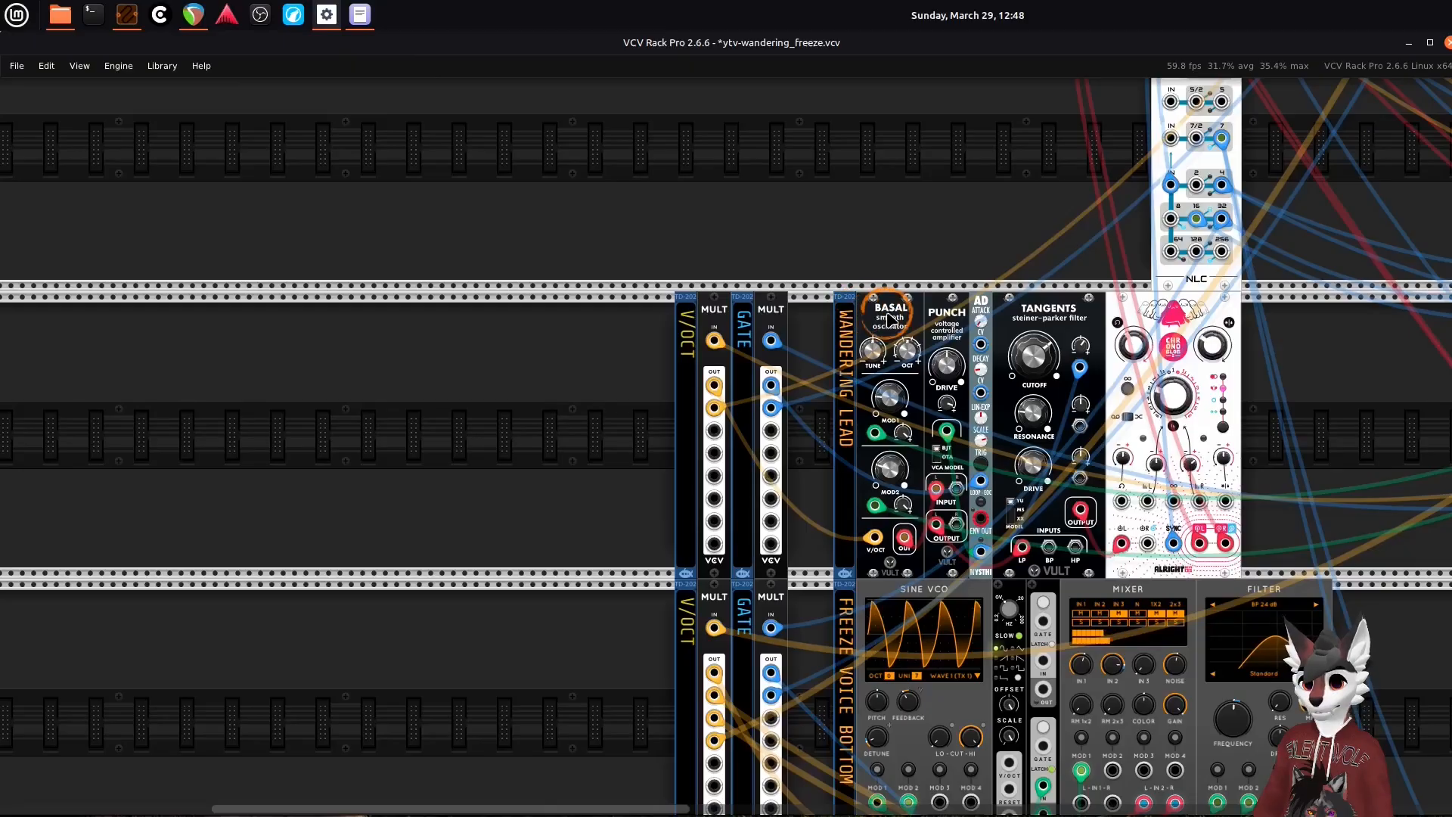
{"action": "scroll", "coordinate": [832, 291], "scroll_direction": "down", "scroll_amount": 2}
{"action": "left_click_drag", "start_coordinate": [1202, 367], "coordinate": [831, 355]}
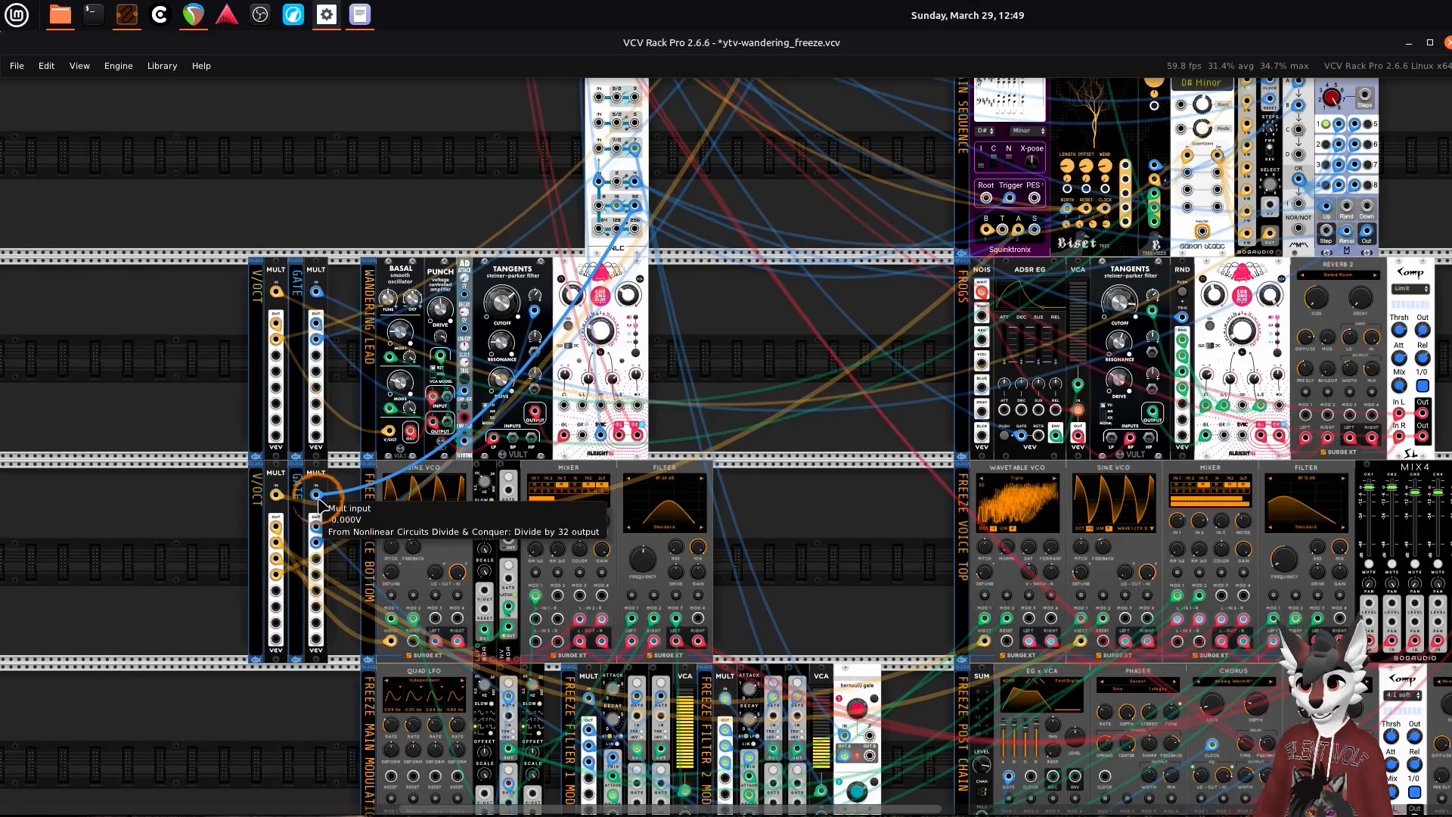
{"action": "scroll", "coordinate": [652, 208], "scroll_direction": "up", "scroll_amount": 2}
{"action": "left_click_drag", "start_coordinate": [744, 168], "coordinate": [745, 327]}
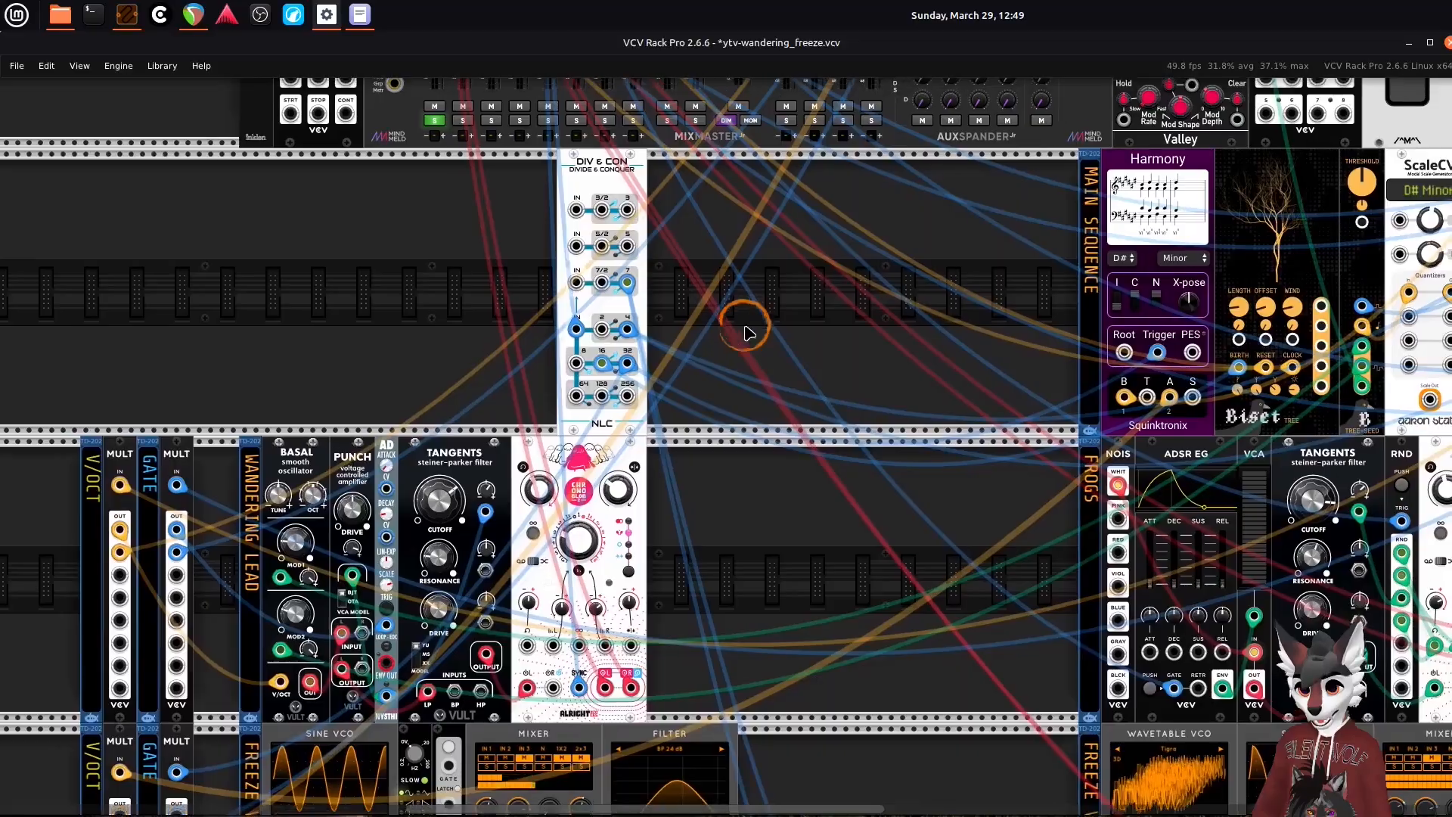
{"action": "scroll", "coordinate": [649, 352], "scroll_direction": "up", "scroll_amount": 2}
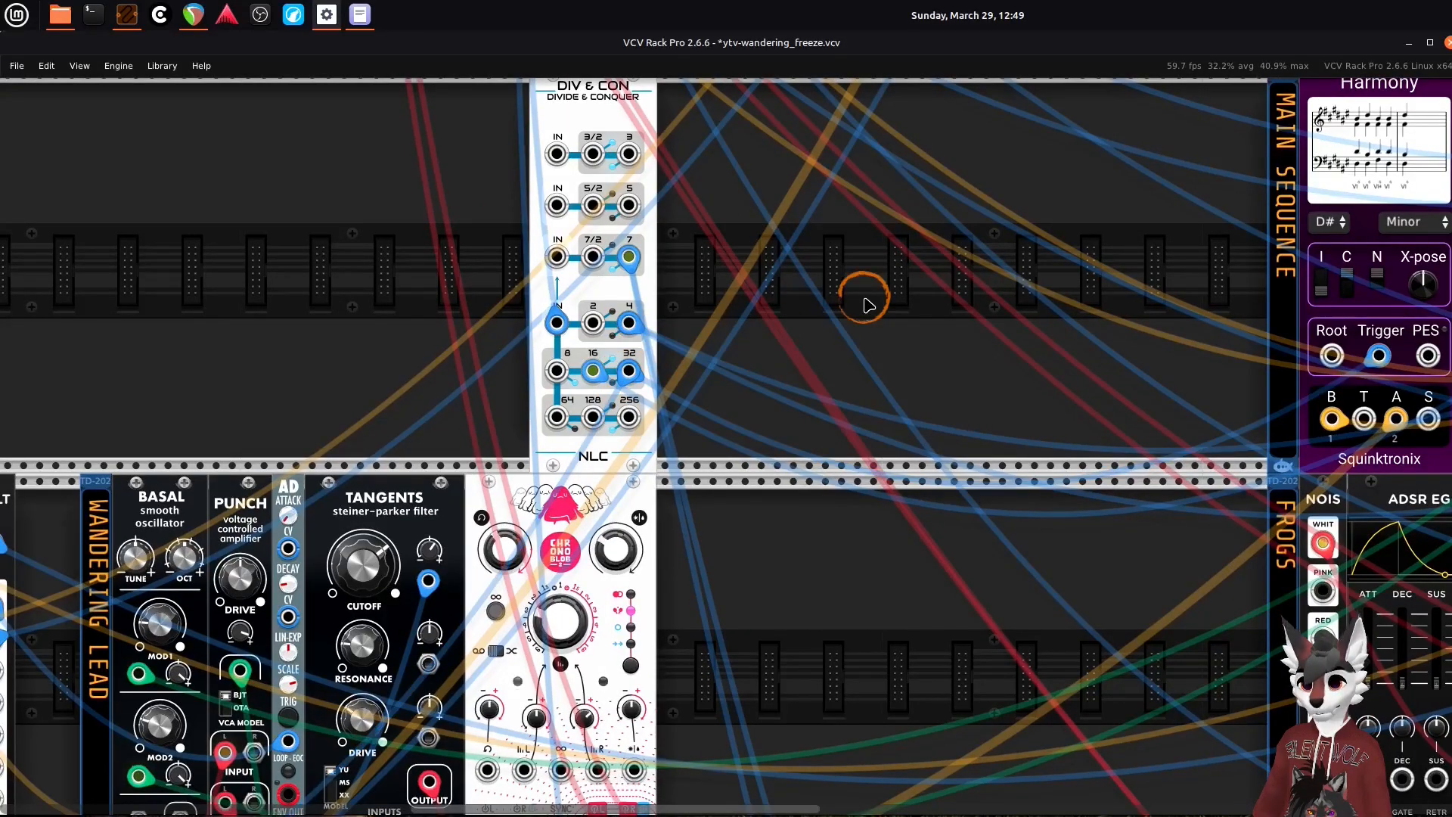
{"action": "scroll", "coordinate": [866, 302], "scroll_direction": "down", "scroll_amount": 2}
{"action": "left_click_drag", "start_coordinate": [858, 281], "coordinate": [632, 643]}
{"action": "scroll", "coordinate": [794, 459], "scroll_direction": "down", "scroll_amount": 2}
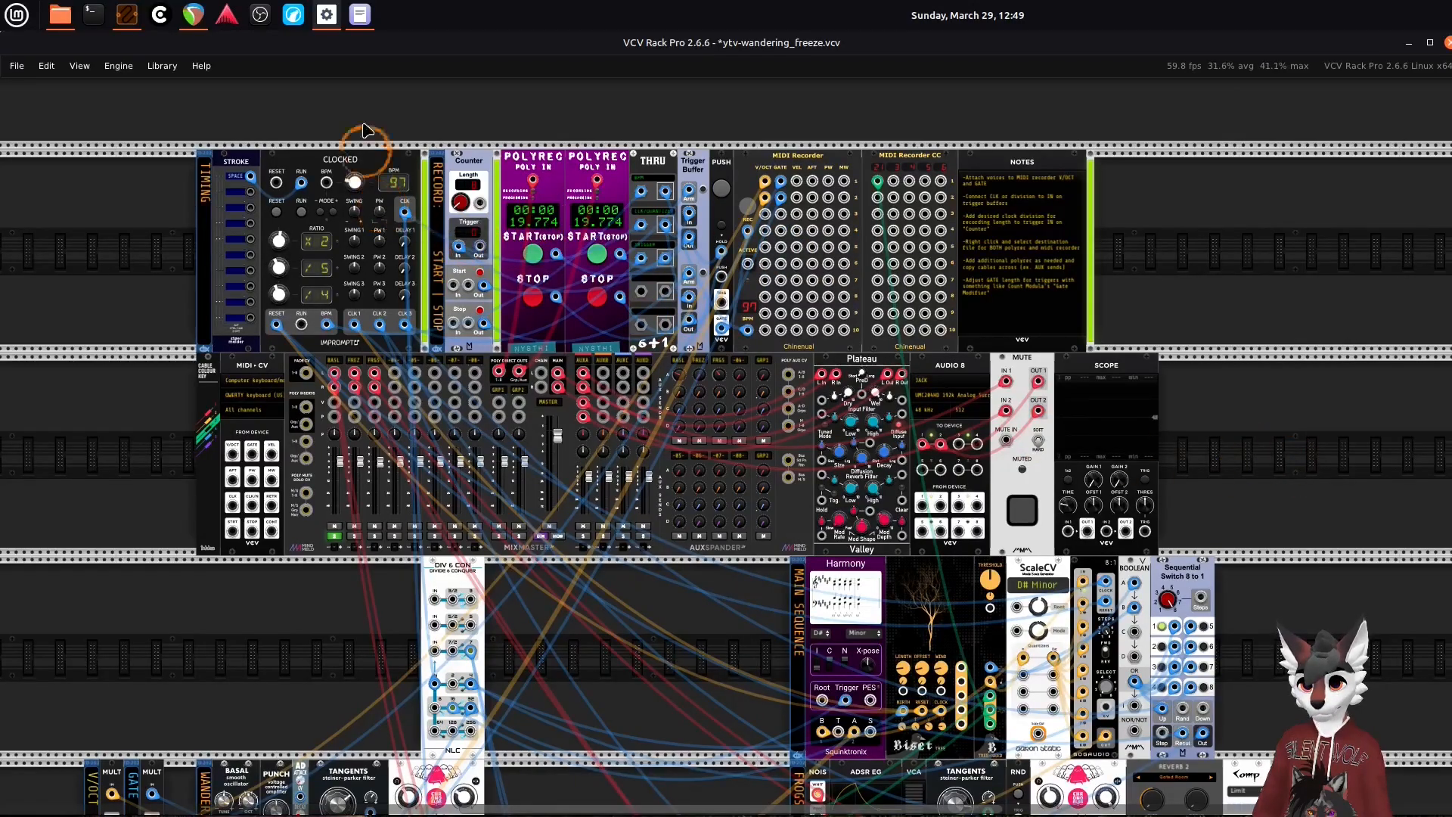
- Switch back to REAPER, close the MIDI editor and increase the height of the basil track
{"action": "left_click", "coordinate": [126, 15]}
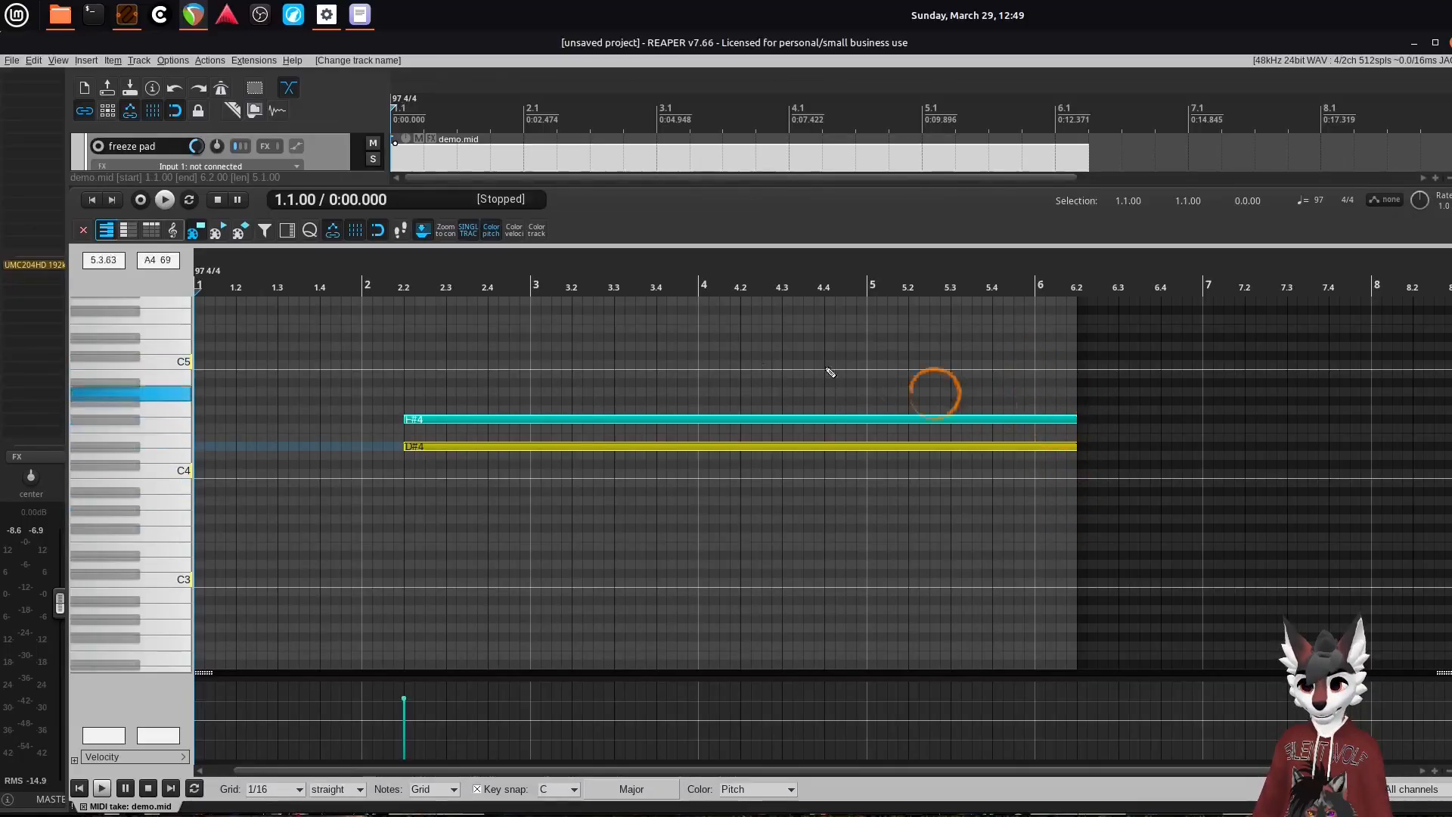
{"action": "left_click", "coordinate": [83, 229]}
{"action": "scroll", "coordinate": [1037, 310], "scroll_direction": "down", "scroll_amount": 2}
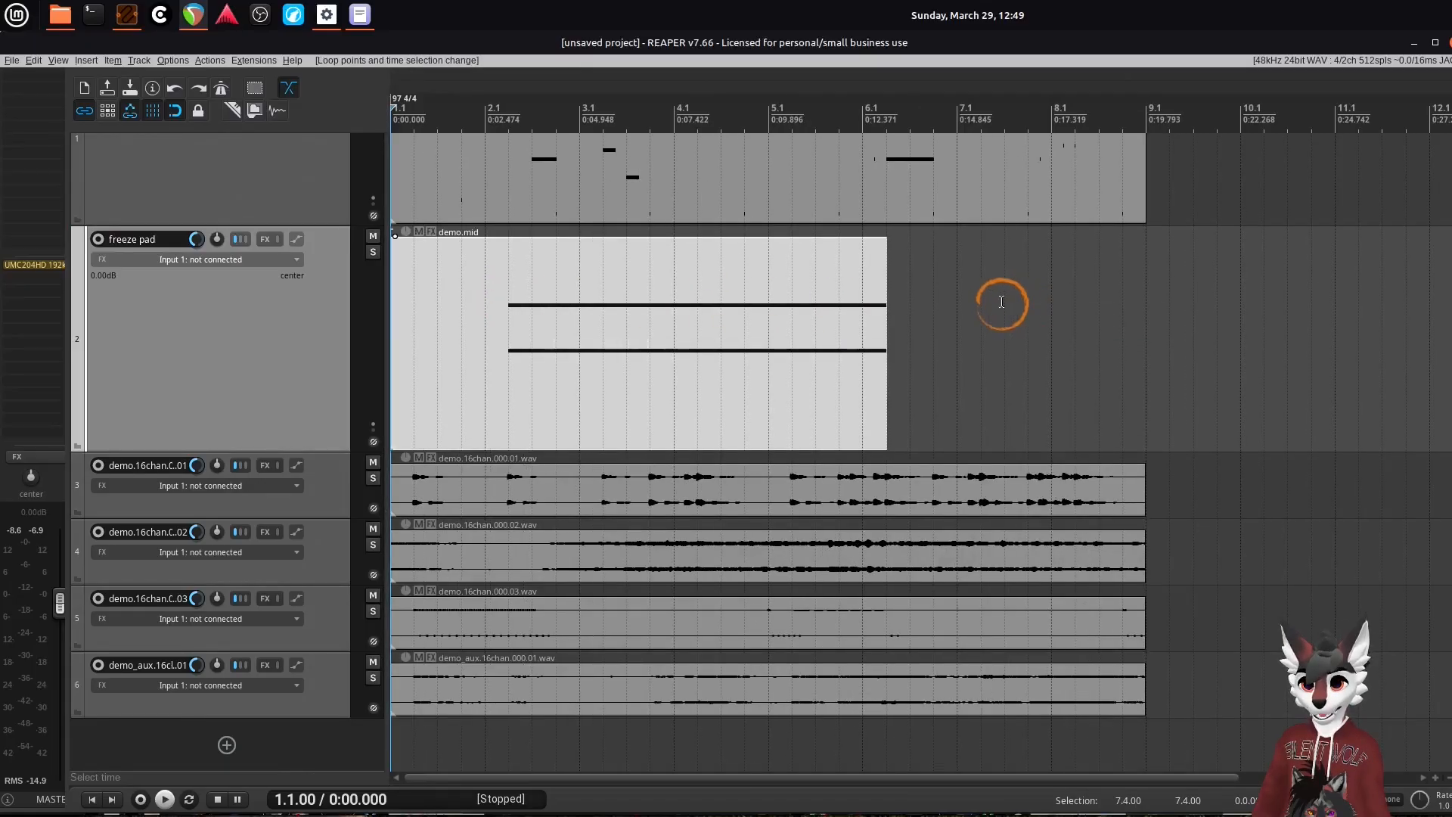
{"action": "scroll", "coordinate": [1029, 312], "scroll_direction": "up", "scroll_amount": 3}
{"action": "scroll", "coordinate": [1036, 316], "scroll_direction": "down", "scroll_amount": 3}
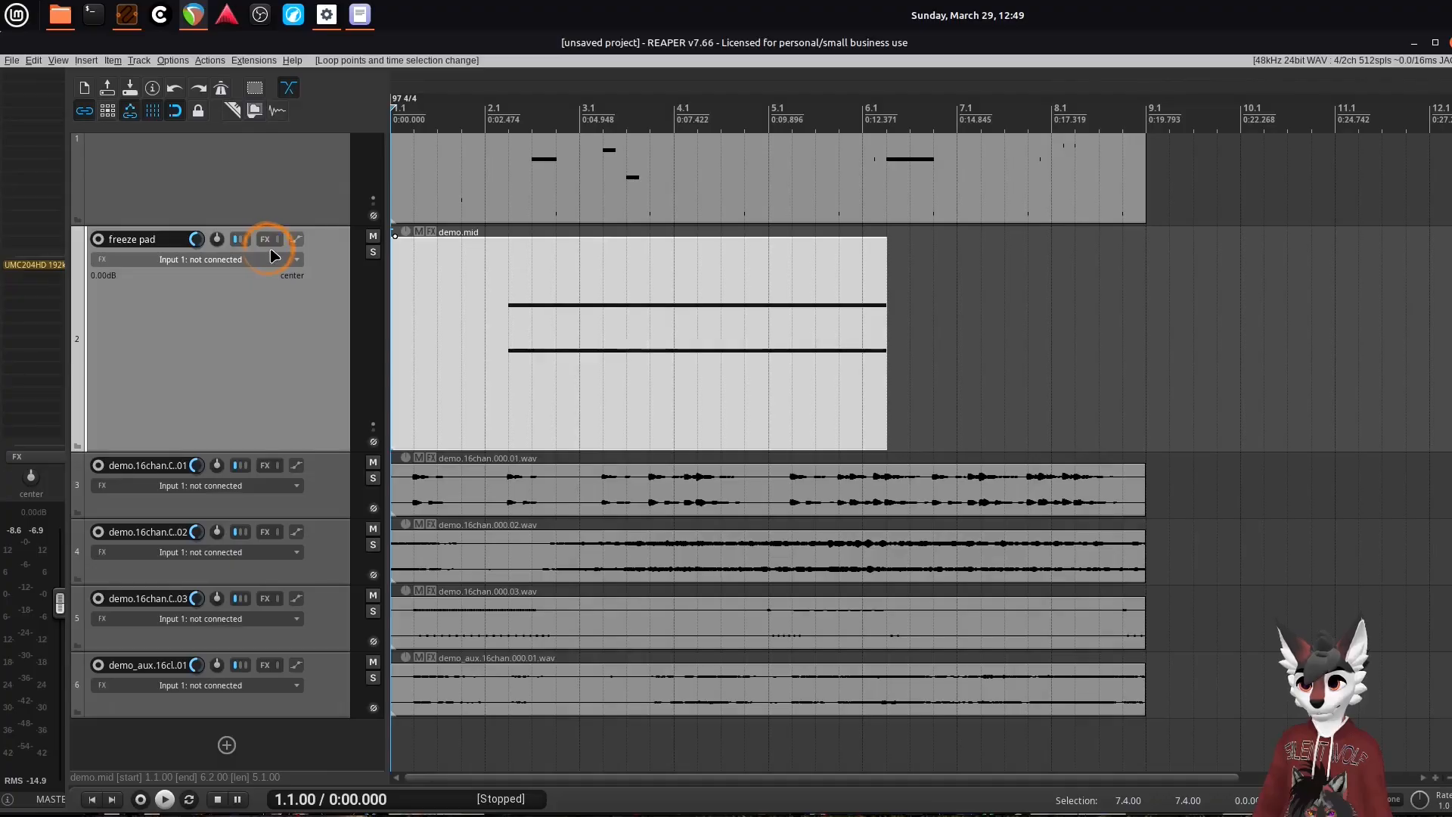
{"action": "scroll", "coordinate": [270, 253], "scroll_direction": "up", "scroll_amount": 2}
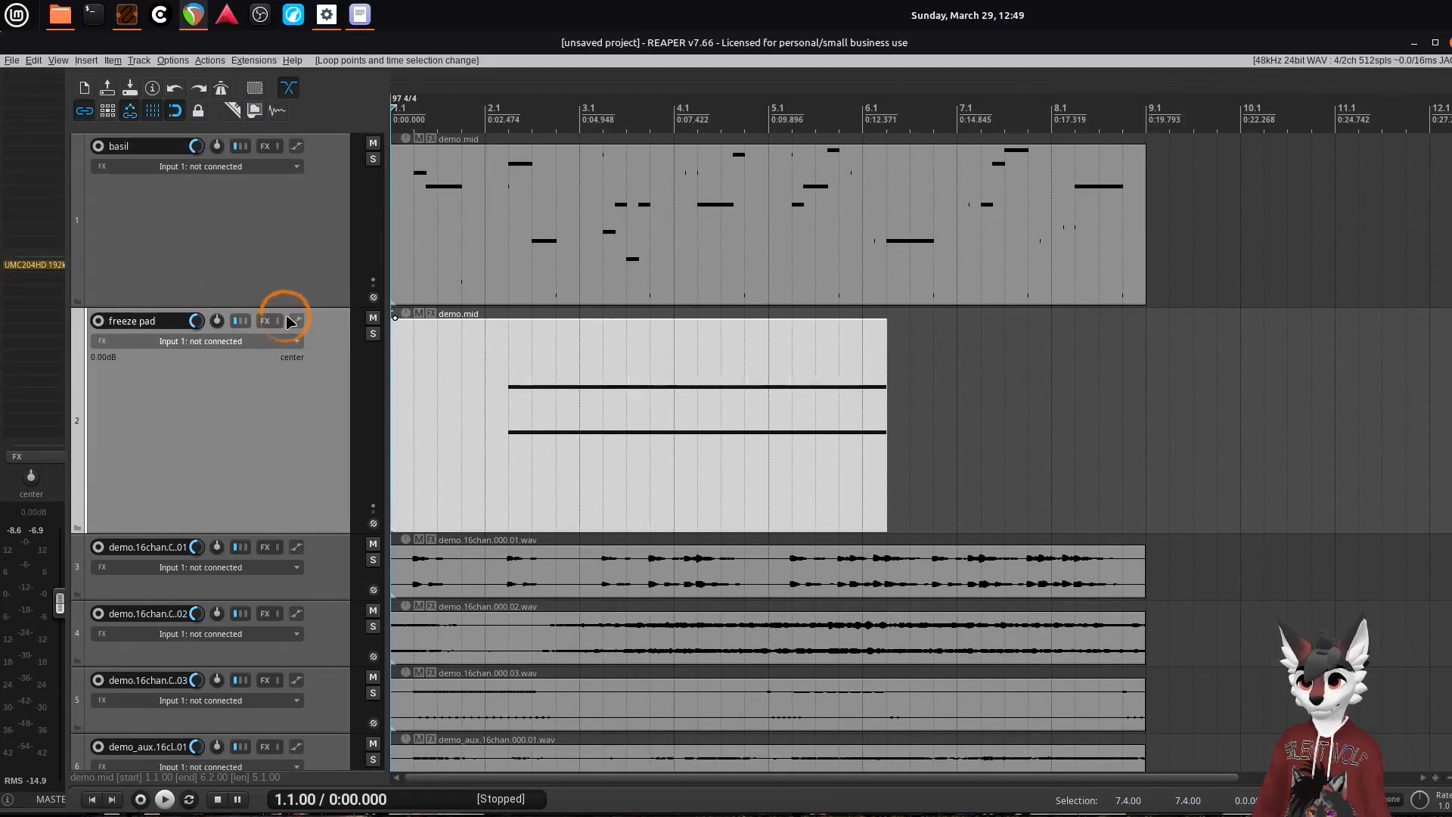
{"action": "left_click_drag", "start_coordinate": [290, 312], "coordinate": [288, 383]}
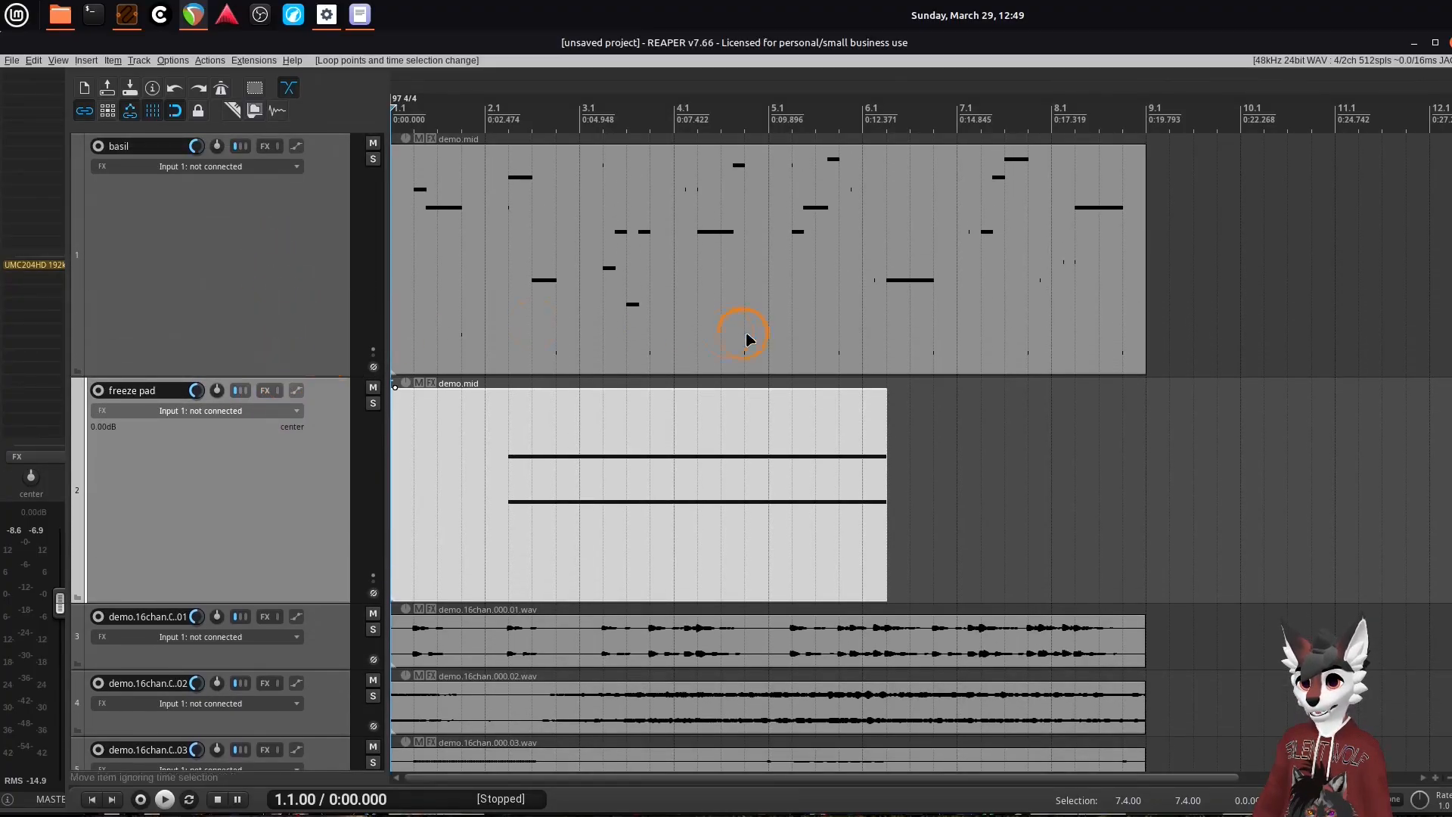
- Open the basil MIDI item in the editor and place the edit cursor at 1.4.00 to examine the very short F#3 note
{"action": "double_click", "coordinate": [517, 248]}
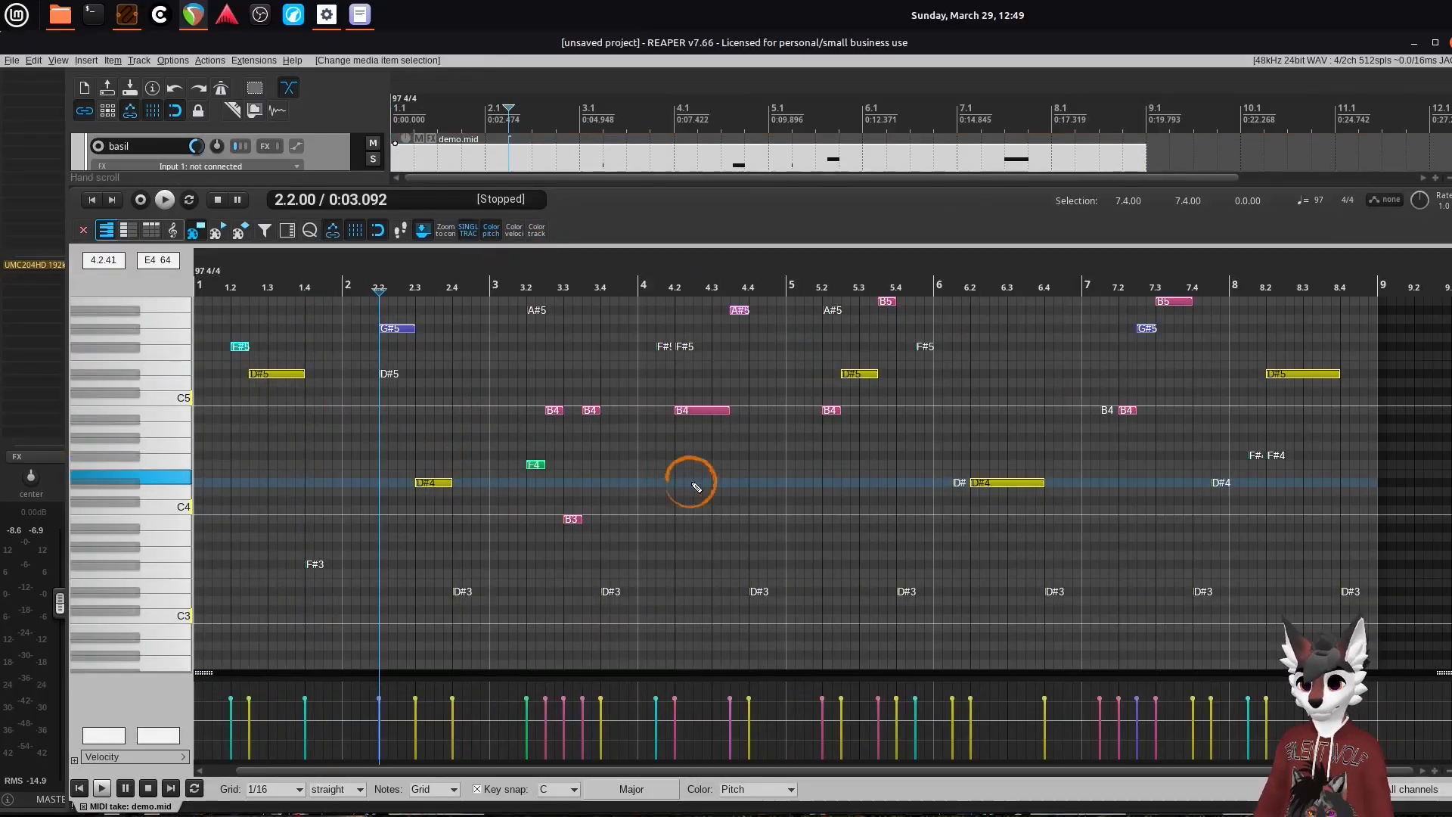
{"action": "scroll", "coordinate": [588, 478], "scroll_direction": "up", "scroll_amount": 5}
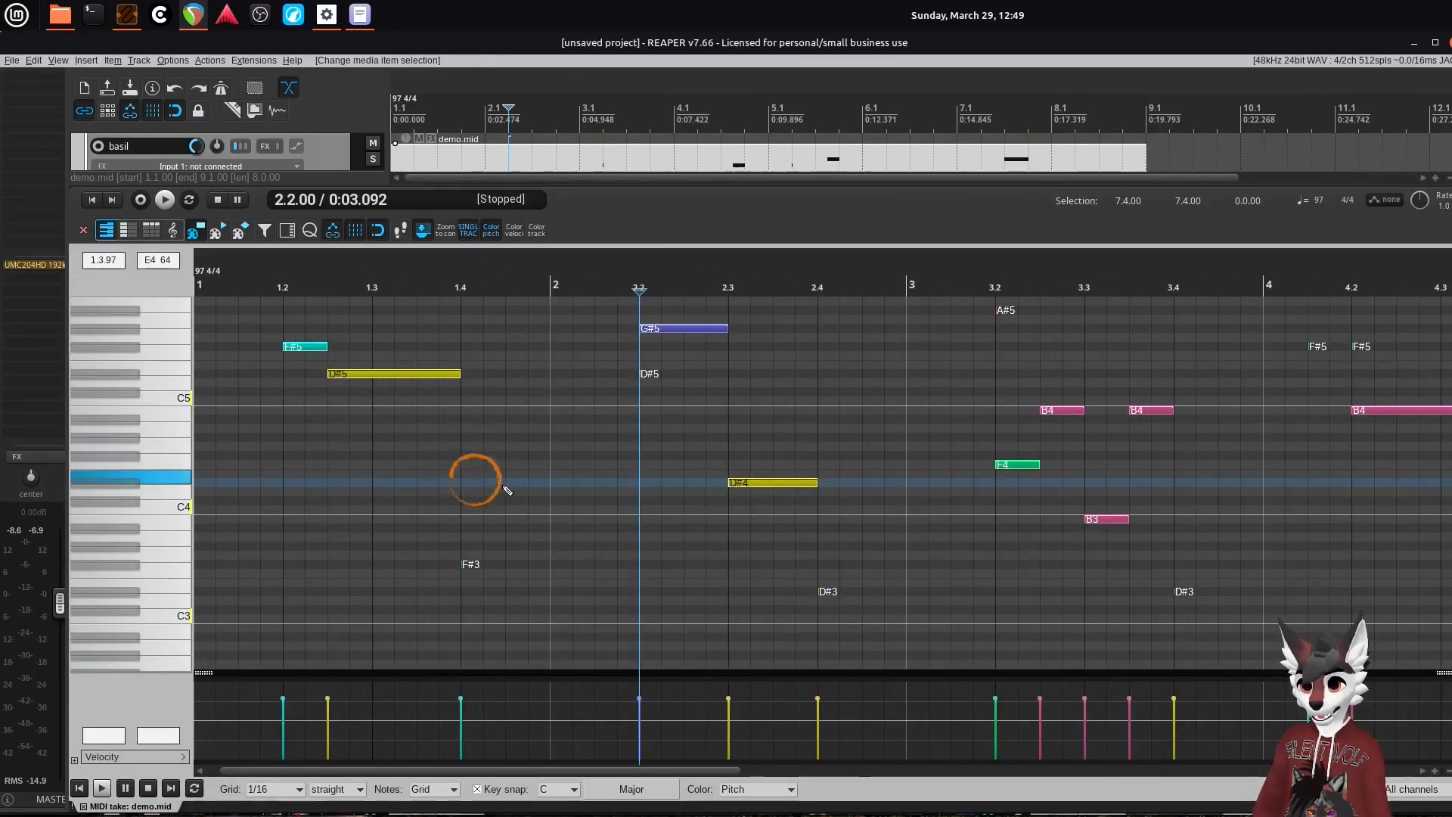
{"action": "scroll", "coordinate": [524, 544], "scroll_direction": "up", "scroll_amount": 2}
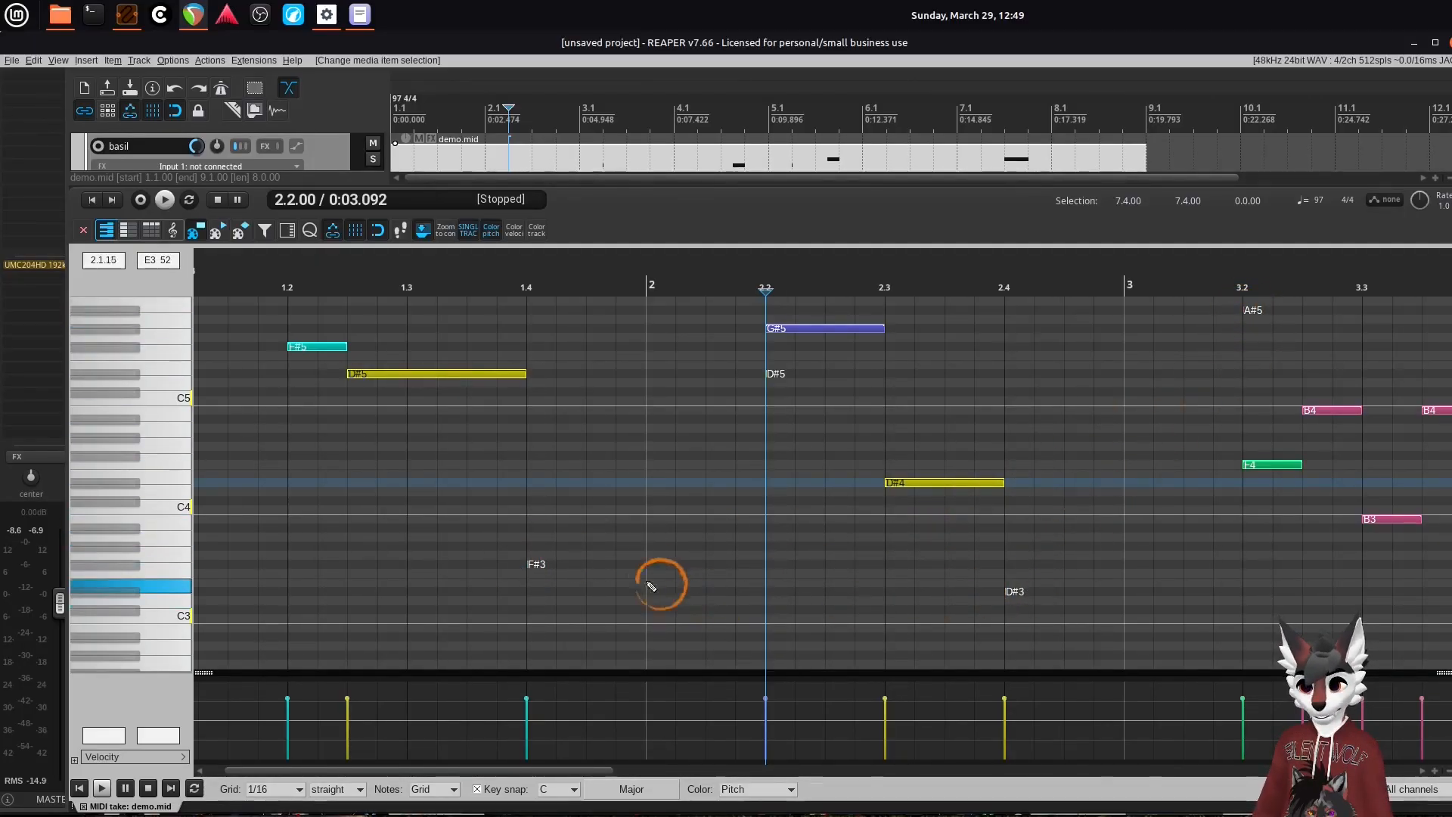
{"action": "left_click", "coordinate": [523, 286]}
{"action": "scroll", "coordinate": [519, 502], "scroll_direction": "up", "scroll_amount": 6}
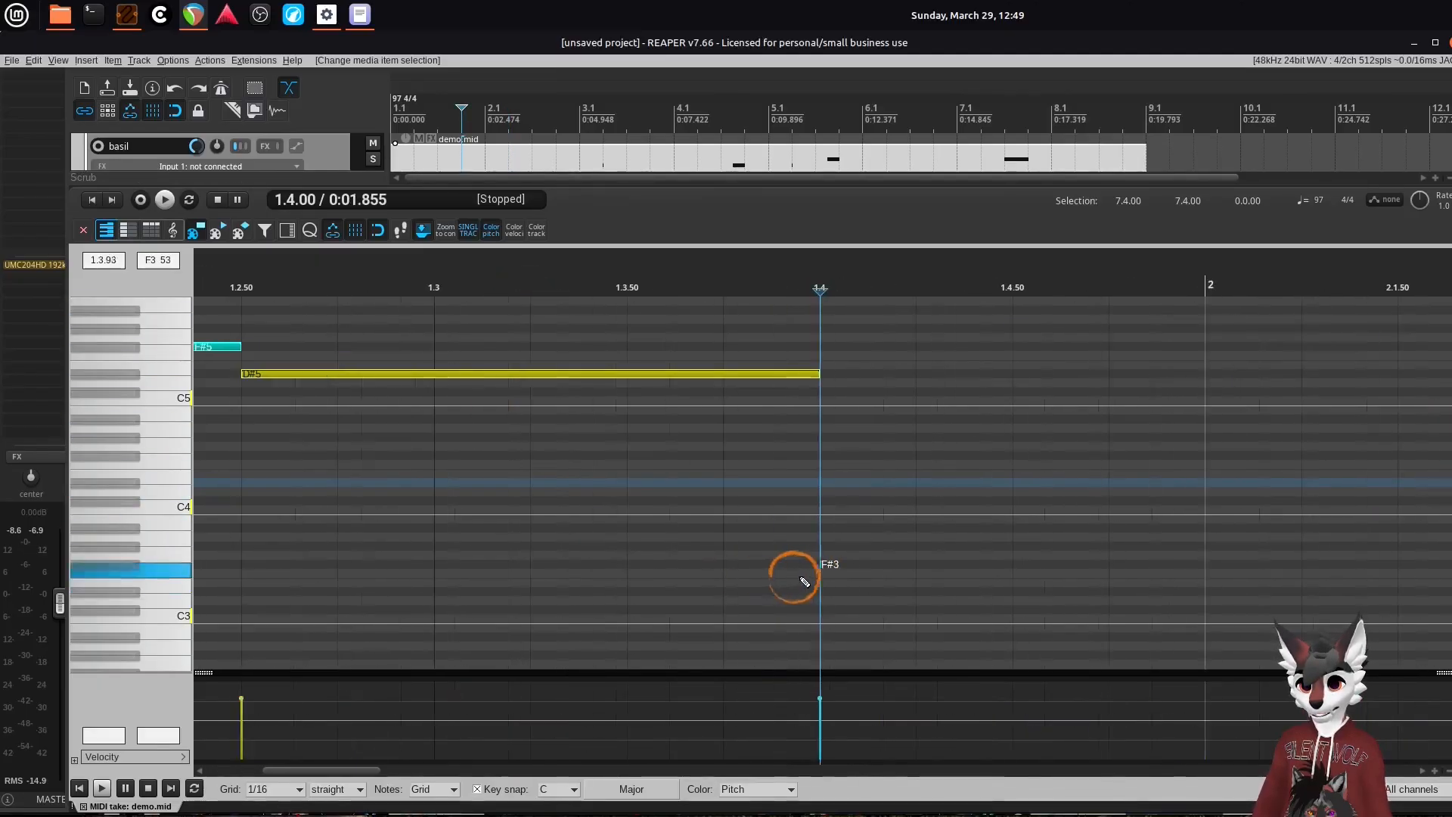
{"action": "scroll", "coordinate": [954, 594], "scroll_direction": "up", "scroll_amount": 2}
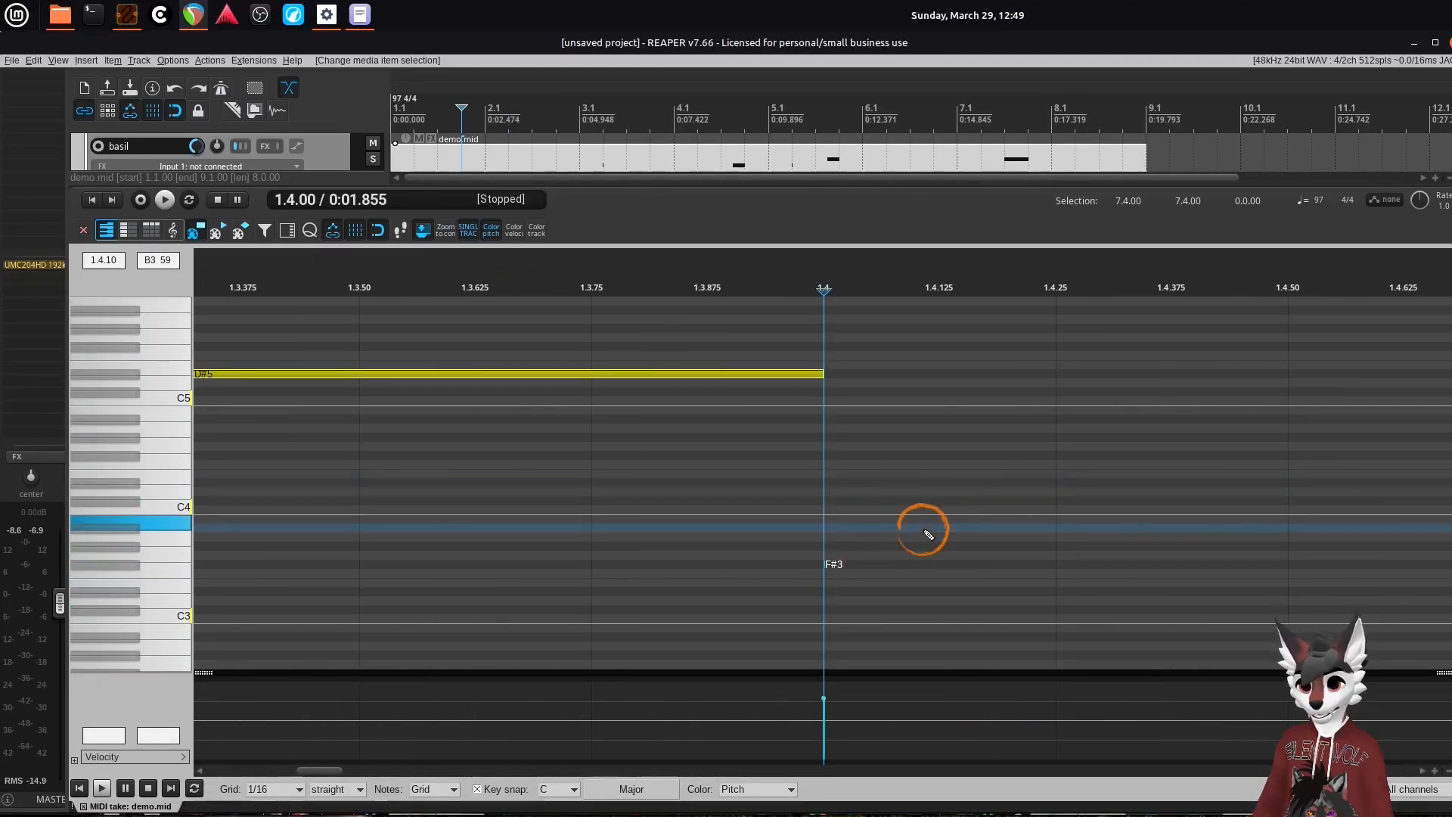
{"action": "scroll", "coordinate": [824, 609], "scroll_direction": "up", "scroll_amount": 3}
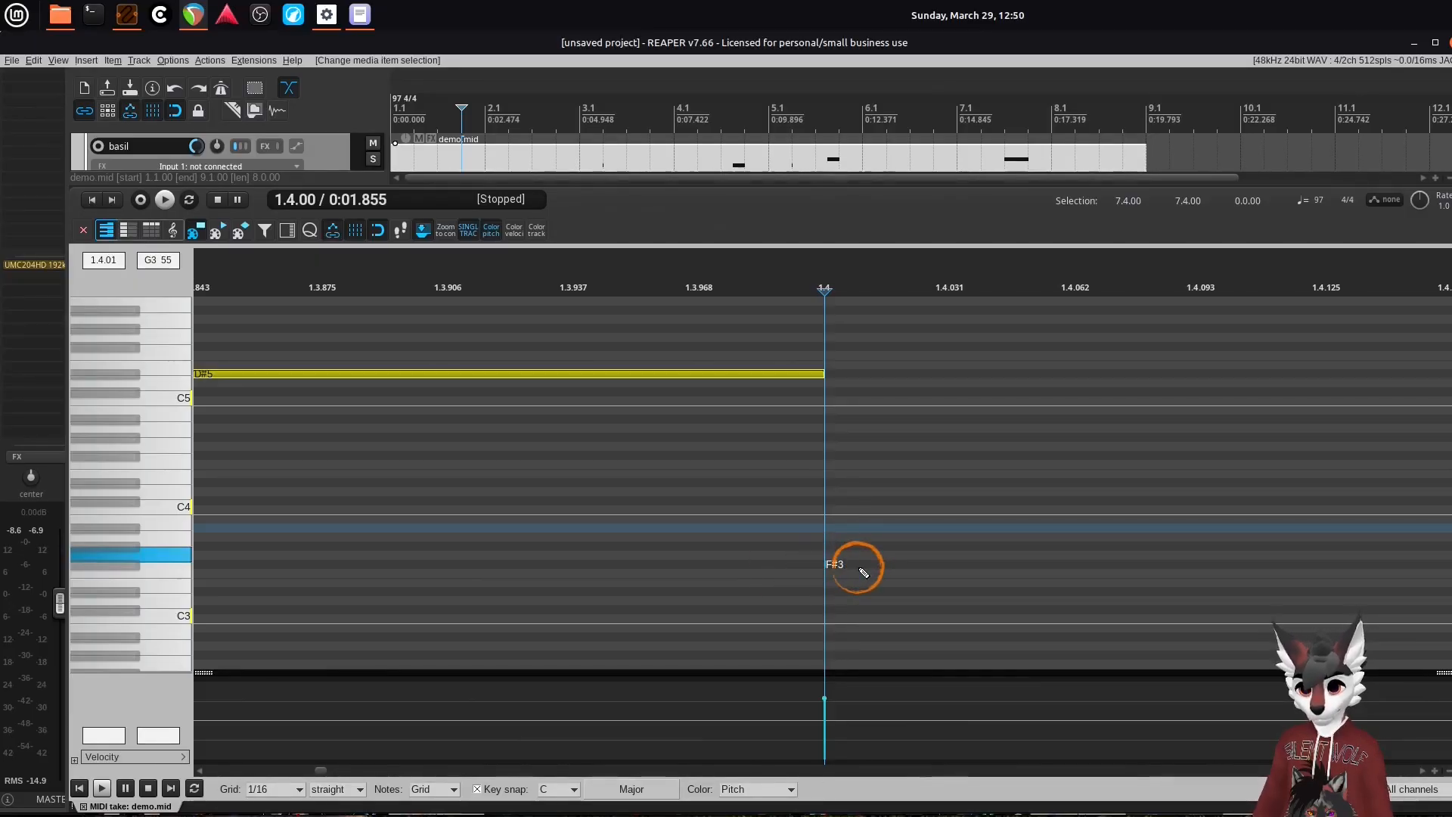
{"action": "scroll", "coordinate": [881, 530], "scroll_direction": "down", "scroll_amount": 8}
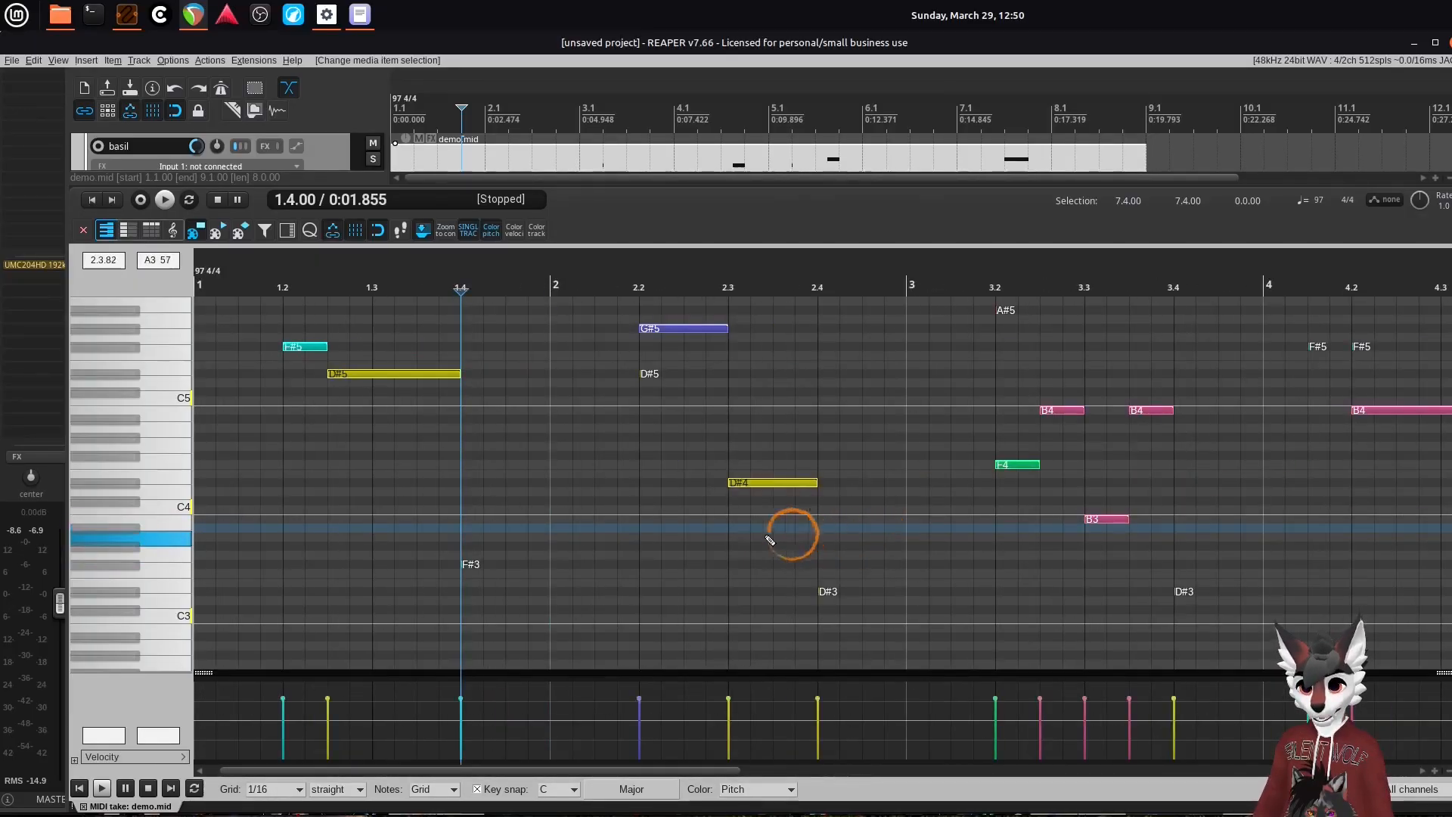
- Open the Filter Events dialog for the basil item and enable showing only events that pass the filter
{"action": "right_click", "coordinate": [126, 296]}
{"action": "mouse_move", "coordinate": [231, 307]}
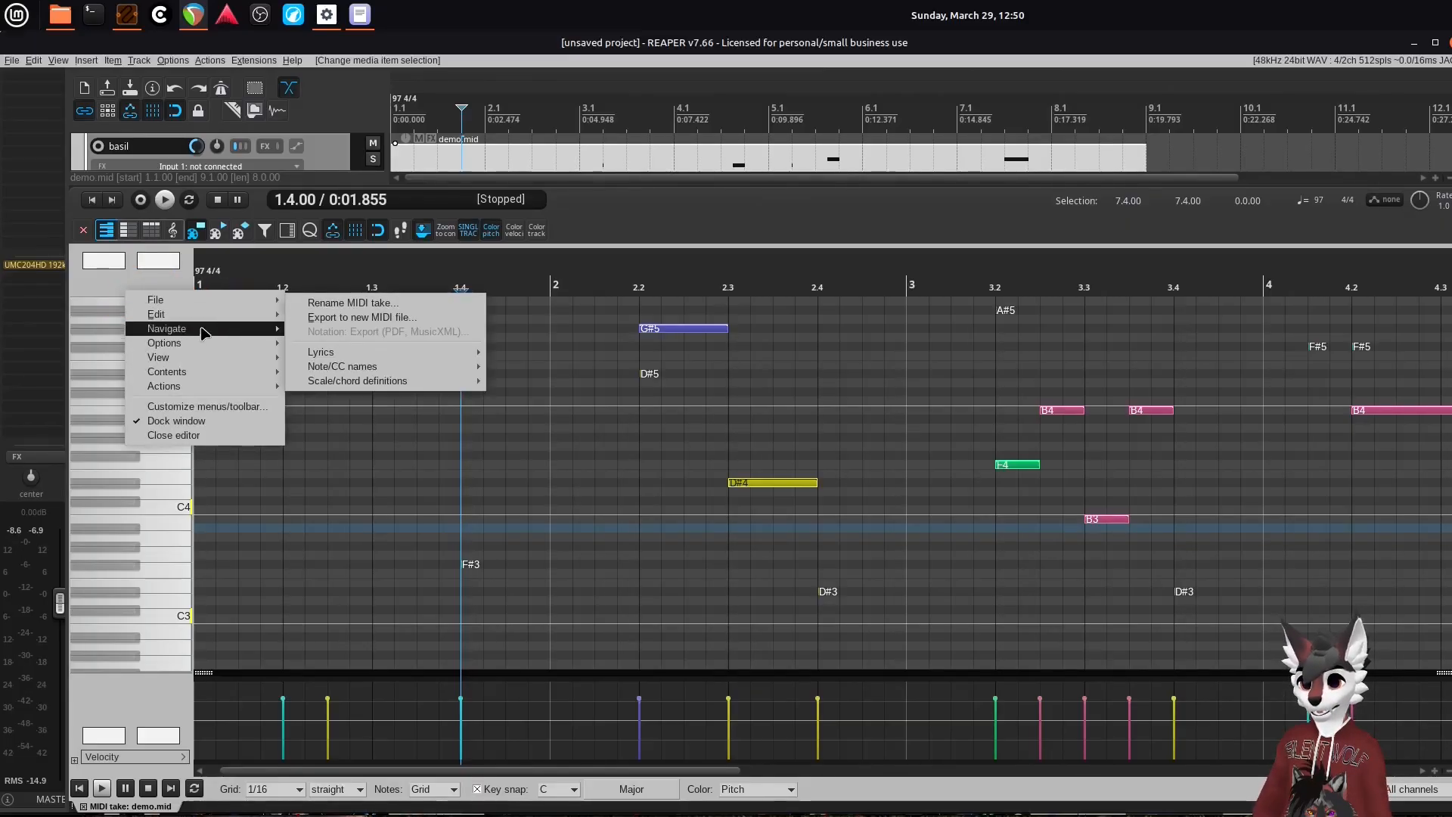
{"action": "mouse_move", "coordinate": [189, 362]}
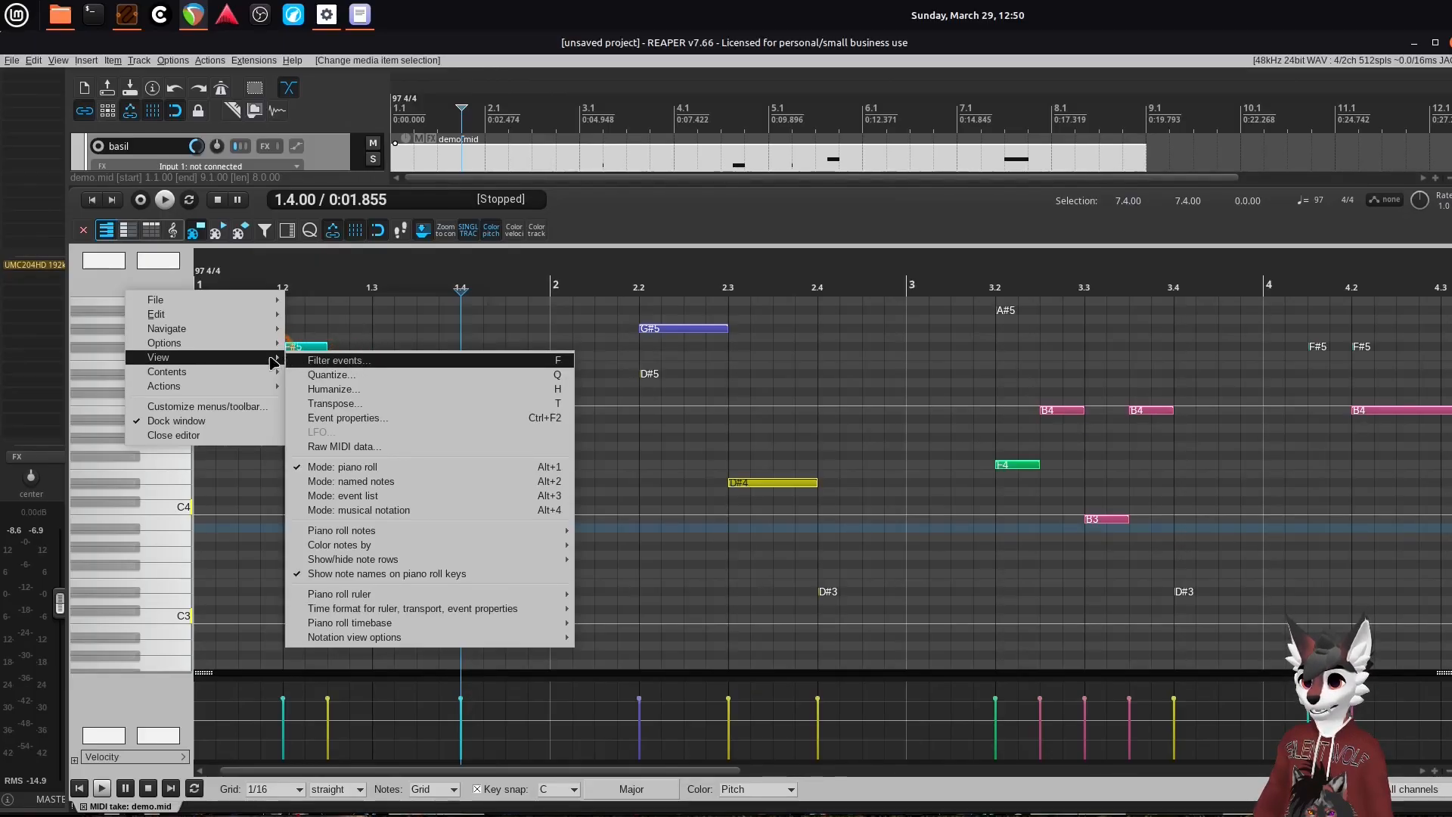
{"action": "left_click", "coordinate": [407, 369]}
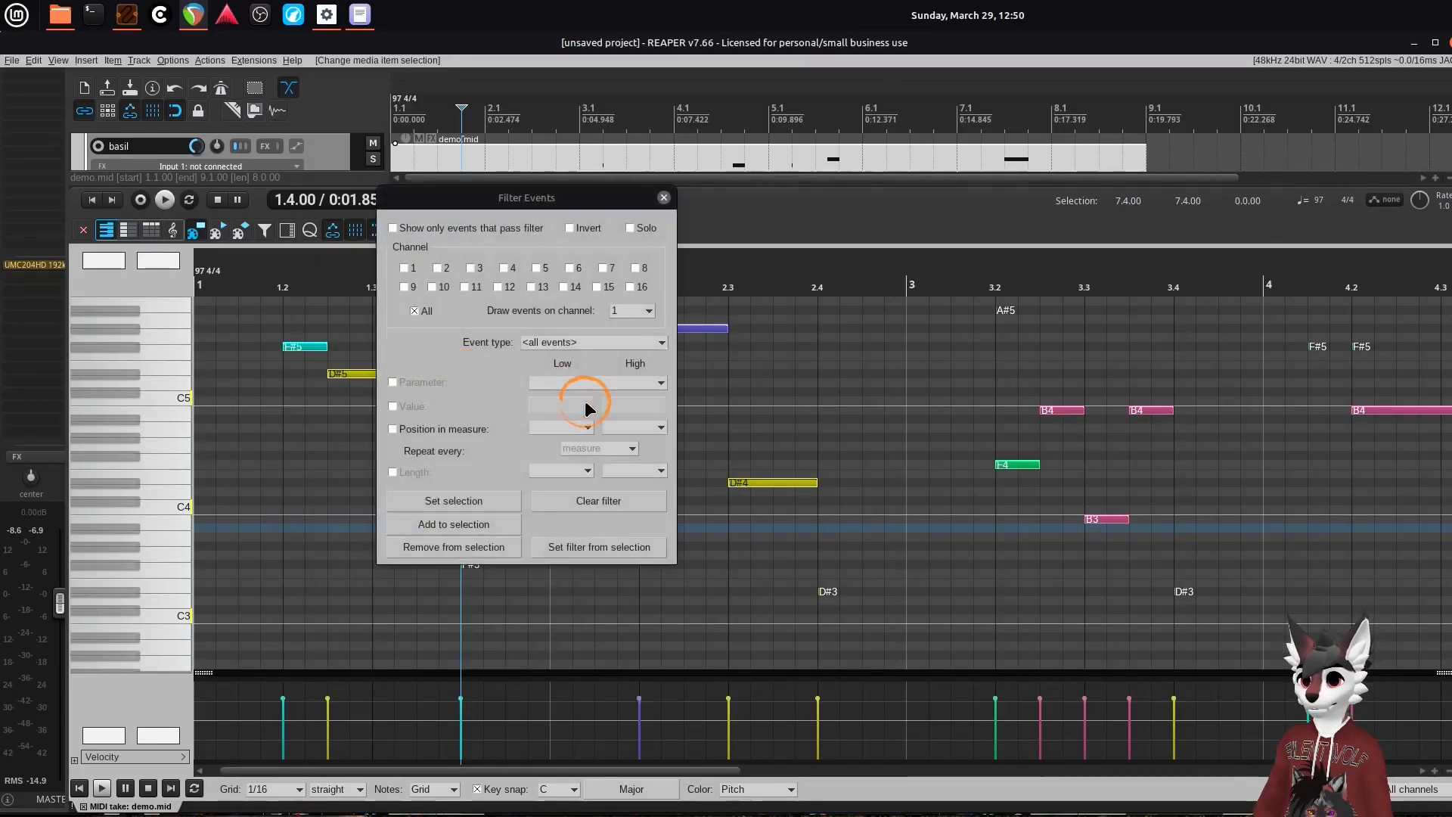
{"action": "left_click", "coordinate": [394, 228]}
{"action": "left_click_drag", "start_coordinate": [513, 214], "coordinate": [514, 226]}
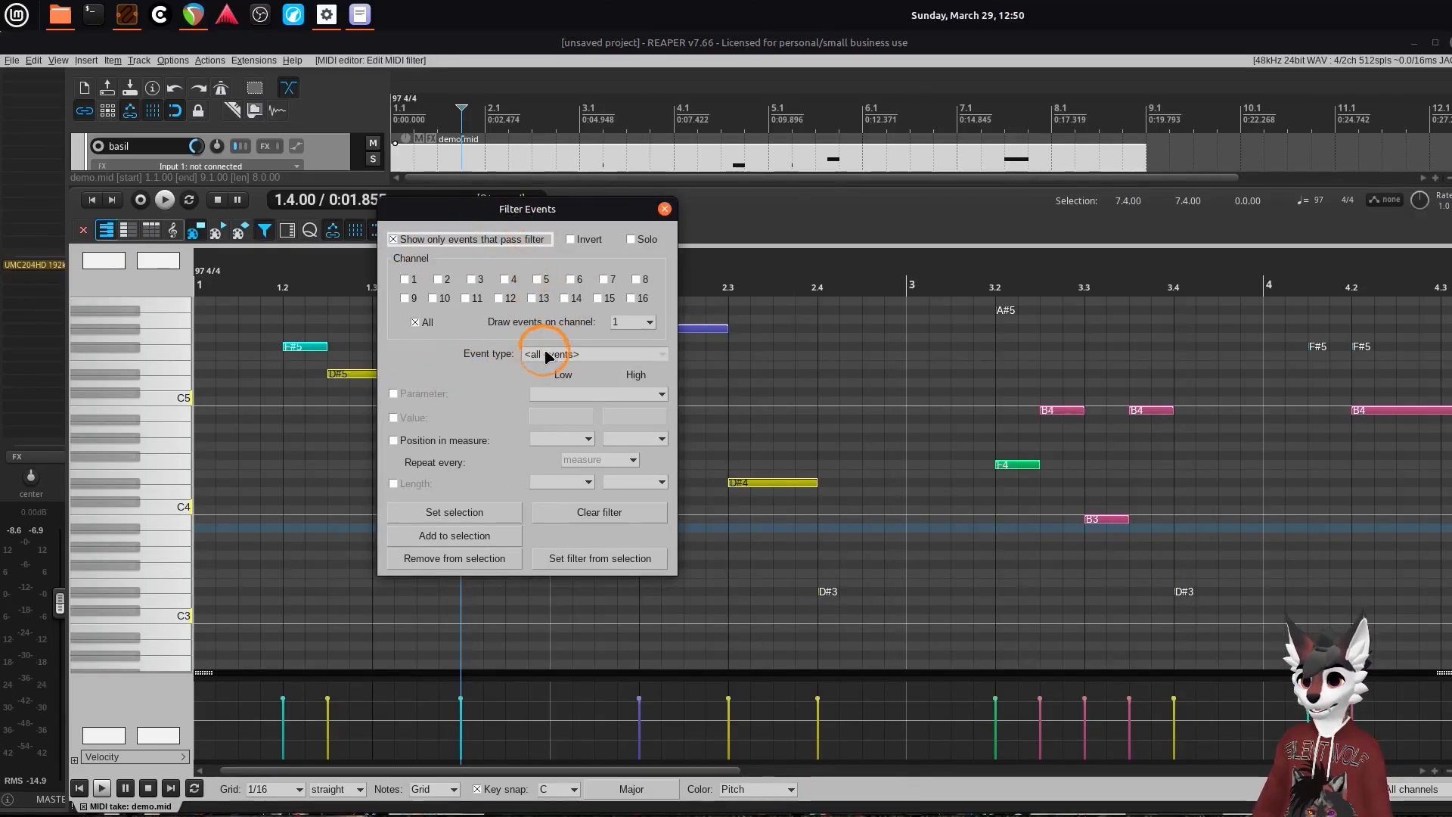
- Filter for Note events with a maximum length of 1/128, and move the dialog off the notes
{"action": "left_click", "coordinate": [547, 356]}
{"action": "left_click", "coordinate": [582, 395]}
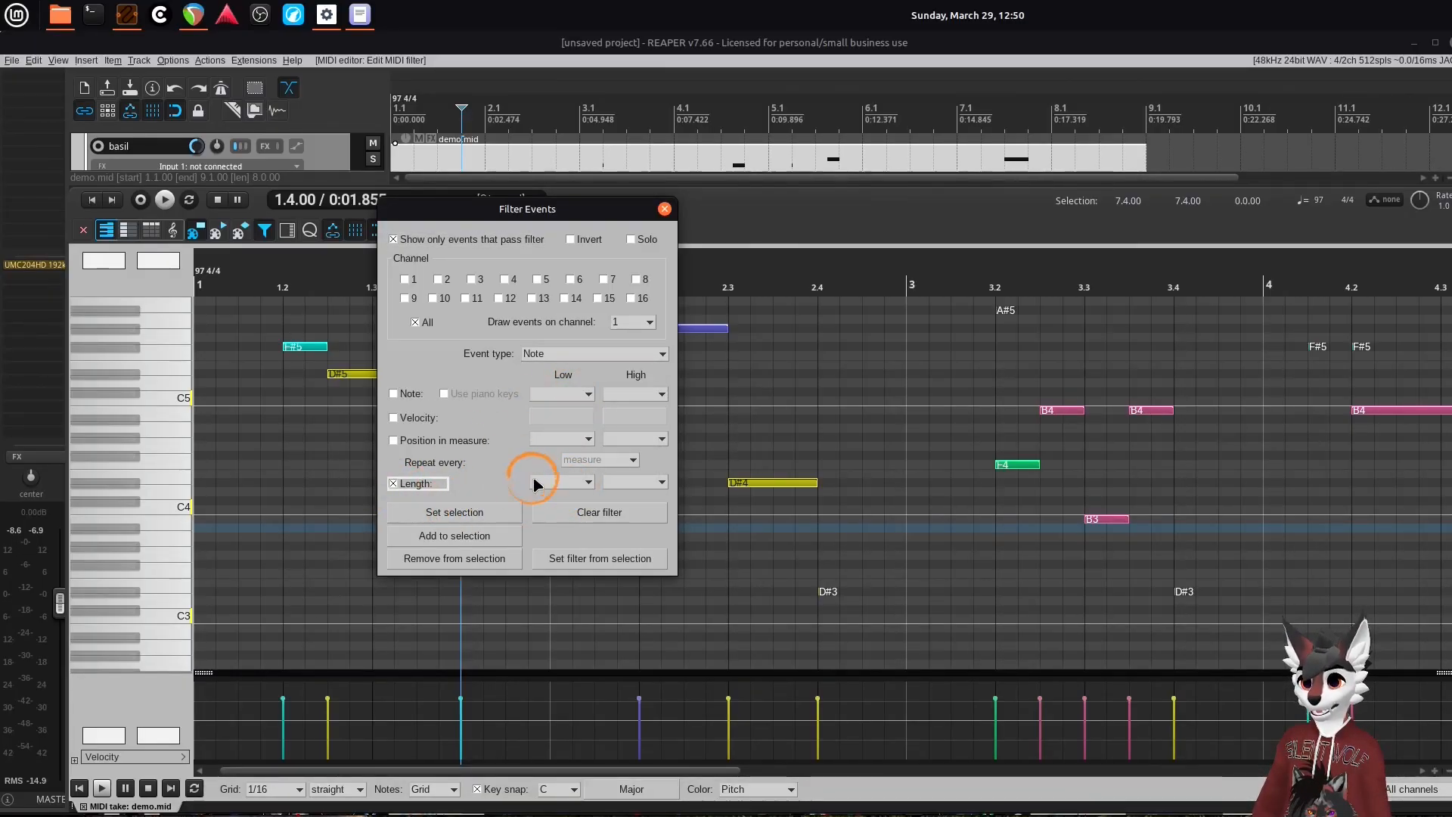
{"action": "left_click", "coordinate": [622, 484]}
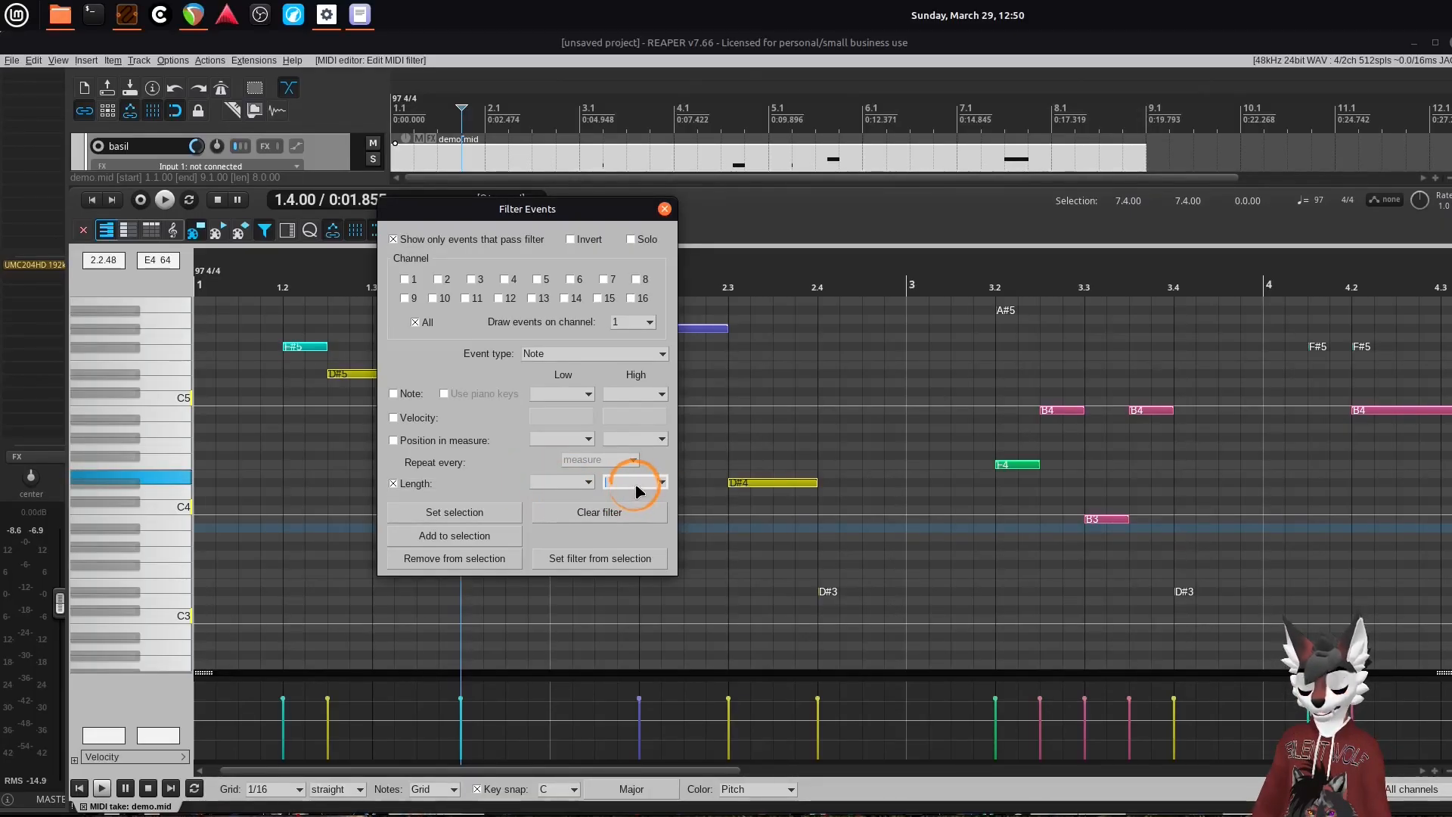
{"action": "type", "text": "1/1"}
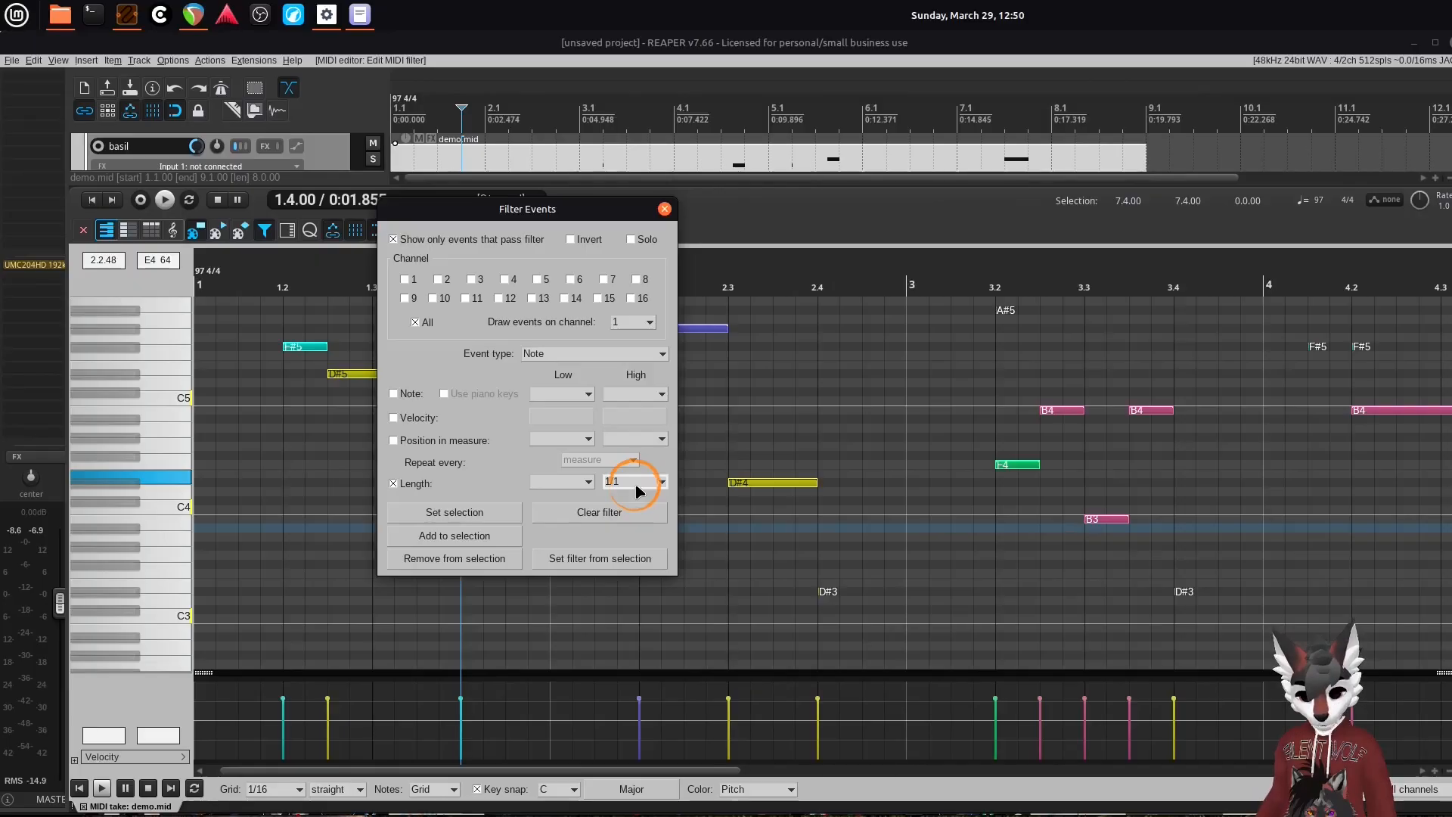
{"action": "type", "text": "28"}
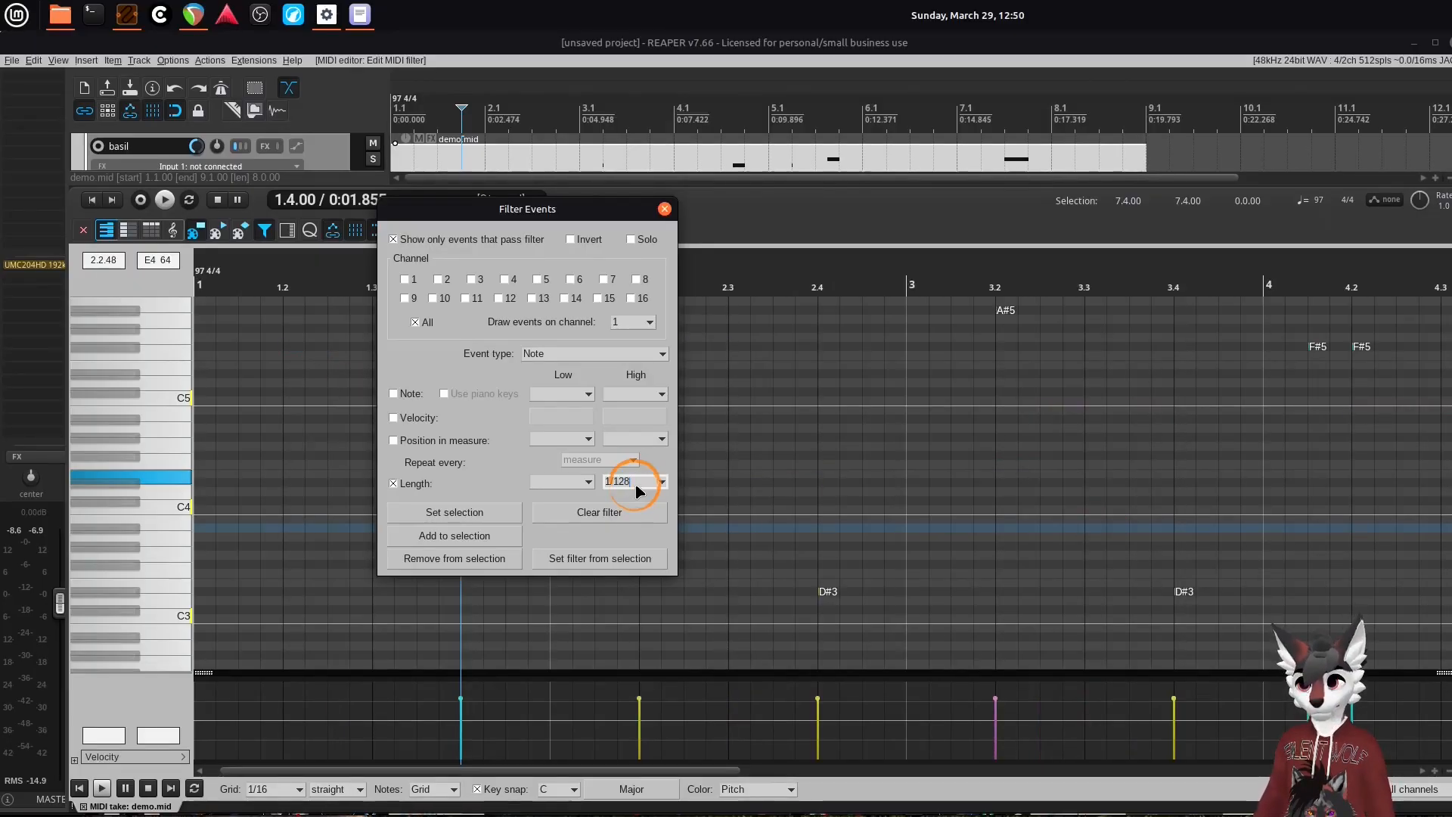
{"action": "left_click_drag", "start_coordinate": [588, 209], "coordinate": [471, 238]}
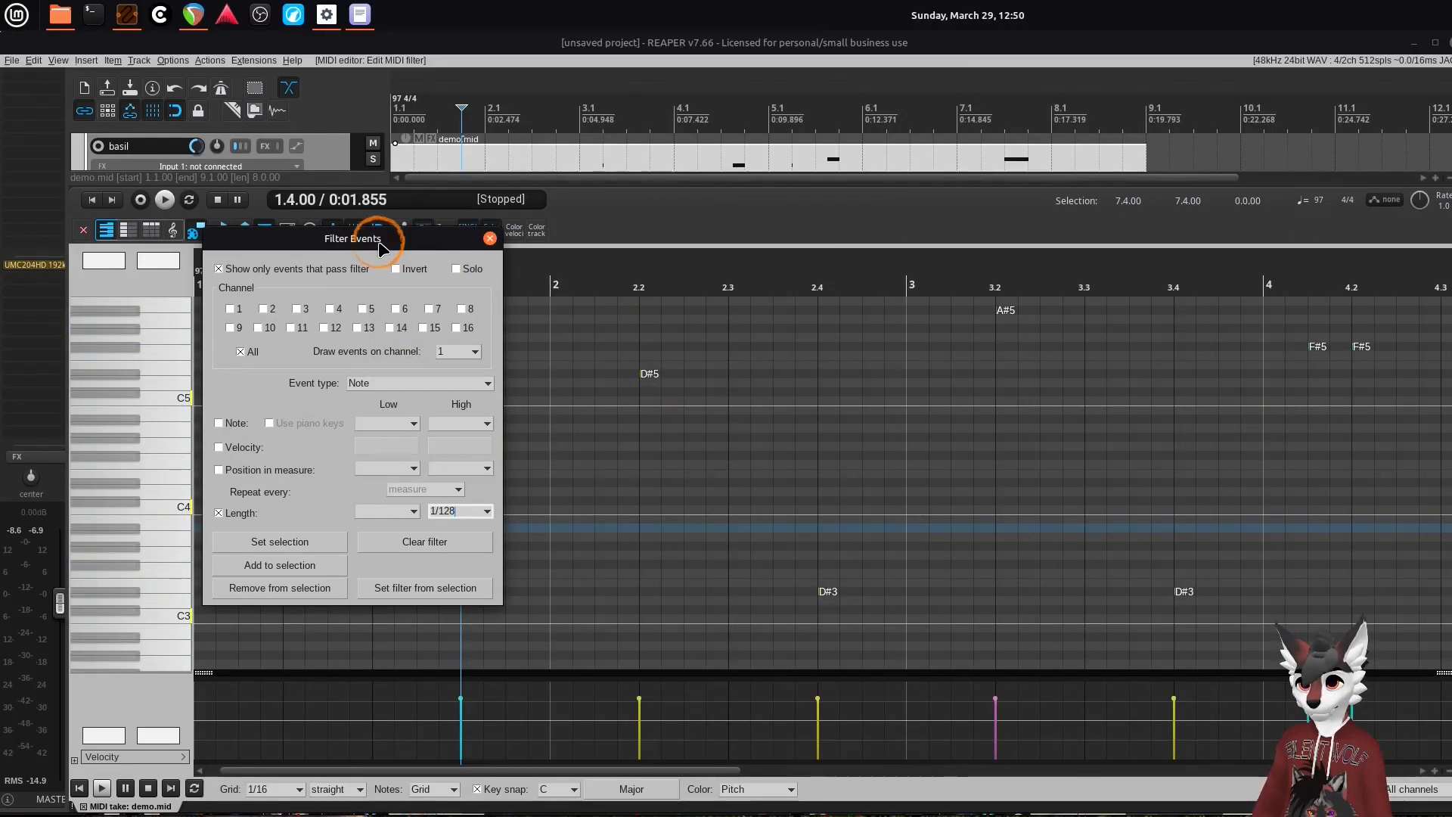
- Select all notes that pass the 1/128 length filter, close the filter dialog and delete them from the basil item
{"action": "left_click_drag", "start_coordinate": [374, 239], "coordinate": [417, 237]}
{"action": "left_click", "coordinate": [333, 546]}
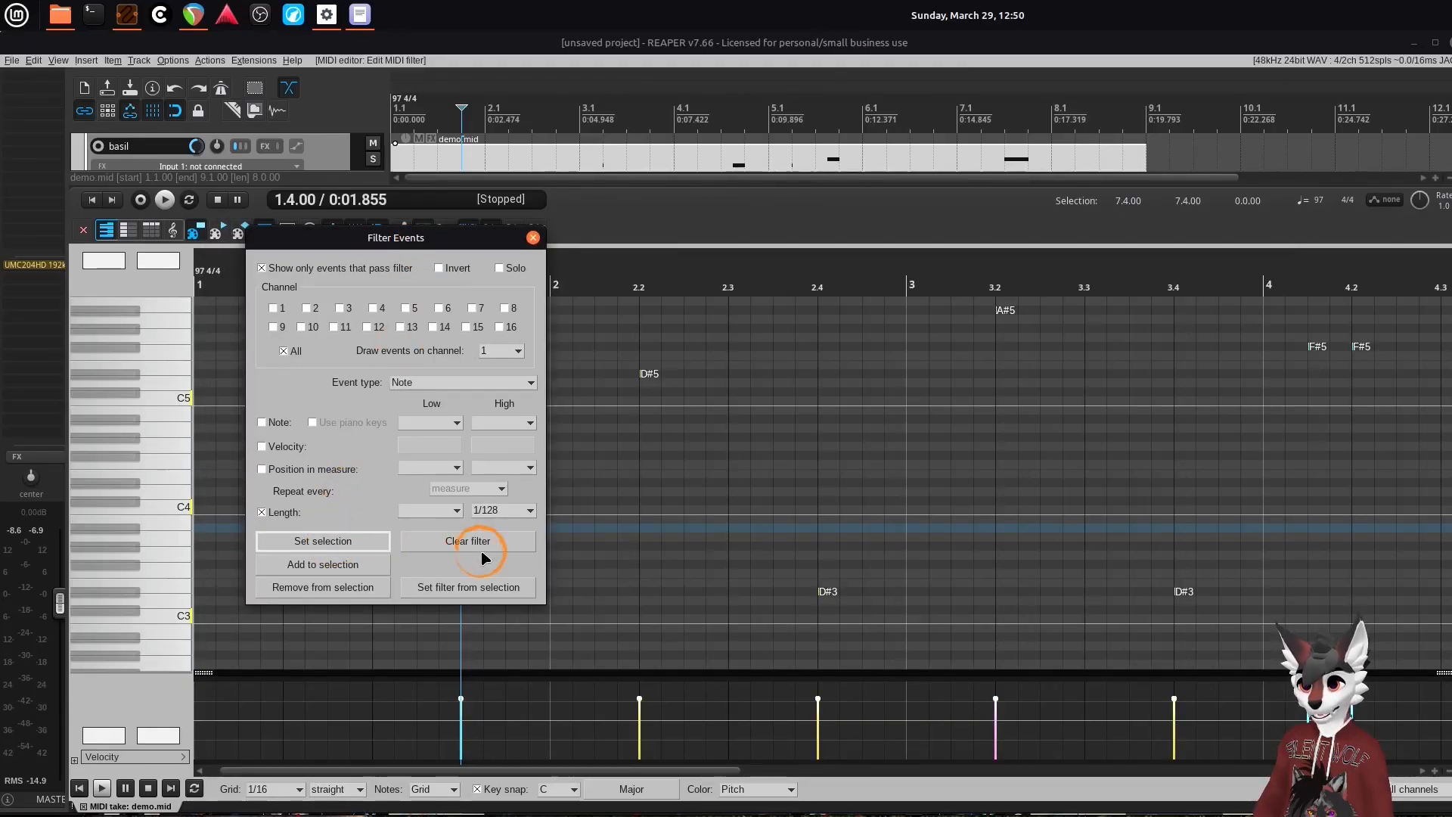
{"action": "left_click", "coordinate": [534, 237]}
{"action": "left_click", "coordinate": [647, 444]}
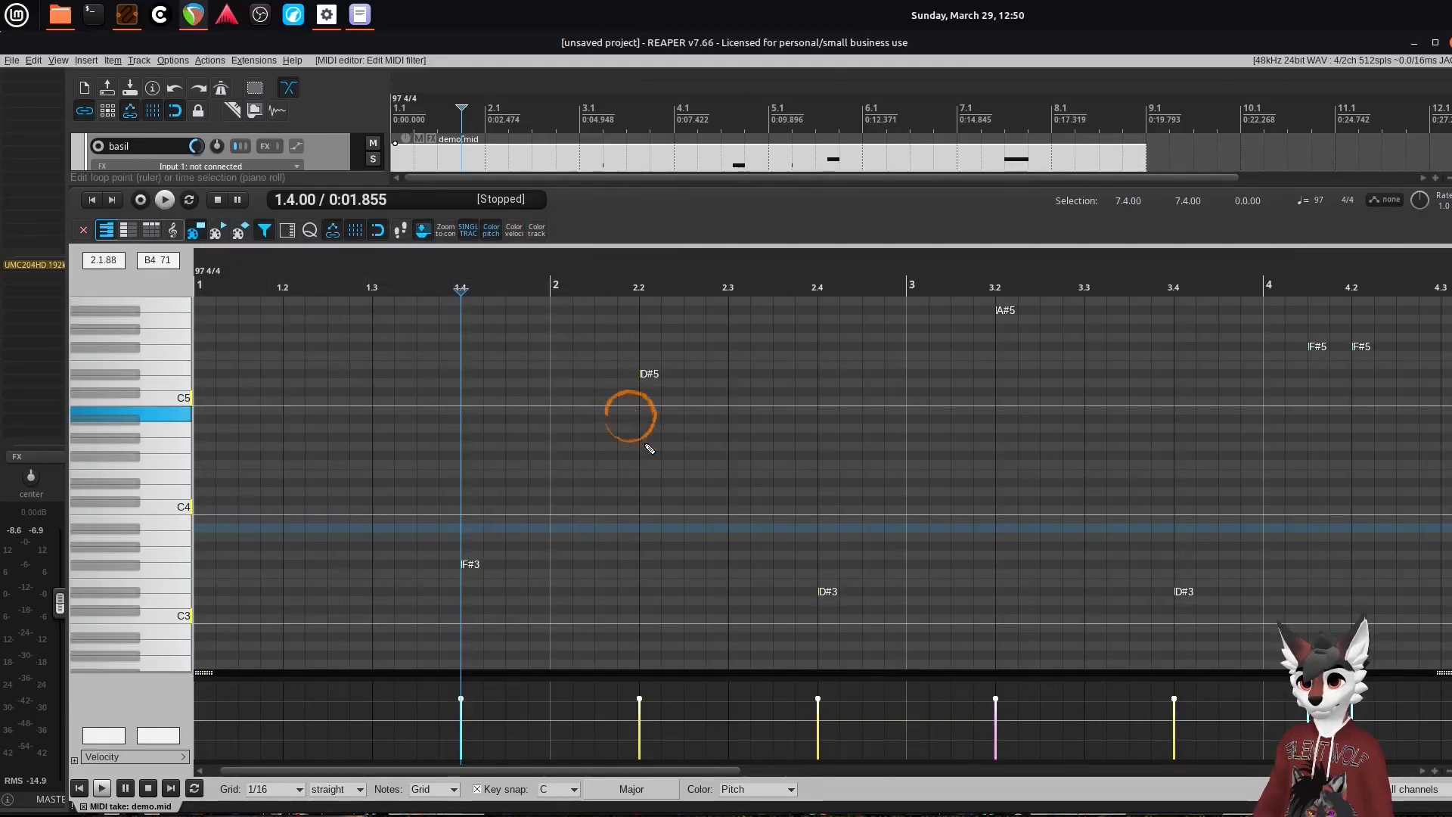
{"action": "key", "text": "Delete"}
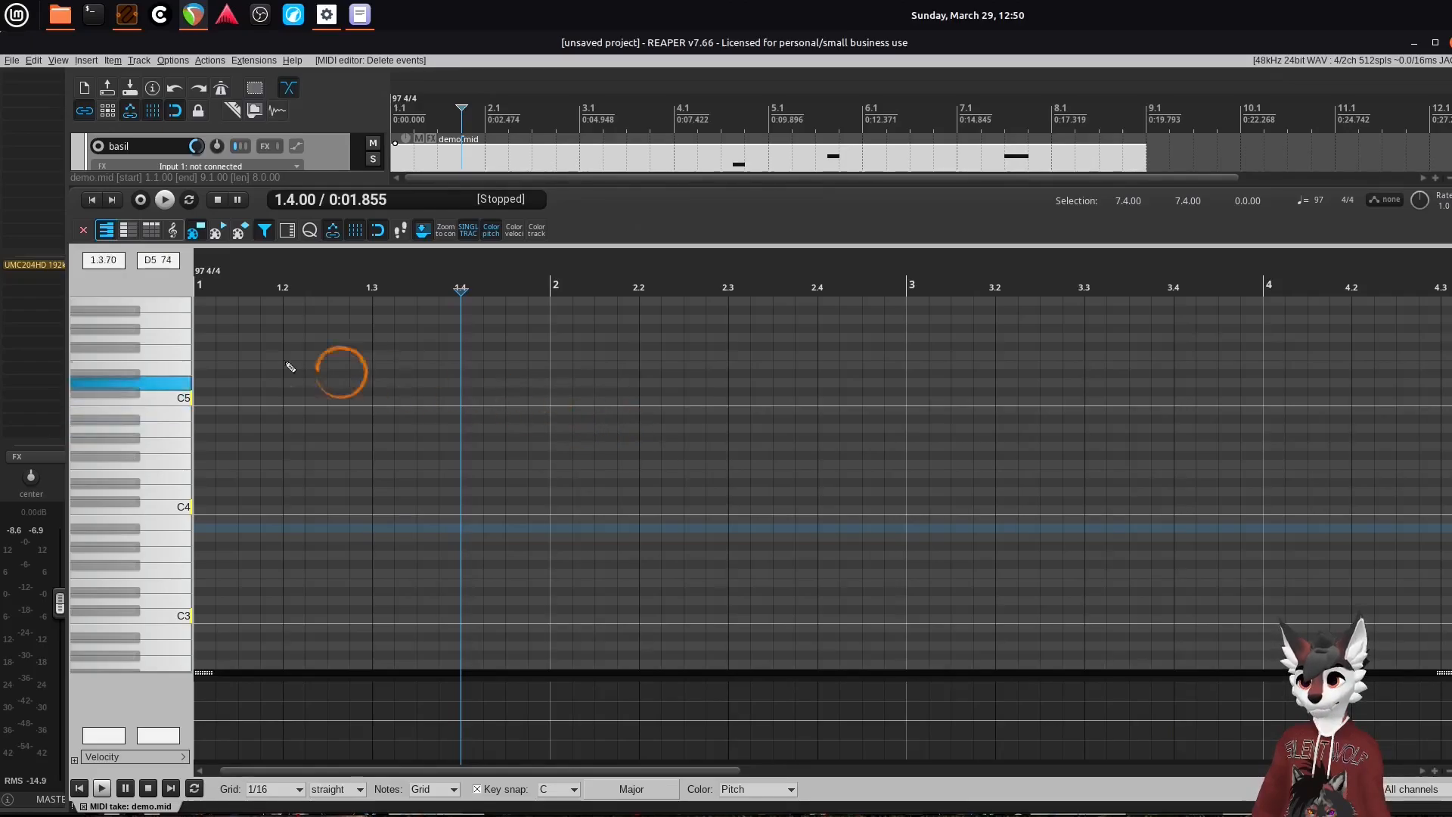
- Reopen the Filter Events dialog, turn off showing only events that pass the filter, and close the dialog
{"action": "right_click", "coordinate": [165, 289]}
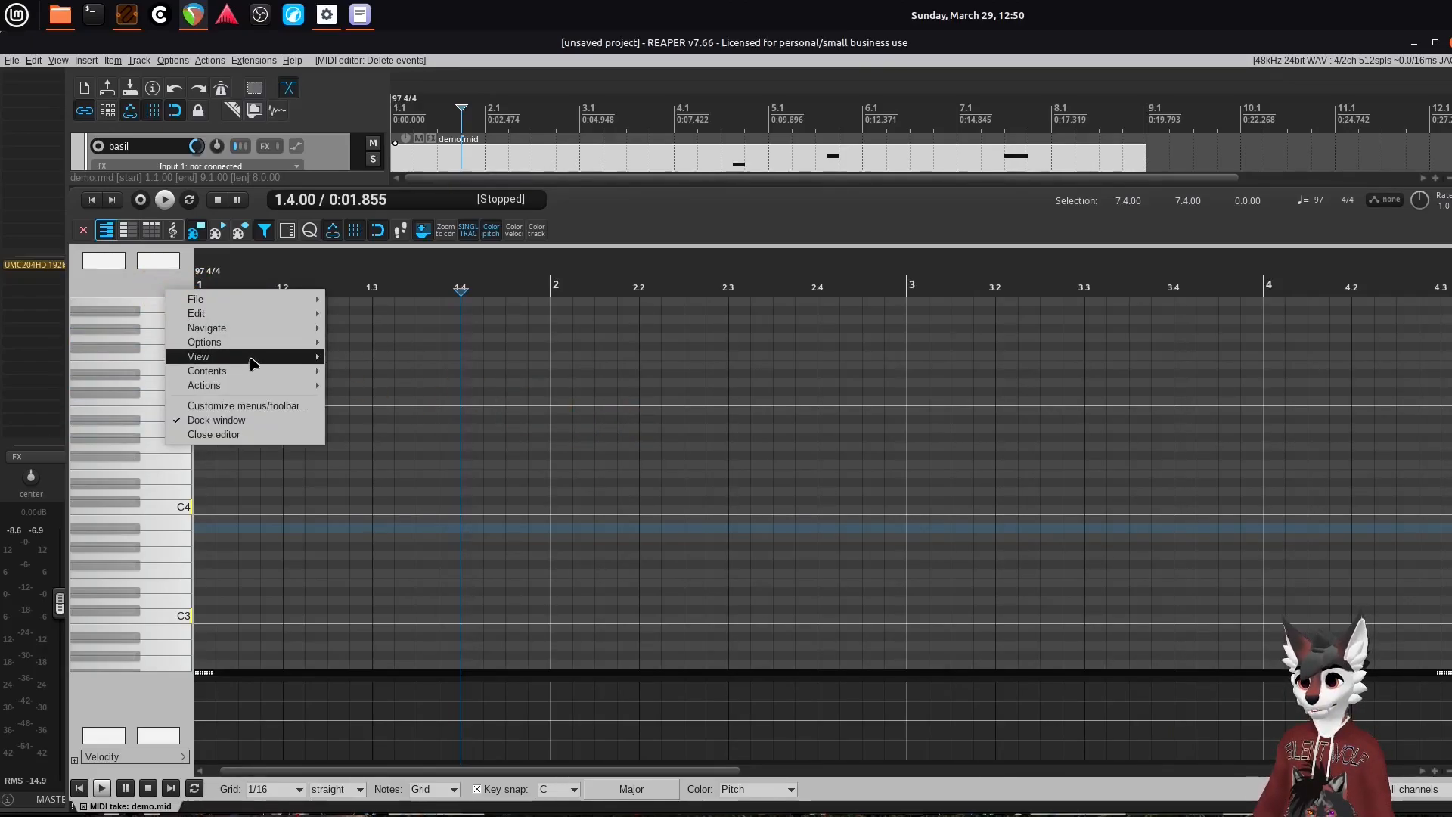
{"action": "mouse_move", "coordinate": [272, 359]}
{"action": "left_click", "coordinate": [385, 357]}
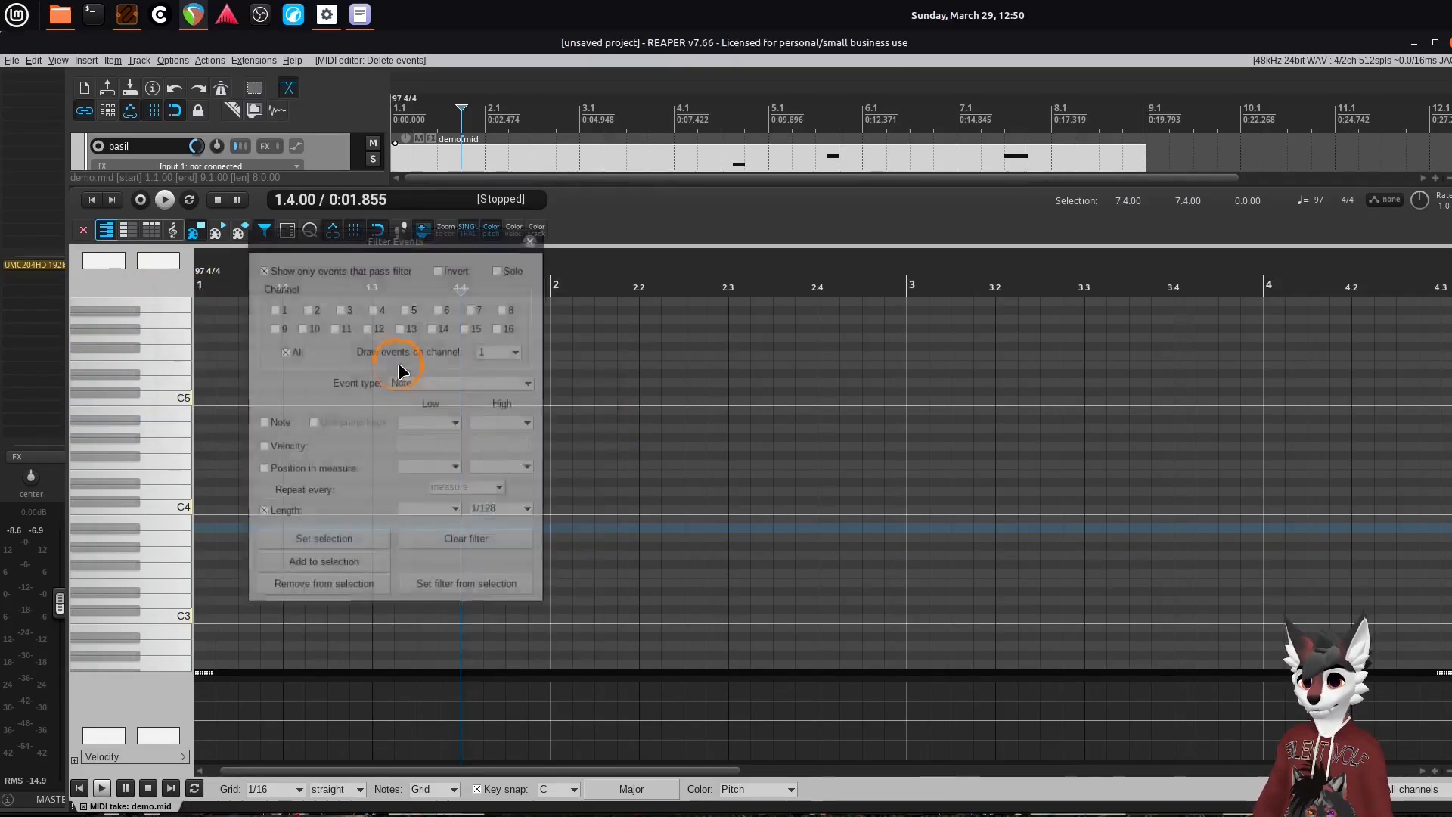
{"action": "left_click", "coordinate": [260, 269]}
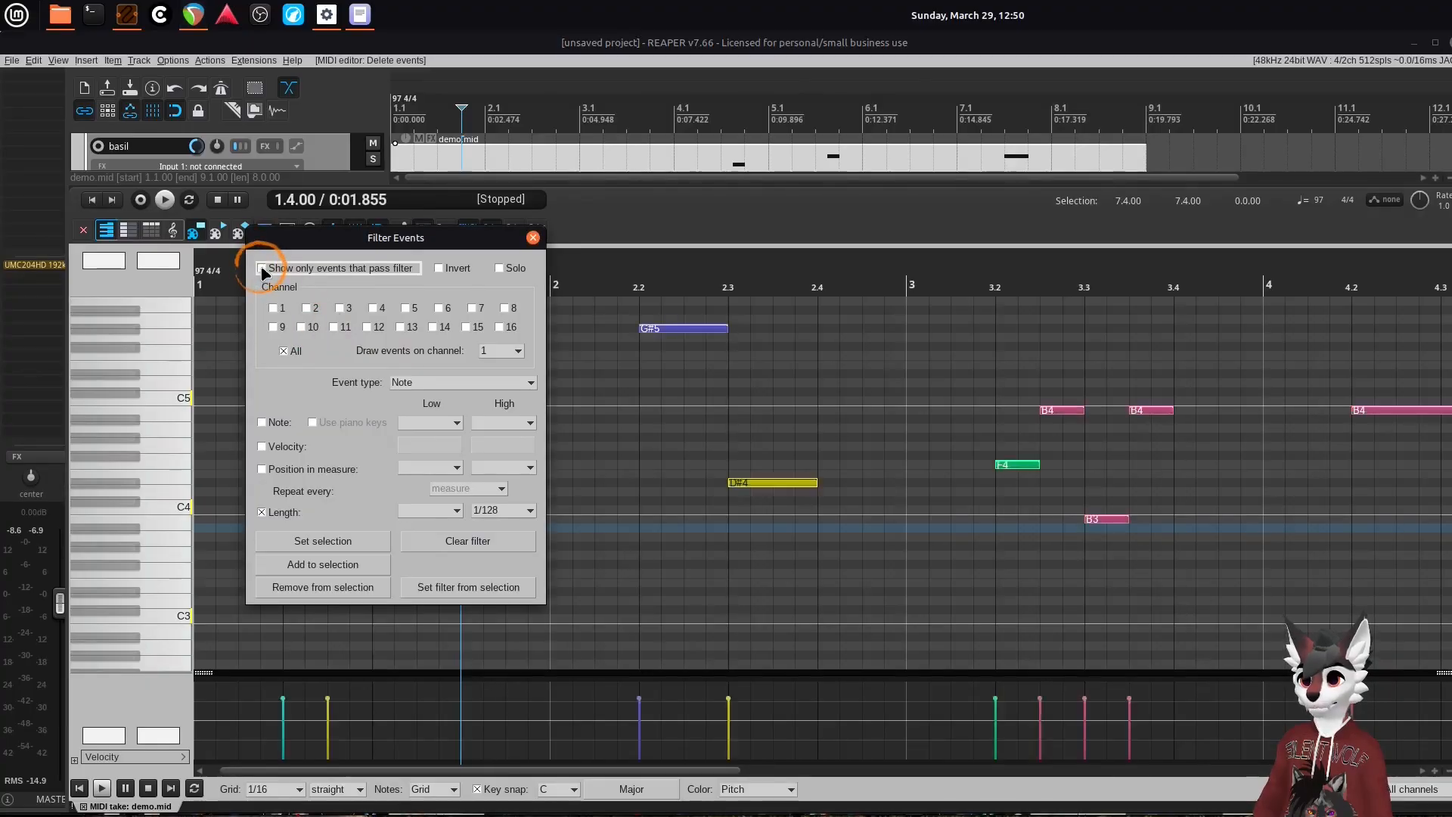
{"action": "left_click", "coordinate": [533, 238]}
- Play the cleaned basil MIDI item from the start of the project, and stop playback partway through
{"action": "scroll", "coordinate": [634, 421], "scroll_direction": "down", "scroll_amount": 4}
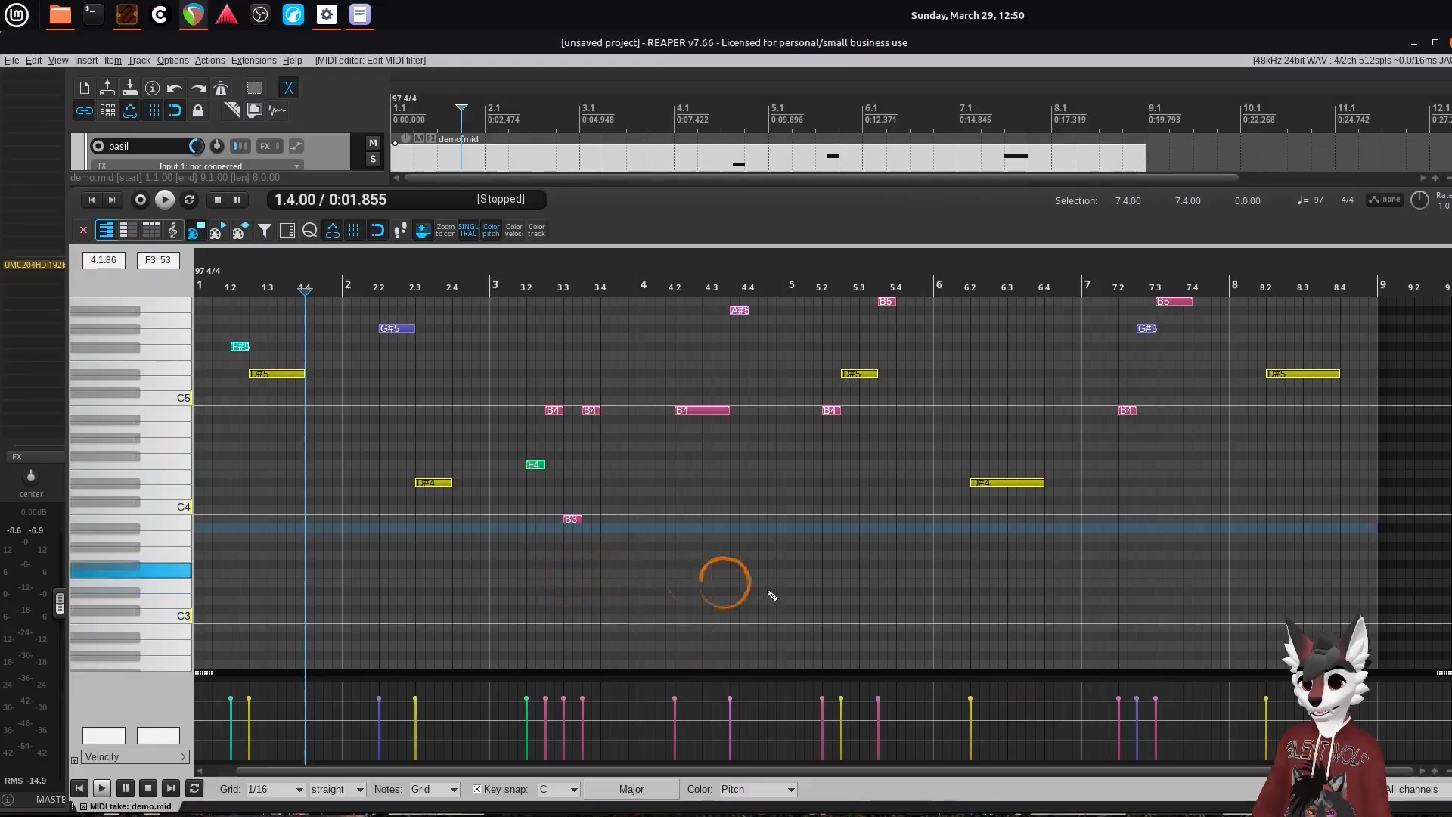
{"action": "left_click_drag", "start_coordinate": [565, 772], "coordinate": [534, 775]}
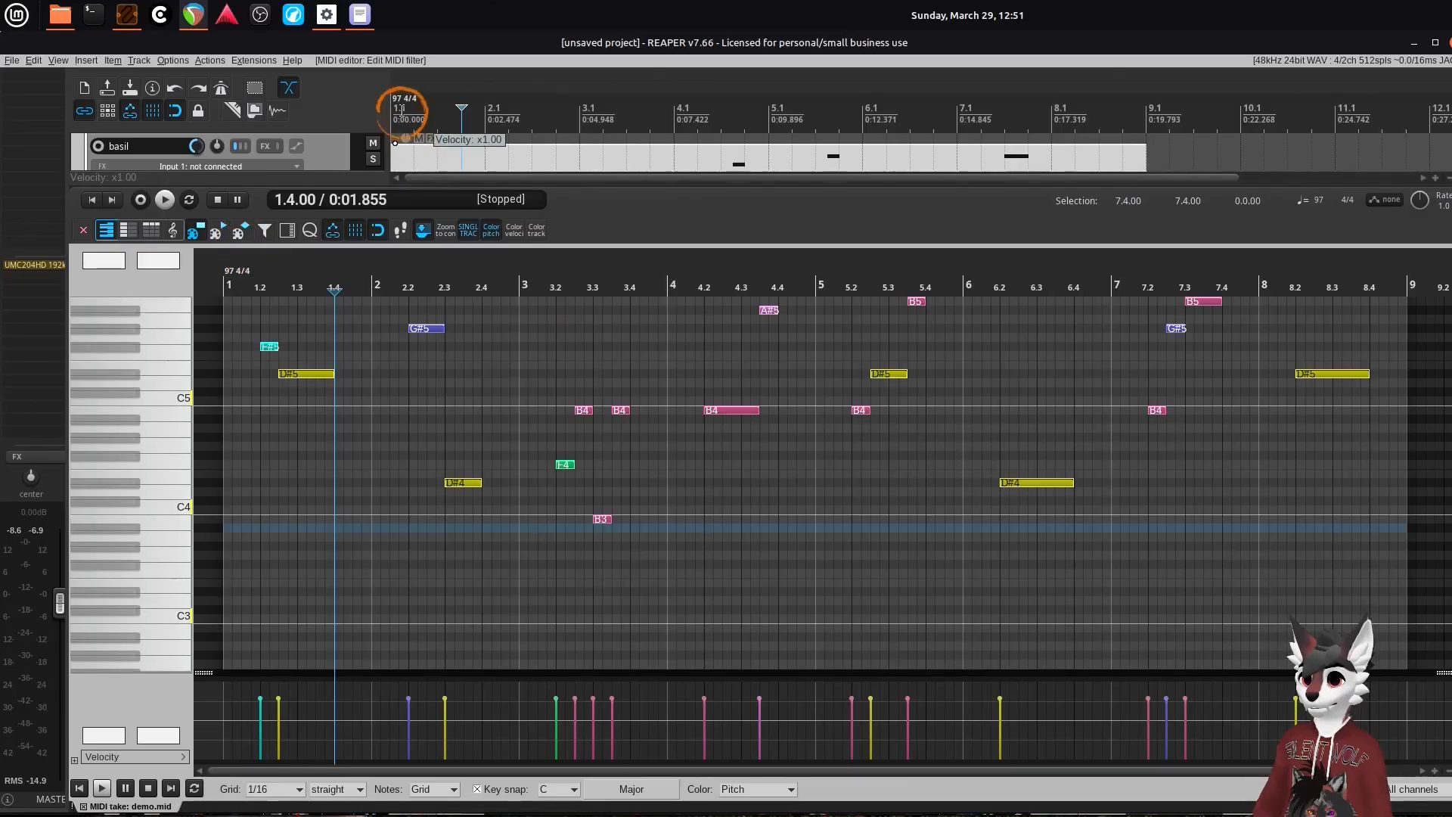
{"action": "left_click", "coordinate": [394, 114]}
{"action": "key", "text": "space"}
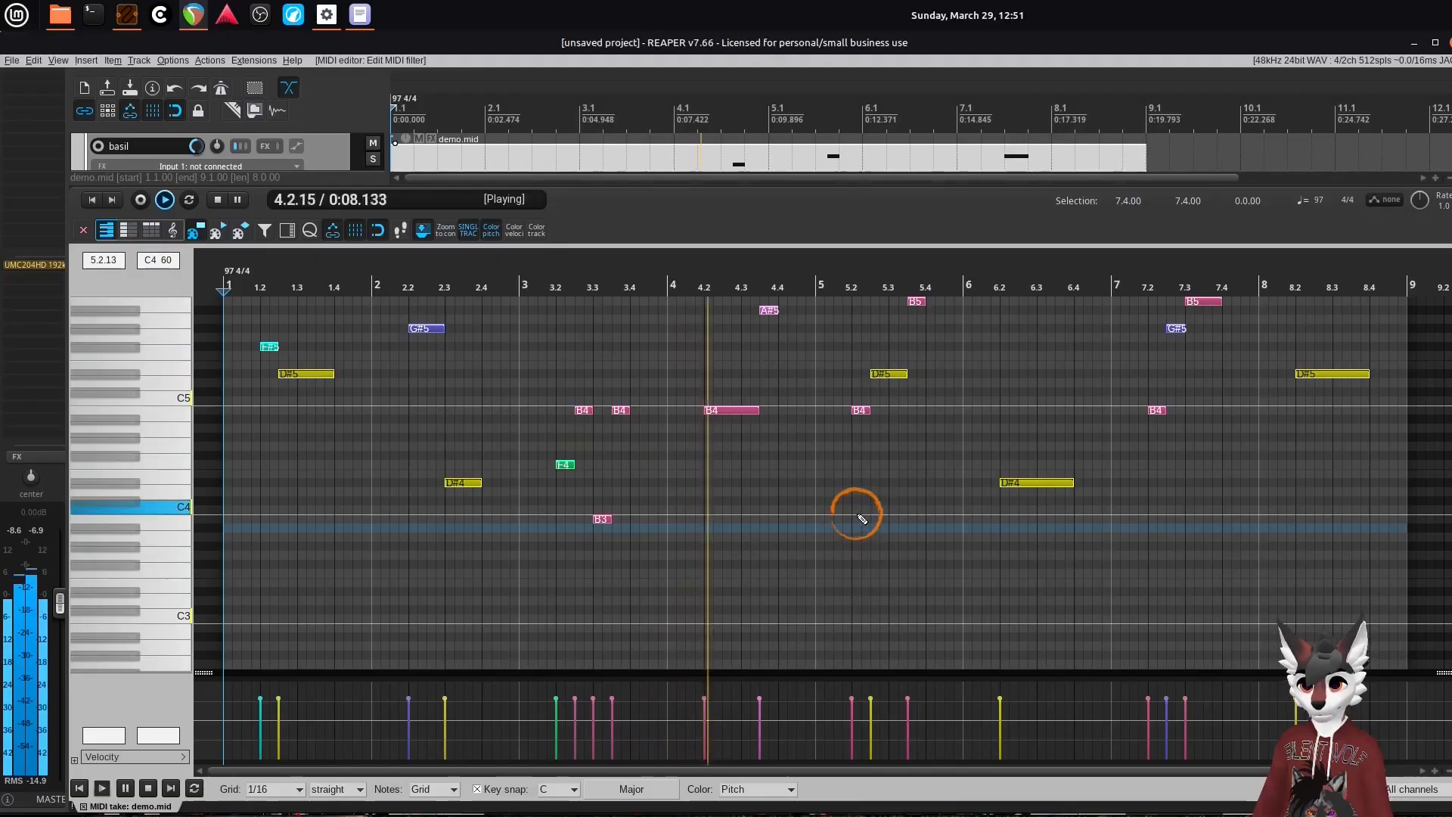
{"action": "key", "text": "space"}
- Switch to the VCV Rack patch and examine the Wandering Lead voice and the free rack space beside it
{"action": "mouse_move", "coordinate": [331, 20]}
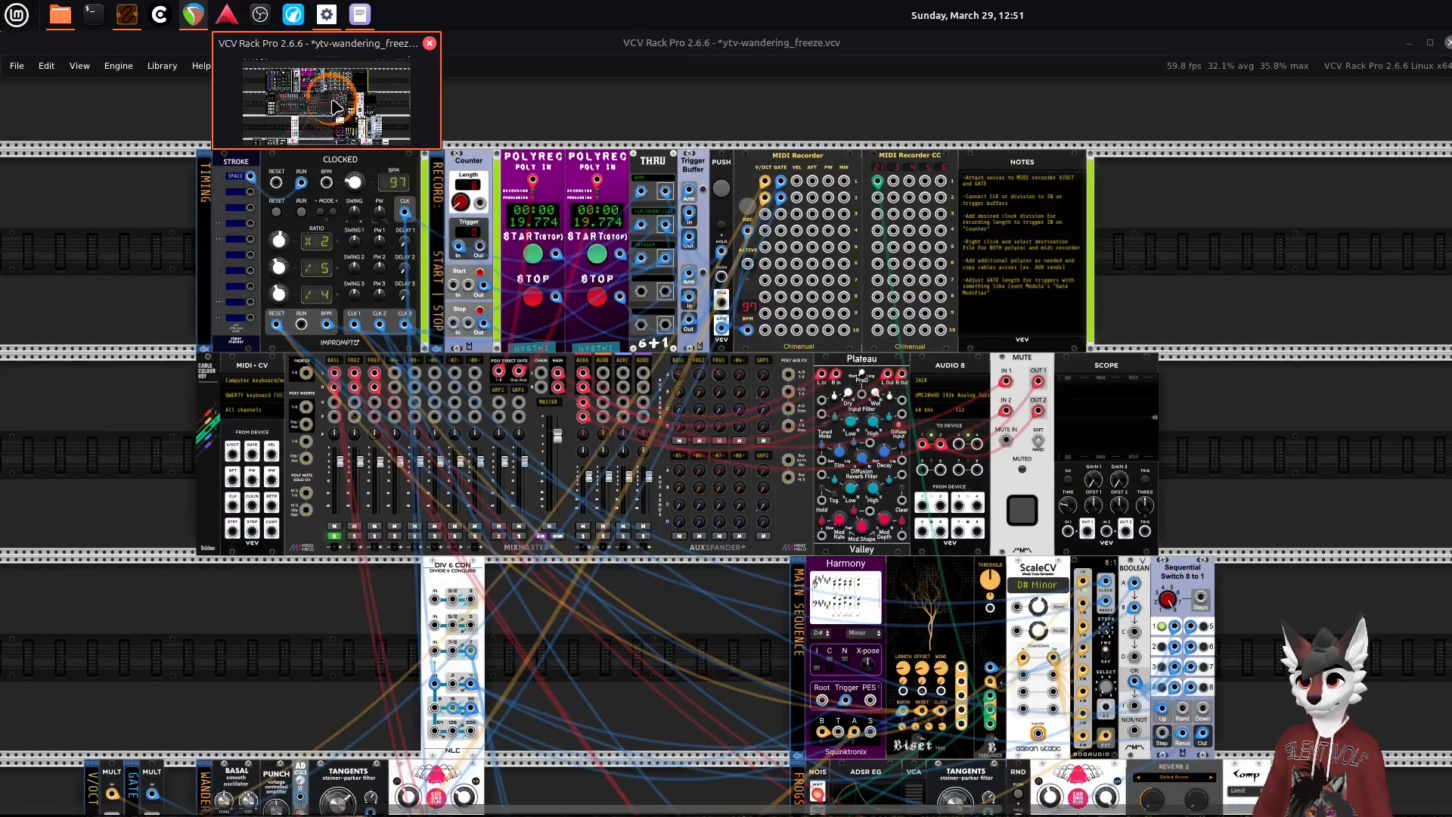
{"action": "left_click", "coordinate": [331, 98]}
{"action": "scroll", "coordinate": [633, 314], "scroll_direction": "down", "scroll_amount": 9}
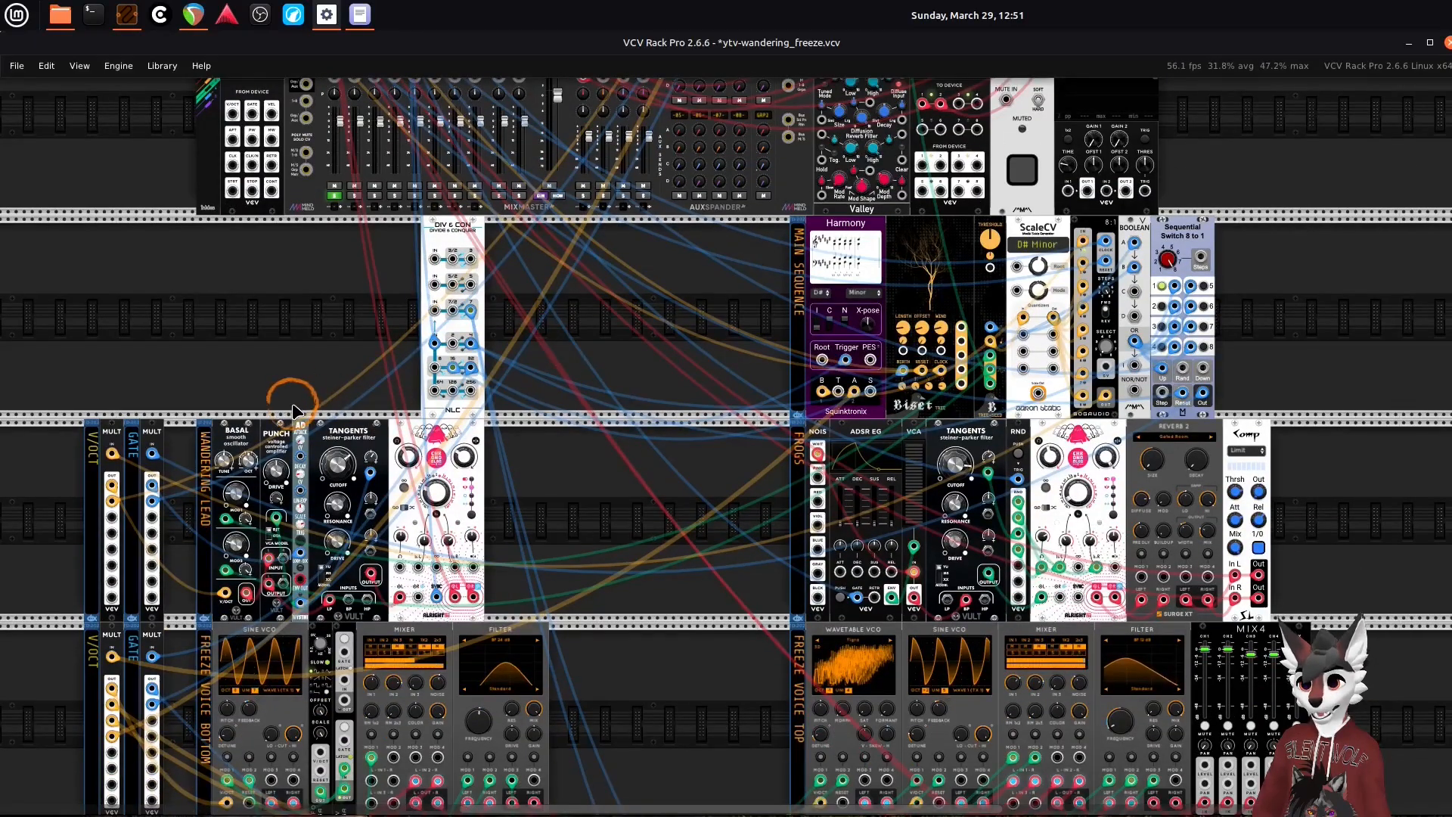
{"action": "scroll", "coordinate": [295, 426], "scroll_direction": "left", "scroll_amount": 5}
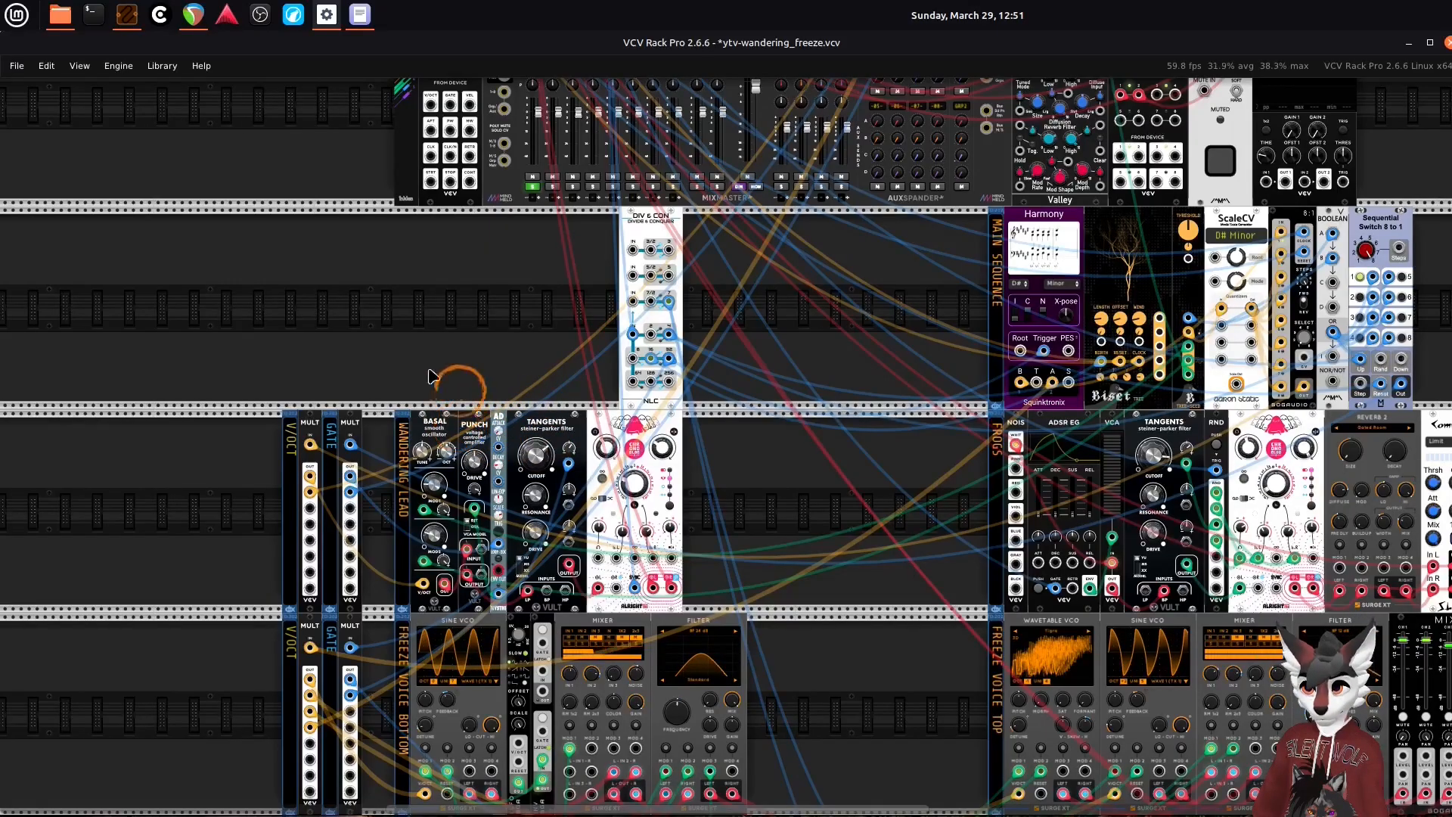
{"action": "left_click_drag", "start_coordinate": [393, 368], "coordinate": [566, 351]}
- Search the module library for "comparator" and add the Count Modula Comparator beside the Wandering Lead voice
{"action": "right_click", "coordinate": [362, 491]}
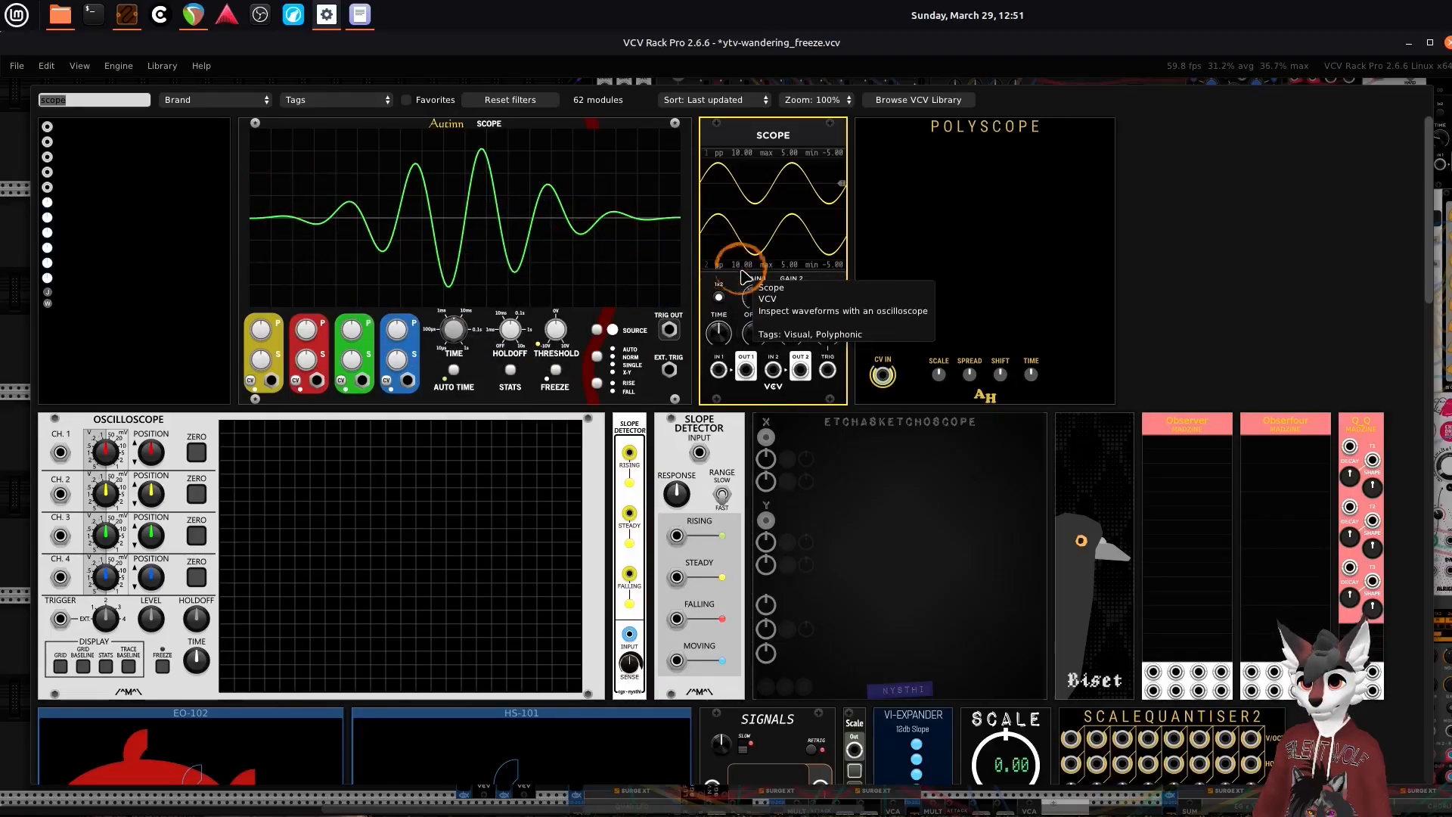
{"action": "type", "text": "compar"}
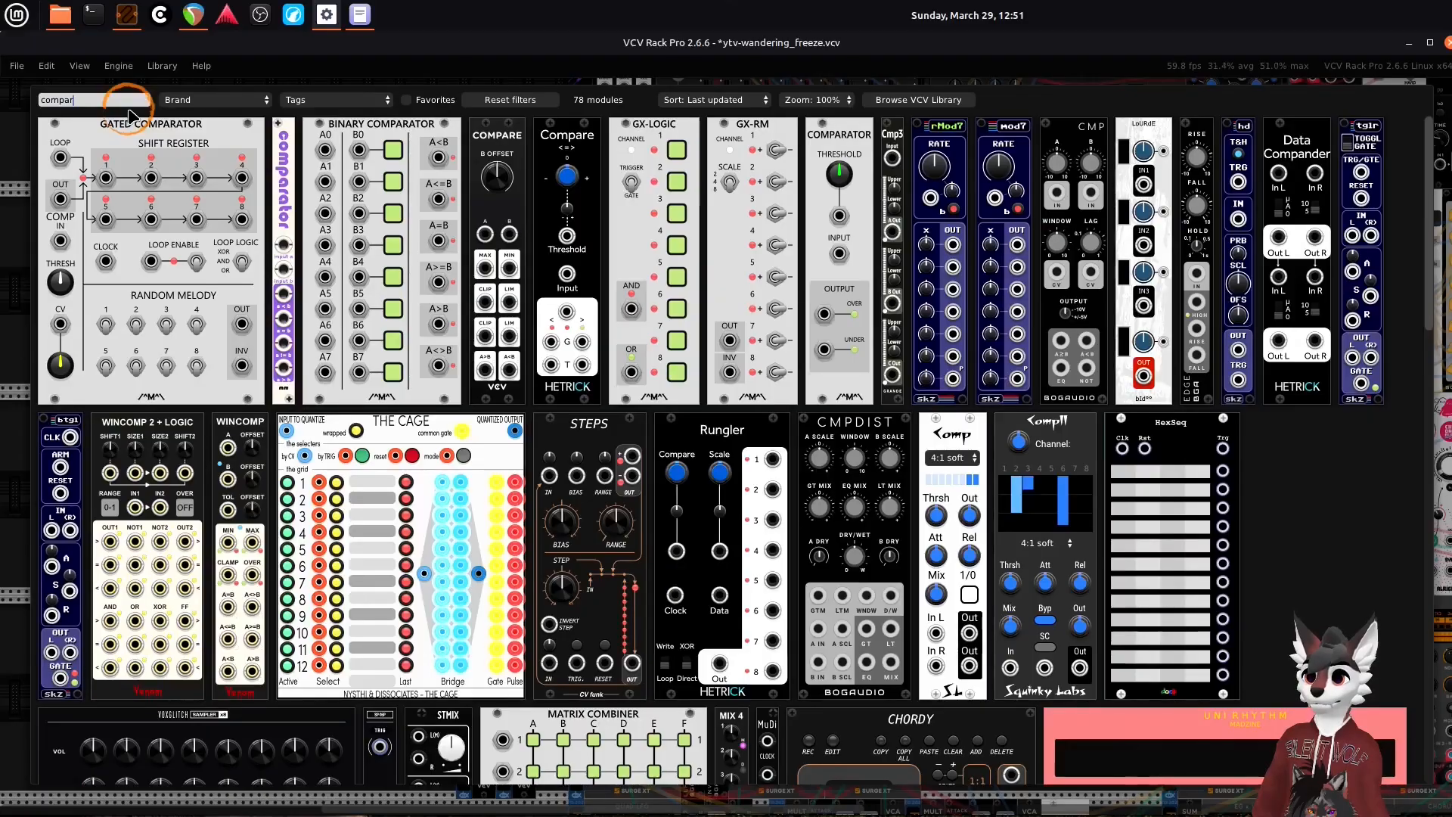
{"action": "type", "text": "ator"}
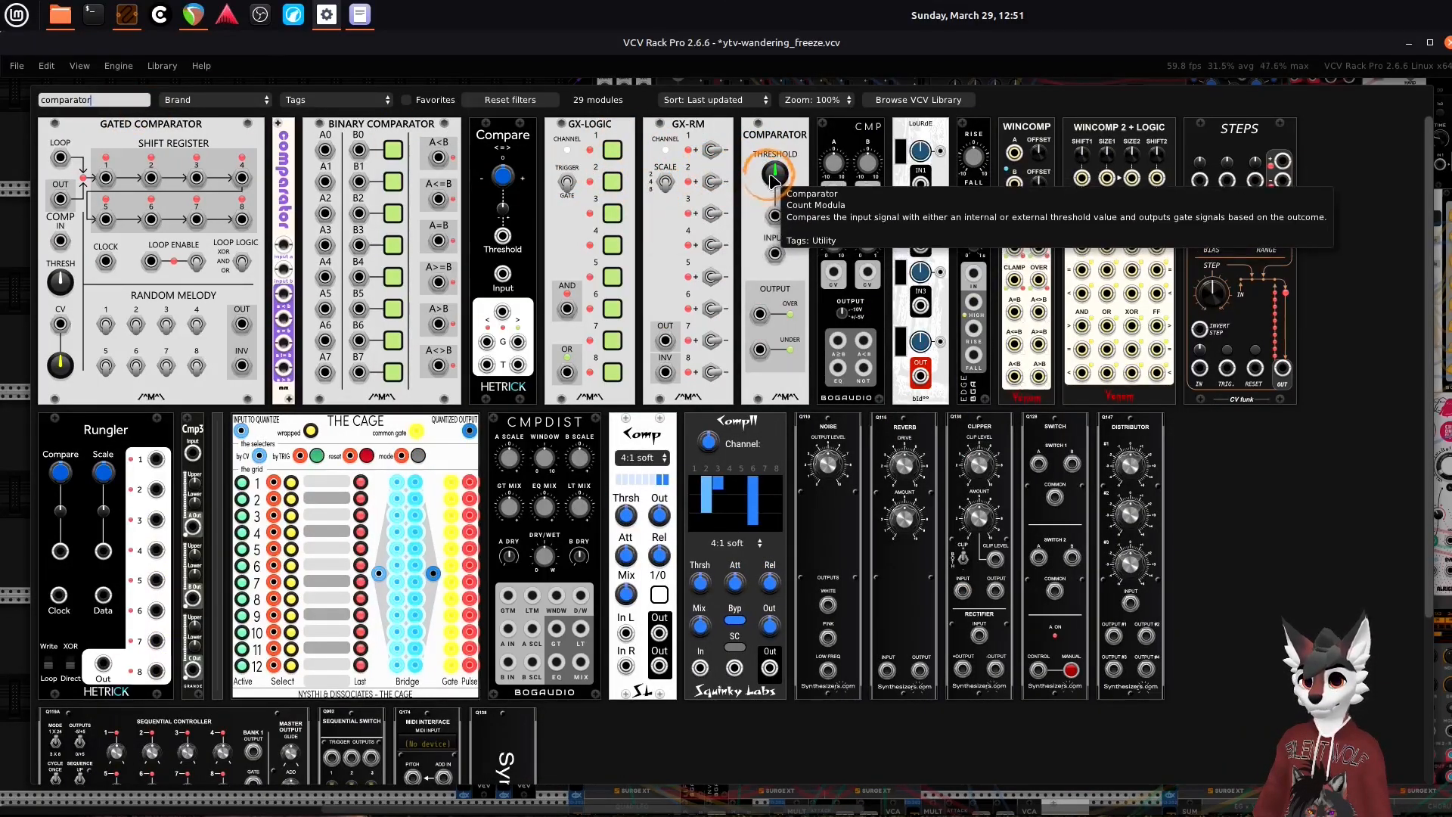
{"action": "left_click", "coordinate": [770, 175]}
- Search the module library for "scope" and add the VCV Scope directly next to the Comparator
{"action": "left_click_drag", "start_coordinate": [414, 469], "coordinate": [566, 469]}
{"action": "right_click", "coordinate": [566, 469]}
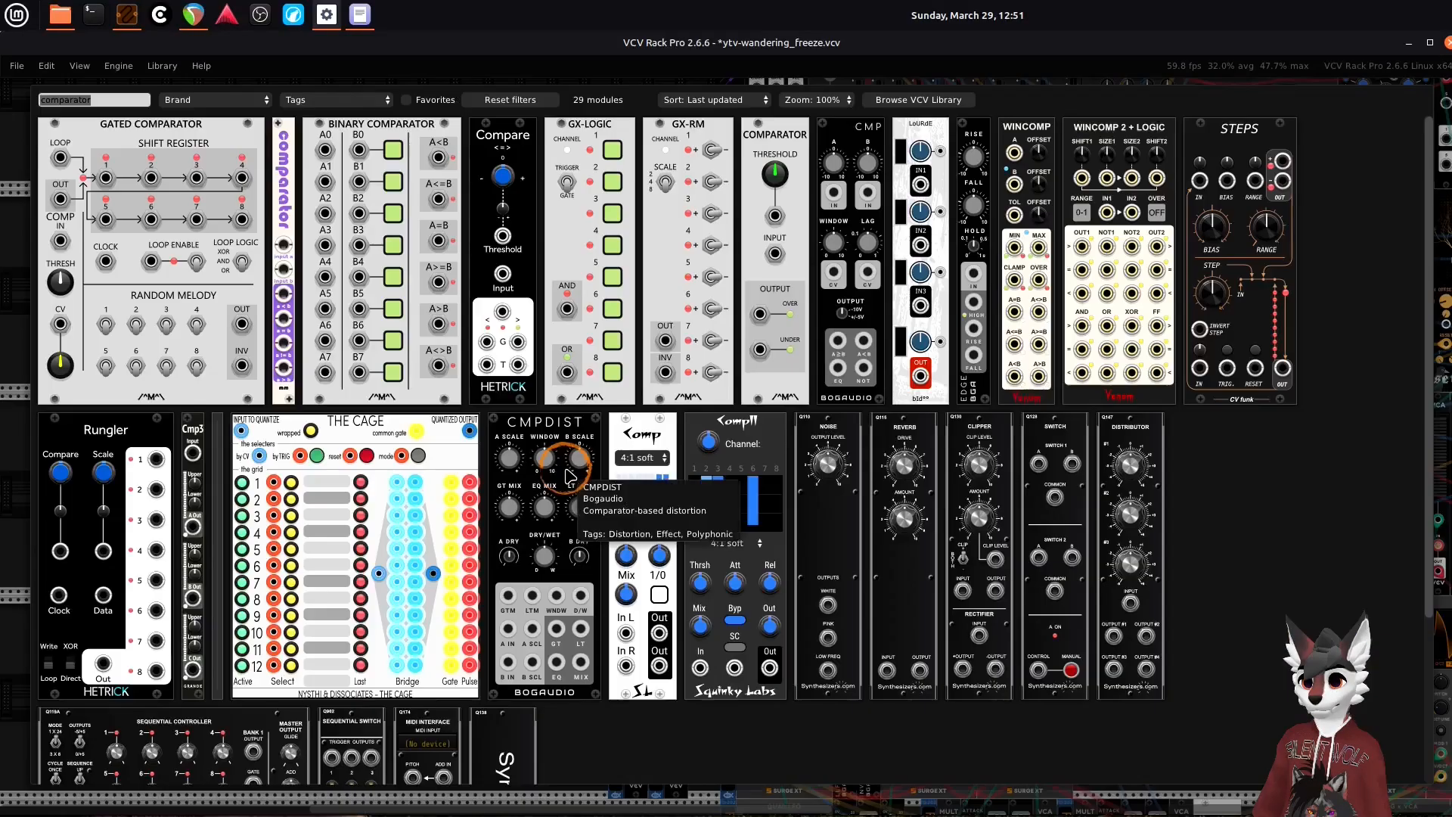
{"action": "type", "text": "scope"}
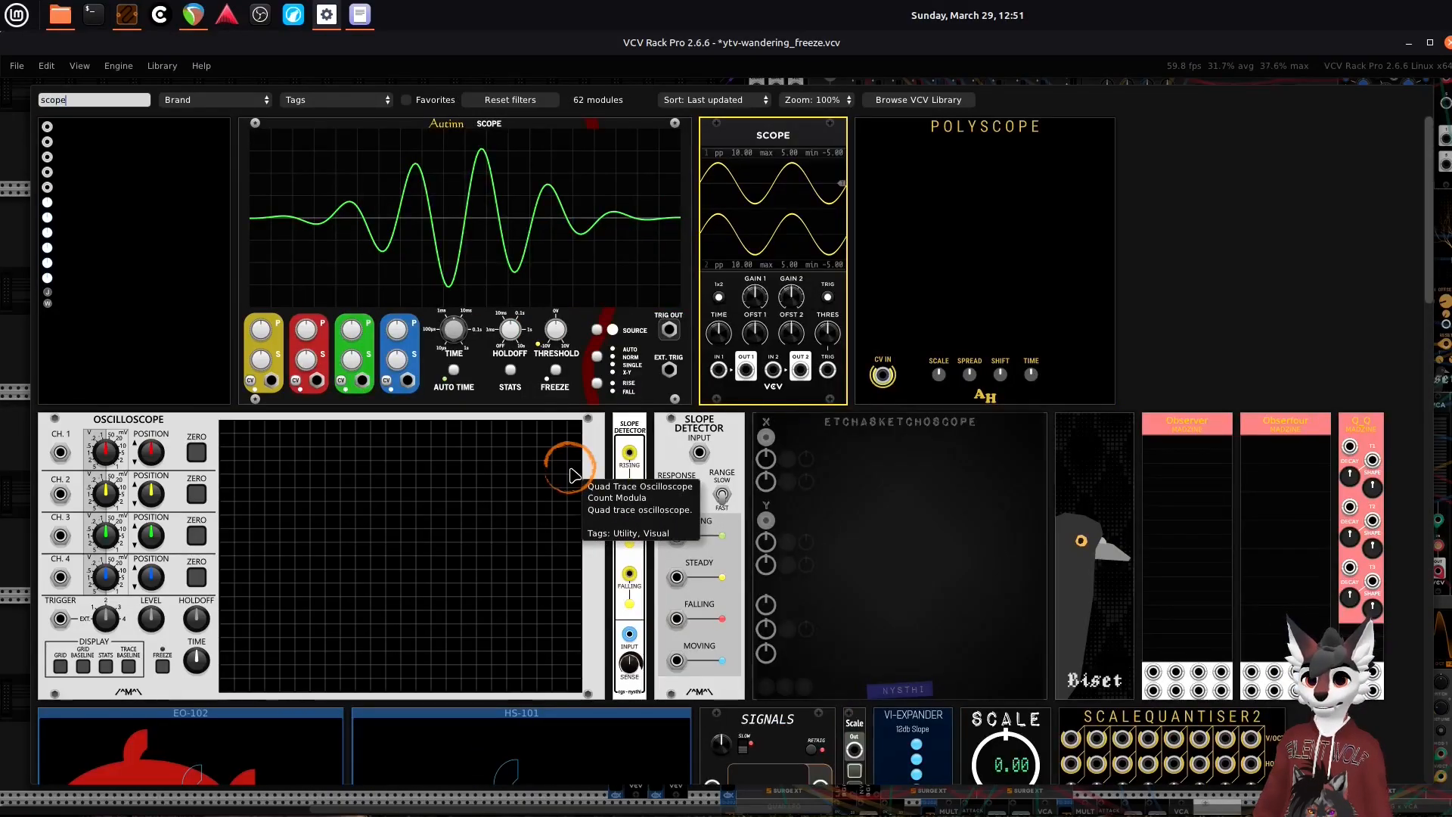
{"action": "left_click_drag", "start_coordinate": [772, 351], "coordinate": [616, 137]}
- Patch the Wandering Lead's AD Env Out into the Comparator and its Over output into Scope input 1, with the Scope's Time turned down
{"action": "scroll", "coordinate": [617, 140], "scroll_direction": "up", "scroll_amount": 2}
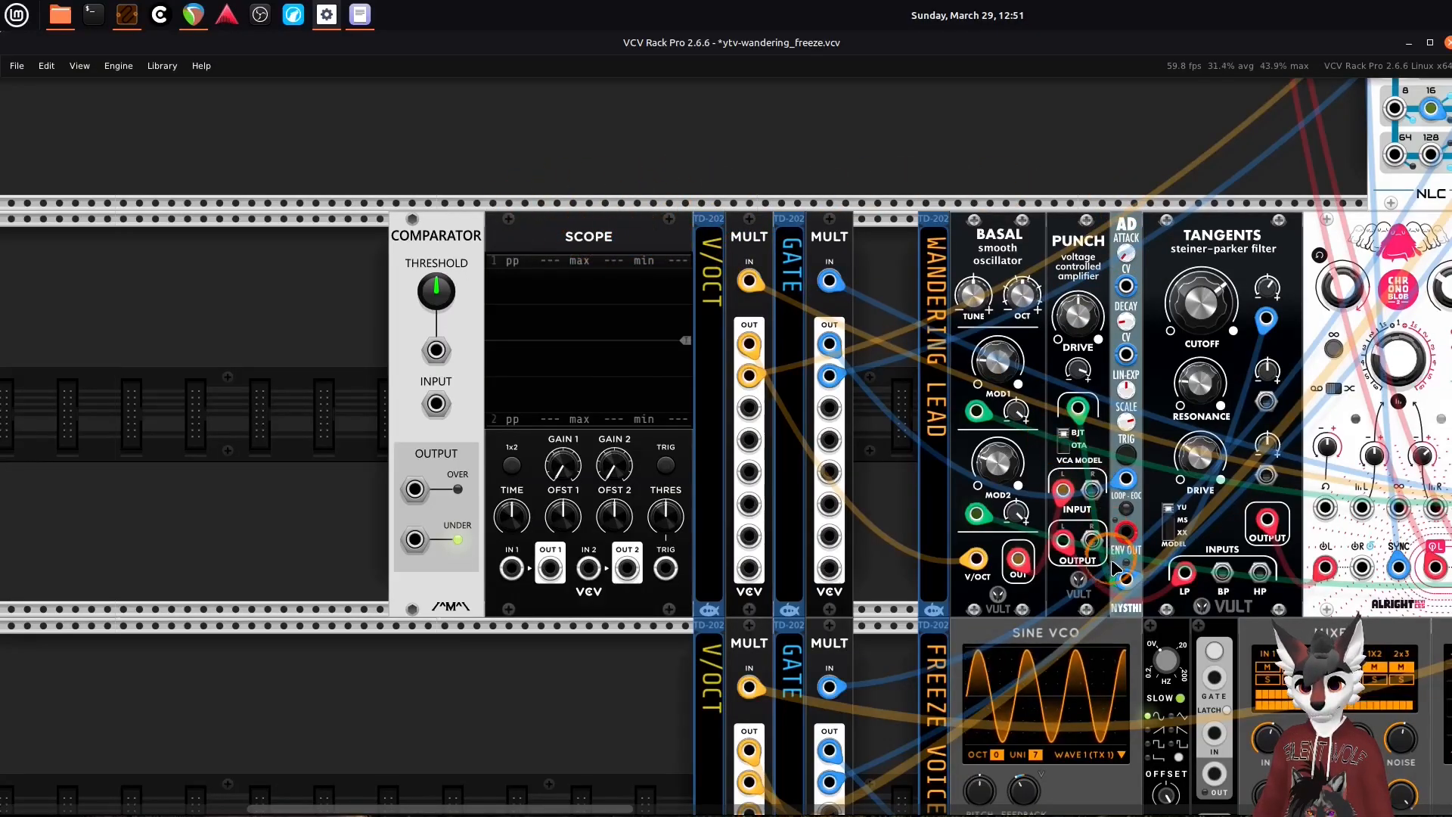
{"action": "left_click_drag", "start_coordinate": [1125, 577], "coordinate": [1161, 502]}
{"action": "left_click_drag", "start_coordinate": [1040, 597], "coordinate": [436, 406]}
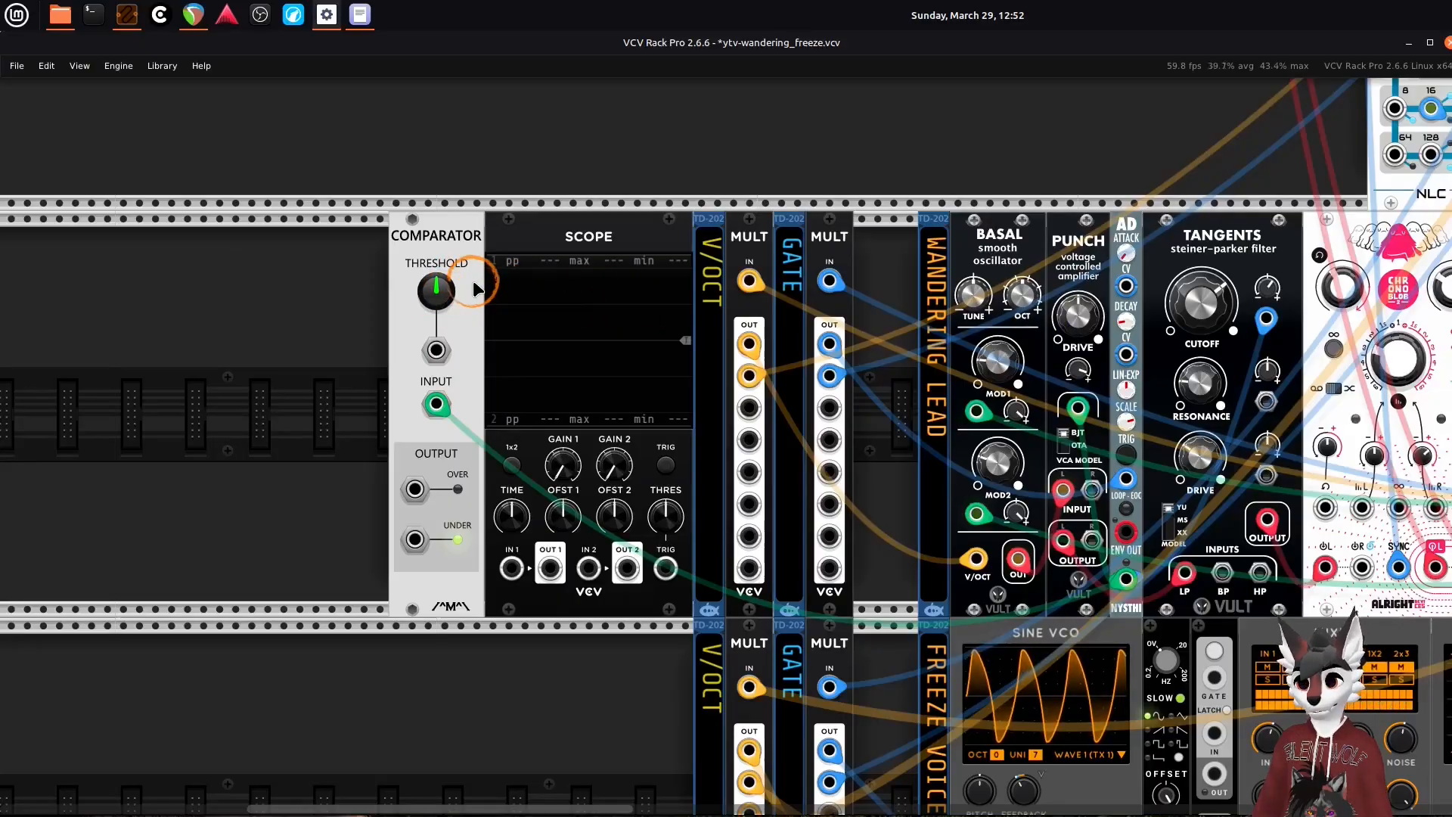
{"action": "mouse_move", "coordinate": [414, 489]}
{"action": "left_mouse_down"}
{"action": "mouse_move", "coordinate": [454, 465]}
{"action": "mouse_move", "coordinate": [511, 568]}
{"action": "left_mouse_up"}
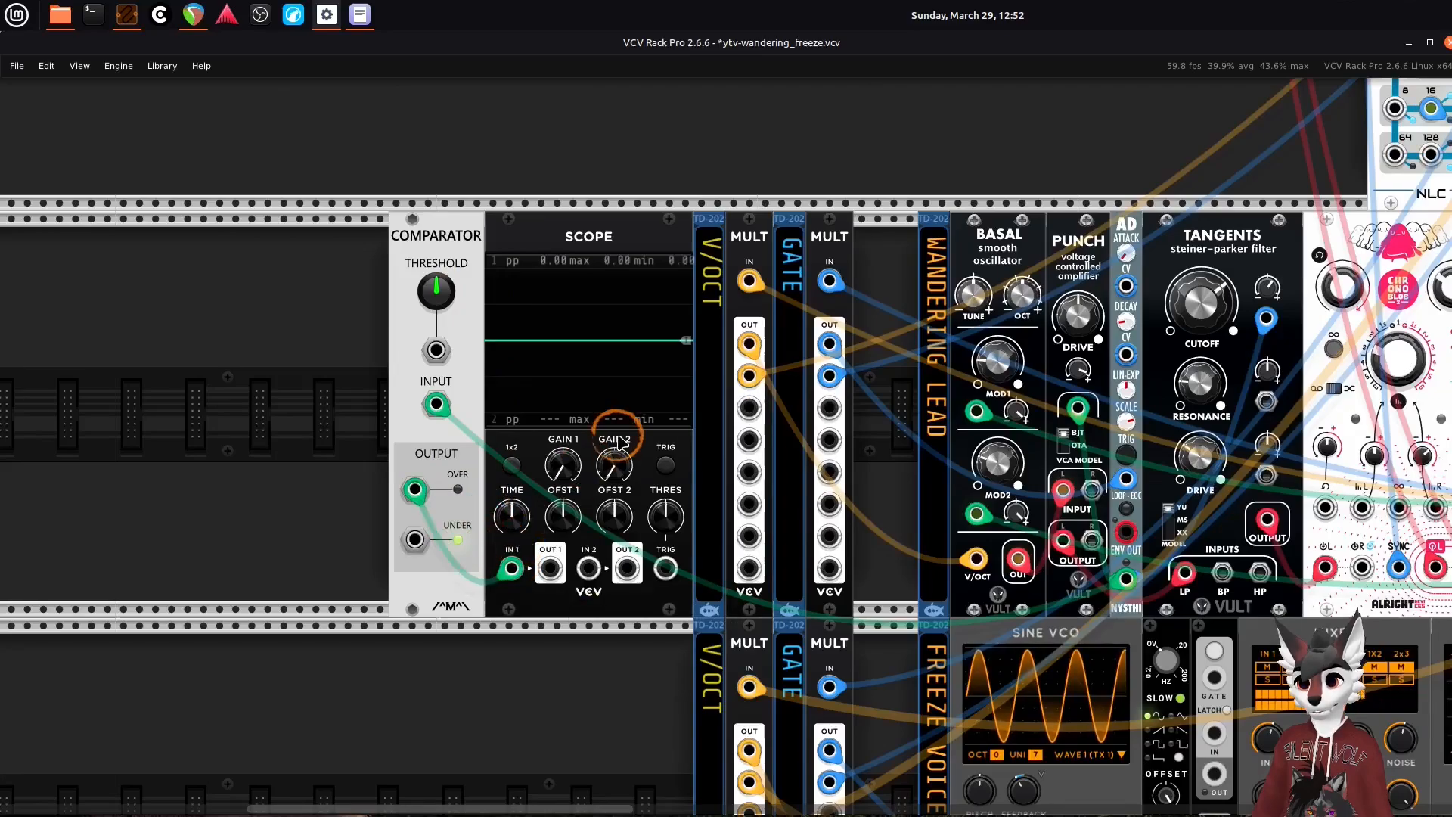
{"action": "scroll", "coordinate": [619, 437], "scroll_direction": "down", "scroll_amount": 2}
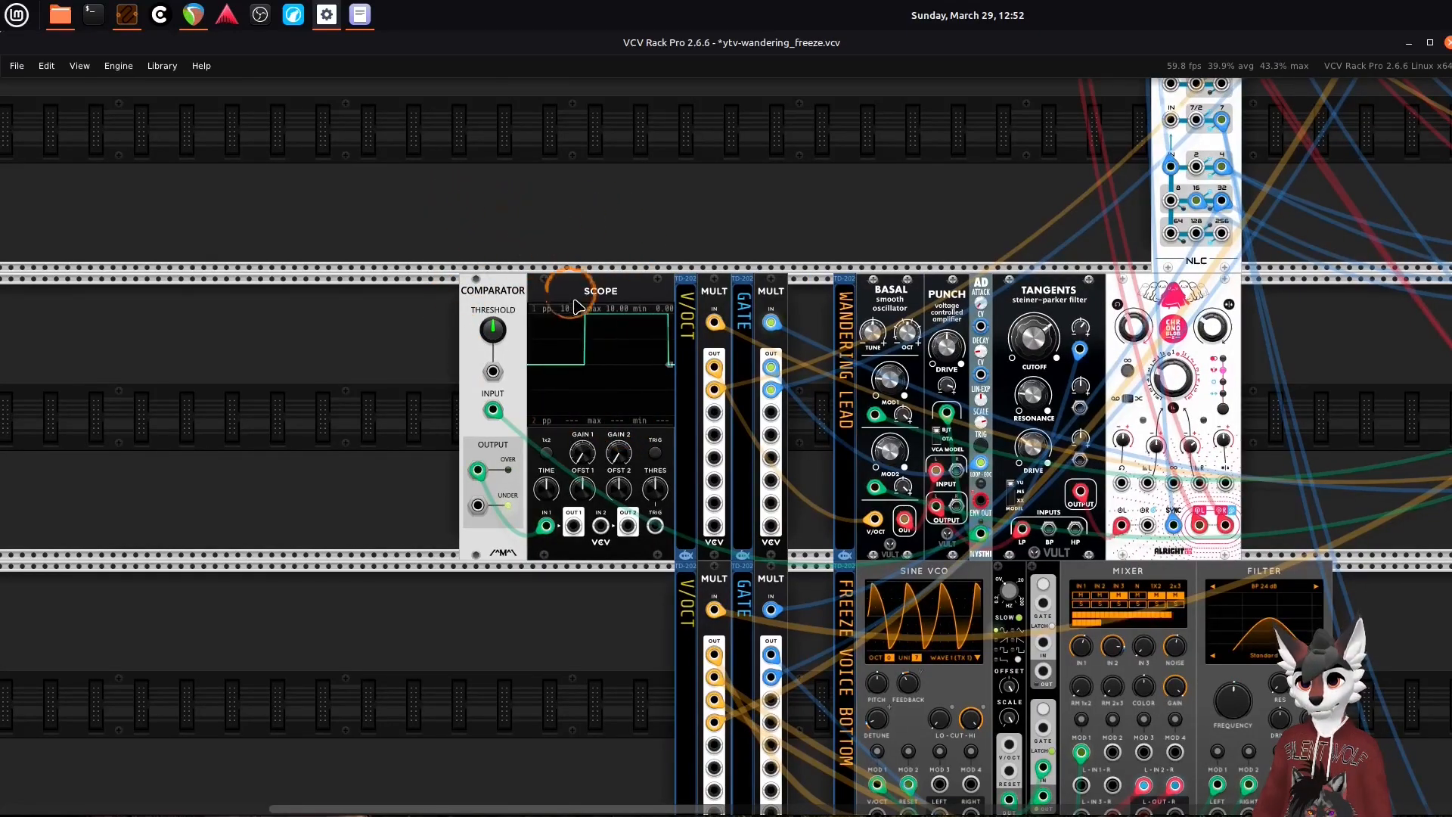
{"action": "left_click_drag", "start_coordinate": [548, 493], "coordinate": [548, 614]}
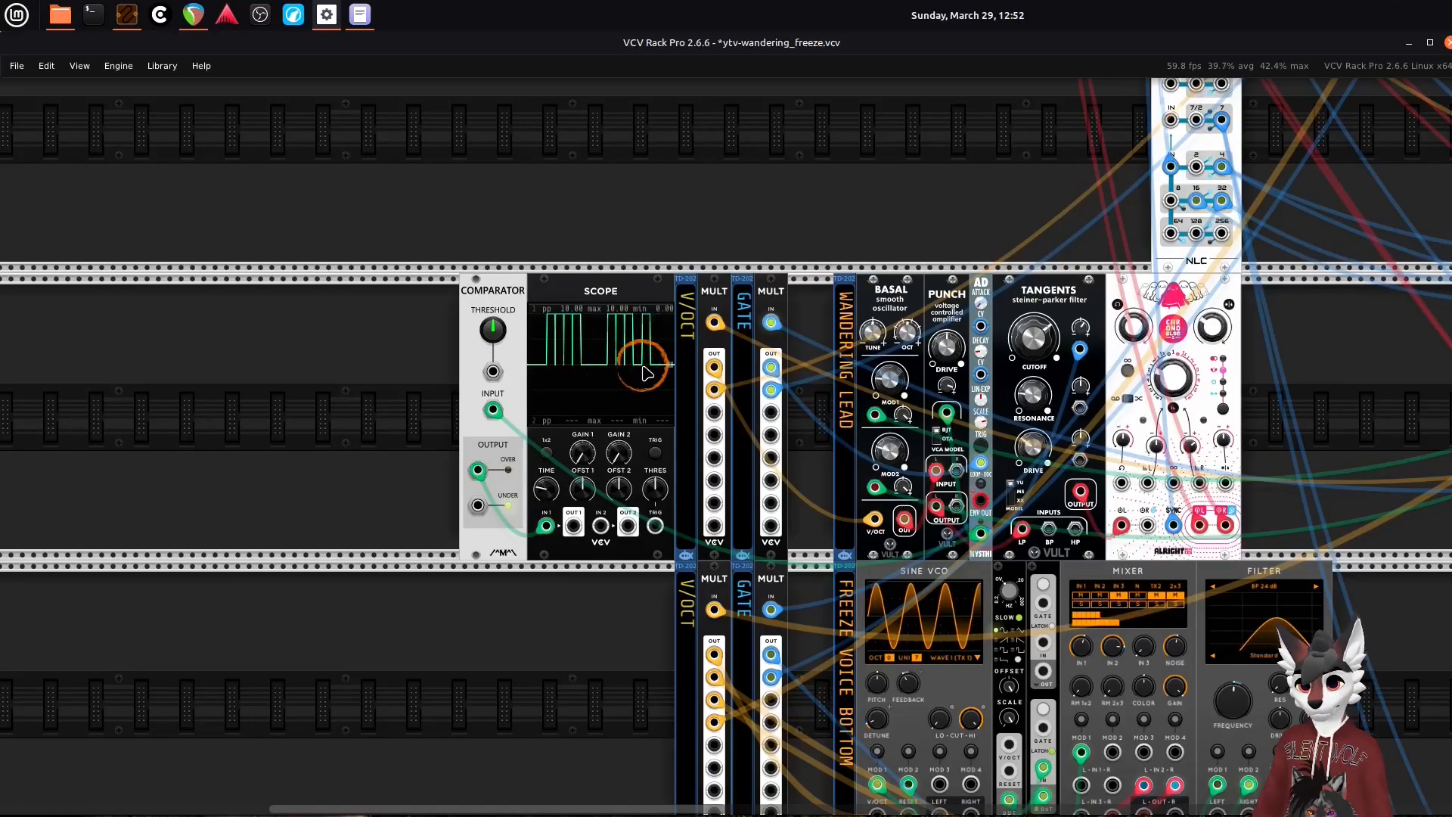
- Select the Comparator and Scope modules together and delete them from the patch
{"action": "left_click_drag", "start_coordinate": [354, 360], "coordinate": [600, 217]}
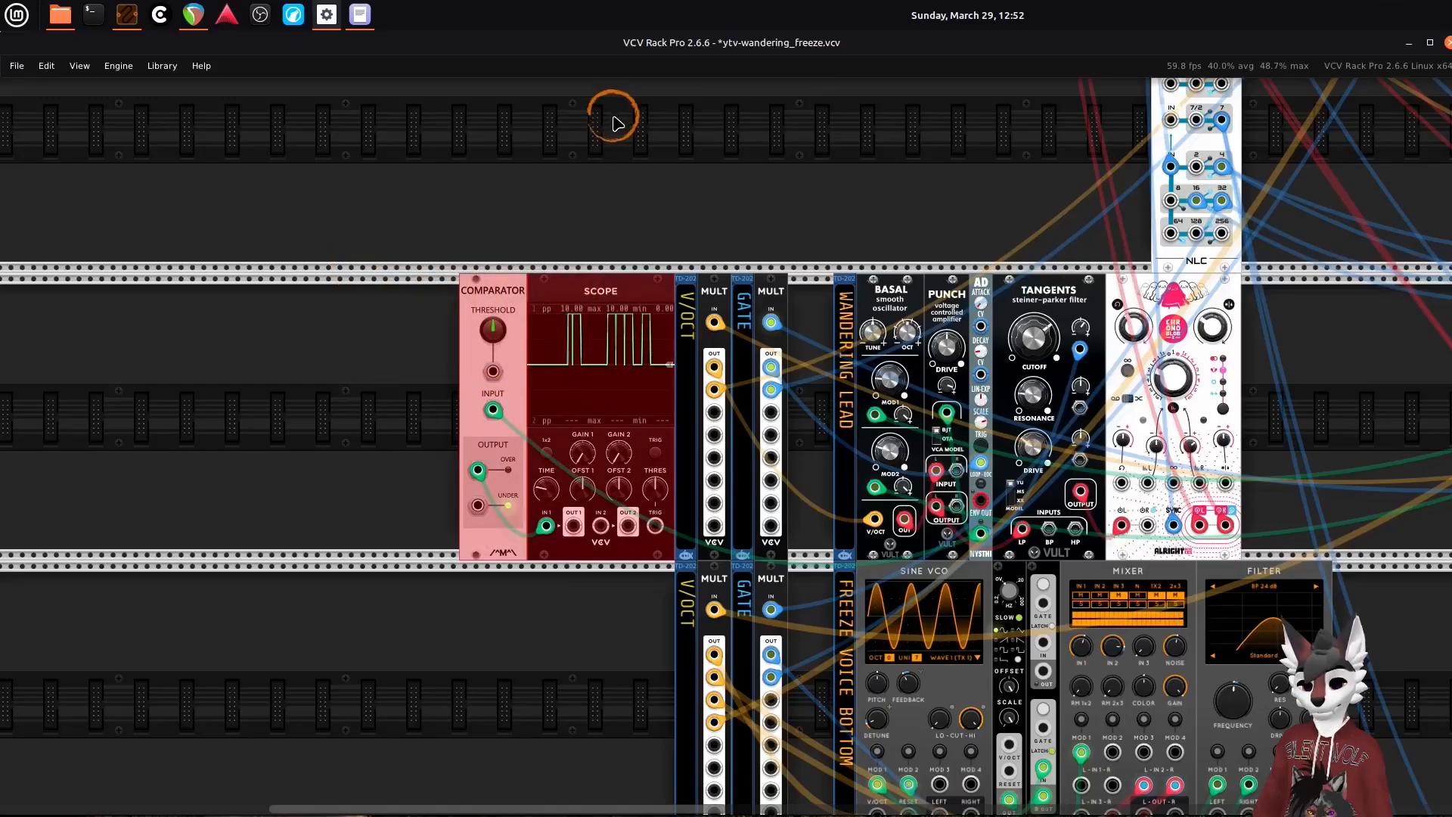
{"action": "key", "text": "Delete"}
{"action": "scroll", "coordinate": [664, 118], "scroll_direction": "down", "scroll_amount": 2}
{"action": "left_click_drag", "start_coordinate": [664, 119], "coordinate": [814, 182]}
{"action": "left_click_drag", "start_coordinate": [977, 231], "coordinate": [459, 388]}
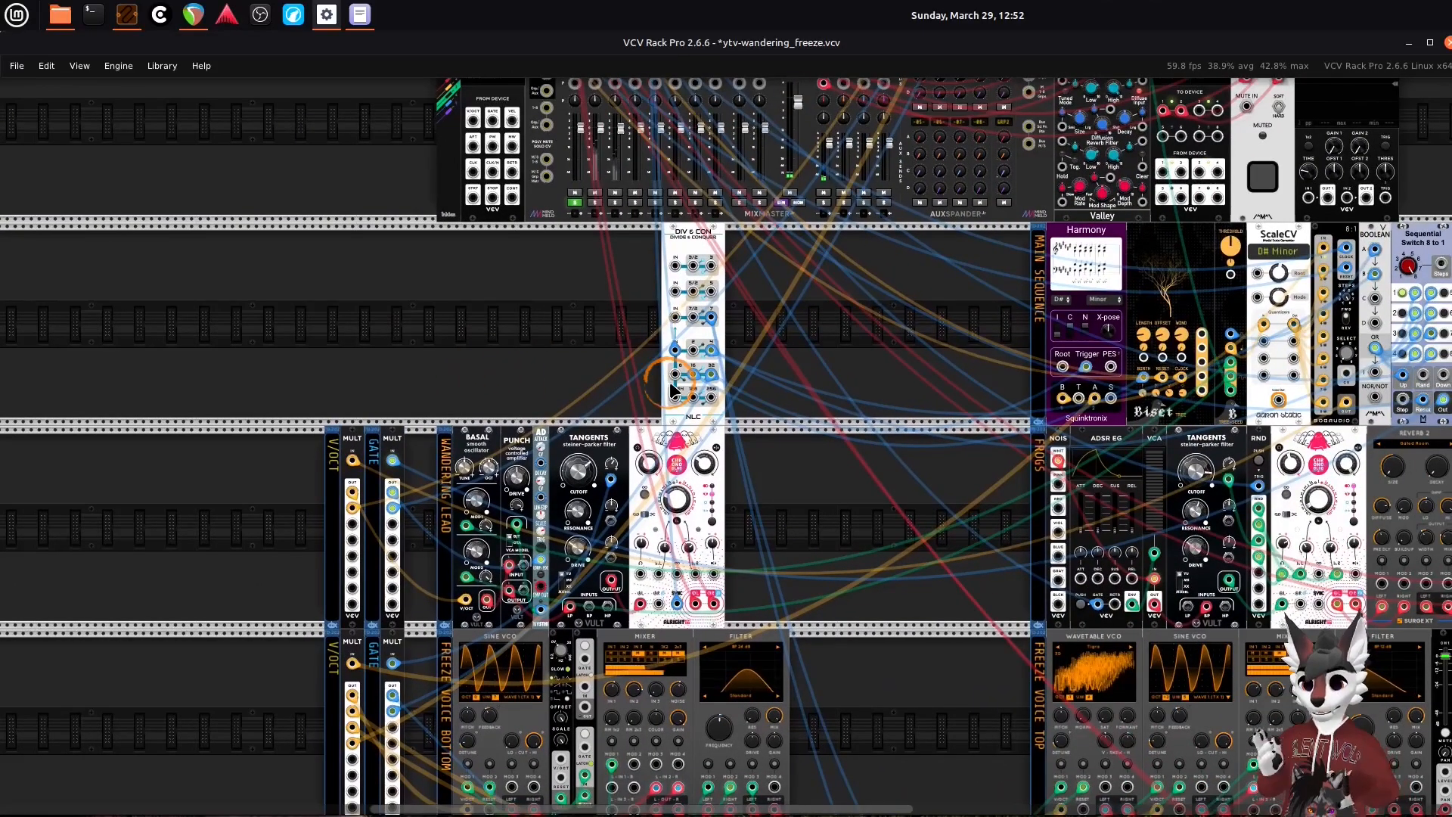
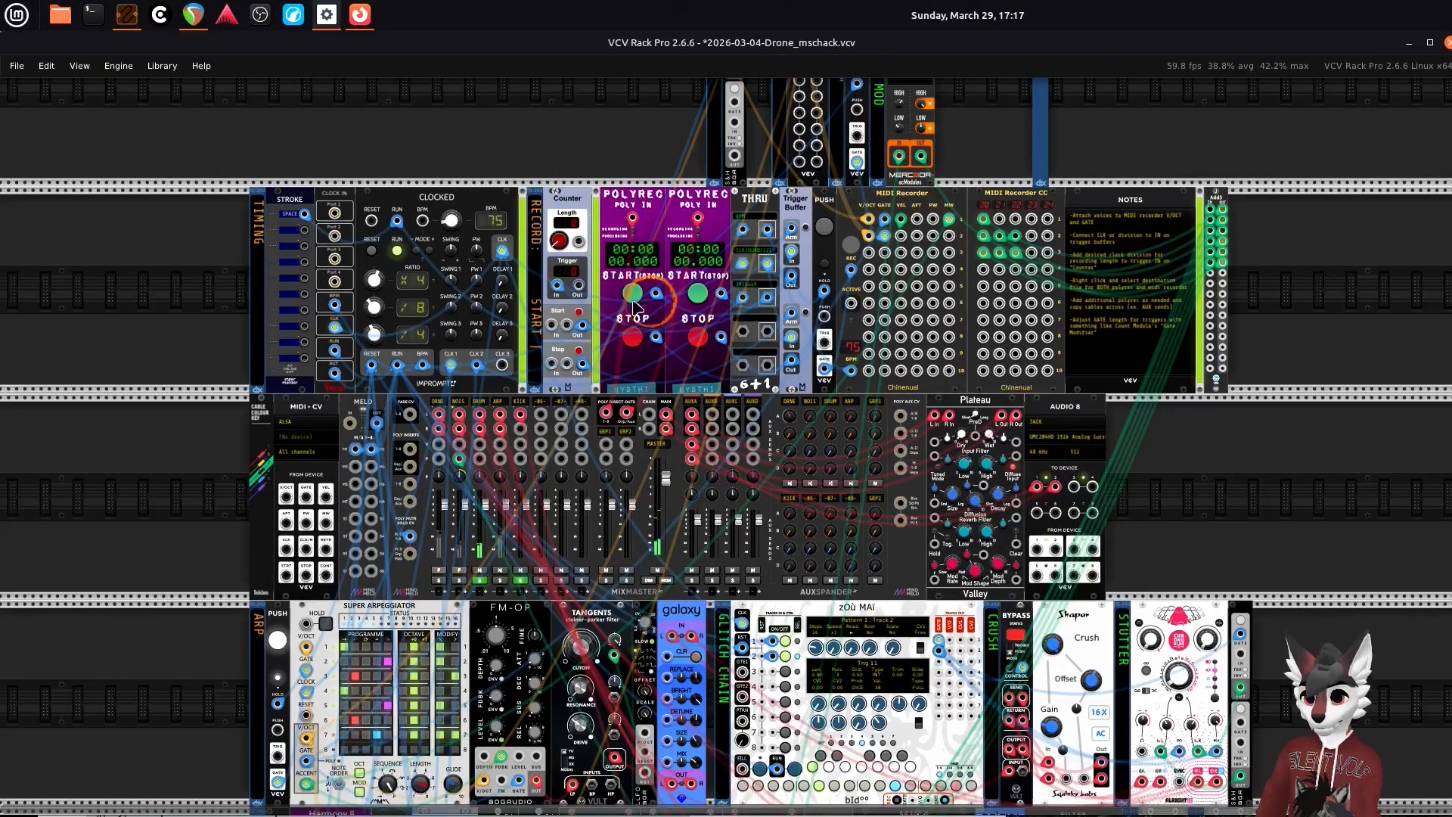
- Examine the Drone_mschack patch down to its drums row and view the plugin info of the Autodafe Kick module
{"action": "scroll", "coordinate": [1178, 428], "scroll_direction": "down", "scroll_amount": 2}
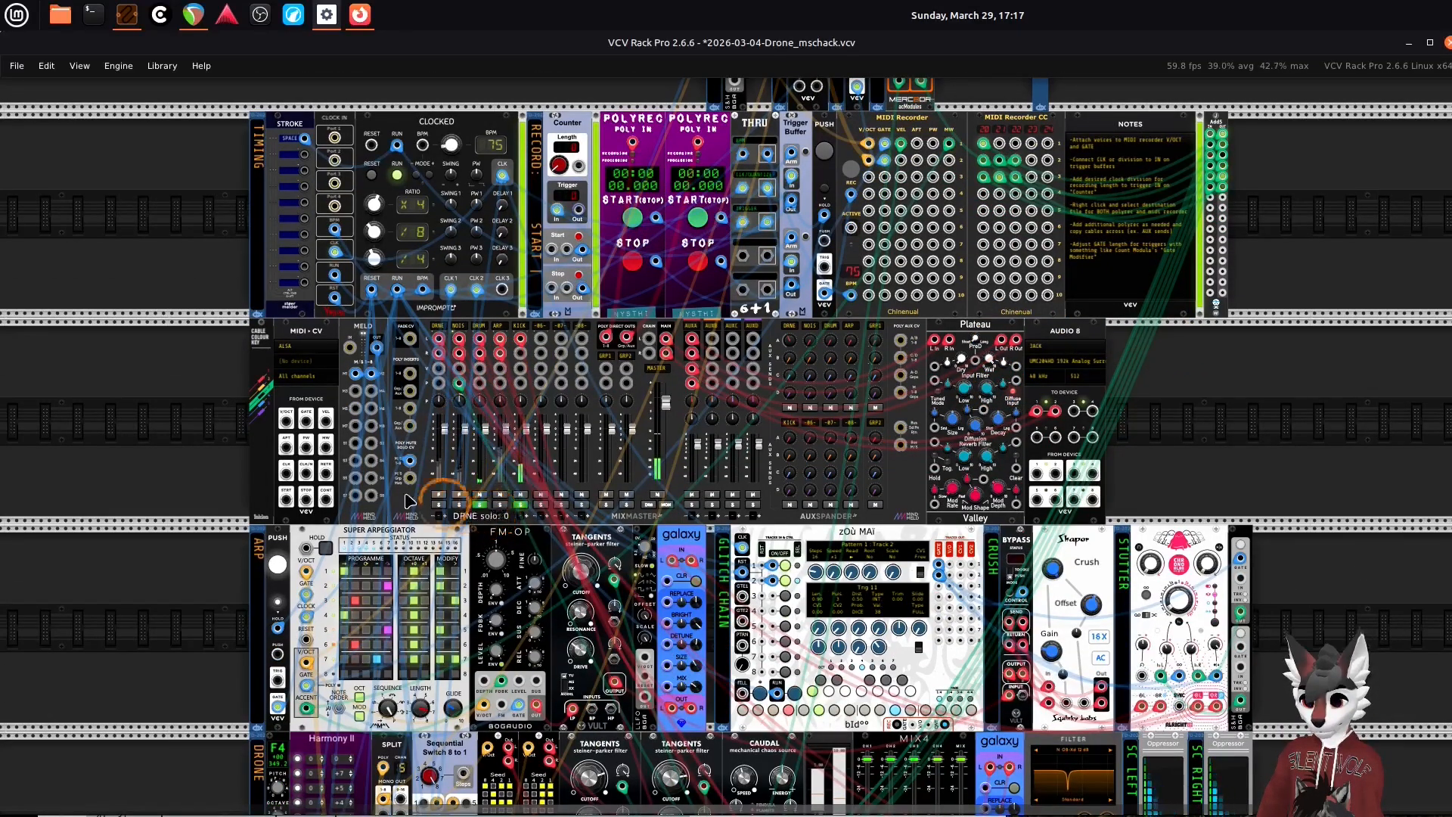
{"action": "scroll", "coordinate": [327, 435], "scroll_direction": "down", "scroll_amount": 8}
{"action": "scroll", "coordinate": [327, 435], "scroll_direction": "down", "scroll_amount": 3}
{"action": "scroll", "coordinate": [327, 441], "scroll_direction": "up", "scroll_amount": 2}
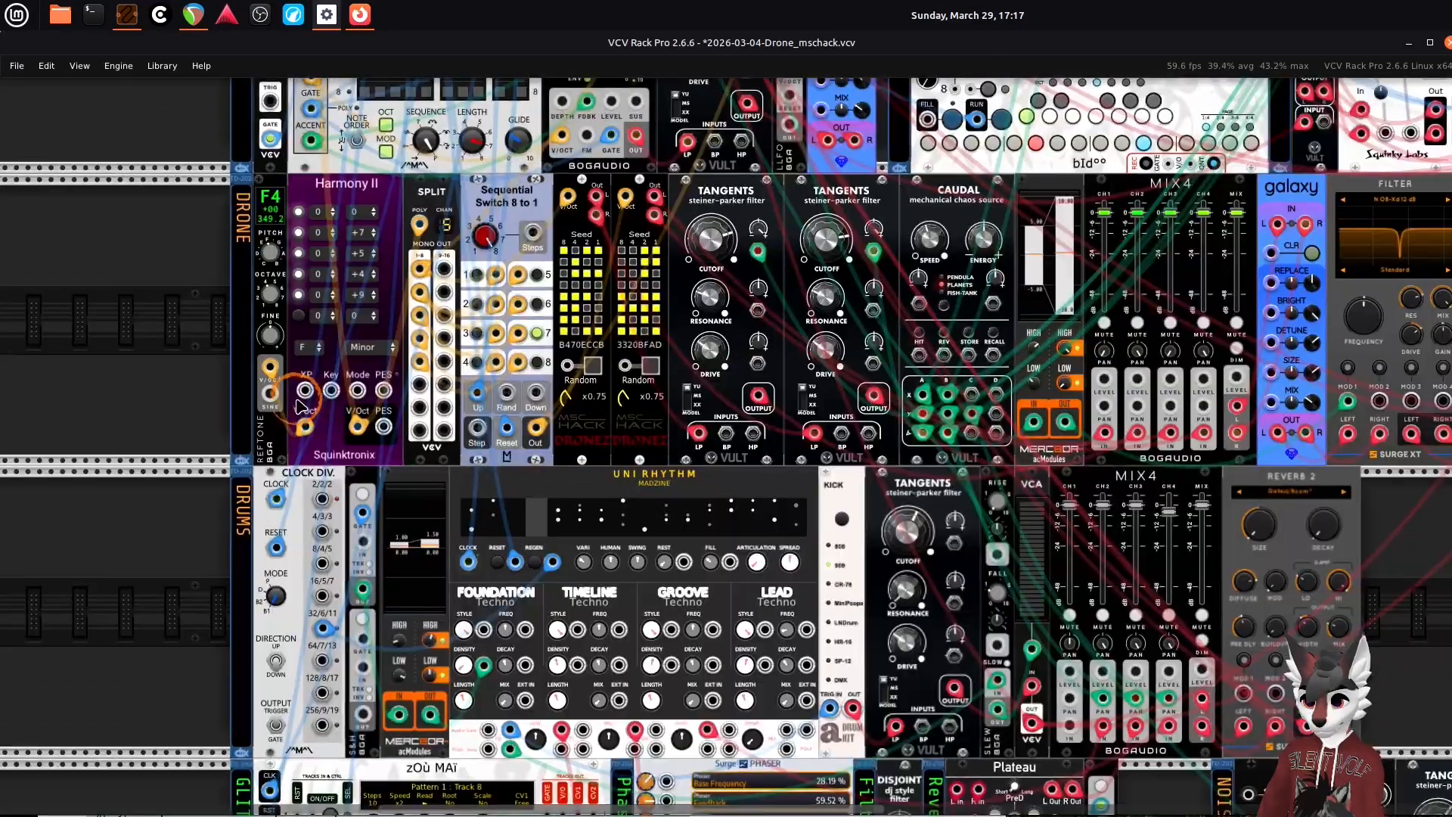
{"action": "scroll", "coordinate": [153, 465], "scroll_direction": "down", "scroll_amount": 1}
{"action": "left_click_drag", "start_coordinate": [153, 461], "coordinate": [133, 372]}
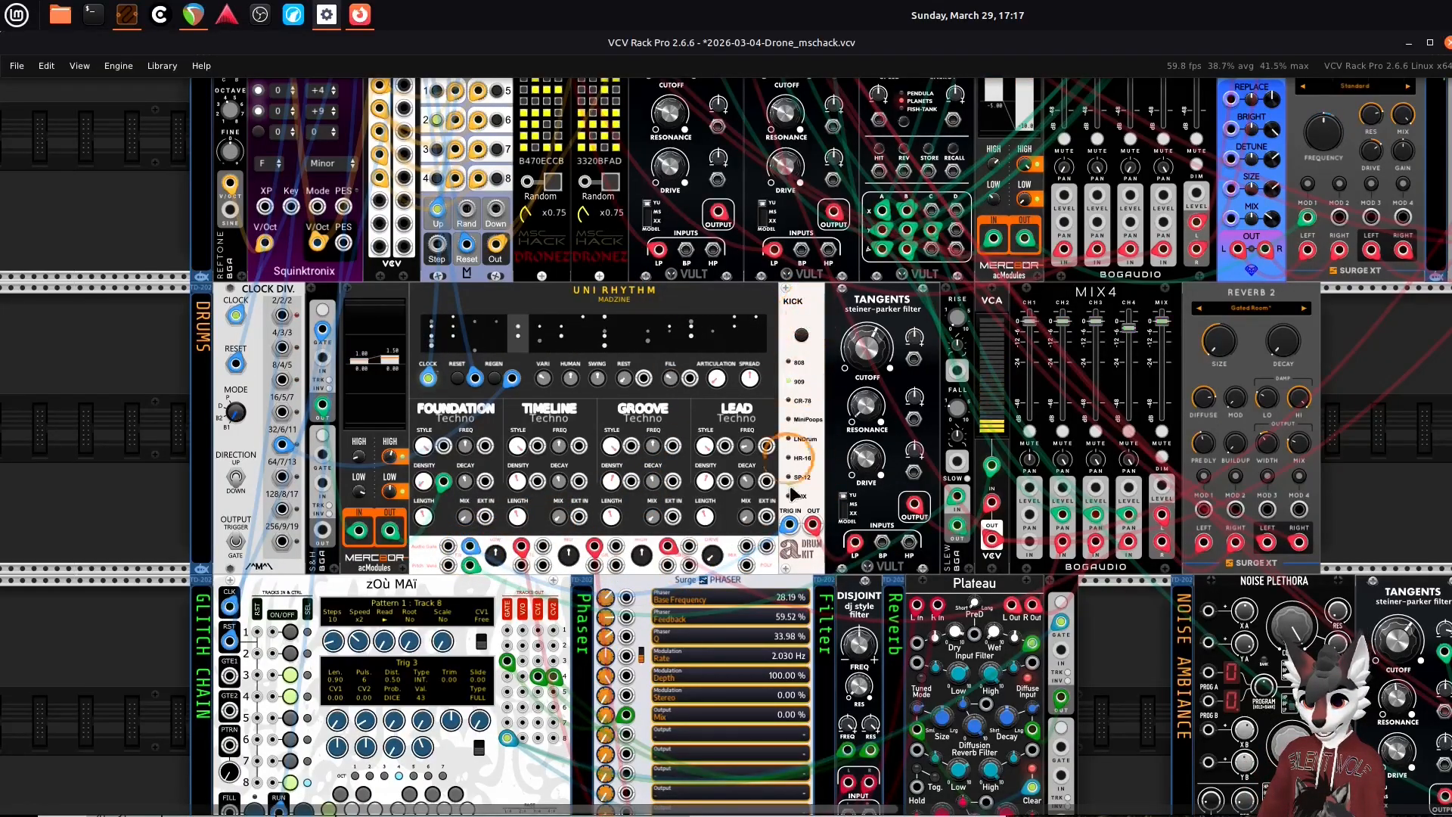
{"action": "right_click", "coordinate": [799, 313]}
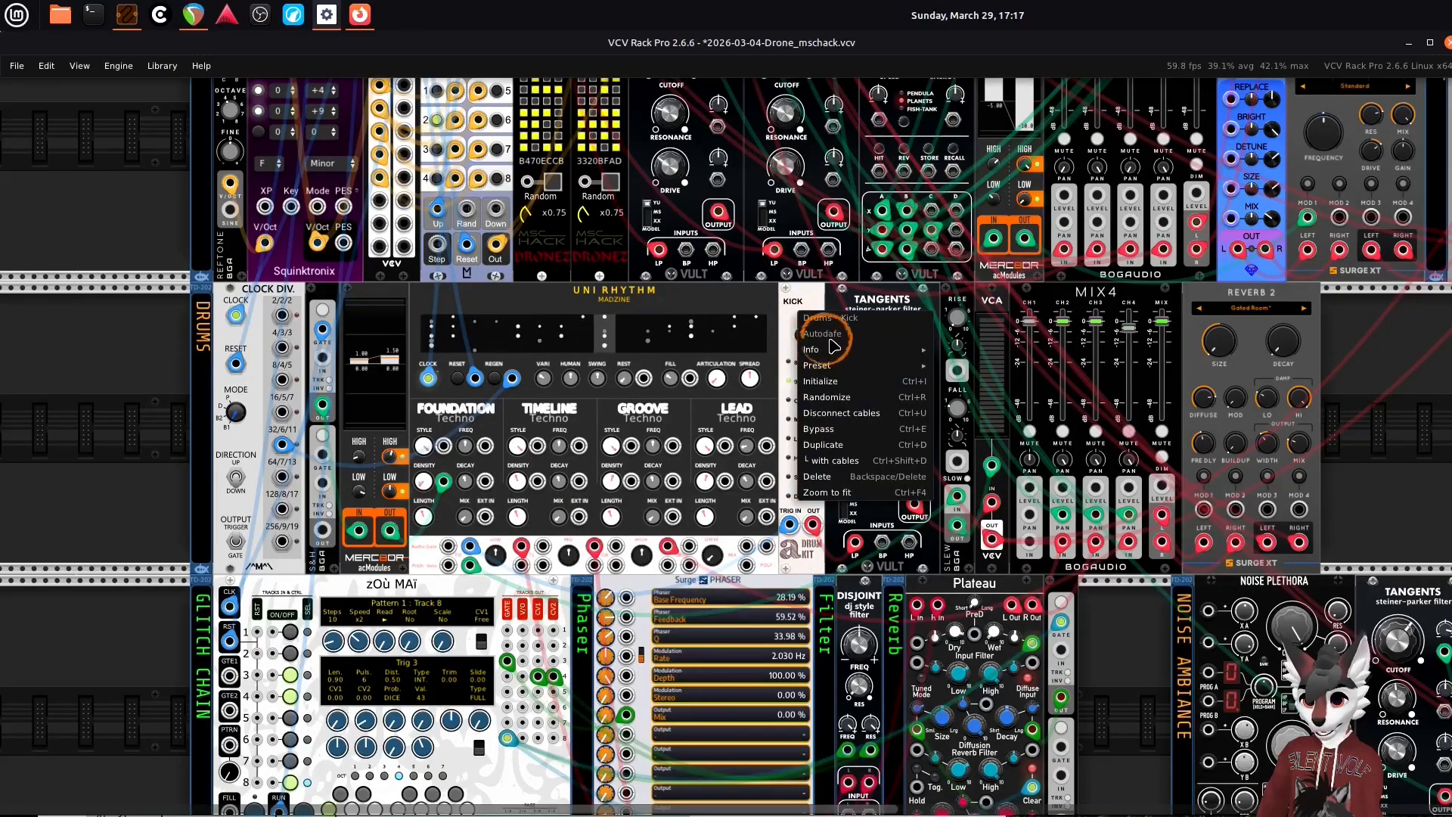
{"action": "mouse_move", "coordinate": [837, 346]}
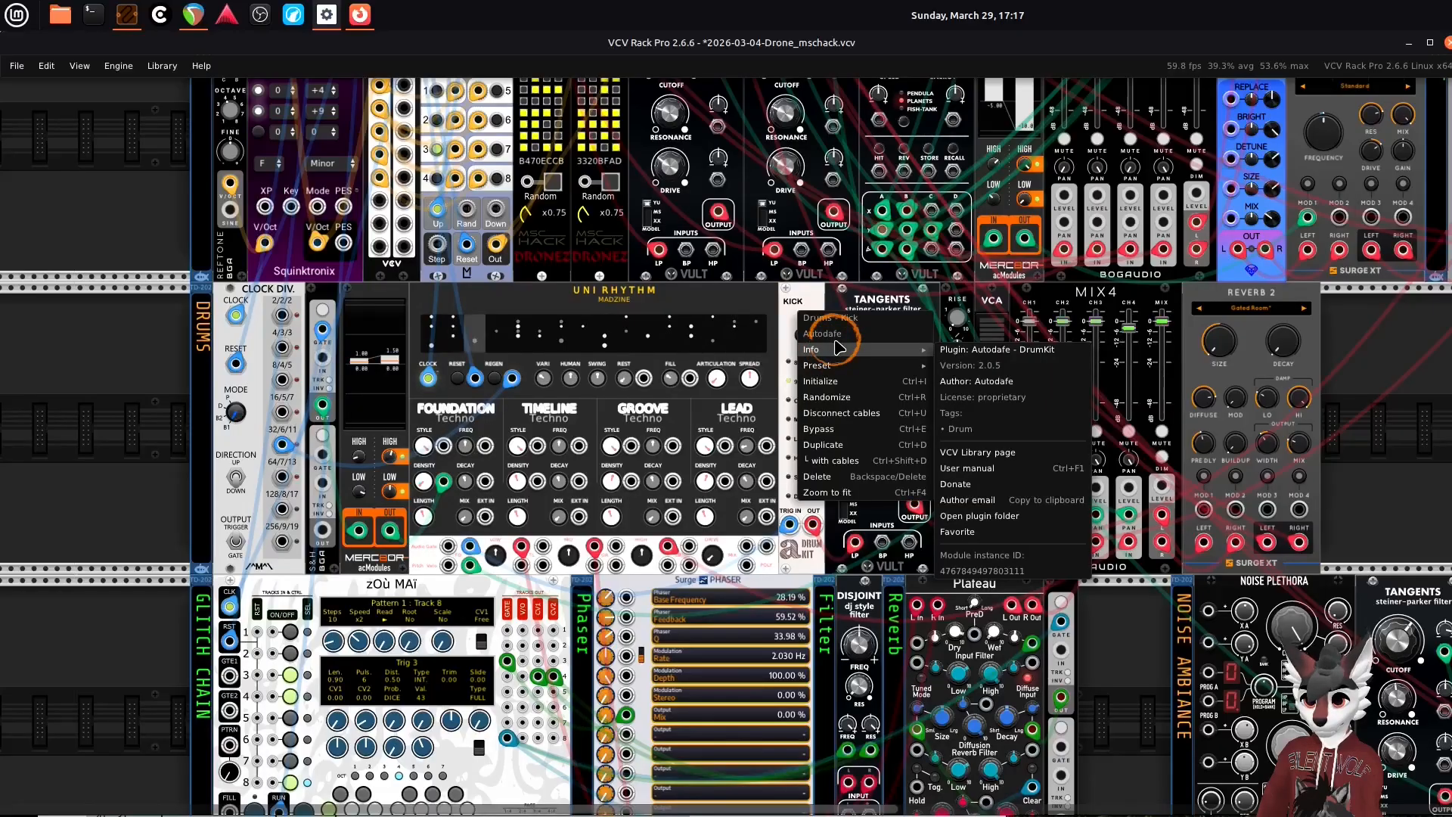
{"action": "left_click", "coordinate": [805, 300]}
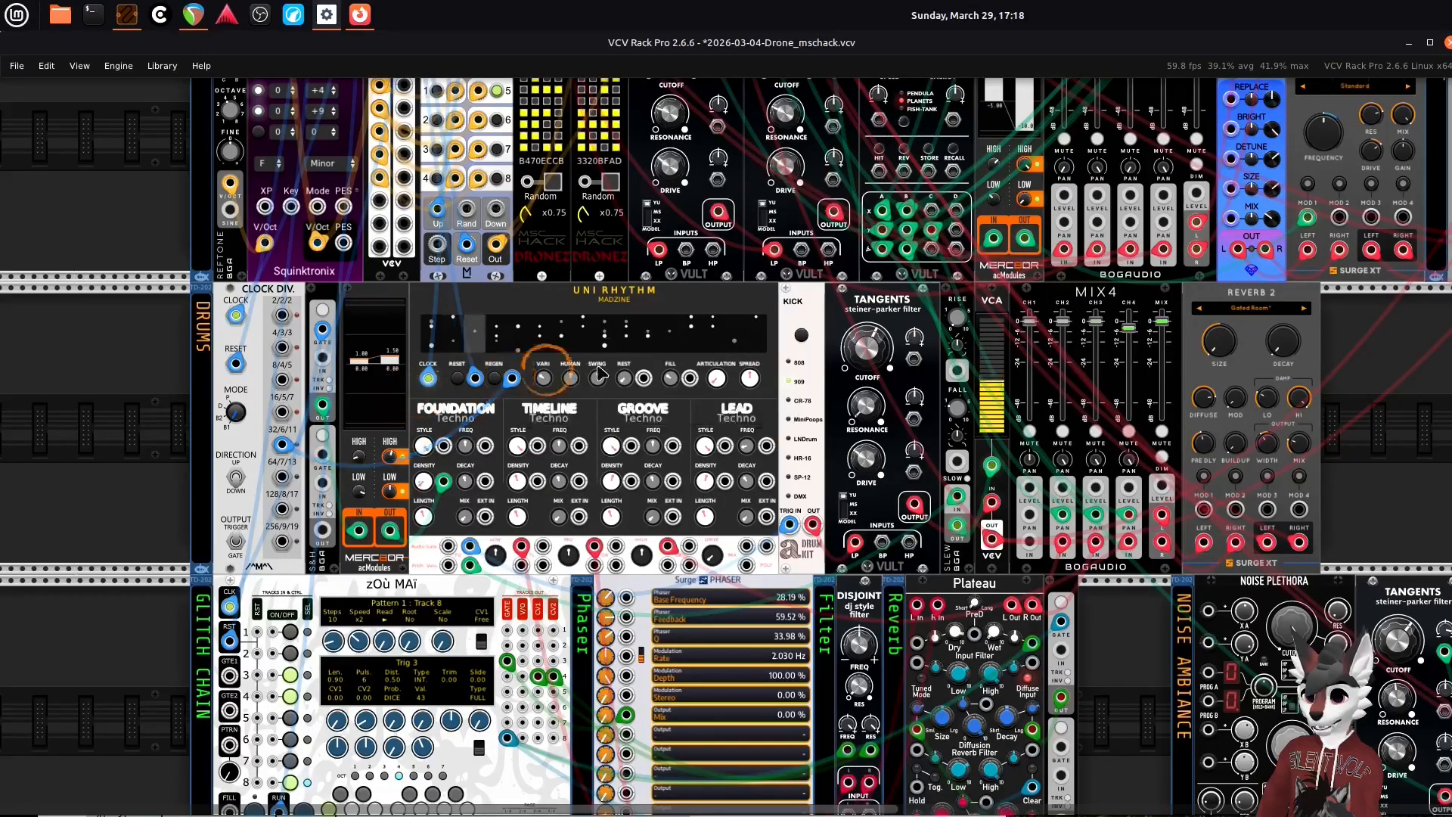
- Examine the recording row of the drone patch and the cables feeding the MIDI Recorder and MIDI Recorder CC, including the track 1 V/OCT input
{"action": "scroll", "coordinate": [1332, 360], "scroll_direction": "down", "scroll_amount": 2}
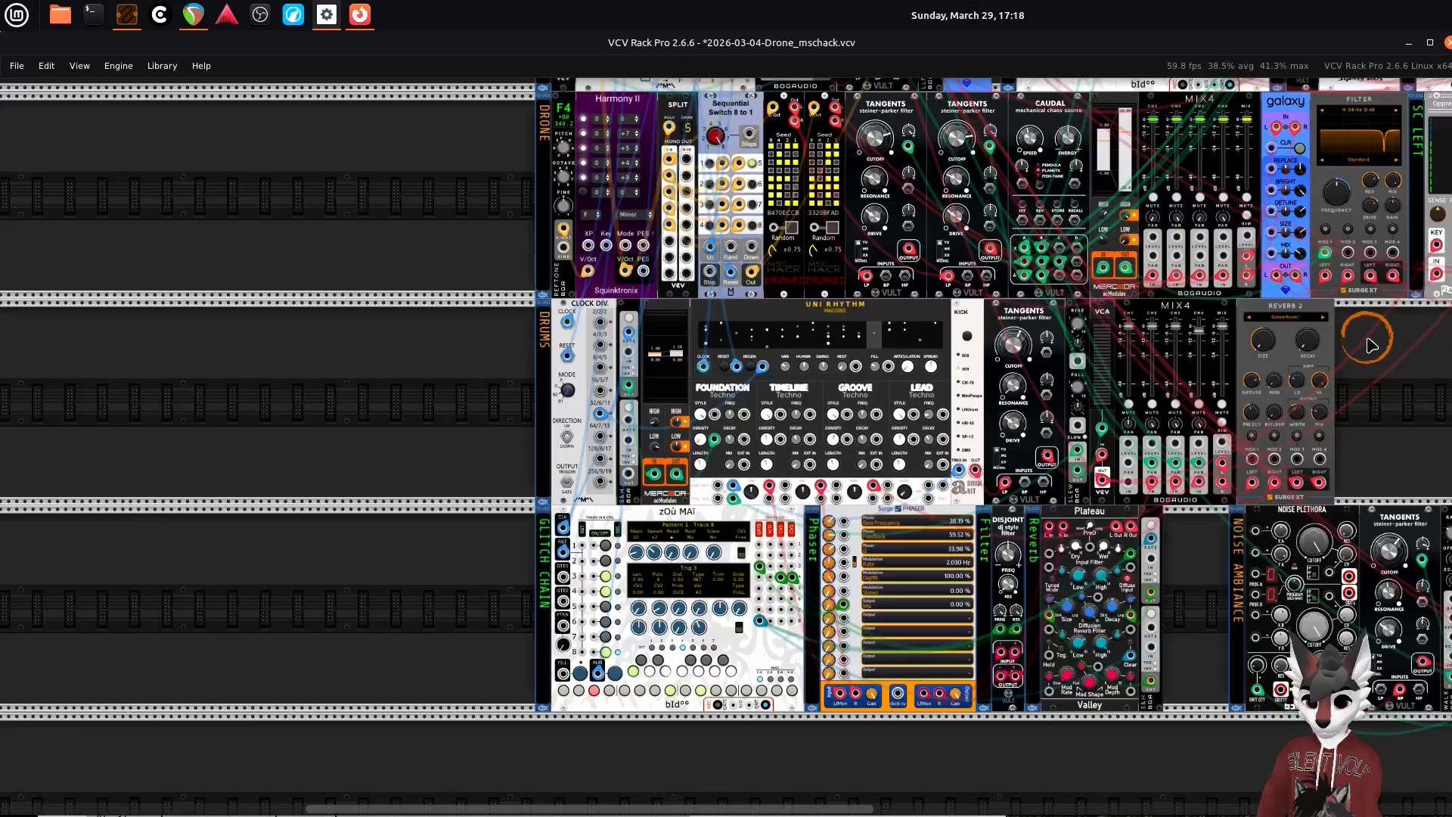
{"action": "left_click_drag", "start_coordinate": [1337, 362], "coordinate": [1195, 514]}
{"action": "left_click_drag", "start_coordinate": [1125, 253], "coordinate": [1089, 571]}
{"action": "scroll", "coordinate": [838, 433], "scroll_direction": "up", "scroll_amount": 2}
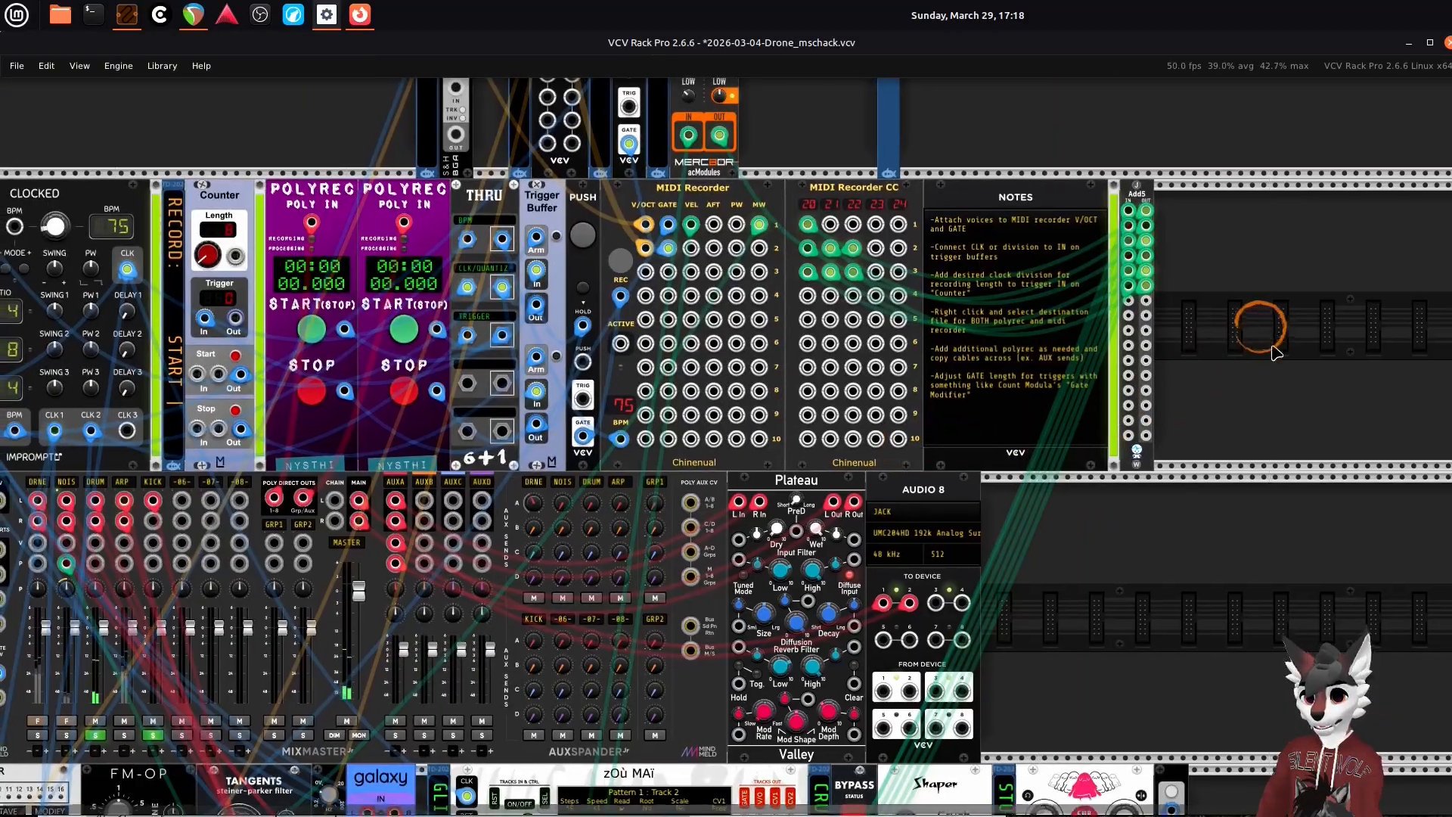
{"action": "left_click_drag", "start_coordinate": [1261, 331], "coordinate": [1351, 441]}
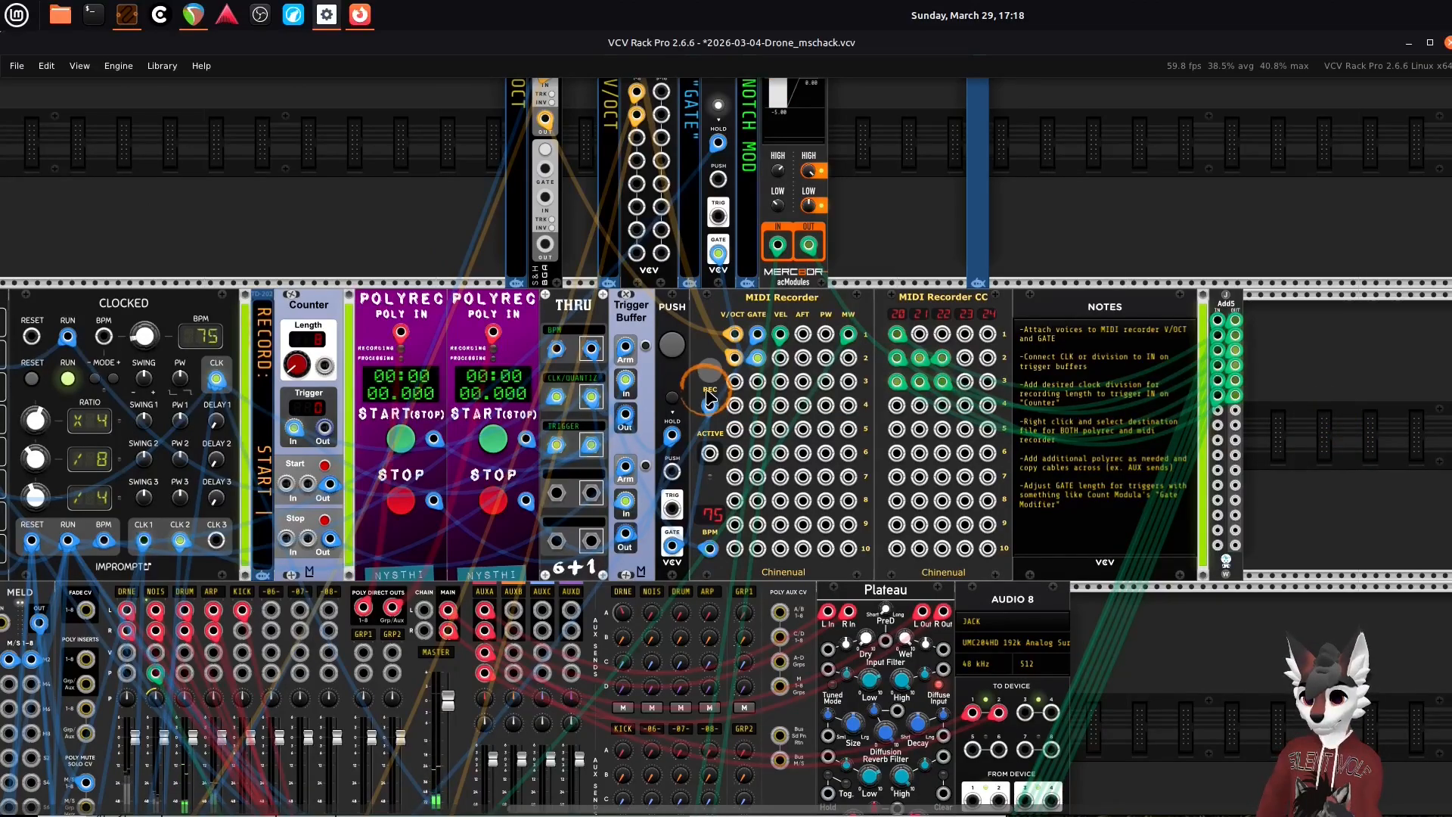
{"action": "left_click_drag", "start_coordinate": [679, 326], "coordinate": [798, 351]}
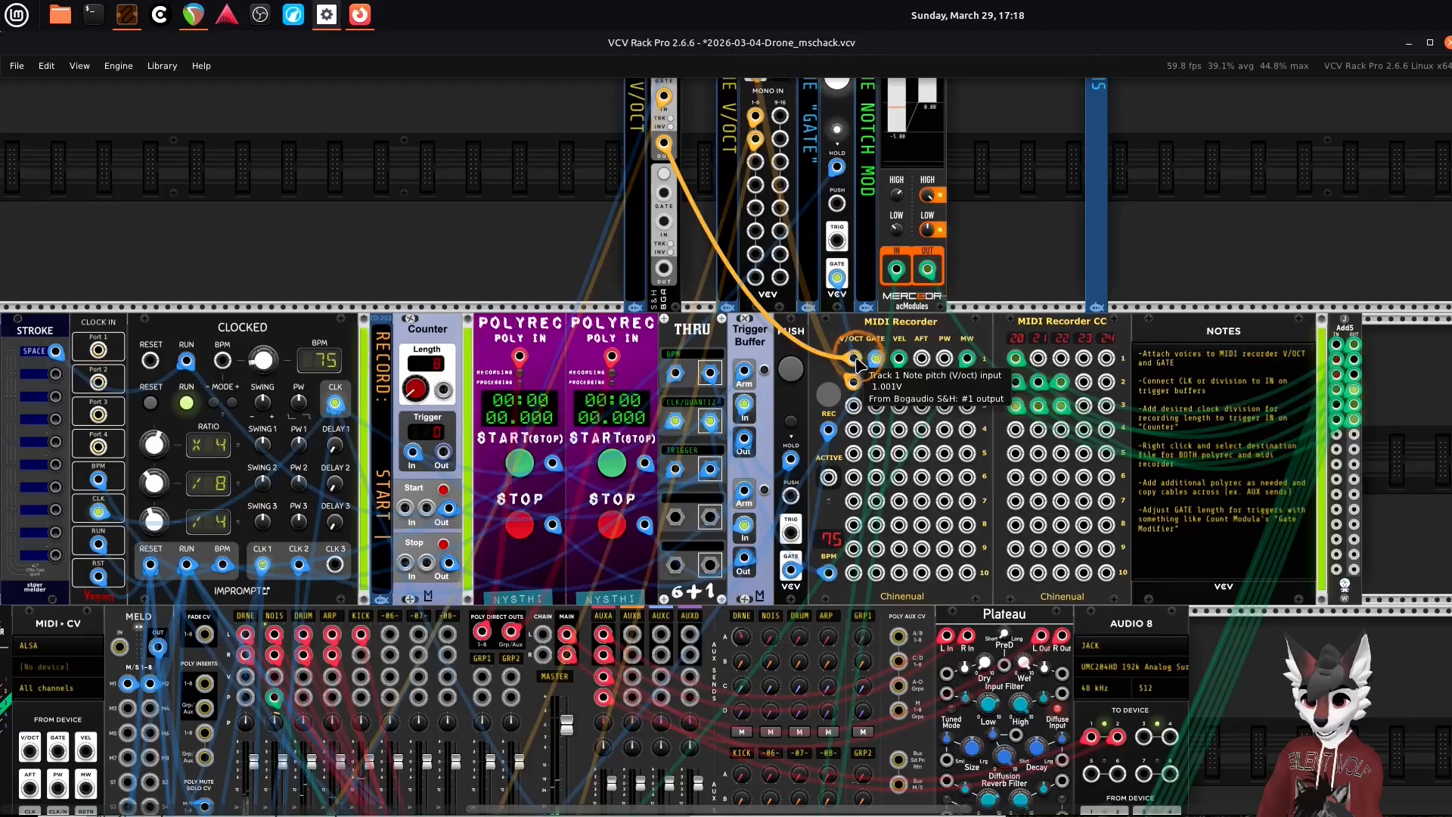
- Add a VCV Scope module in the empty rack space beside the drone row's SC RIGHT Oppressor
{"action": "left_click_drag", "start_coordinate": [836, 278], "coordinate": [877, 383]}
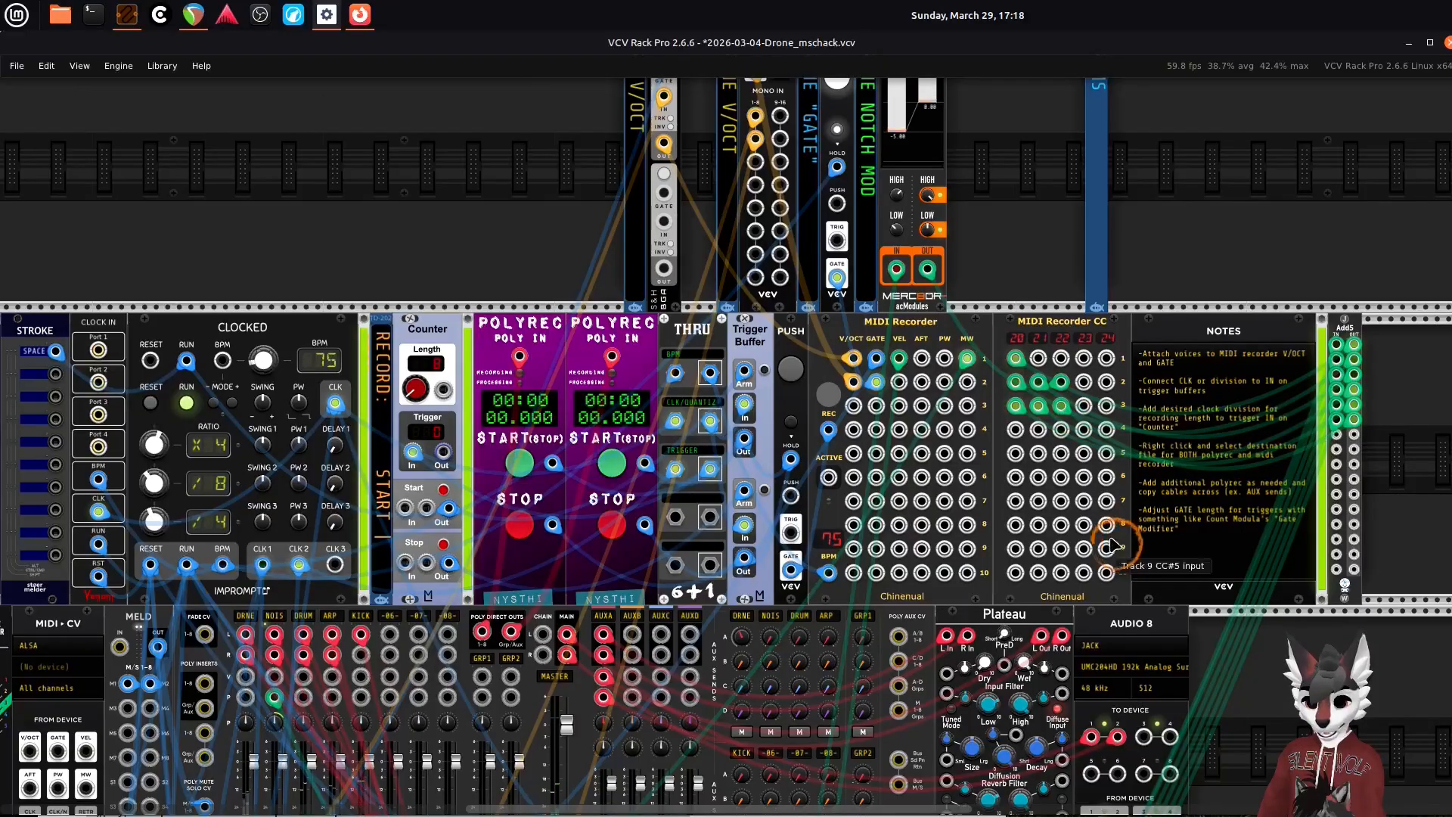
{"action": "scroll", "coordinate": [1064, 412], "scroll_direction": "down", "scroll_amount": 10}
{"action": "scroll", "coordinate": [1021, 427], "scroll_direction": "down", "scroll_amount": 1}
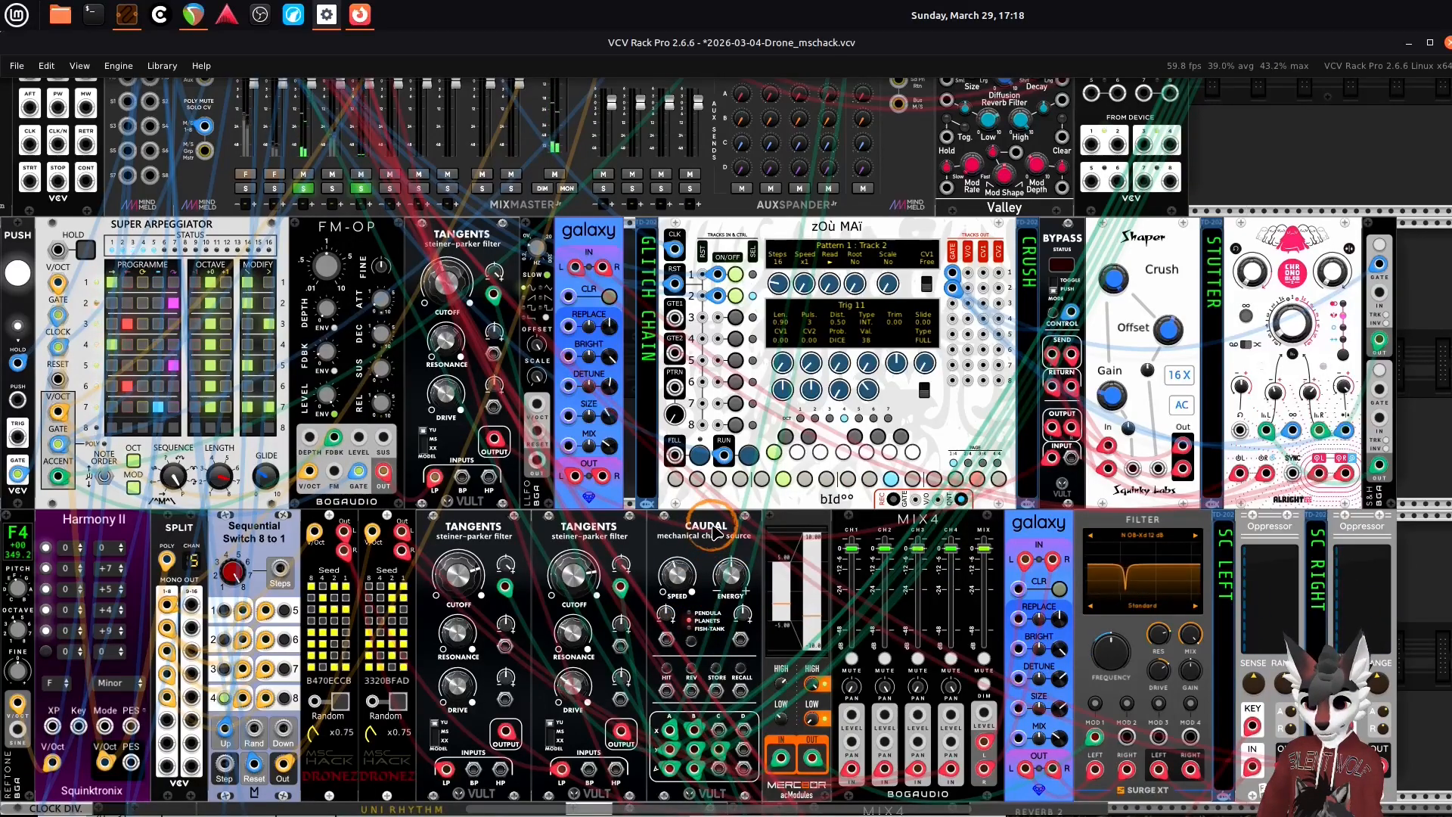
{"action": "left_click_drag", "start_coordinate": [1096, 548], "coordinate": [852, 370]}
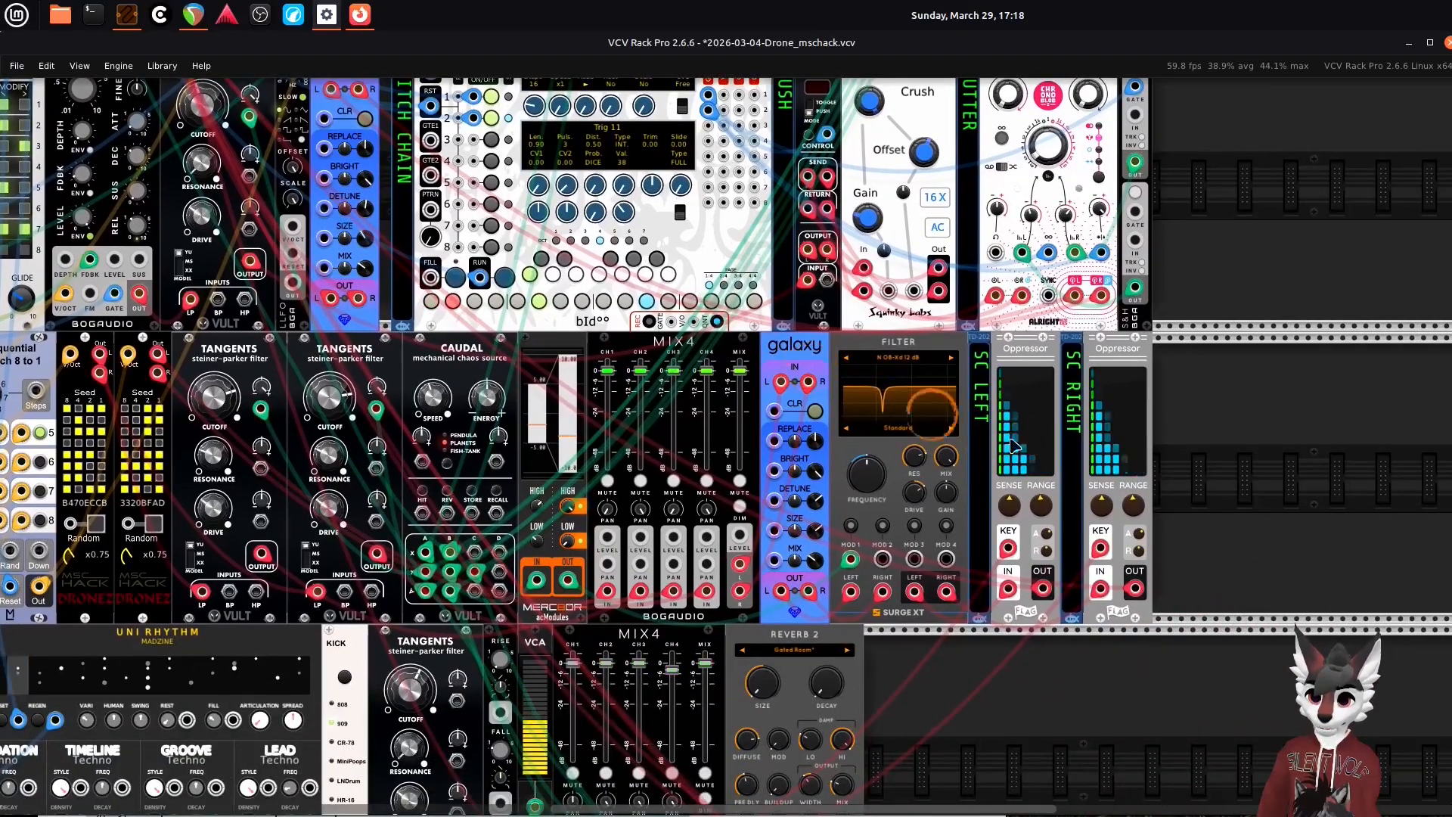
{"action": "right_click", "coordinate": [1263, 432]}
{"action": "type", "text": "ope"}
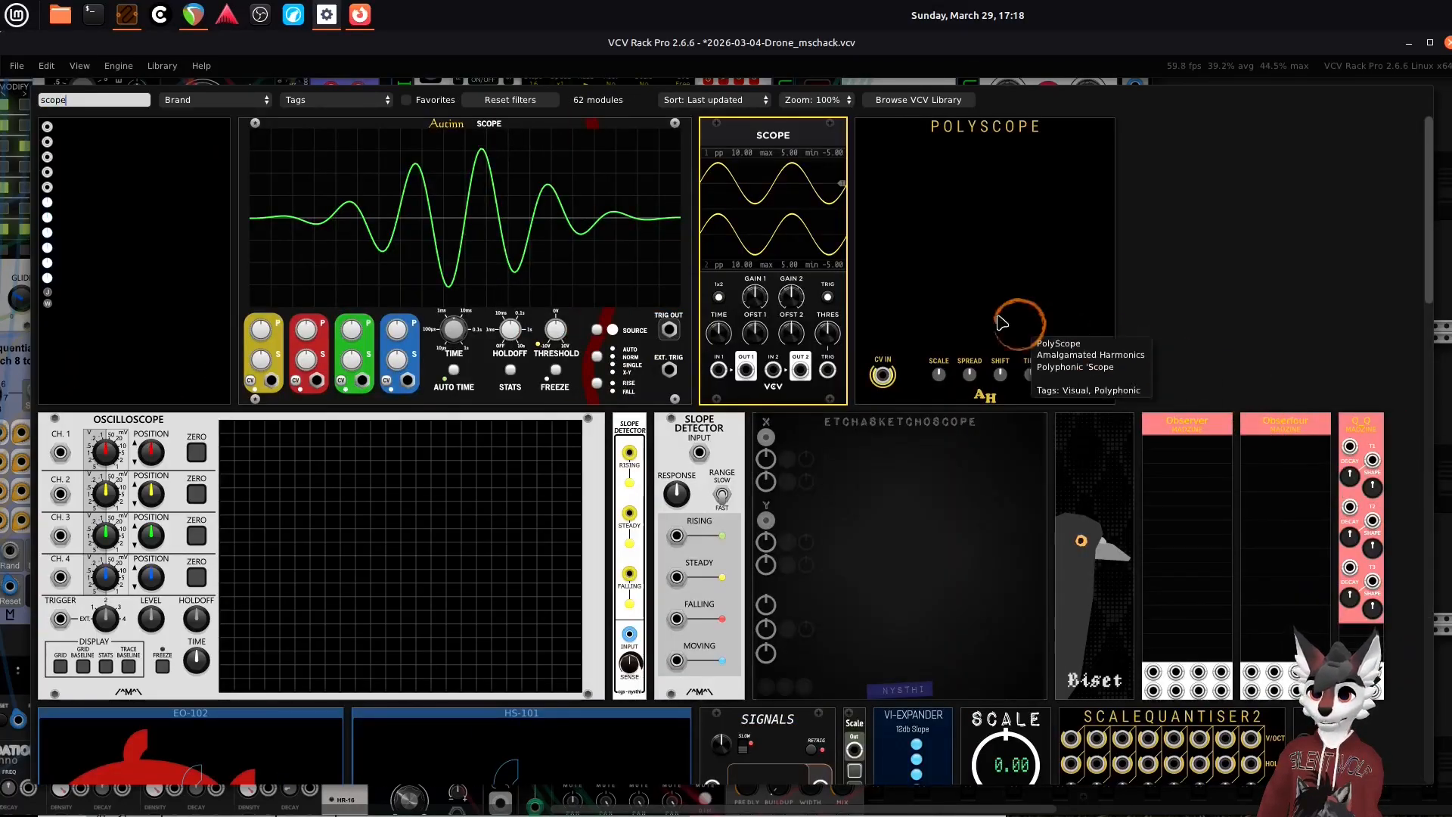
{"action": "left_click", "coordinate": [841, 262]}
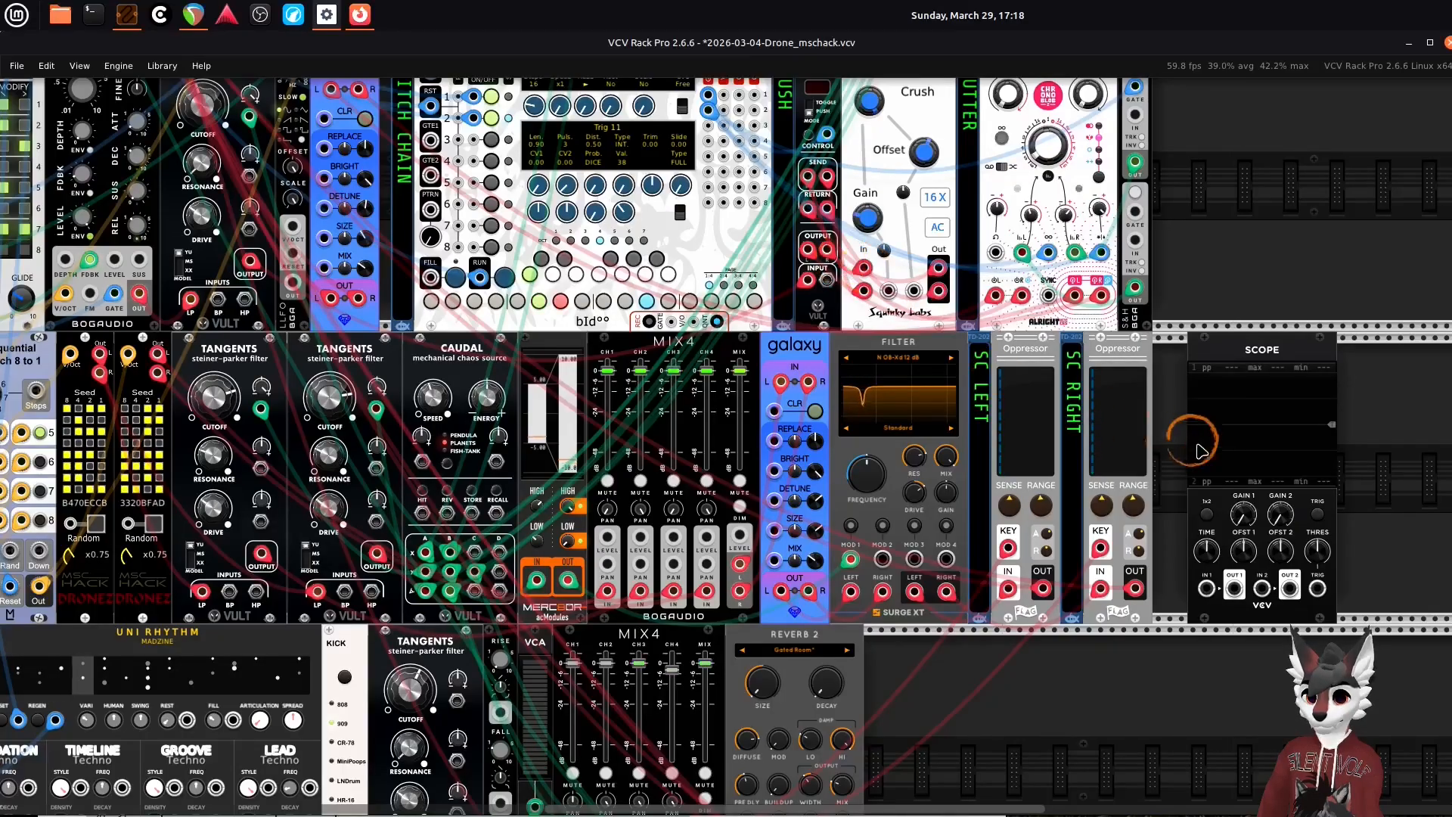
- Patch a Caudal output into Scope input 1 and turn the Scope's Time down to inspect the modulation waveform
{"action": "mouse_move", "coordinate": [1216, 583]}
{"action": "left_mouse_down"}
{"action": "mouse_move", "coordinate": [639, 605]}
{"action": "mouse_move", "coordinate": [452, 577]}
{"action": "left_mouse_up"}
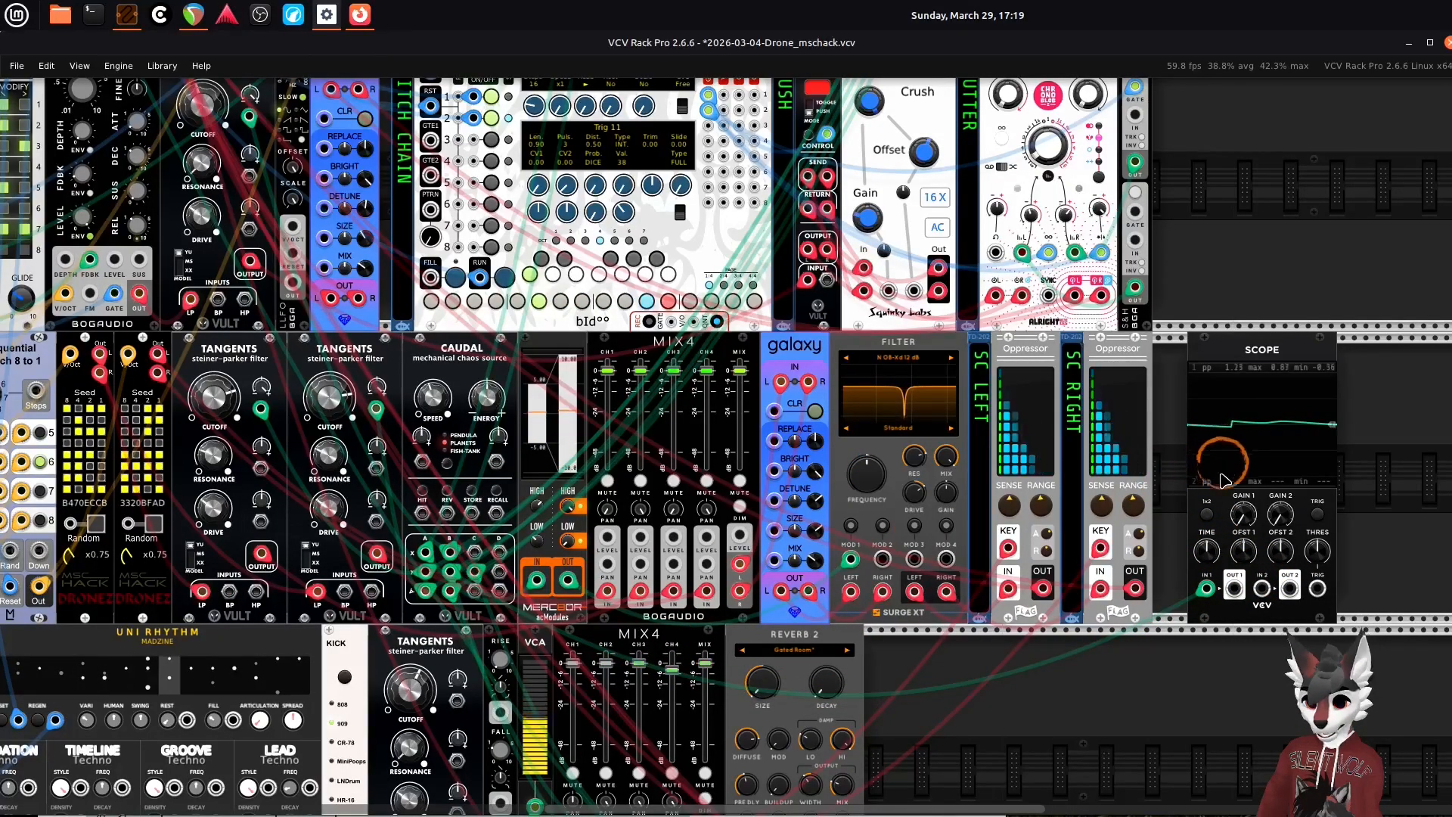
{"action": "left_click_drag", "start_coordinate": [1206, 550], "coordinate": [1207, 526]}
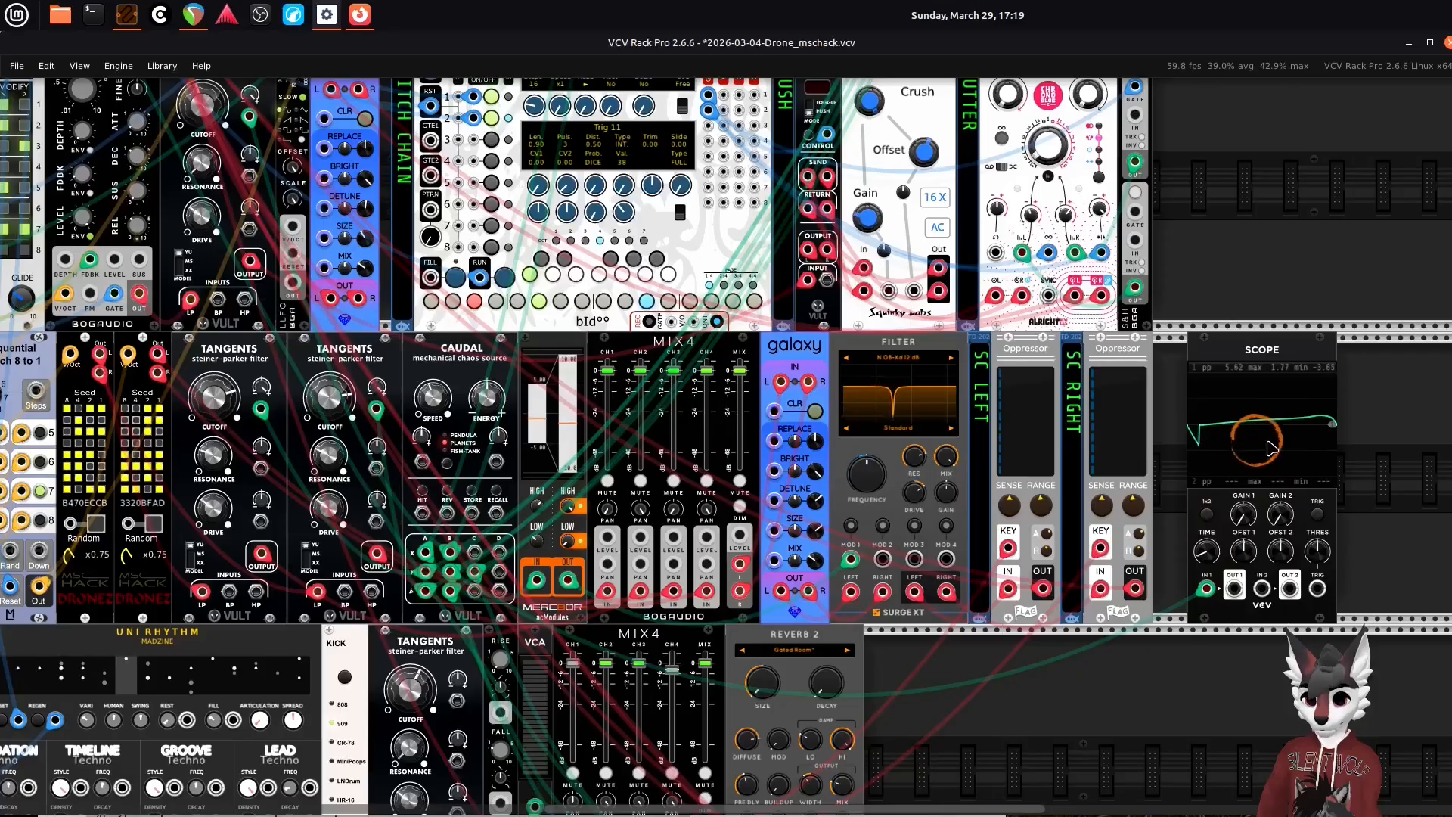
{"action": "scroll", "coordinate": [1271, 447], "scroll_direction": "up", "scroll_amount": 5}
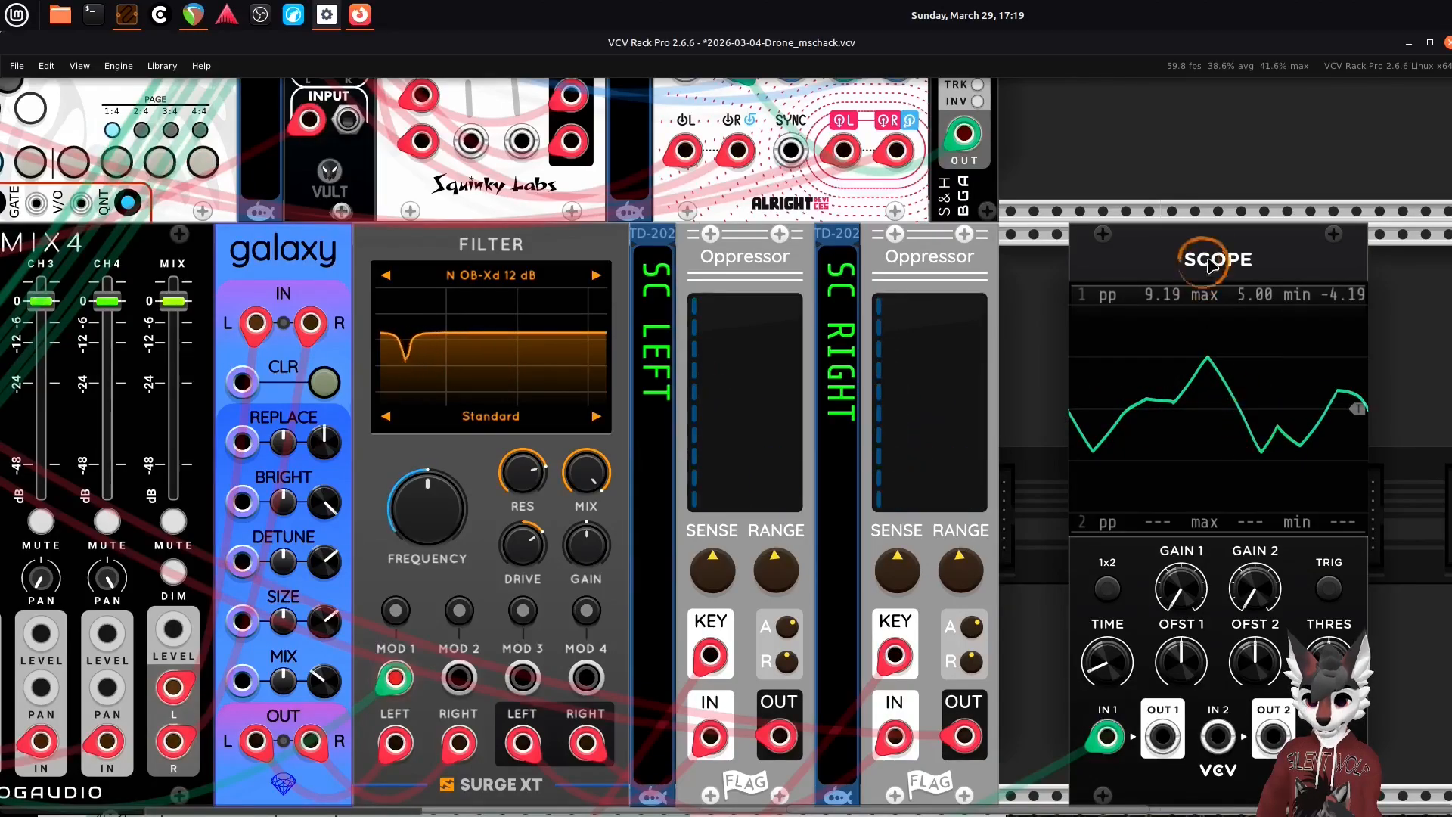
{"action": "scroll", "coordinate": [1213, 264], "scroll_direction": "down", "scroll_amount": 3}
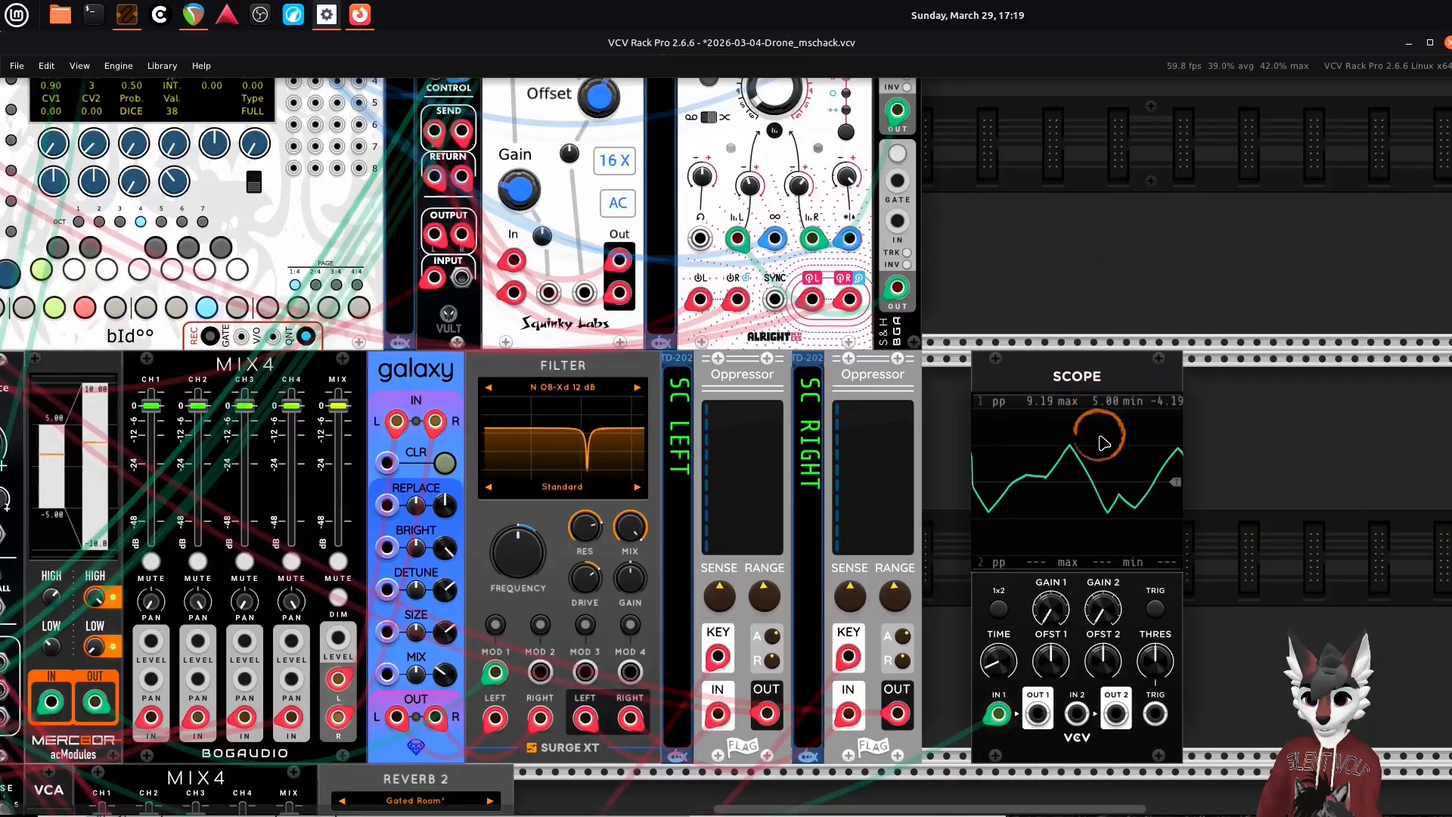
{"action": "scroll", "coordinate": [1031, 243], "scroll_direction": "down", "scroll_amount": 3}
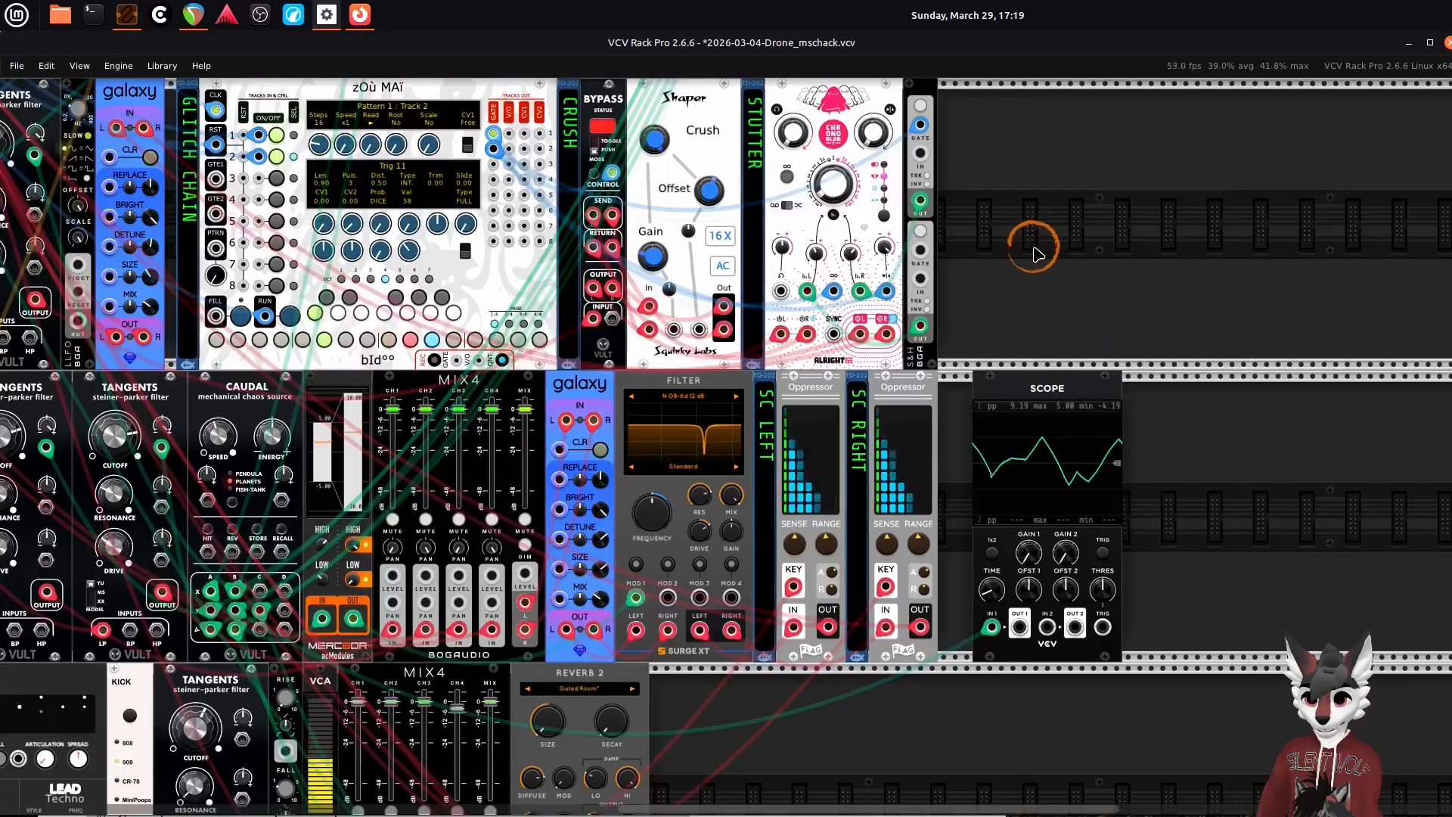
- Patch the Add5 output carrying the Caudal modulation into Scope input 2 to compare the offset signal with the original
{"action": "scroll", "coordinate": [1037, 253], "scroll_direction": "up", "scroll_amount": 10}
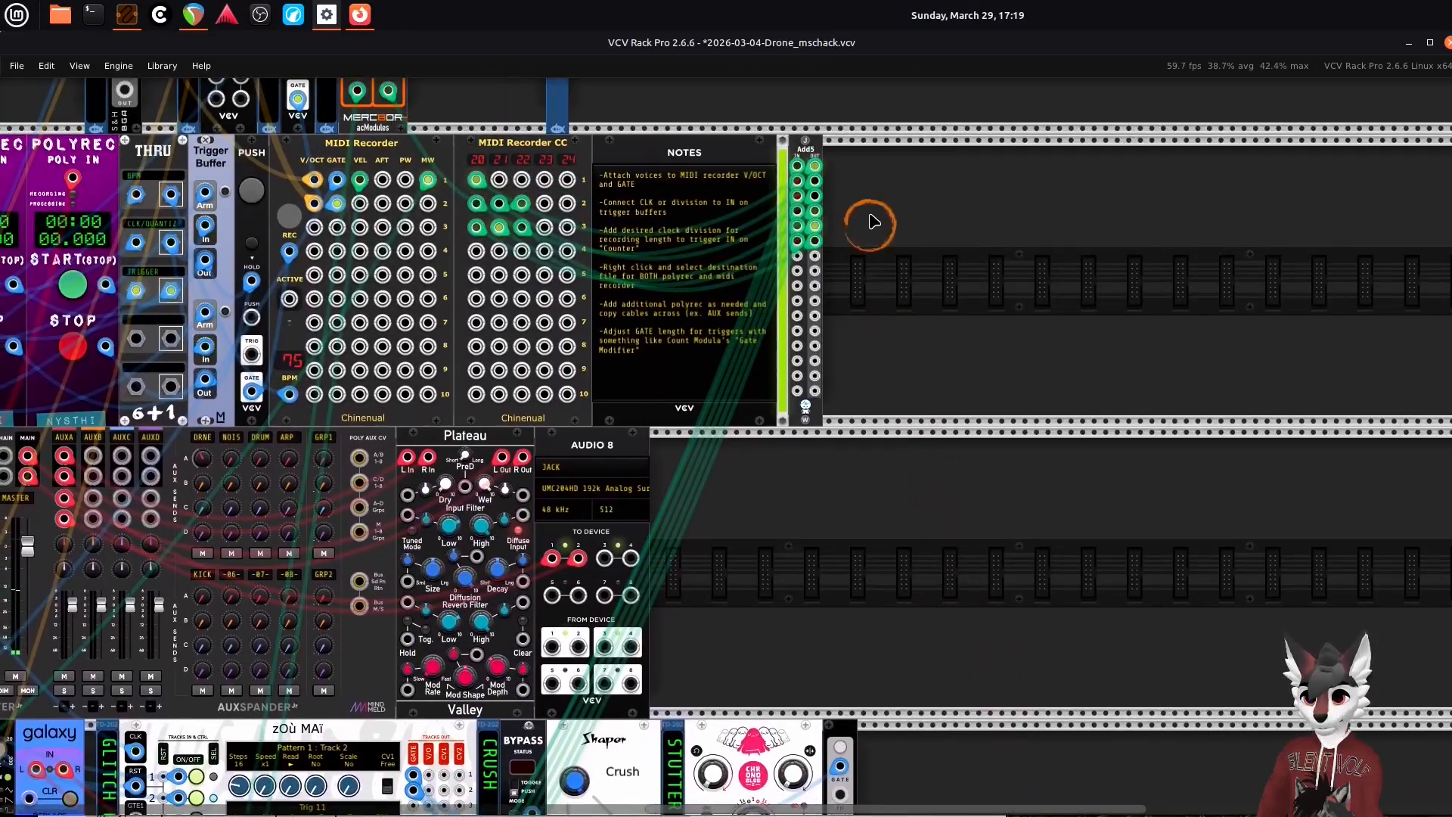
{"action": "scroll", "coordinate": [807, 150], "scroll_direction": "up", "scroll_amount": 2}
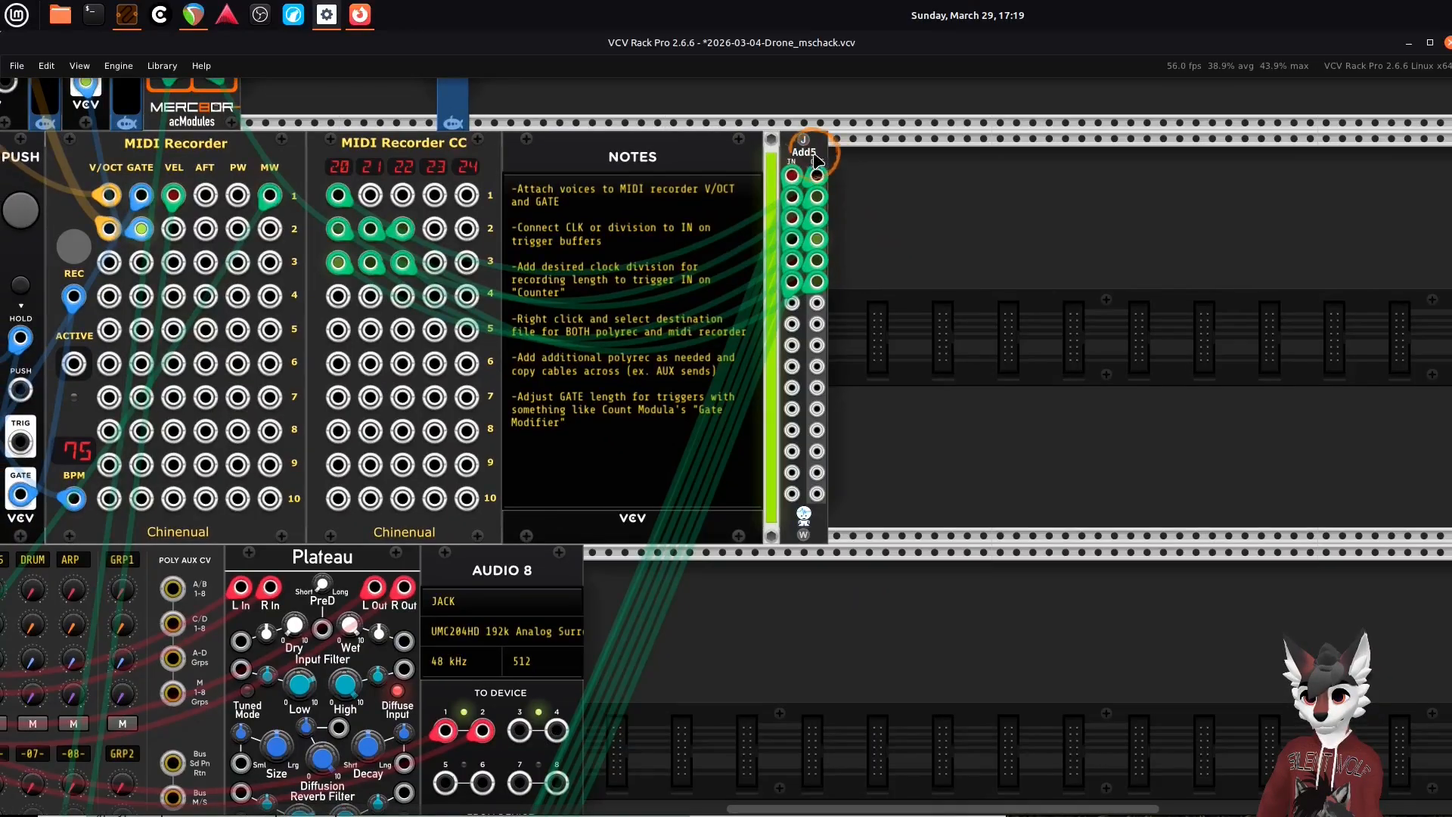
{"action": "right_click", "coordinate": [808, 148]}
{"action": "left_click", "coordinate": [881, 123]}
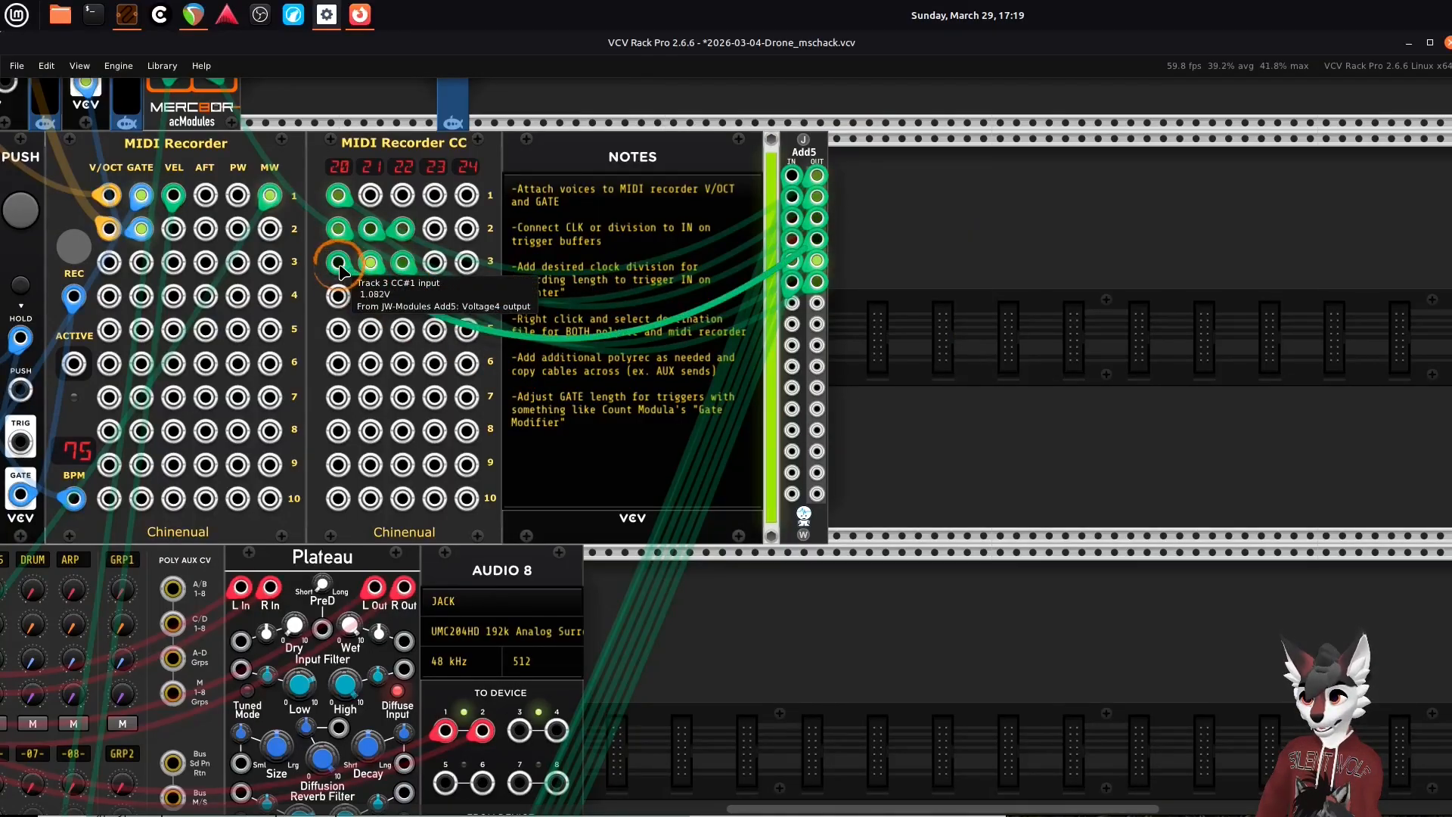
{"action": "mouse_move", "coordinate": [340, 269]}
{"action": "left_mouse_down"}
{"action": "mouse_move", "coordinate": [817, 578]}
{"action": "mouse_move", "coordinate": [869, 694]}
{"action": "mouse_move", "coordinate": [873, 806]}
{"action": "mouse_move", "coordinate": [1031, 762]}
{"action": "mouse_move", "coordinate": [1040, 787]}
{"action": "left_mouse_up"}
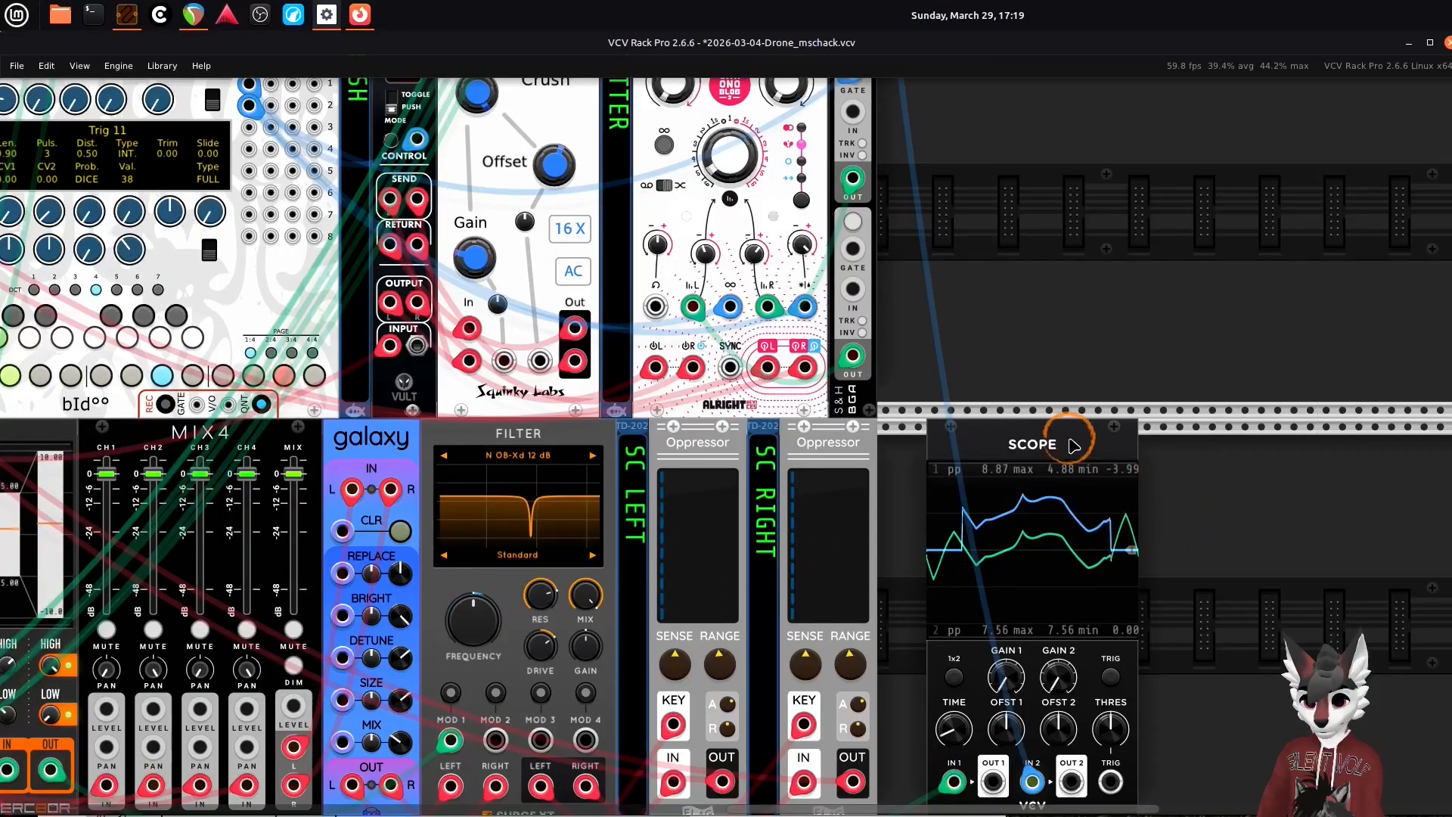
- Delete the Scope module from the patch
{"action": "right_click", "coordinate": [1073, 444]}
{"action": "left_click", "coordinate": [1111, 600]}
{"action": "left_click_drag", "start_coordinate": [998, 435], "coordinate": [1172, 401]}
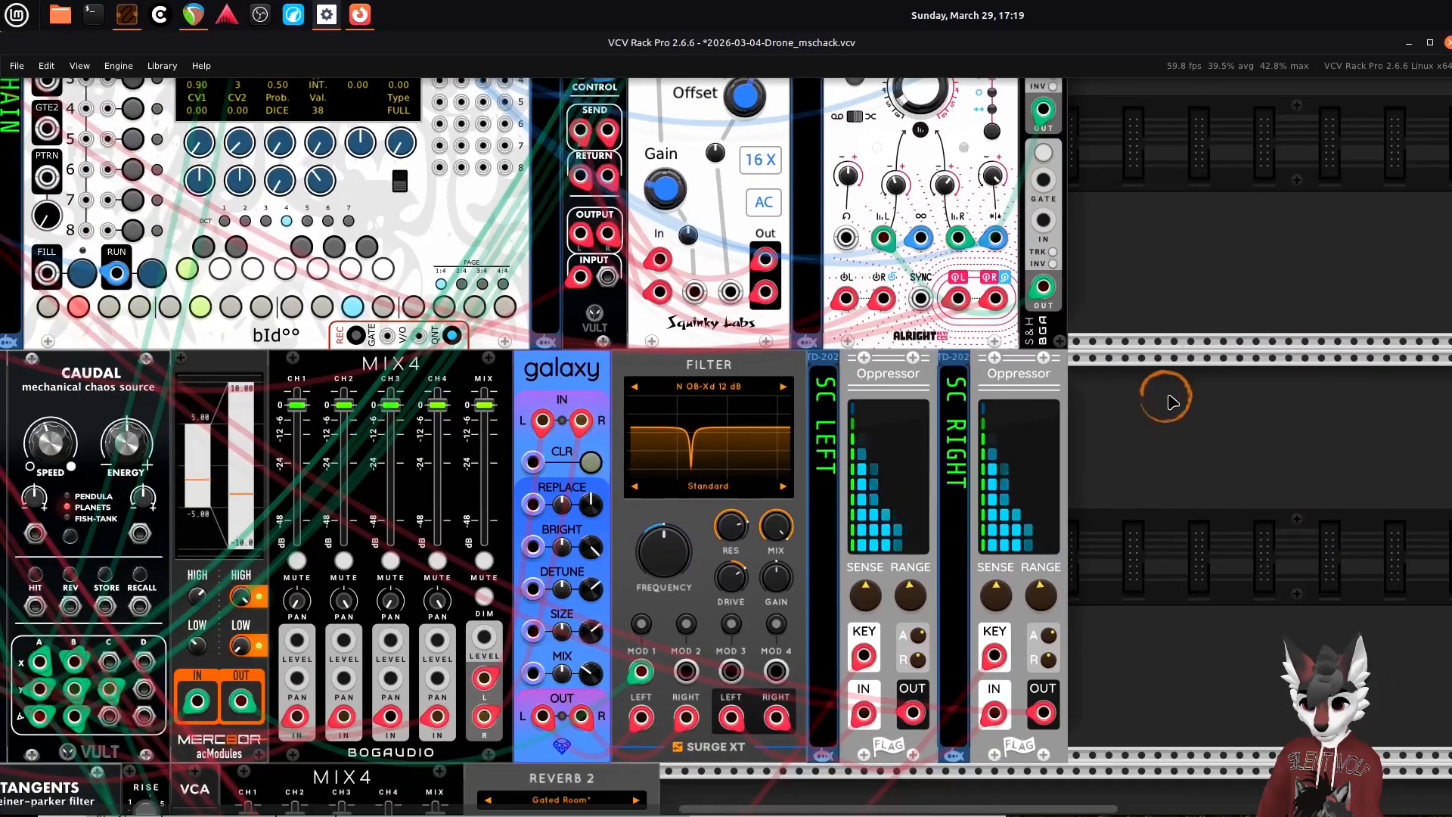
- Filter the module browser to the Chinenual brand and add DrumMap beside the DRUMS label above the MIDI Recorder row
{"action": "scroll", "coordinate": [1161, 393], "scroll_direction": "down", "scroll_amount": 6}
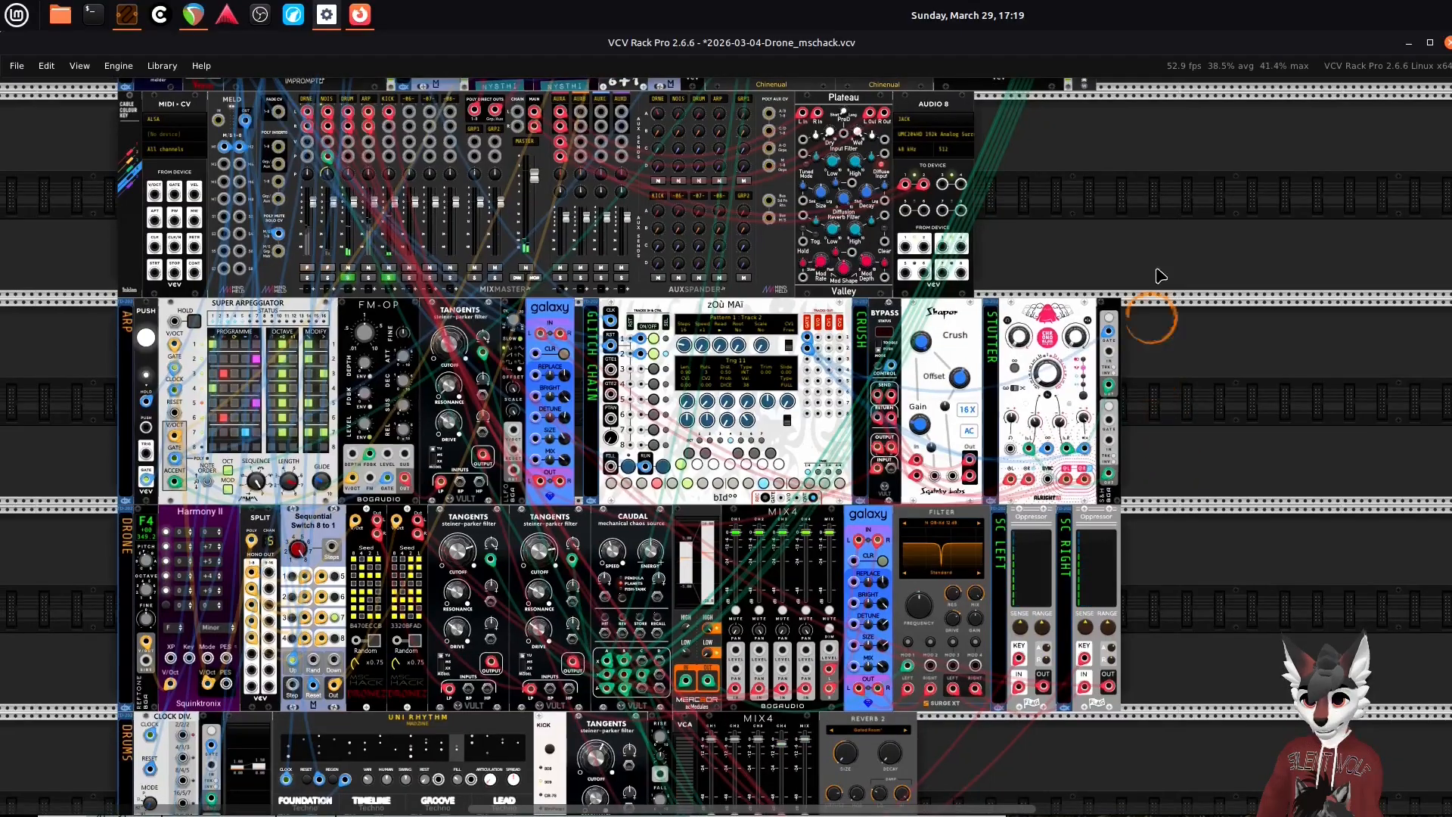
{"action": "left_click_drag", "start_coordinate": [1161, 276], "coordinate": [1138, 509]}
{"action": "scroll", "coordinate": [1058, 306], "scroll_direction": "up", "scroll_amount": 2}
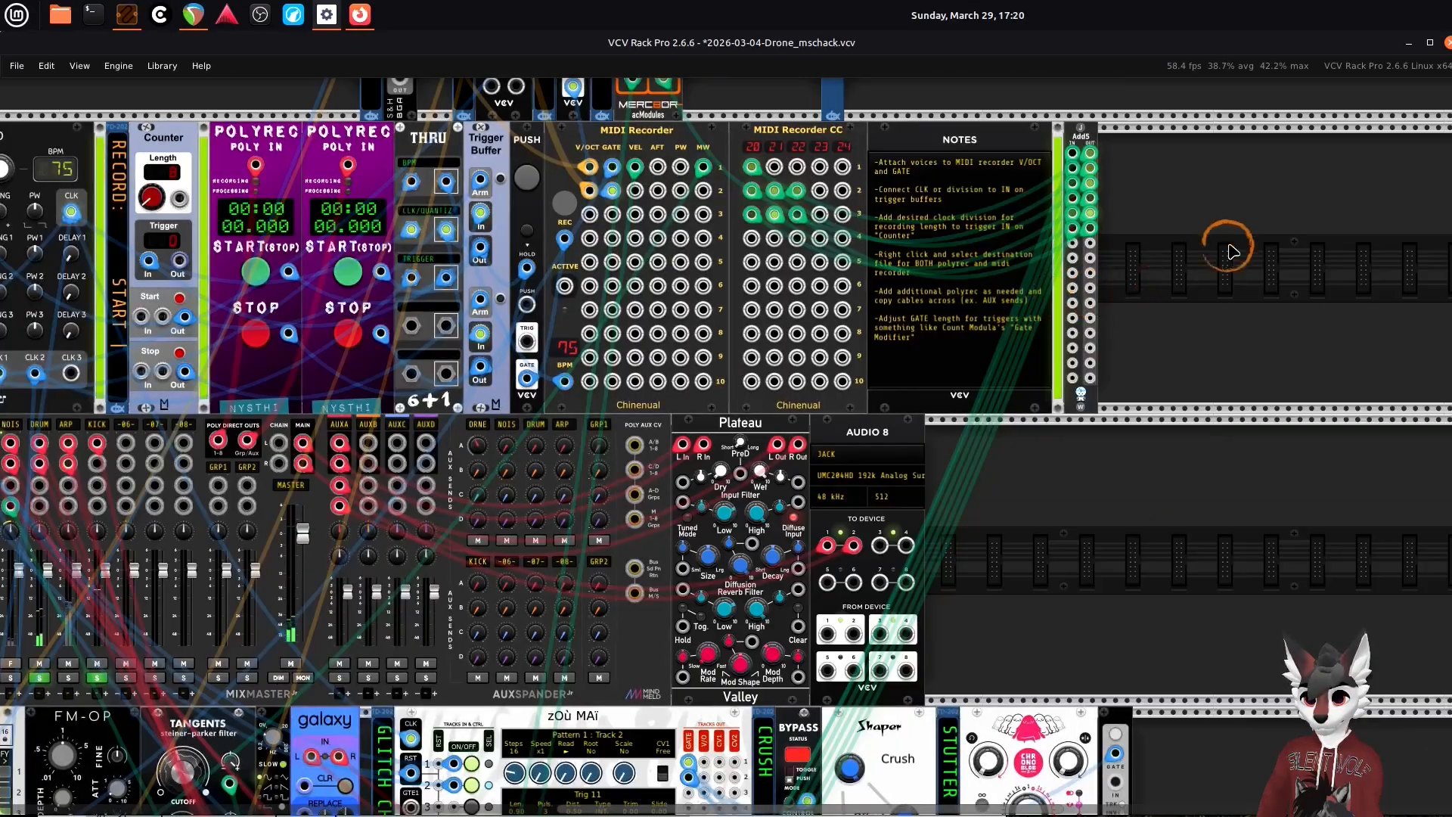
{"action": "left_click_drag", "start_coordinate": [1225, 243], "coordinate": [1267, 411]}
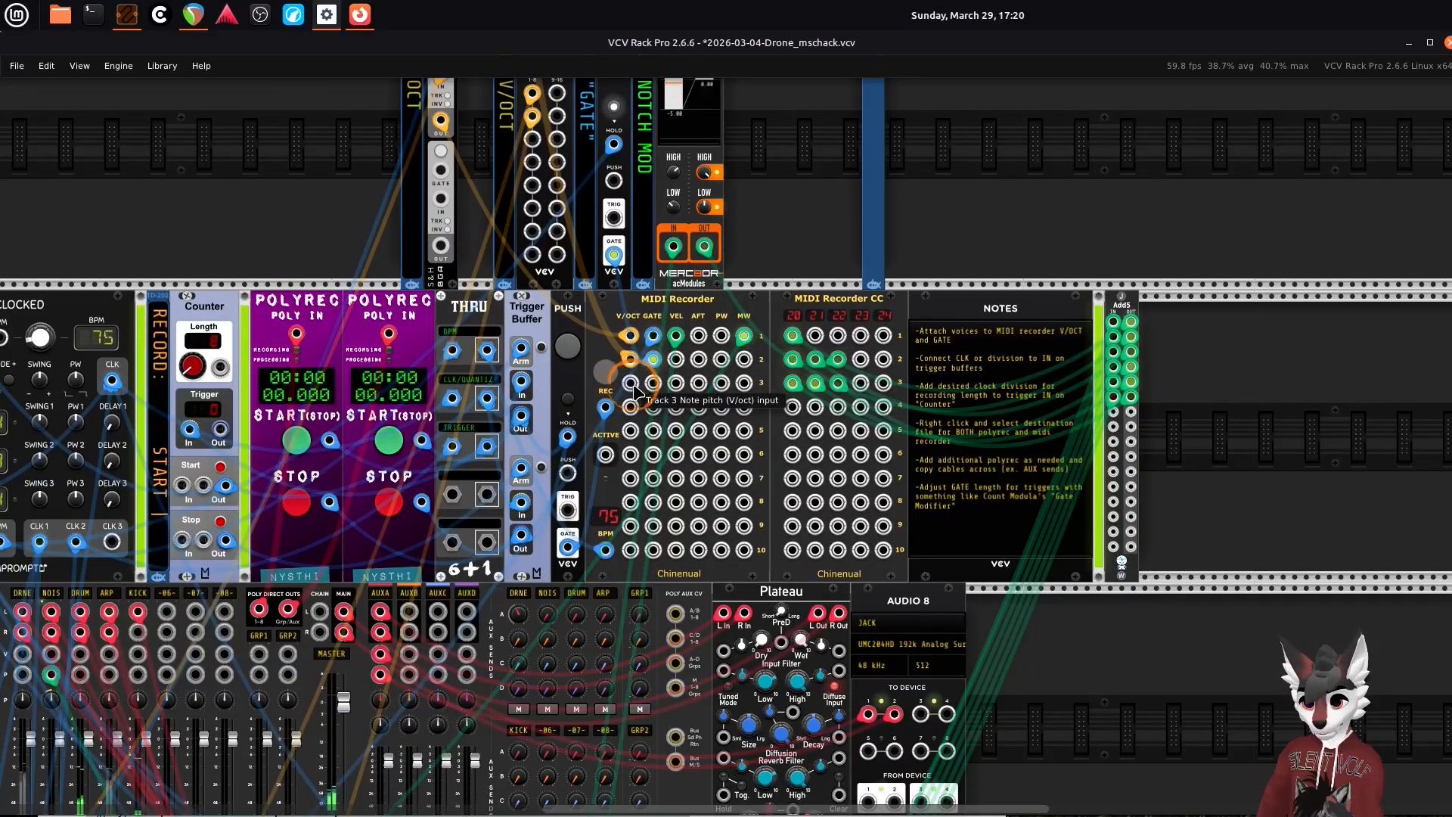
{"action": "scroll", "coordinate": [634, 390], "scroll_direction": "up", "scroll_amount": 2}
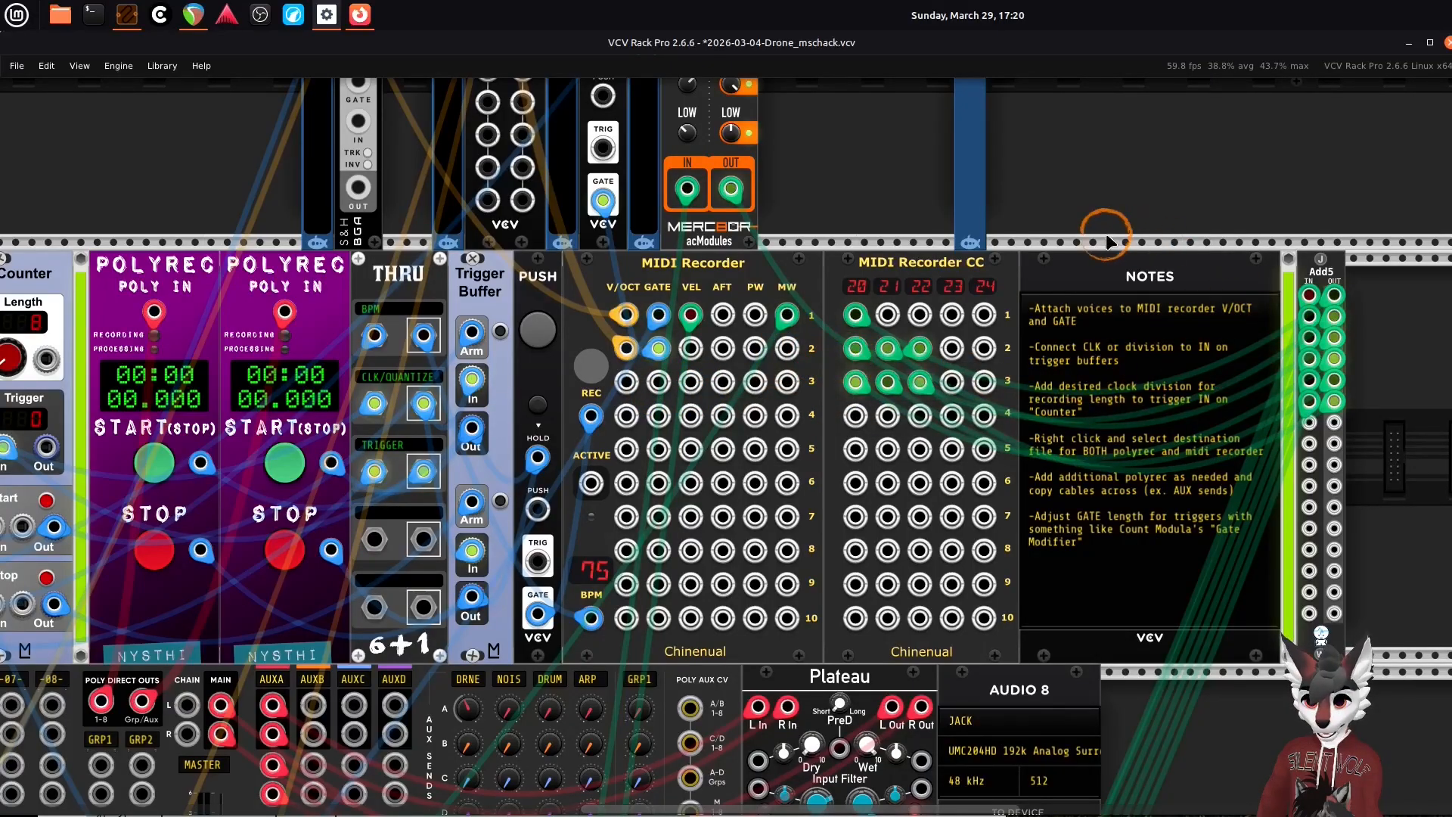
{"action": "left_click", "coordinate": [17, 66]}
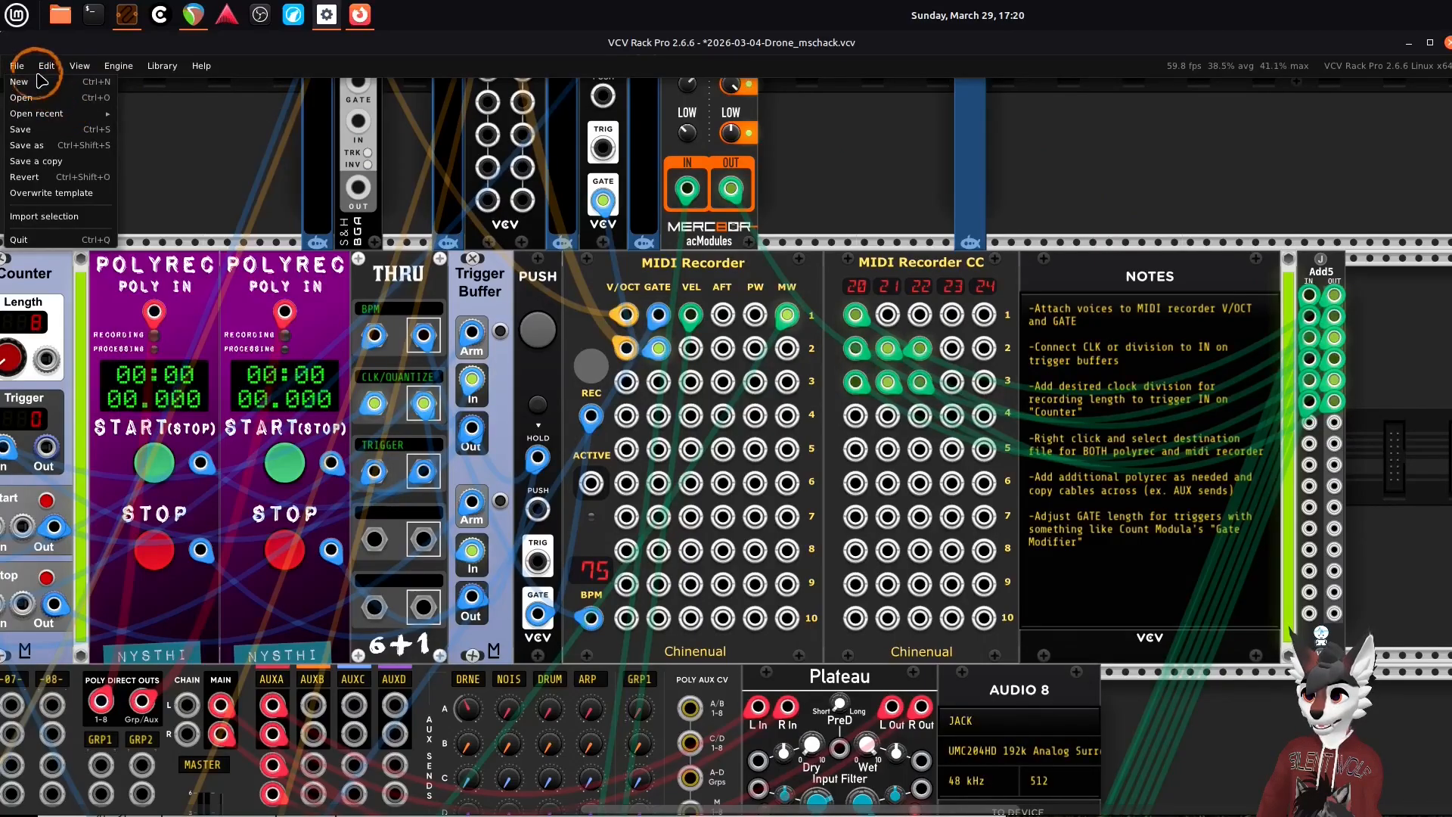
{"action": "left_click", "coordinate": [278, 155]}
{"action": "right_click", "coordinate": [1036, 191]}
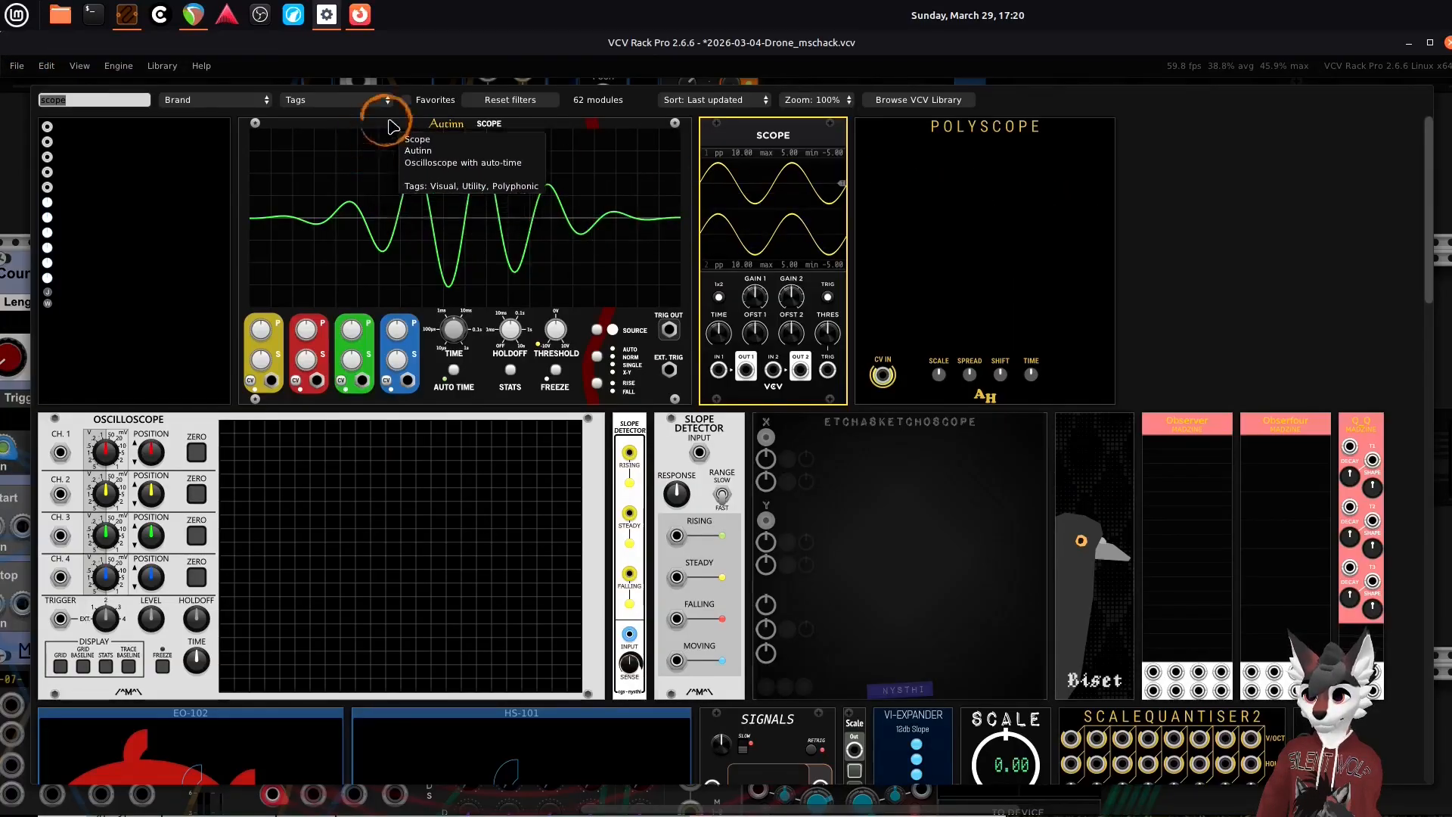
{"action": "key", "text": "BackSpace"}
{"action": "left_click", "coordinate": [190, 111]}
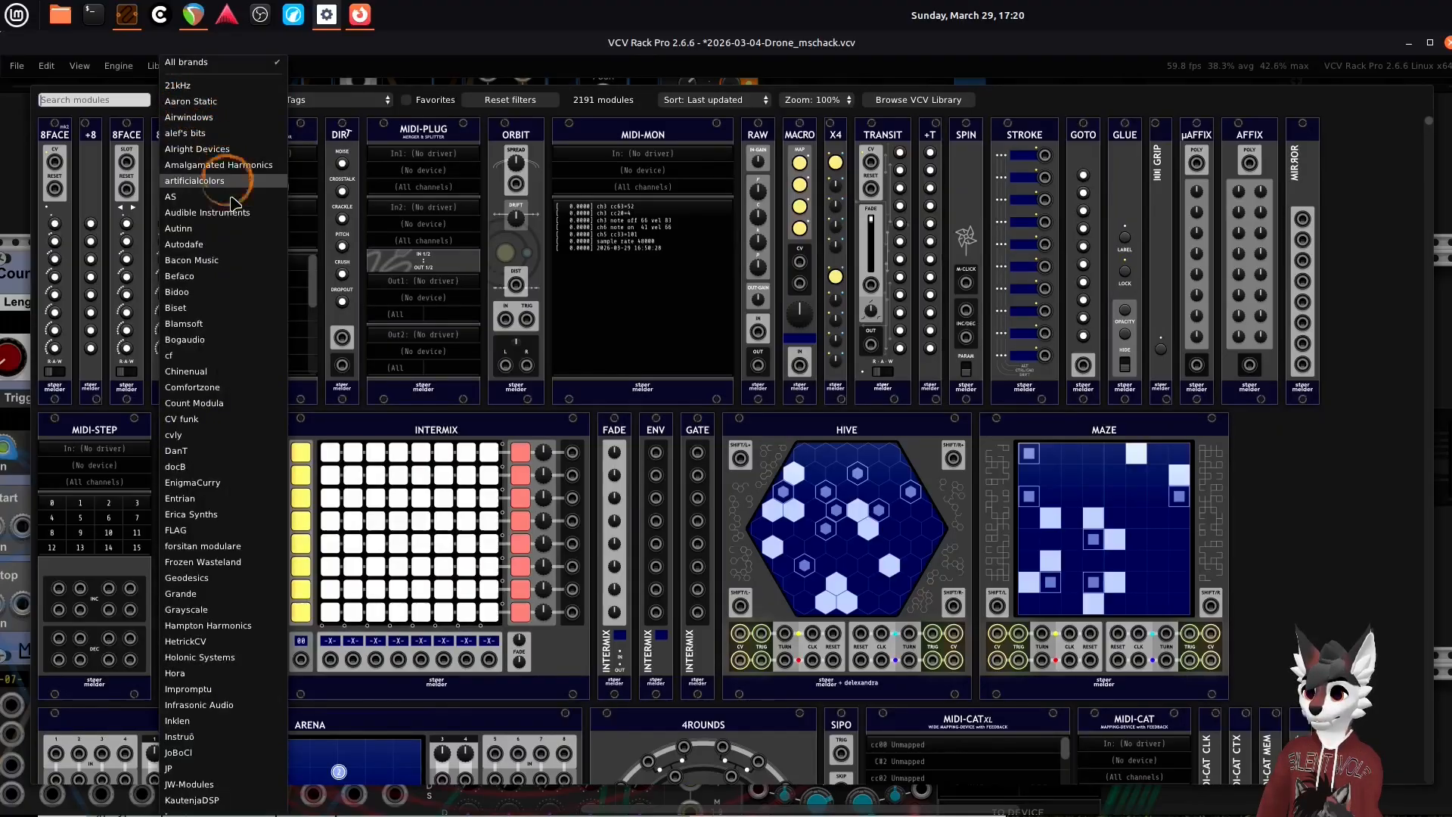
{"action": "left_click", "coordinate": [231, 373]}
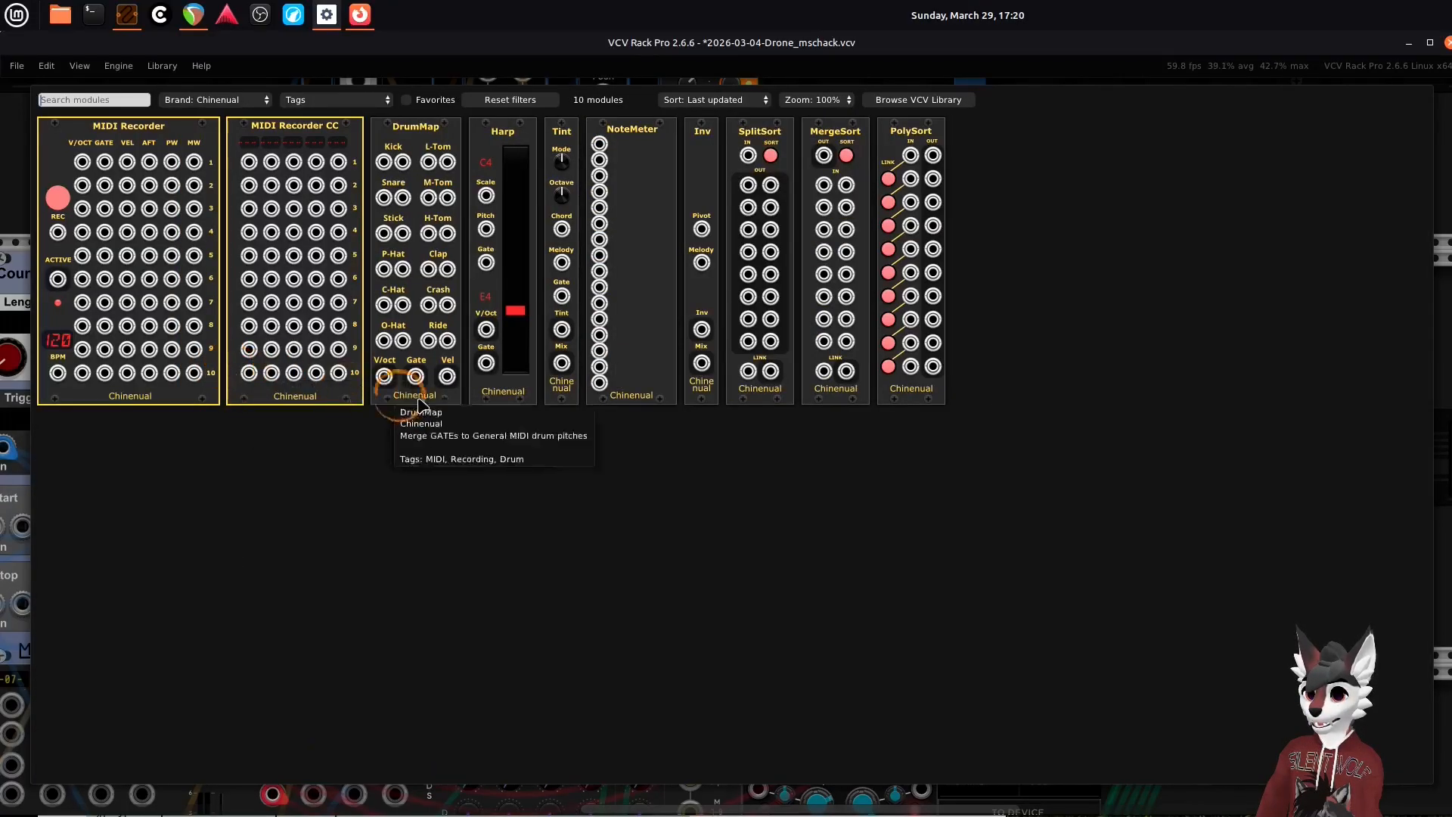
{"action": "left_click", "coordinate": [423, 201]}
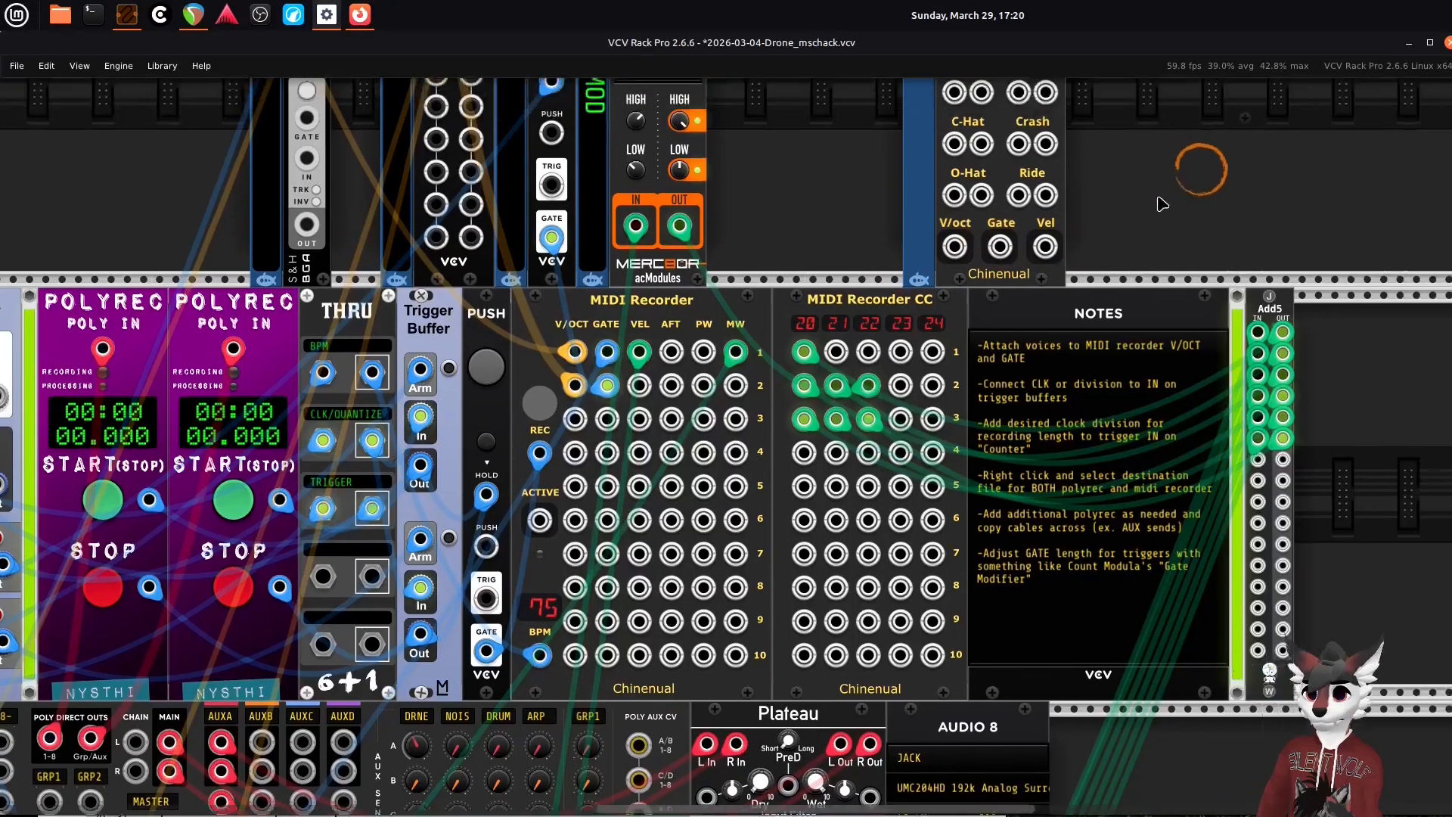
- Examine the DrumMap's drum inputs and pull trial cables from its V/oct and Vel outputs without connecting them
{"action": "scroll", "coordinate": [801, 351], "scroll_direction": "up", "scroll_amount": 3}
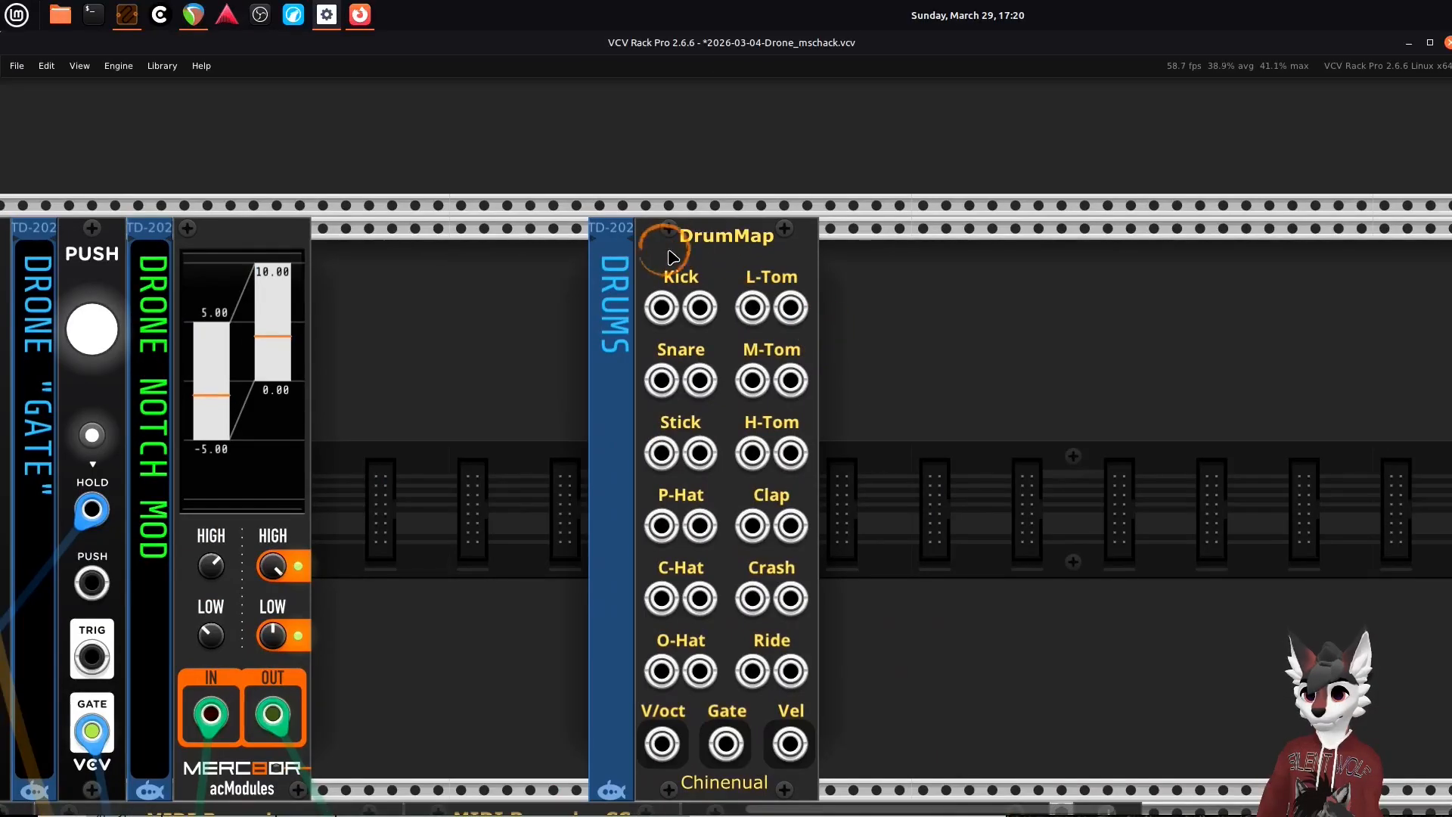
{"action": "scroll", "coordinate": [901, 314], "scroll_direction": "down", "scroll_amount": 1}
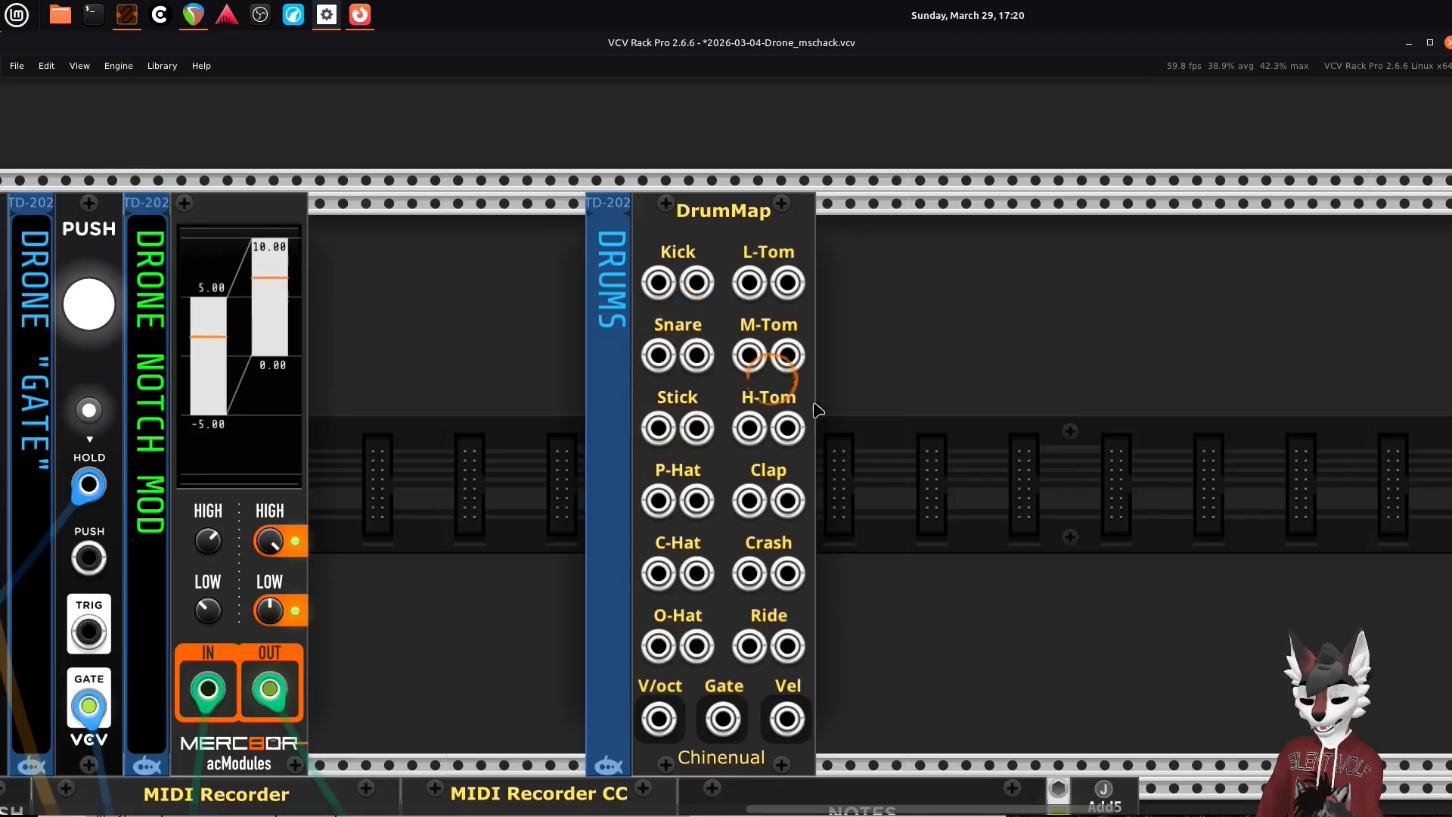
{"action": "scroll", "coordinate": [901, 416], "scroll_direction": "down", "scroll_amount": 3}
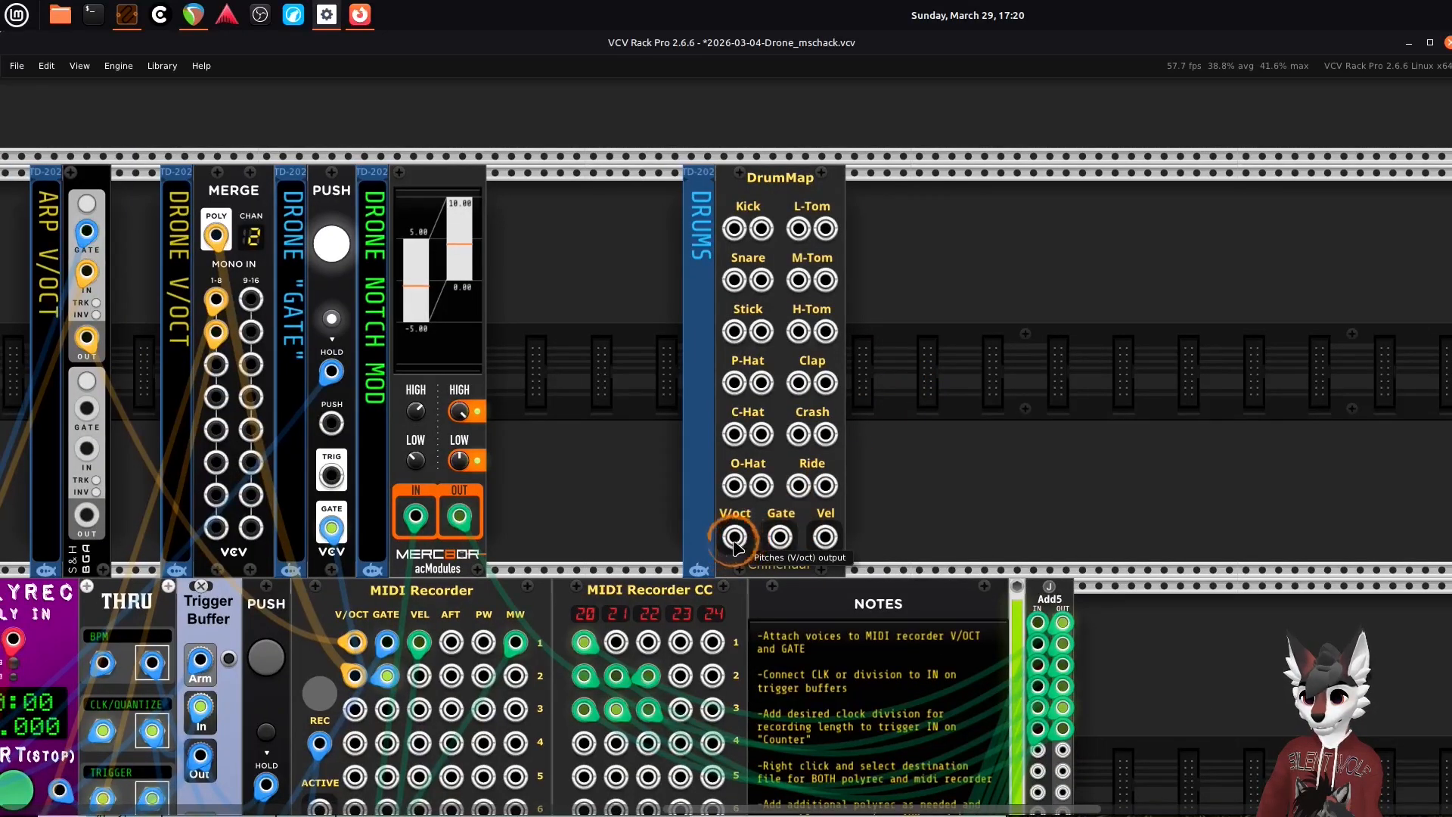
{"action": "left_click_drag", "start_coordinate": [736, 539], "coordinate": [764, 530]}
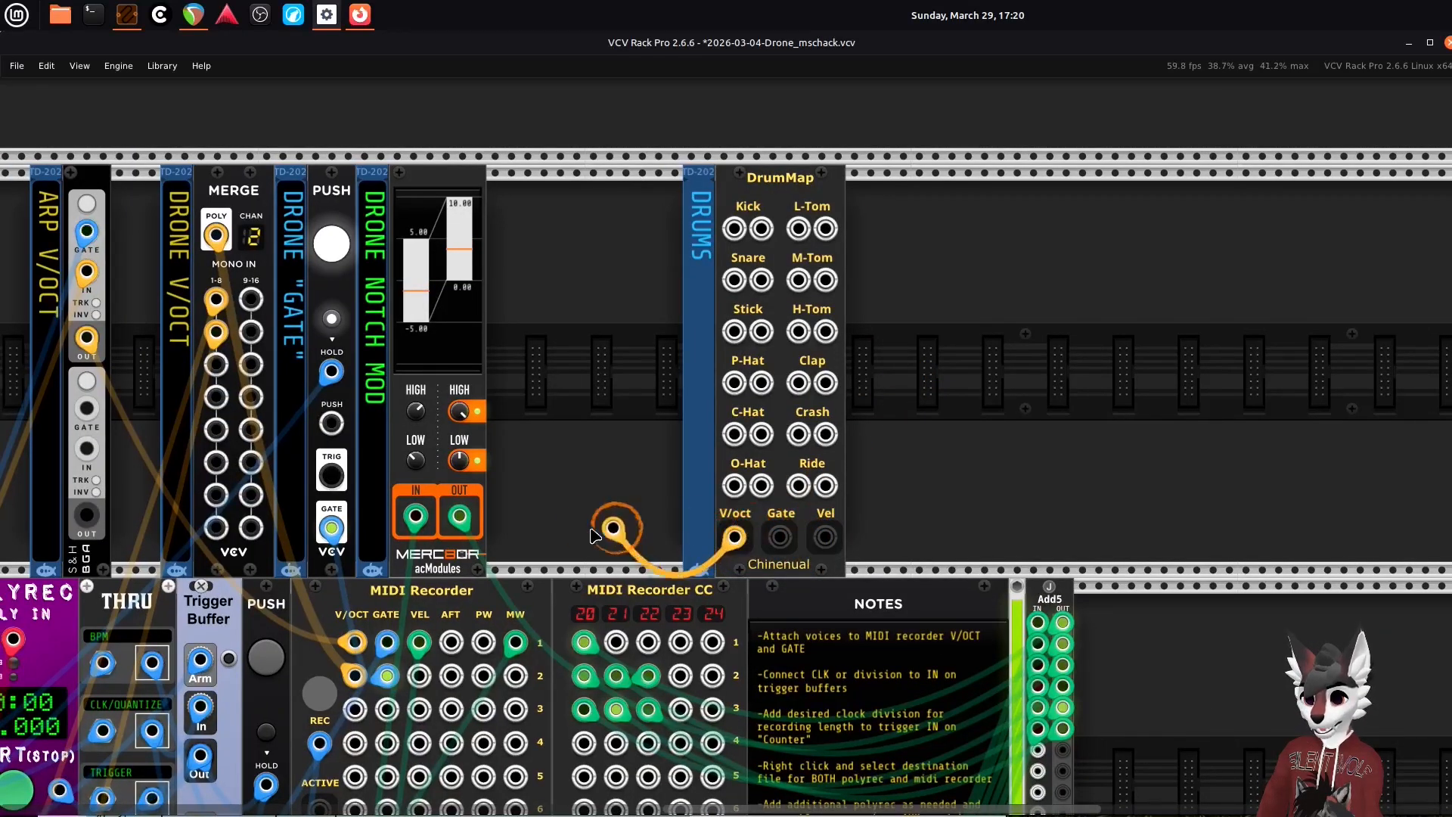
{"action": "left_click_drag", "start_coordinate": [591, 527], "coordinate": [597, 530]}
{"action": "left_click_drag", "start_coordinate": [825, 537], "coordinate": [954, 499]}
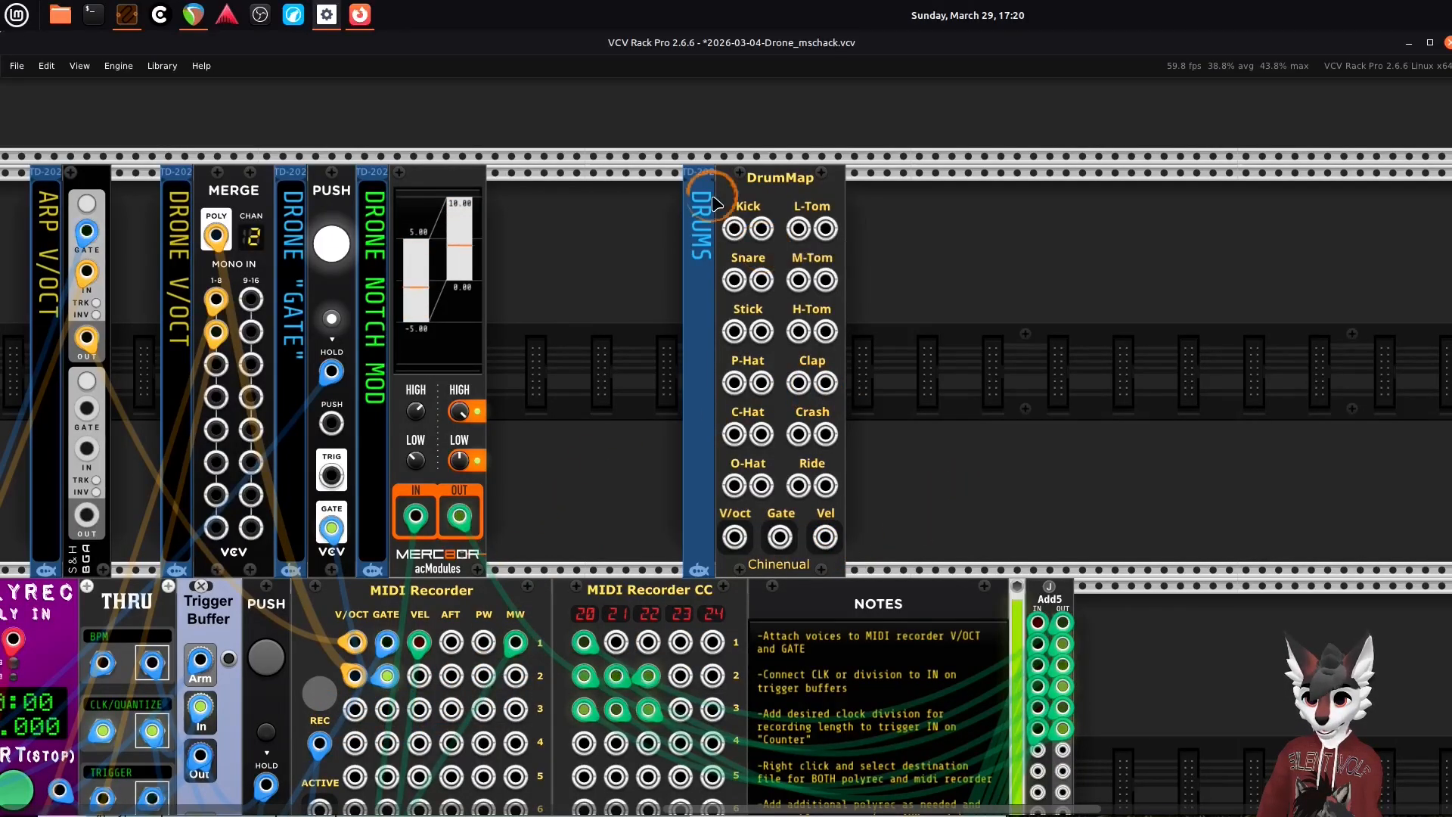
- Move the DrumMap module down into the drums row, beside Reverb 2
{"action": "scroll", "coordinate": [648, 324], "scroll_direction": "down", "scroll_amount": 3}
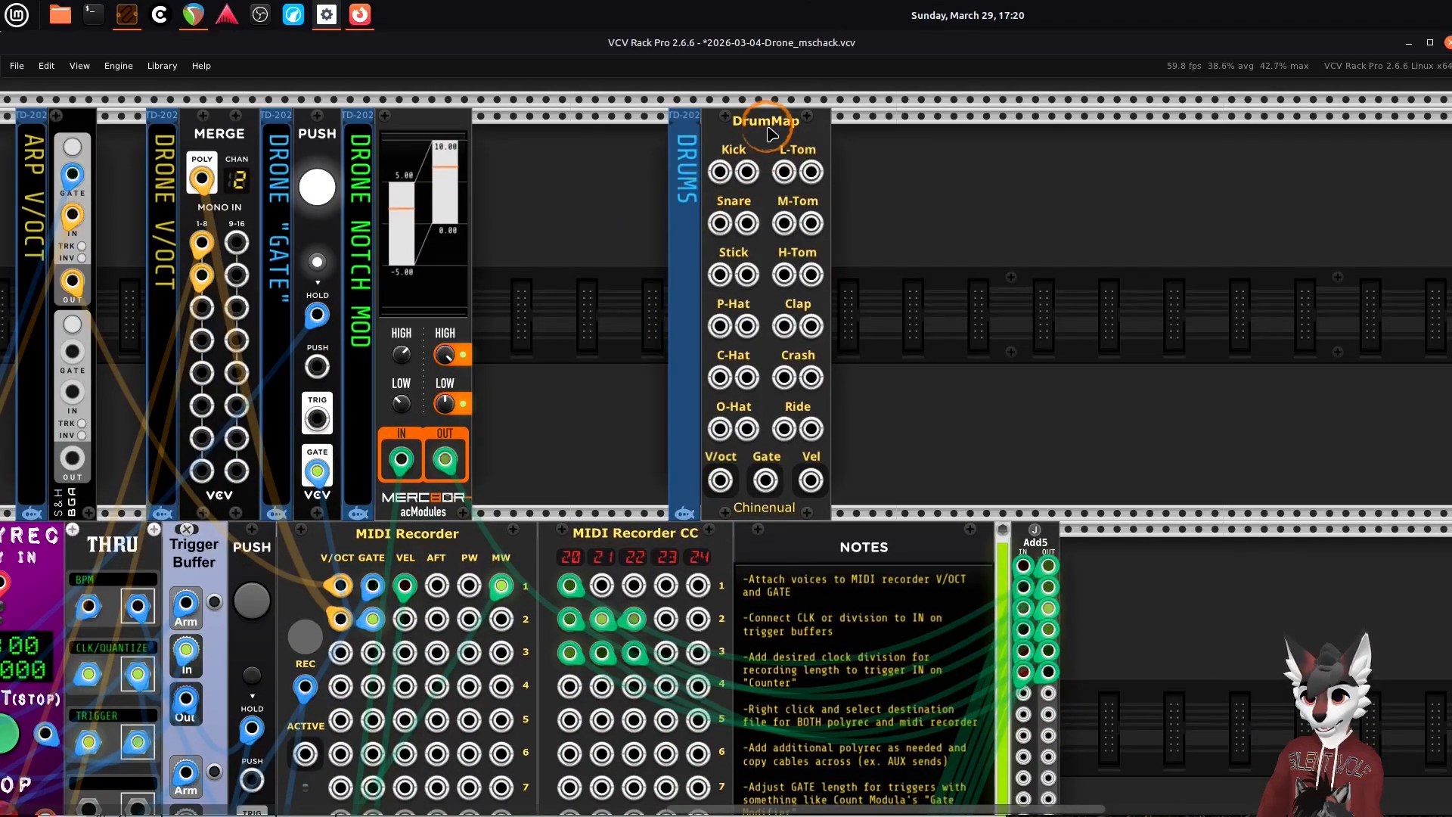
{"action": "scroll", "coordinate": [768, 130], "scroll_direction": "down", "scroll_amount": 2}
{"action": "left_click_drag", "start_coordinate": [770, 125], "coordinate": [800, 630]}
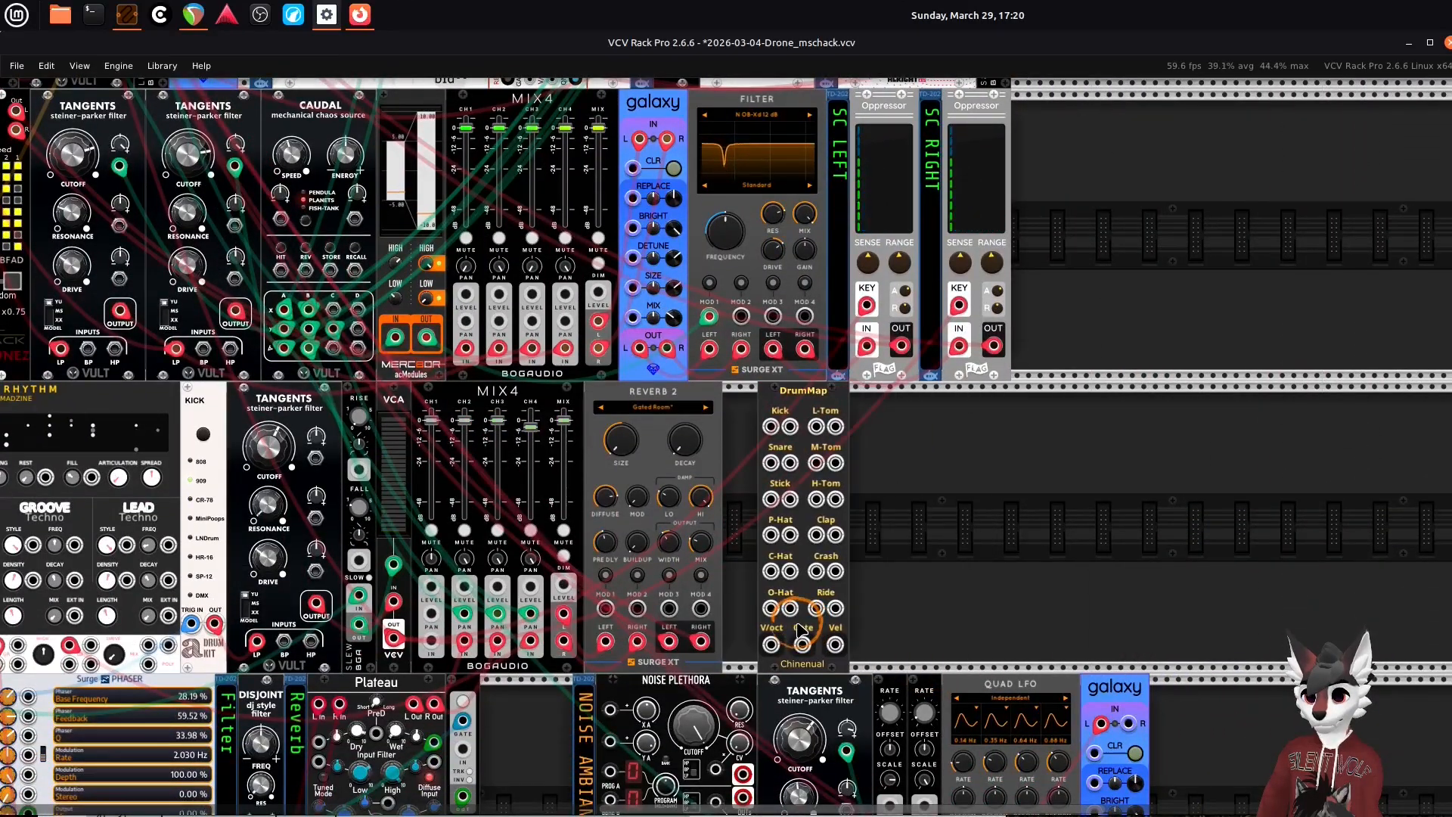
- Move the DrumMap module between the UNI RHYTHM and KICK modules in the drums row
{"action": "left_click_drag", "start_coordinate": [936, 577], "coordinate": [1269, 506]}
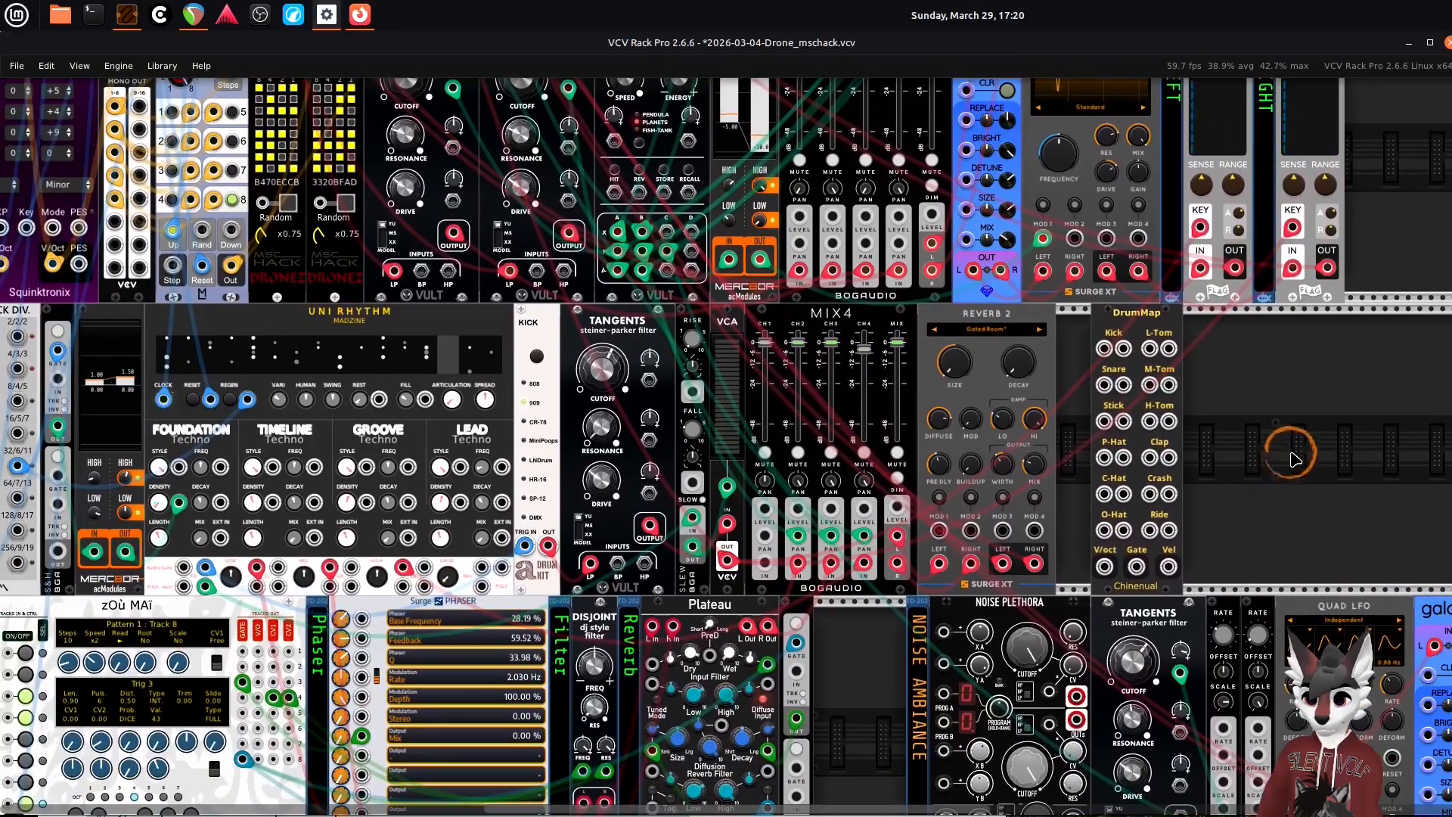
{"action": "scroll", "coordinate": [1255, 422], "scroll_direction": "up", "scroll_amount": 2}
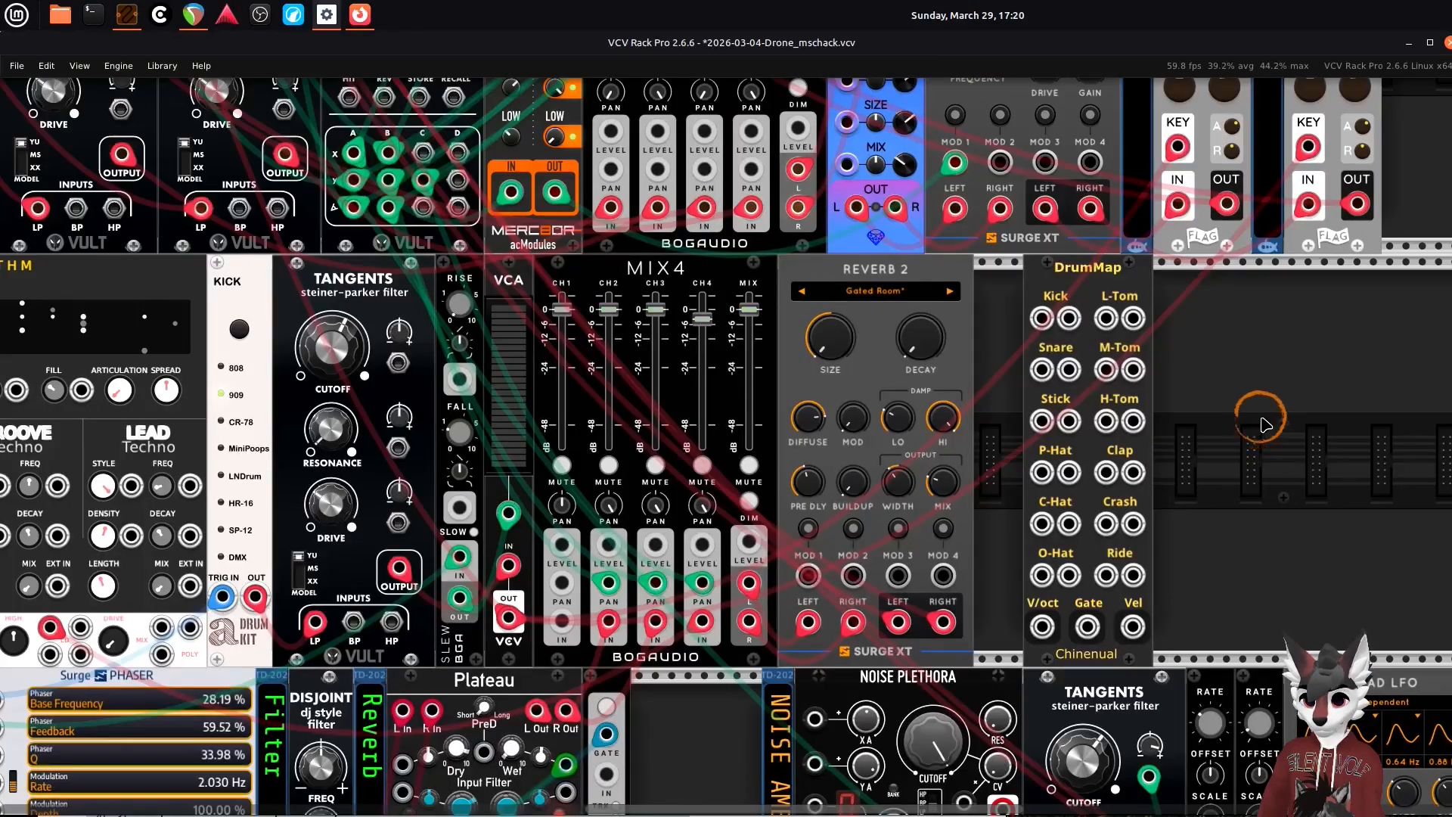
{"action": "left_click_drag", "start_coordinate": [1258, 420], "coordinate": [1417, 391]}
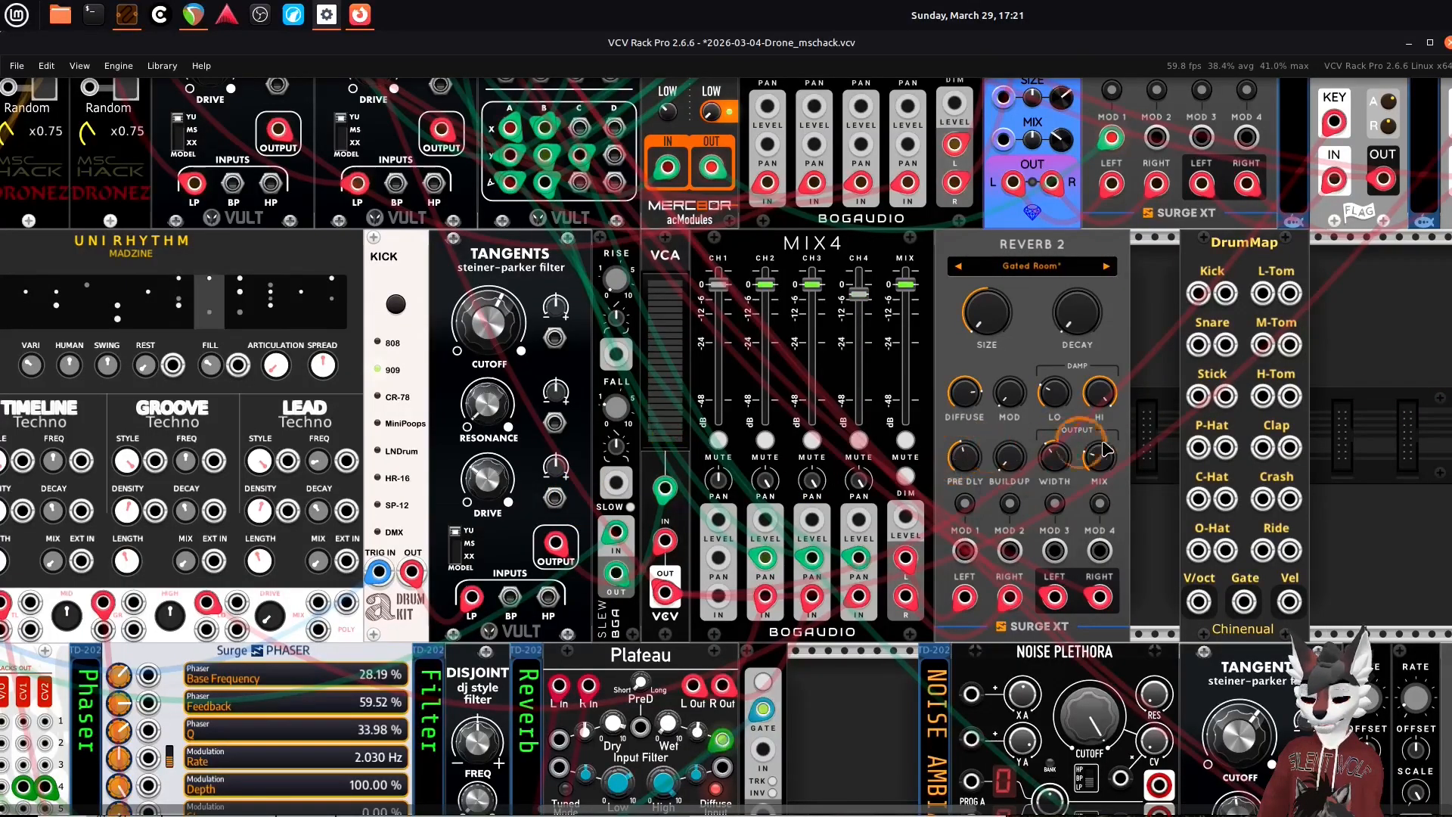
{"action": "left_click", "coordinate": [1219, 266]}
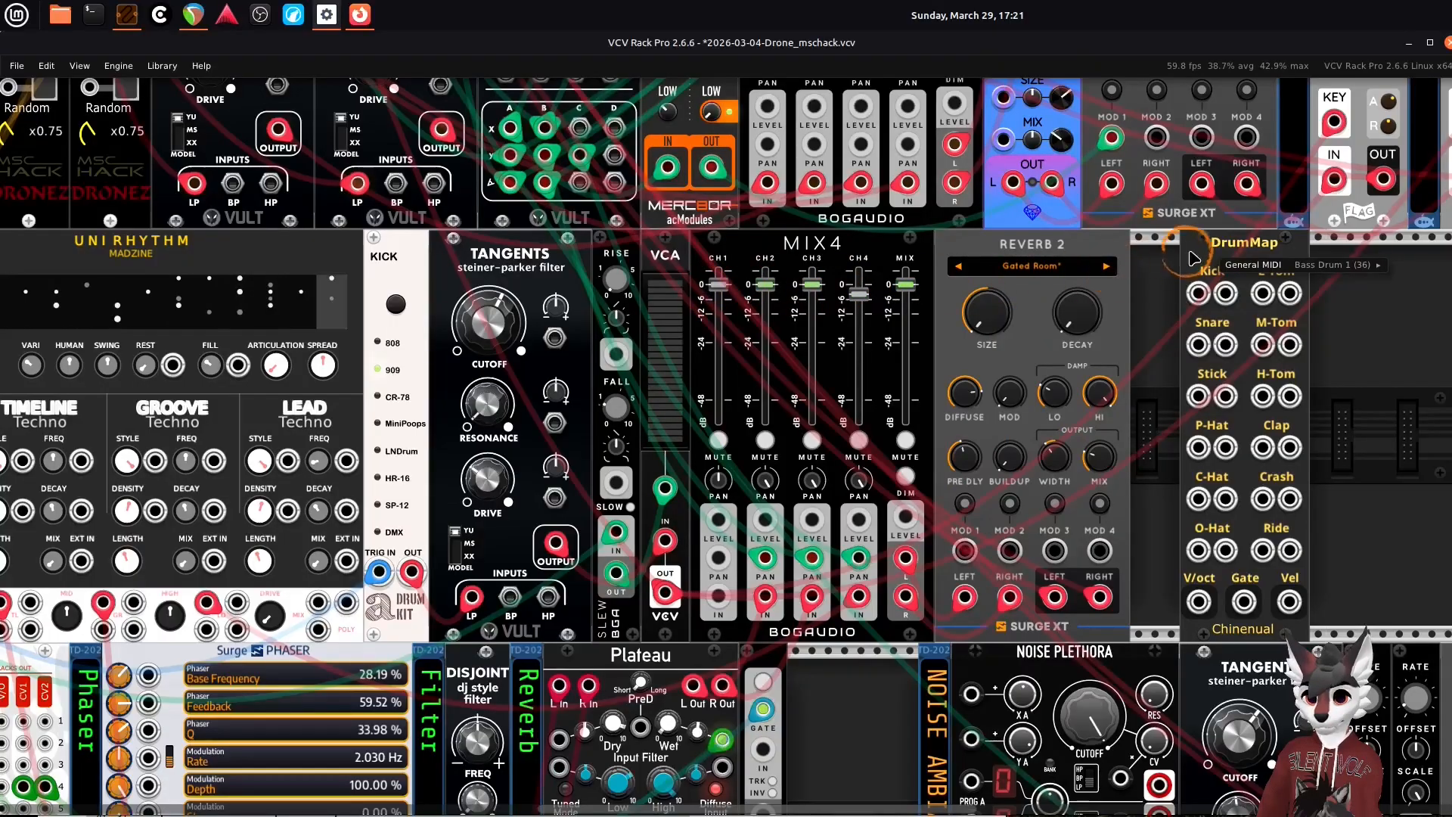
{"action": "left_click_drag", "start_coordinate": [1204, 259], "coordinate": [379, 293]}
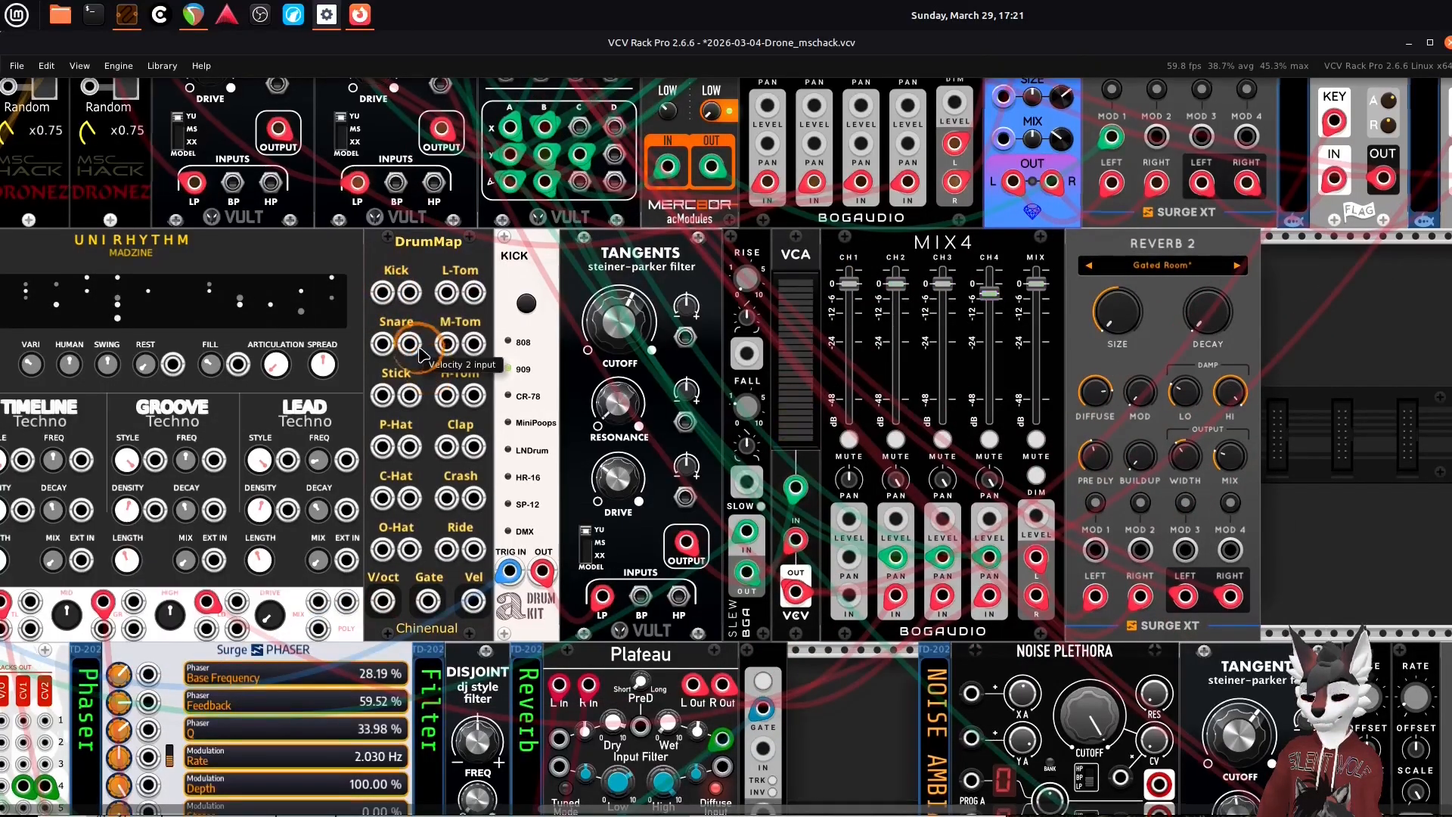
{"action": "left_click_drag", "start_coordinate": [424, 356], "coordinate": [785, 369]}
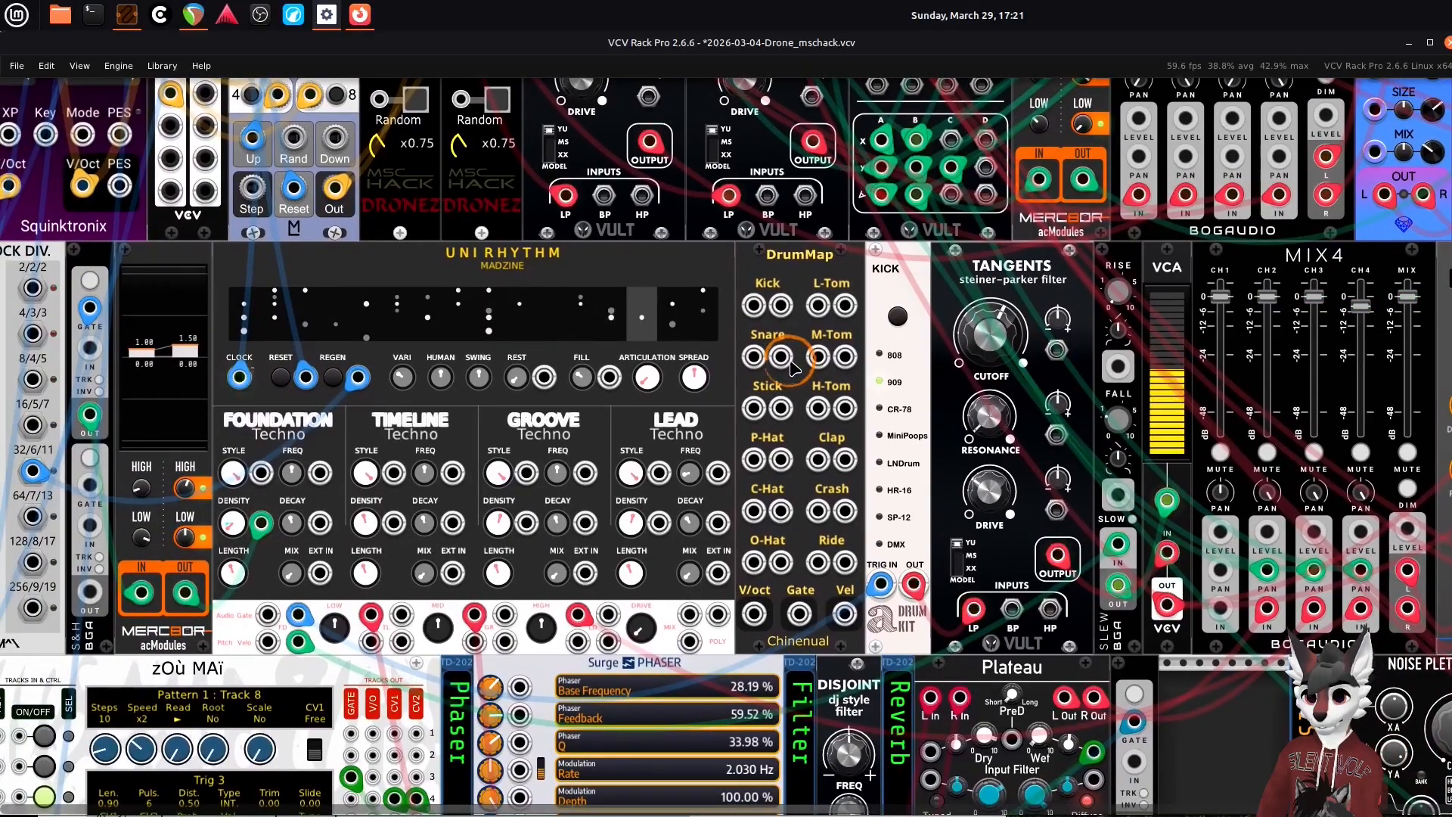
{"action": "scroll", "coordinate": [787, 369], "scroll_direction": "up", "scroll_amount": 2}
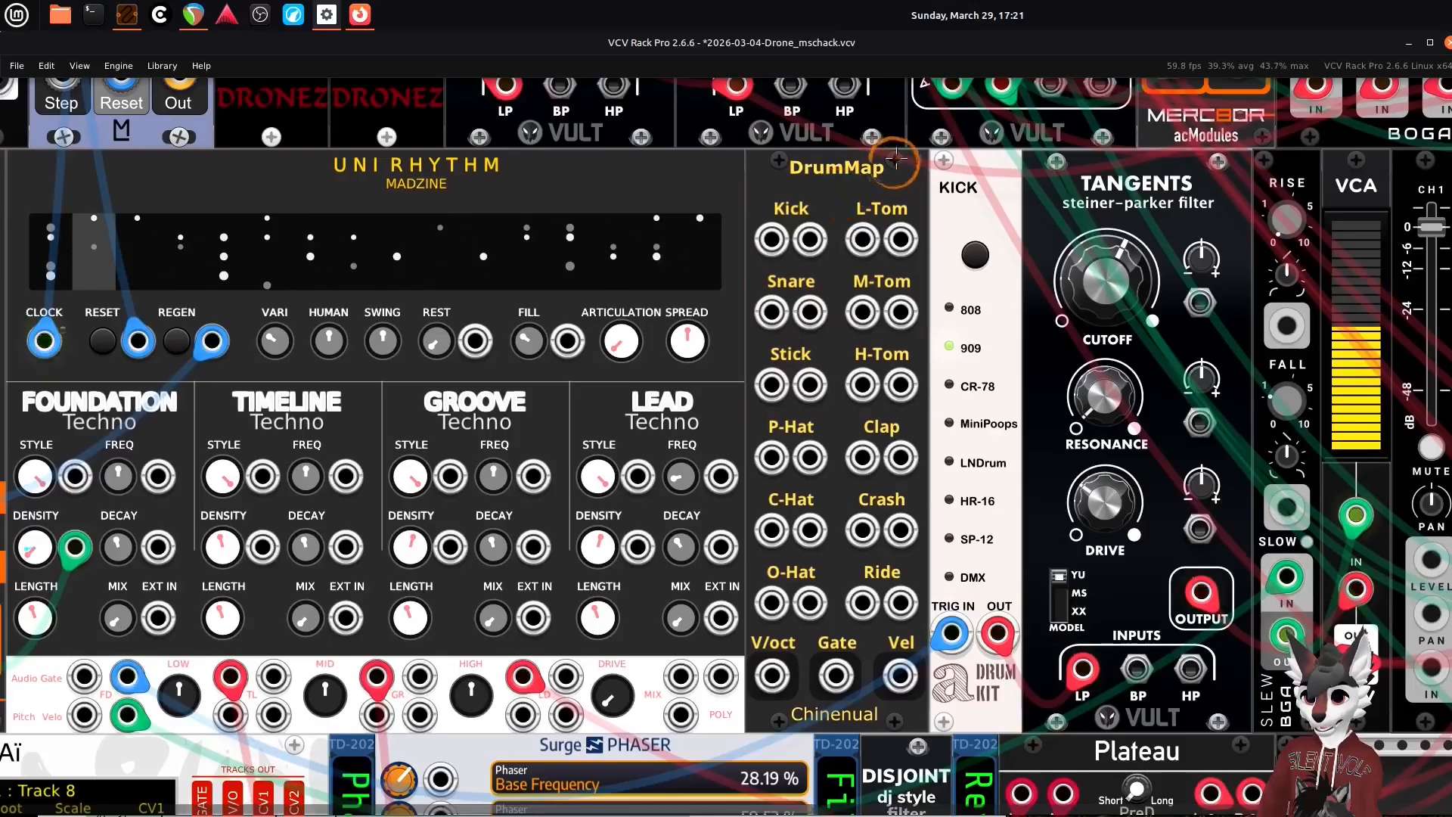
{"action": "key", "text": "F9"}
{"action": "mouse_move", "coordinate": [906, 142]}
{"action": "left_mouse_down"}
{"action": "mouse_move", "coordinate": [664, 375]}
{"action": "mouse_move", "coordinate": [908, 635]}
{"action": "mouse_move", "coordinate": [1005, 249]}
{"action": "mouse_move", "coordinate": [907, 181]}
{"action": "mouse_move", "coordinate": [945, 204]}
{"action": "left_mouse_up"}
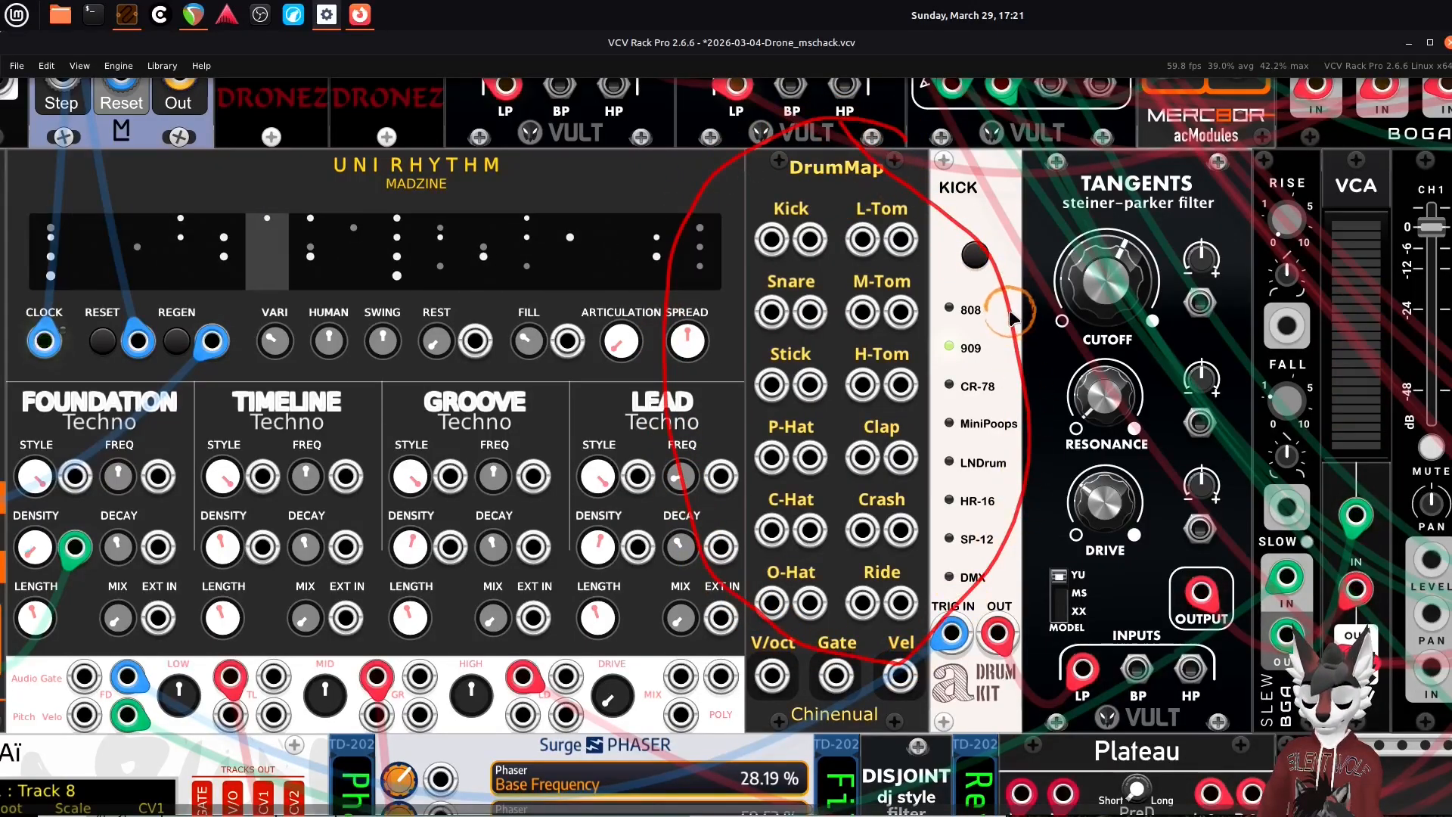
{"action": "key", "text": "shift+F9"}
{"action": "key", "text": "F9"}
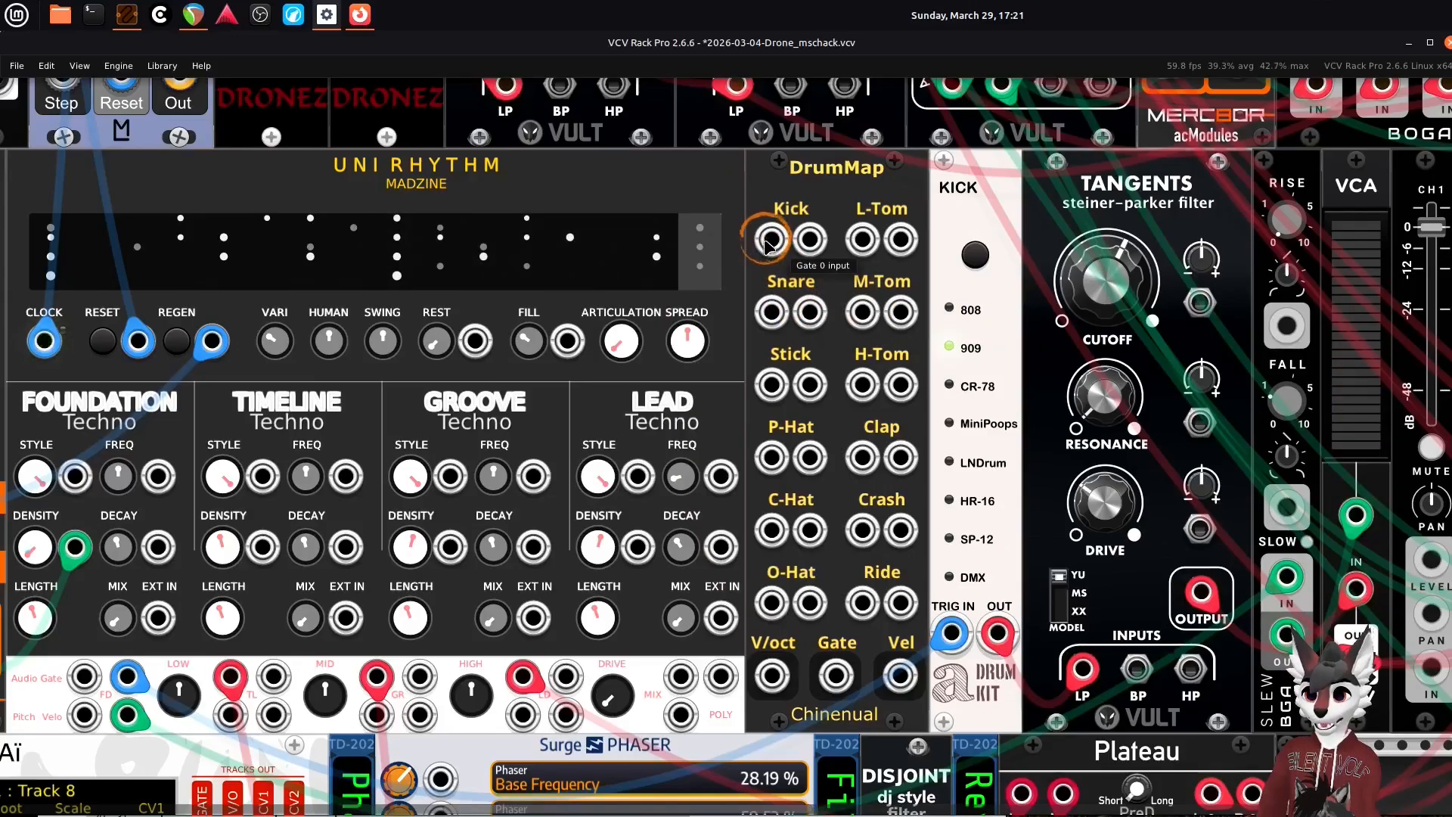
- Patch a second cable from UNI RHYTHM's Foundation Gate output to DrumMap's Kick gate input, keeping the existing drum trigger cable
{"action": "left_click_drag", "start_coordinate": [742, 261], "coordinate": [757, 252]}
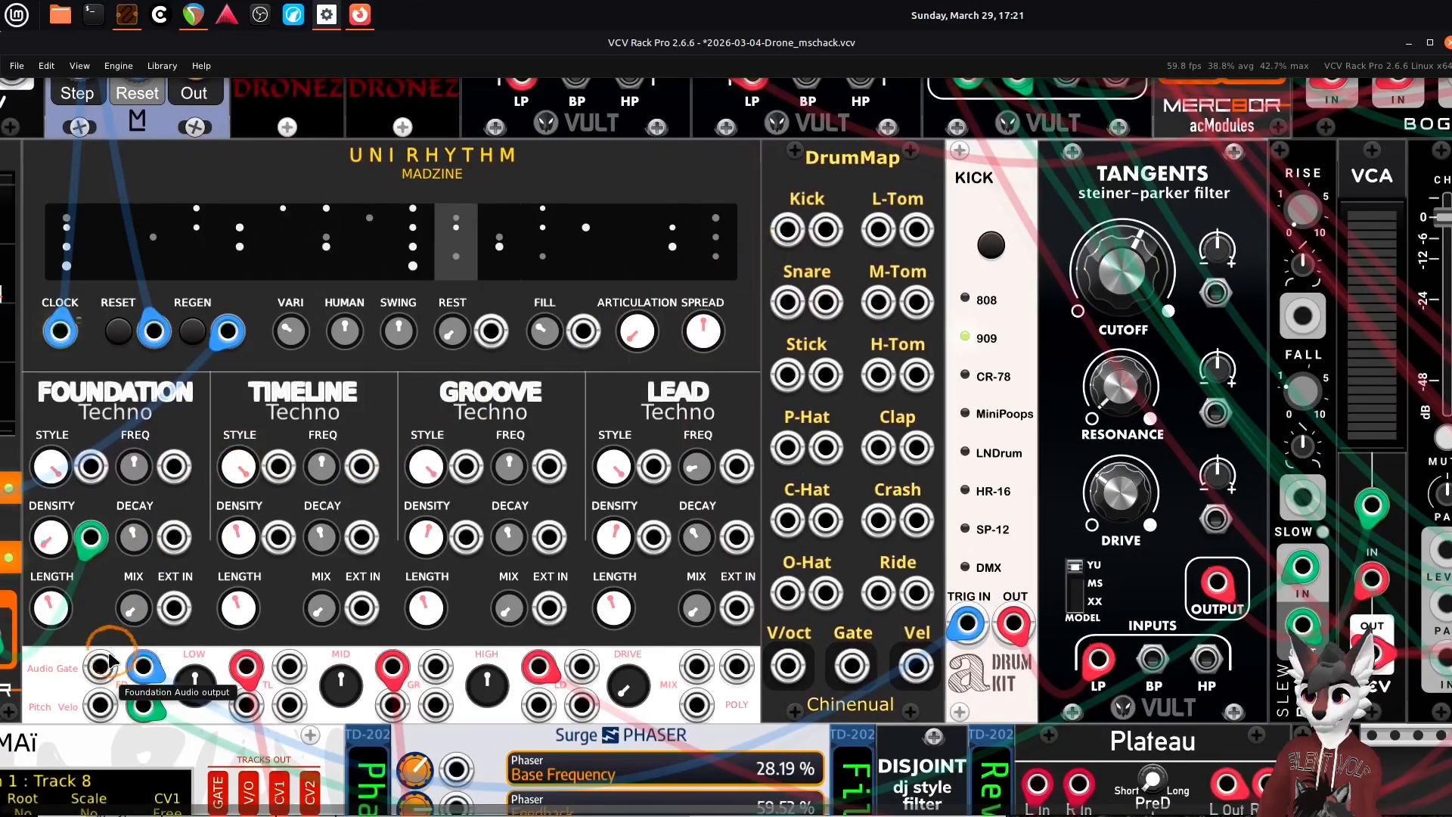
{"action": "mouse_move", "coordinate": [144, 669]}
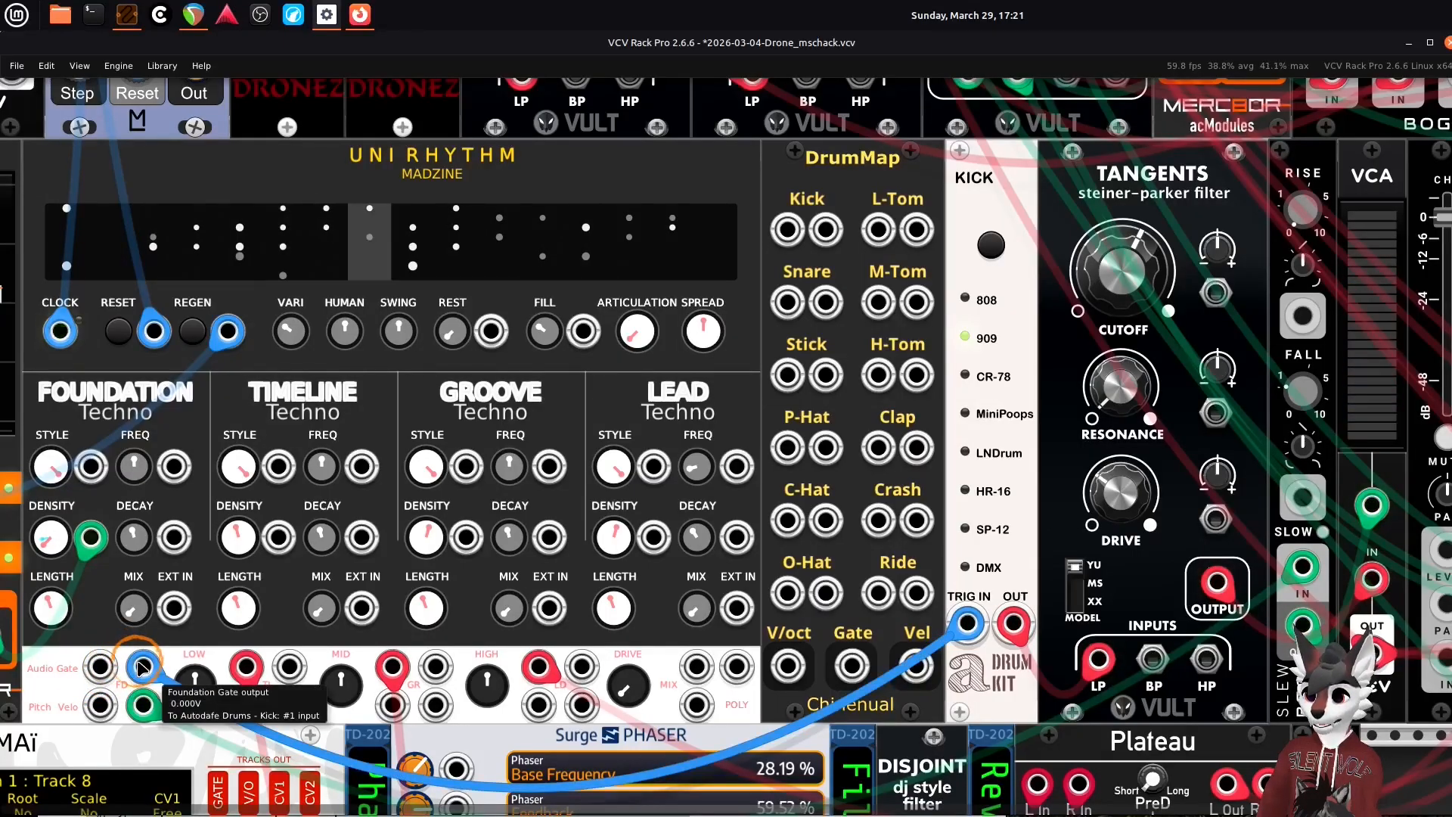
{"action": "left_click_drag", "start_coordinate": [144, 667], "coordinate": [787, 229]}
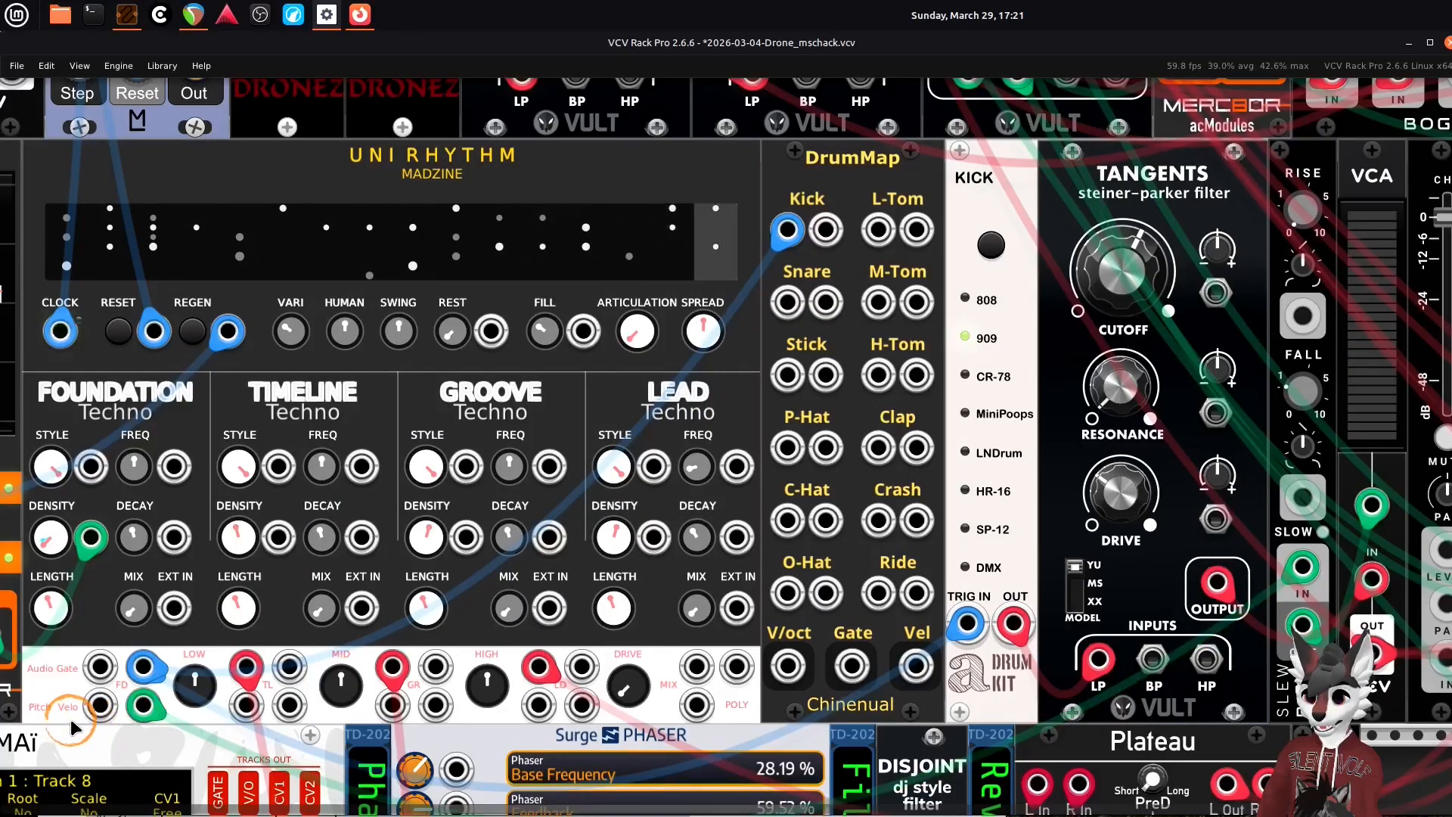
- Add a green cable from UNI RHYTHM's Foundation Velocity Envelope output to DrumMap's Kick velocity input, keeping its existing SLEW connection
{"action": "scroll", "coordinate": [70, 718], "scroll_direction": "up", "scroll_amount": 6}
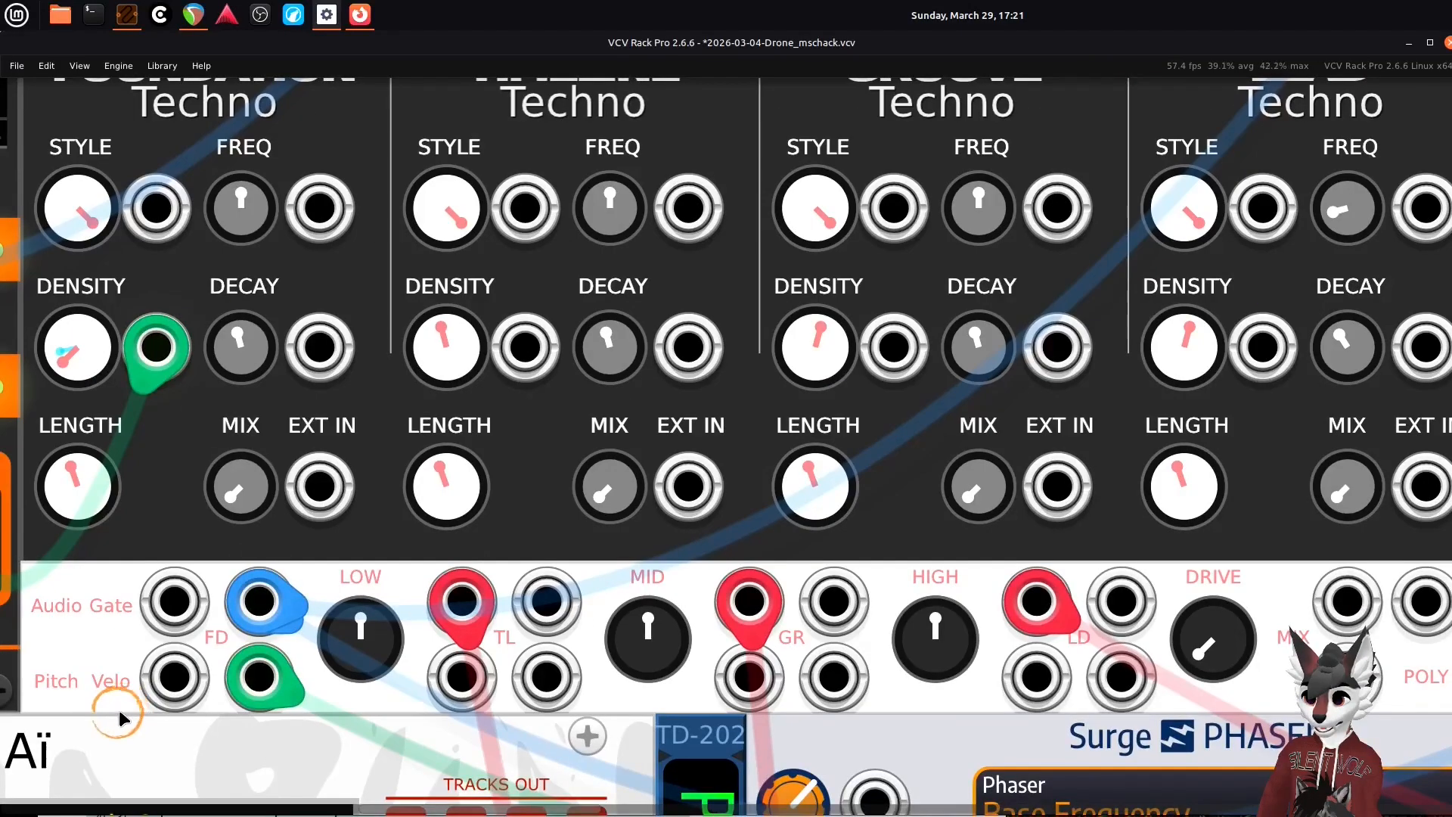
{"action": "left_click_drag", "start_coordinate": [119, 710], "coordinate": [234, 688]}
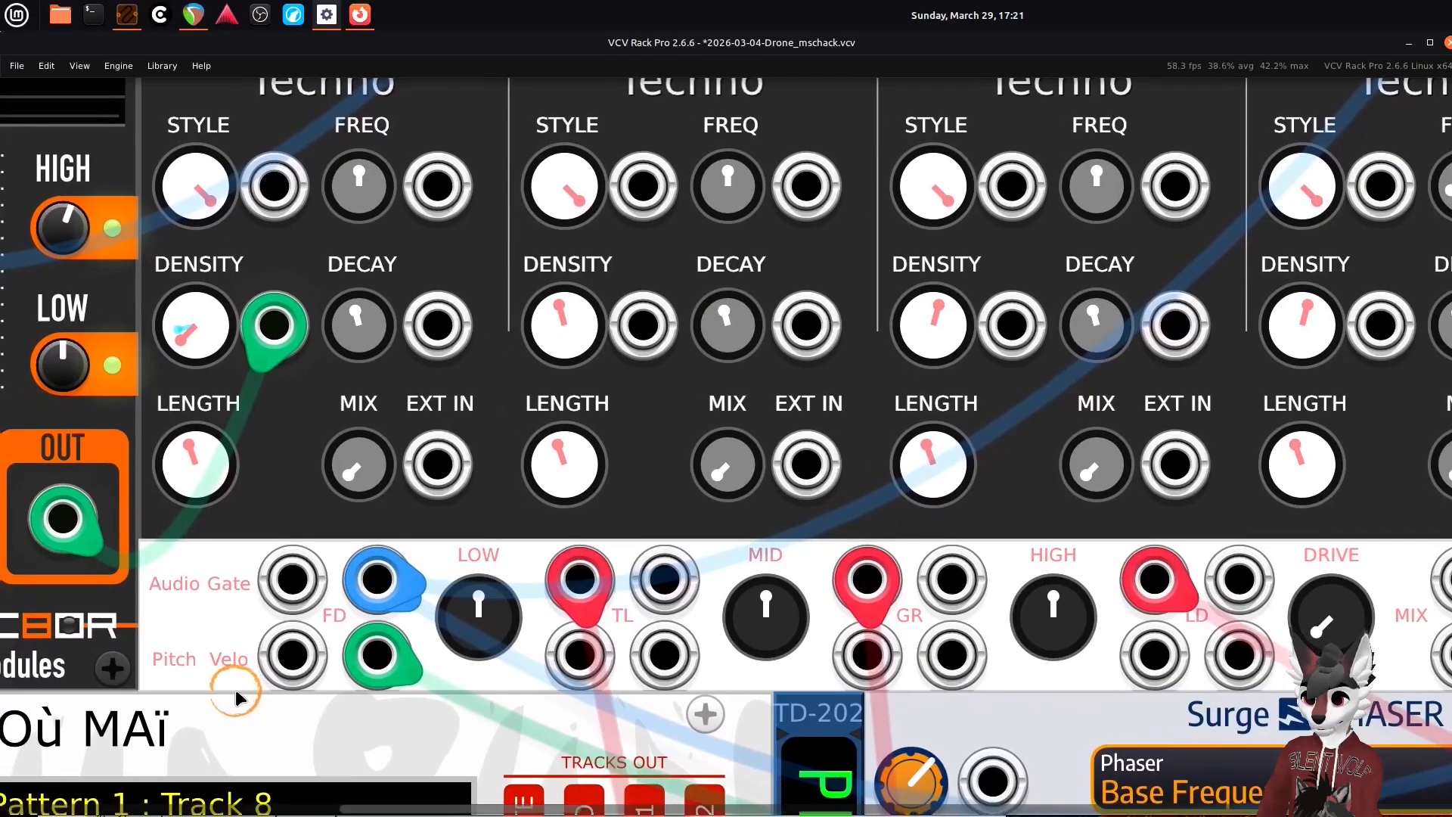
{"action": "mouse_move", "coordinate": [378, 577]}
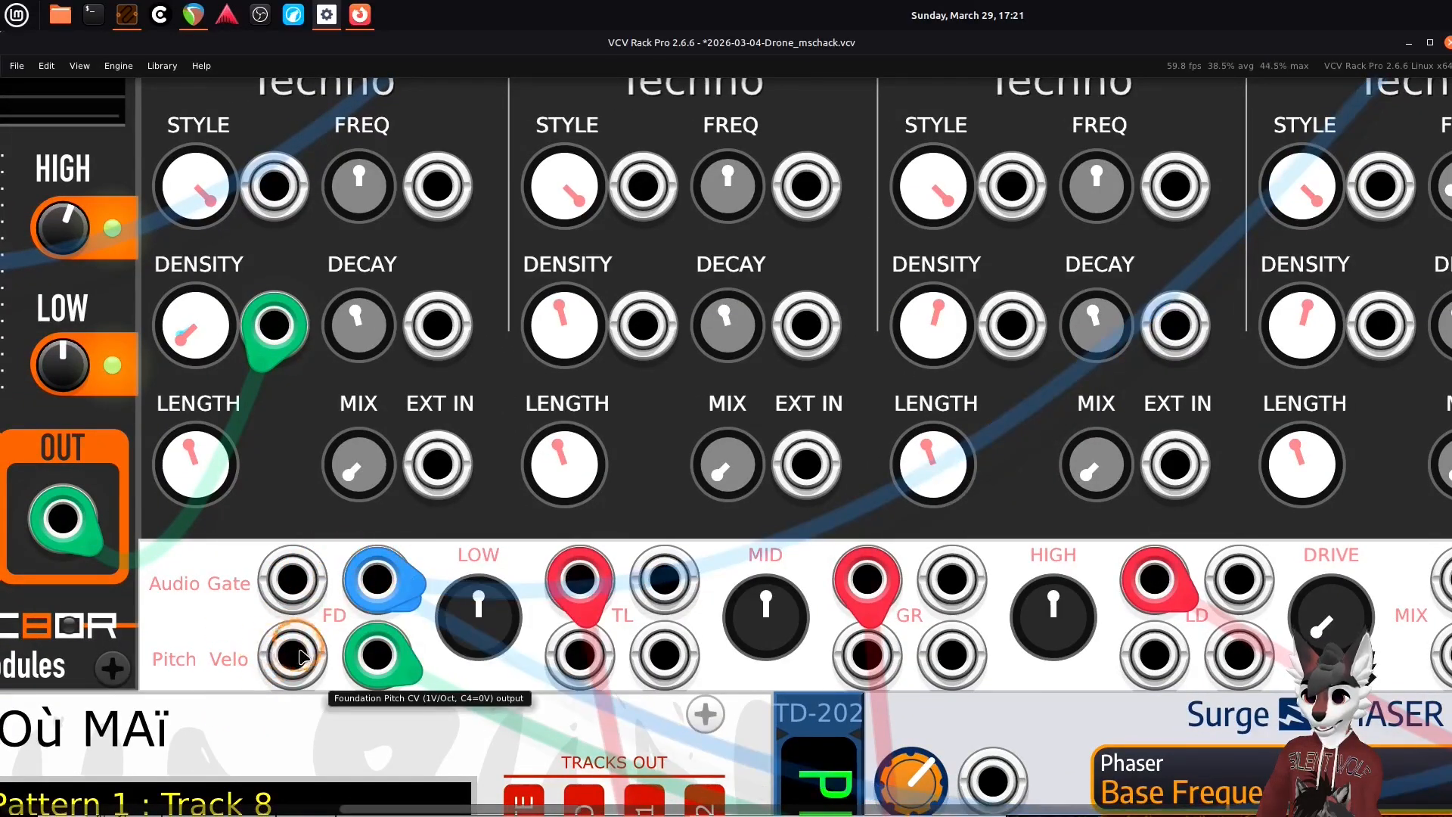
{"action": "mouse_move", "coordinate": [370, 666]}
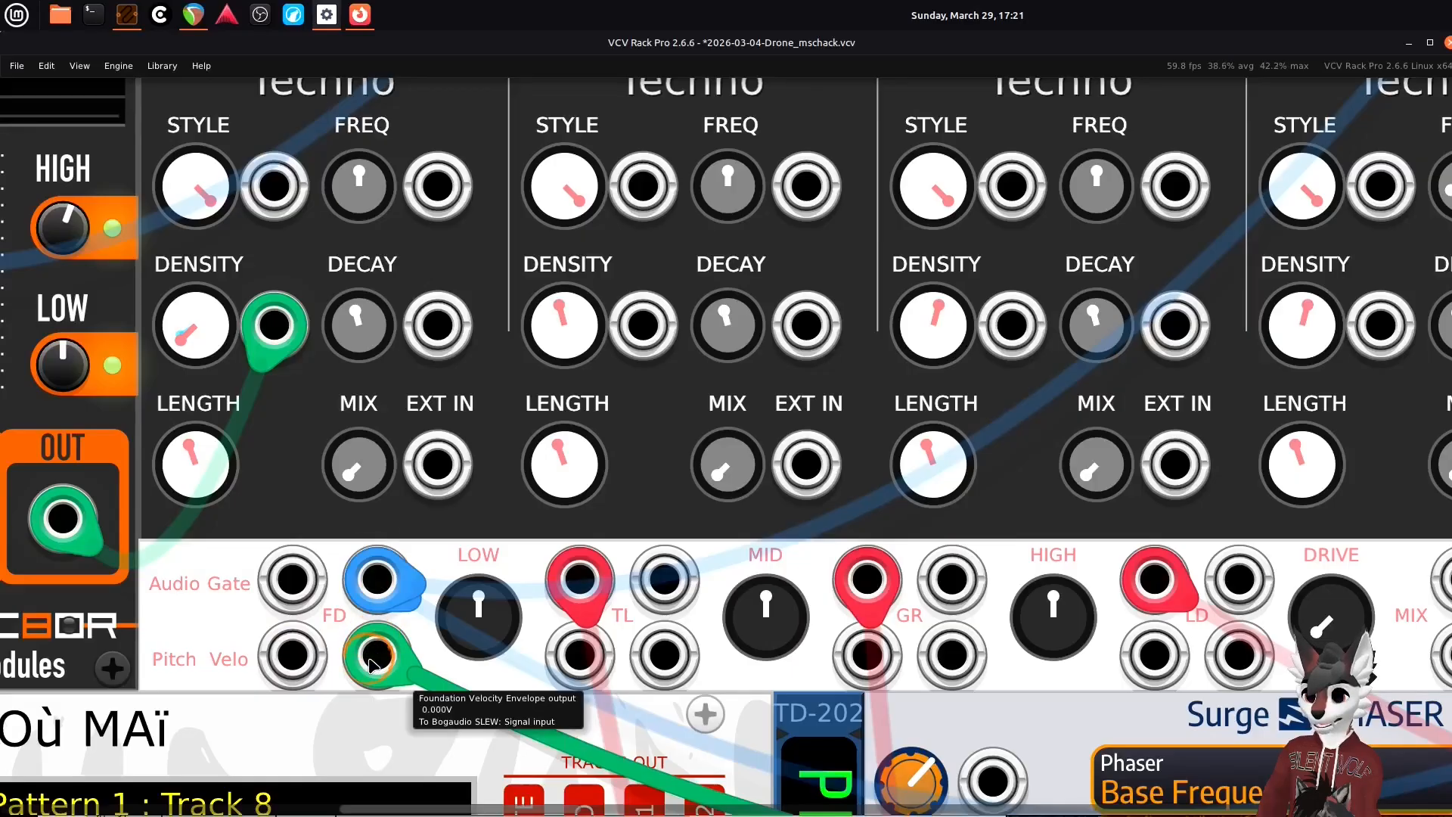
{"action": "scroll", "coordinate": [371, 665], "scroll_direction": "down", "scroll_amount": 5}
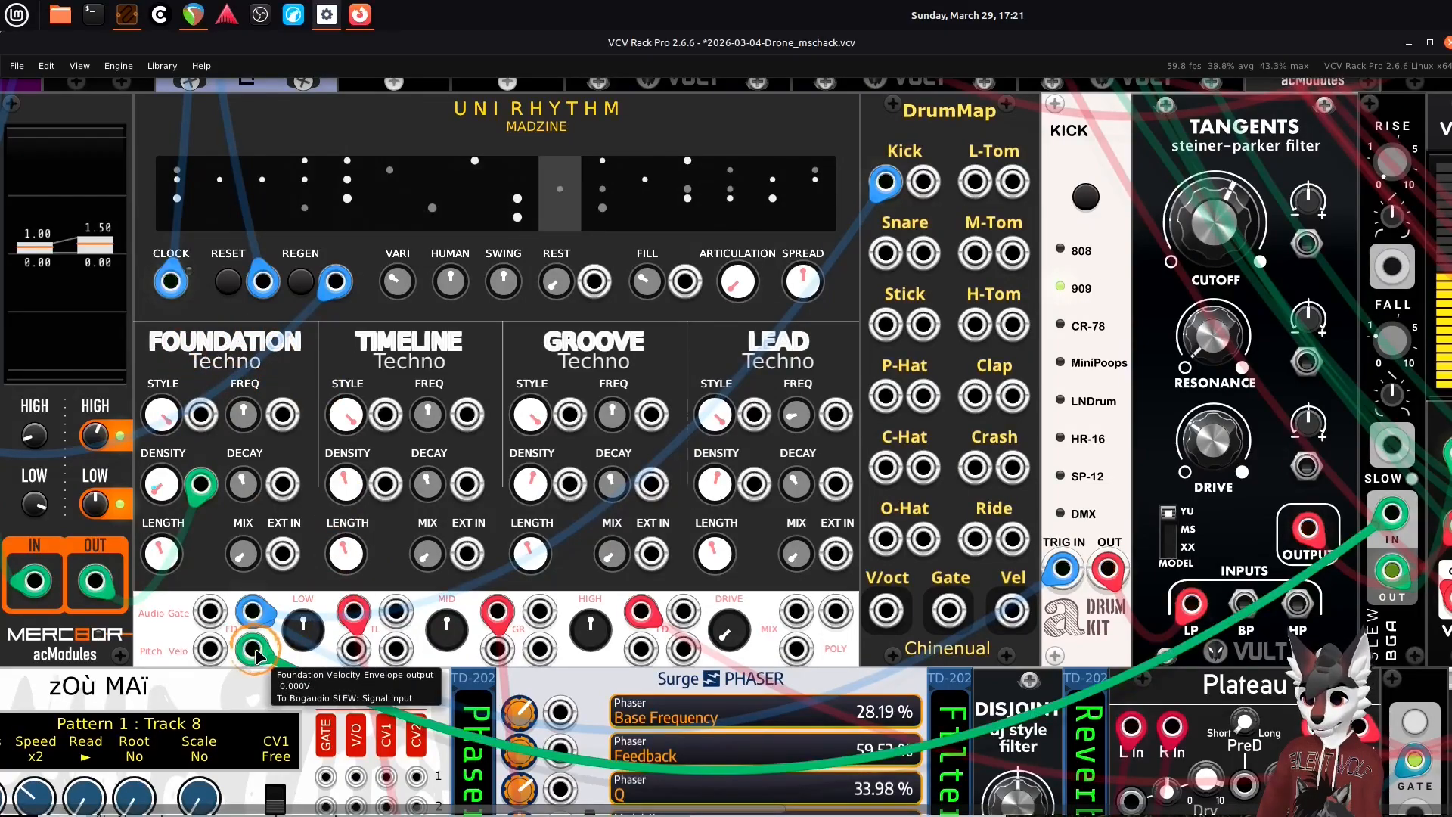
{"action": "left_click_drag", "start_coordinate": [252, 648], "coordinate": [448, 566]}
{"action": "key", "text": "3"}
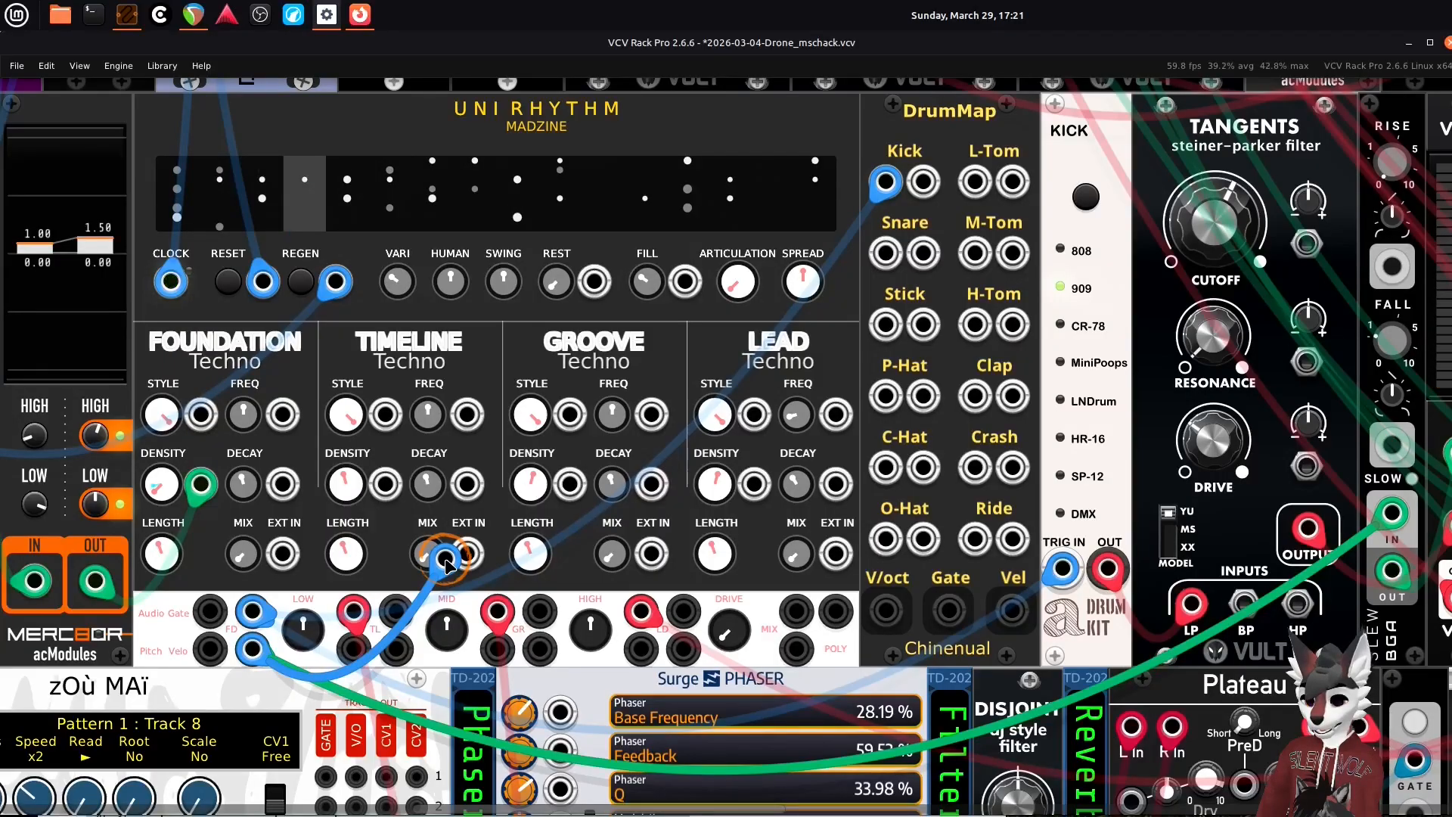
{"action": "mouse_move", "coordinate": [448, 566]}
{"action": "left_mouse_down"}
{"action": "mouse_move", "coordinate": [664, 378]}
{"action": "mouse_move", "coordinate": [917, 184]}
{"action": "mouse_move", "coordinate": [927, 197]}
{"action": "left_mouse_up"}
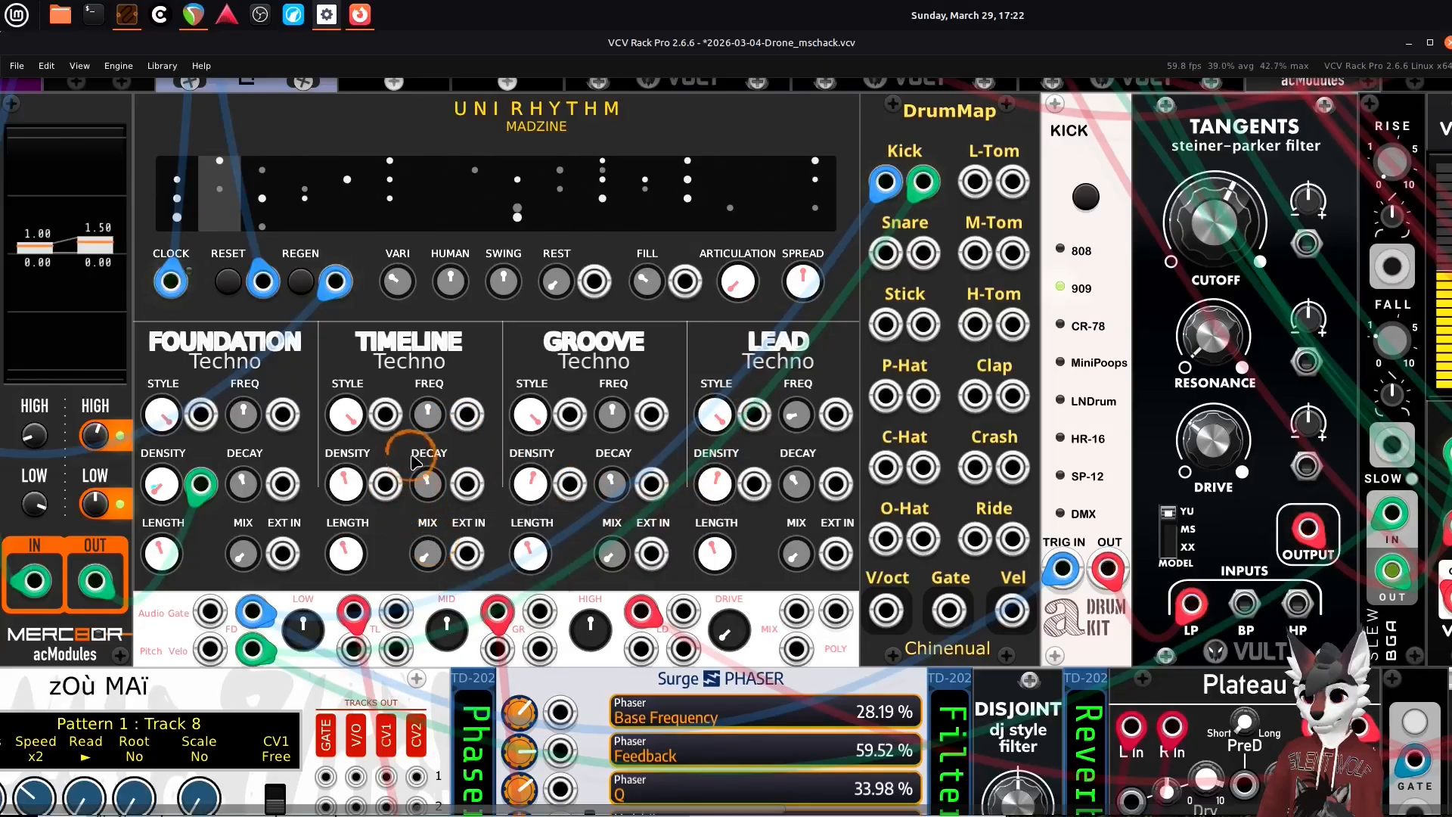
- Examine the General MIDI drum notes that can be assigned to DrumMap's Snare channel, leaving the current assignment in place
{"action": "left_click_drag", "start_coordinate": [409, 455], "coordinate": [353, 459]}
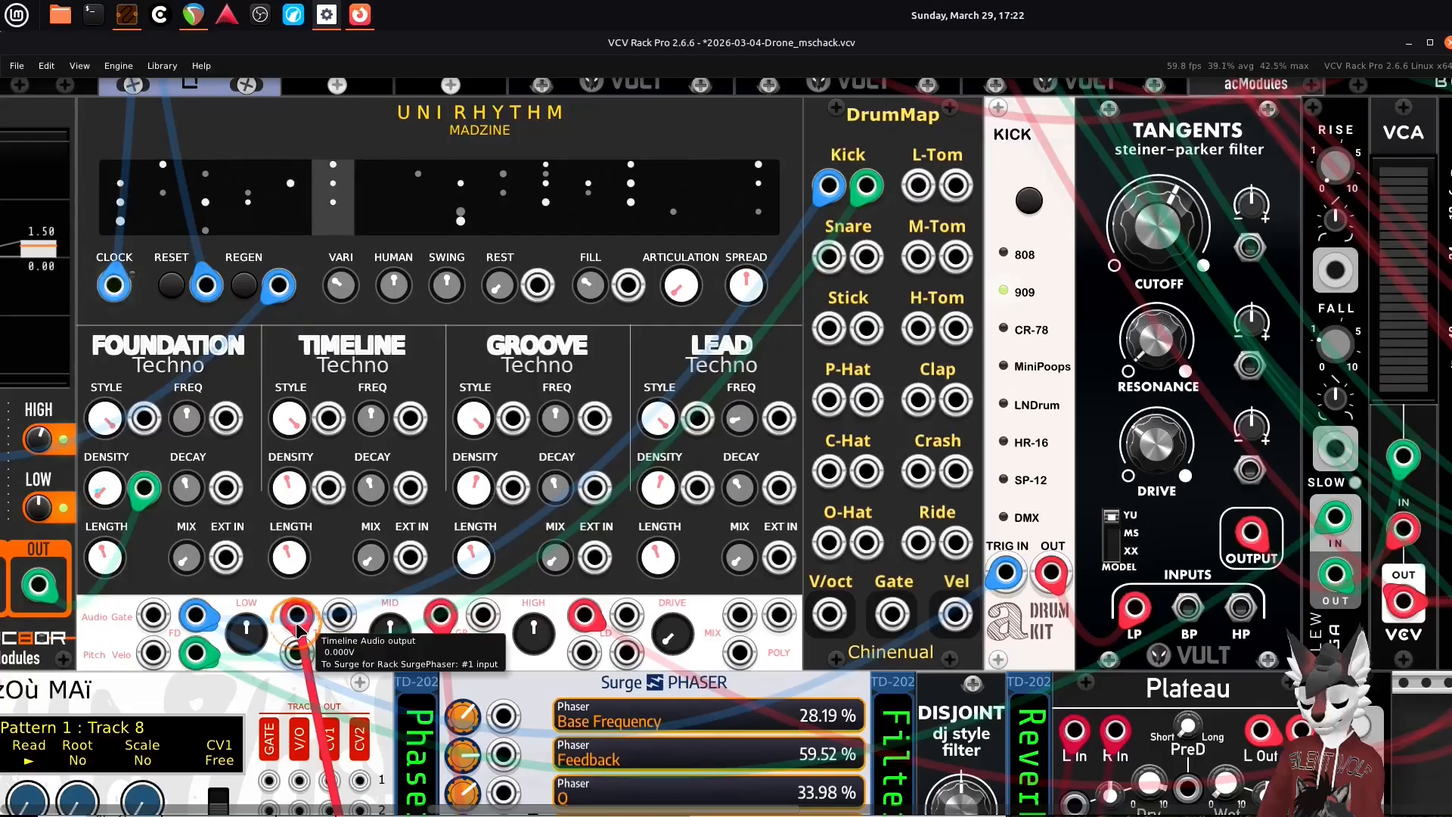
{"action": "scroll", "coordinate": [636, 562], "scroll_direction": "down", "scroll_amount": 2}
{"action": "left_click_drag", "start_coordinate": [636, 562], "coordinate": [502, 559]}
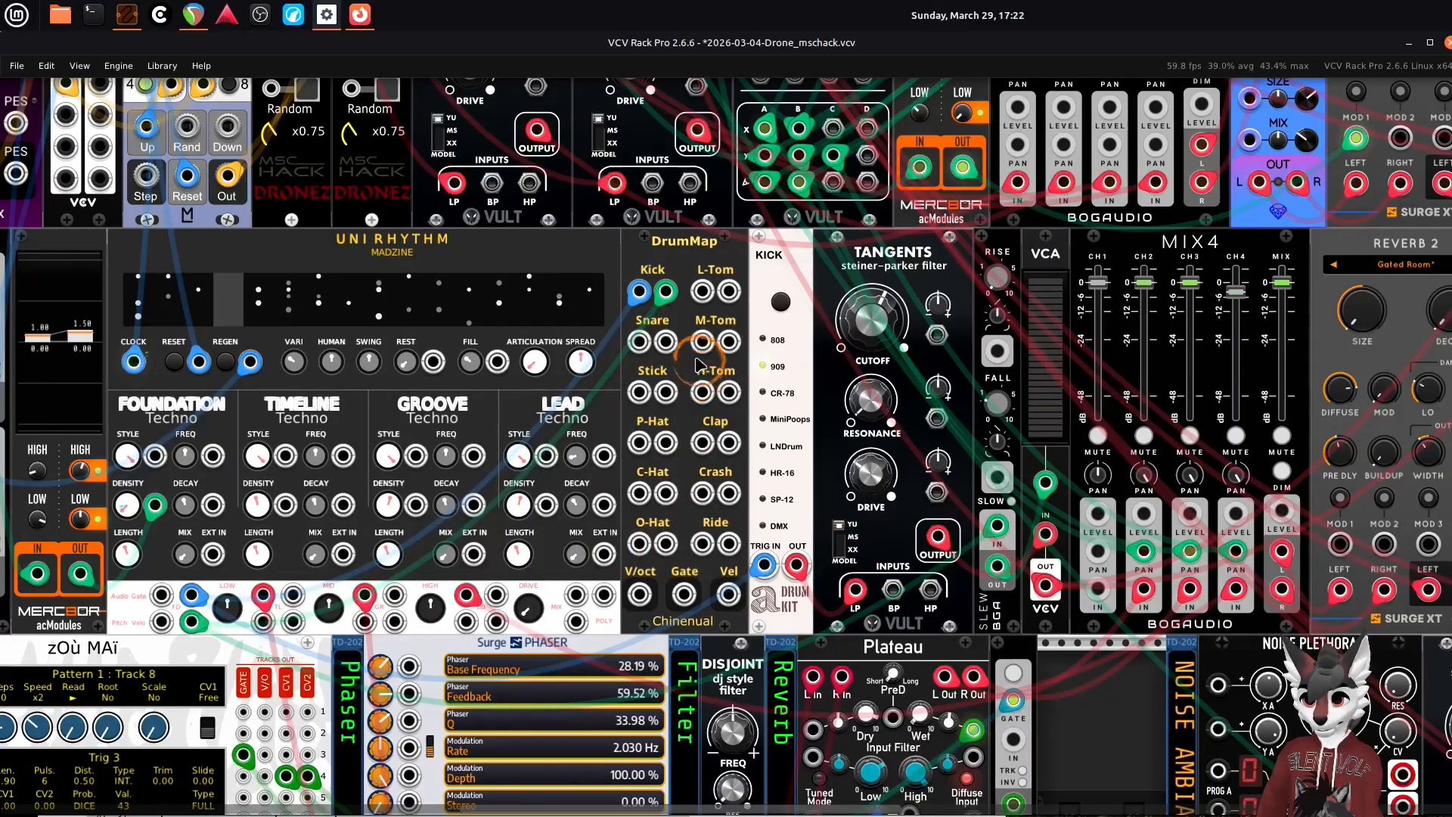
{"action": "scroll", "coordinate": [667, 340], "scroll_direction": "up", "scroll_amount": 2}
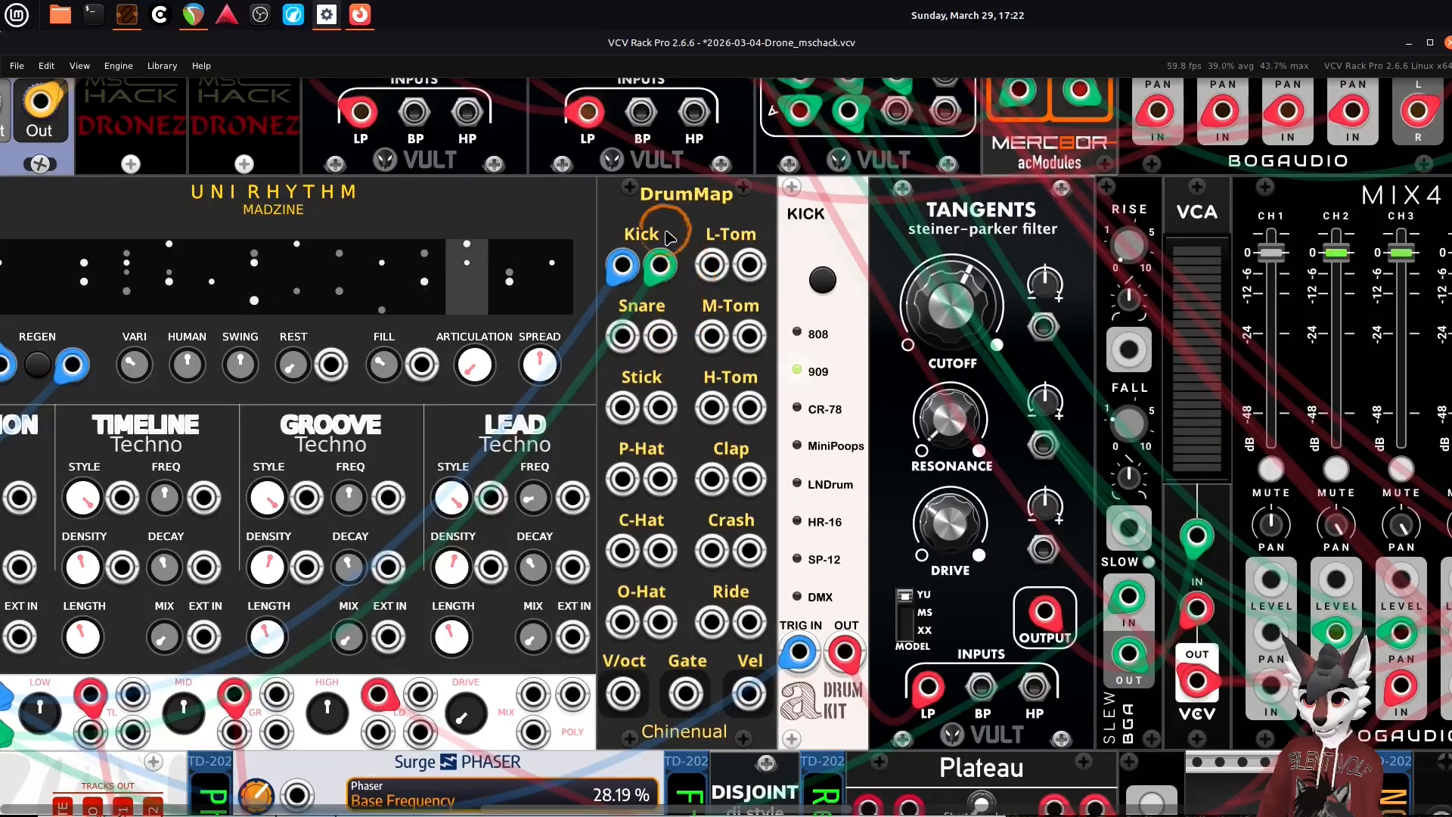
{"action": "left_click_drag", "start_coordinate": [569, 287], "coordinate": [728, 279]}
{"action": "left_click", "coordinate": [832, 306]}
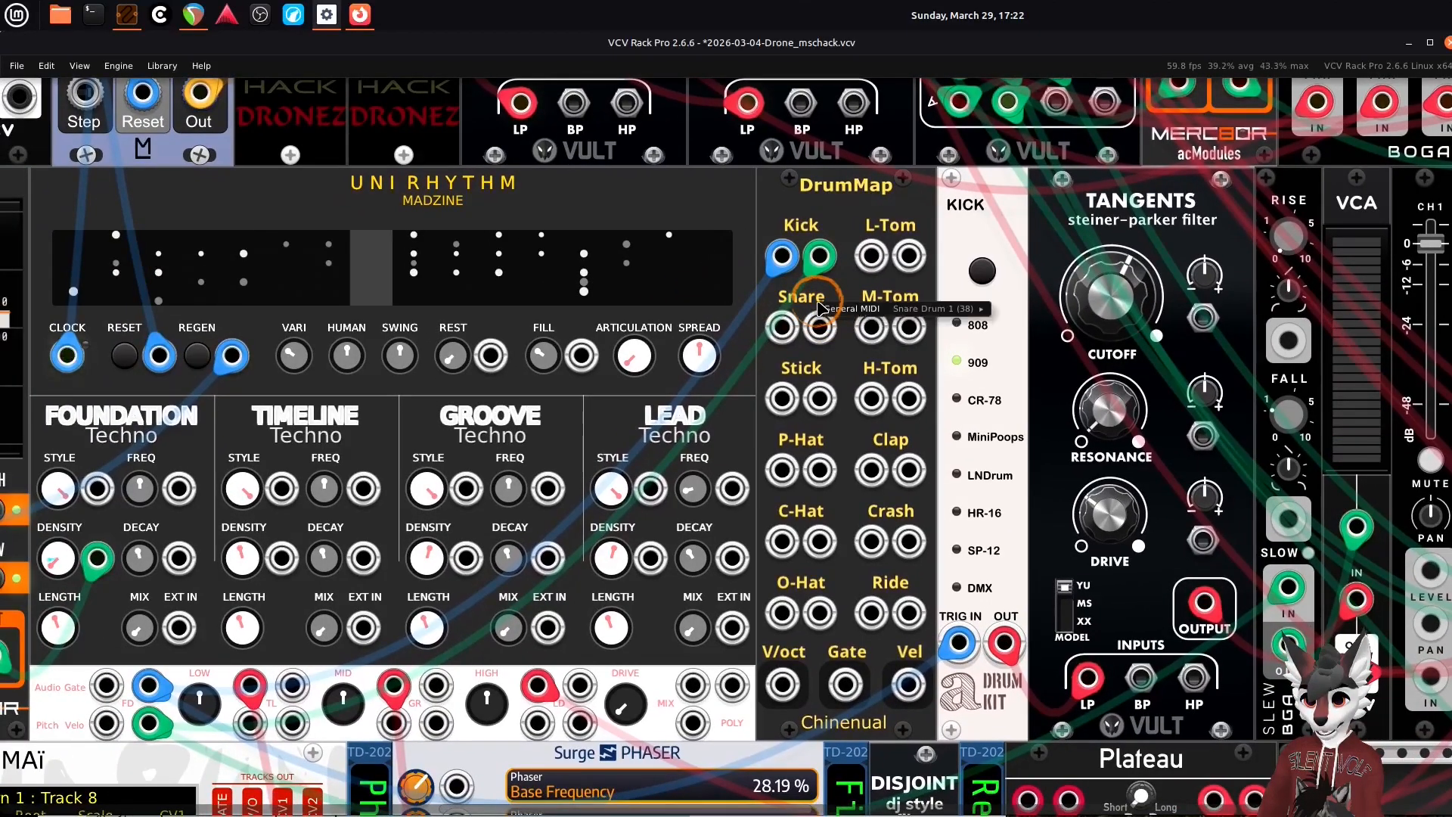
{"action": "mouse_move", "coordinate": [862, 309]}
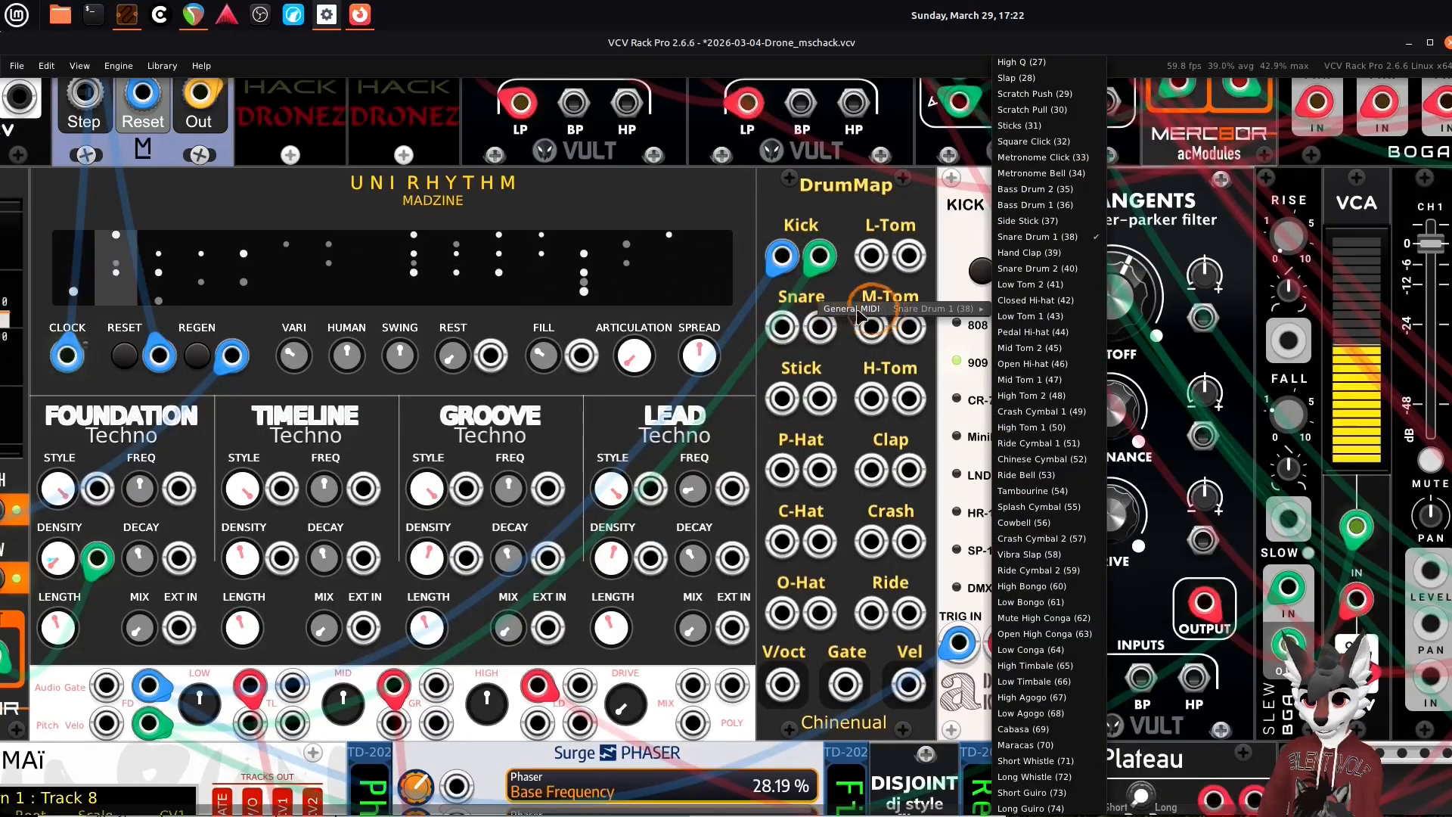
{"action": "left_click", "coordinate": [808, 305]}
{"action": "left_click", "coordinate": [807, 305]}
{"action": "mouse_move", "coordinate": [832, 306]}
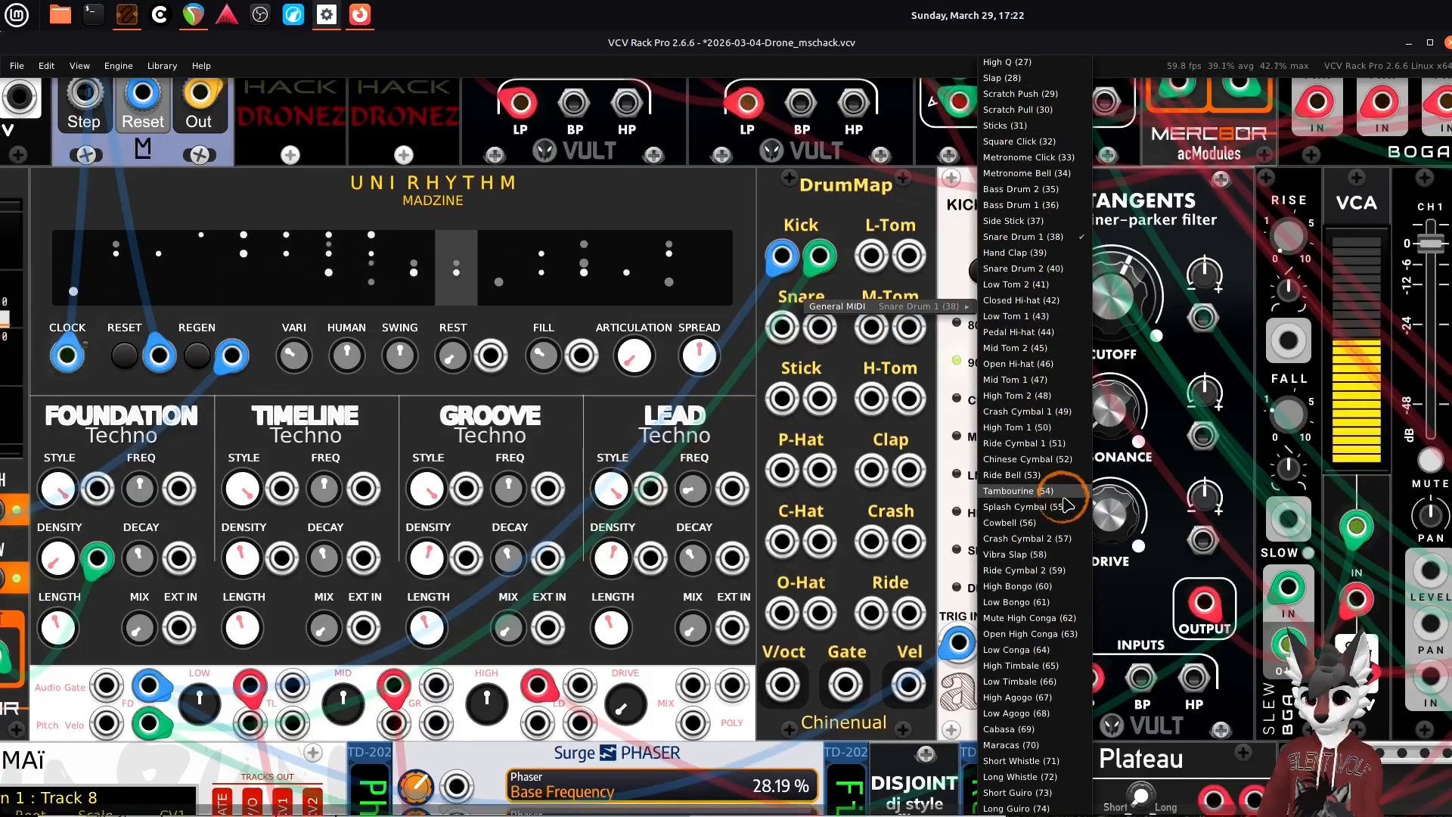
{"action": "left_click", "coordinate": [1059, 234]}
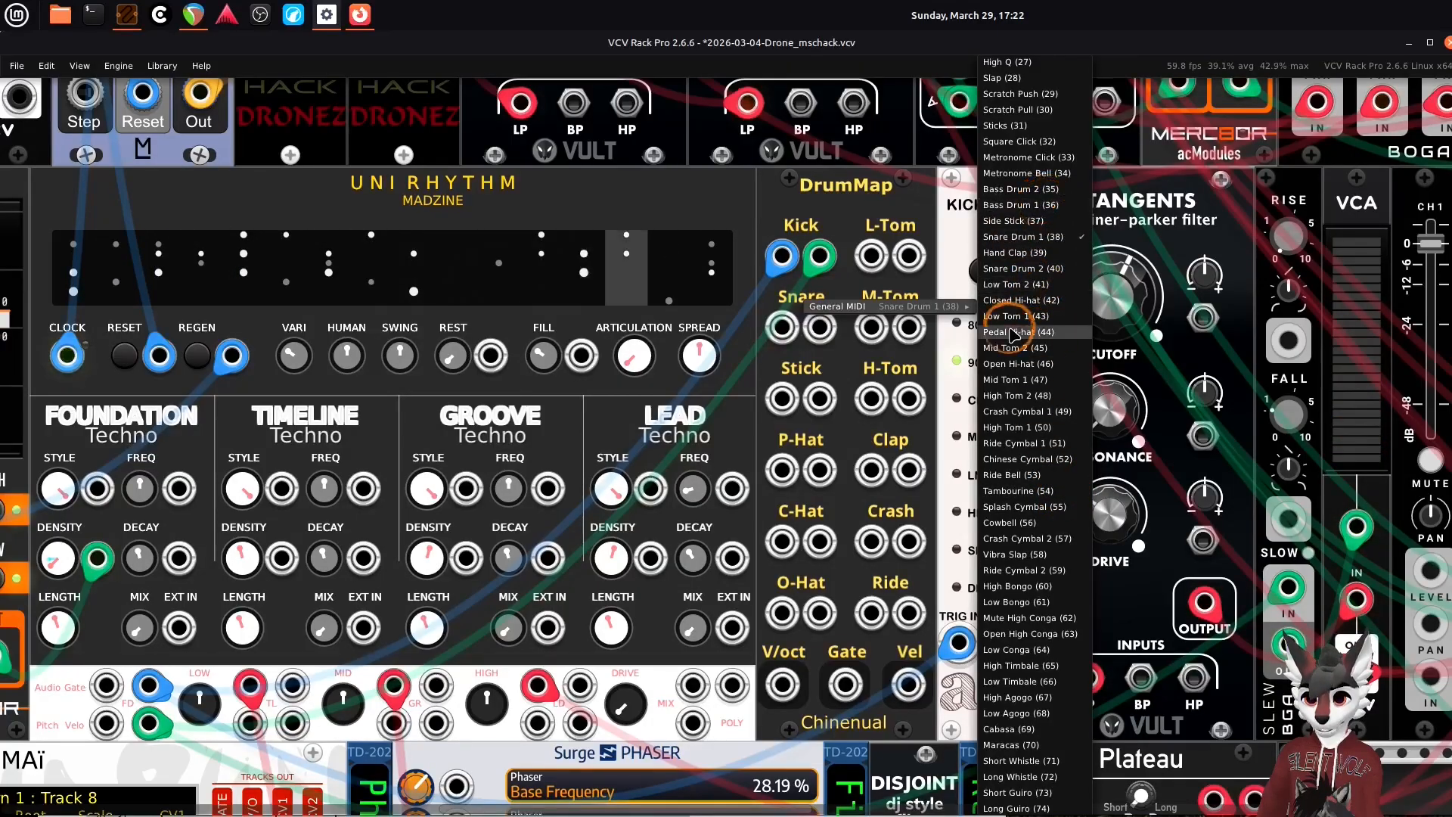
{"action": "left_click", "coordinate": [923, 284]}
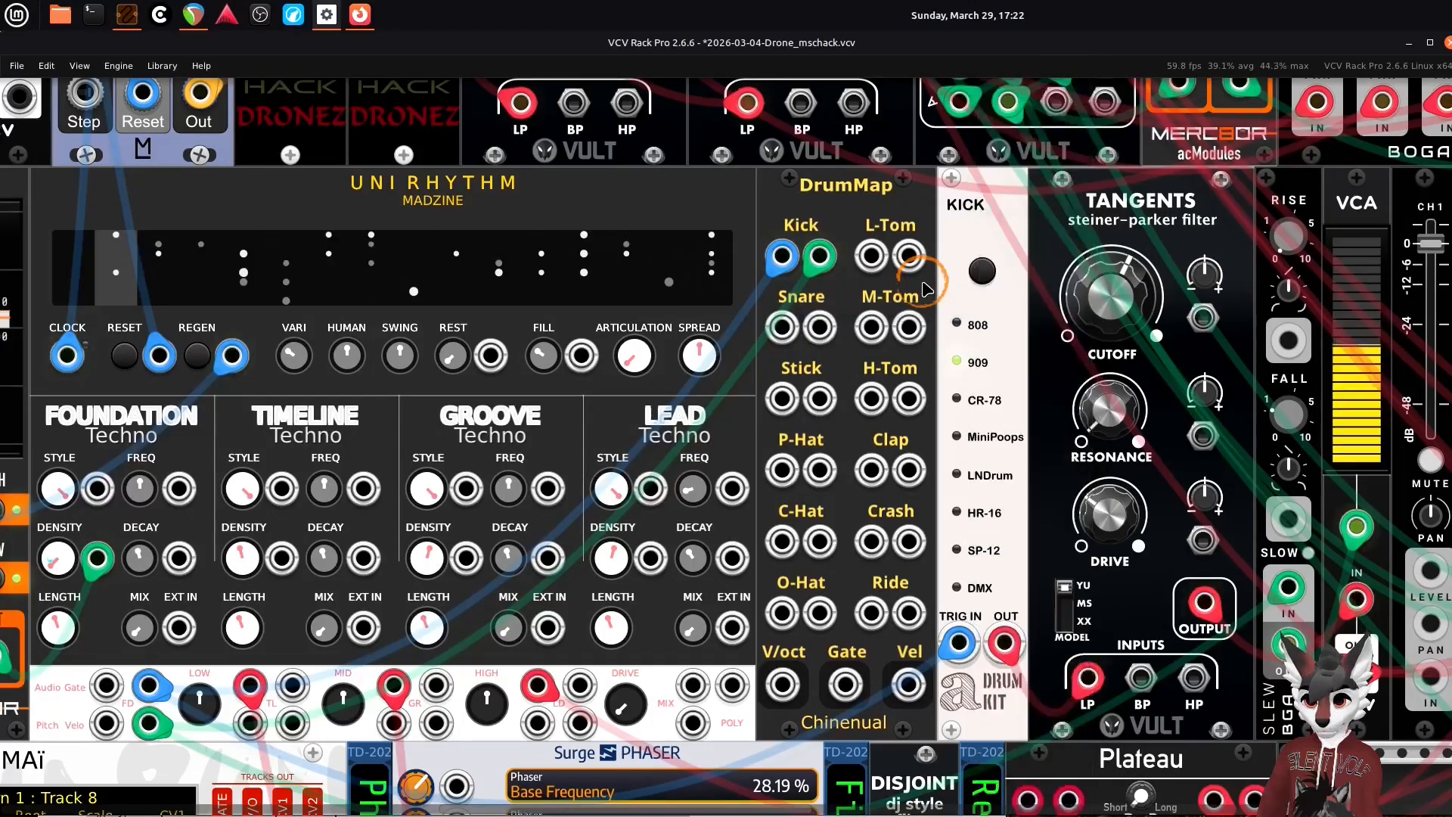
- Patch UNI RHYTHM's Timeline Gate and Velocity Envelope outputs to DrumMap's Snare gate and velocity inputs
{"action": "left_click_drag", "start_coordinate": [809, 297], "coordinate": [903, 303]}
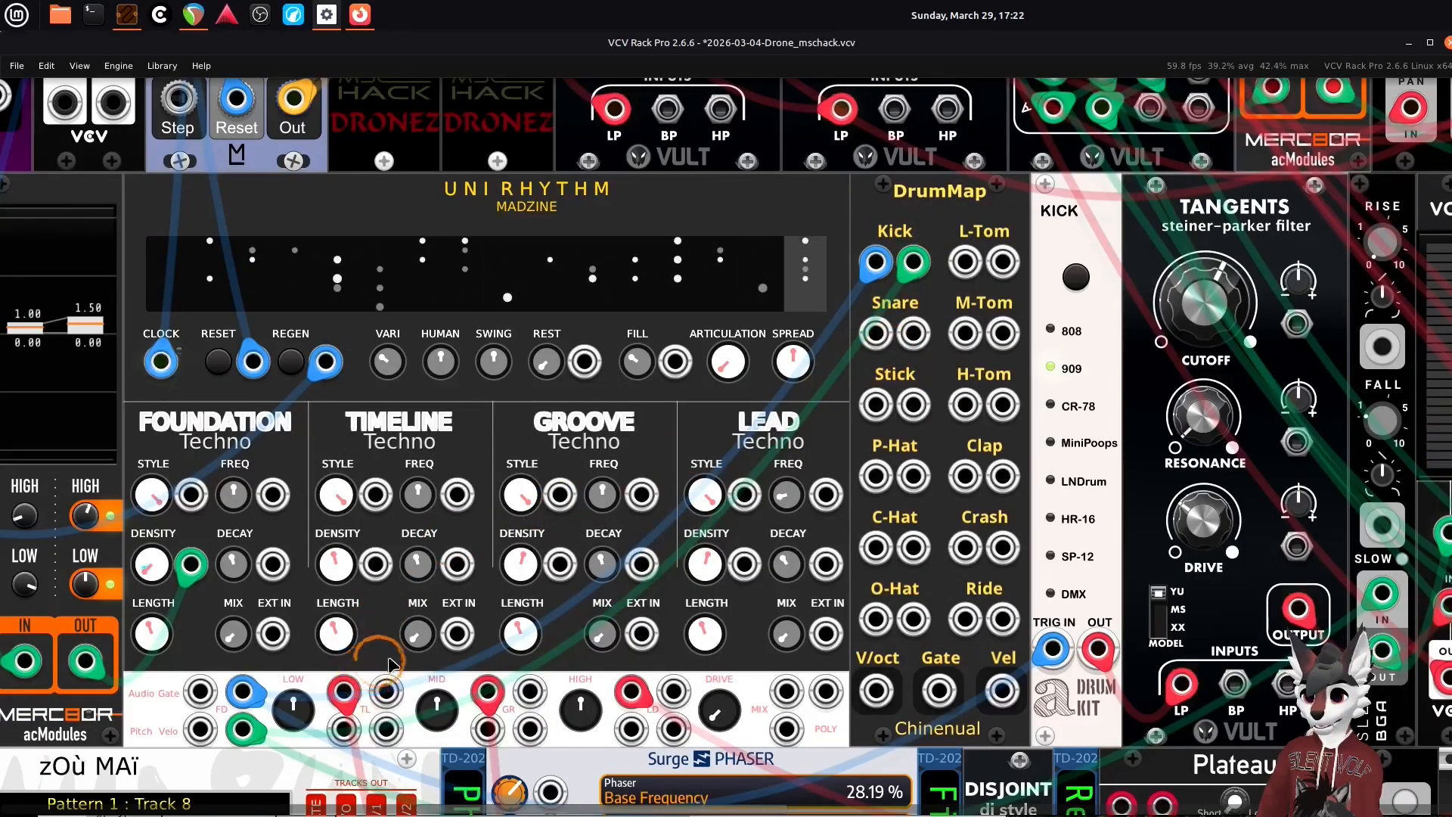
{"action": "left_click_drag", "start_coordinate": [386, 693], "coordinate": [876, 332]}
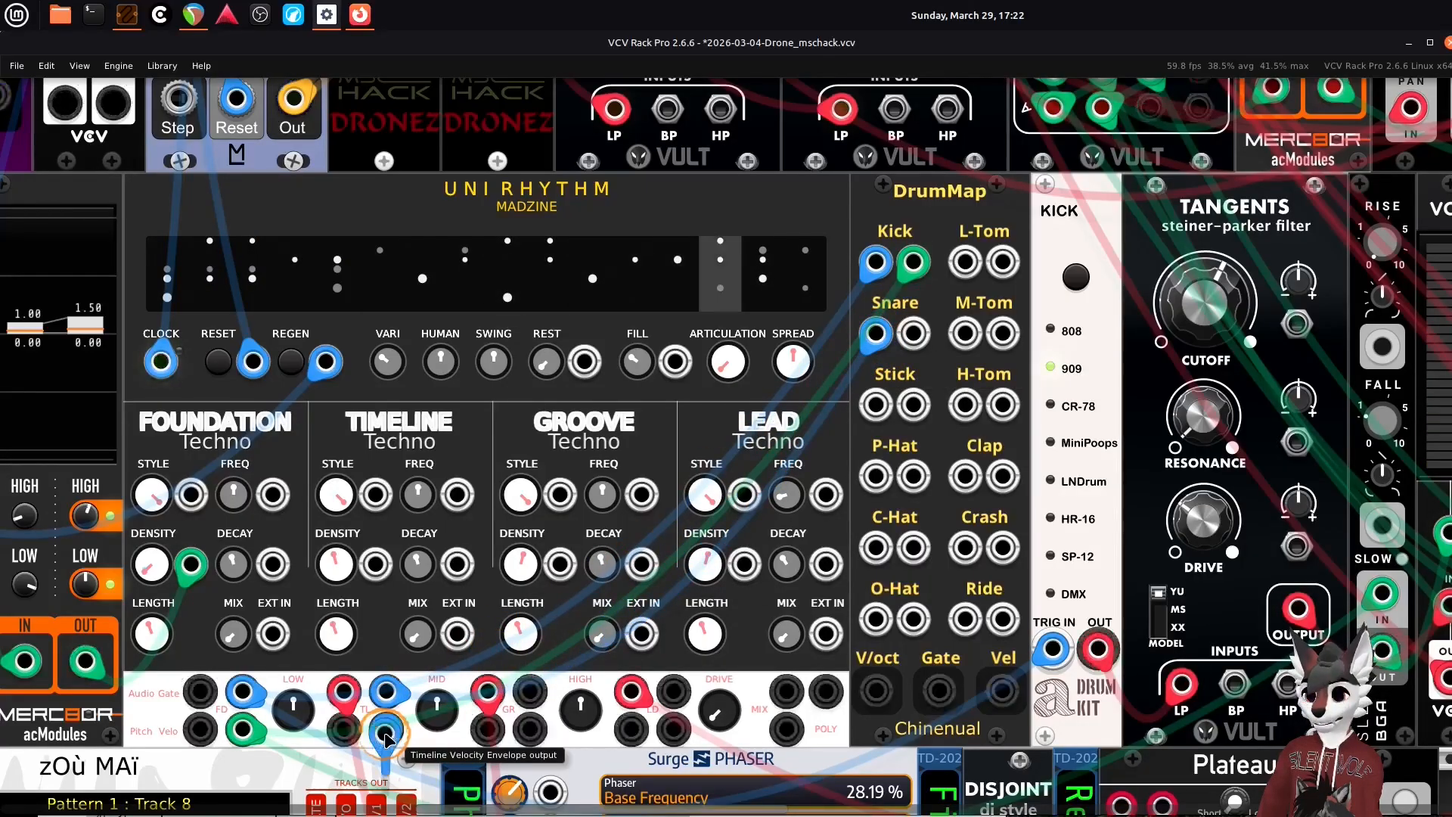
{"action": "left_click_drag", "start_coordinate": [386, 740], "coordinate": [911, 353]}
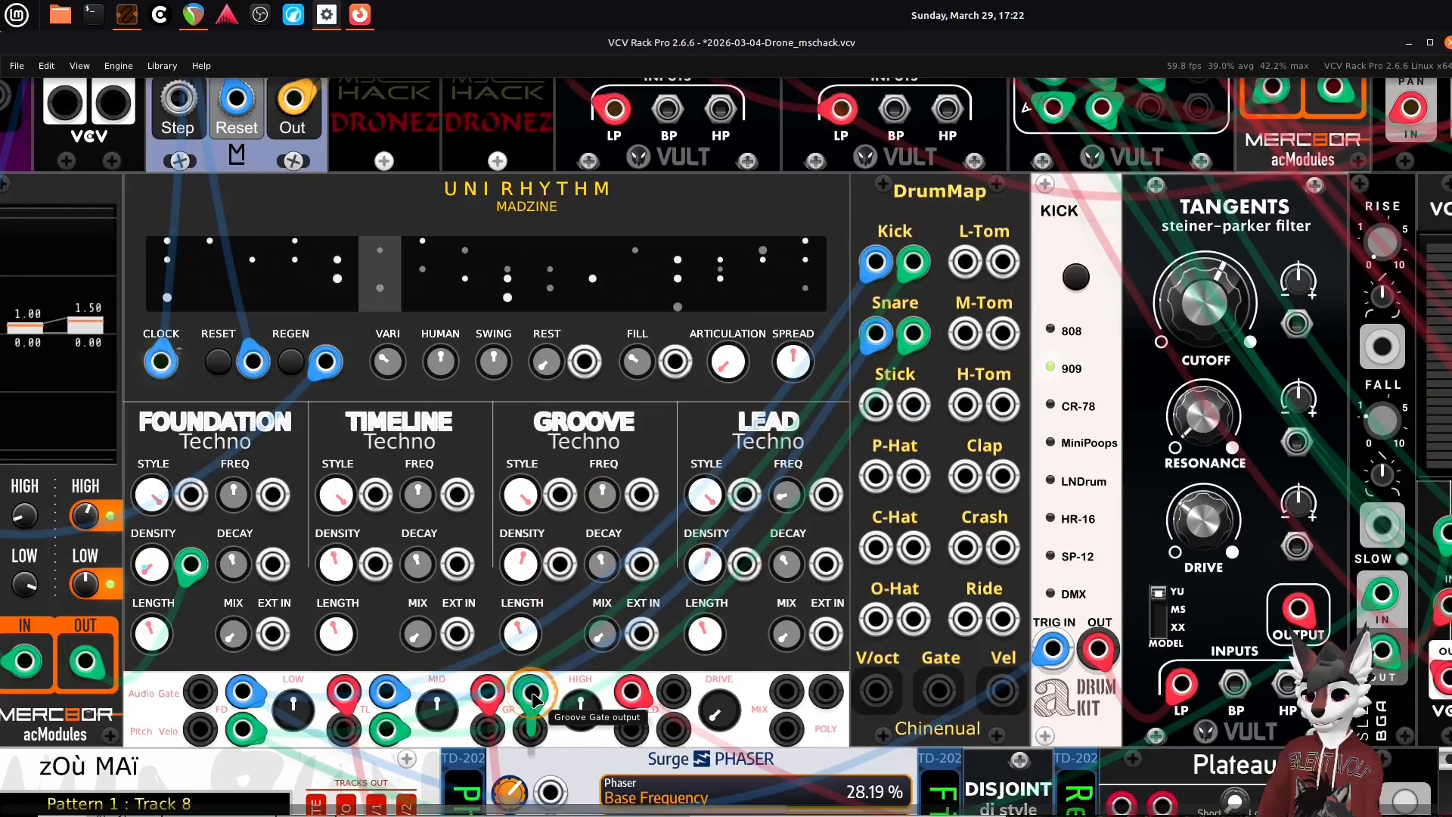
- Patch UNI RHYTHM's Groove gate and velocity outputs to DrumMap's Stick inputs, and the Lead gate and velocity outputs to its P-Hat inputs
{"action": "left_click_drag", "start_coordinate": [534, 700], "coordinate": [876, 405]}
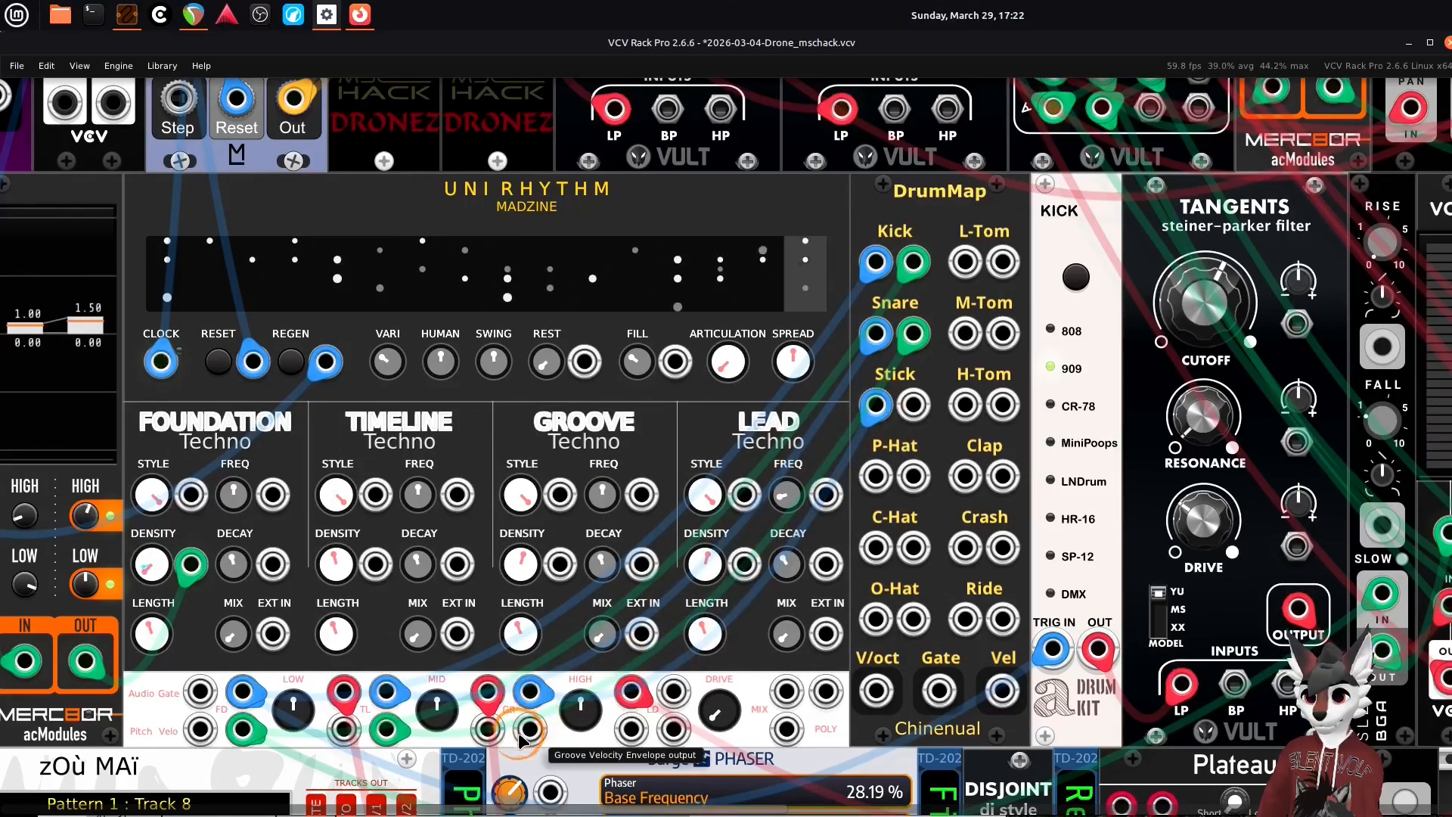
{"action": "left_click_drag", "start_coordinate": [529, 730], "coordinate": [913, 405]}
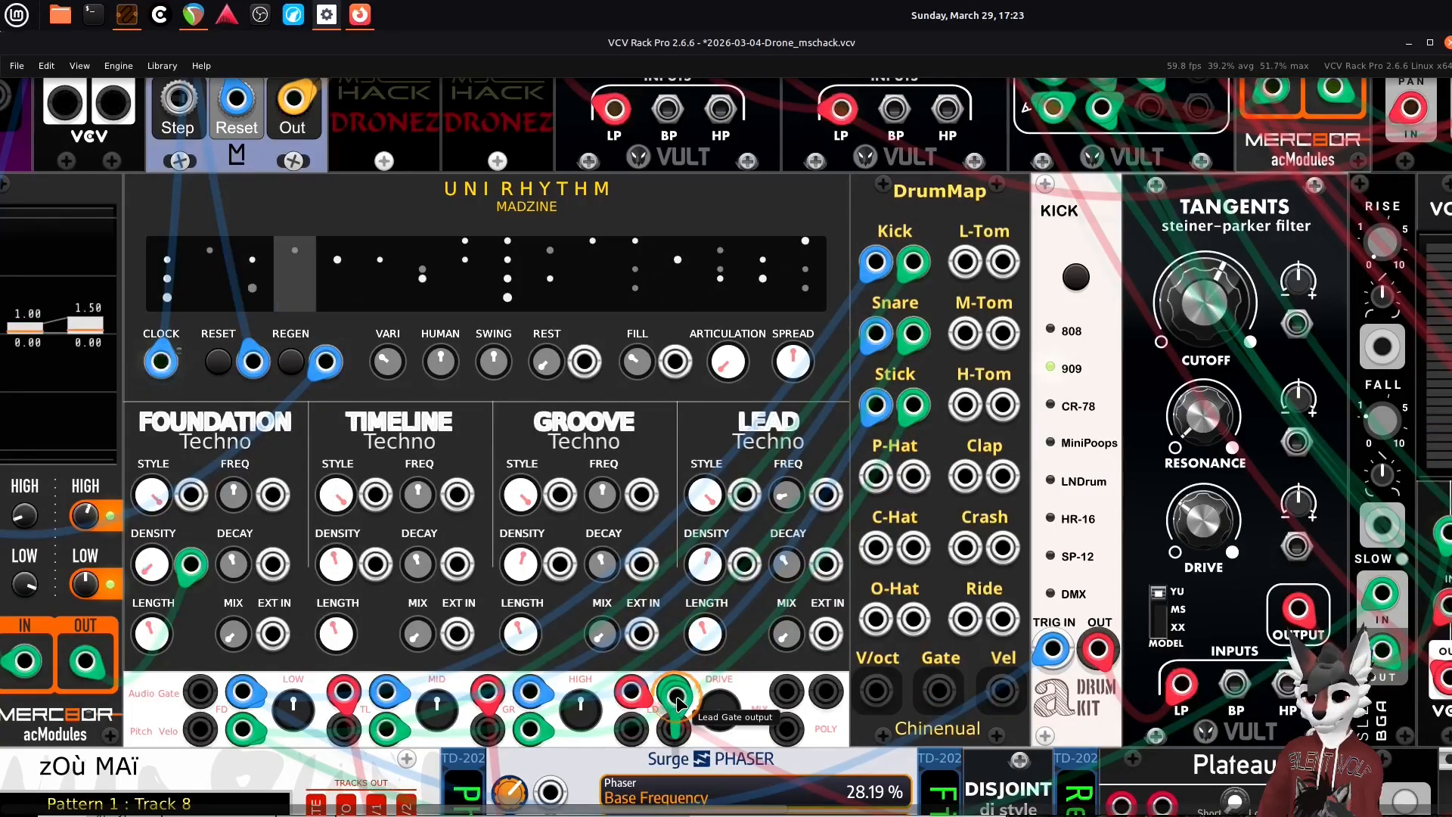
{"action": "left_click_drag", "start_coordinate": [679, 704], "coordinate": [741, 628]}
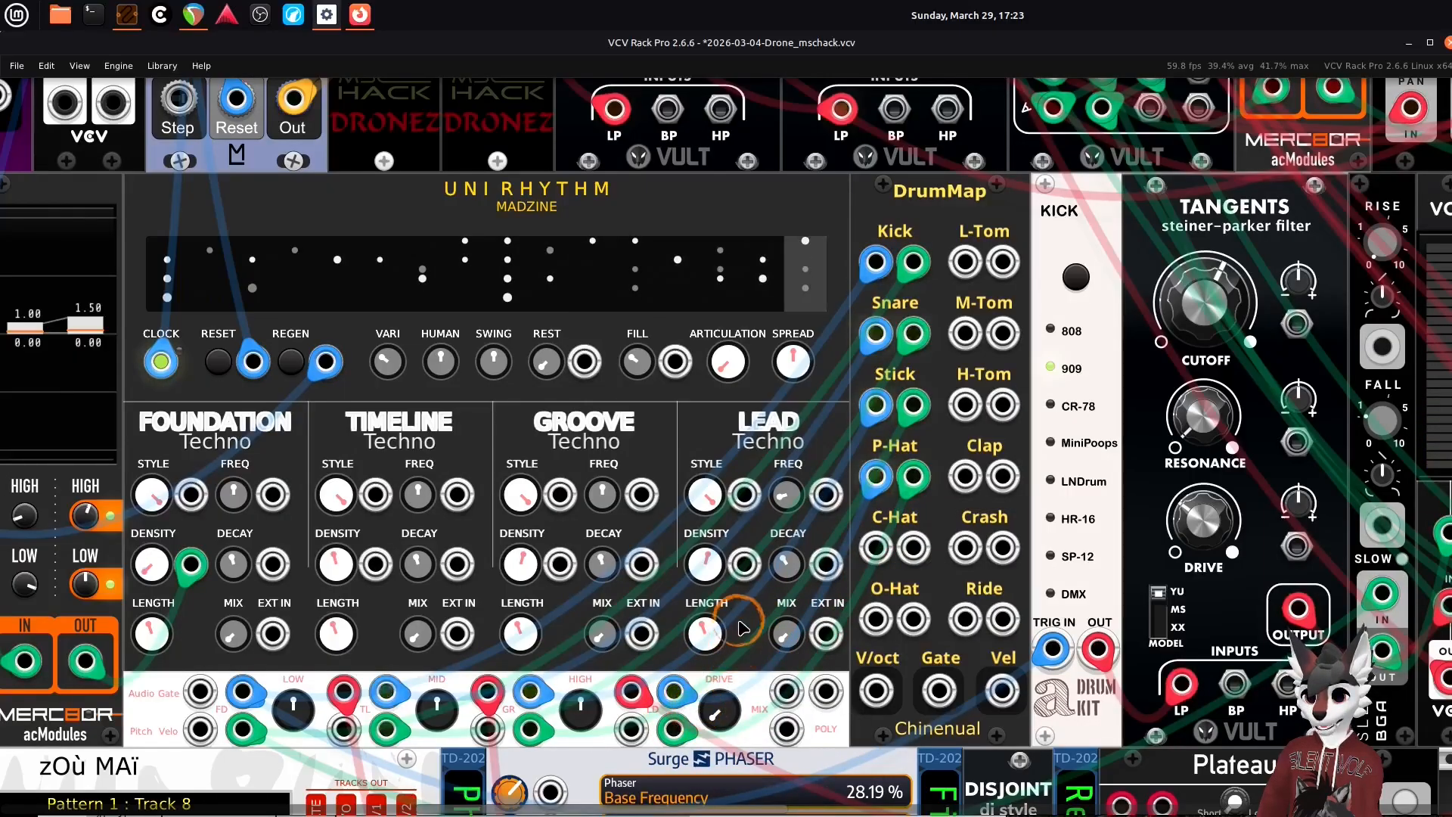
- Check the General MIDI note options for DrumMap's O-Hat channel and close the list without changing it
{"action": "left_click", "coordinate": [862, 596]}
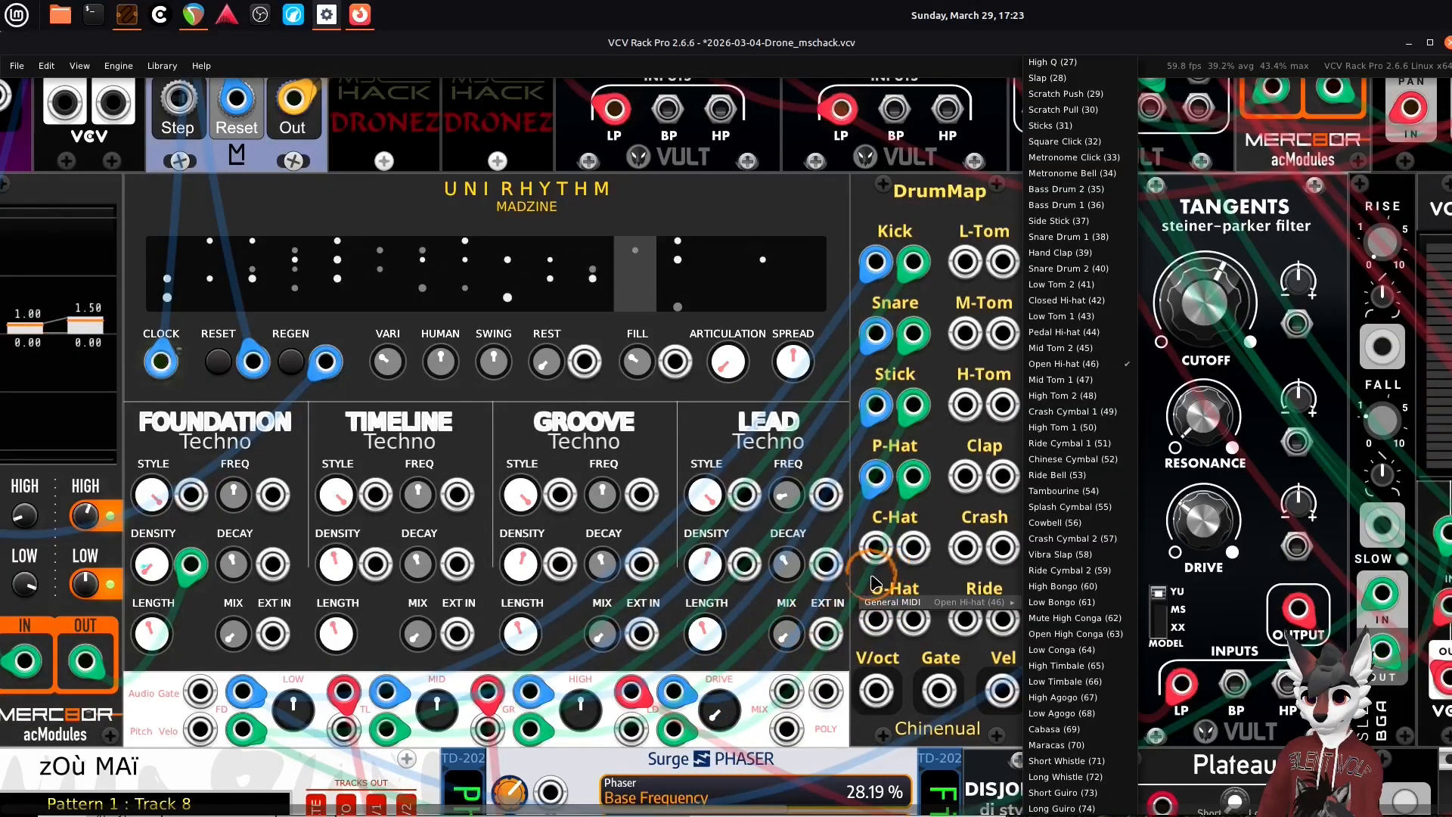
{"action": "left_click", "coordinate": [879, 582]}
{"action": "scroll", "coordinate": [1082, 589], "scroll_direction": "down", "scroll_amount": 2}
{"action": "scroll", "coordinate": [1091, 587], "scroll_direction": "down", "scroll_amount": 2}
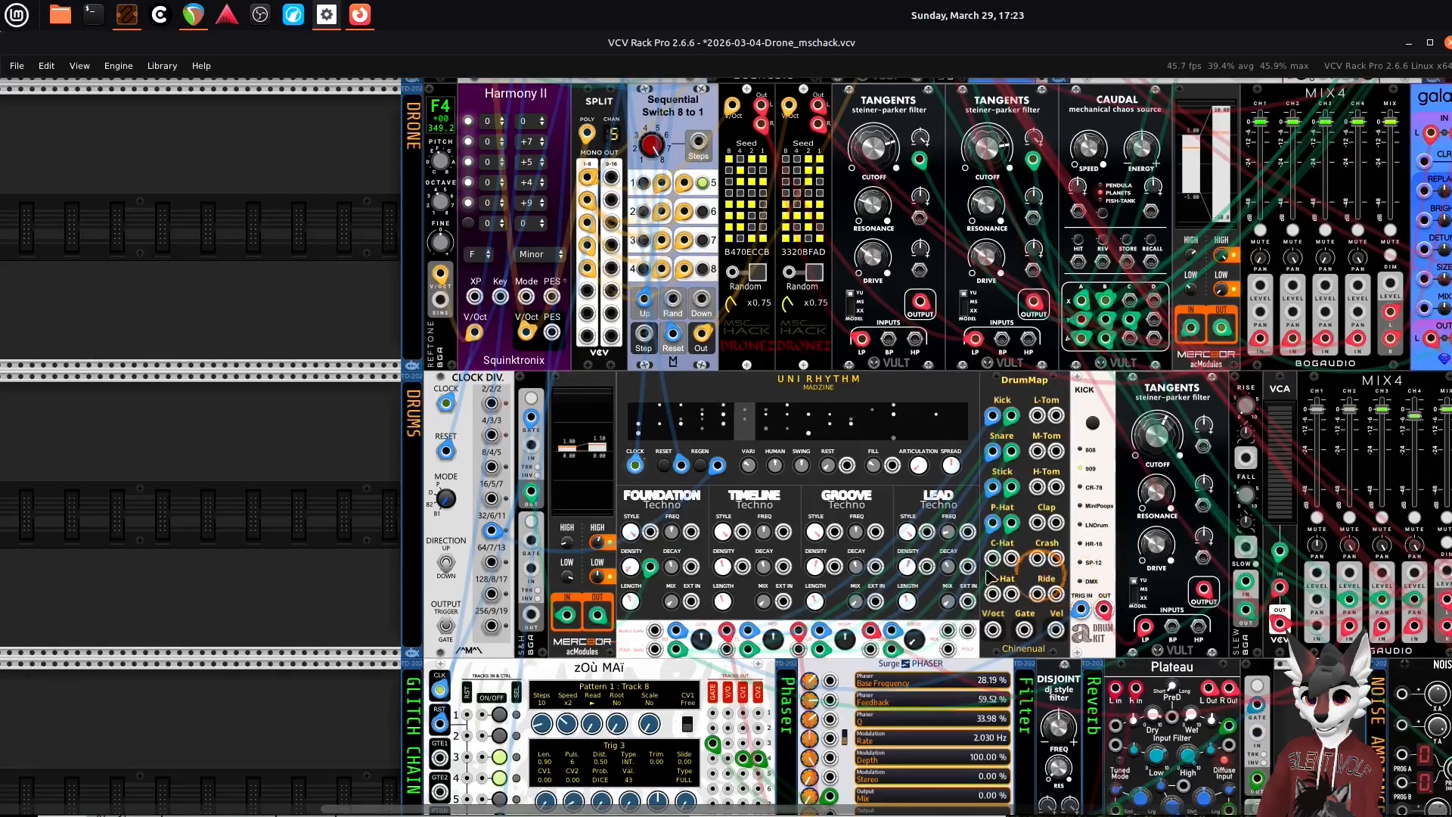
- Move DrumMap to the DRUMS label above MIDI Recorder and patch its V/oct, Gate and Vel outputs to track 3's matching inputs
{"action": "left_click_drag", "start_coordinate": [323, 499], "coordinate": [139, 488]}
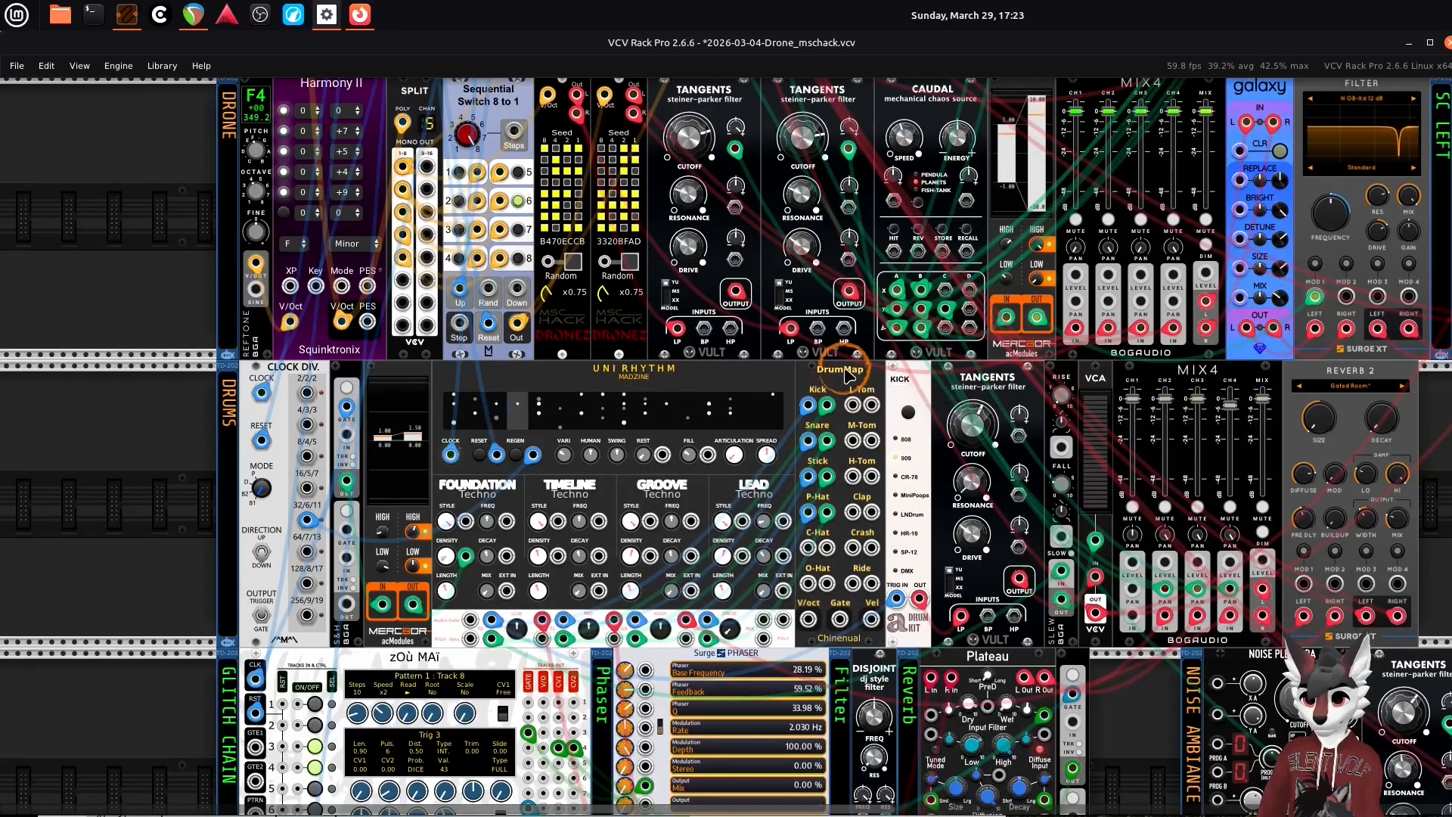
{"action": "left_click_drag", "start_coordinate": [815, 368], "coordinate": [981, 255]}
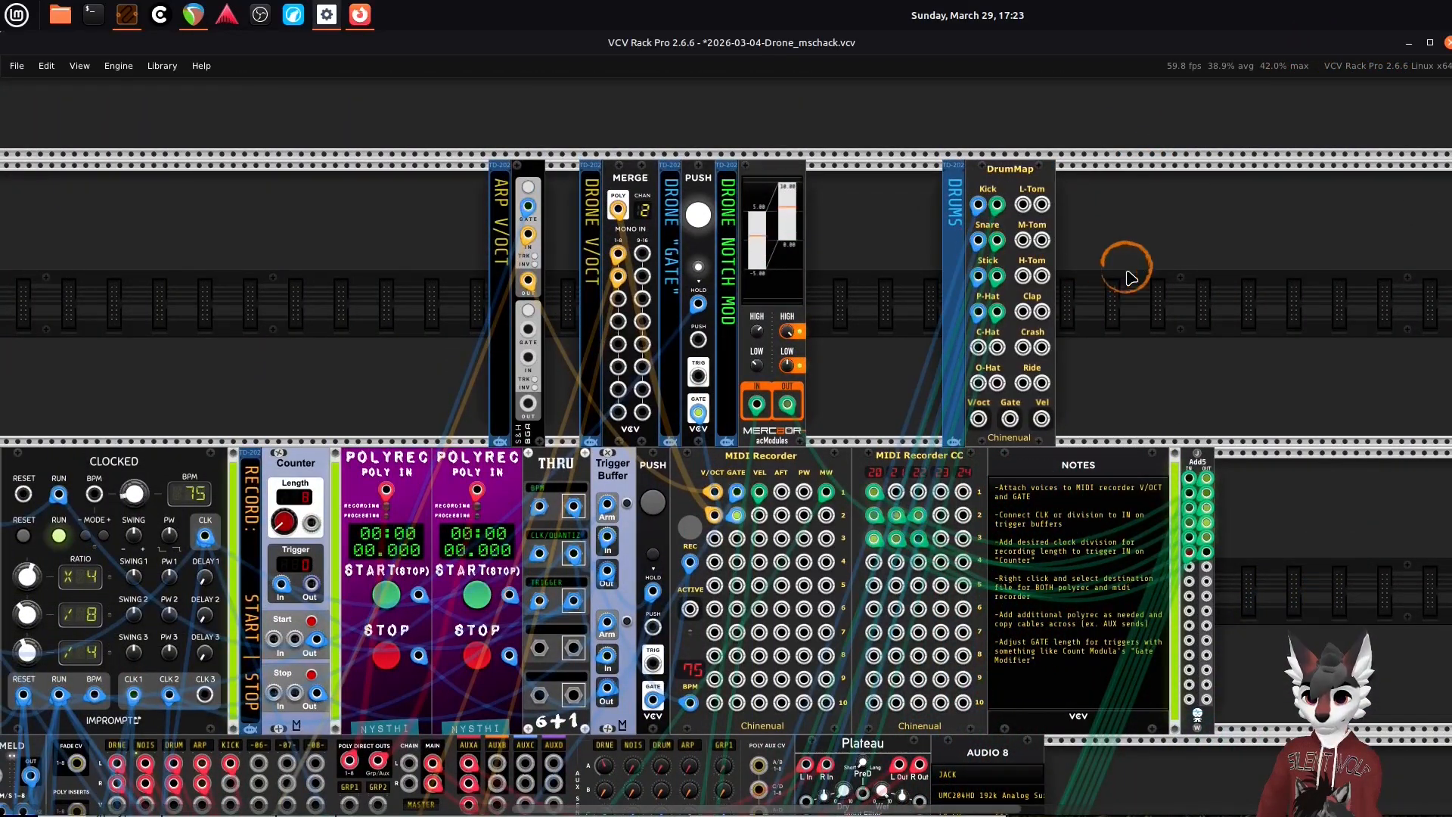
{"action": "scroll", "coordinate": [1138, 318], "scroll_direction": "down", "scroll_amount": 1}
{"action": "scroll", "coordinate": [1134, 314], "scroll_direction": "up", "scroll_amount": 2}
{"action": "scroll", "coordinate": [1095, 307], "scroll_direction": "up", "scroll_amount": 2}
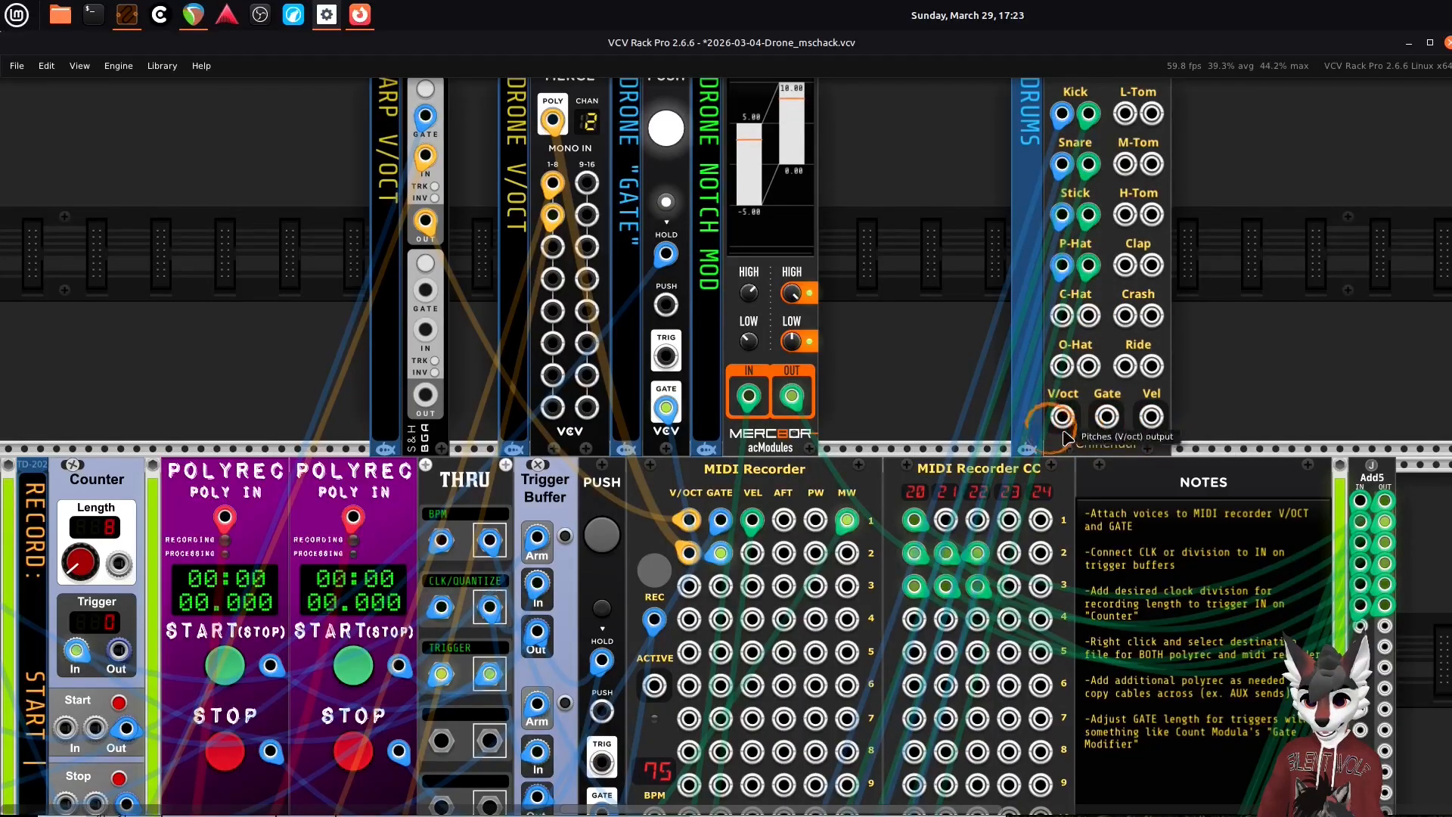
{"action": "left_click_drag", "start_coordinate": [1064, 433], "coordinate": [689, 585]}
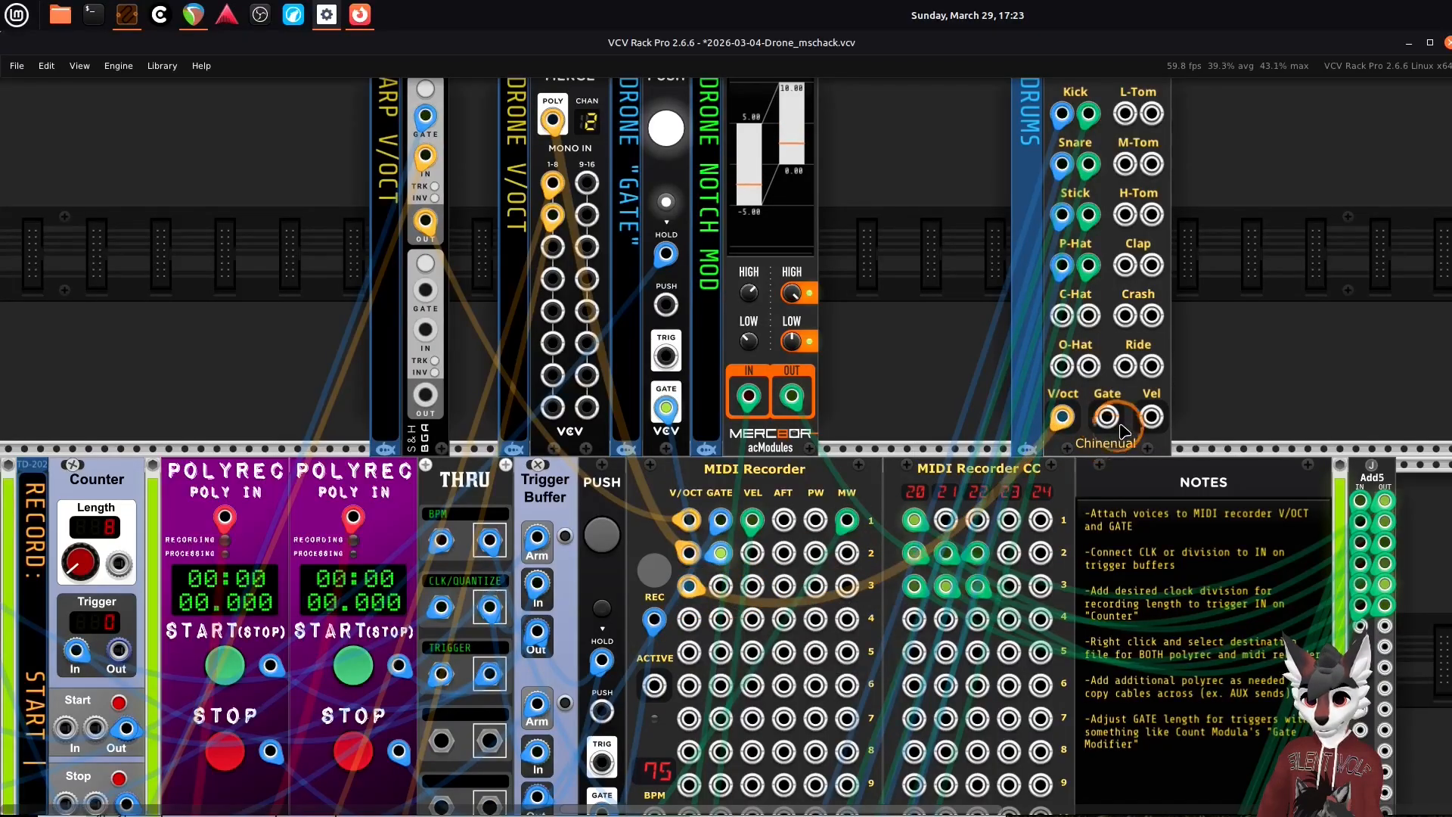
{"action": "left_click_drag", "start_coordinate": [1111, 421], "coordinate": [1152, 418]}
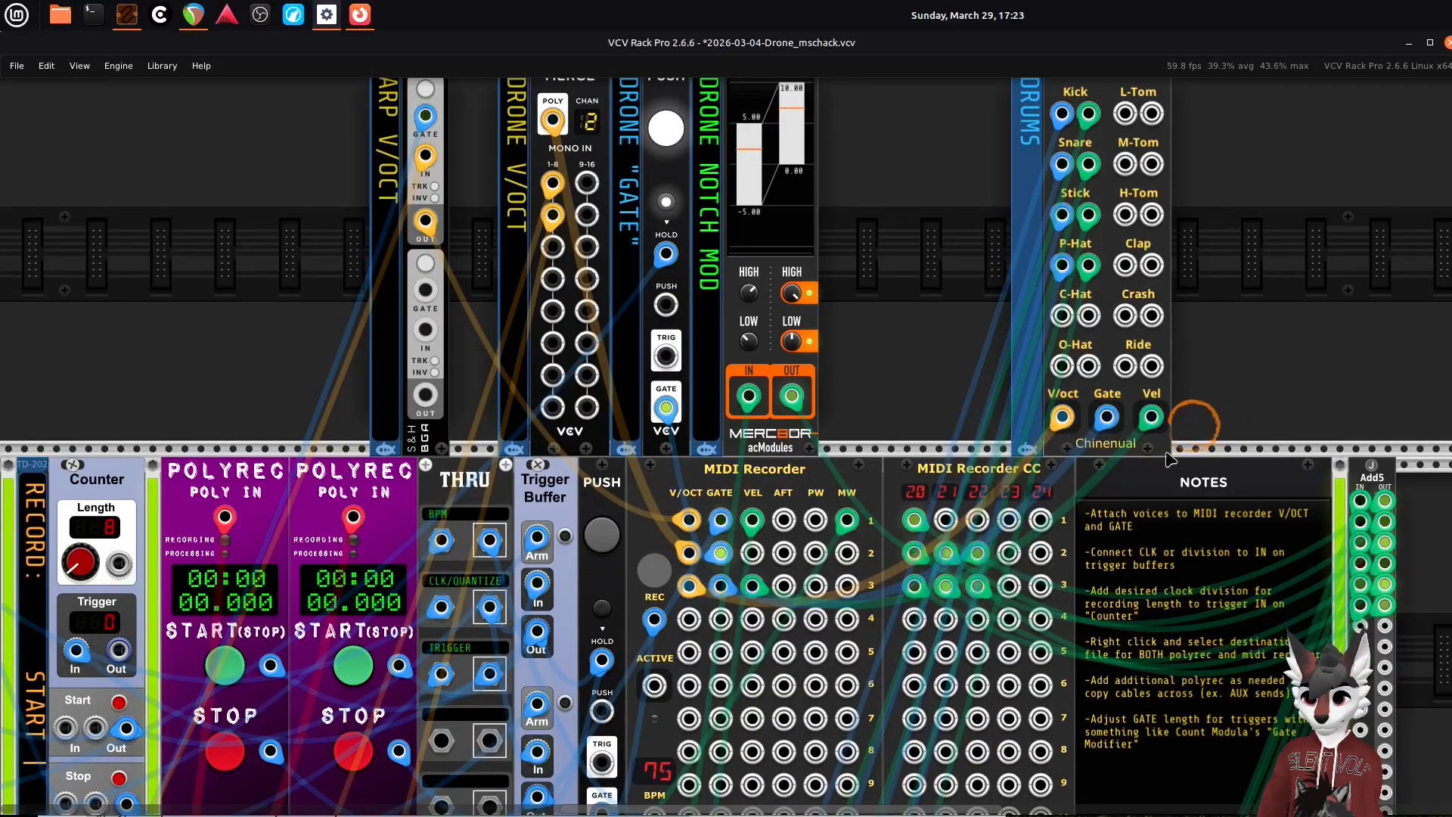
- Set the destination file of the first POLYREC recorder to demo2.wav in the Music folder
{"action": "scroll", "coordinate": [1195, 333], "scroll_direction": "down", "scroll_amount": 3}
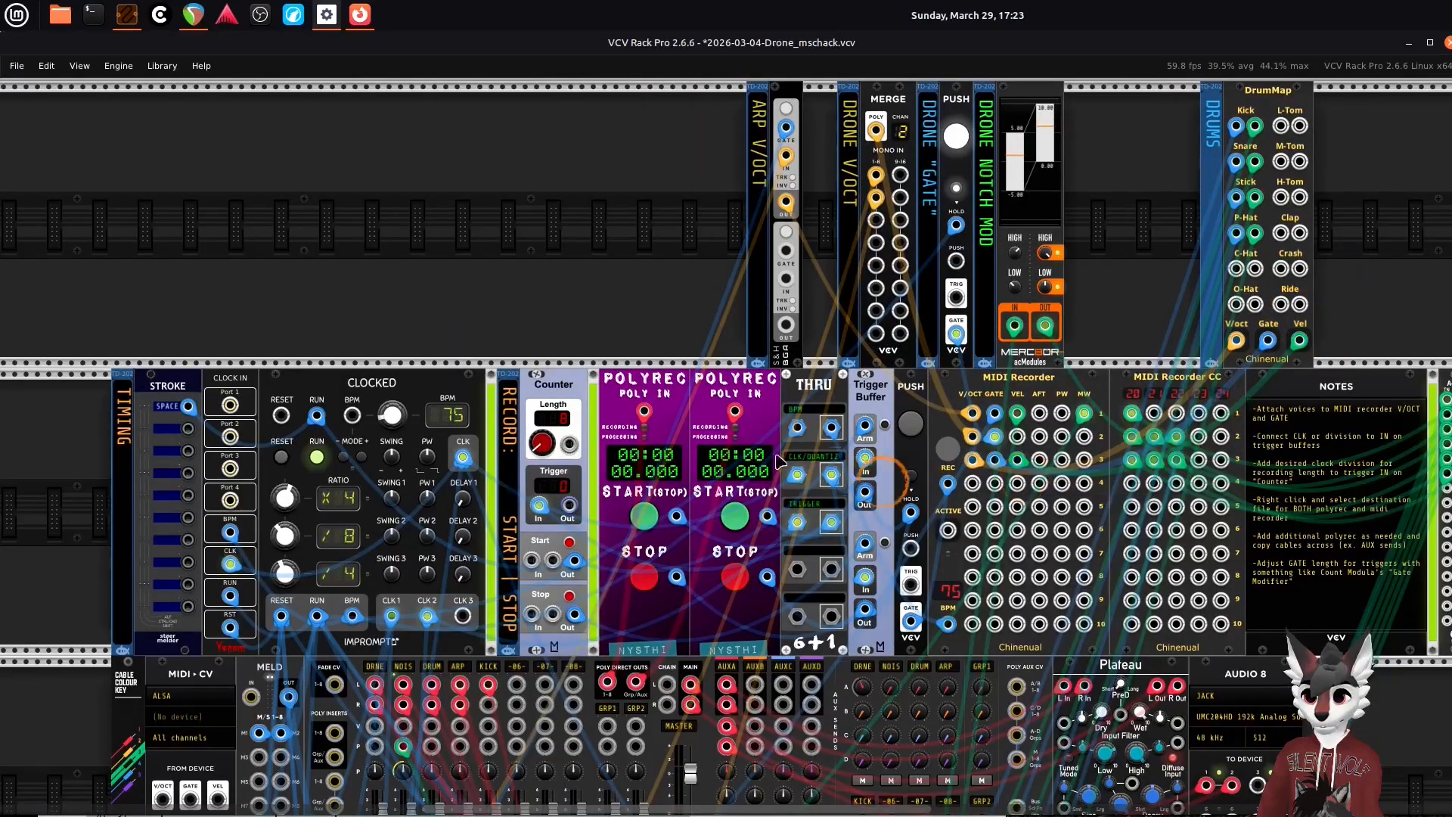
{"action": "left_click_drag", "start_coordinate": [572, 329], "coordinate": [651, 172]}
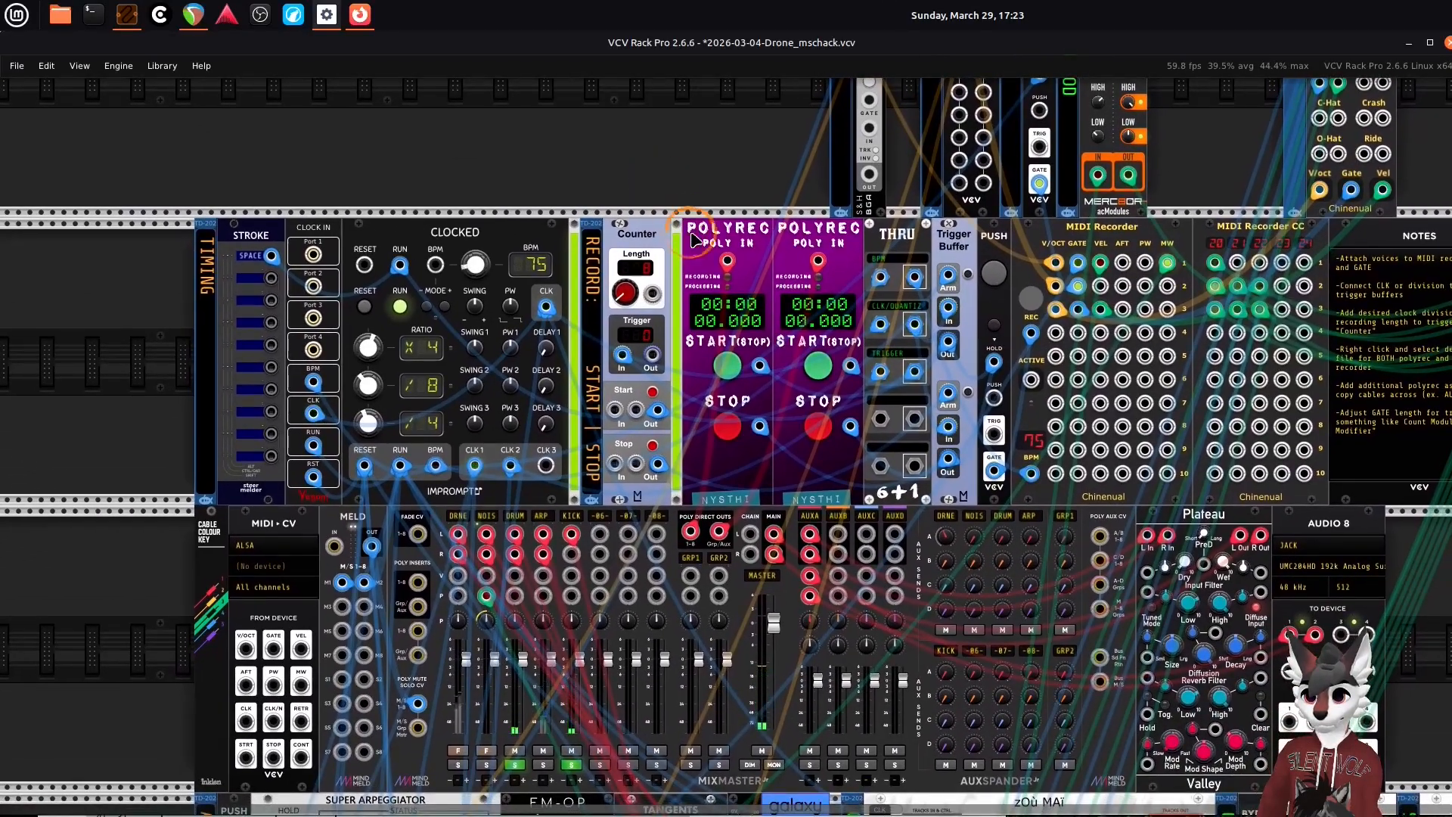
{"action": "left_click_drag", "start_coordinate": [738, 183], "coordinate": [649, 195]}
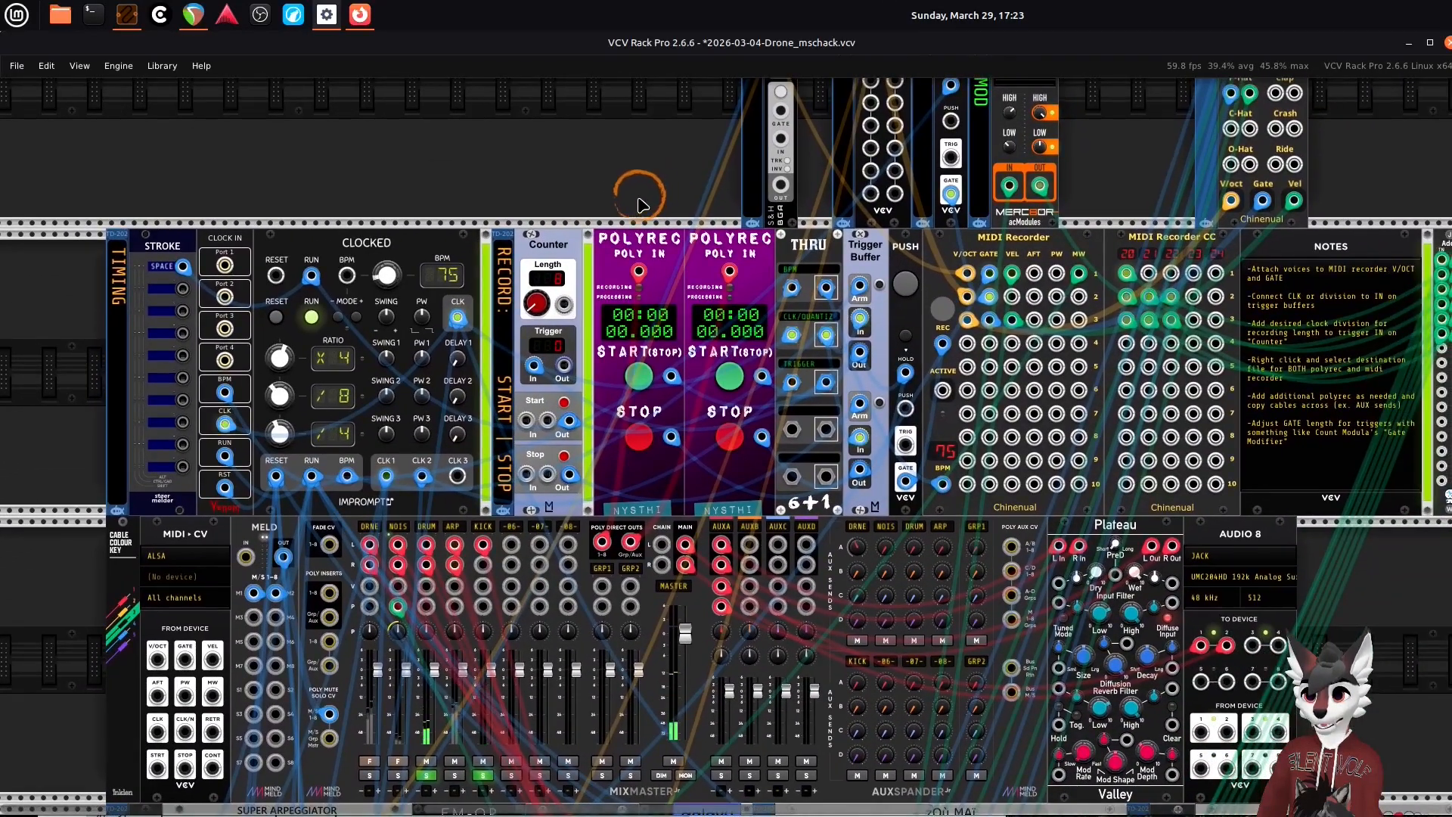
{"action": "scroll", "coordinate": [640, 198], "scroll_direction": "up", "scroll_amount": 2}
{"action": "right_click", "coordinate": [667, 268]}
{"action": "left_click", "coordinate": [802, 484]}
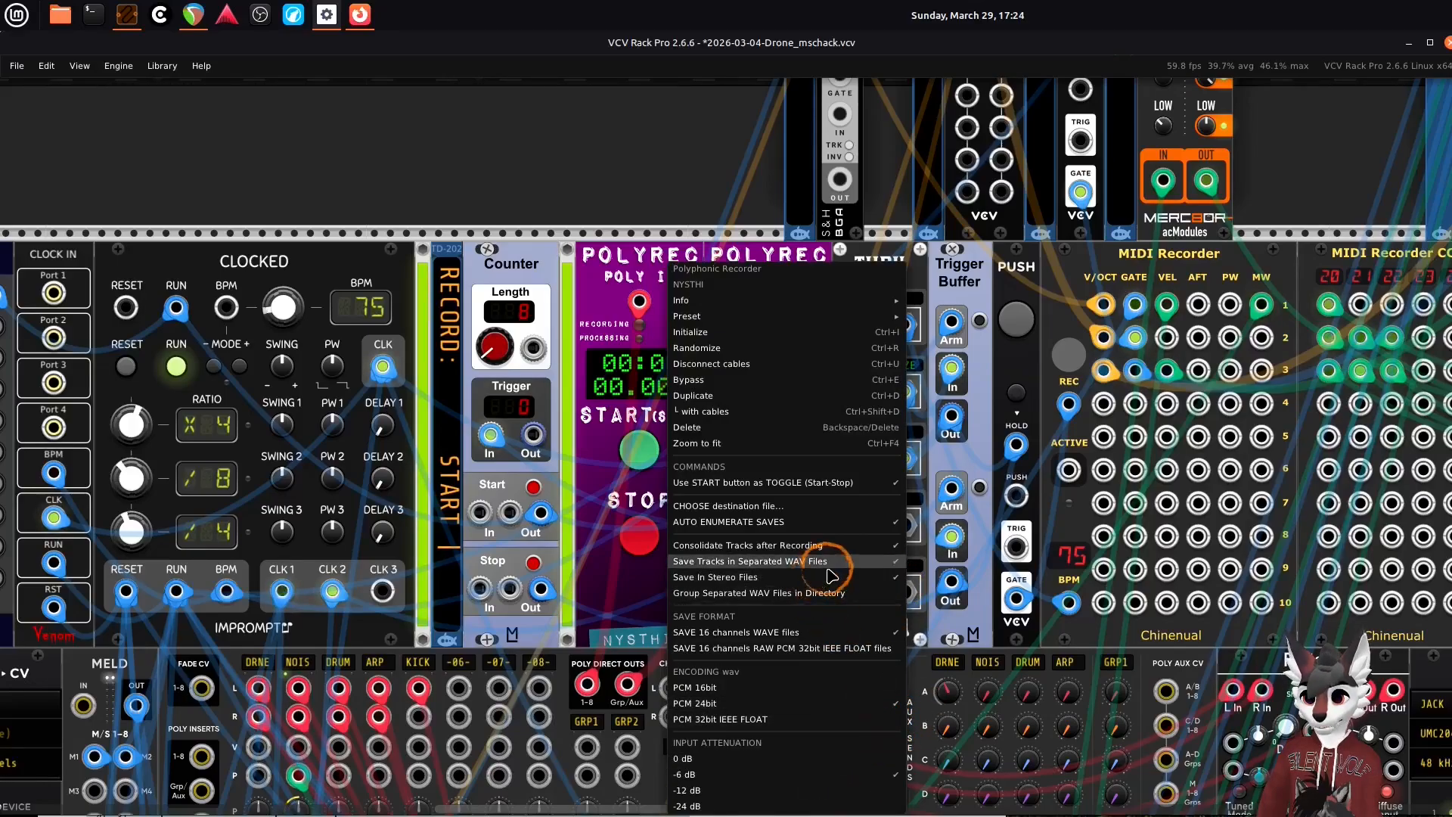
{"action": "left_click", "coordinate": [738, 505]}
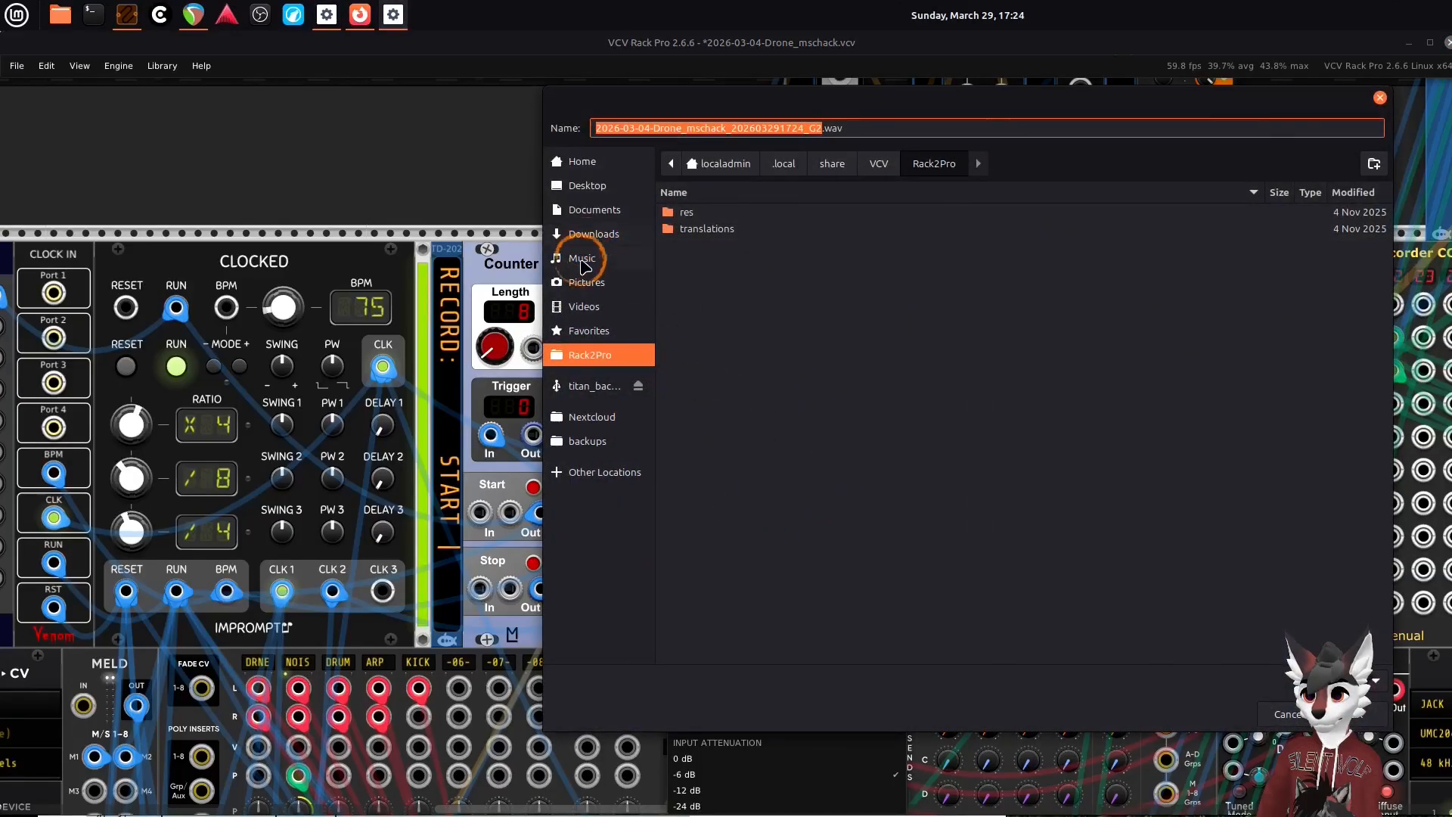
{"action": "left_click", "coordinate": [582, 258]}
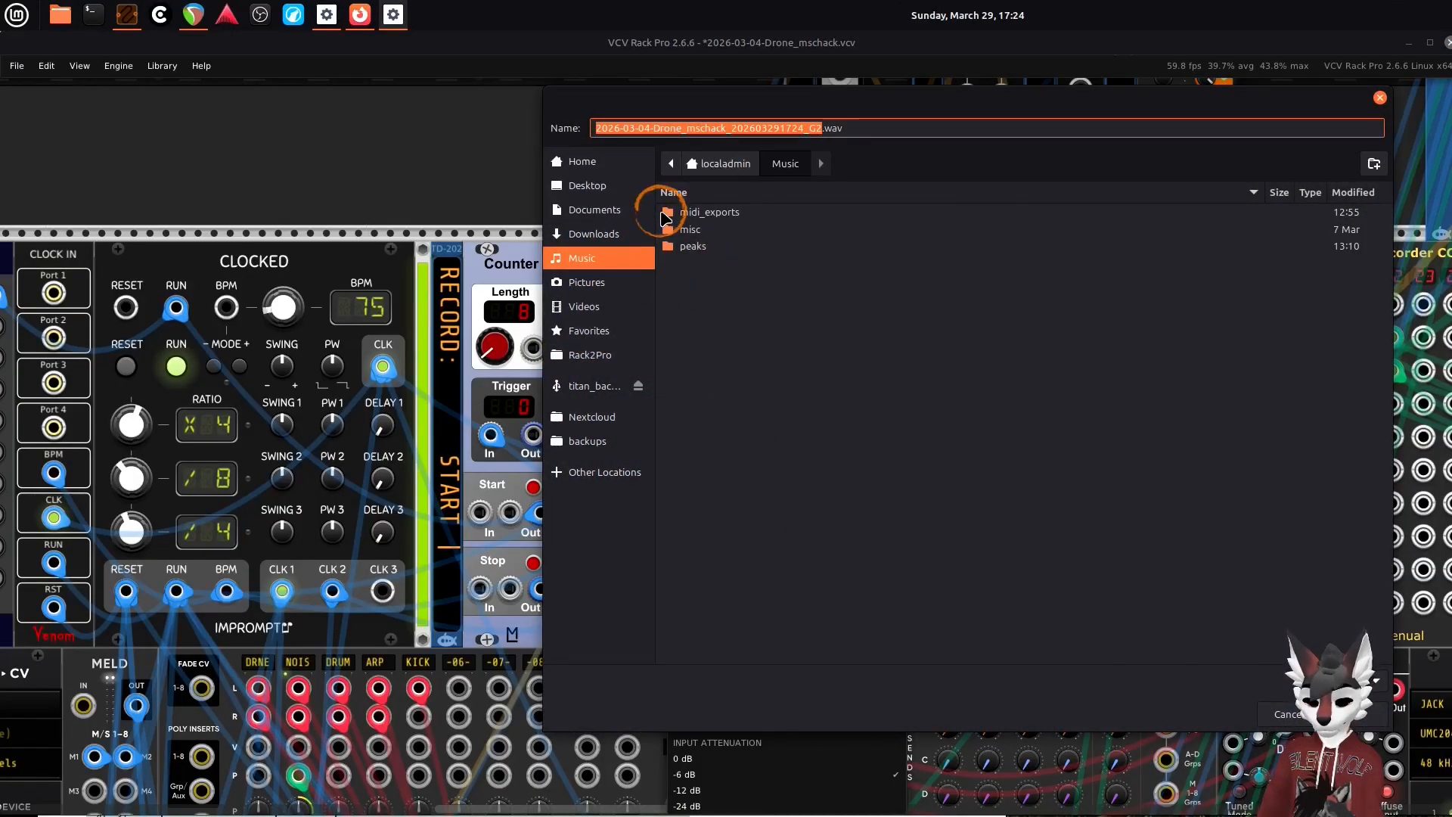
{"action": "type", "text": "demo2"}
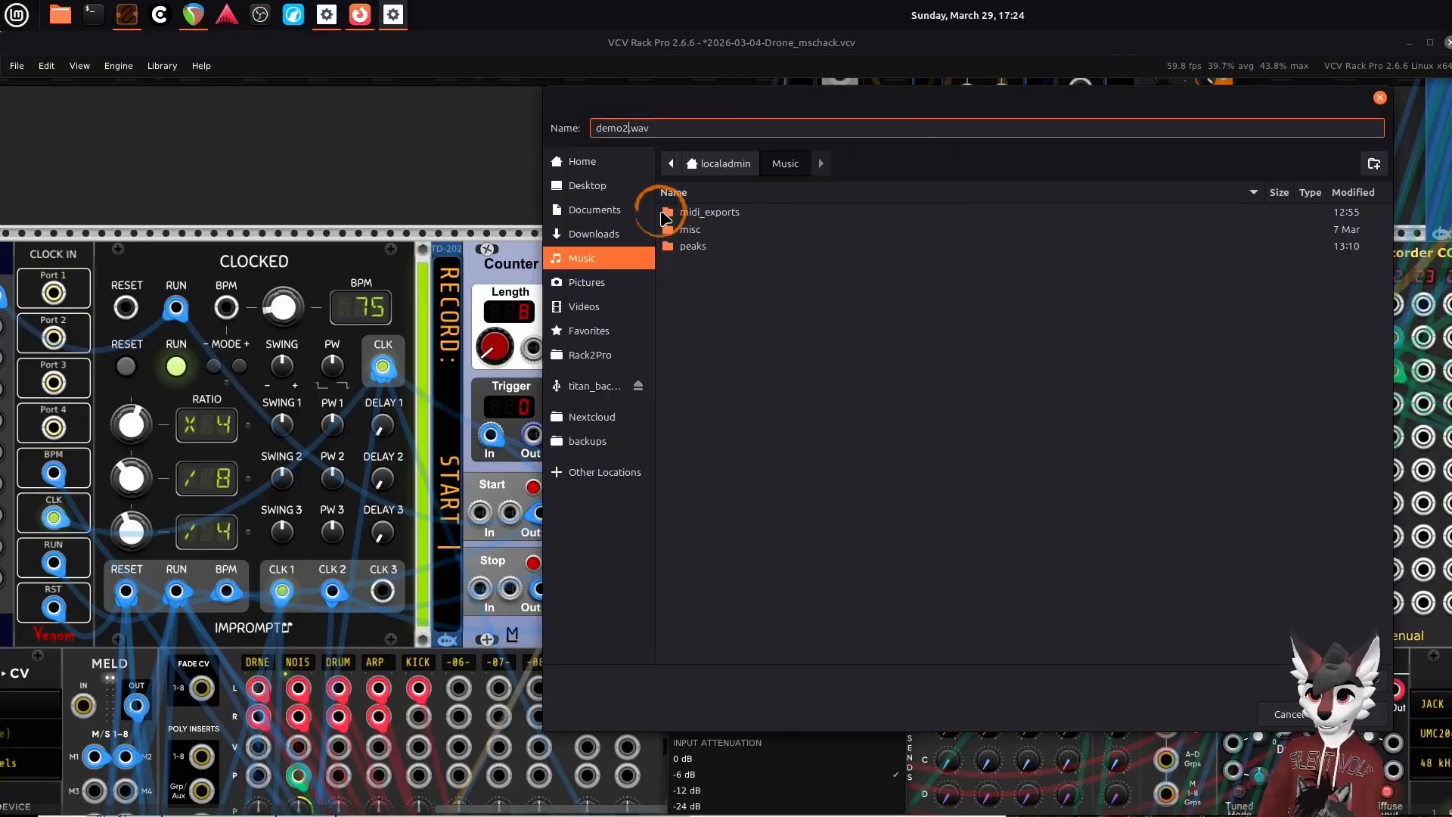
{"action": "key", "text": "shift+Left"}
{"action": "key", "text": "shift+Left"}
{"action": "key", "text": "shift+Left"}
{"action": "key", "text": "shift+Left"}
{"action": "key", "text": "shift+Left"}
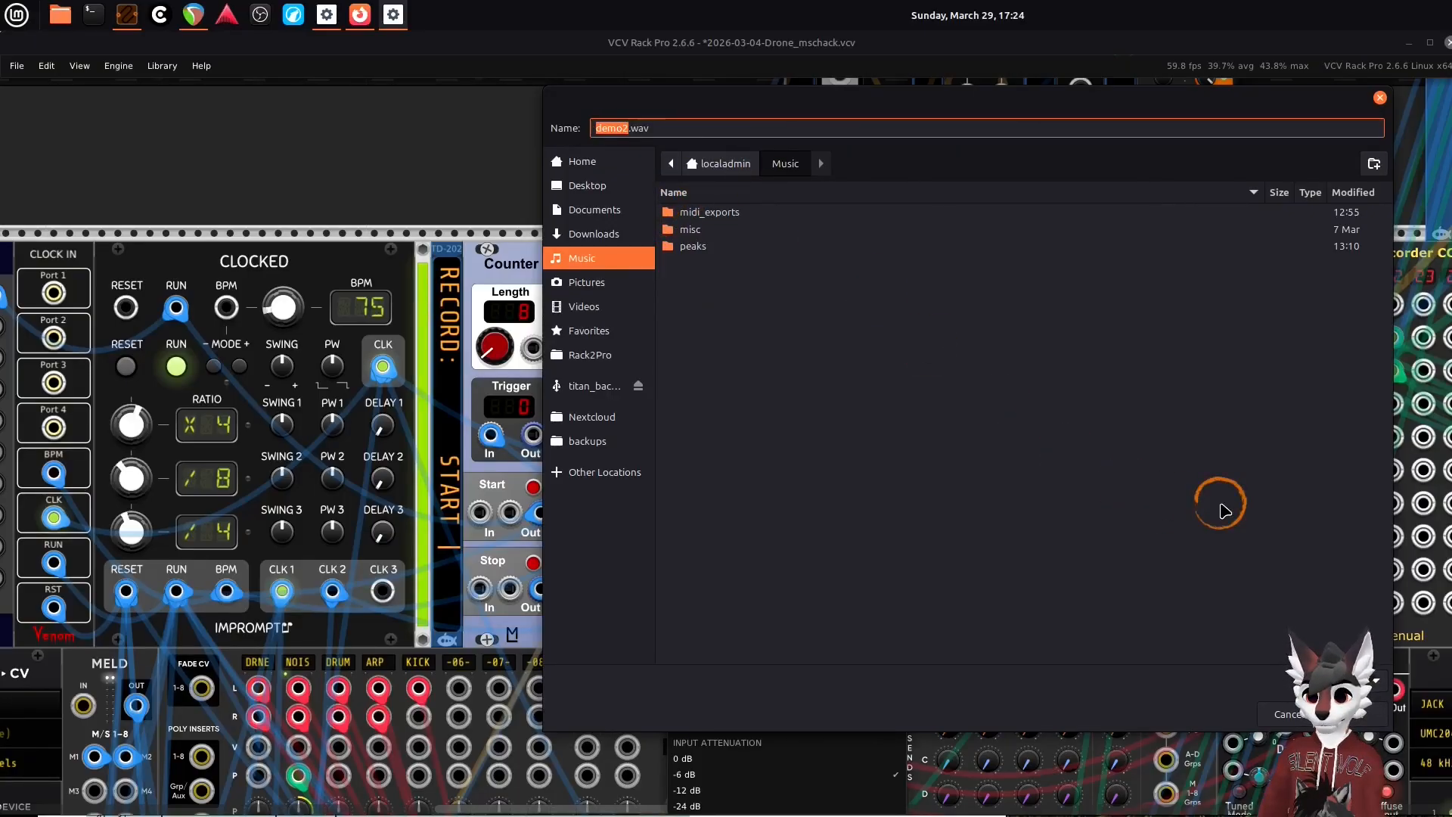
{"action": "left_click", "coordinate": [1345, 714]}
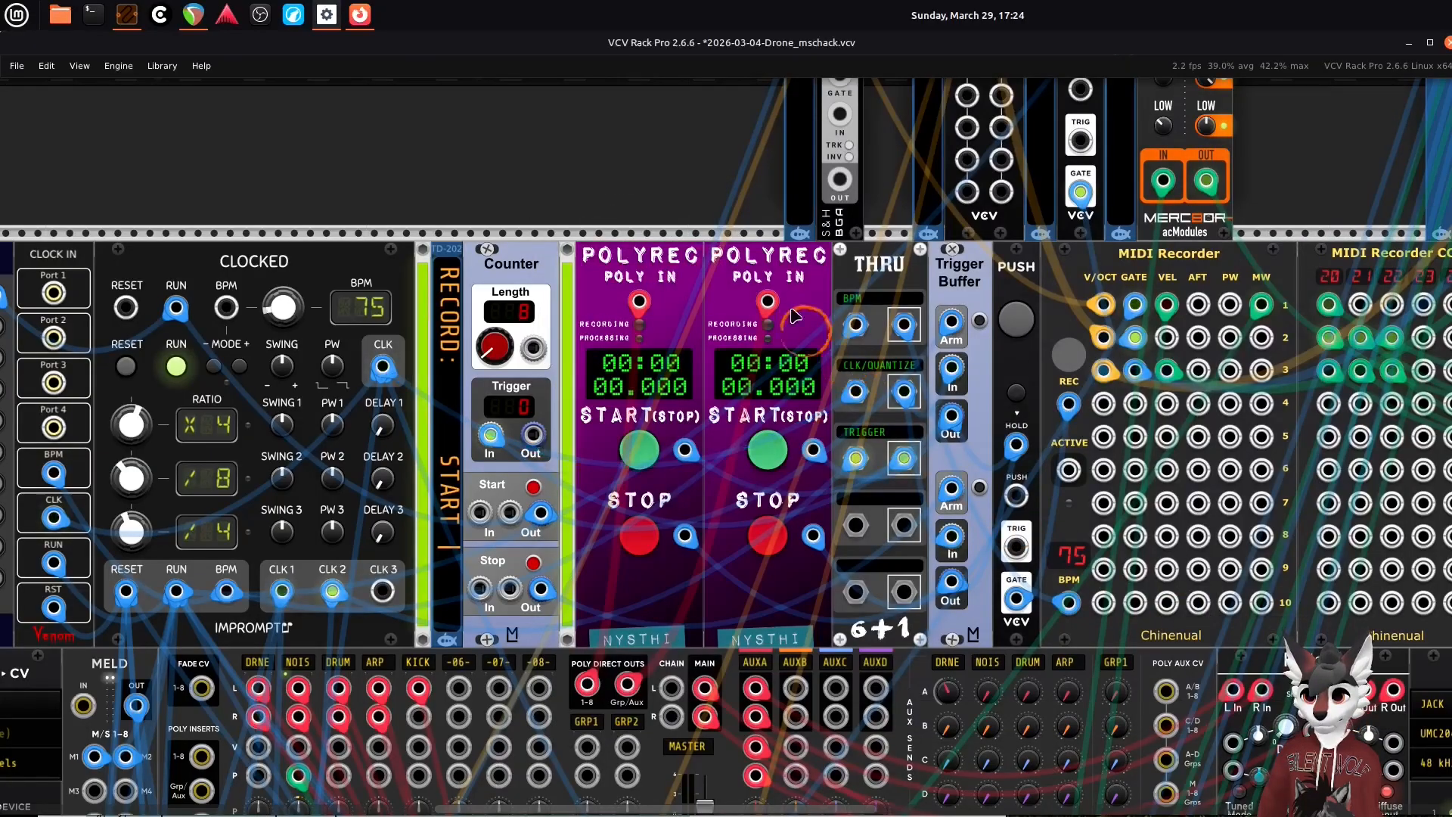
- Set the destination file of the second POLYREC recorder to demo2_aux.wav in the Music folder
{"action": "right_click", "coordinate": [751, 265]}
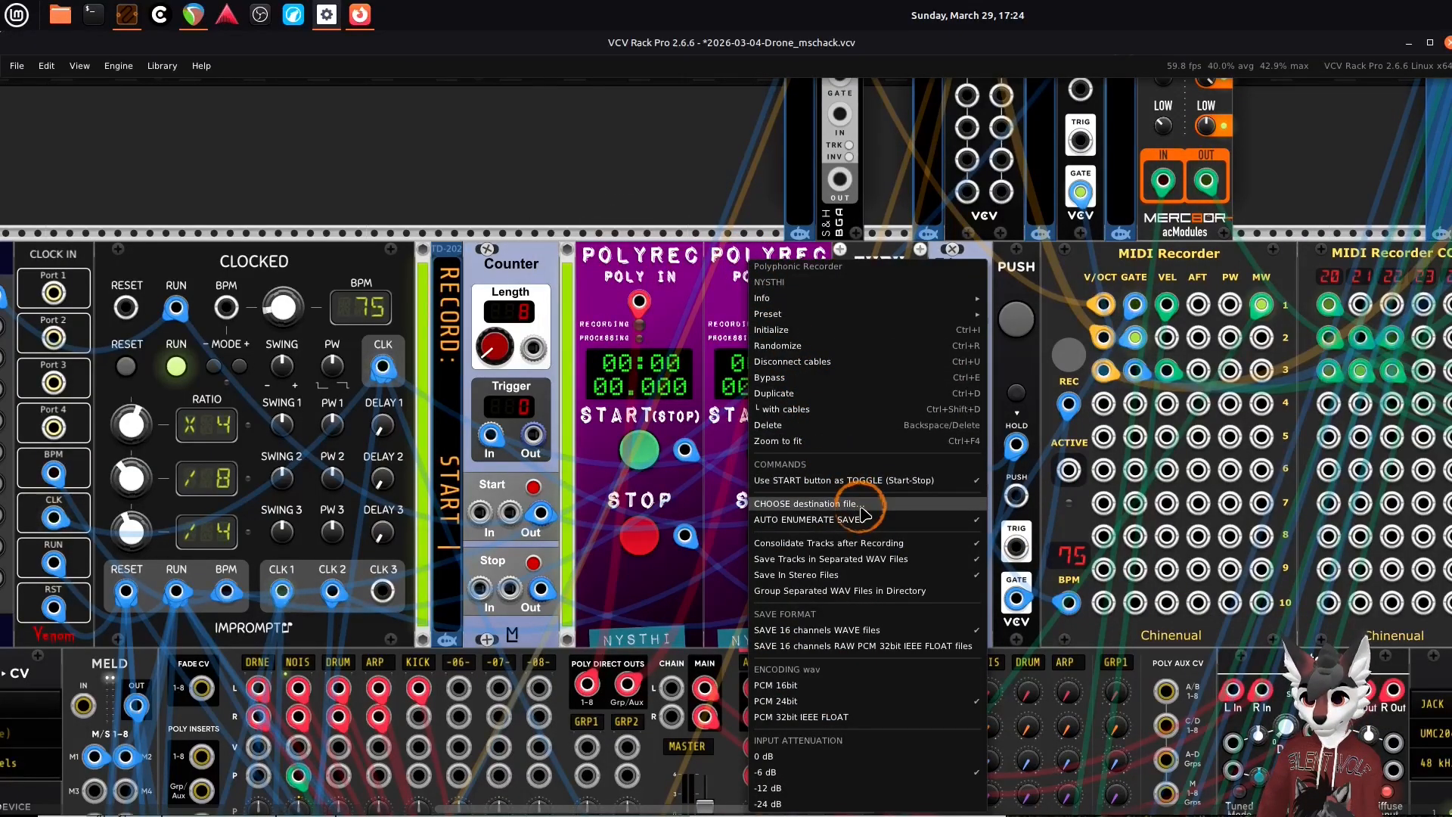
{"action": "left_click", "coordinate": [838, 504]}
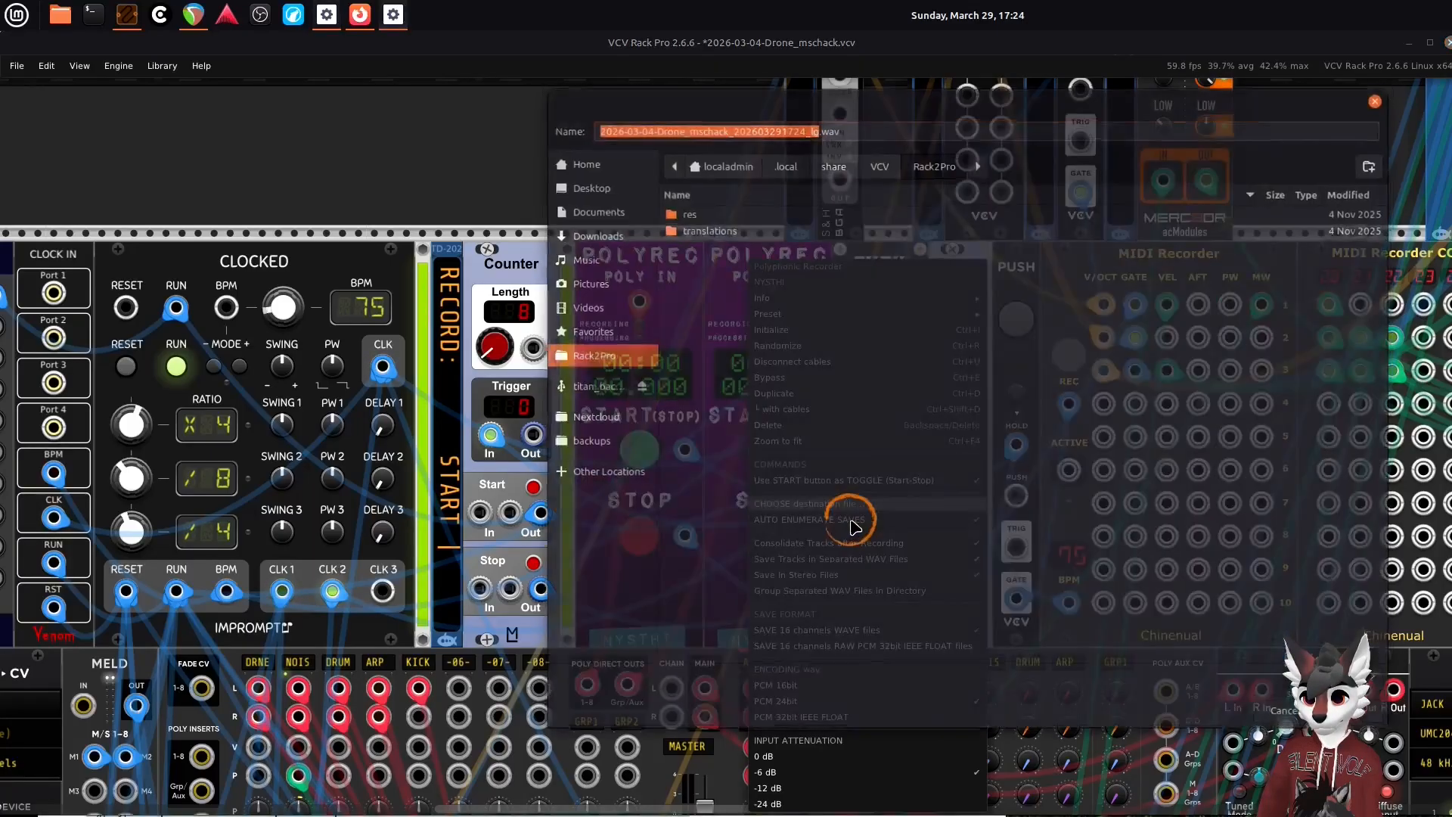
{"action": "left_click", "coordinate": [582, 257]}
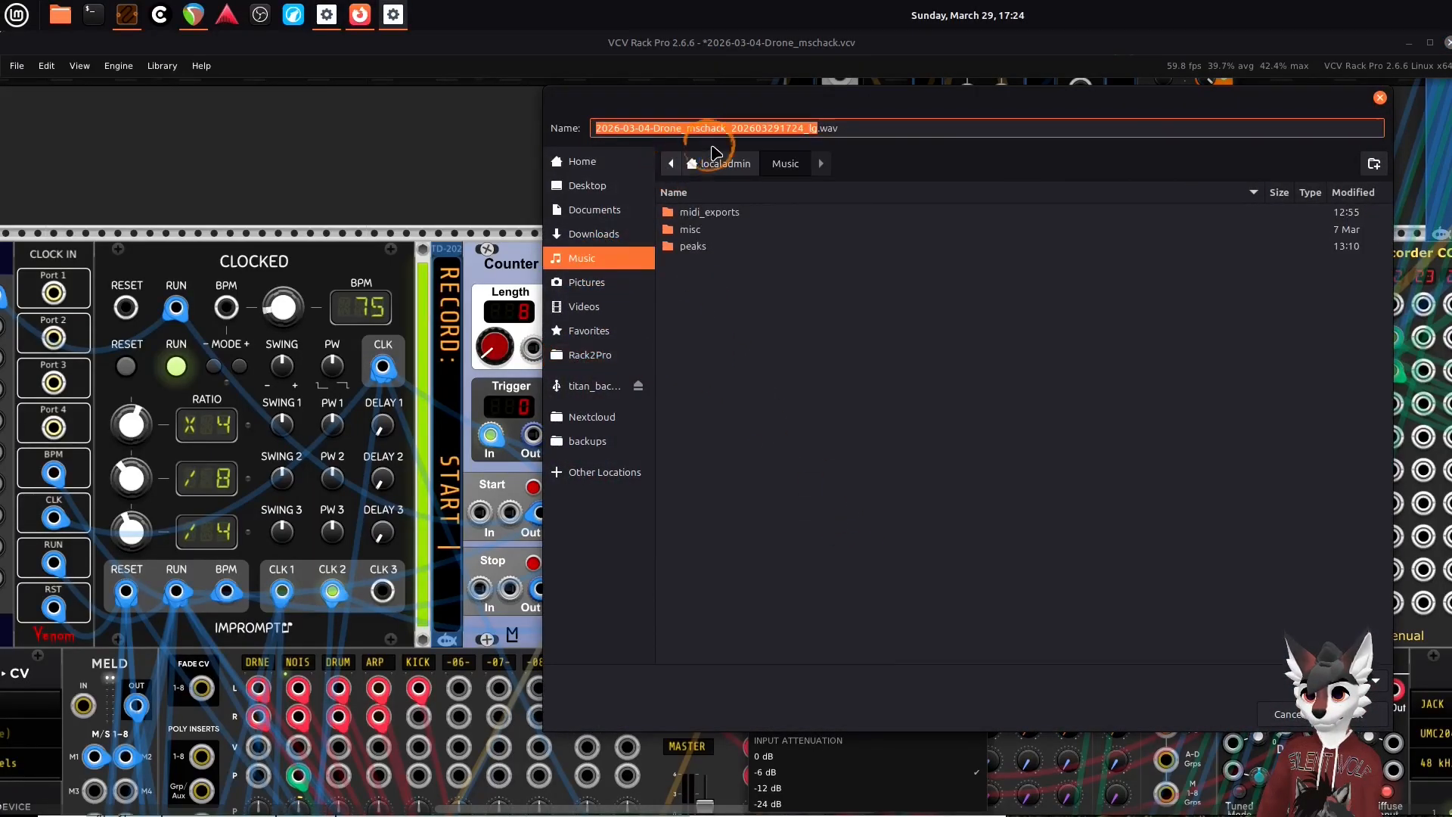
{"action": "type", "text": "demo2"}
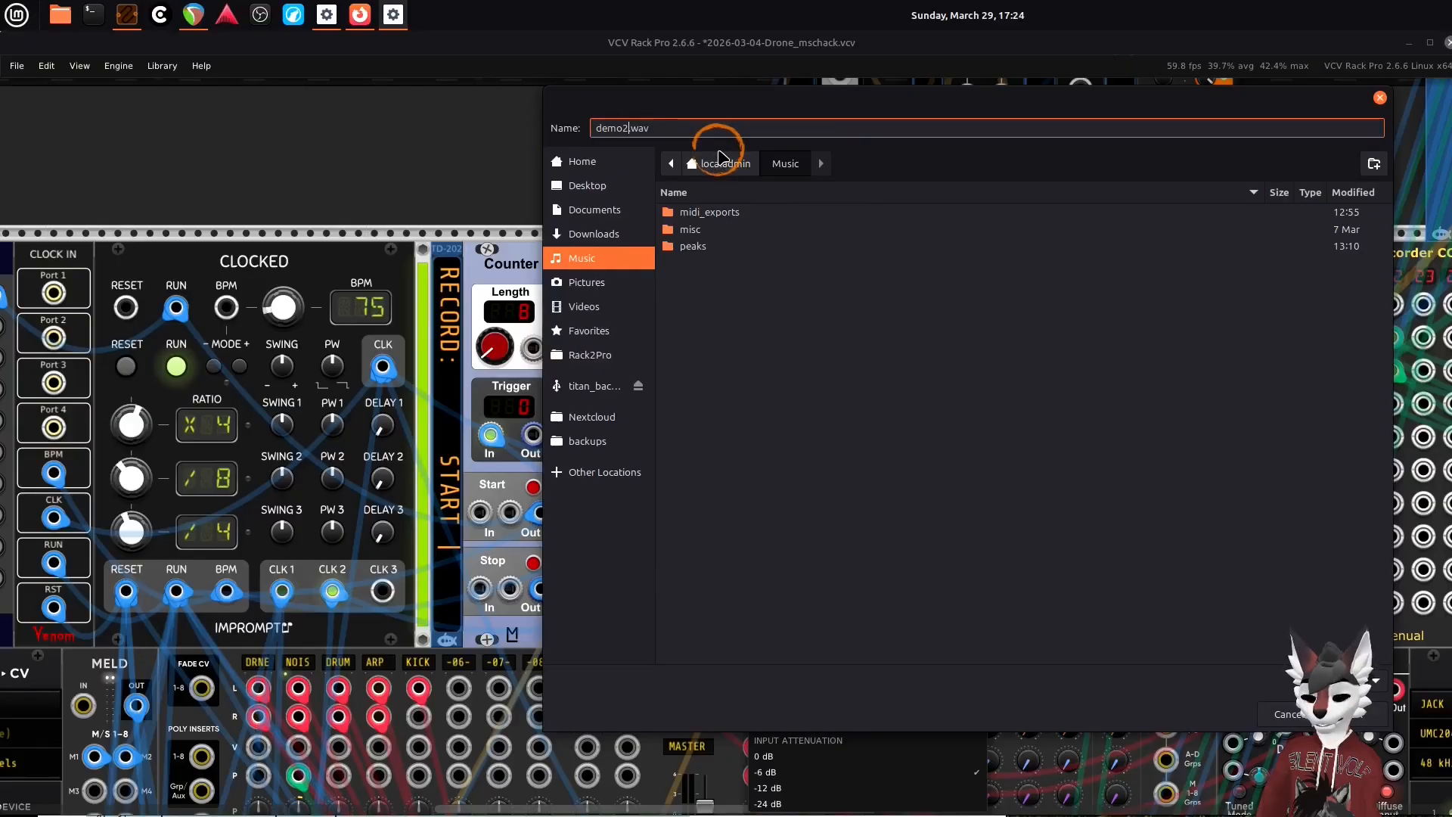
{"action": "type", "text": "_aux"}
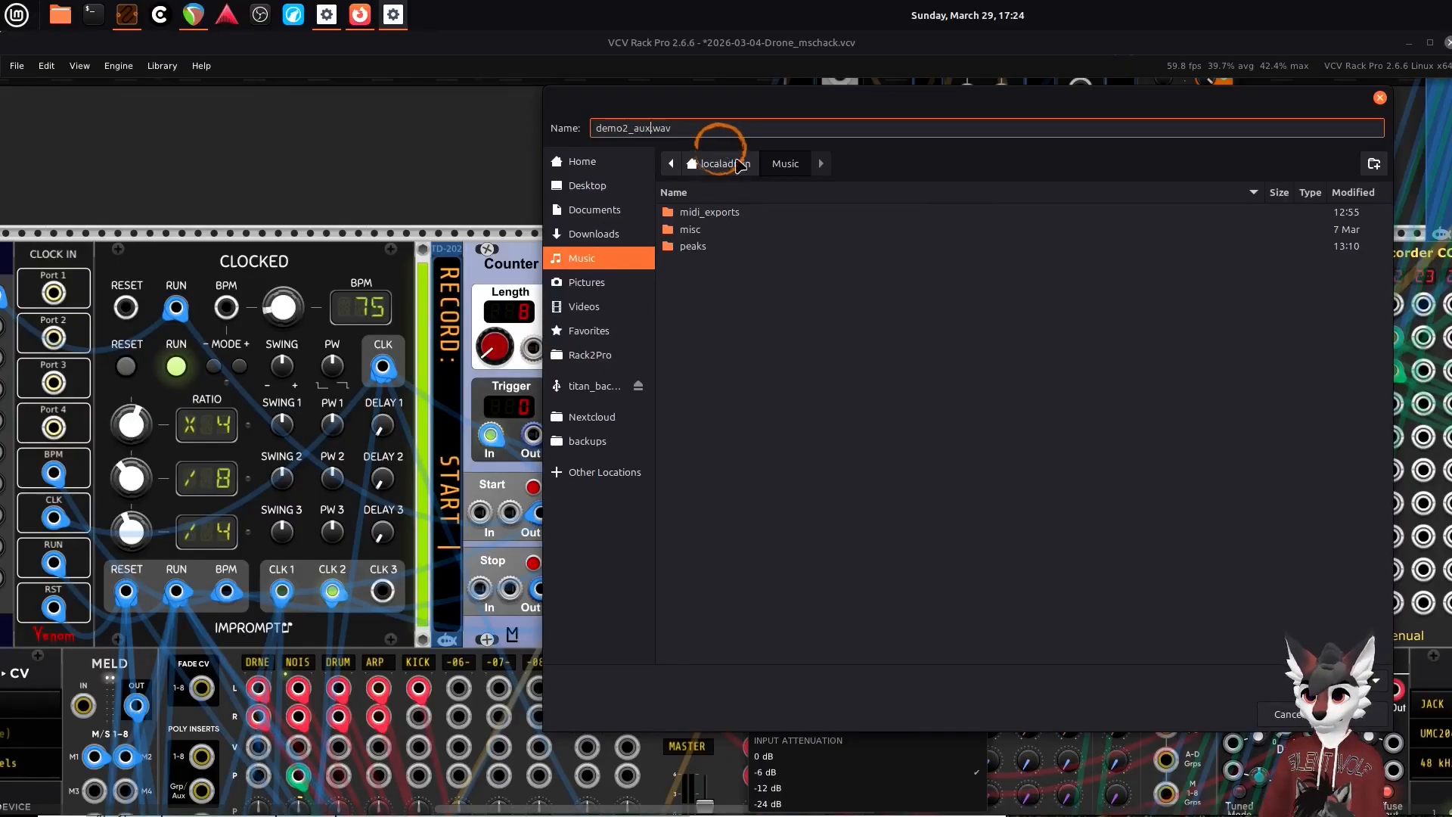
{"action": "left_click", "coordinate": [1342, 714]}
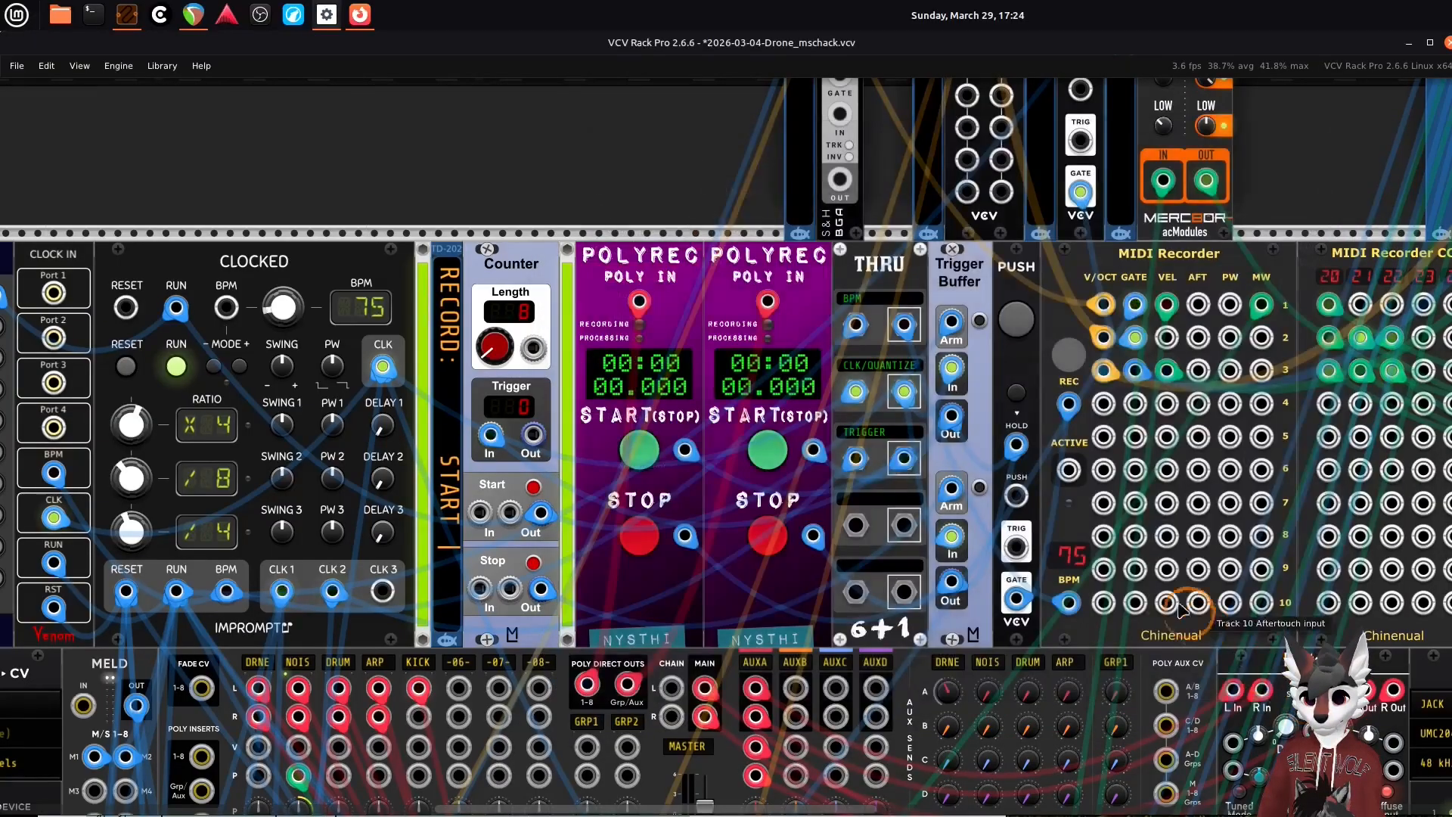
- Set MIDI Recorder's output file to demo2 in the Music folder
{"action": "left_click_drag", "start_coordinate": [966, 278], "coordinate": [764, 273]}
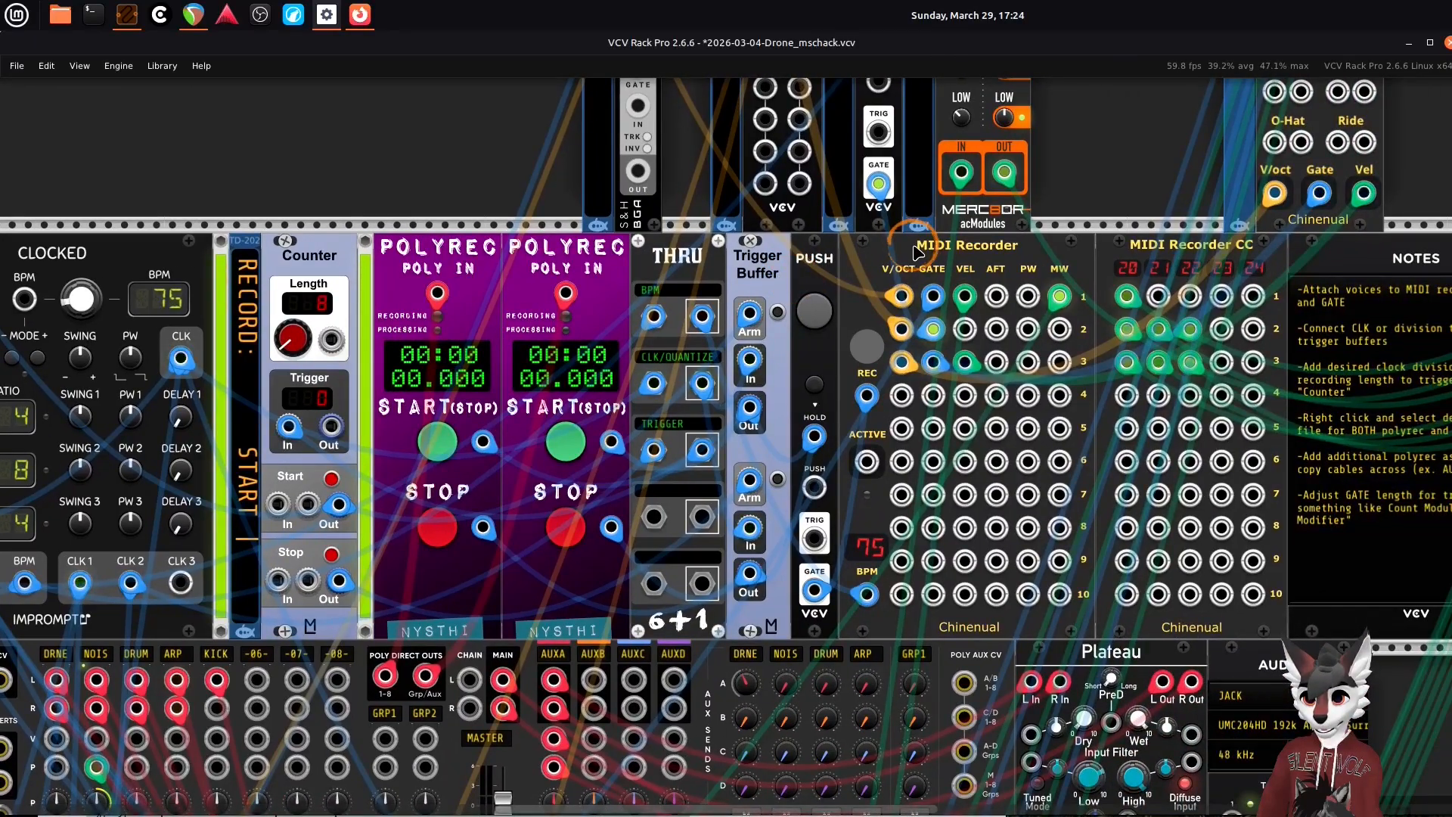
{"action": "right_click", "coordinate": [917, 252]}
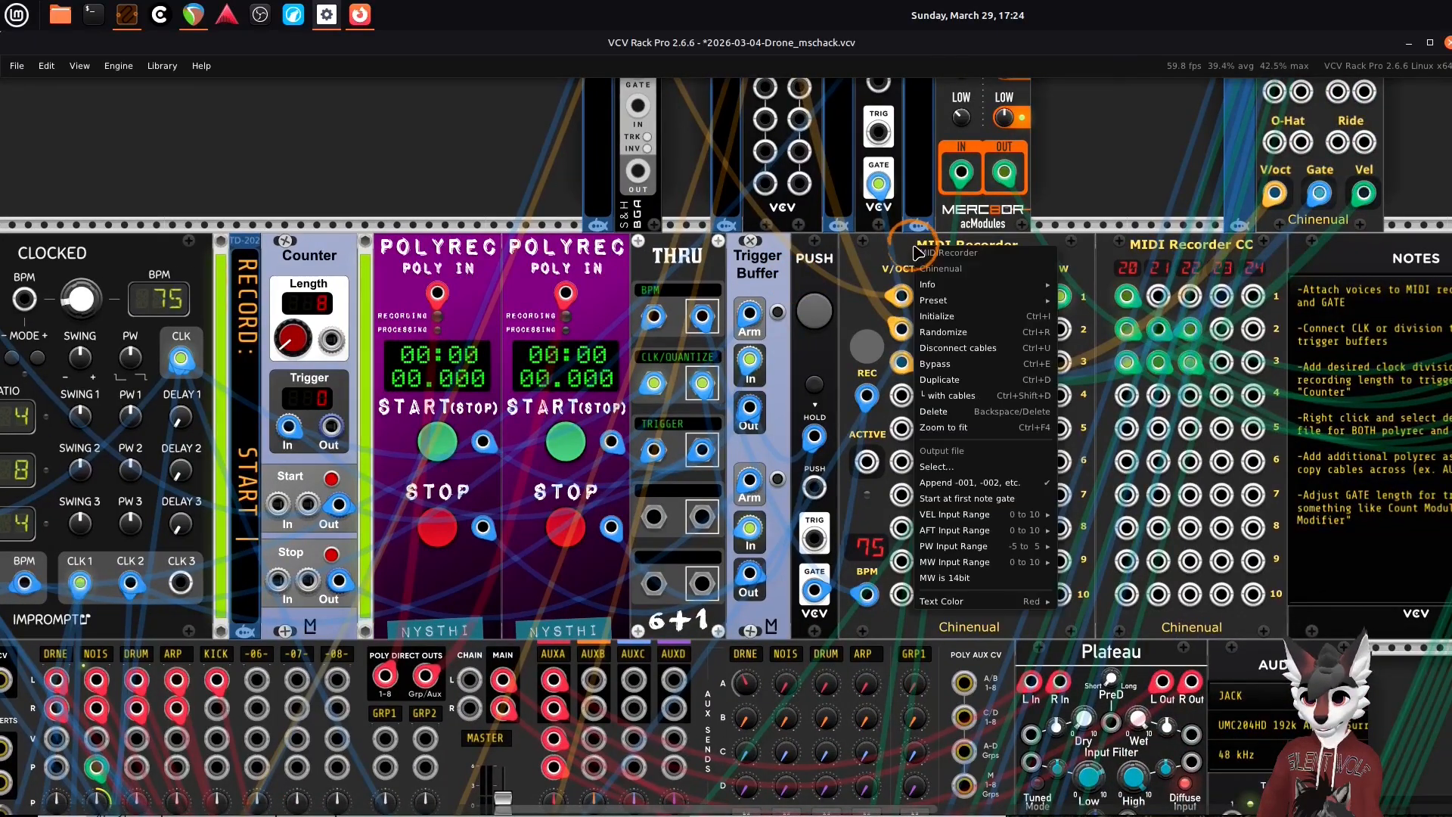
{"action": "left_click", "coordinate": [975, 467]}
{"action": "left_click", "coordinate": [590, 259]}
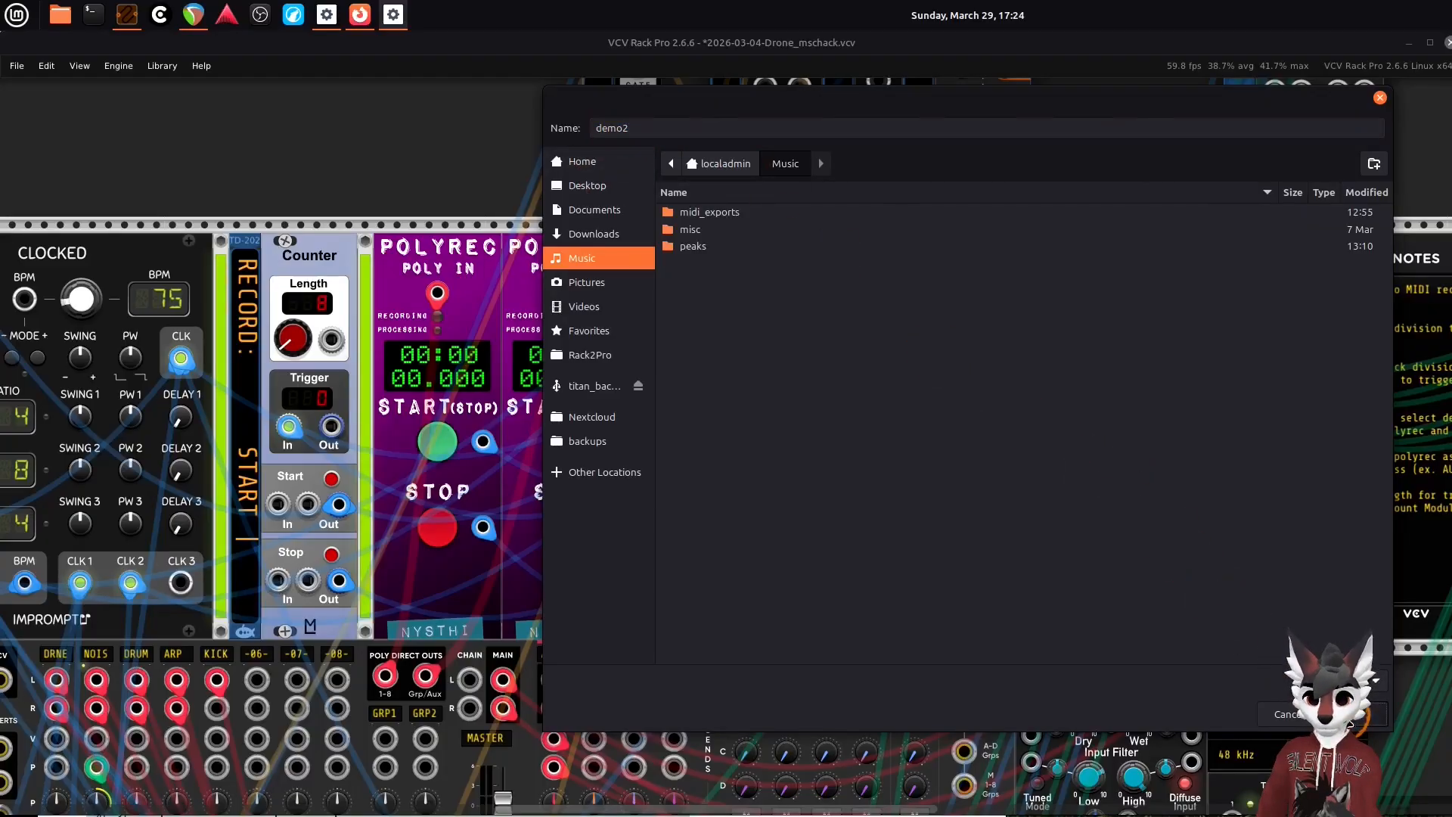
{"action": "key", "text": "Return"}
- Stop the CLOCKED clock and launch a synchronized audio and MIDI recording with the Counter's Start trigger
{"action": "left_click_drag", "start_coordinate": [1031, 443], "coordinate": [799, 364]}
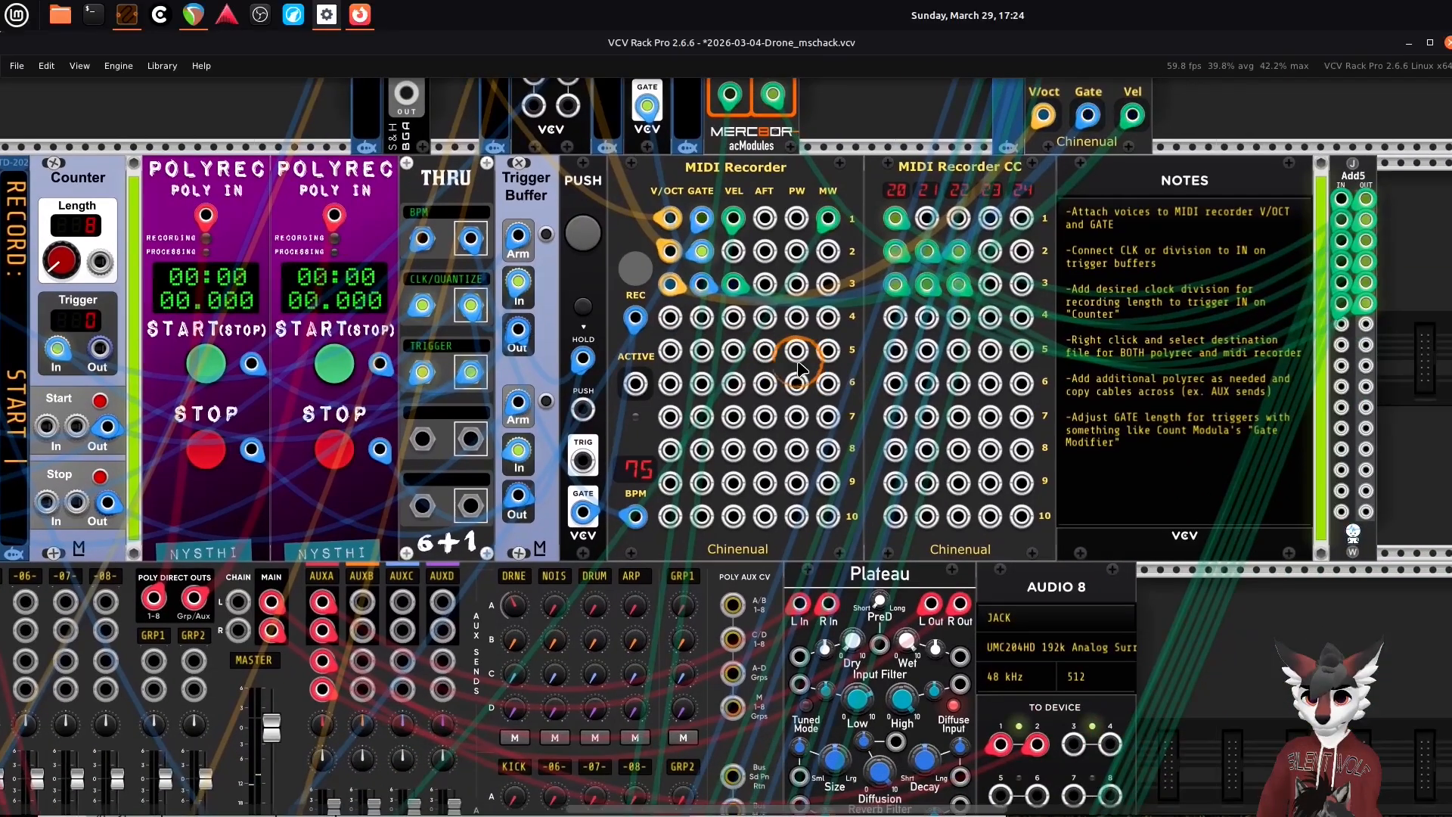
{"action": "scroll", "coordinate": [799, 368], "scroll_direction": "down", "scroll_amount": 2}
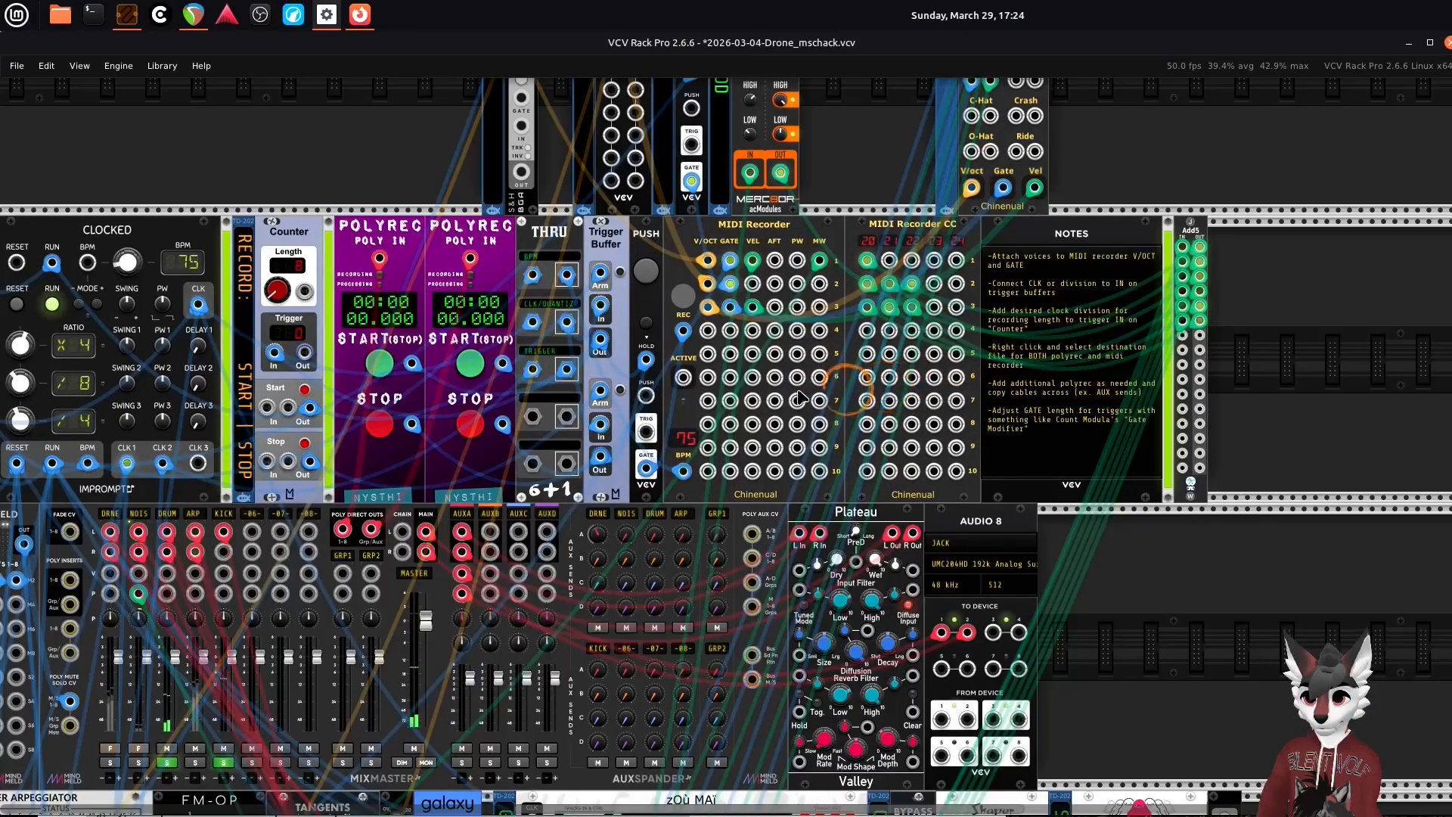
{"action": "mouse_move", "coordinate": [679, 432]}
{"action": "left_mouse_down"}
{"action": "mouse_move", "coordinate": [822, 382]}
{"action": "mouse_move", "coordinate": [1087, 333]}
{"action": "left_mouse_up"}
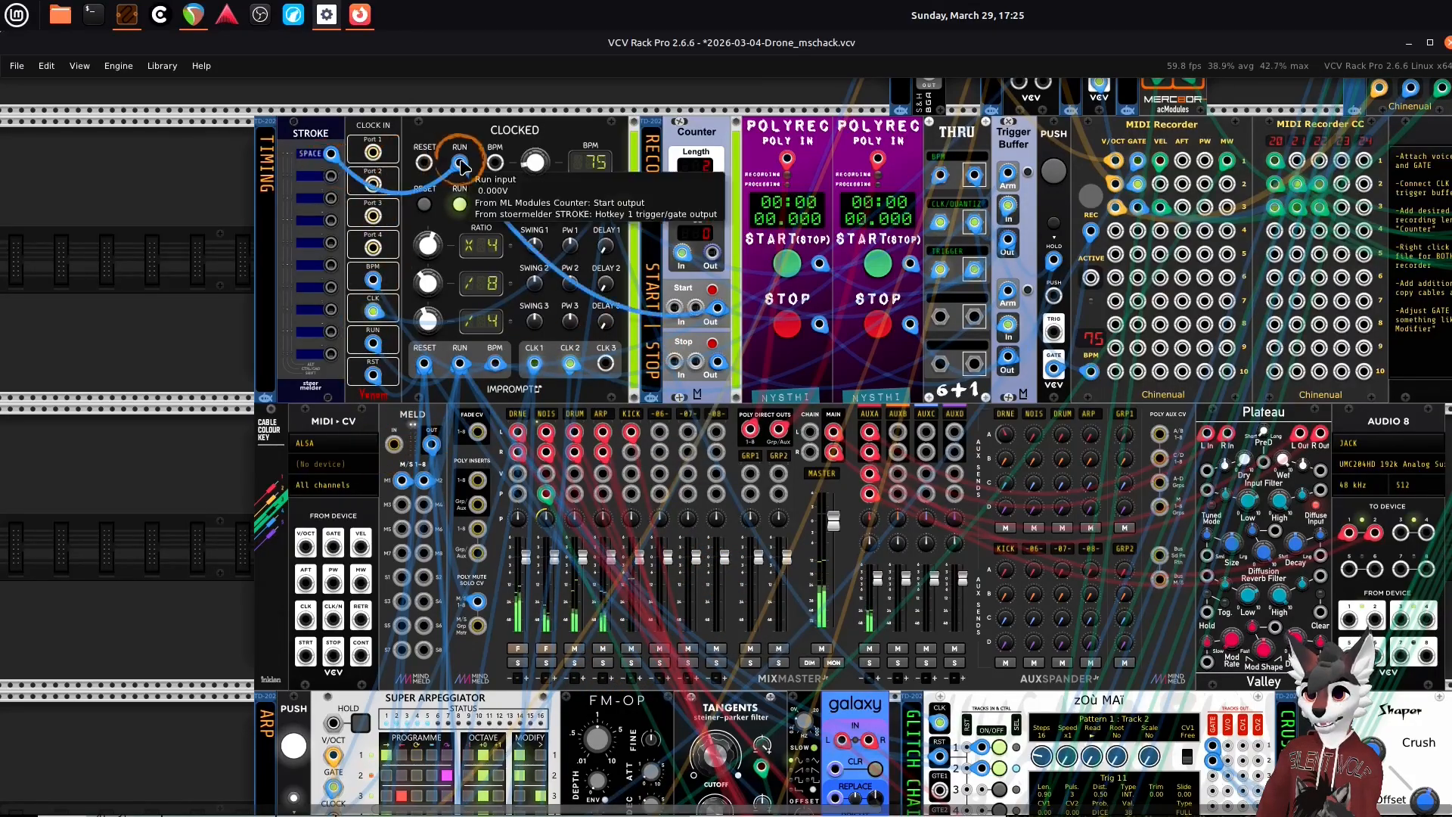
{"action": "left_click", "coordinate": [459, 205]}
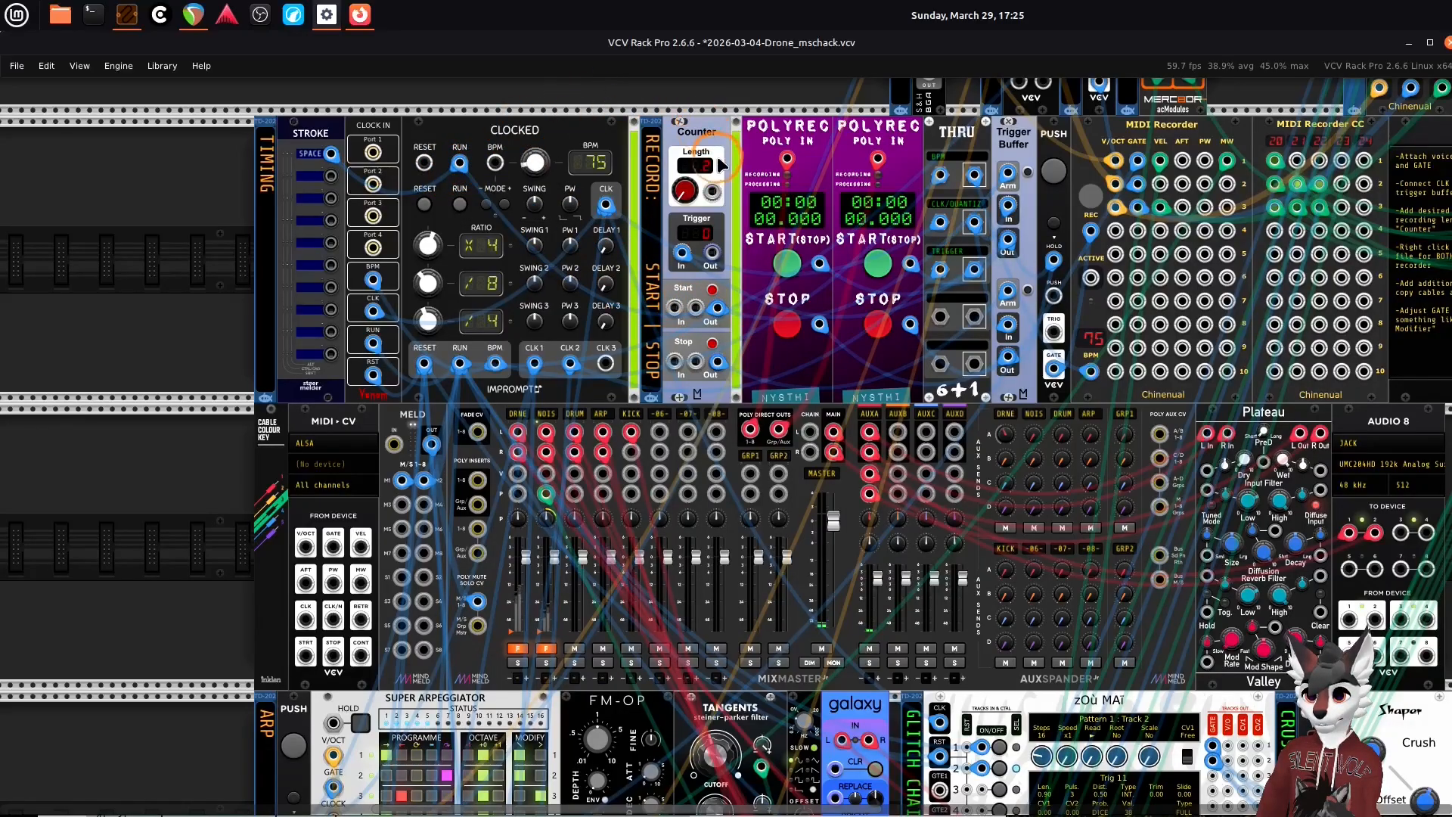
{"action": "left_click", "coordinate": [716, 293]}
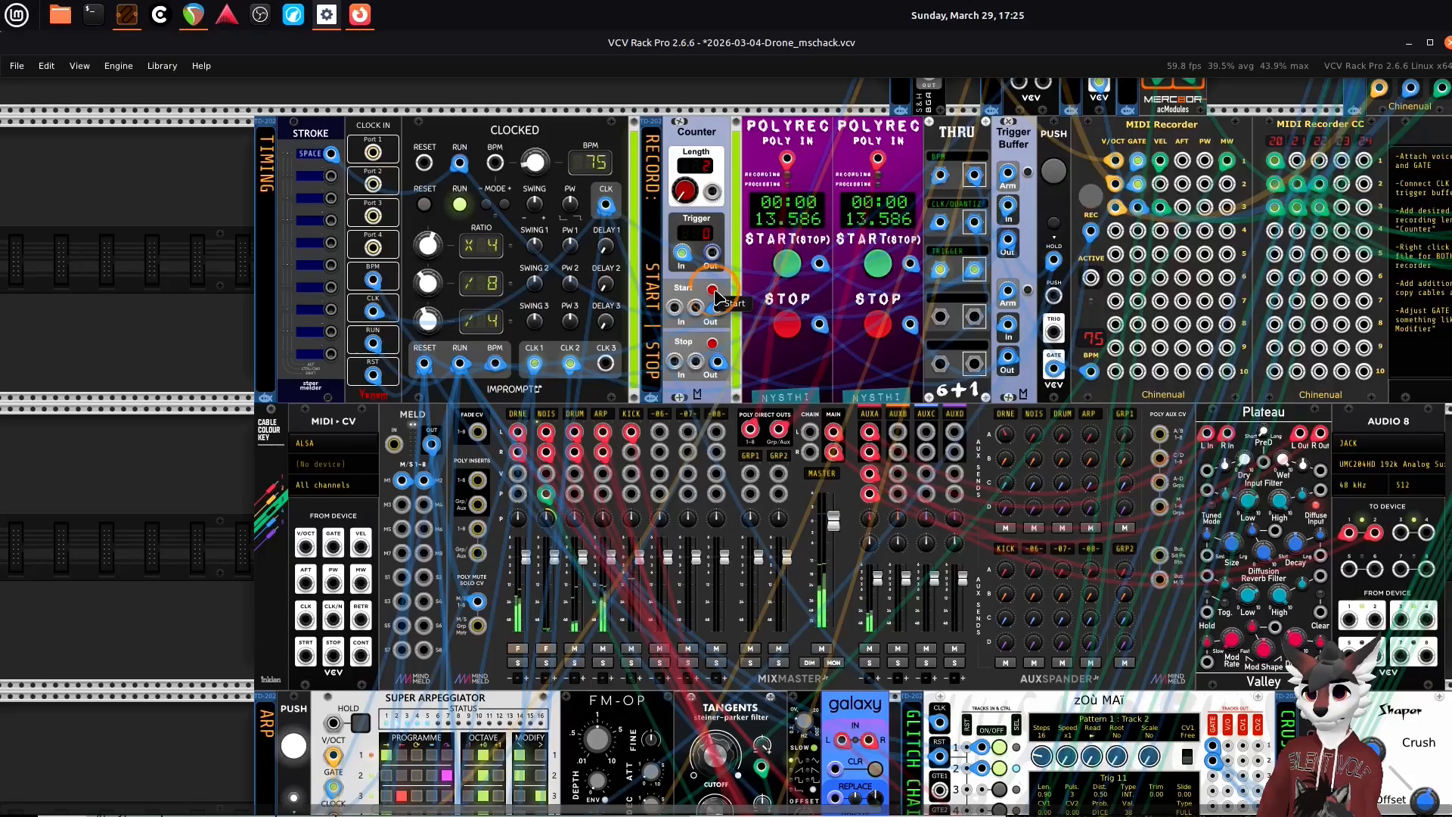
- Mute the master channel on MIXMASTER
{"action": "left_click_drag", "start_coordinate": [653, 312], "coordinate": [561, 259]}
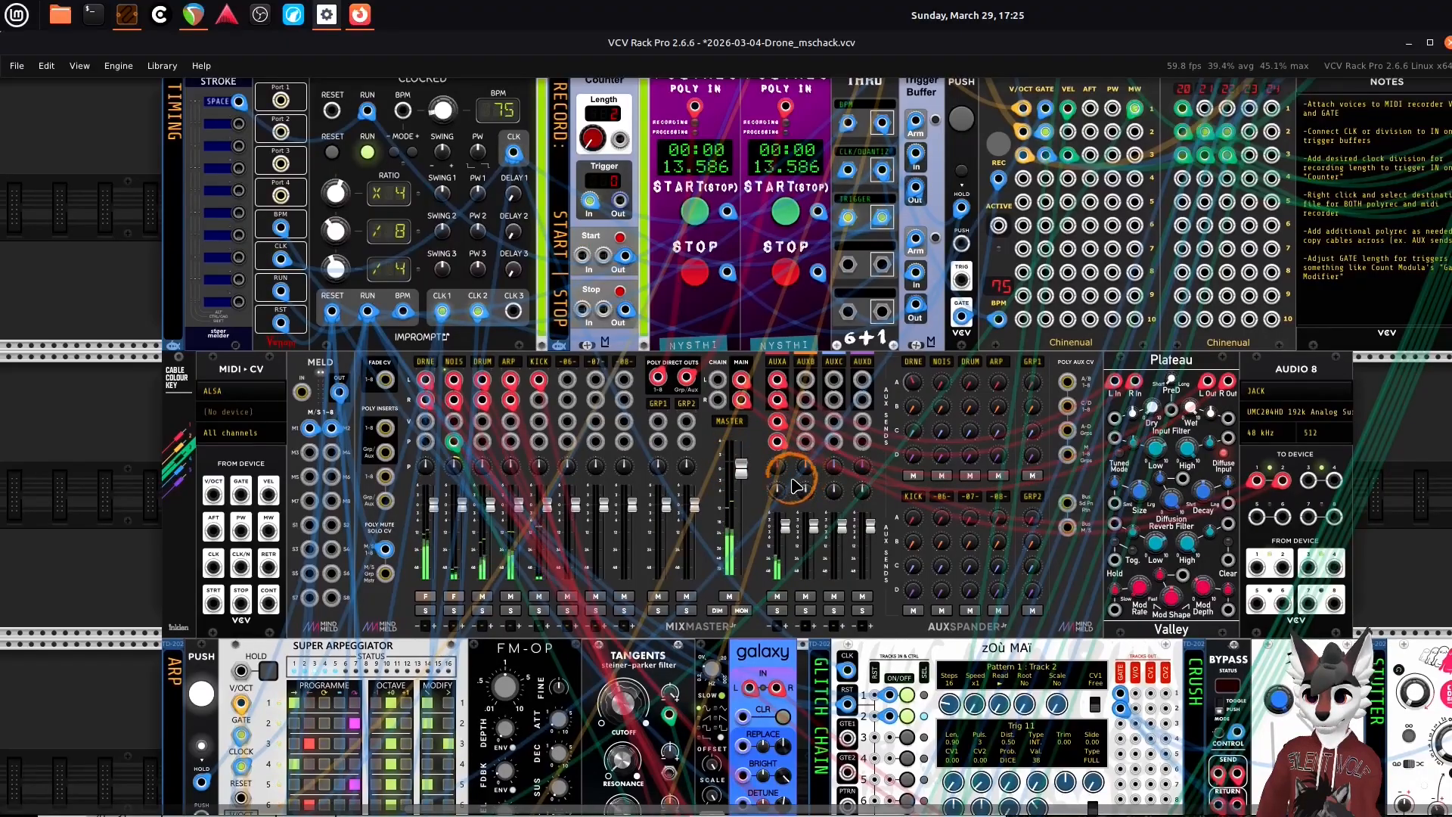
{"action": "left_click", "coordinate": [730, 597]}
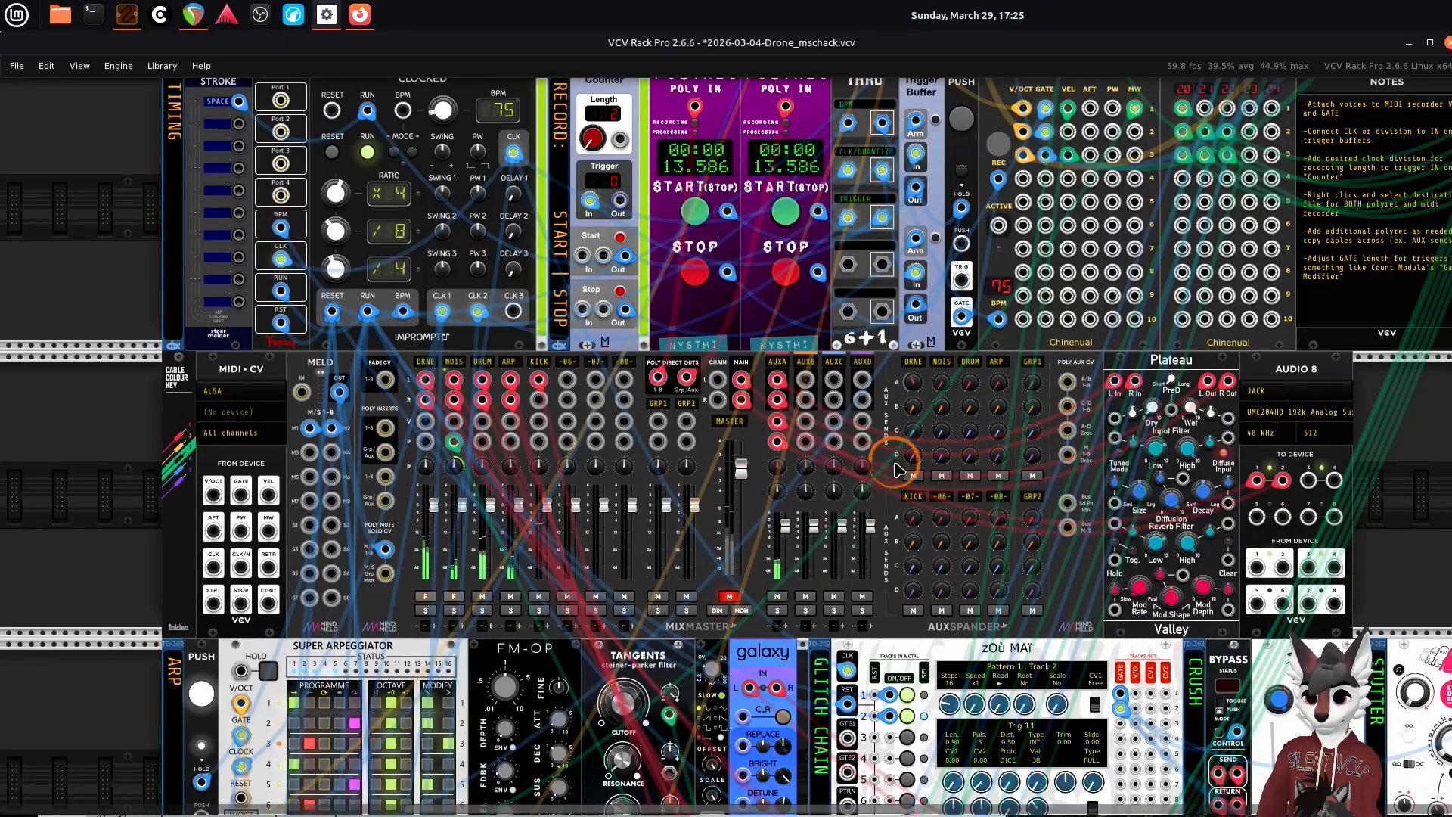
- Switch to REAPER and import demo2.mid from the Music folder, expanding its MIDI tracks to new tracks and importing the tempo map
{"action": "left_click", "coordinate": [195, 15]}
{"action": "left_click", "coordinate": [60, 15]}
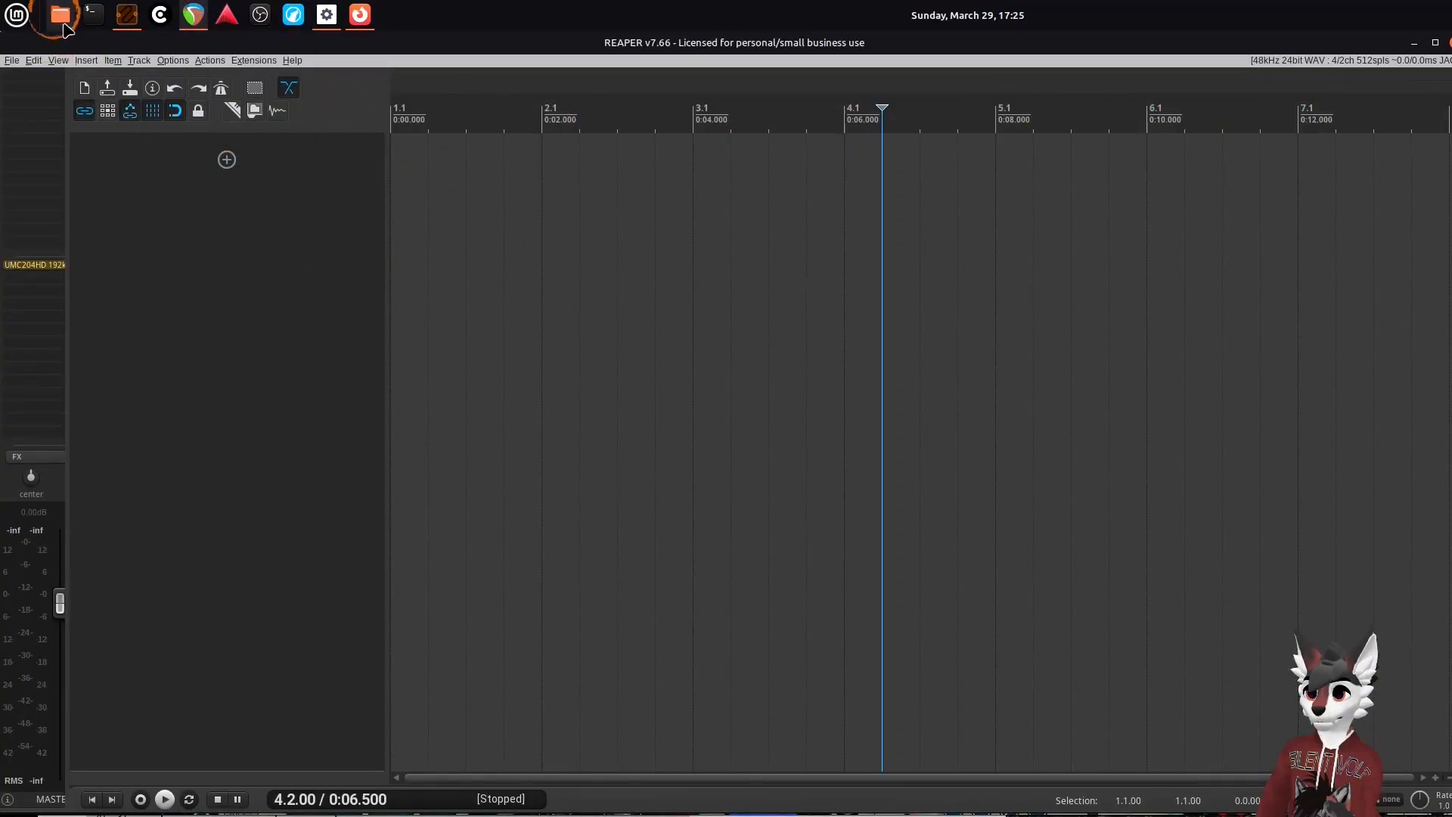
{"action": "left_click", "coordinate": [99, 229]}
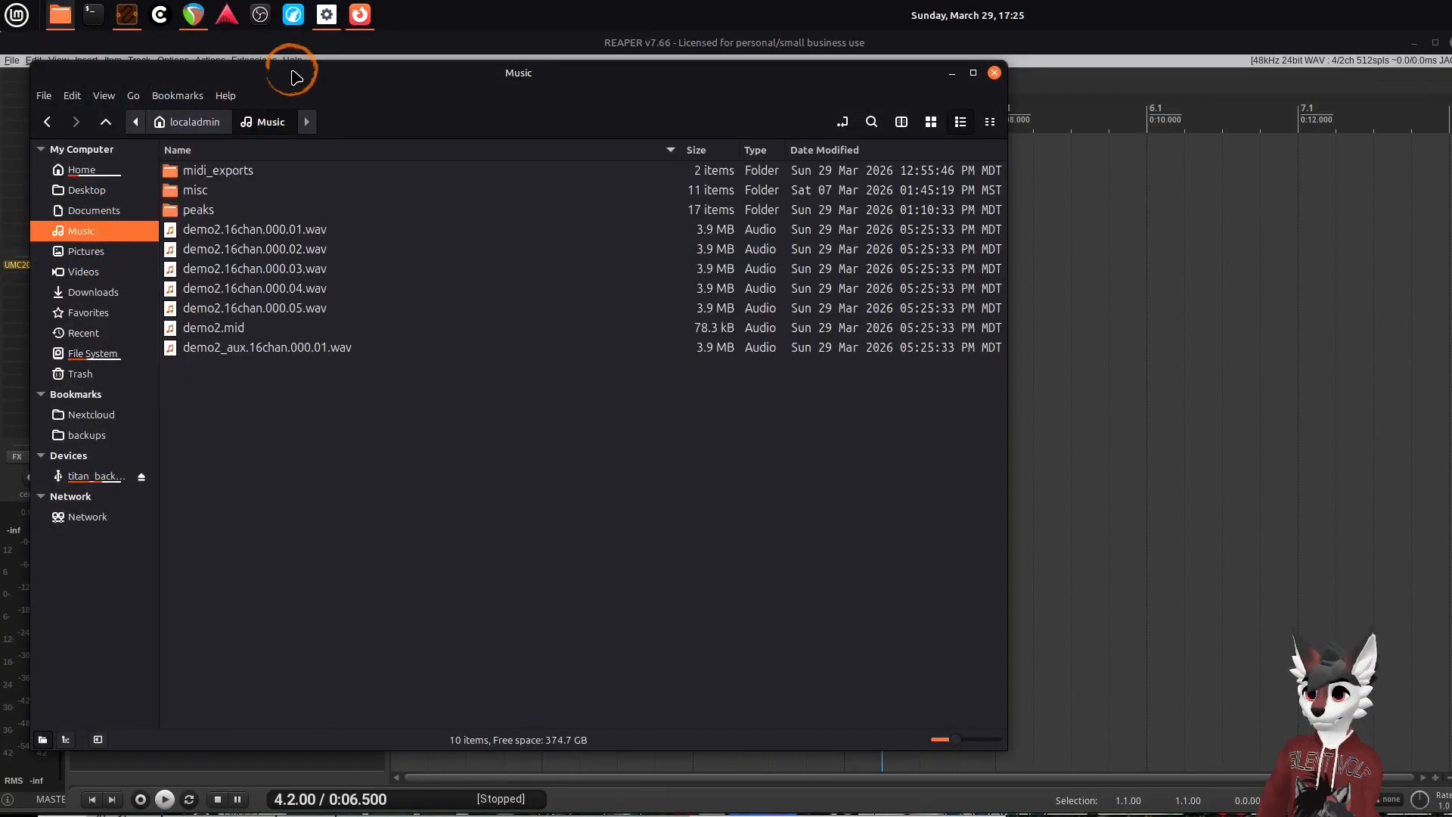
{"action": "left_click_drag", "start_coordinate": [294, 71], "coordinate": [1117, 101]}
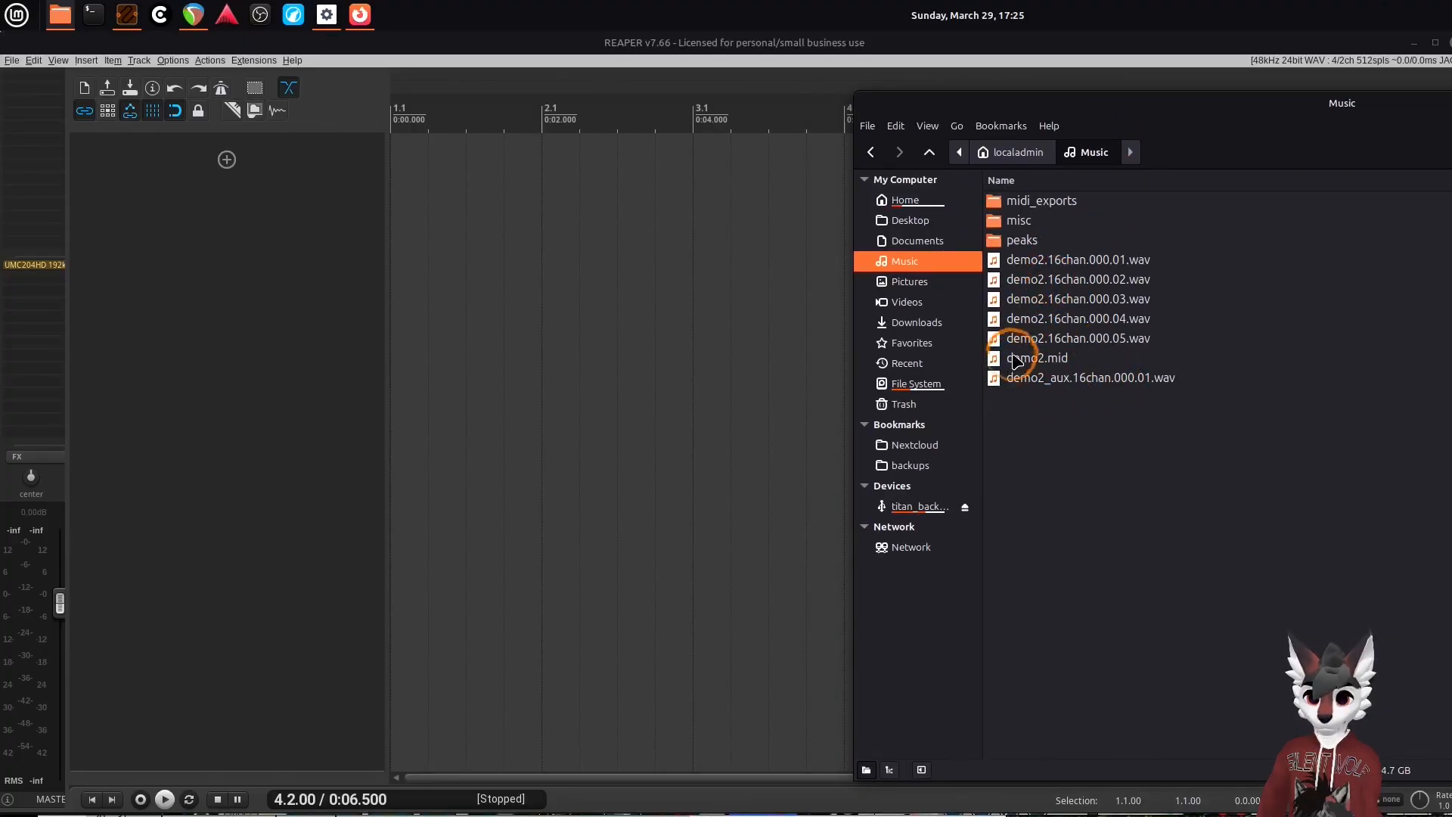
{"action": "left_click_drag", "start_coordinate": [1032, 365], "coordinate": [477, 323]}
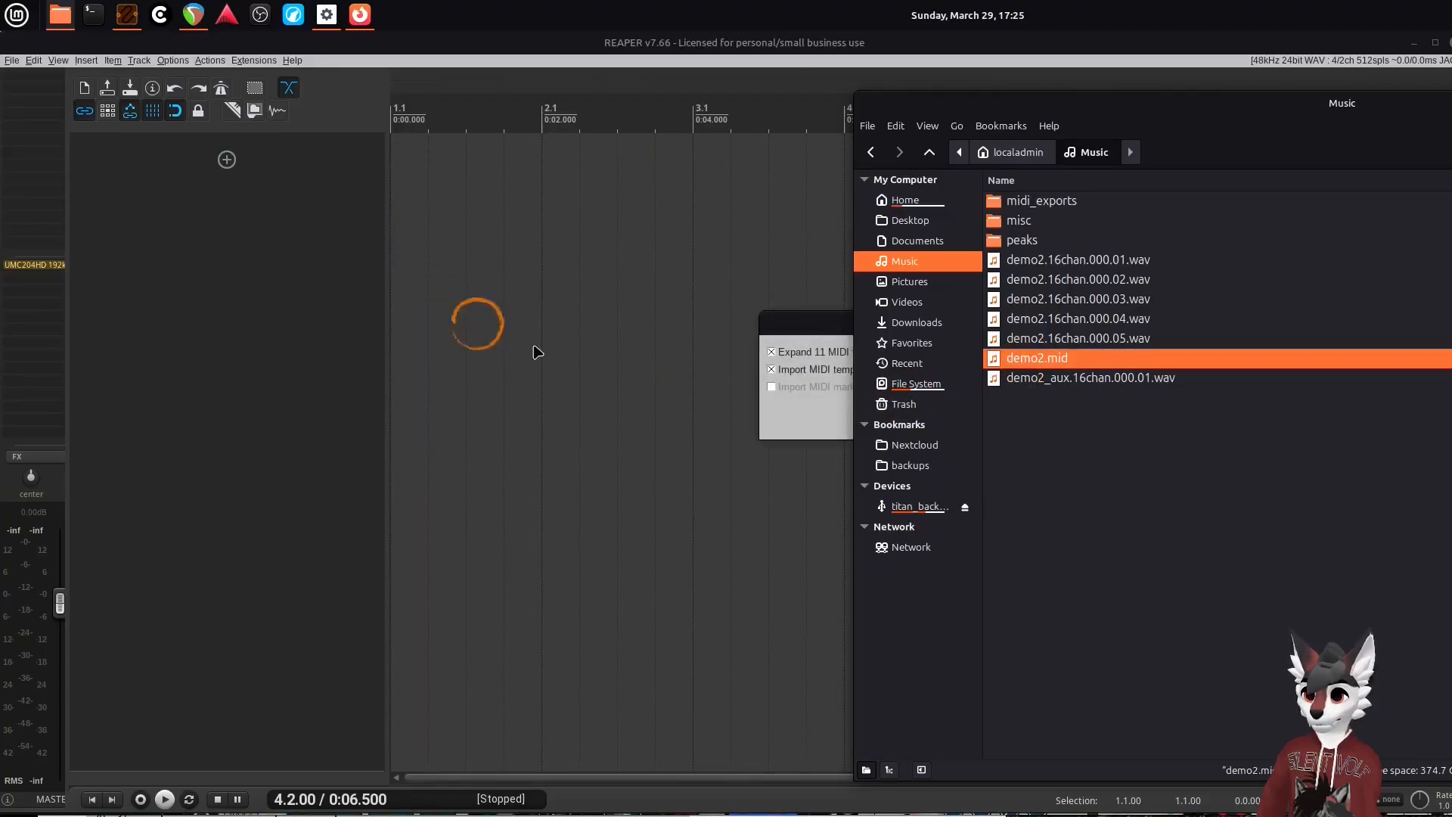
{"action": "left_click", "coordinate": [840, 330]}
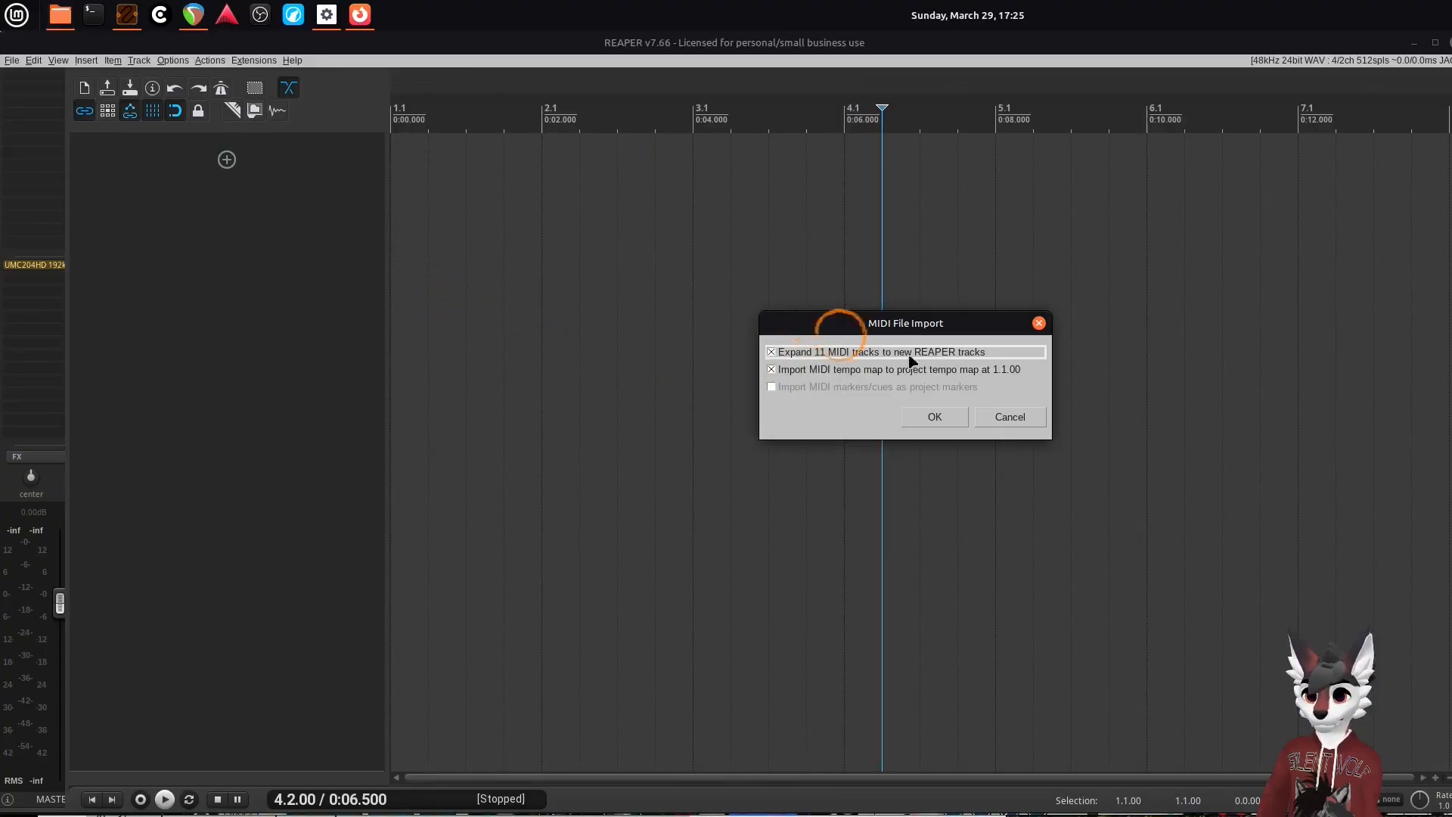
{"action": "left_click", "coordinate": [933, 418]}
{"action": "left_click", "coordinate": [953, 454]}
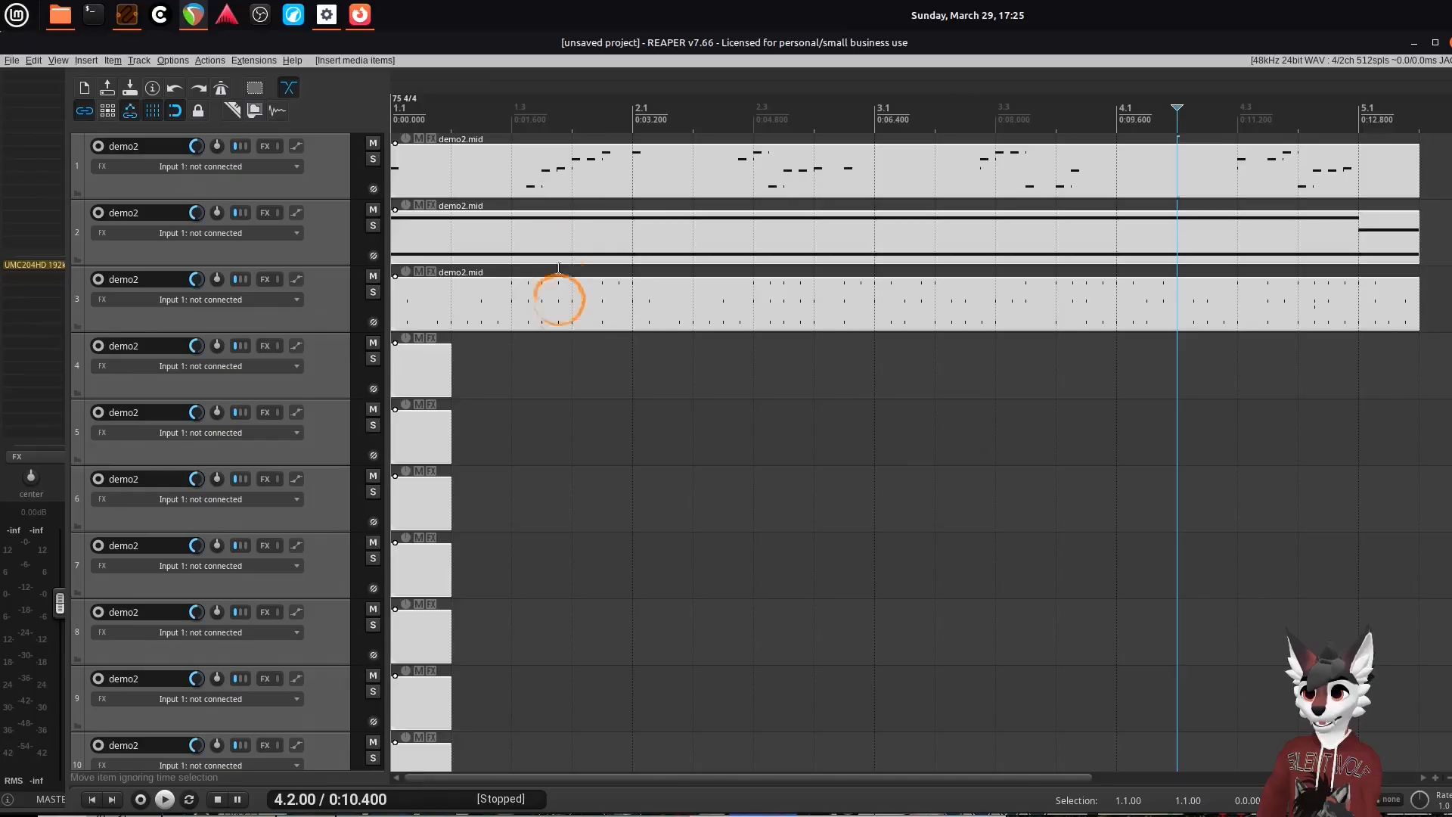
- Delete the empty demo2 MIDI tracks 4 through 11
{"action": "left_click", "coordinate": [311, 379]}
{"action": "scroll", "coordinate": [325, 492], "scroll_direction": "down", "scroll_amount": 3}
{"action": "left_click", "coordinate": [349, 660], "text": "shift"}
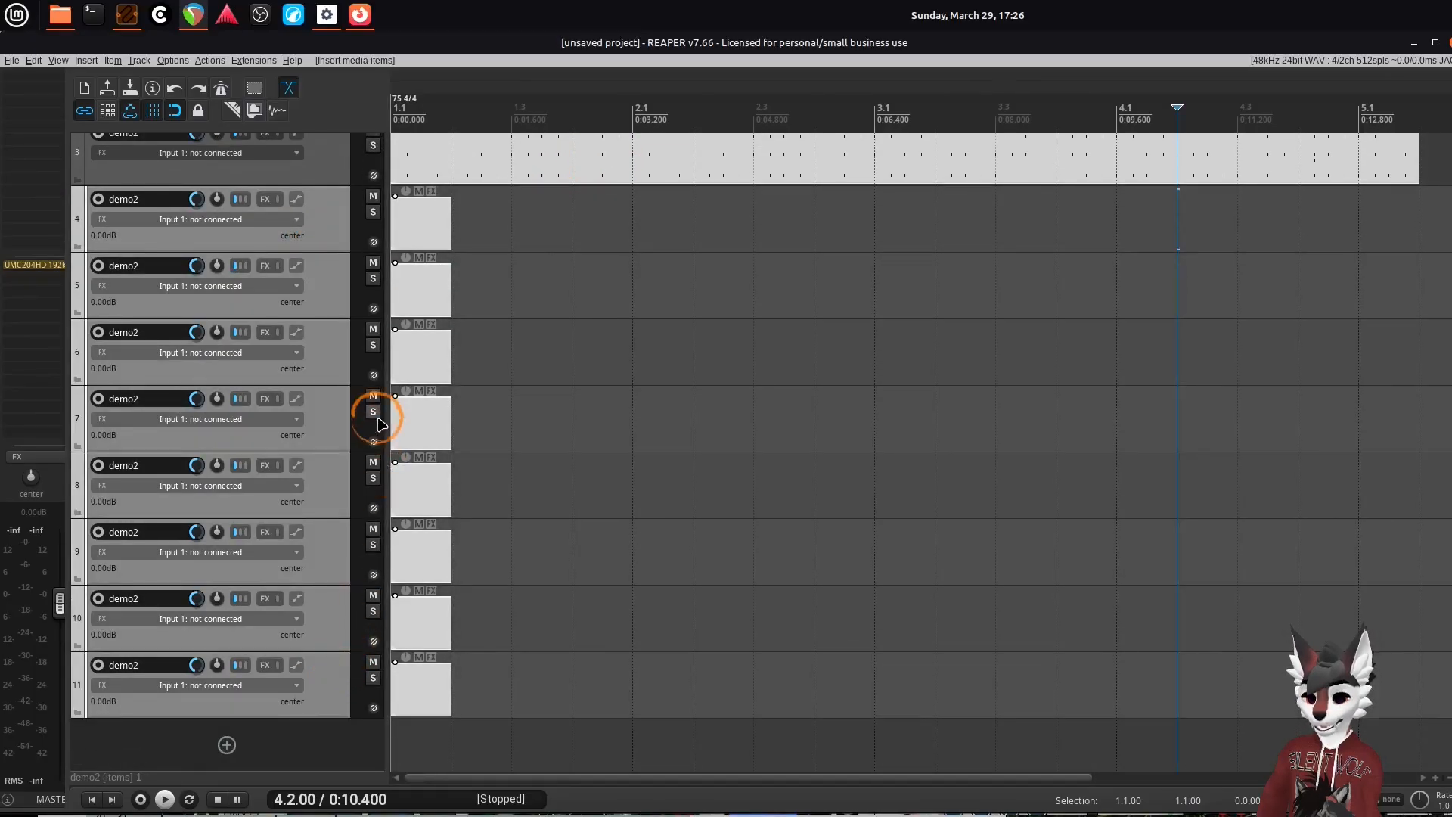
{"action": "key", "text": "Delete"}
{"action": "left_click", "coordinate": [707, 326]}
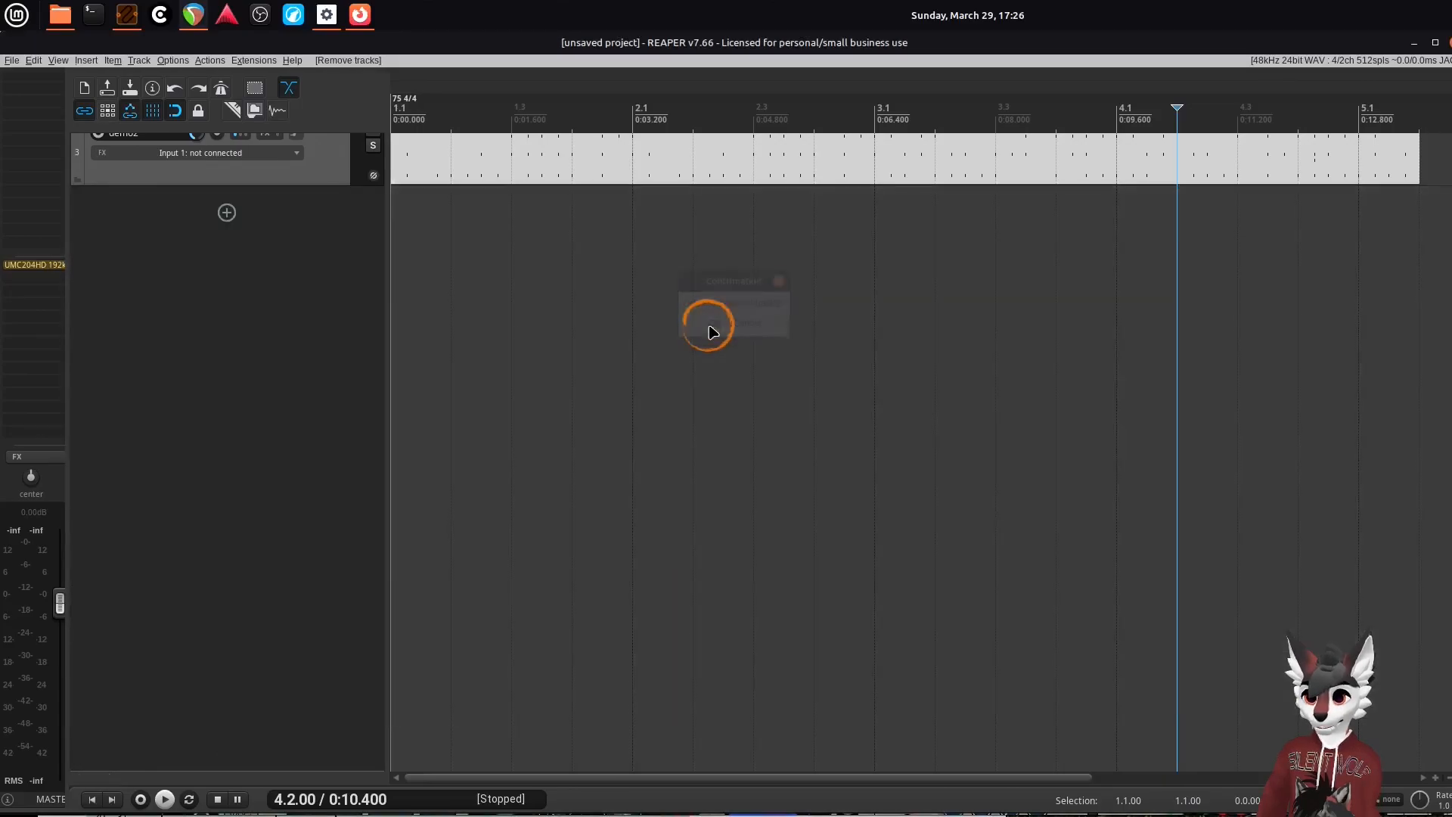
{"action": "scroll", "coordinate": [327, 278], "scroll_direction": "up", "scroll_amount": 3}
- Import the five demo2.16chan.000 WAV files, 01 through 05, below the MIDI tracks at the same time position on separate tracks
{"action": "key", "text": "alt+Tab"}
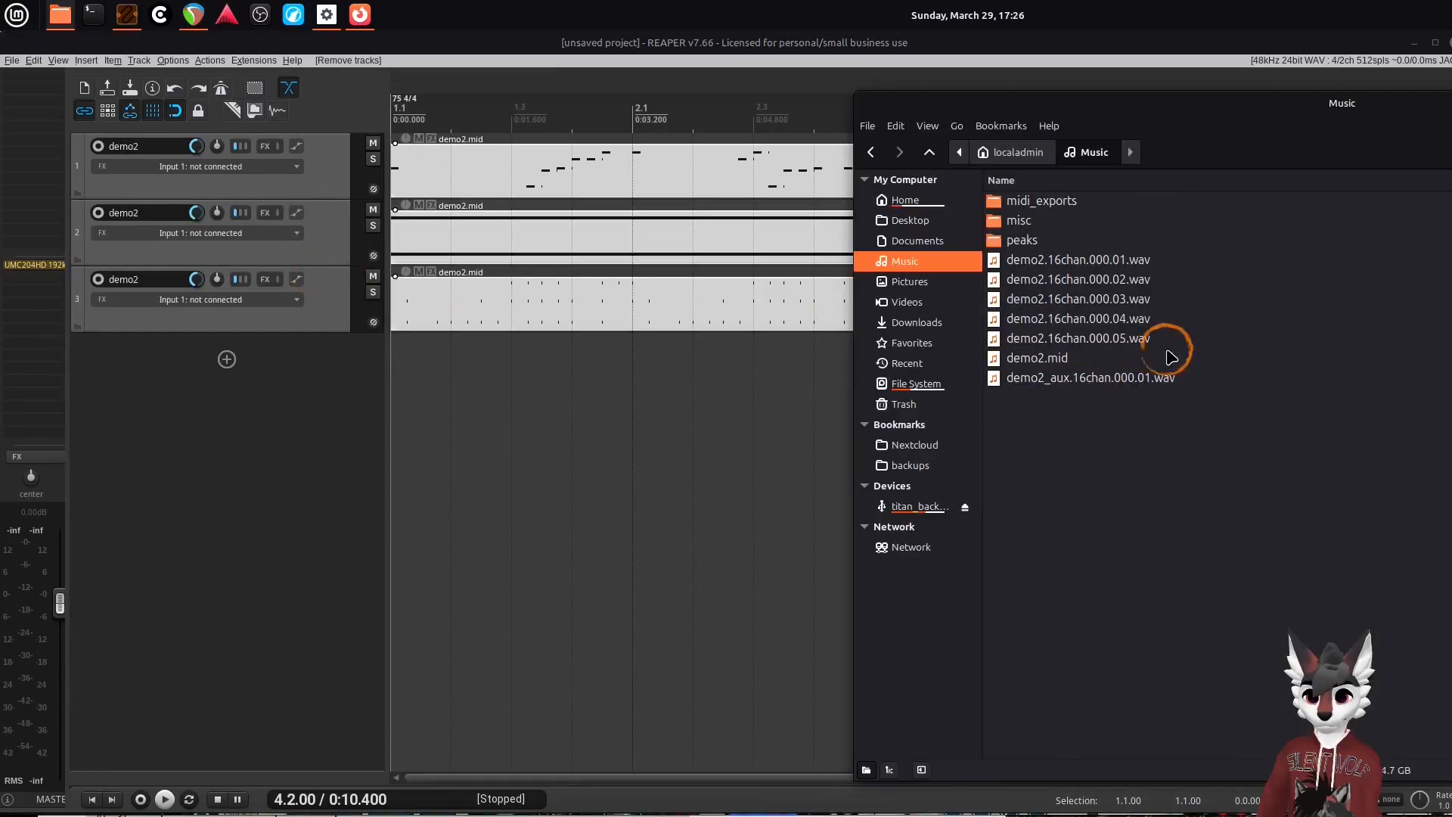
{"action": "left_click", "coordinate": [1065, 261]}
{"action": "left_click", "coordinate": [1080, 345], "text": "shift"}
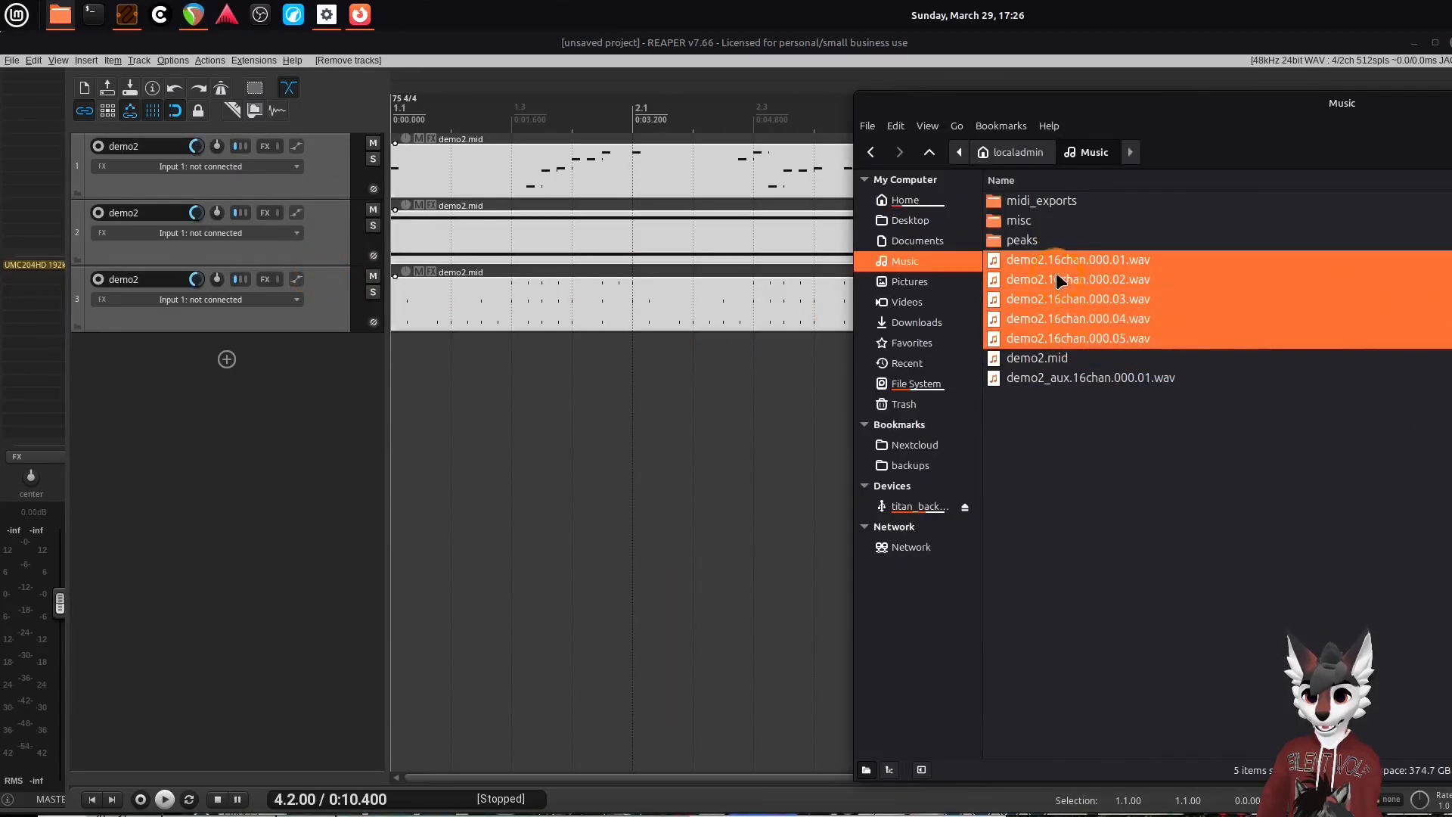
{"action": "left_click_drag", "start_coordinate": [1052, 261], "coordinate": [552, 460]}
{"action": "left_click", "coordinate": [840, 434]}
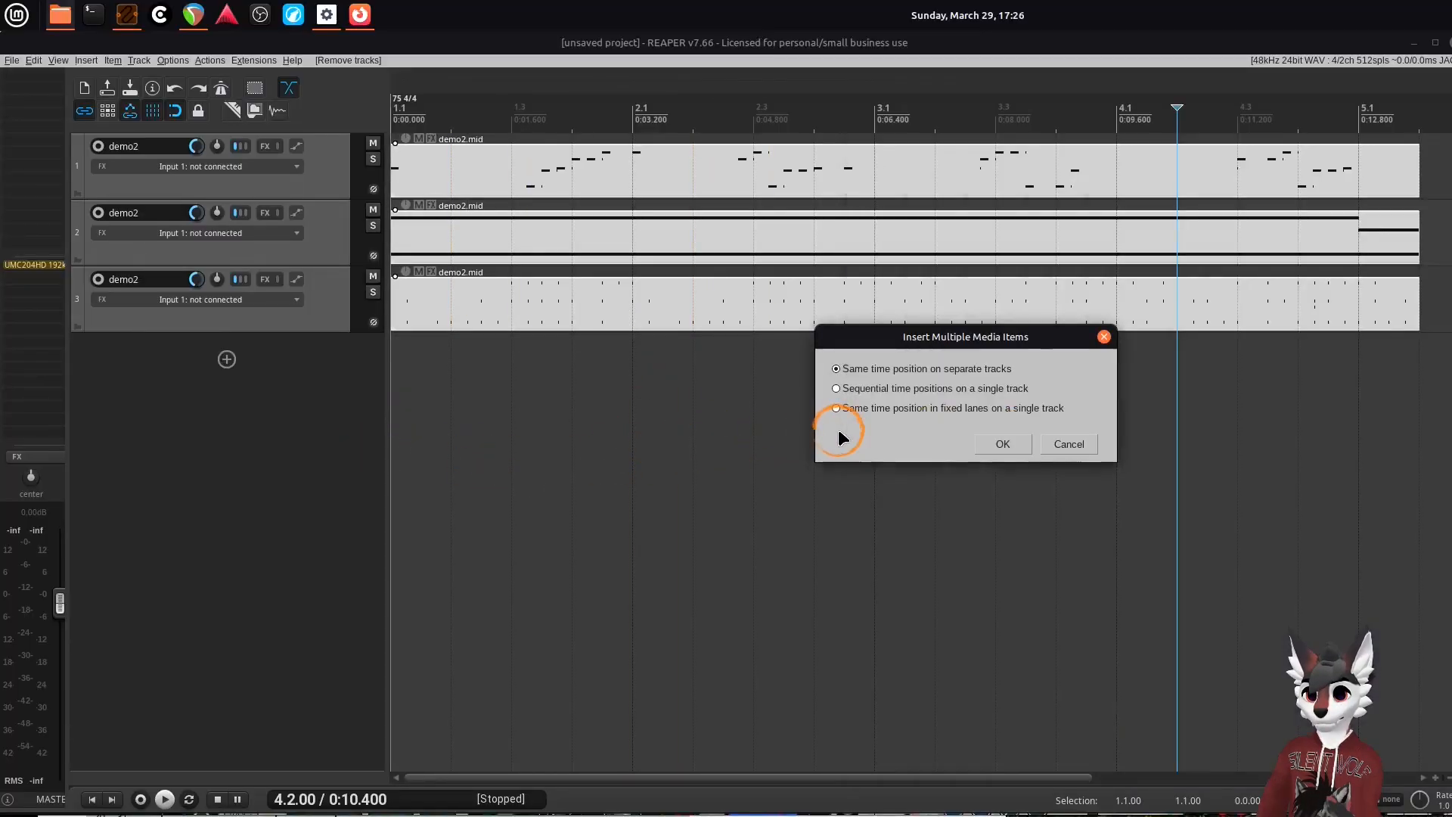
{"action": "left_click", "coordinate": [1003, 445]}
- Import demo2_aux.16chan.000.01.wav onto a new track below the others, aligned with the project start
{"action": "key", "text": "alt+Tab"}
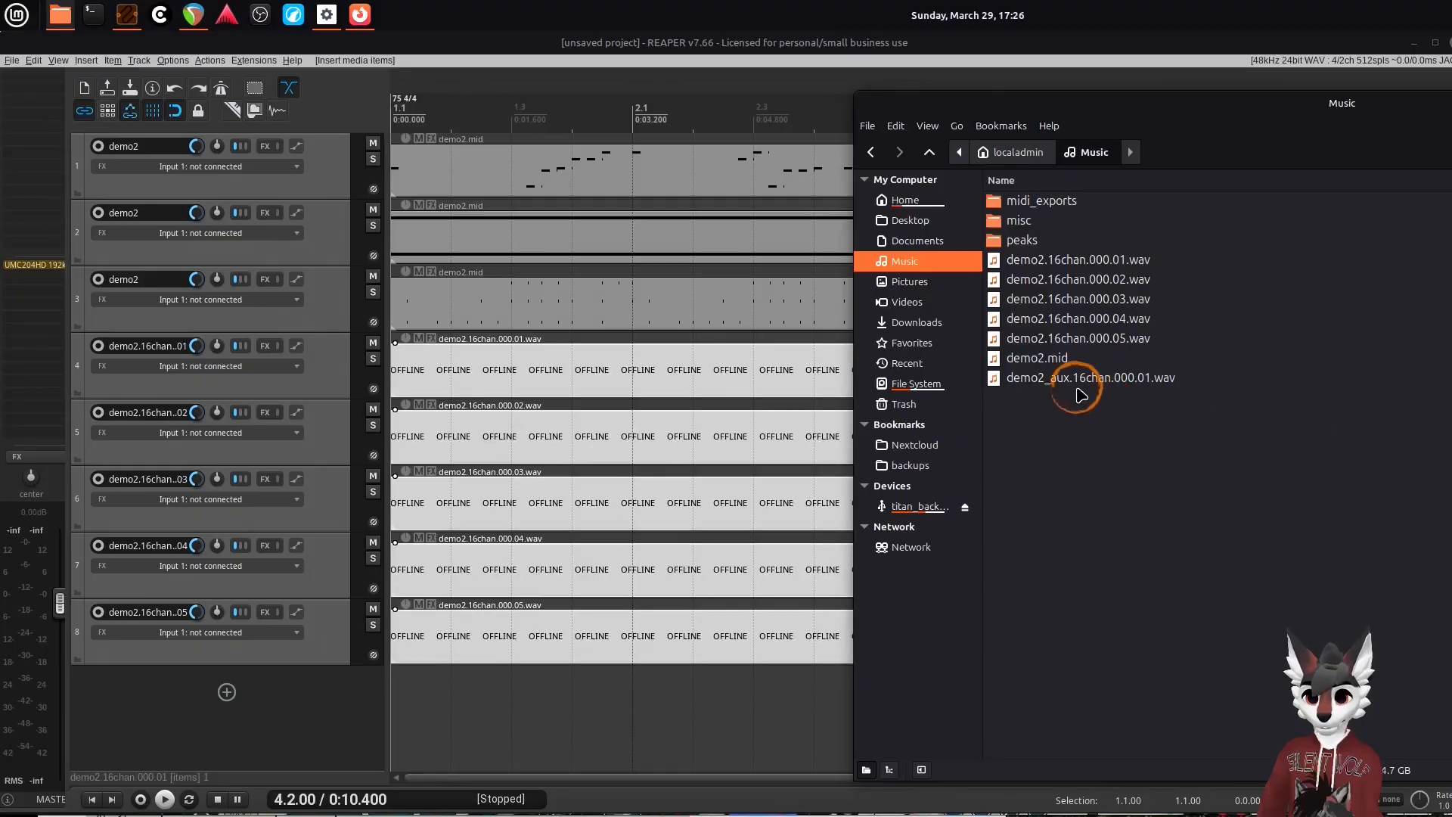
{"action": "left_click", "coordinate": [1072, 378]}
{"action": "left_click_drag", "start_coordinate": [1072, 383], "coordinate": [395, 694]}
{"action": "left_click", "coordinate": [429, 689]}
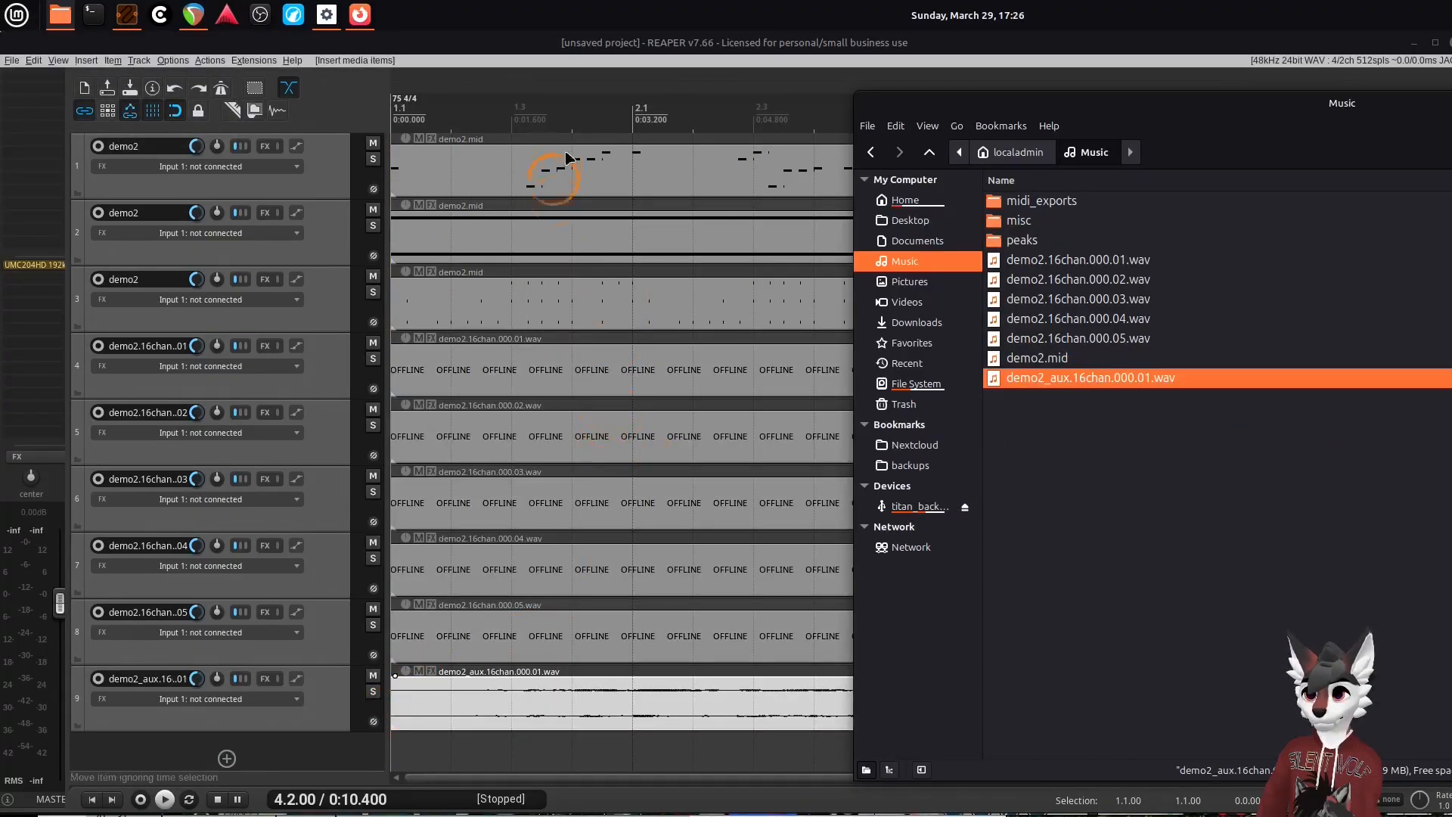
{"action": "left_click", "coordinate": [371, 99]}
{"action": "left_click", "coordinate": [835, 319]}
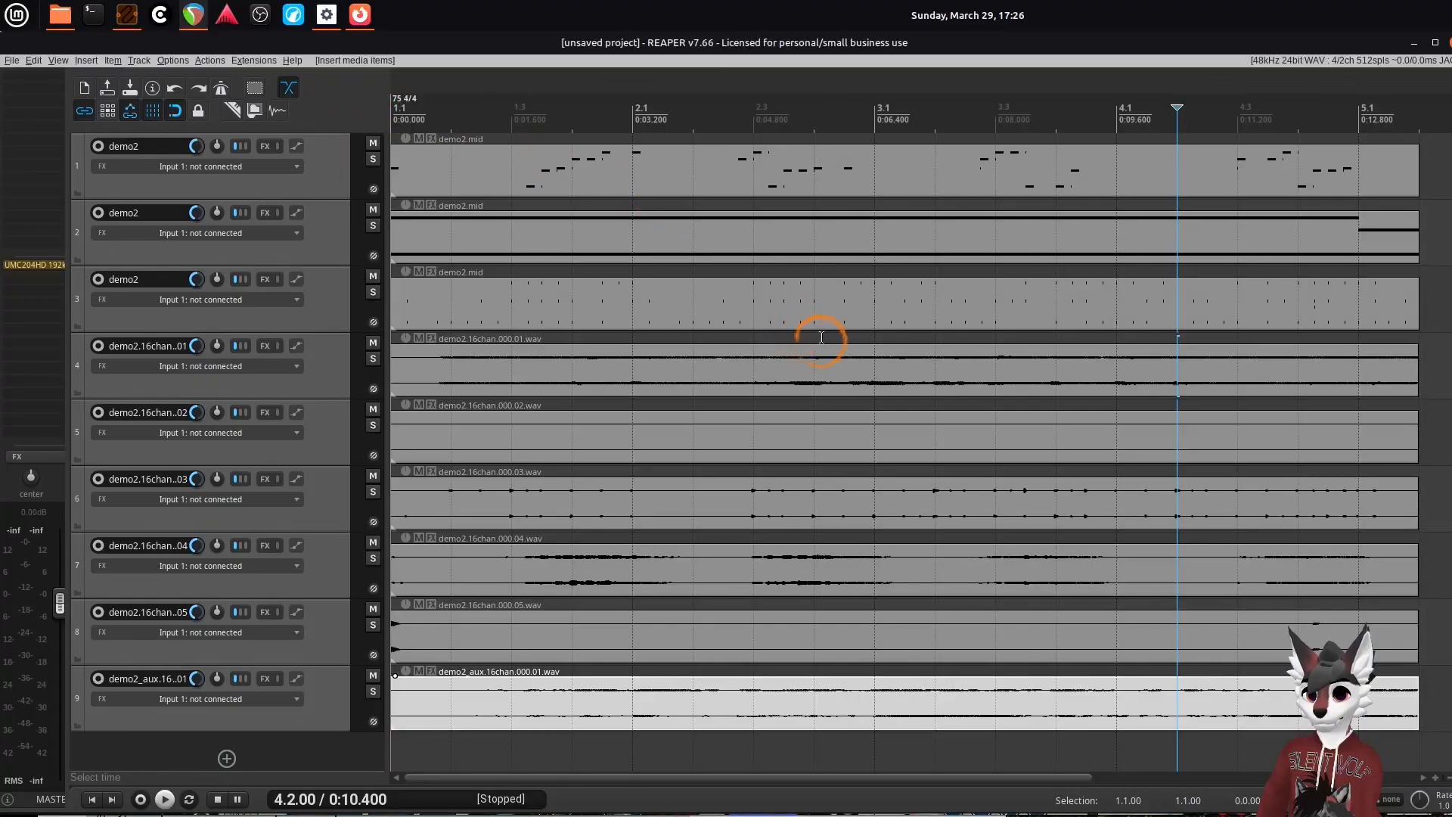
- Return the edit cursor to the project start and play back the imported audio and MIDI
{"action": "scroll", "coordinate": [802, 355], "scroll_direction": "down", "scroll_amount": 2}
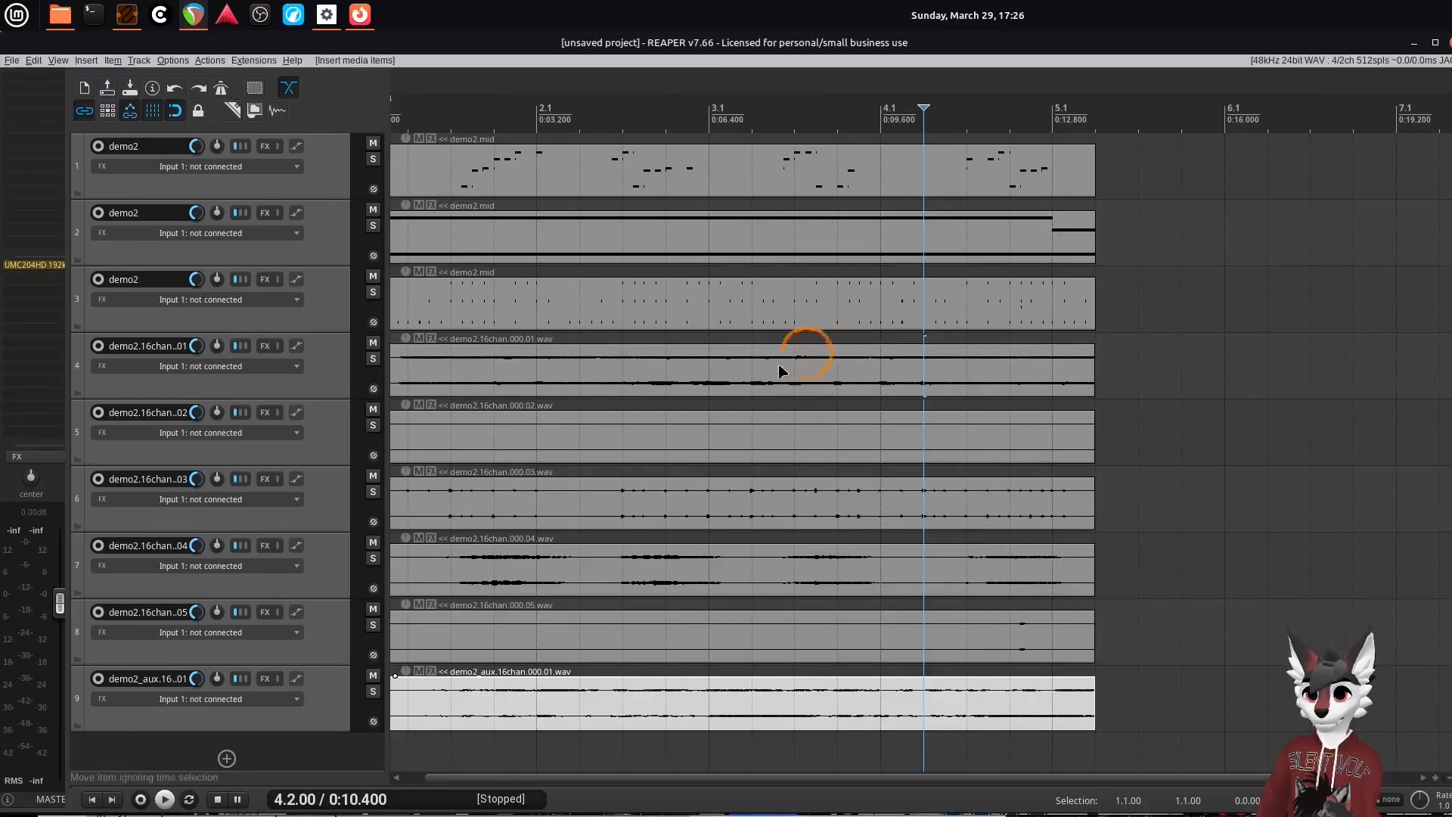
{"action": "left_click", "coordinate": [391, 121]}
{"action": "left_click_drag", "start_coordinate": [552, 777], "coordinate": [482, 798]}
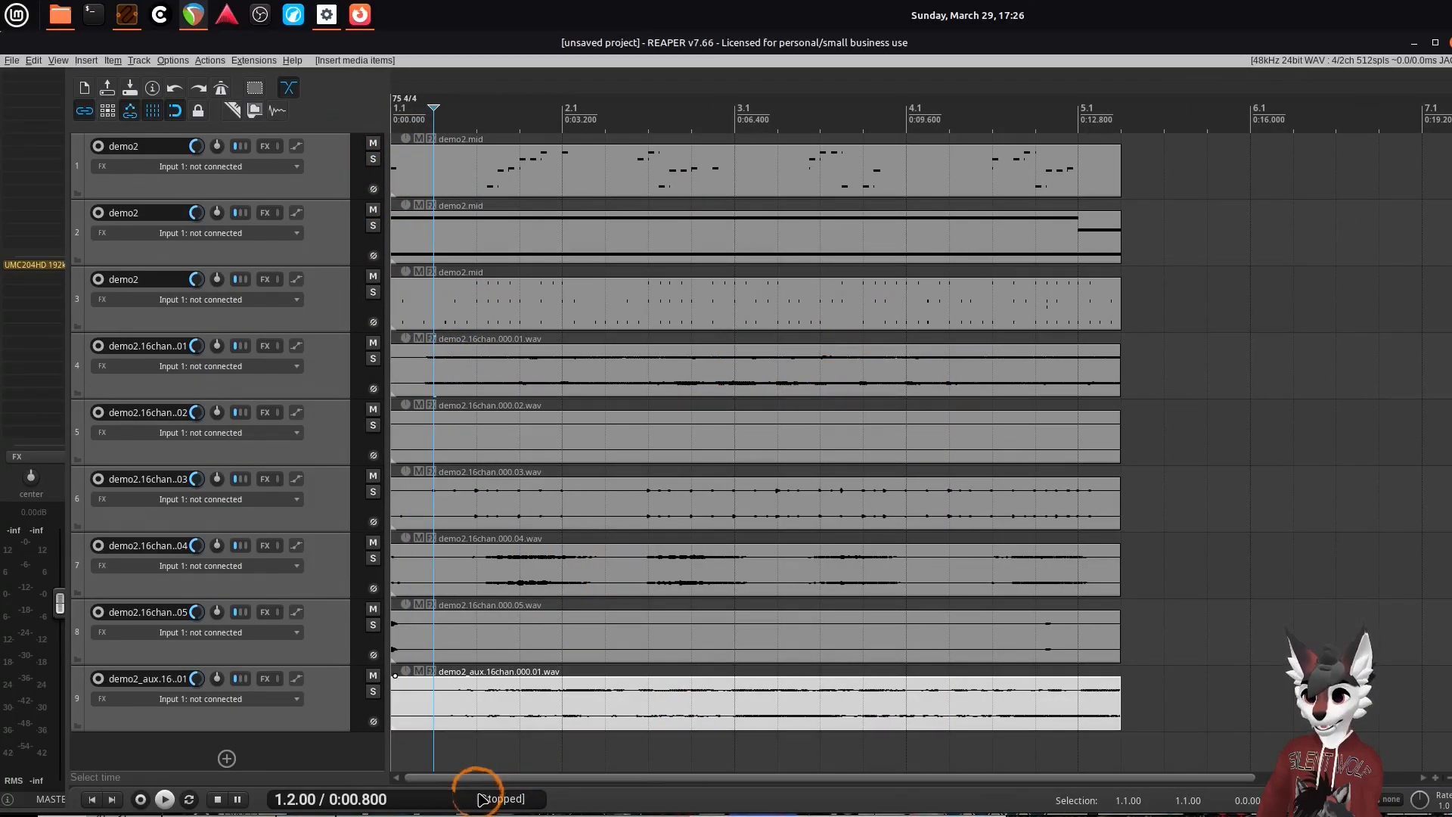
{"action": "left_click", "coordinate": [416, 253]}
{"action": "left_click", "coordinate": [391, 121]}
{"action": "left_click", "coordinate": [658, 289]}
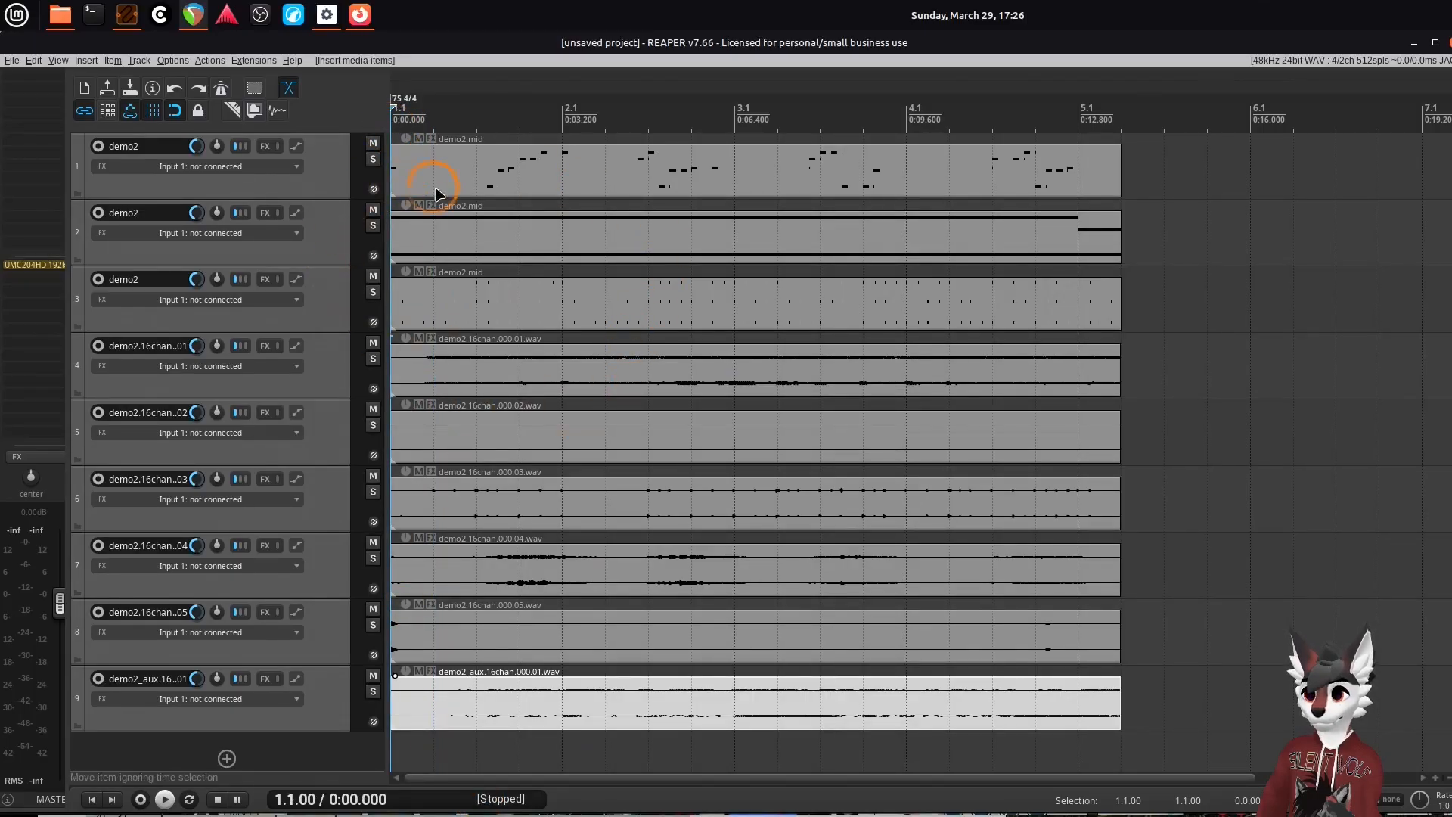
{"action": "key", "text": "space"}
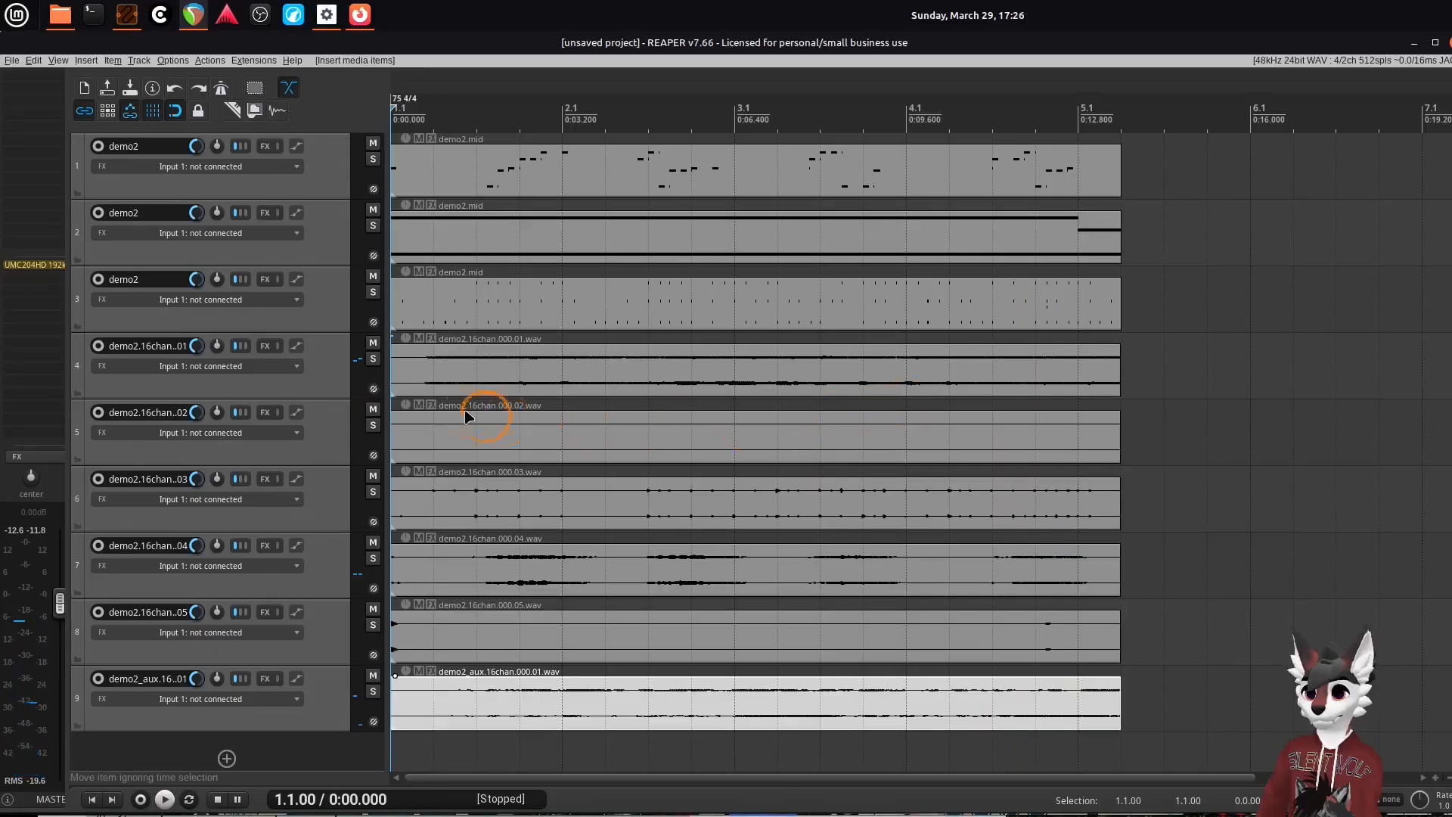
- Enlarge the third demo2 track and open its drum MIDI item in the MIDI editor to examine the recorded notes
{"action": "left_click_drag", "start_coordinate": [323, 338], "coordinate": [311, 429]}
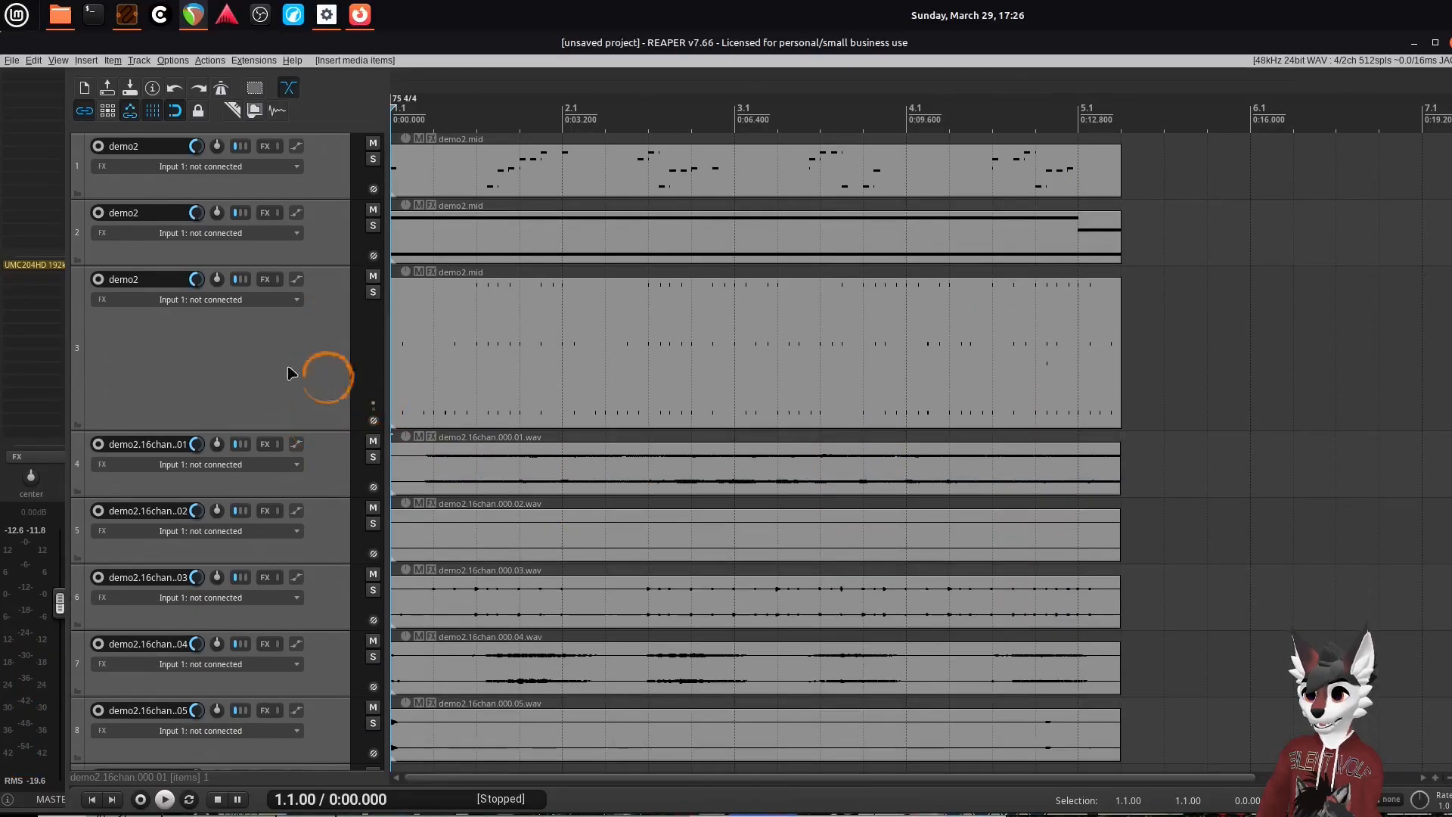
{"action": "double_click", "coordinate": [454, 366]}
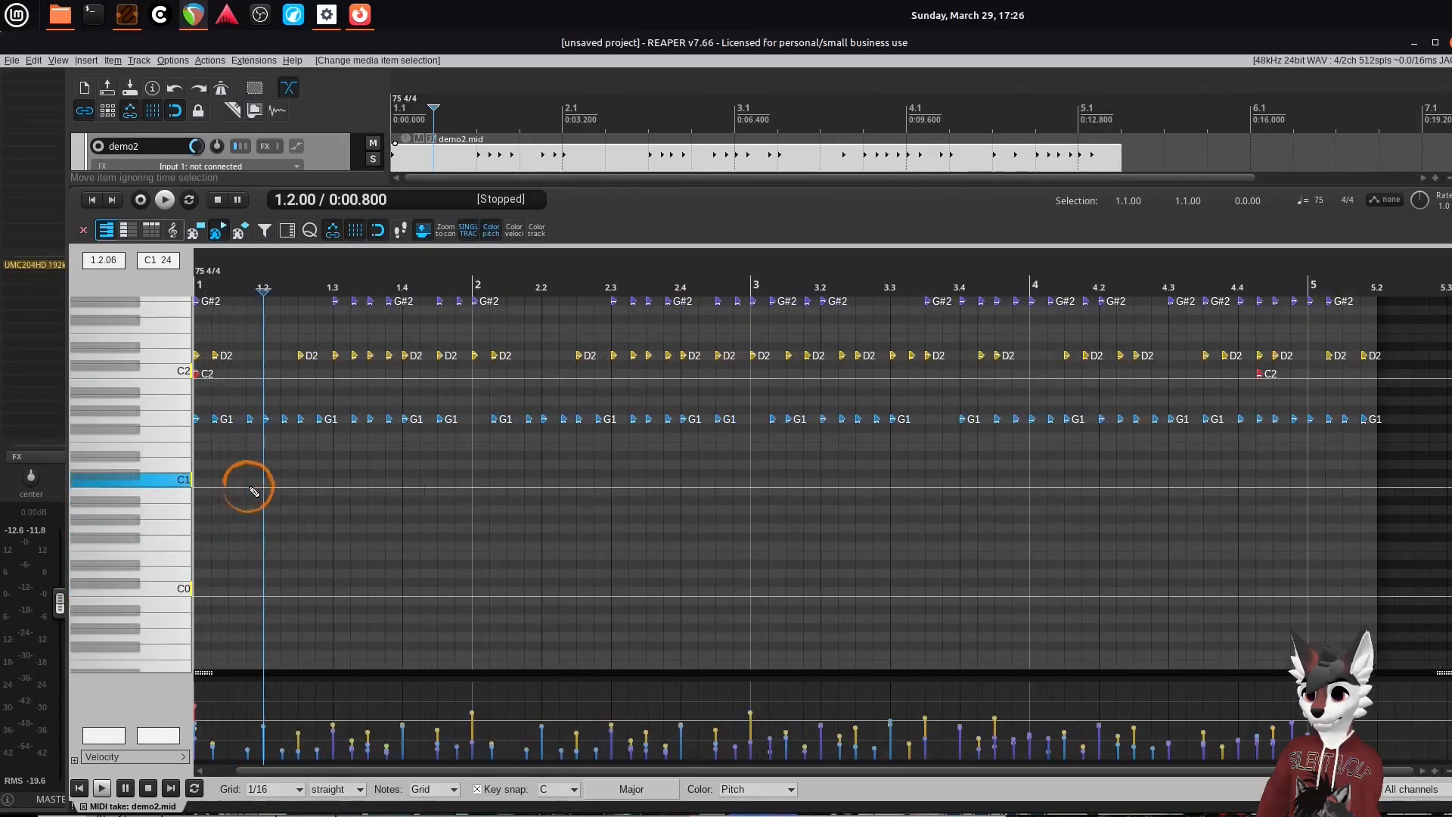
{"action": "scroll", "coordinate": [147, 558], "scroll_direction": "up", "scroll_amount": 3}
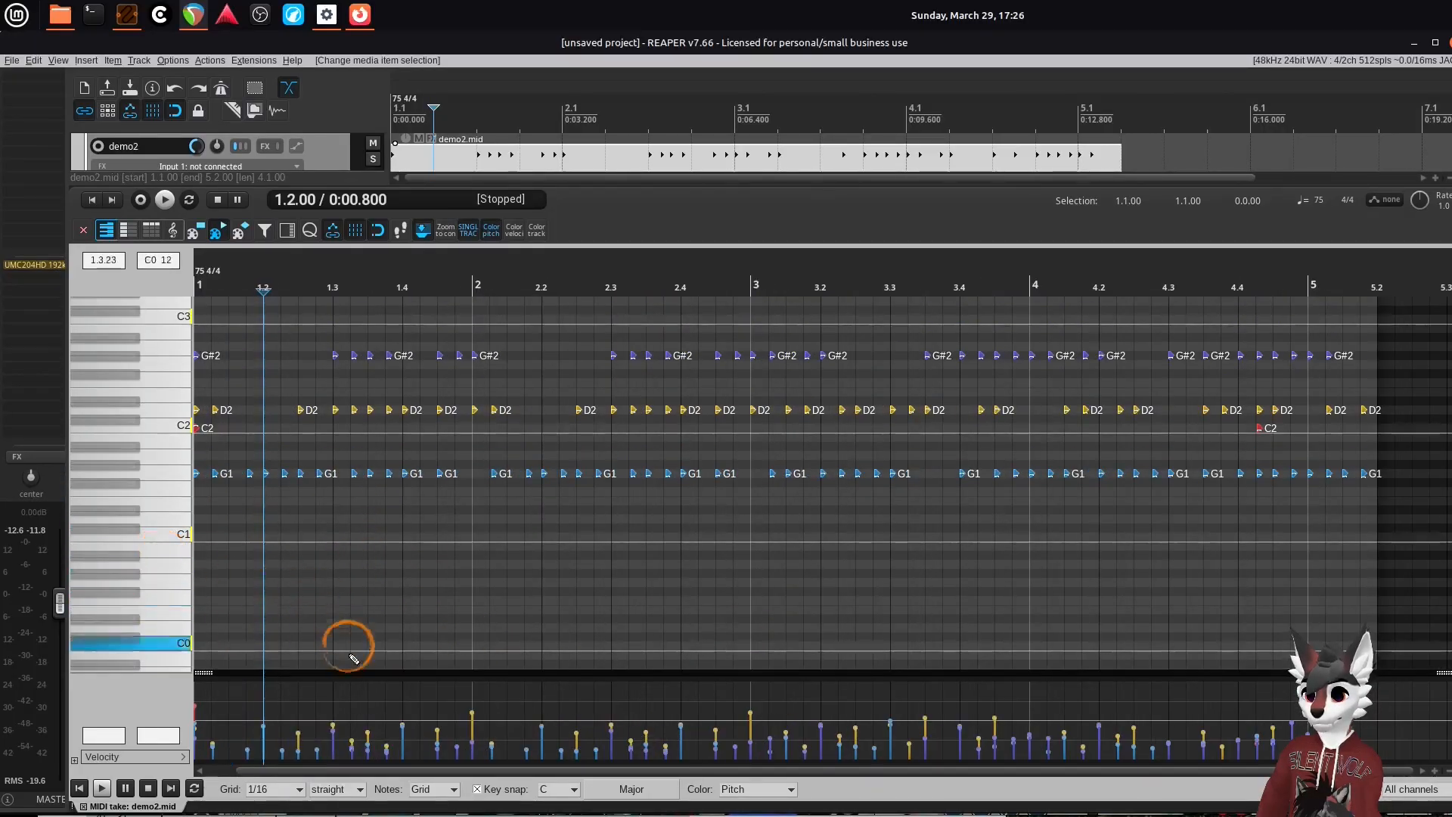
{"action": "left_click_drag", "start_coordinate": [384, 771], "coordinate": [277, 776]}
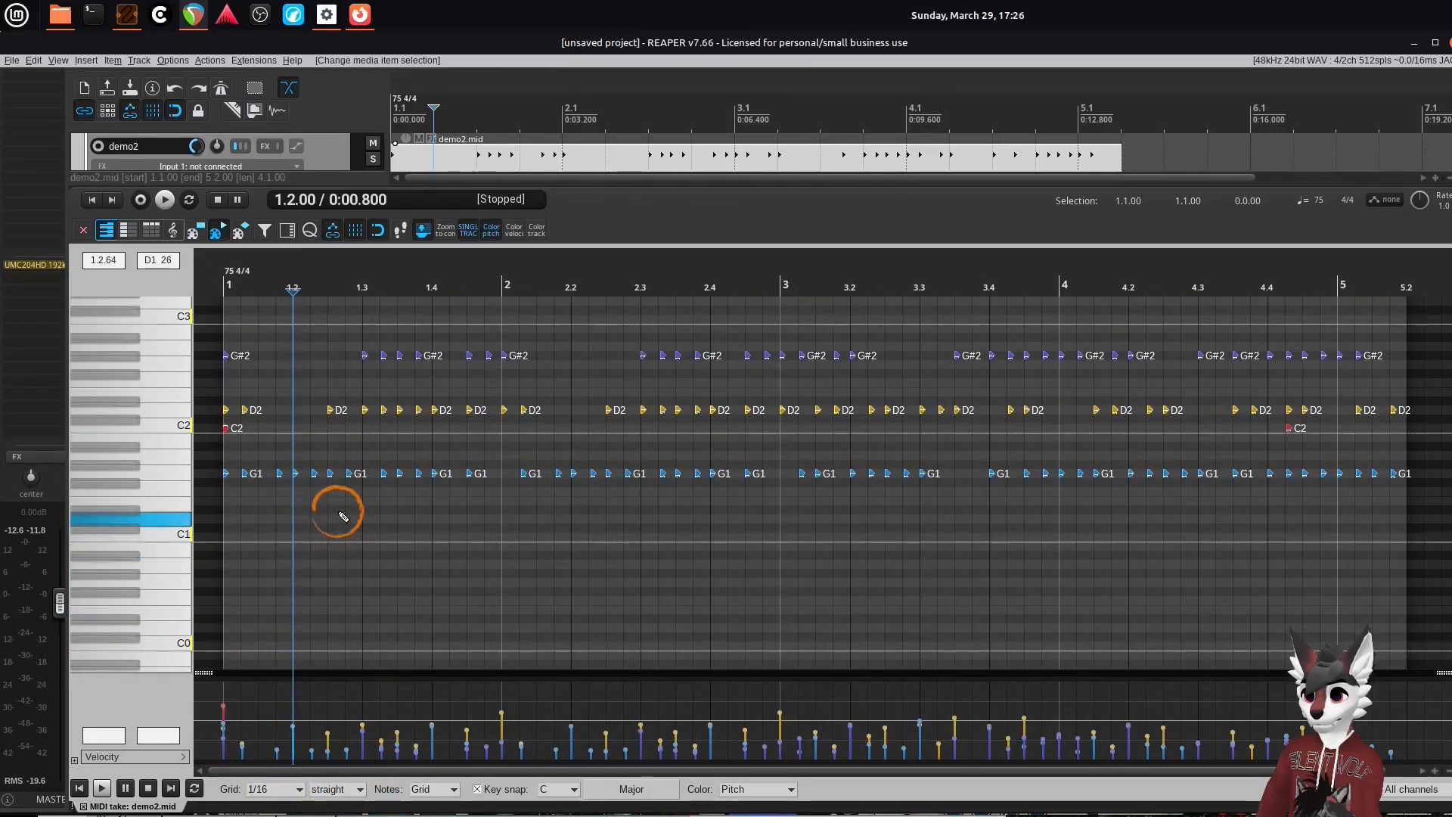
{"action": "scroll", "coordinate": [146, 487], "scroll_direction": "up", "scroll_amount": 1}
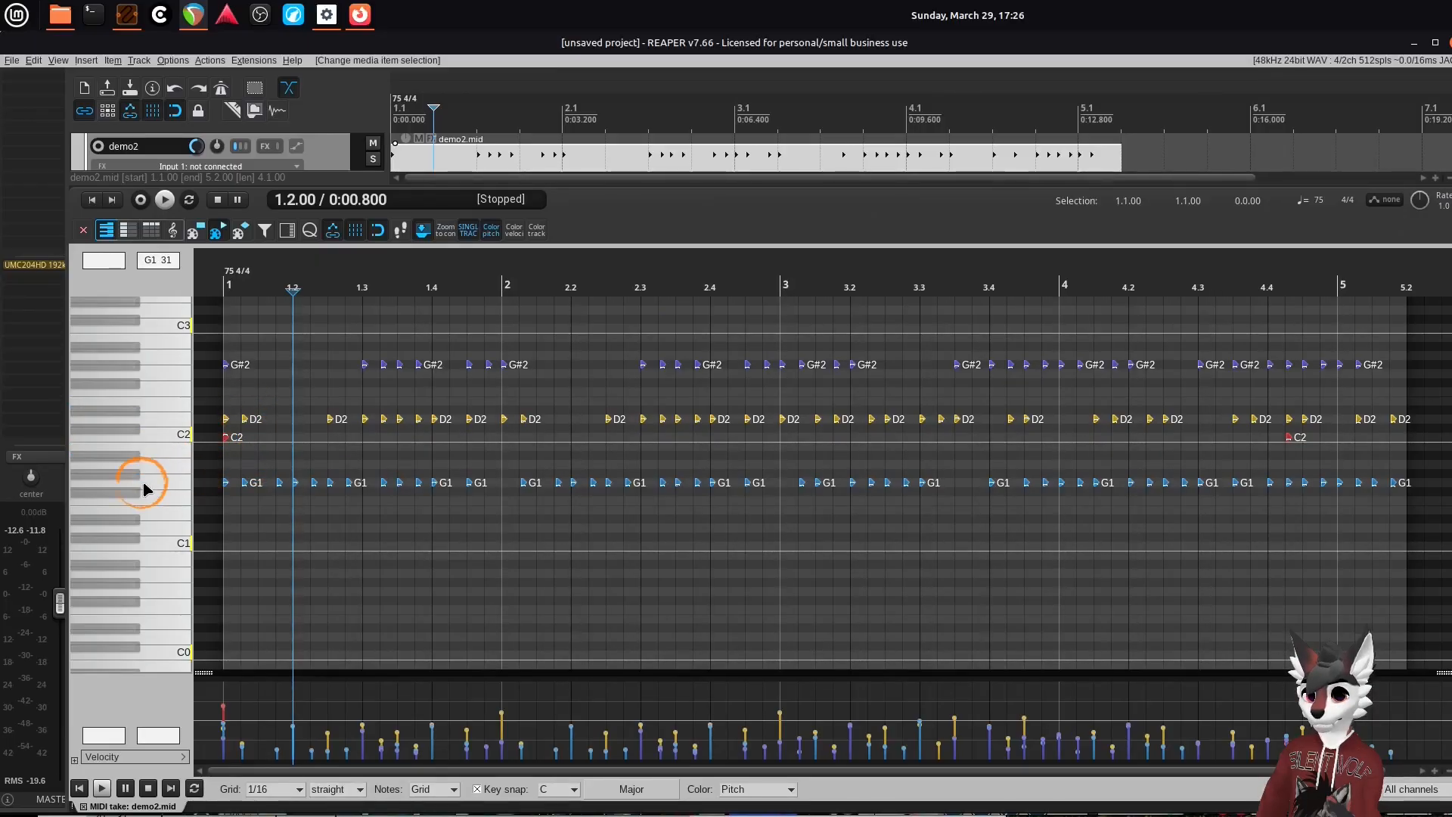
{"action": "scroll", "coordinate": [481, 527], "scroll_direction": "up", "scroll_amount": 2}
{"action": "scroll", "coordinate": [482, 527], "scroll_direction": "down", "scroll_amount": 2}
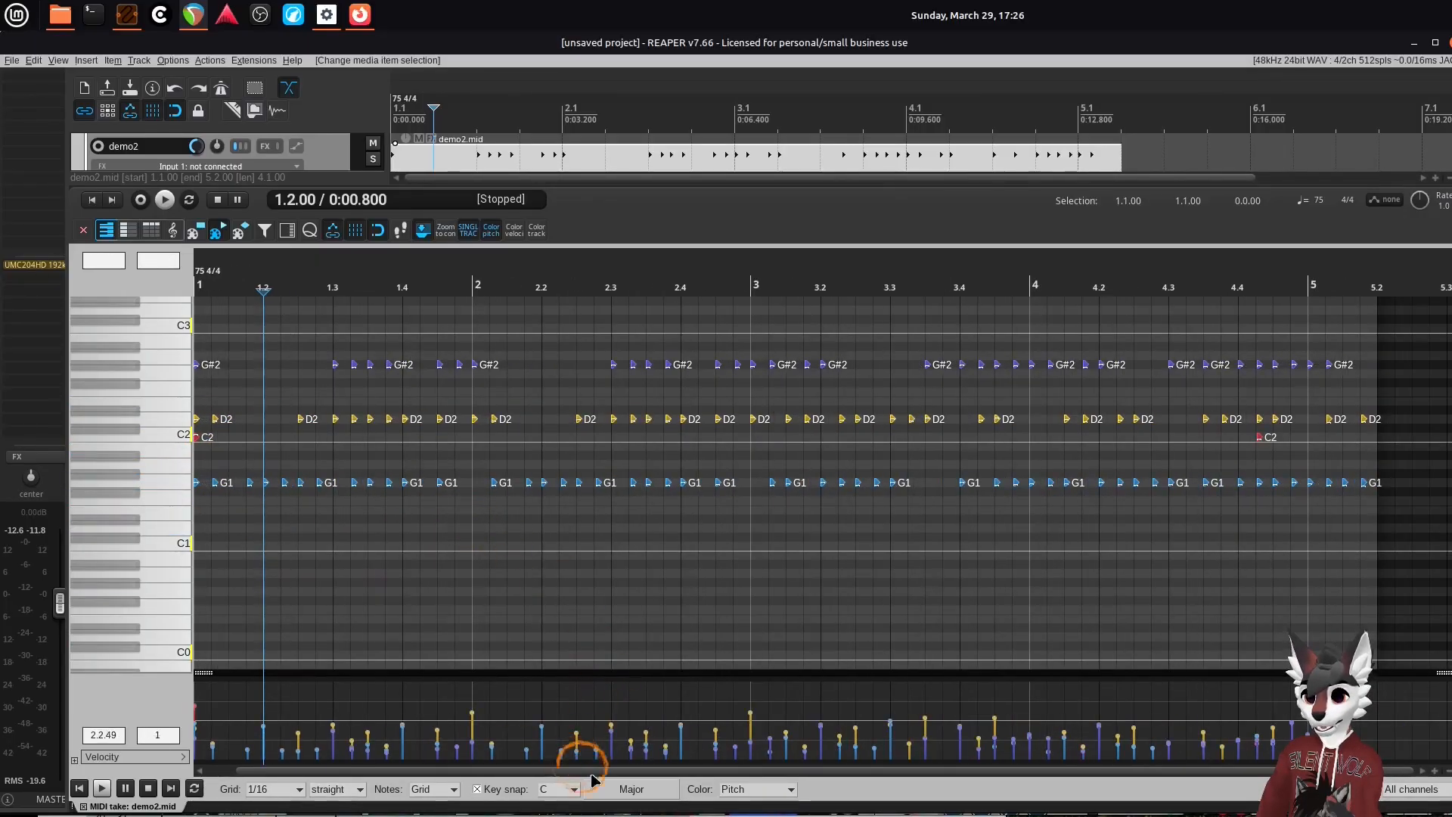
{"action": "left_click_drag", "start_coordinate": [593, 768], "coordinate": [561, 775]}
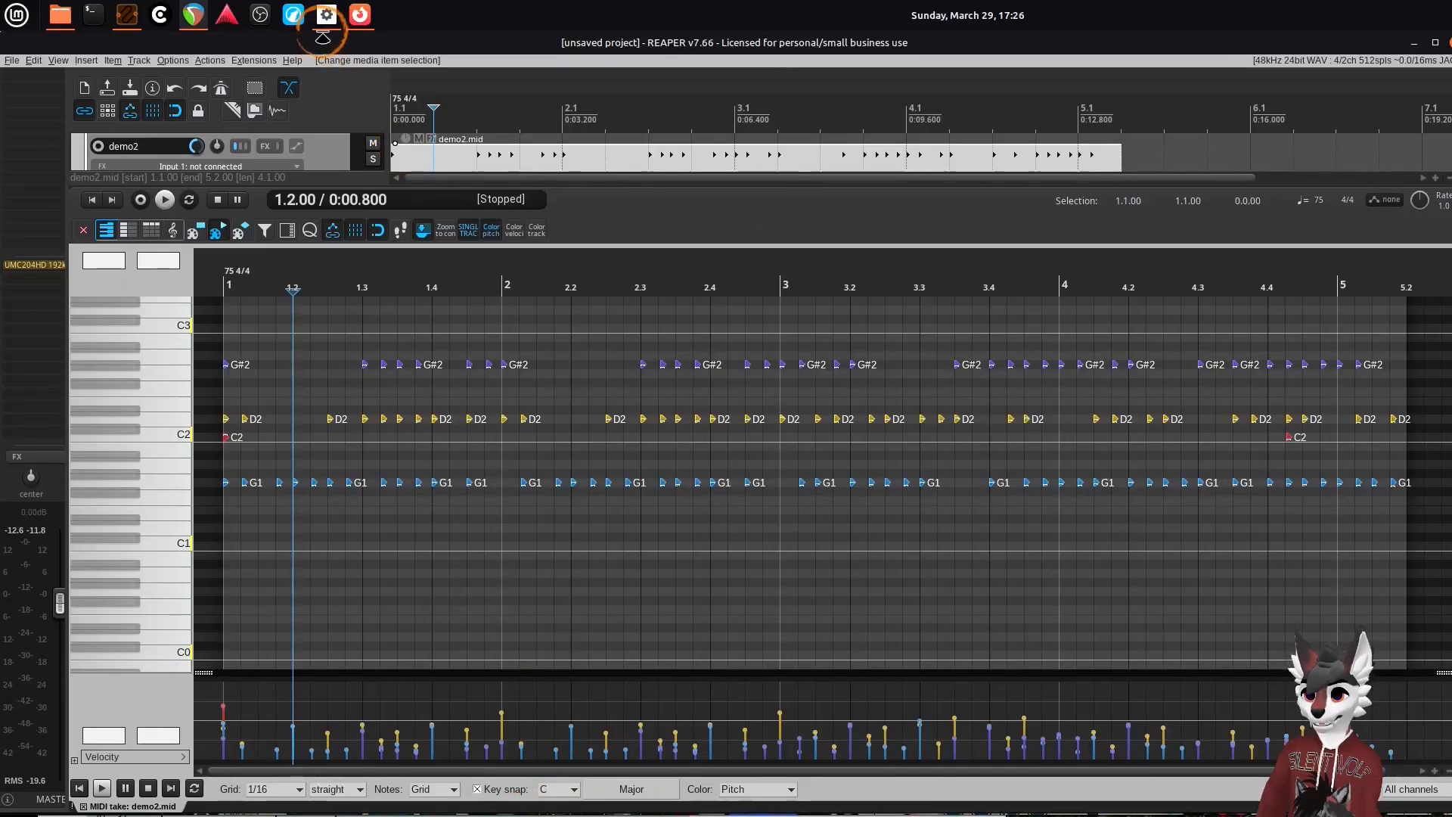
- Switch to VCV Rack to examine the drum section of the patch, and return to the MIDI editor in REAPER
{"action": "left_click", "coordinate": [328, 28]}
{"action": "scroll", "coordinate": [577, 338], "scroll_direction": "down", "scroll_amount": 6}
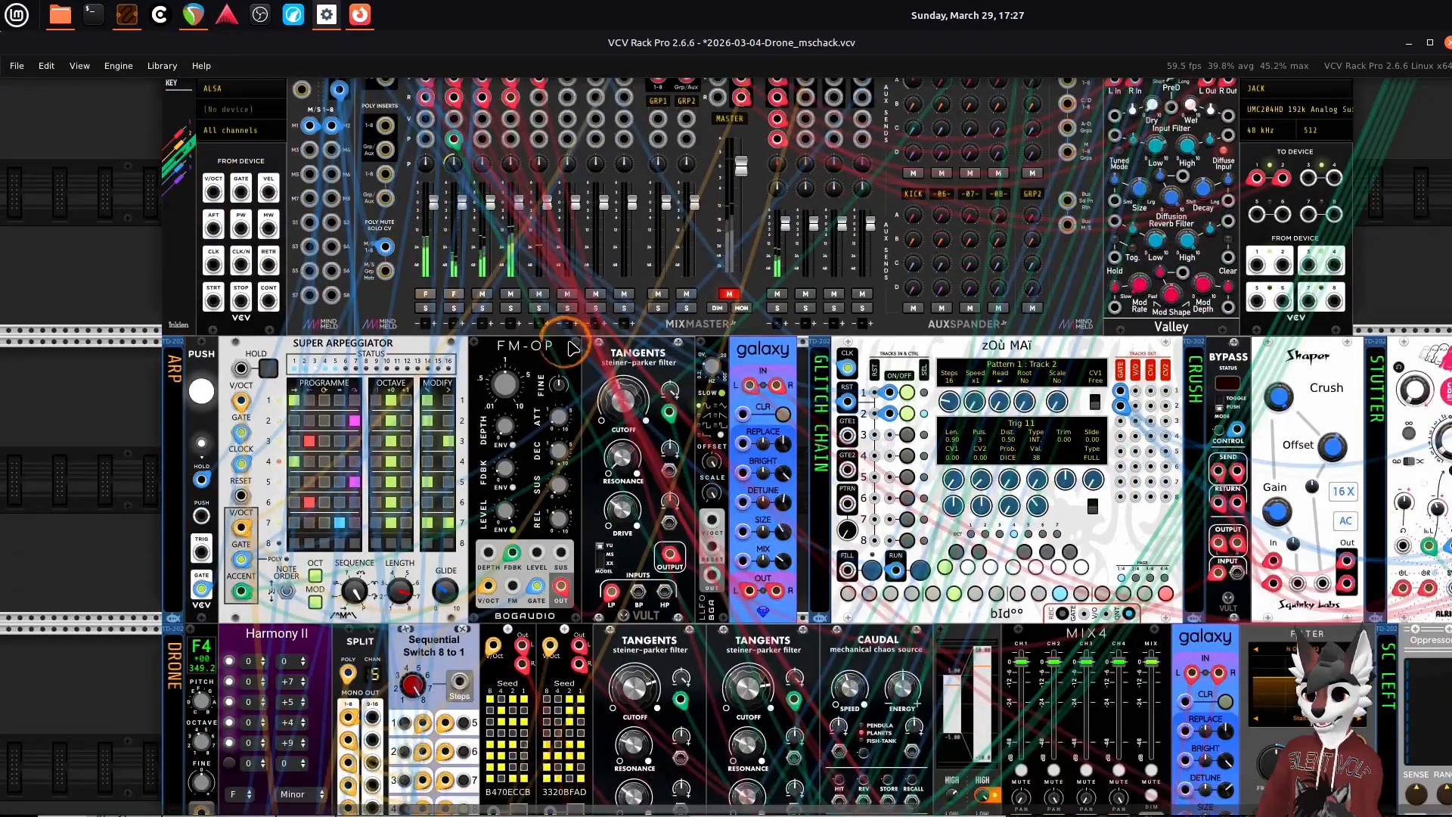
{"action": "scroll", "coordinate": [577, 338], "scroll_direction": "down", "scroll_amount": 6}
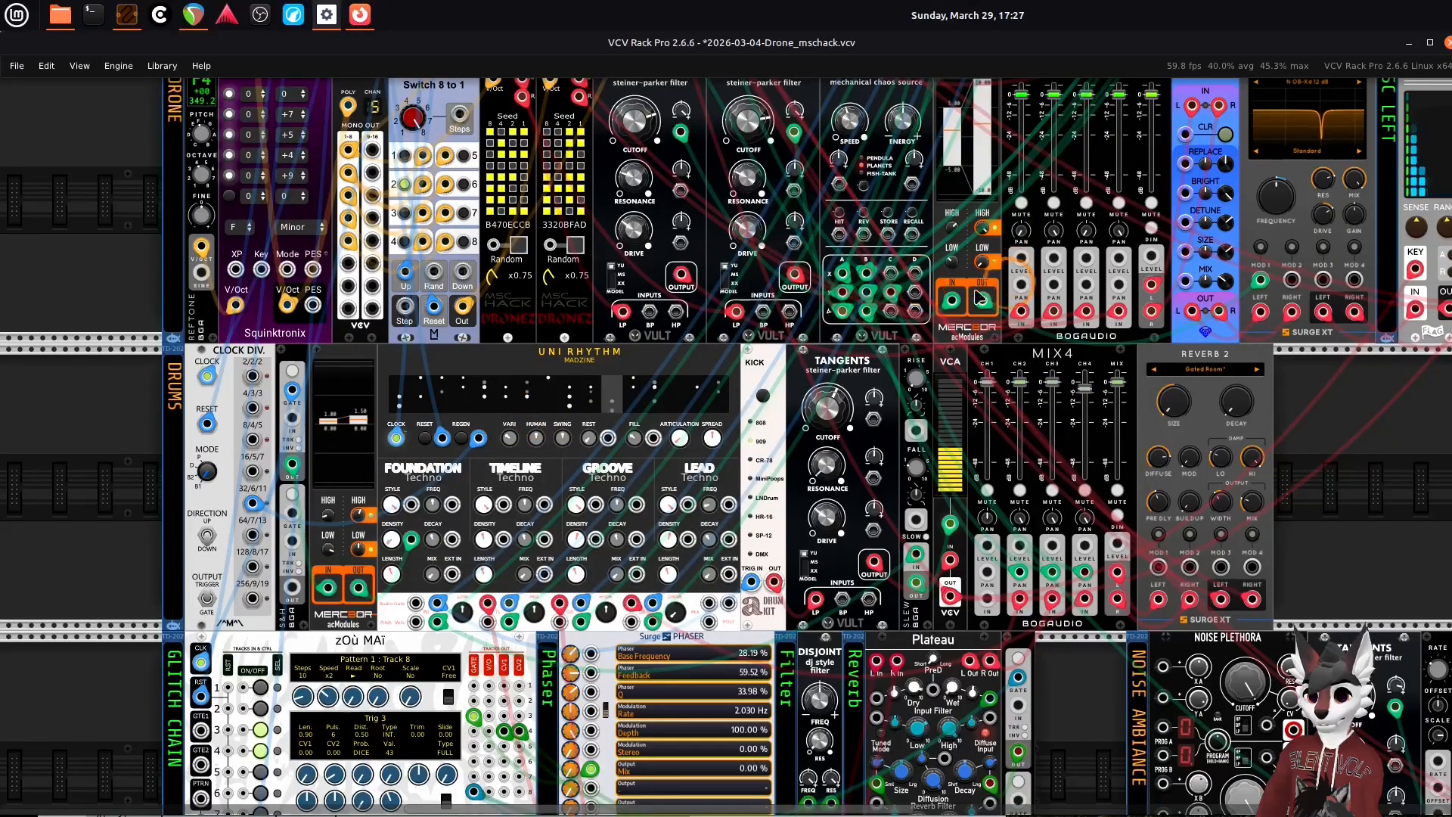
{"action": "left_click", "coordinate": [329, 17]}
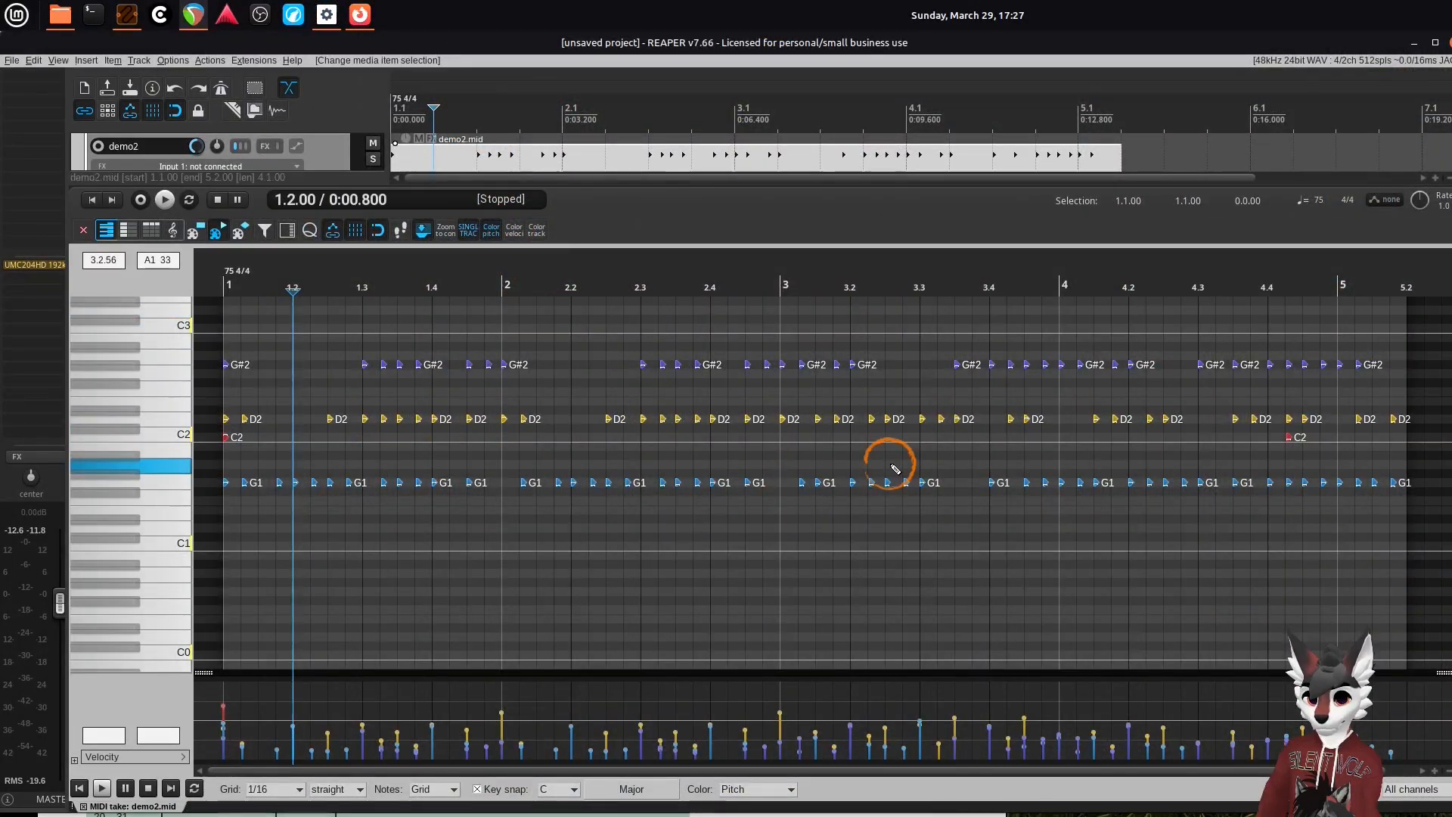
- Enlarge the velocity lane below the drum notes and change it to display the CC20 events
{"action": "scroll", "coordinate": [306, 401], "scroll_direction": "up", "scroll_amount": 2}
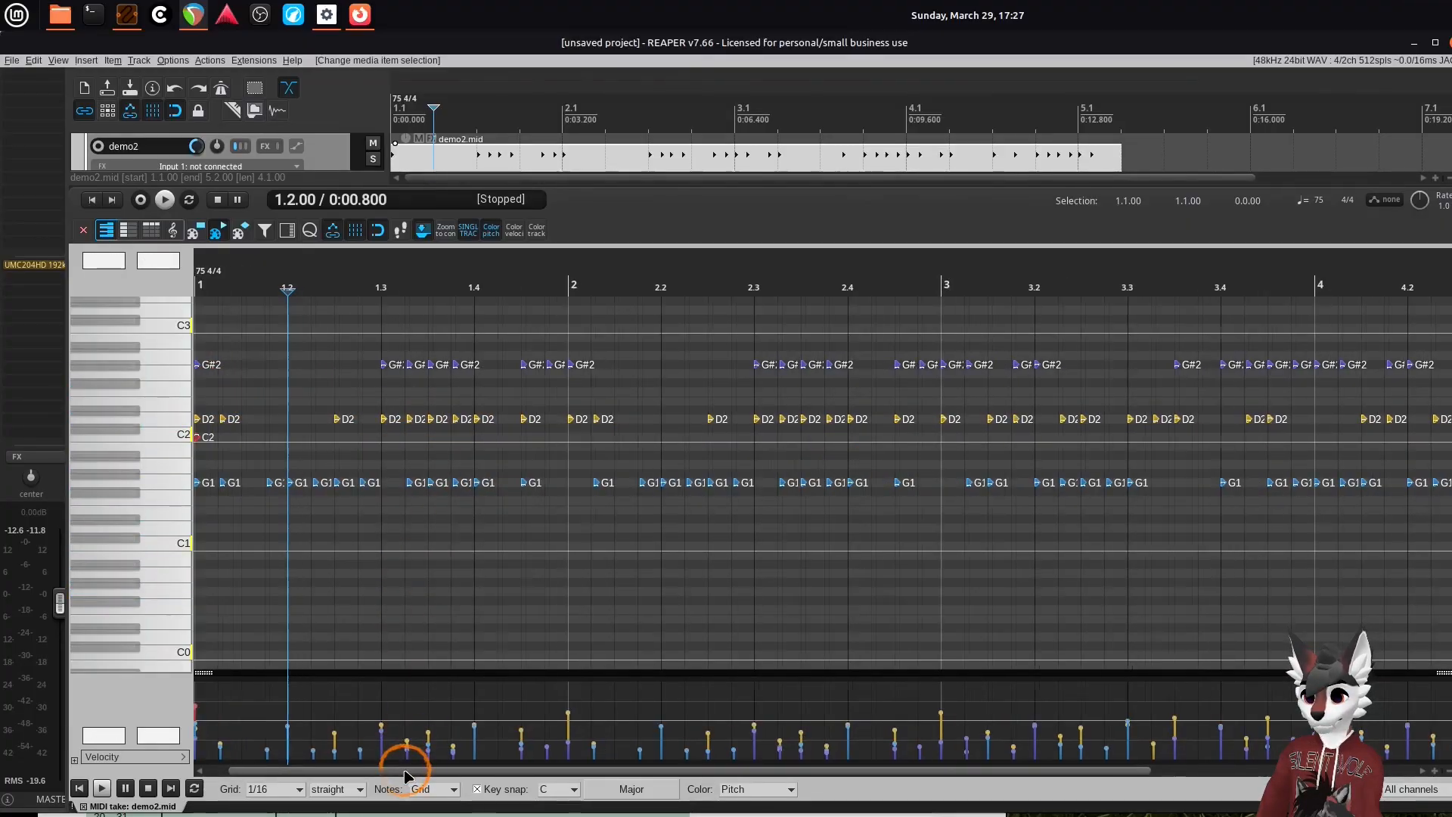
{"action": "left_click_drag", "start_coordinate": [406, 772], "coordinate": [325, 772]}
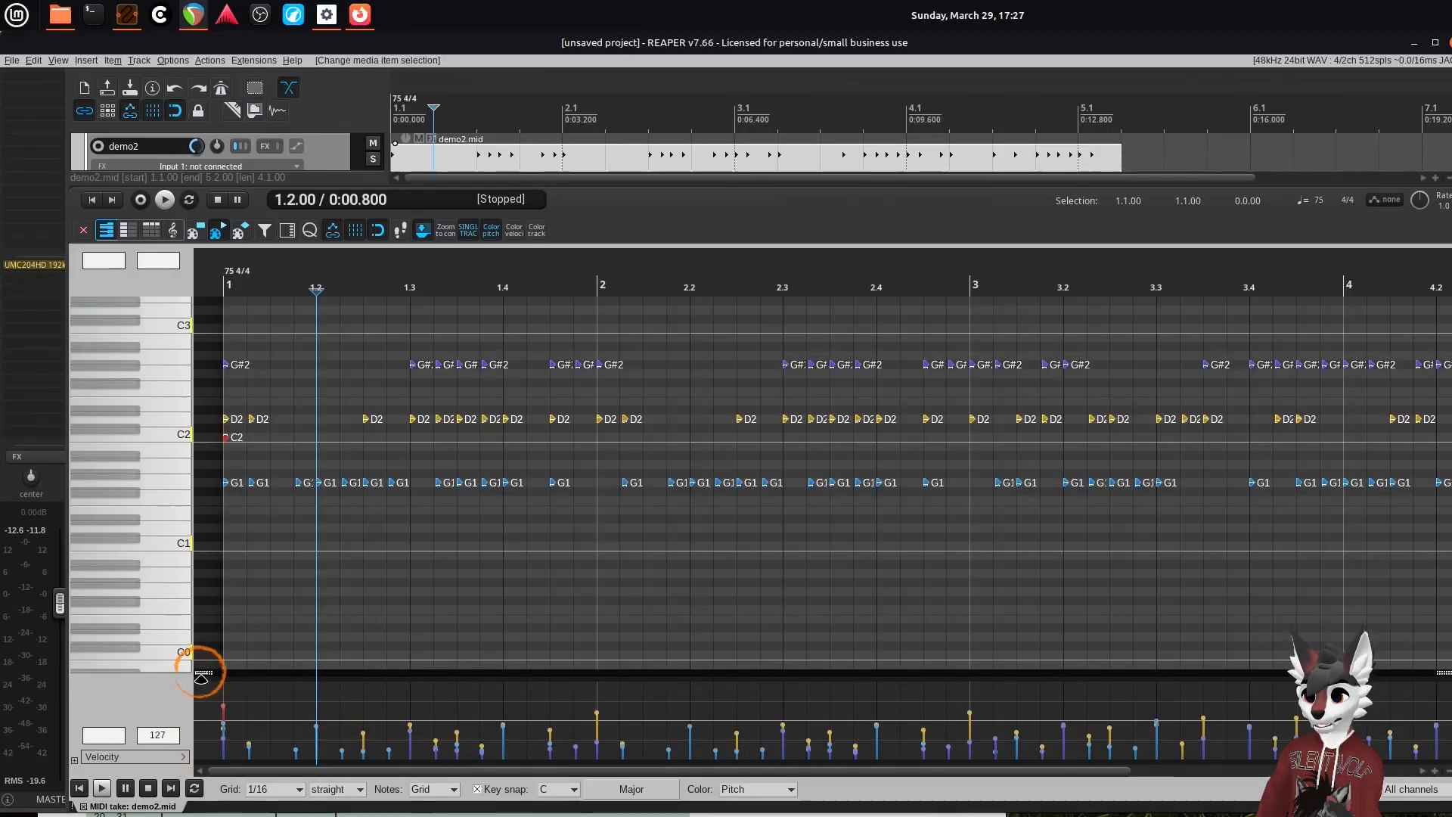
{"action": "left_click_drag", "start_coordinate": [201, 672], "coordinate": [216, 596]}
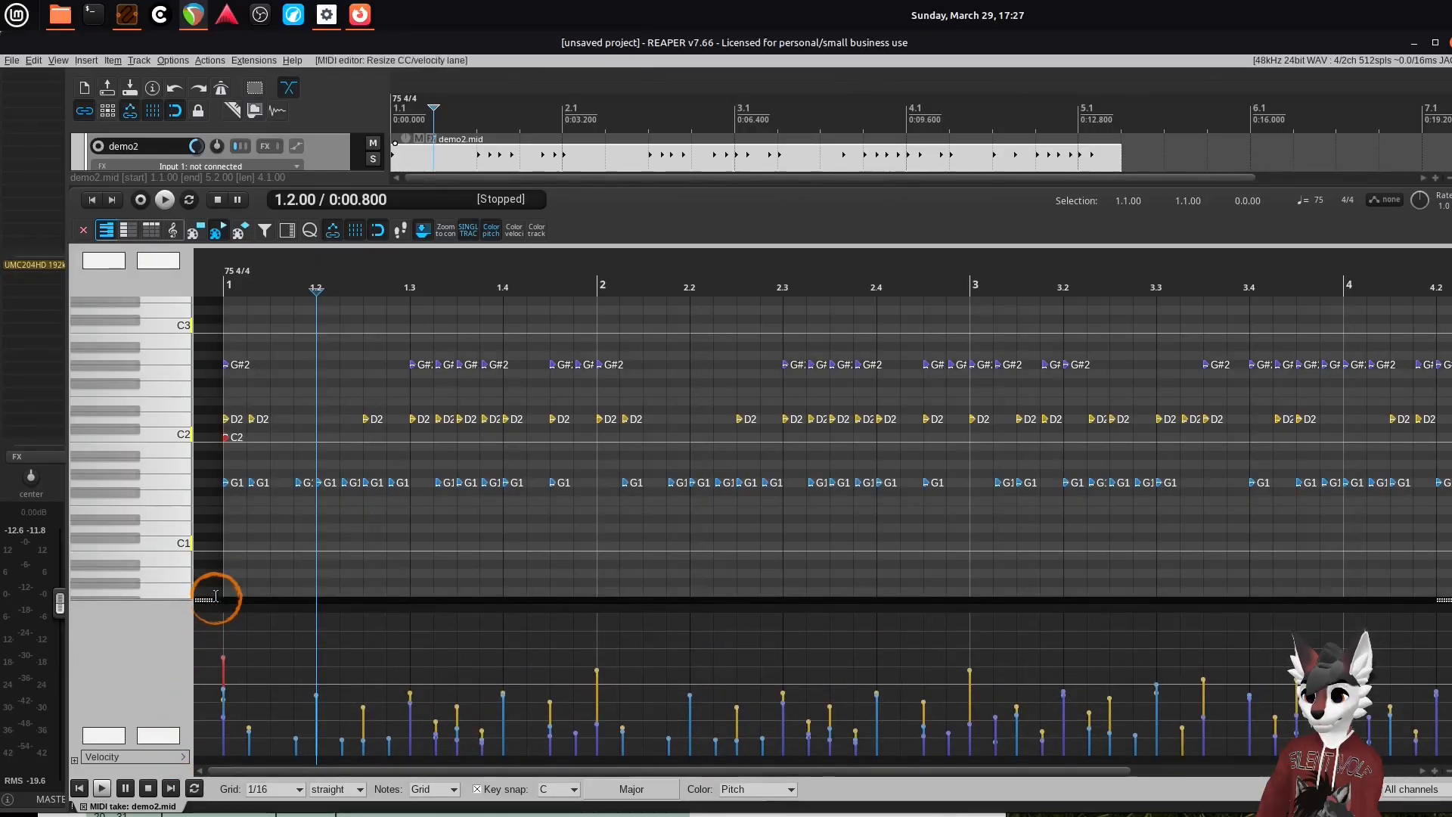
{"action": "left_click", "coordinate": [174, 756]}
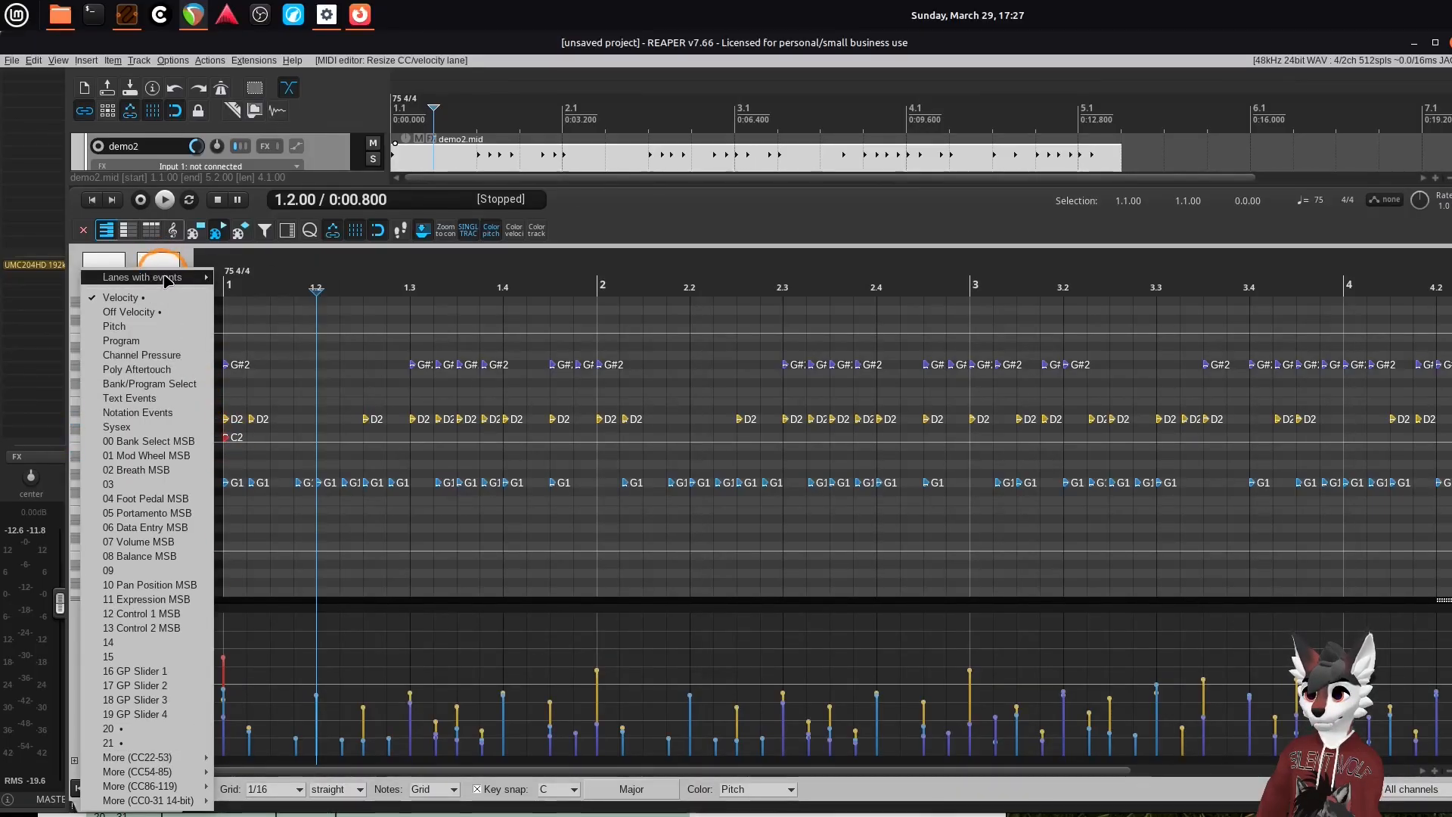
{"action": "mouse_move", "coordinate": [182, 277]}
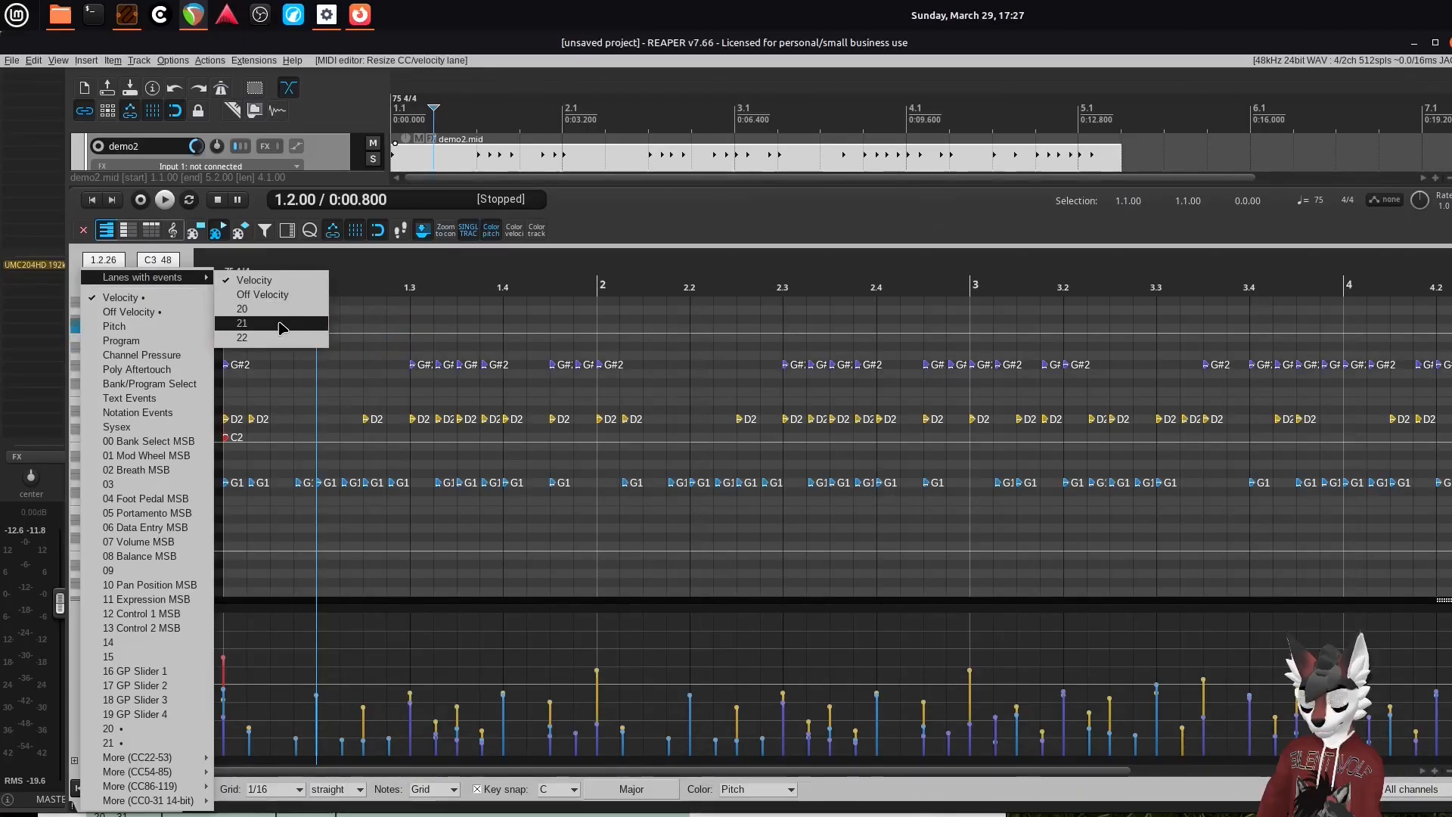
{"action": "left_click", "coordinate": [257, 315]}
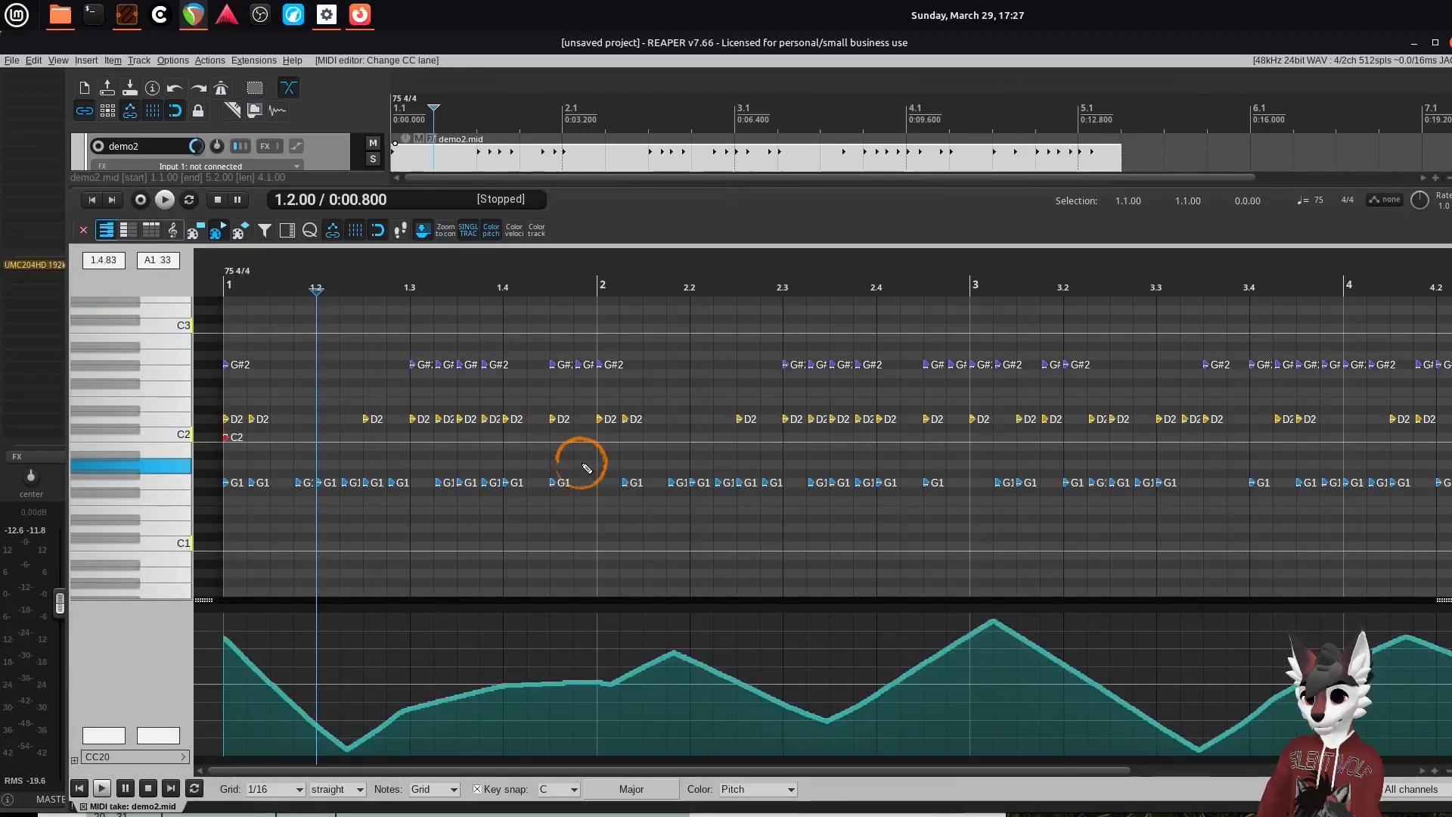
{"action": "scroll", "coordinate": [580, 464], "scroll_direction": "down", "scroll_amount": 2}
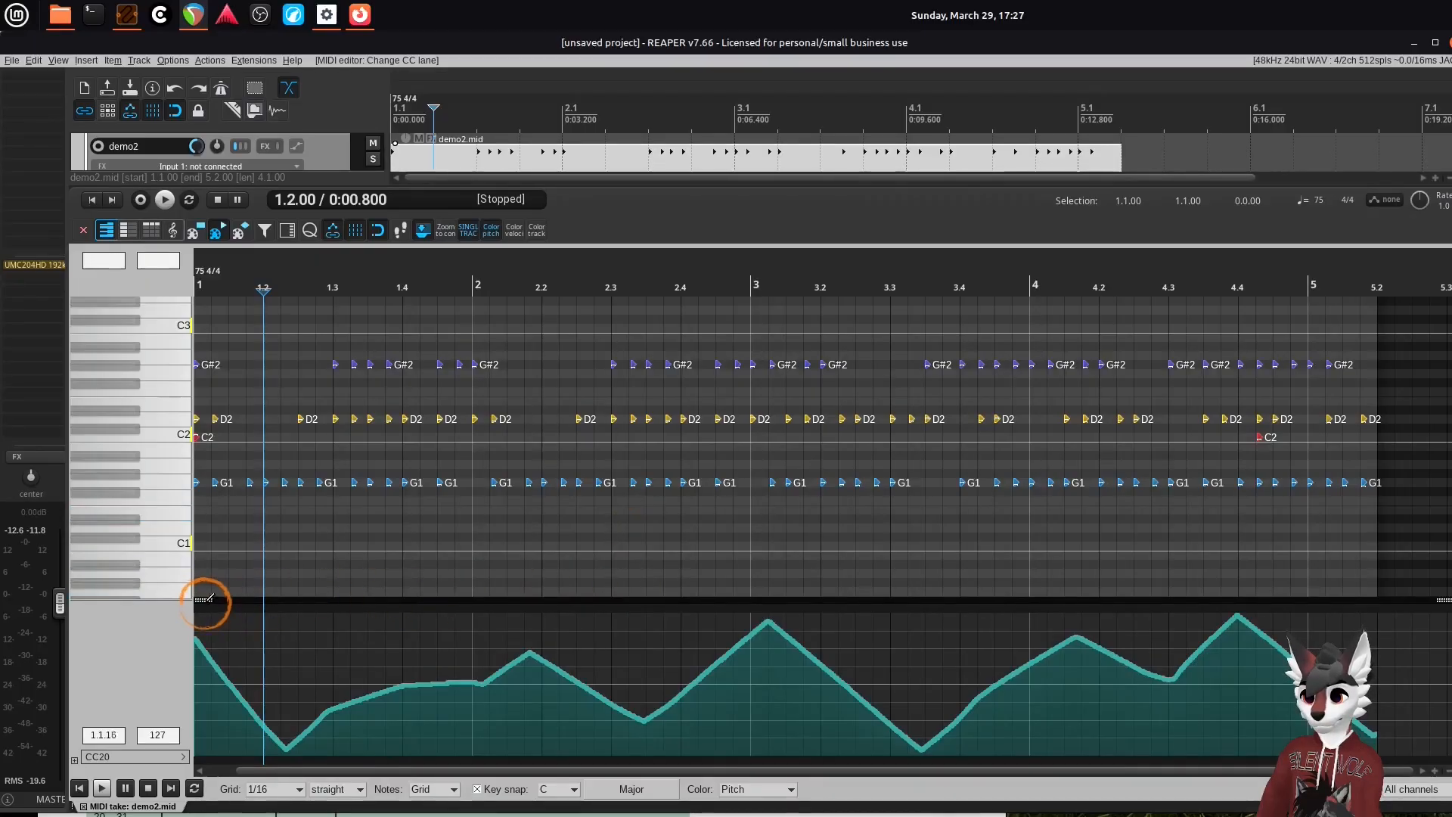
- Enlarge the CC lane further and display the CC21 events, followed by the CC22 events, to examine their curves
{"action": "left_click_drag", "start_coordinate": [201, 602], "coordinate": [257, 496]}
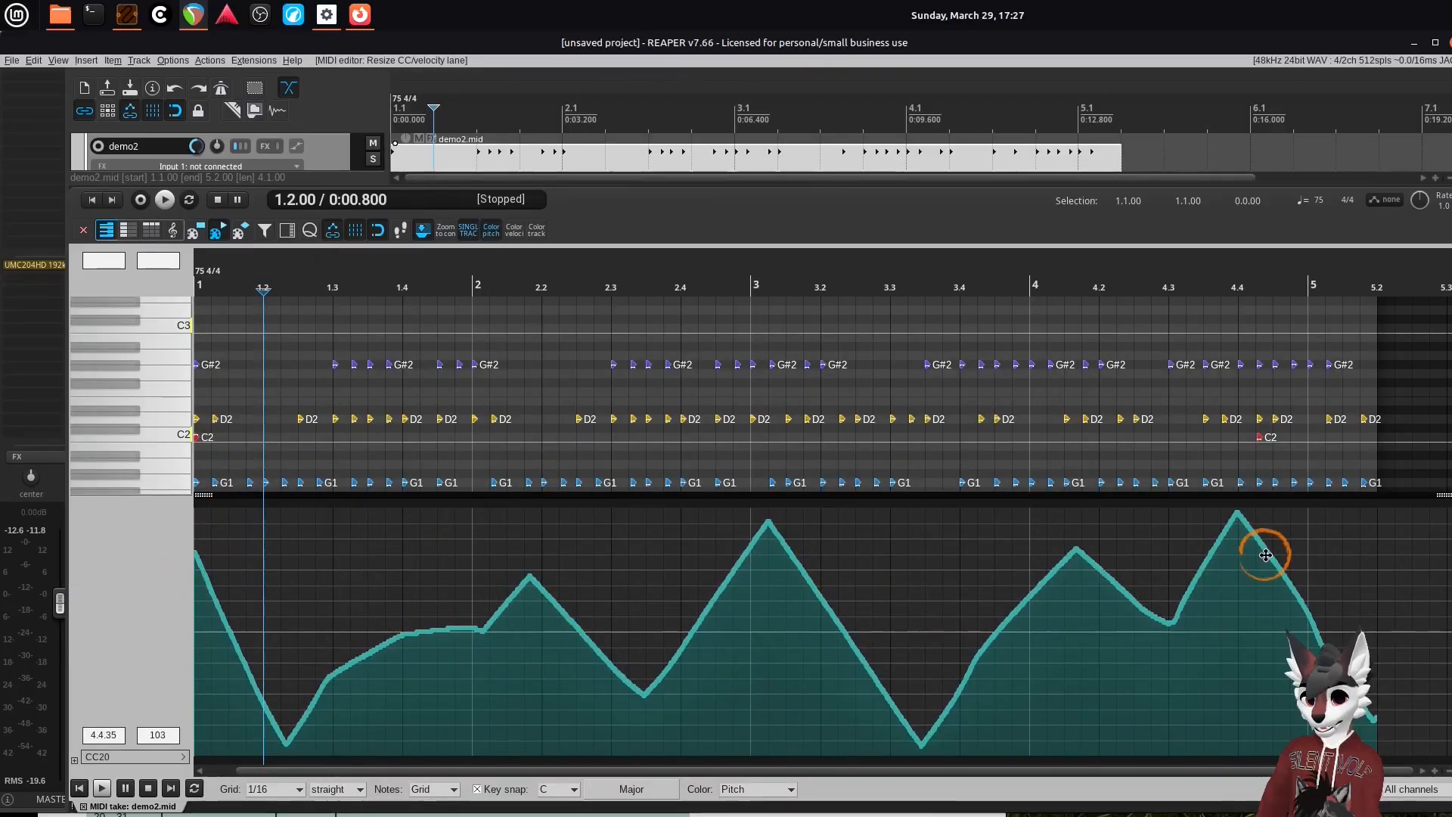
{"action": "left_click", "coordinate": [181, 756]}
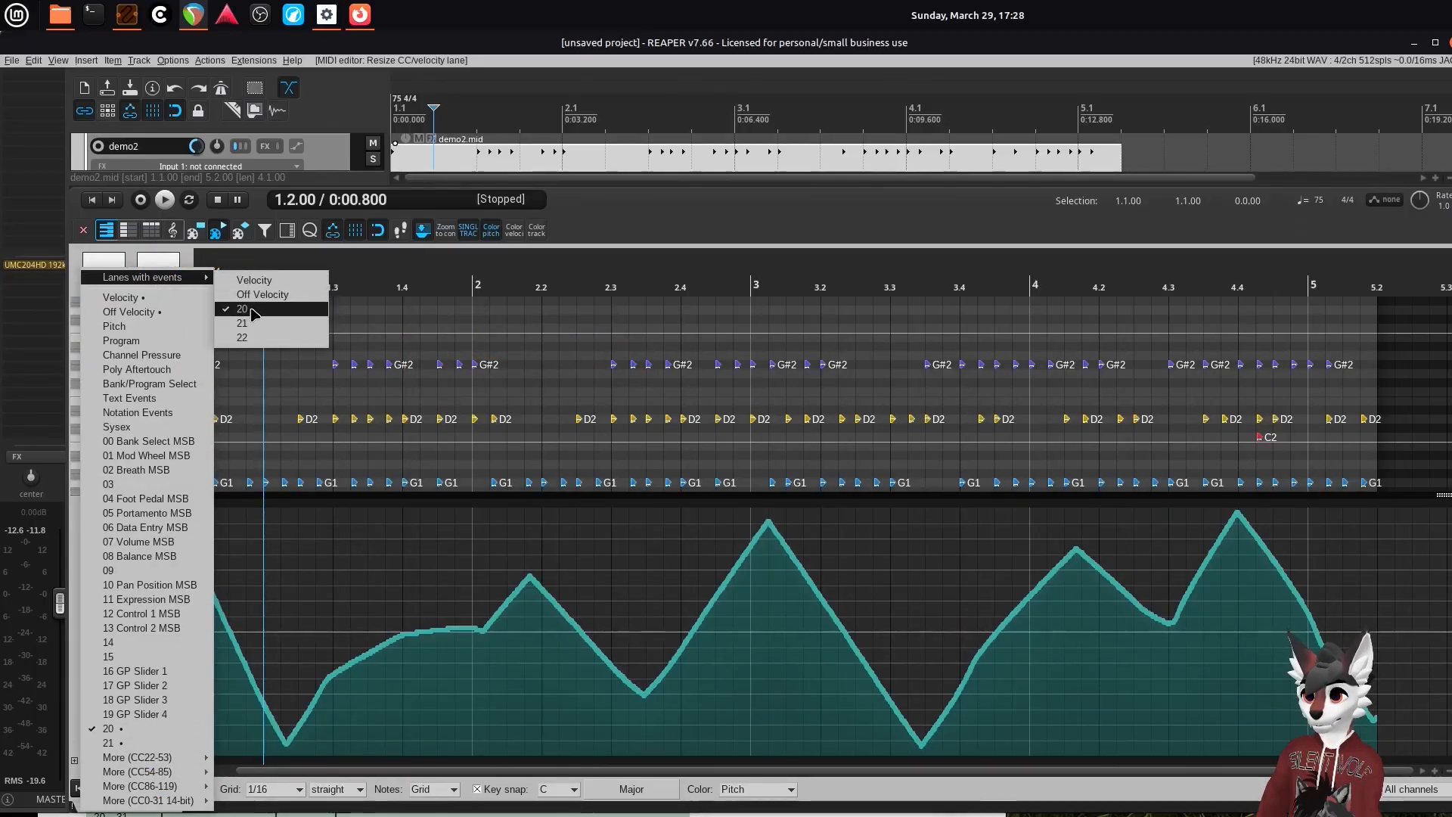
{"action": "left_click", "coordinate": [249, 316]}
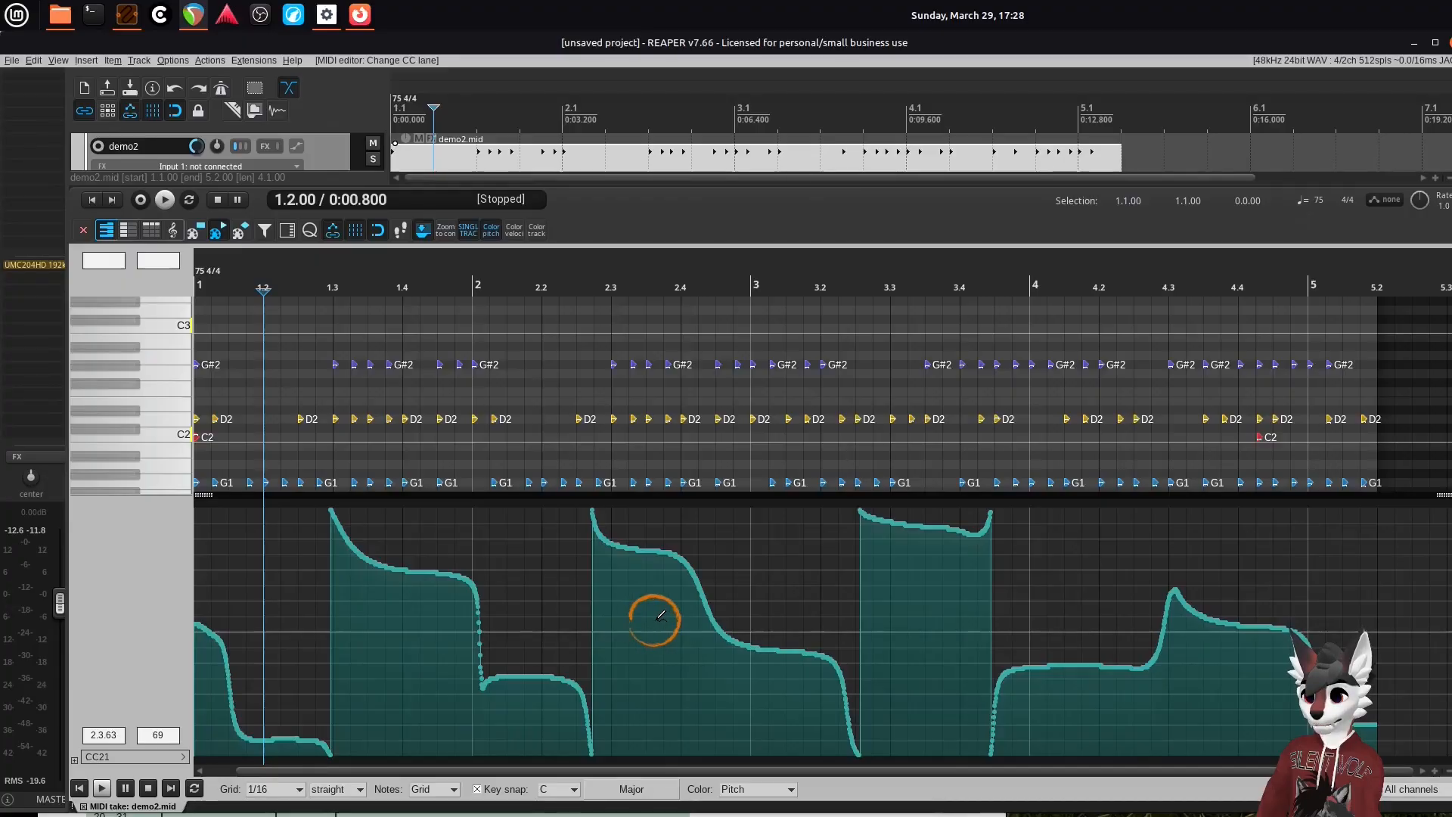
{"action": "left_click", "coordinate": [175, 759]}
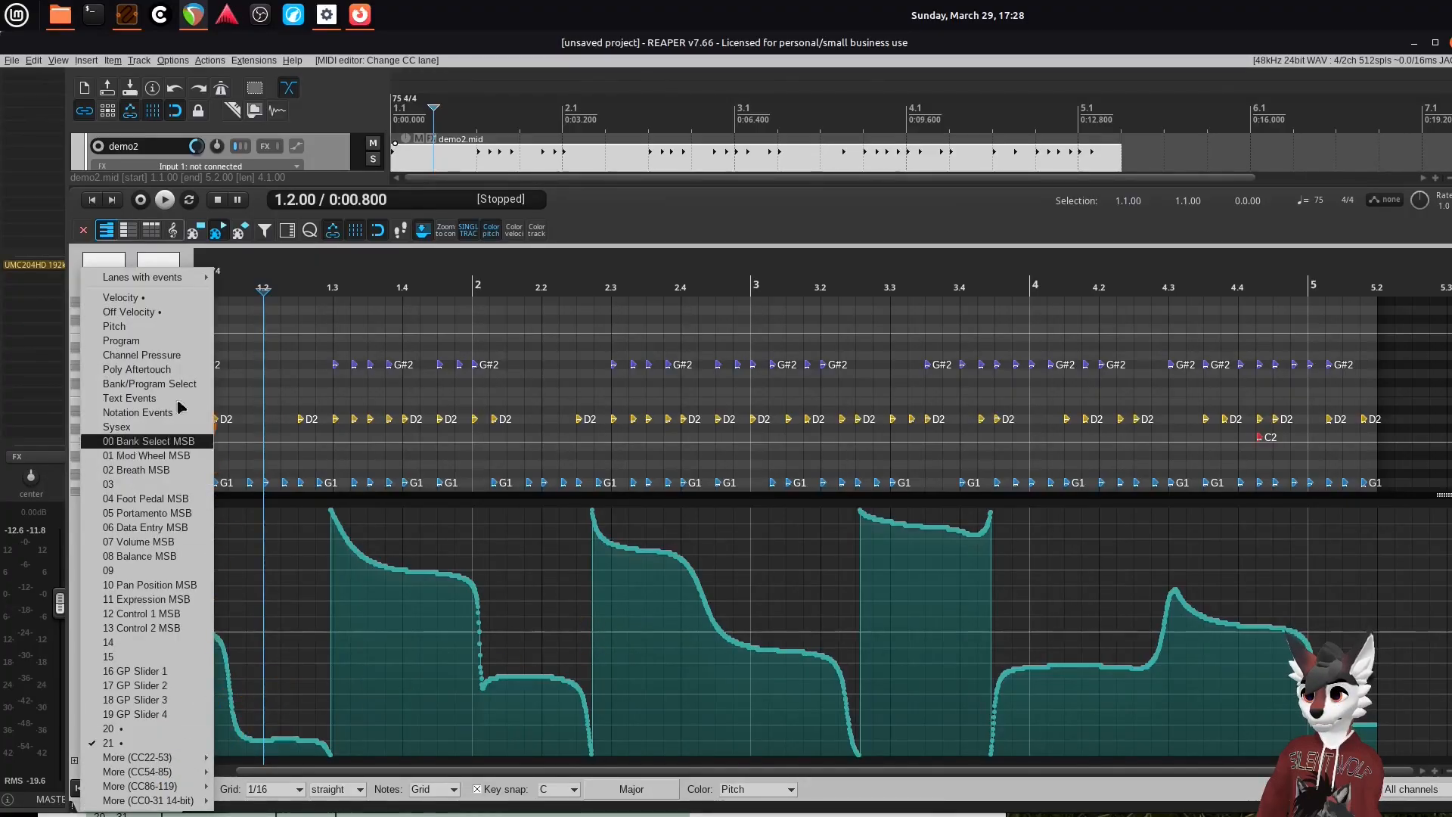
{"action": "mouse_move", "coordinate": [170, 277]}
{"action": "left_click", "coordinate": [253, 337]}
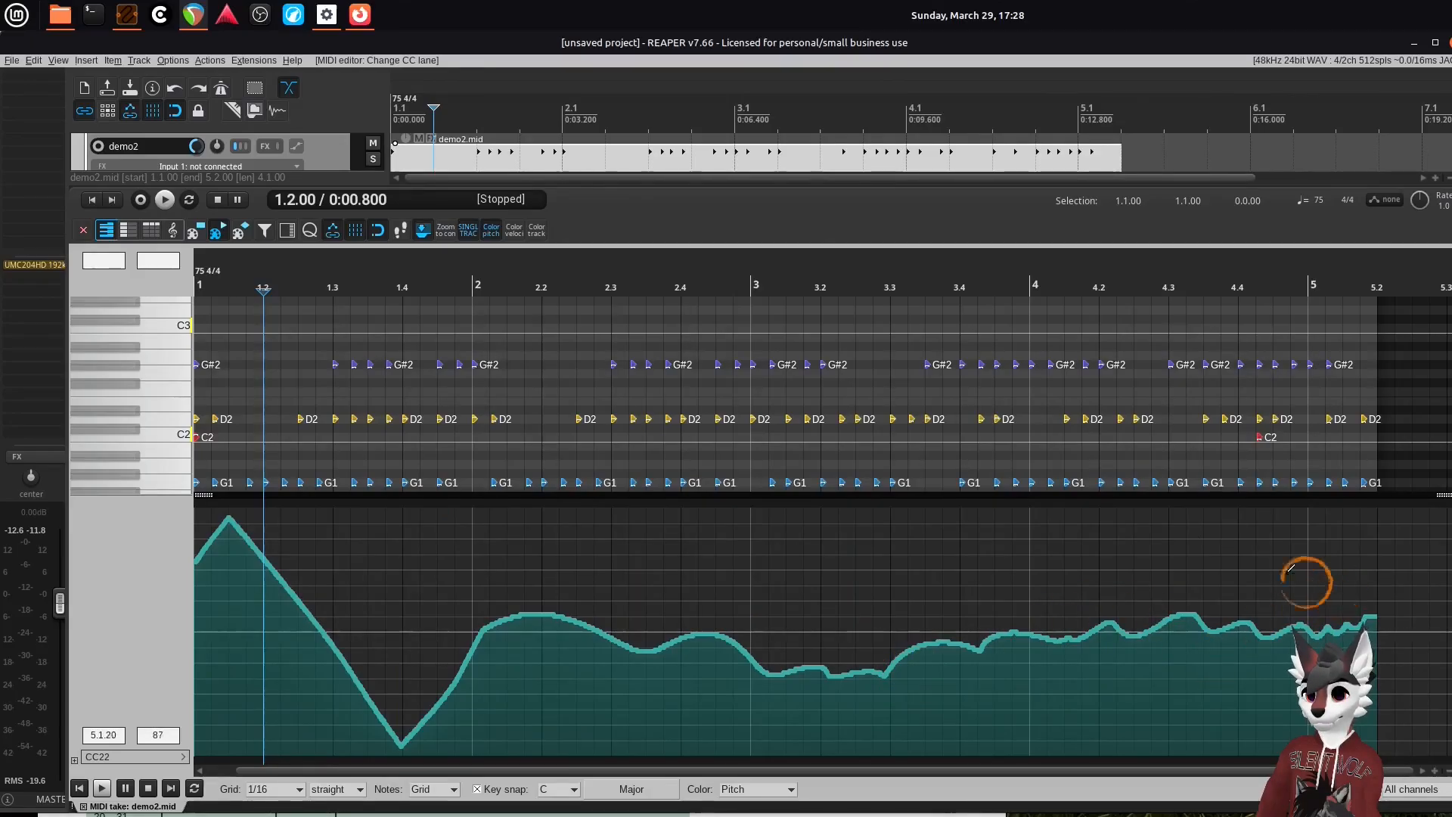
- Close the MIDI editor and enlarge the first and second demo2 tracks to match the third track's height
{"action": "left_click", "coordinate": [83, 230]}
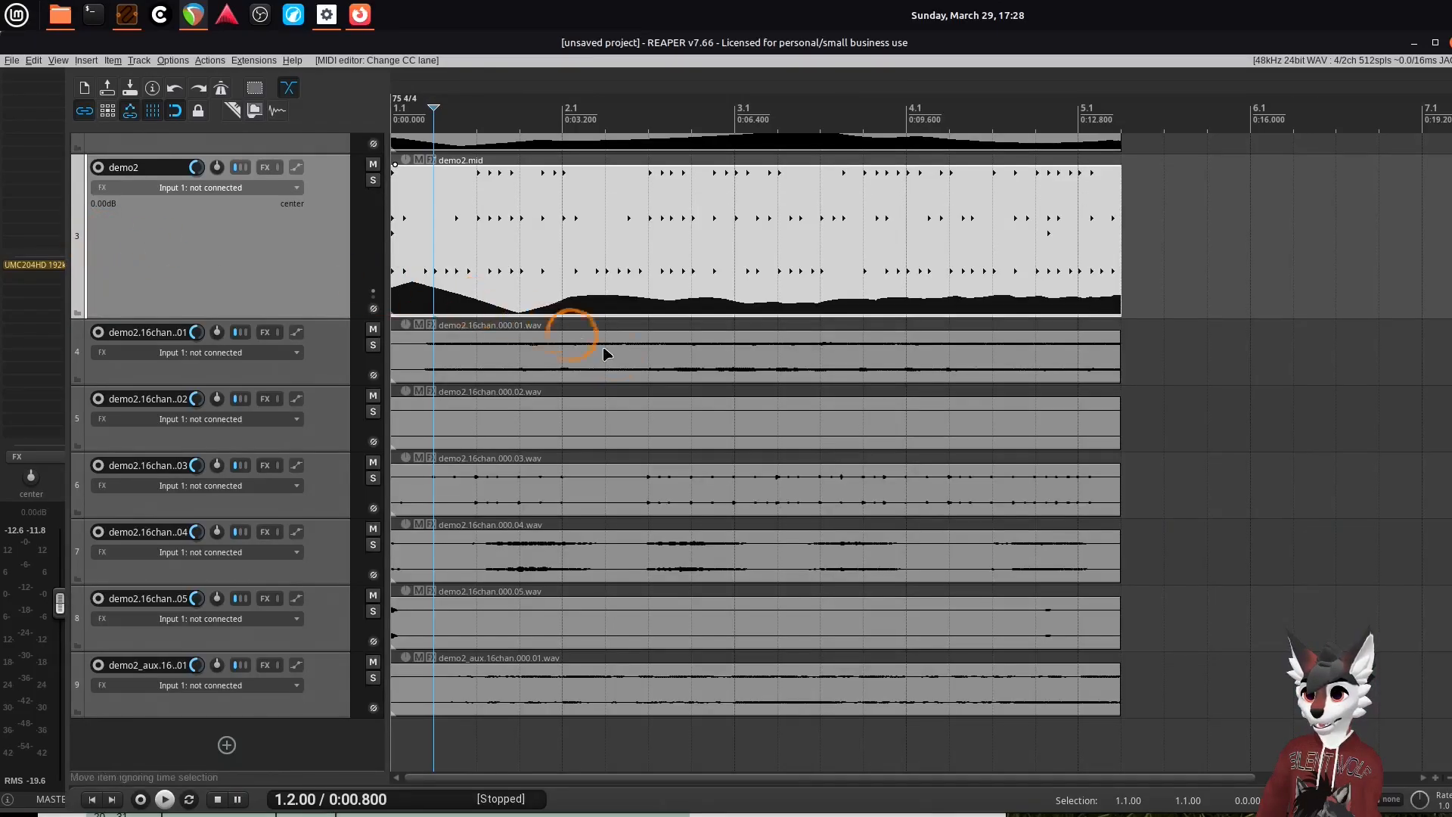
{"action": "scroll", "coordinate": [264, 272], "scroll_direction": "up", "scroll_amount": 2}
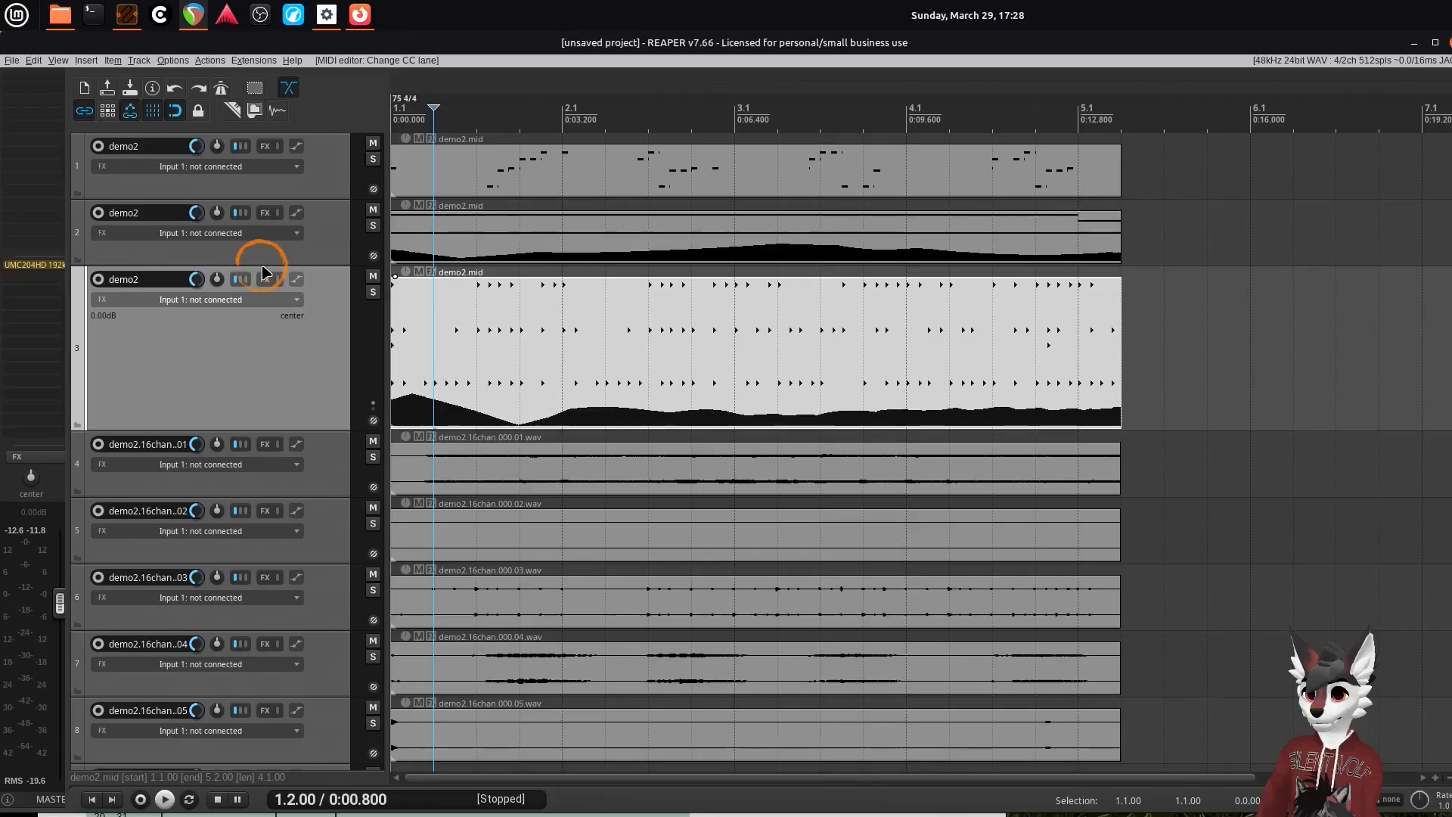
{"action": "left_click_drag", "start_coordinate": [317, 207], "coordinate": [316, 313]}
{"action": "left_click_drag", "start_coordinate": [334, 377], "coordinate": [343, 481]}
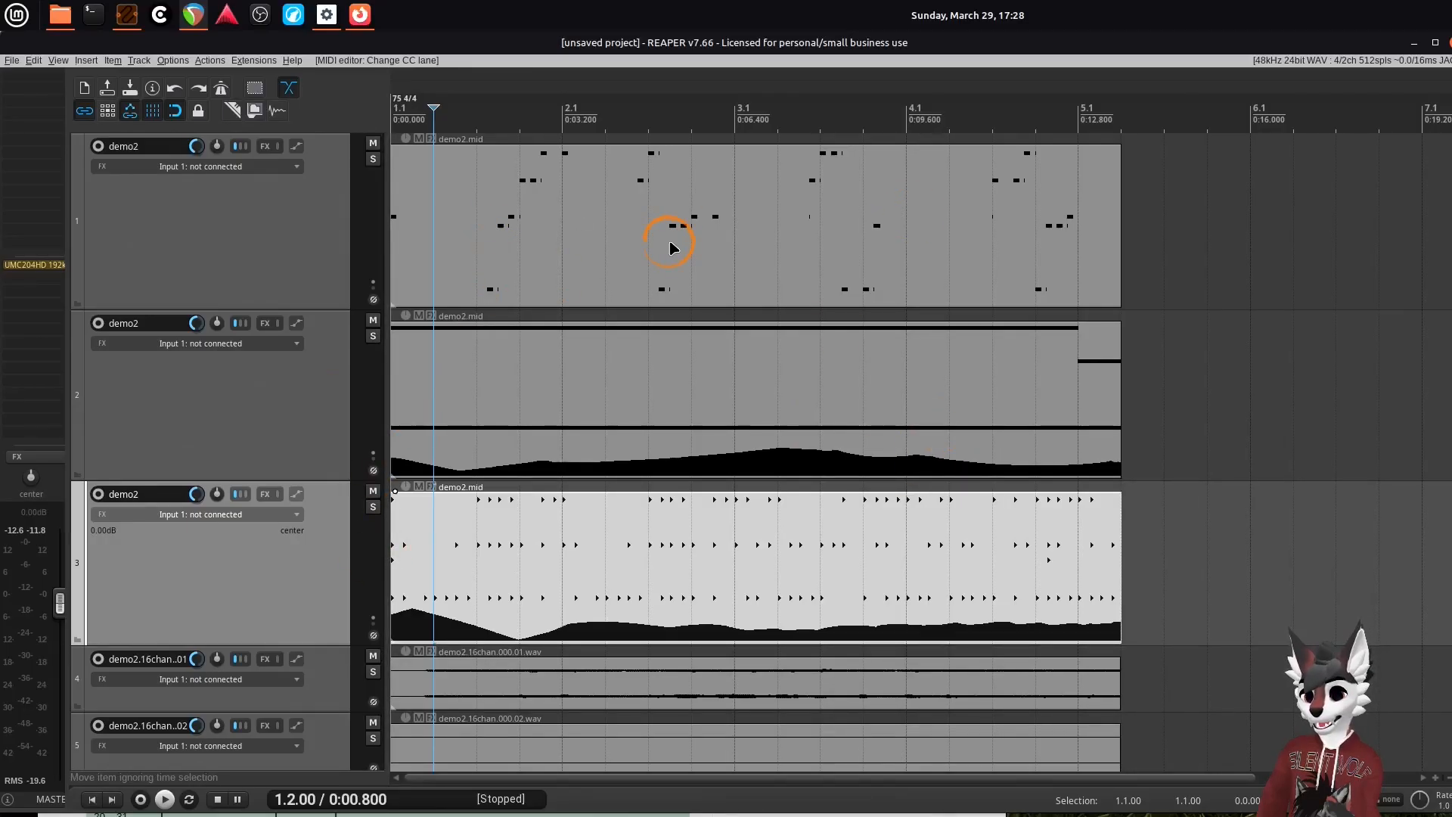
- Switch to VCV Rack and bring all rows of the patch into view to examine its overall layout
{"action": "left_click", "coordinate": [328, 21]}
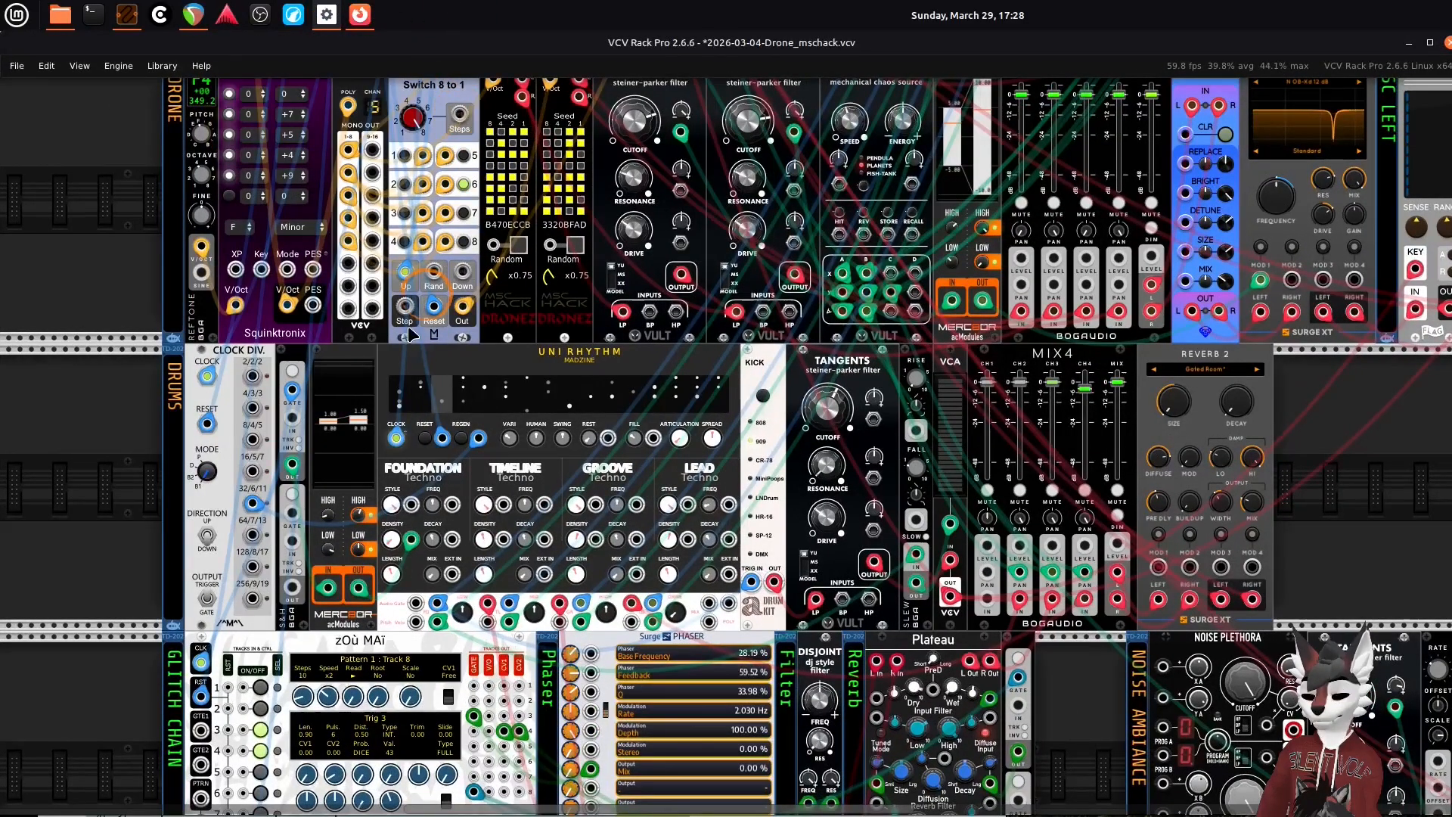
{"action": "scroll", "coordinate": [396, 330], "scroll_direction": "down", "scroll_amount": 5}
{"action": "scroll", "coordinate": [397, 330], "scroll_direction": "up", "scroll_amount": 5}
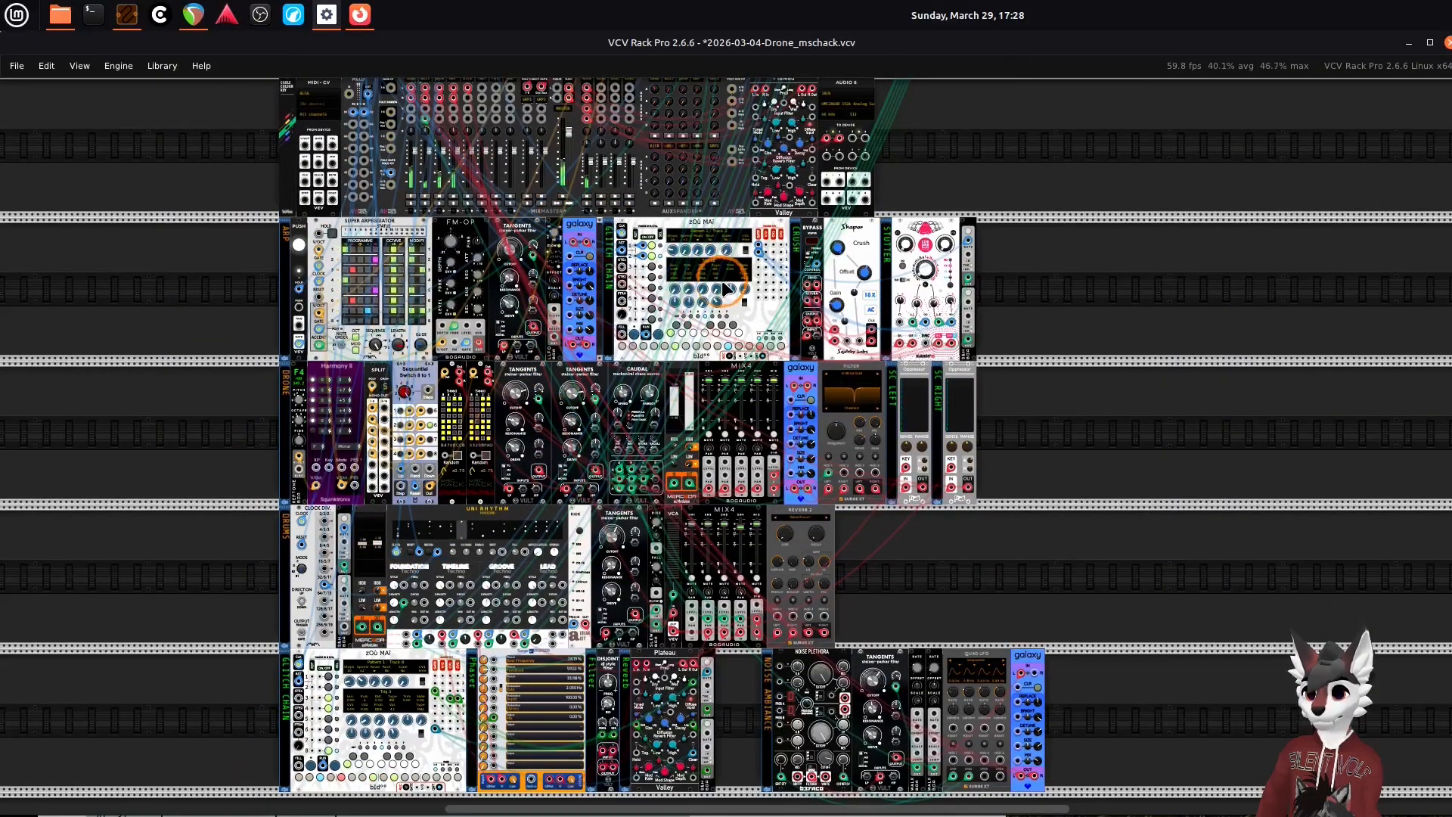
{"action": "left_click_drag", "start_coordinate": [1053, 431], "coordinate": [1177, 442]}
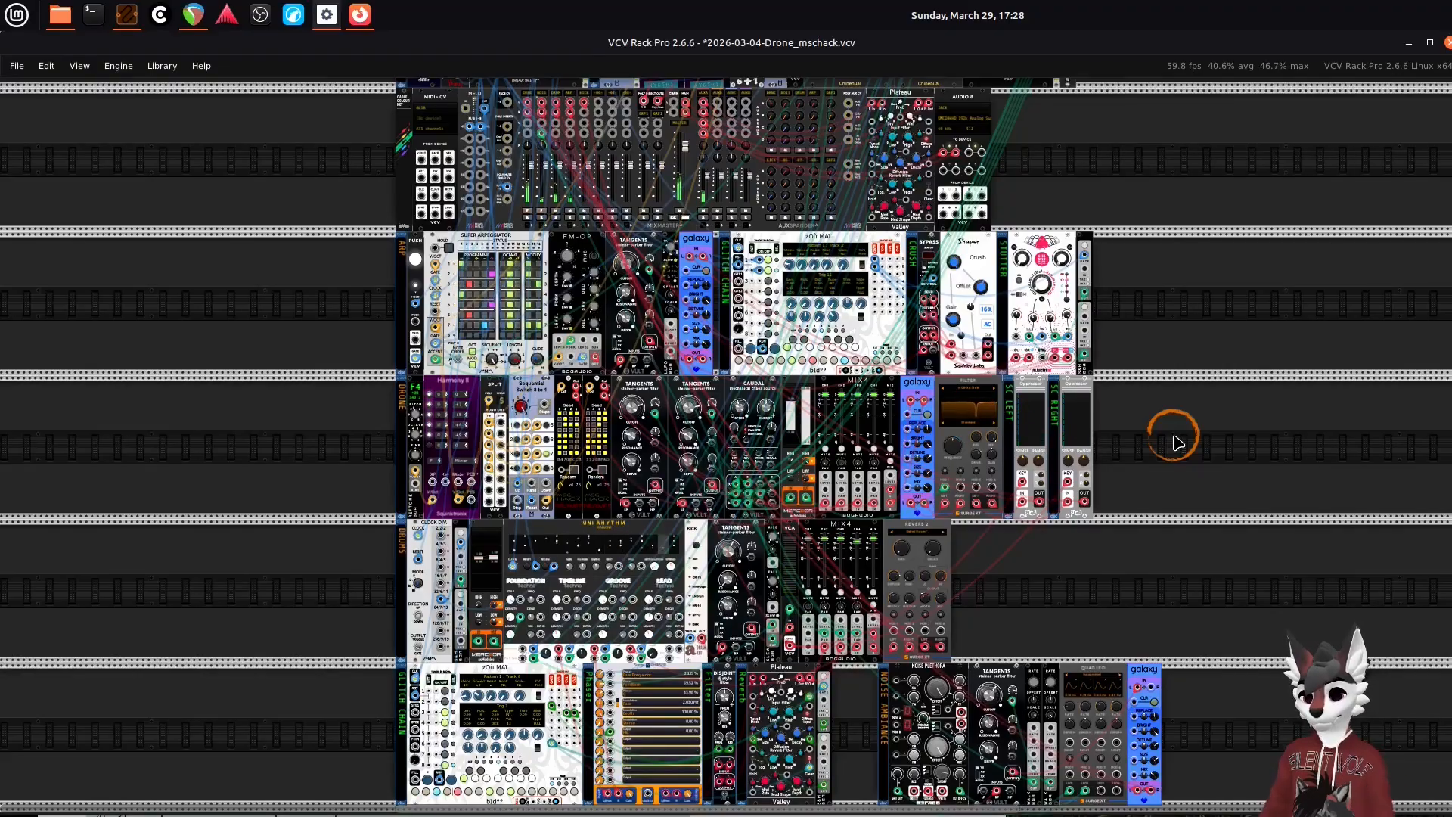
{"action": "left_click", "coordinate": [966, 813]}
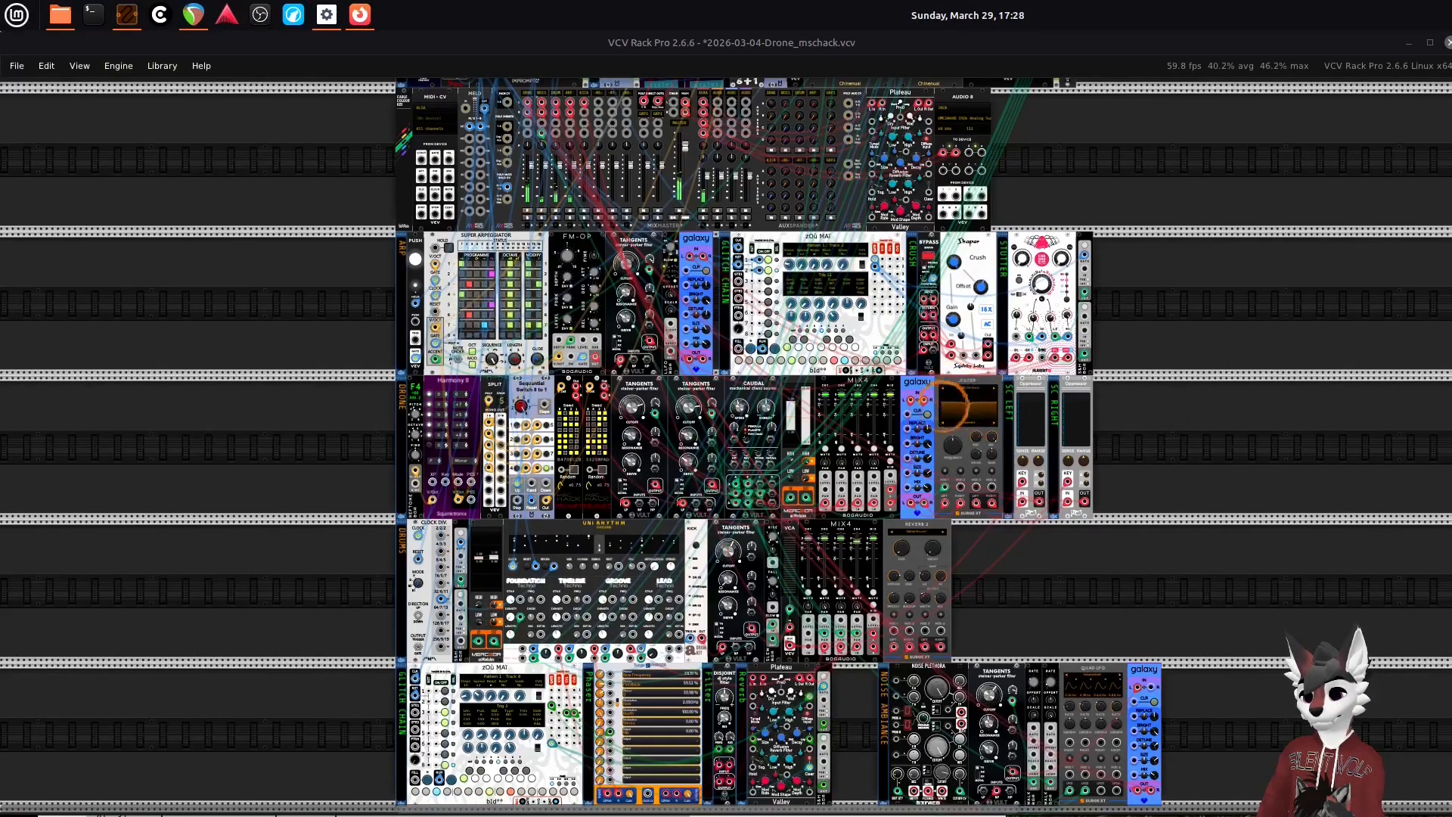